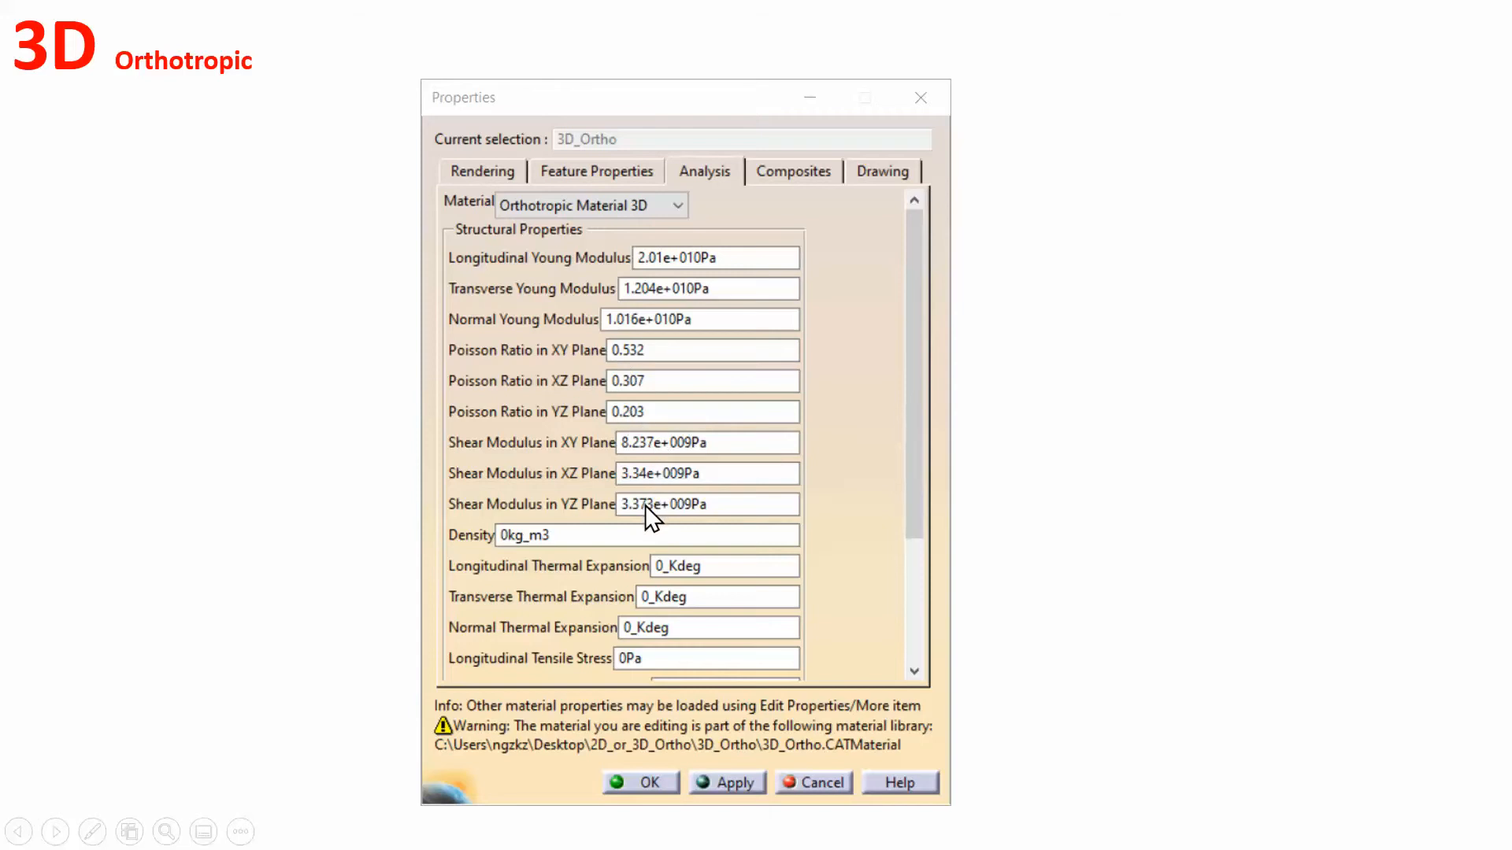
View the slides with the 3D orthotropic material's analysis and composites properties and the shell element results, and close the presentation.
click(1057, 417)
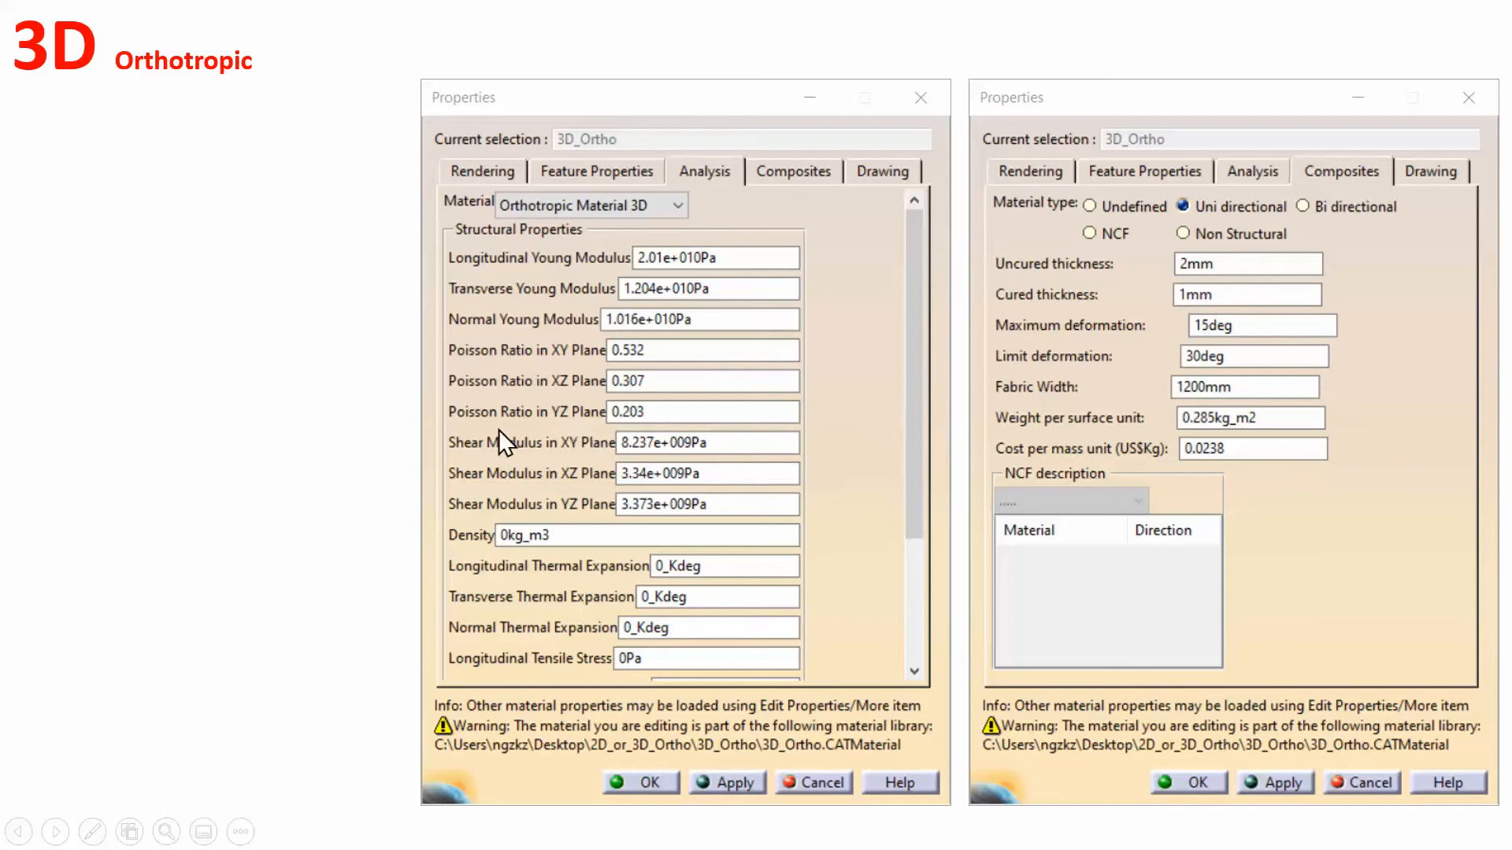
click(338, 391)
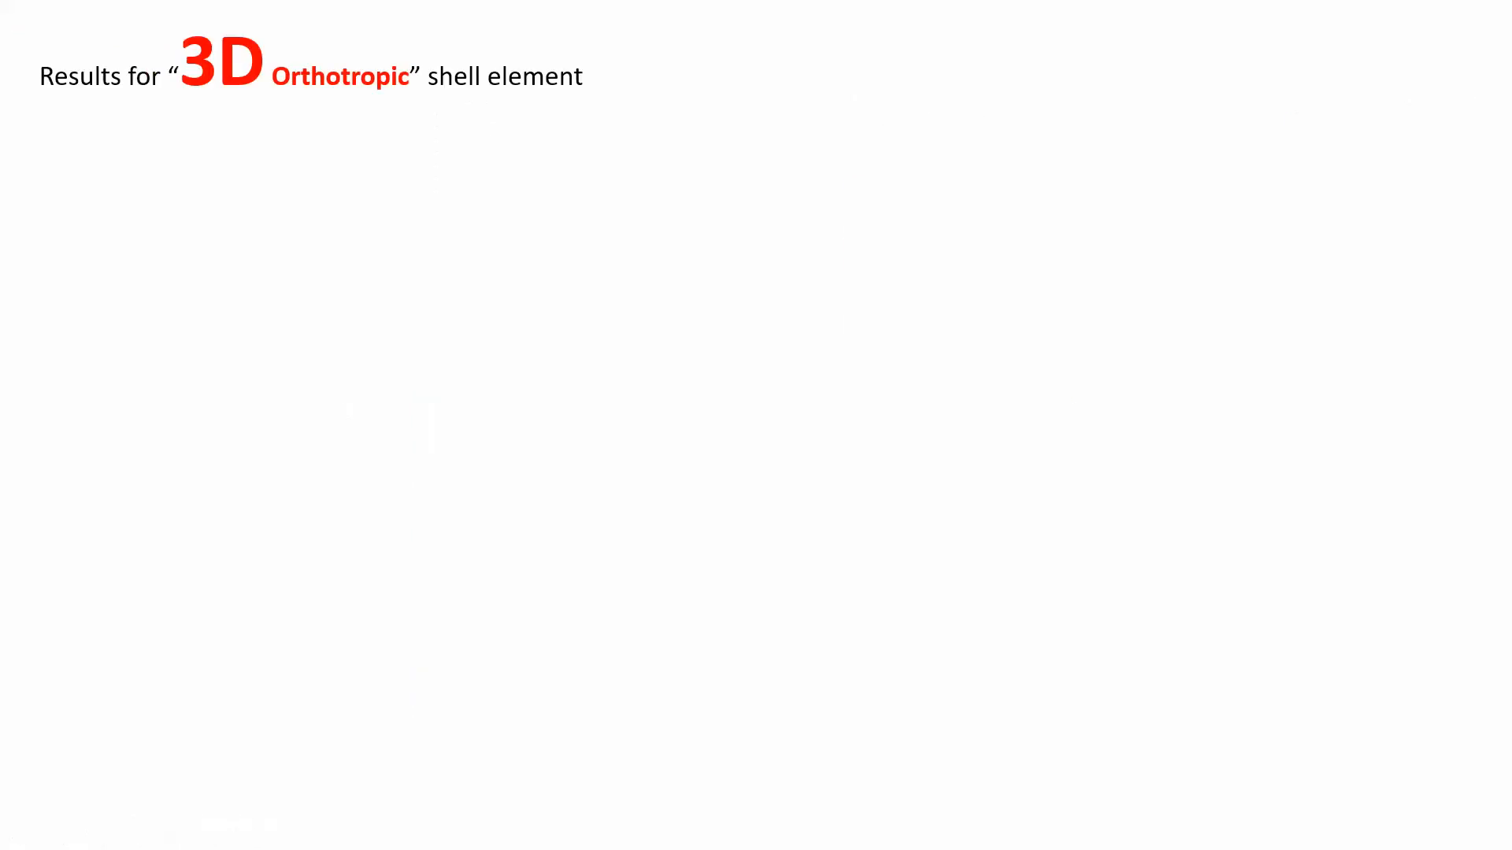
key(Right)
key(Right)
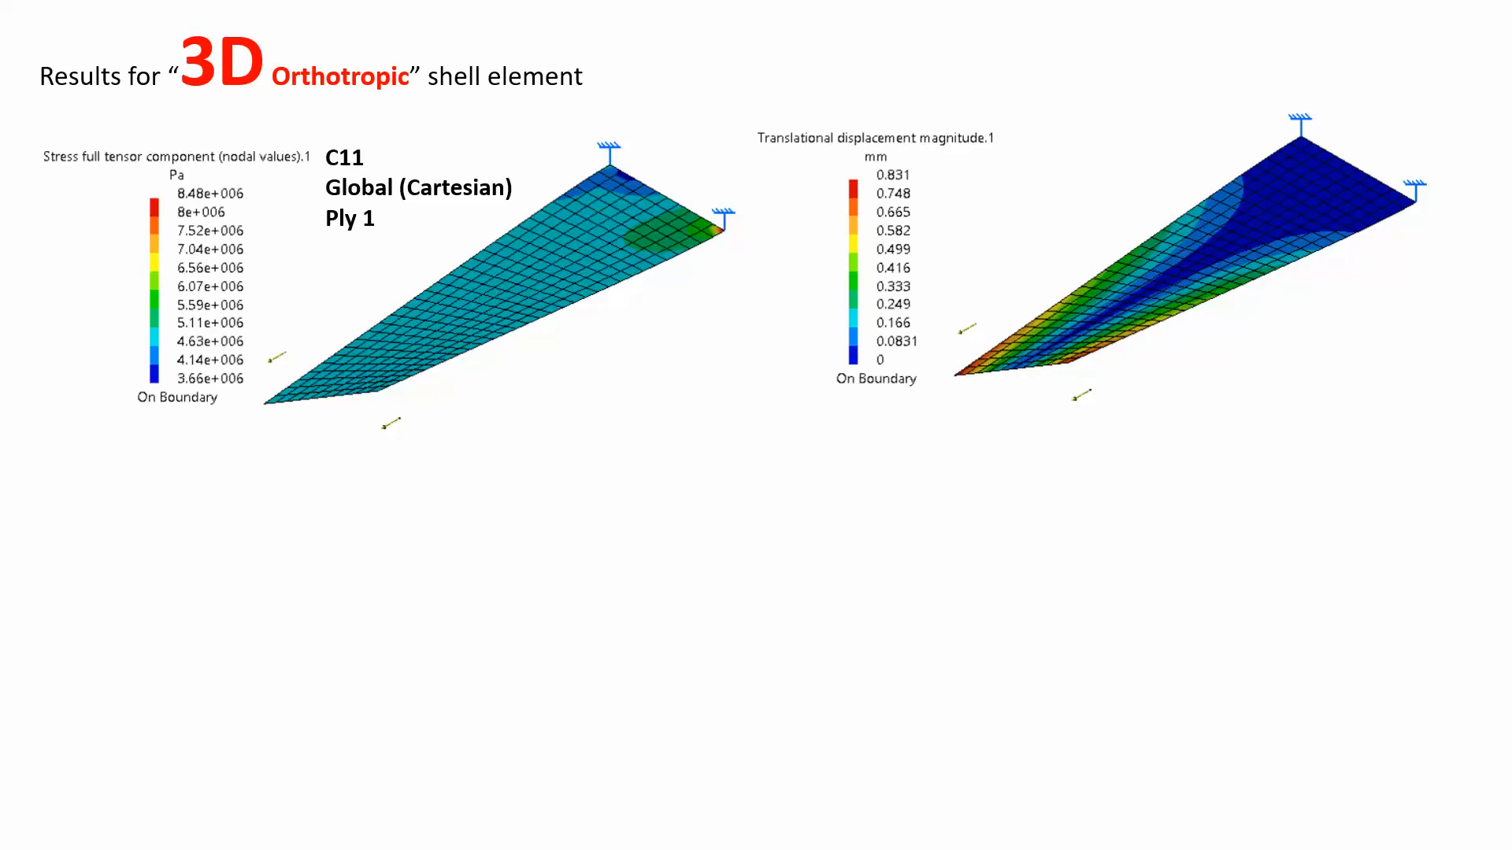
key(Escape)
click(1399, 22)
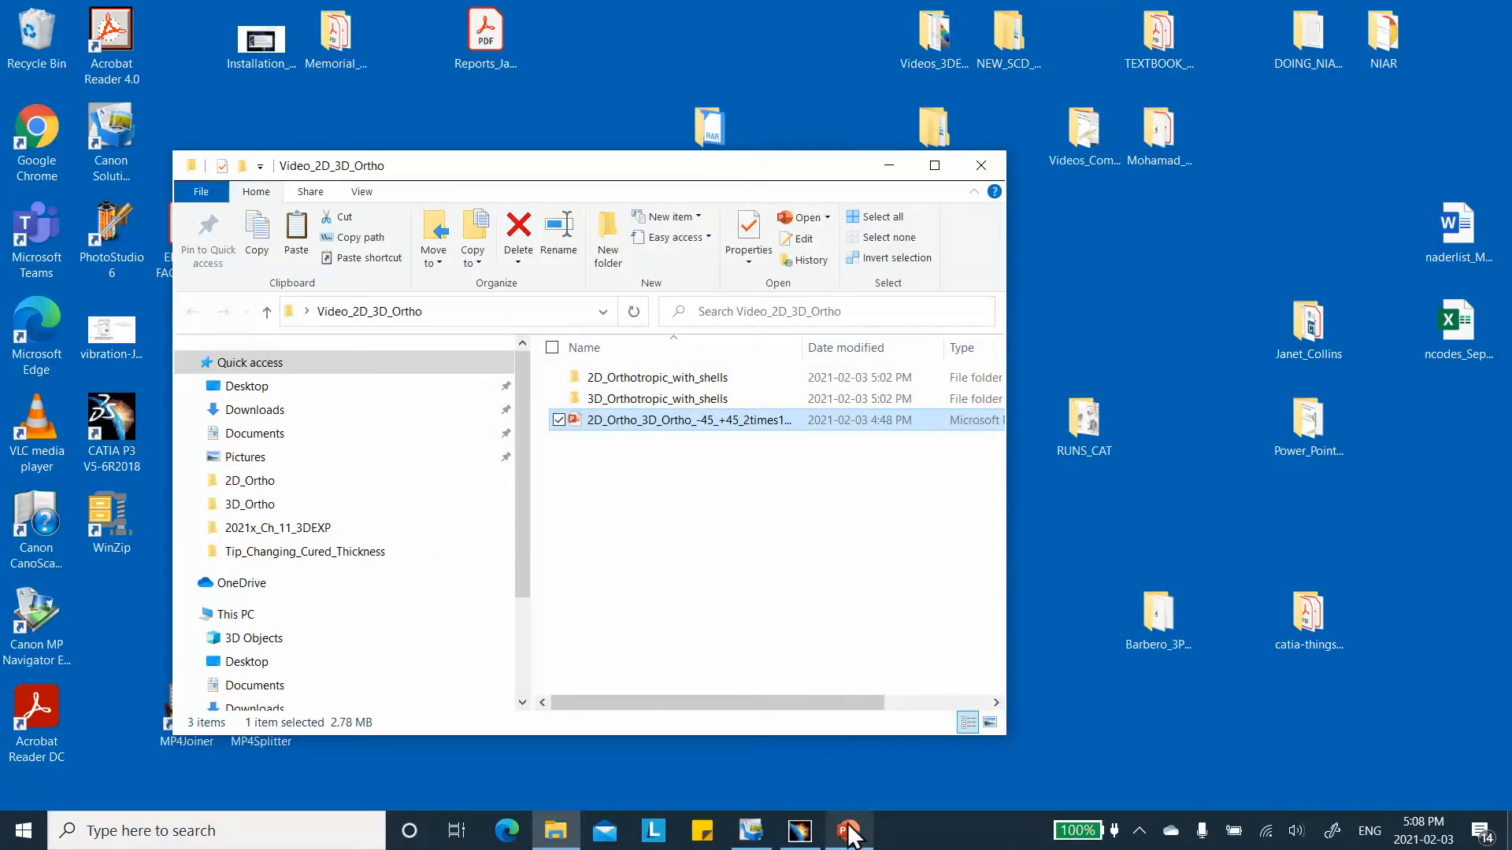
Switch to CATIA V5 and create a new part document named 3D_Ortho.
click(799, 831)
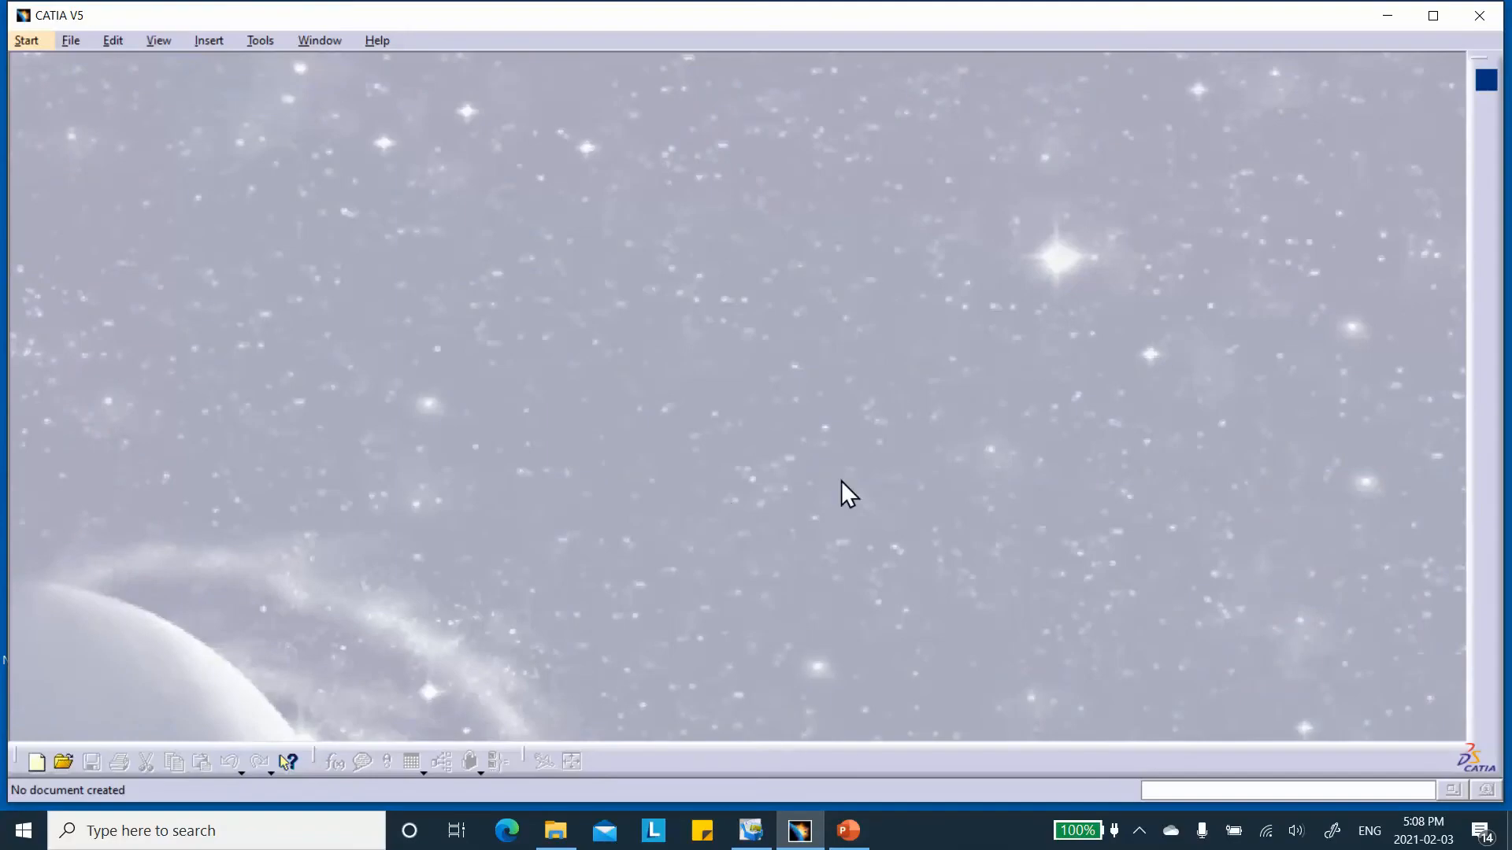
click(37, 761)
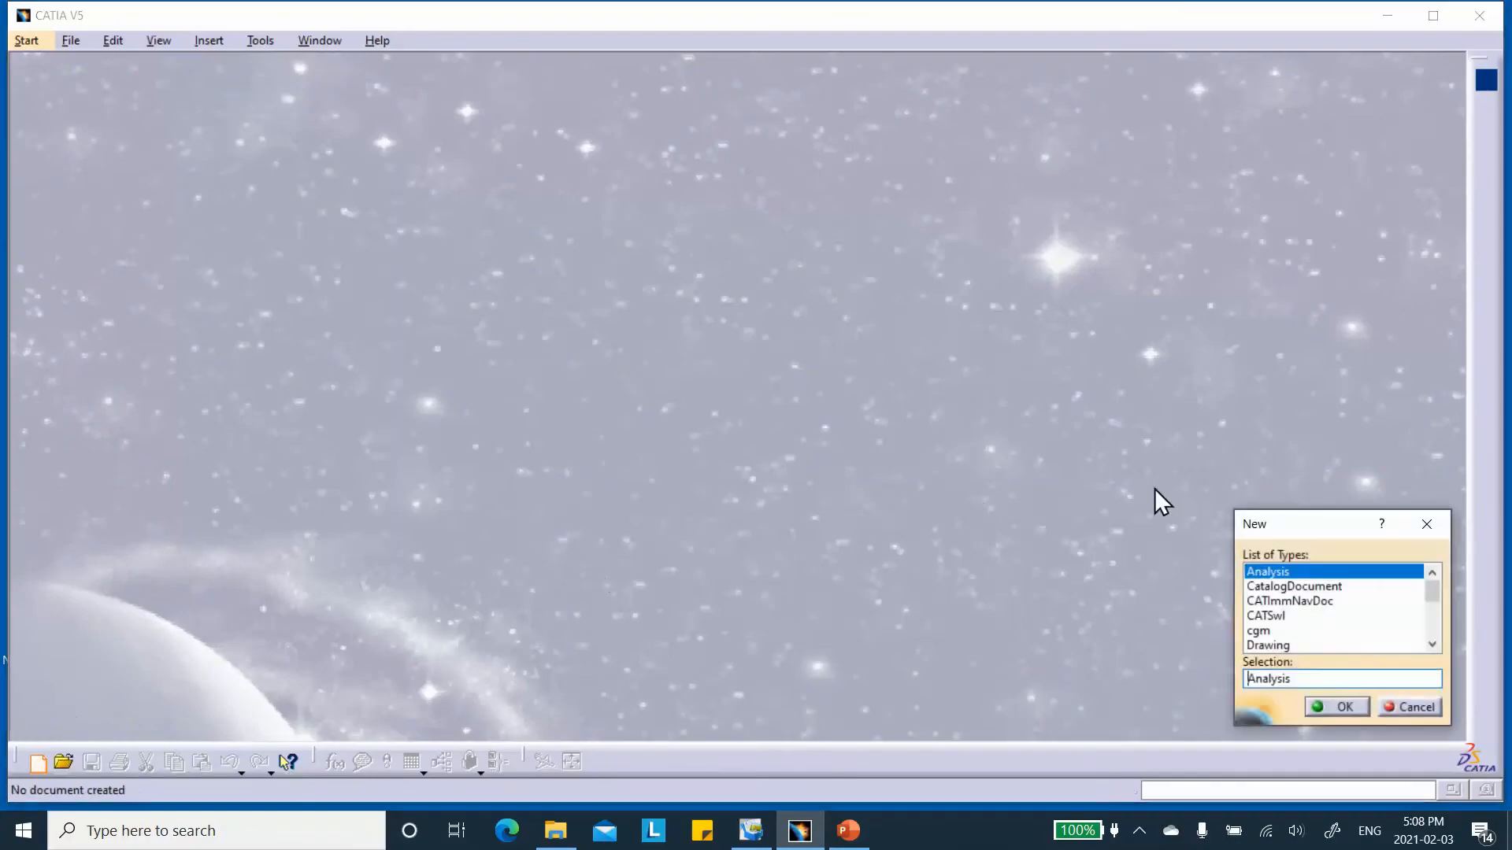
drag(1431, 598, 1444, 658)
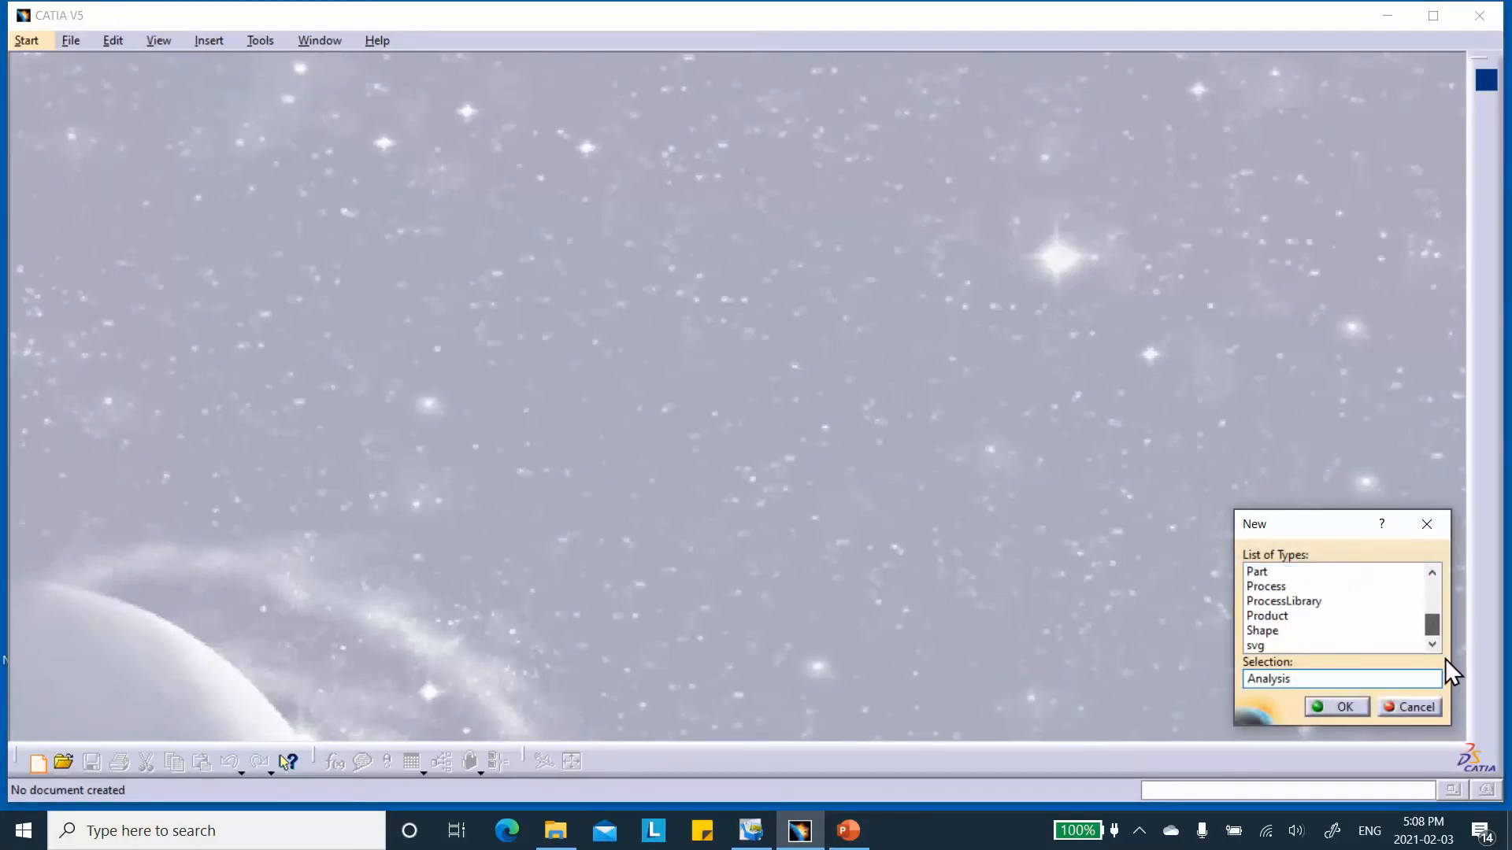
click(1274, 570)
click(1330, 705)
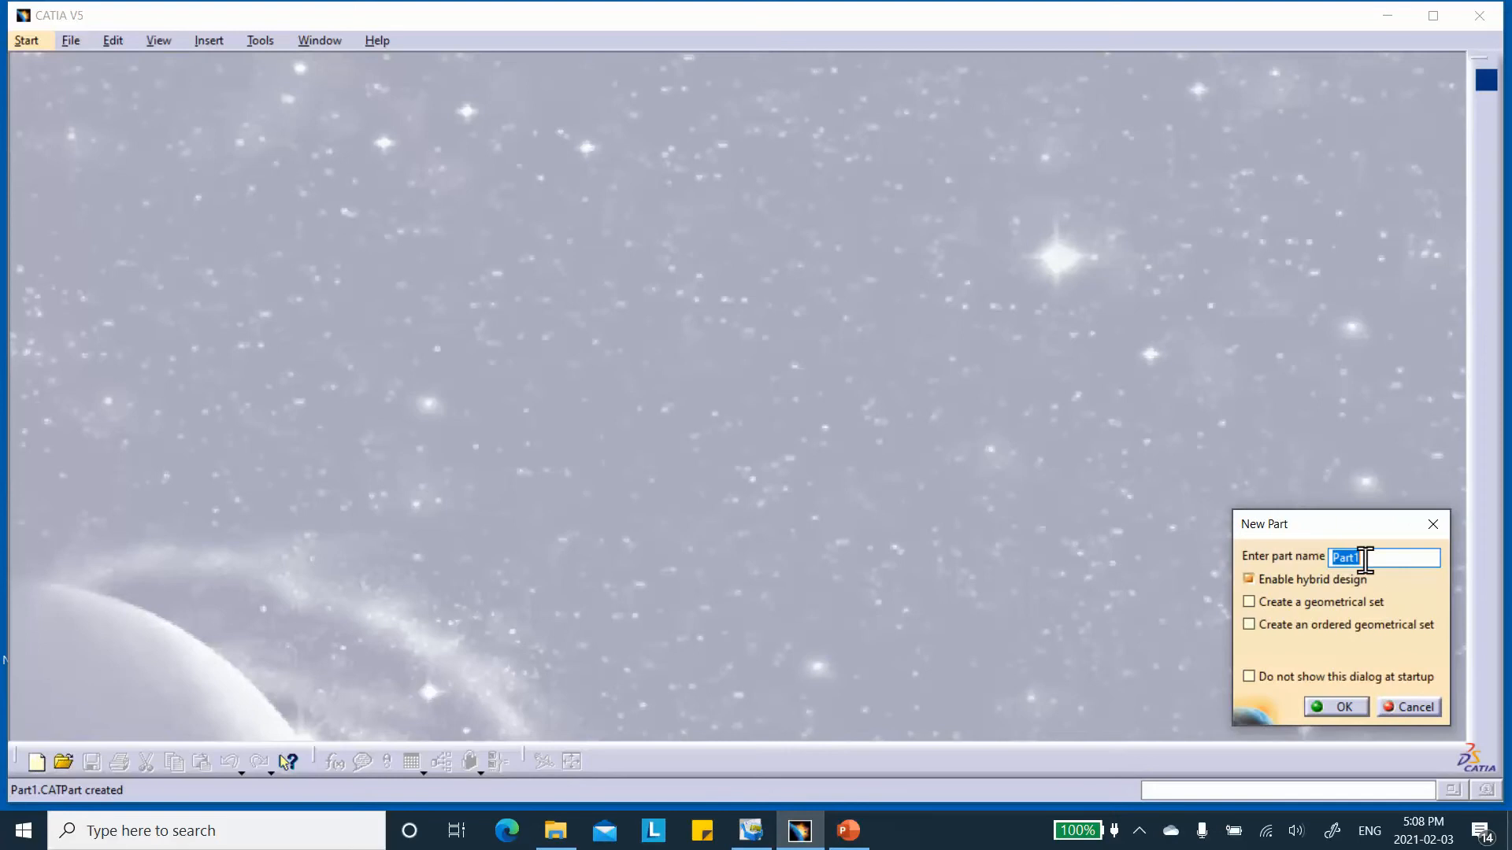
text(3D_Ortho)
click(1340, 704)
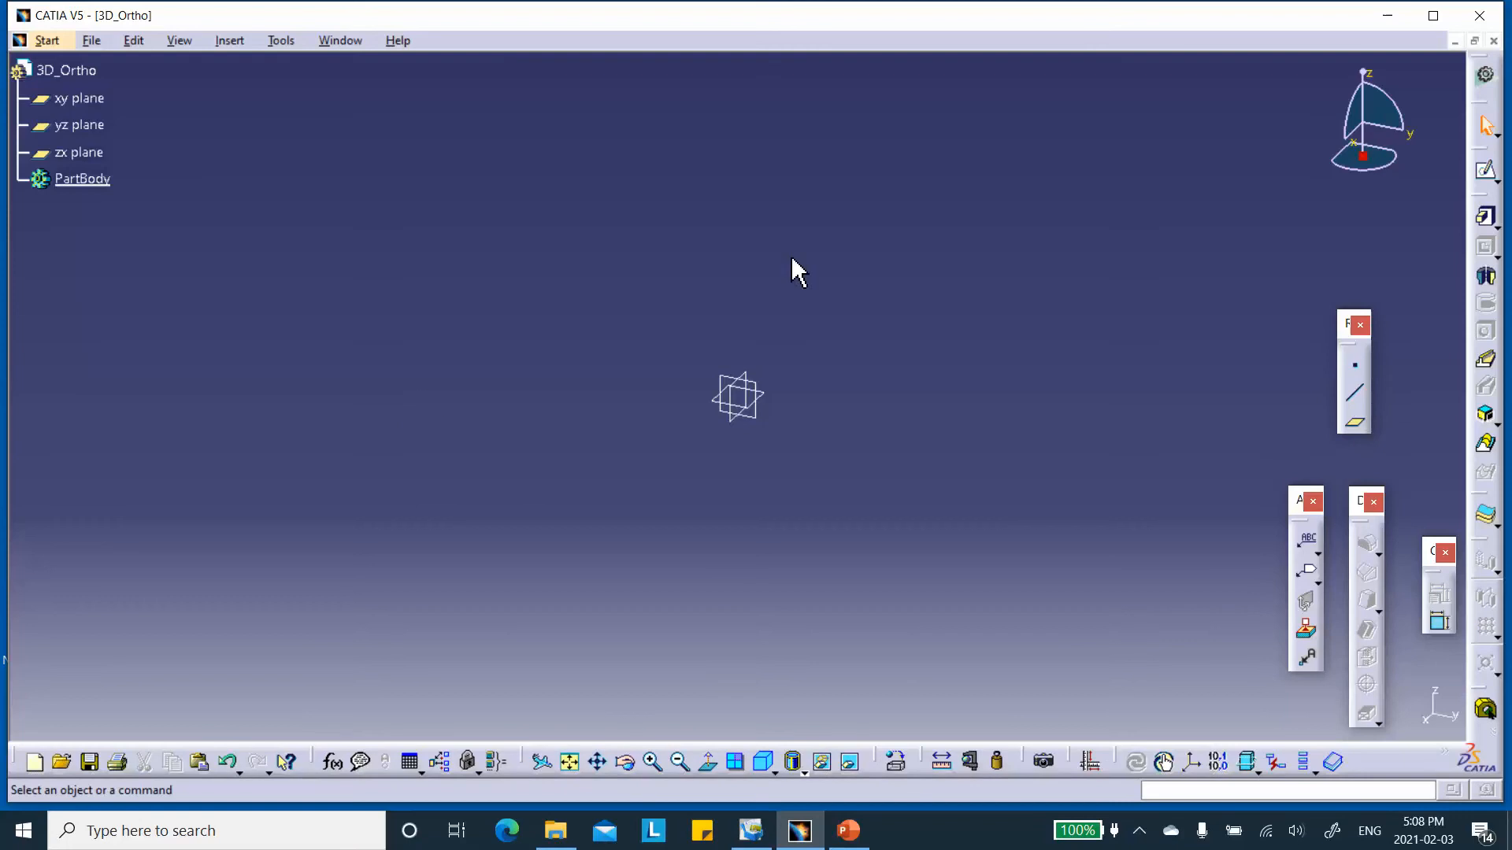
Sketch a rectangle about 57 mm high on the xy plane, starting from the origin.
click(758, 397)
click(1485, 170)
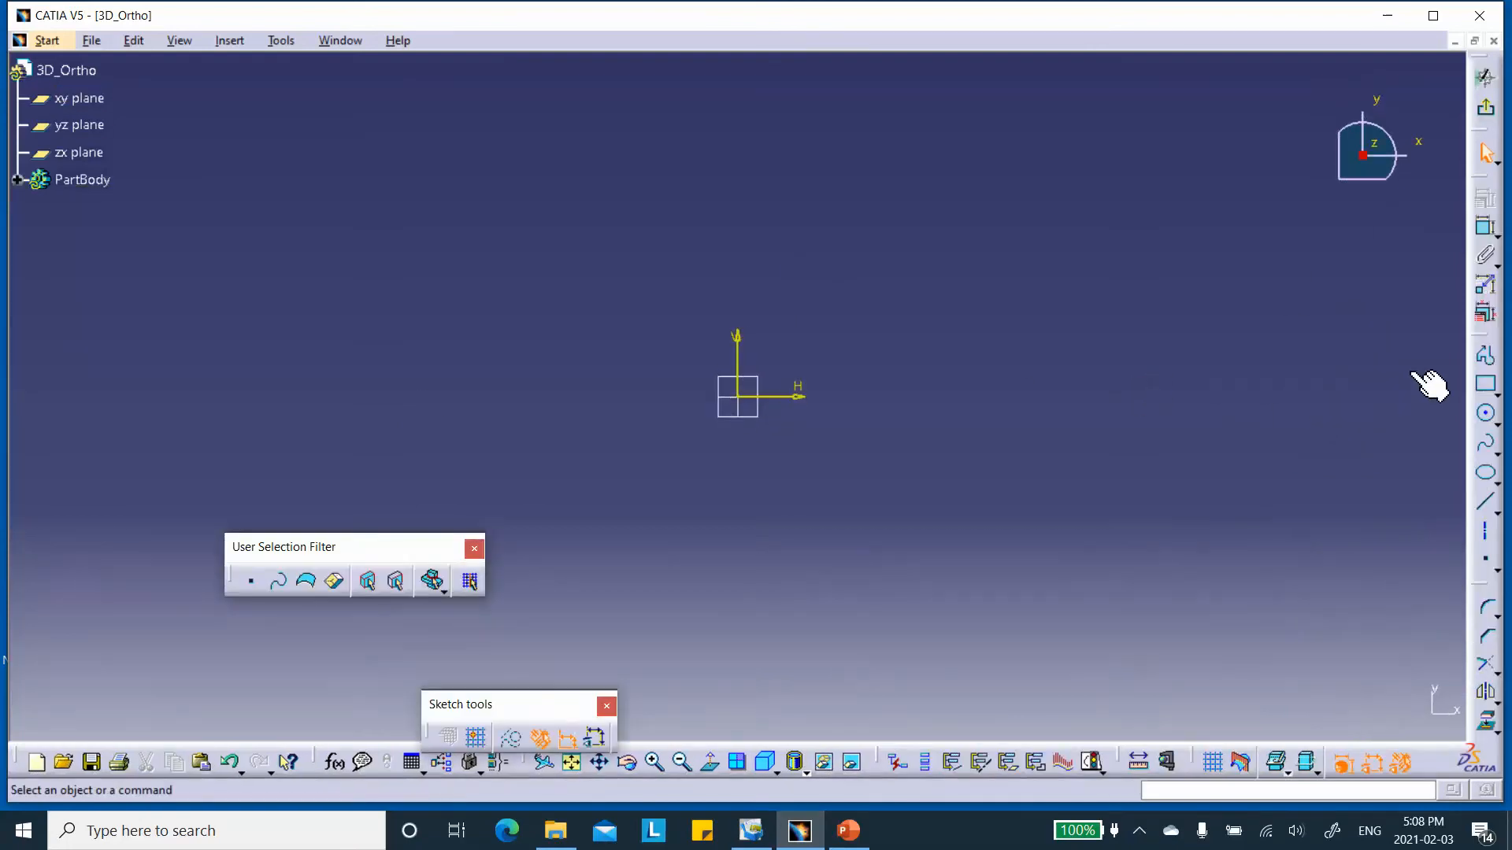
click(1484, 384)
click(738, 397)
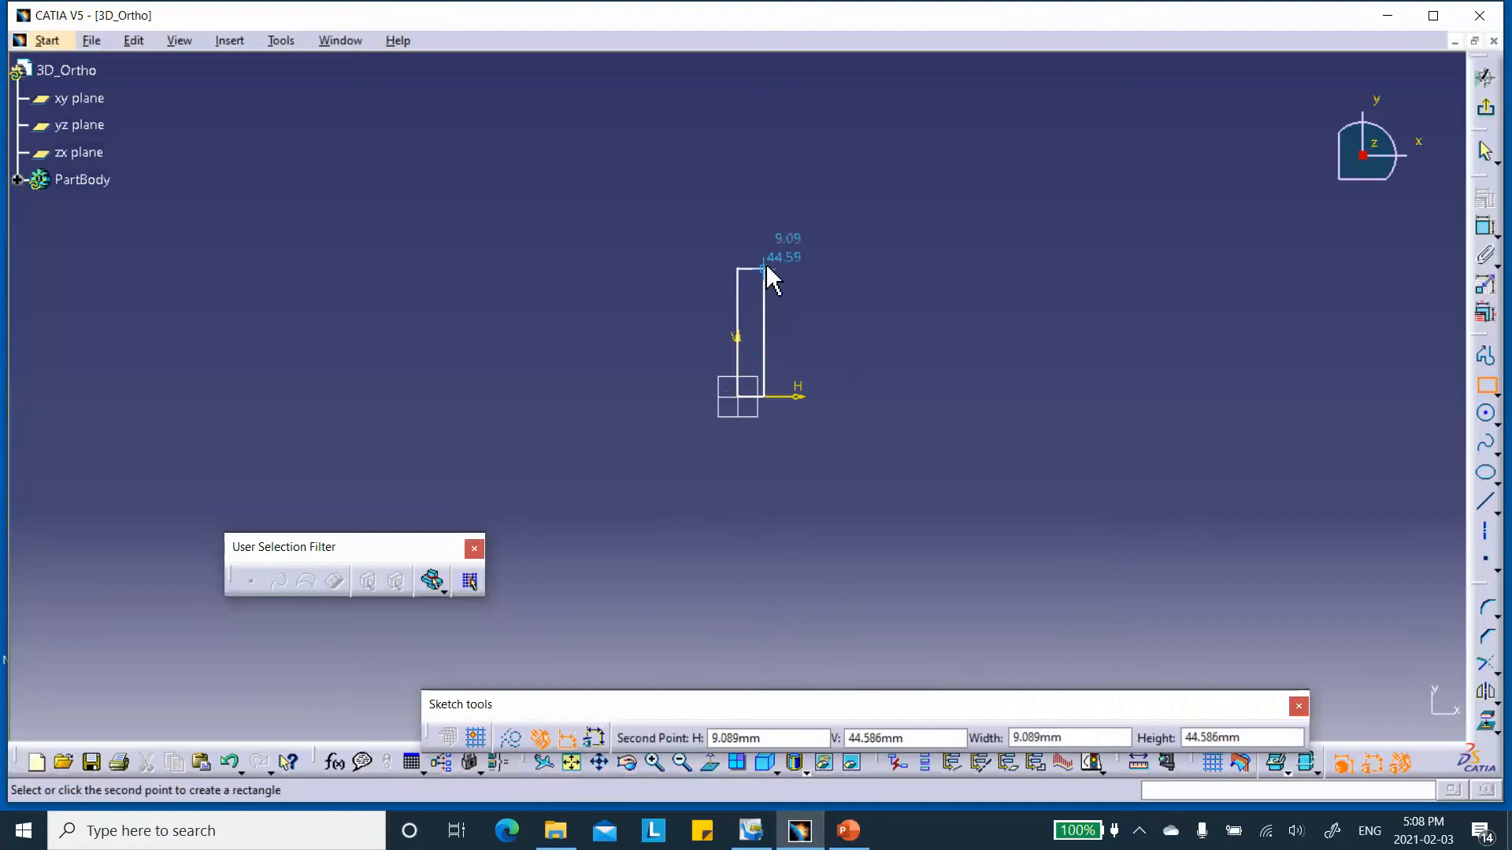
click(1210, 234)
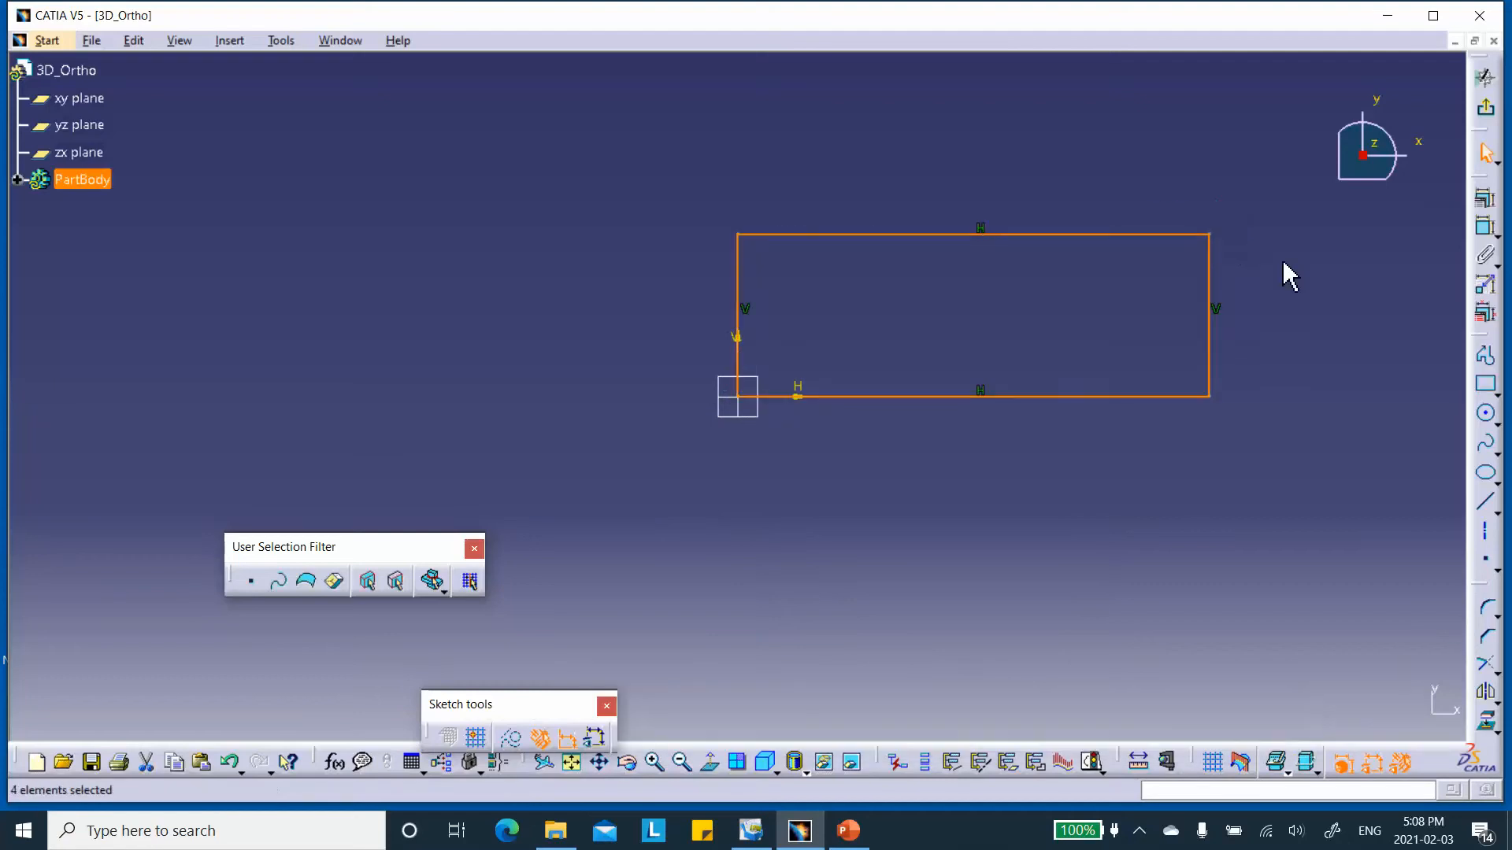
Dimension the rectangle's bottom edge and set its length to 300 mm.
click(1483, 228)
click(1034, 397)
click(1008, 471)
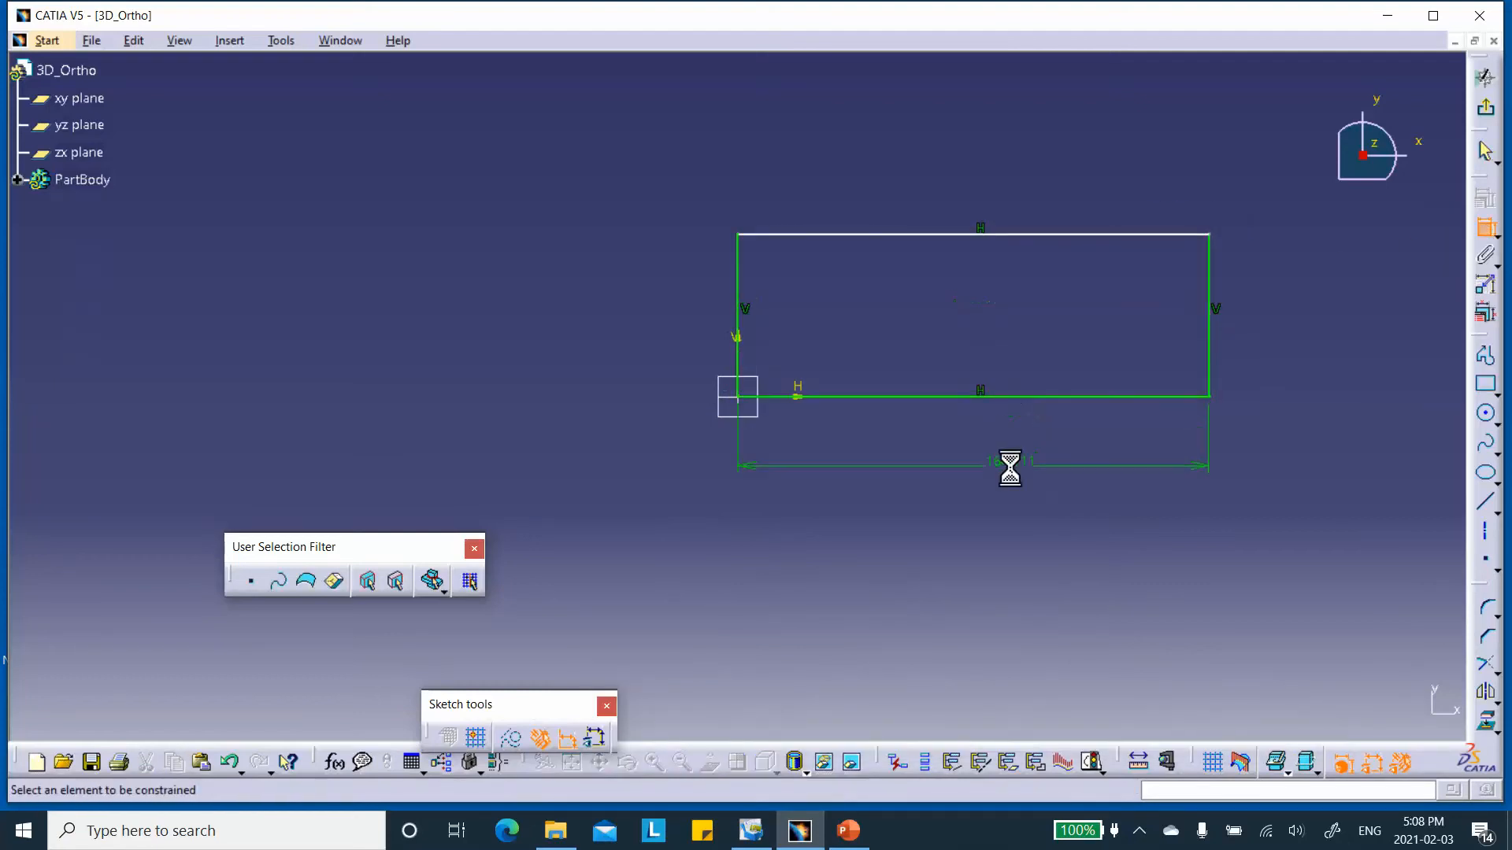
double_click(1016, 471)
text(300)
key(Return)
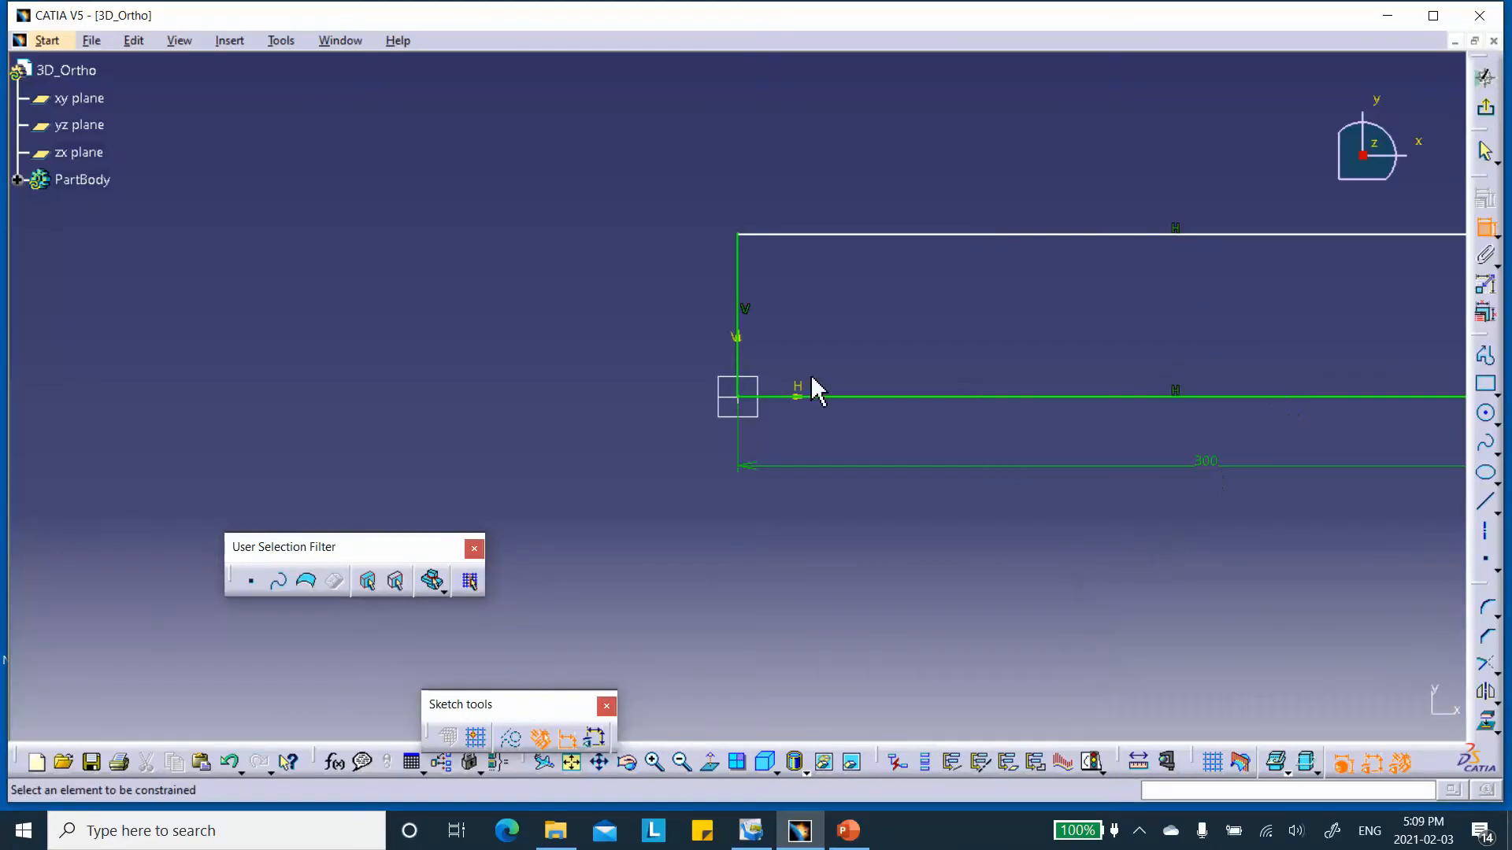
Dimension the rectangle's left edge, set it to 100 mm, and leave the sketch.
click(737, 319)
click(698, 331)
double_click(701, 315)
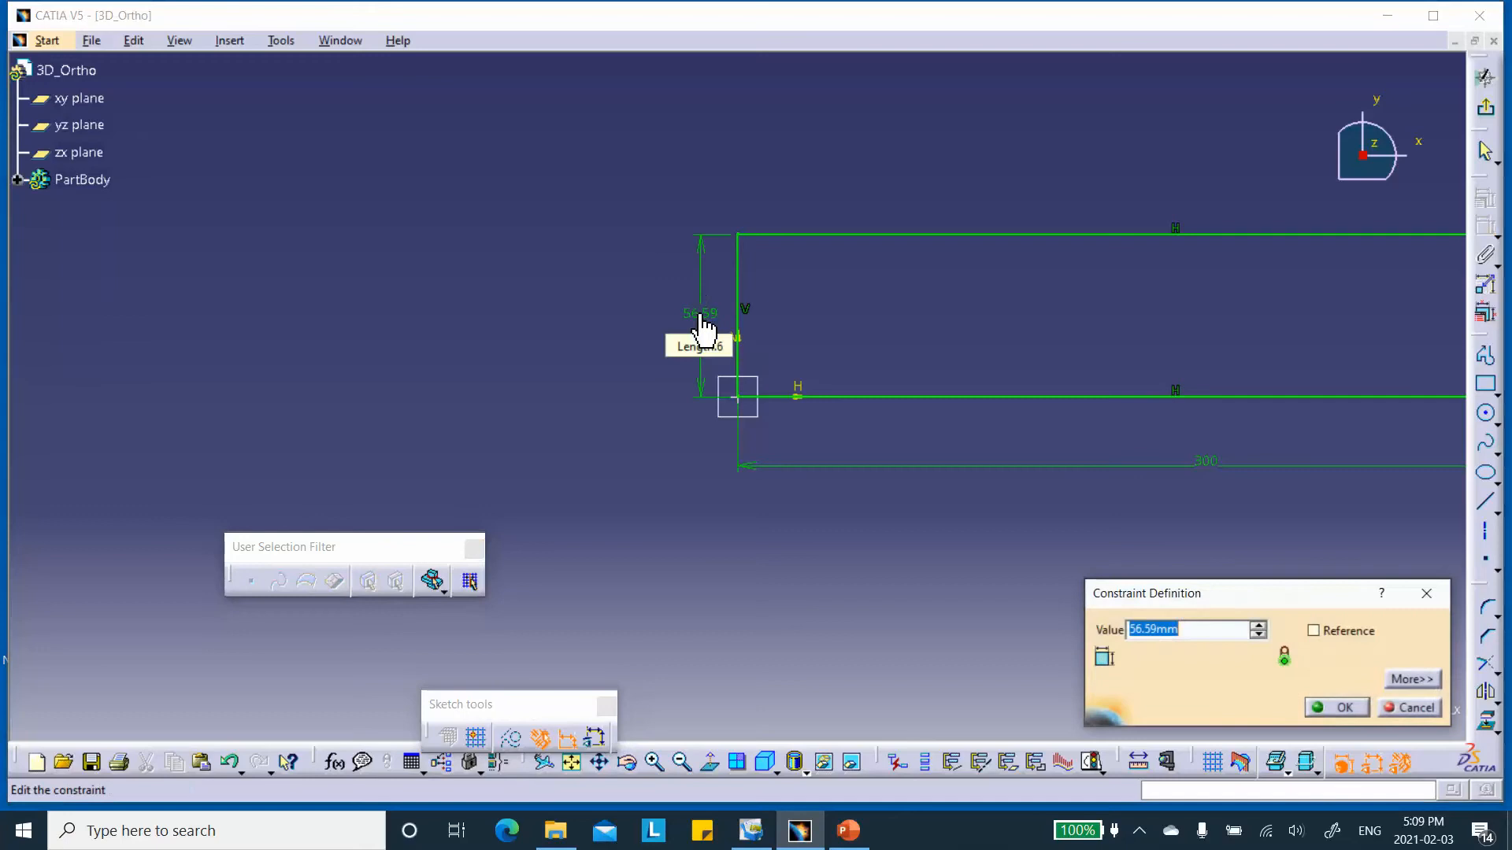
text(100)
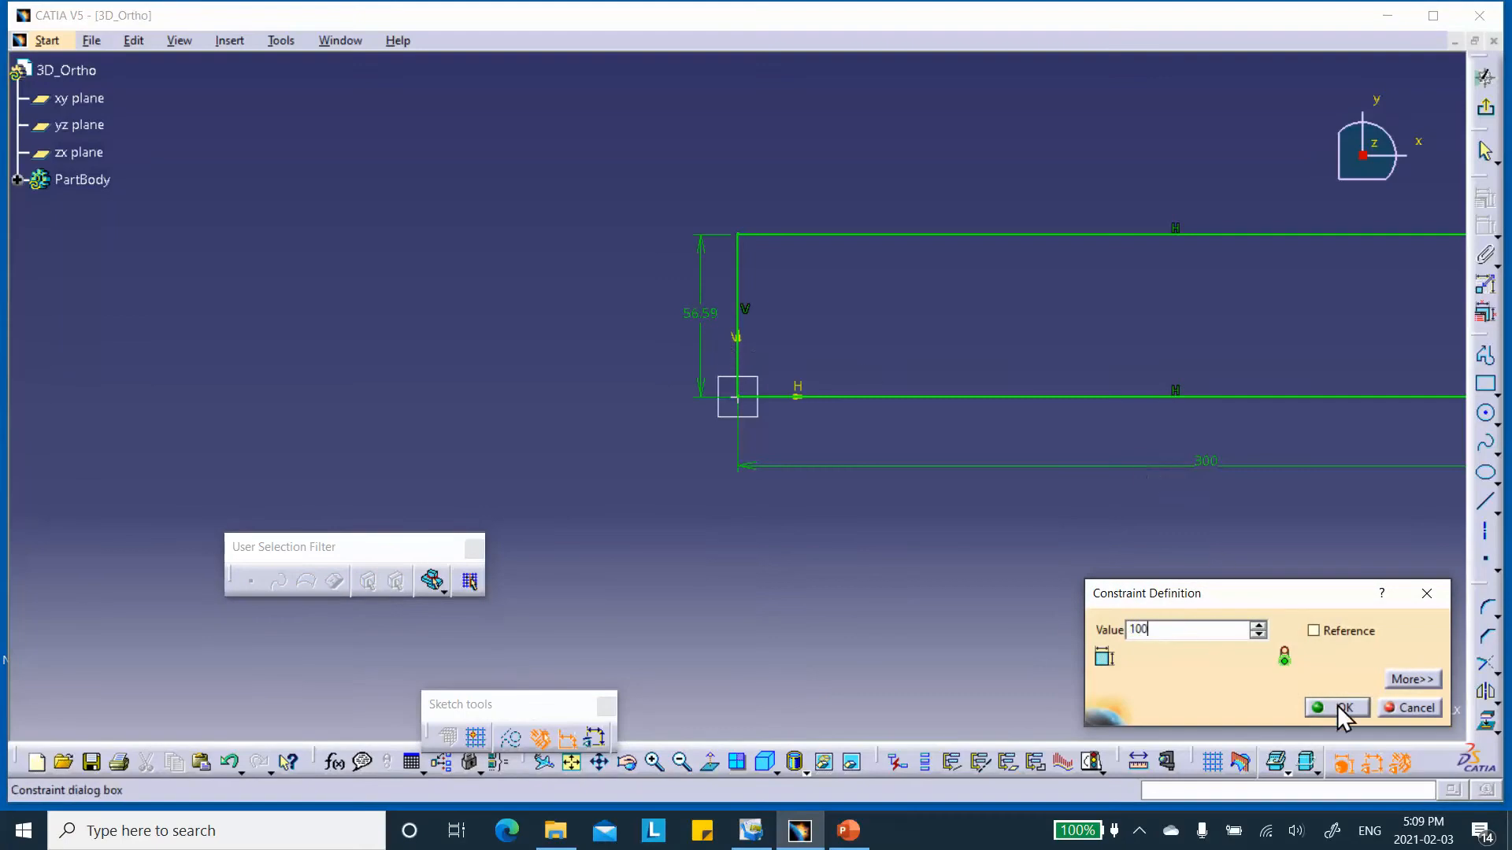
click(1336, 707)
click(1485, 76)
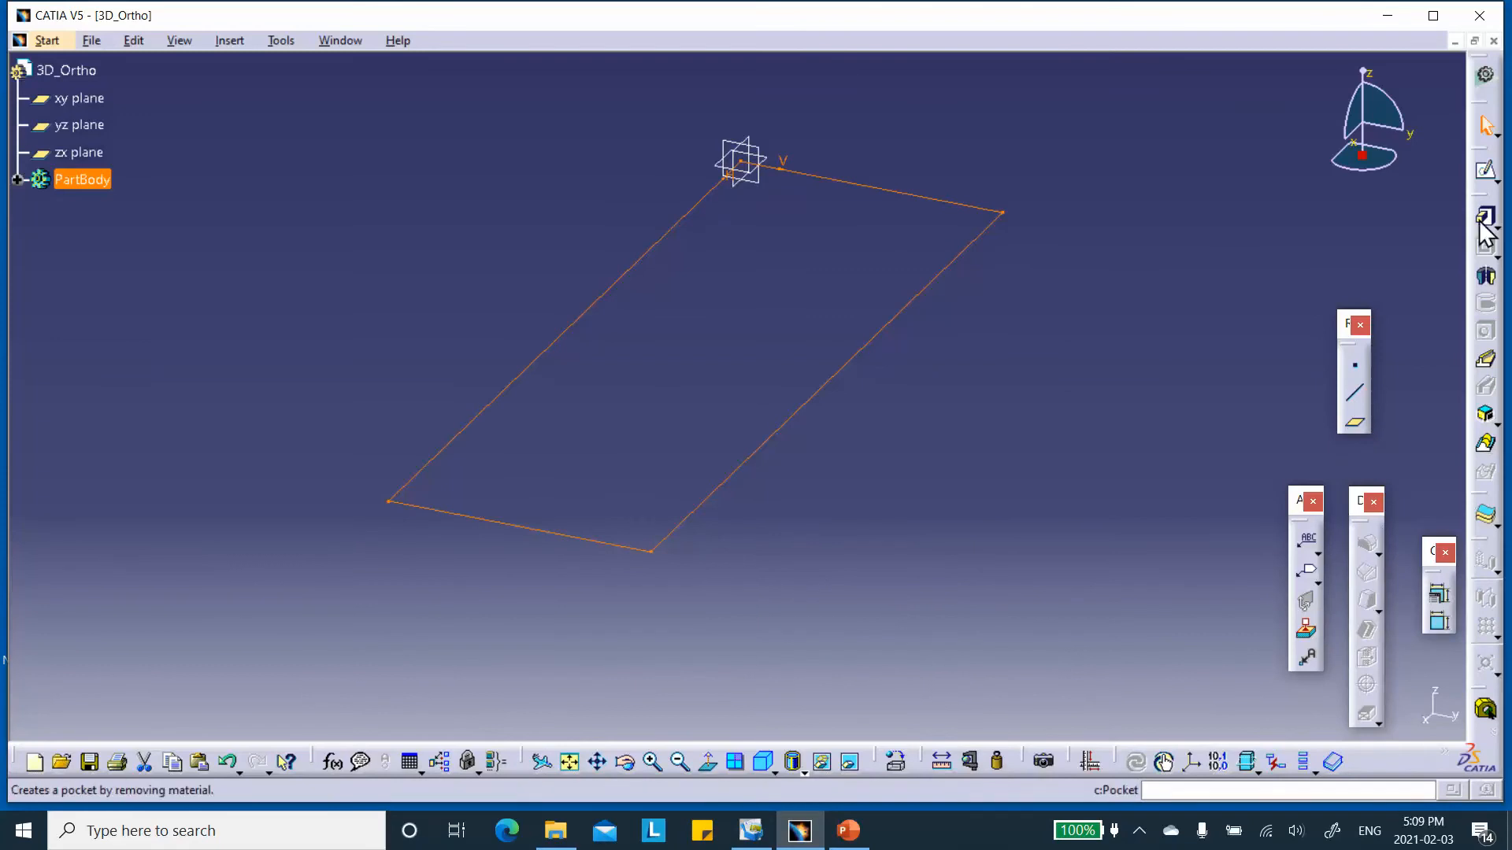
Switch to the Generative Shape Design workbench and create a Fill surface bounded by the rectangle sketch.
click(1484, 75)
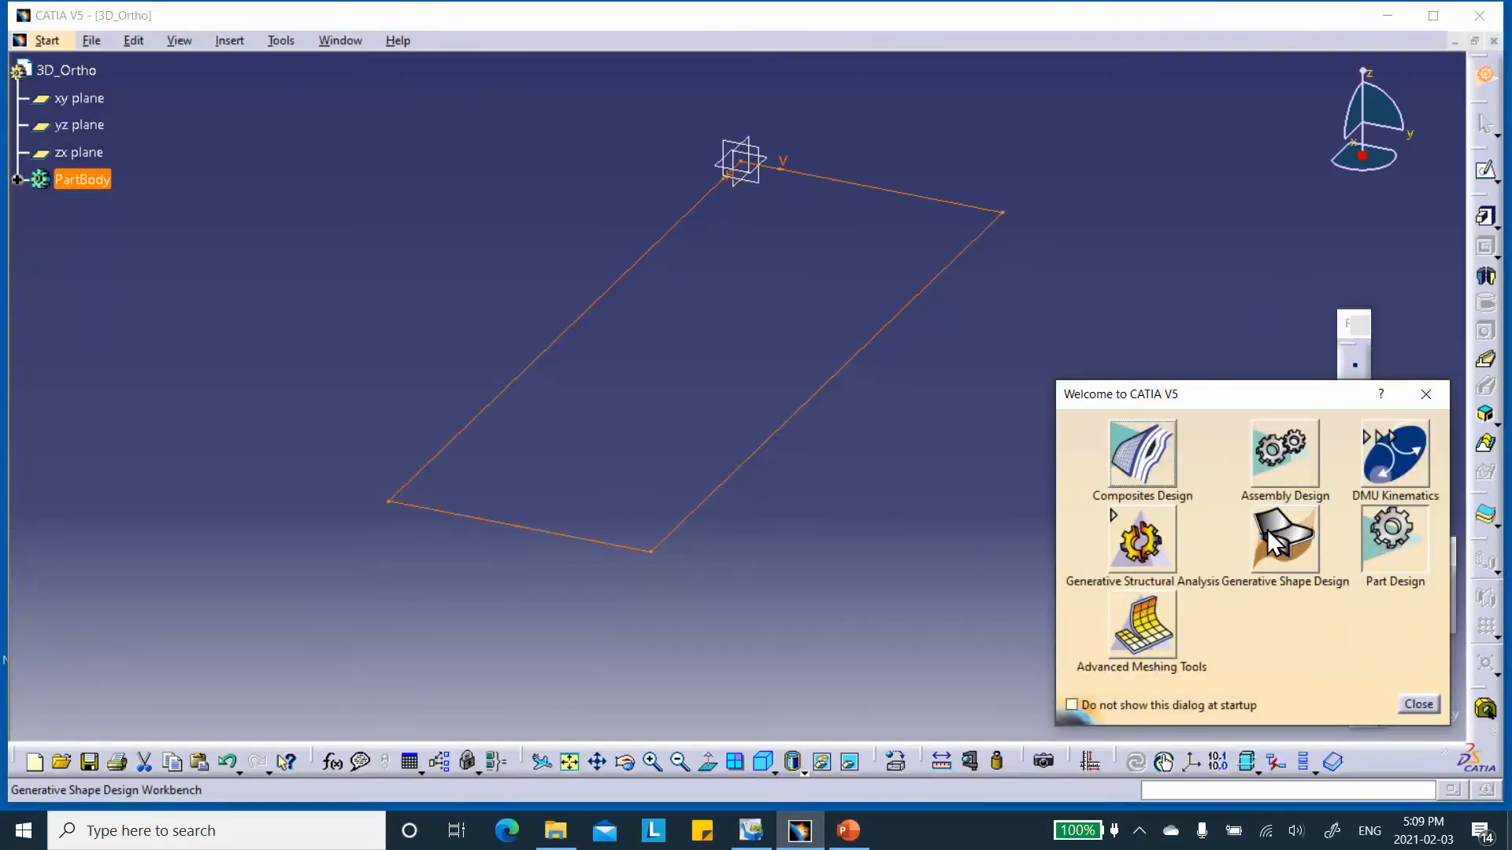
click(1274, 542)
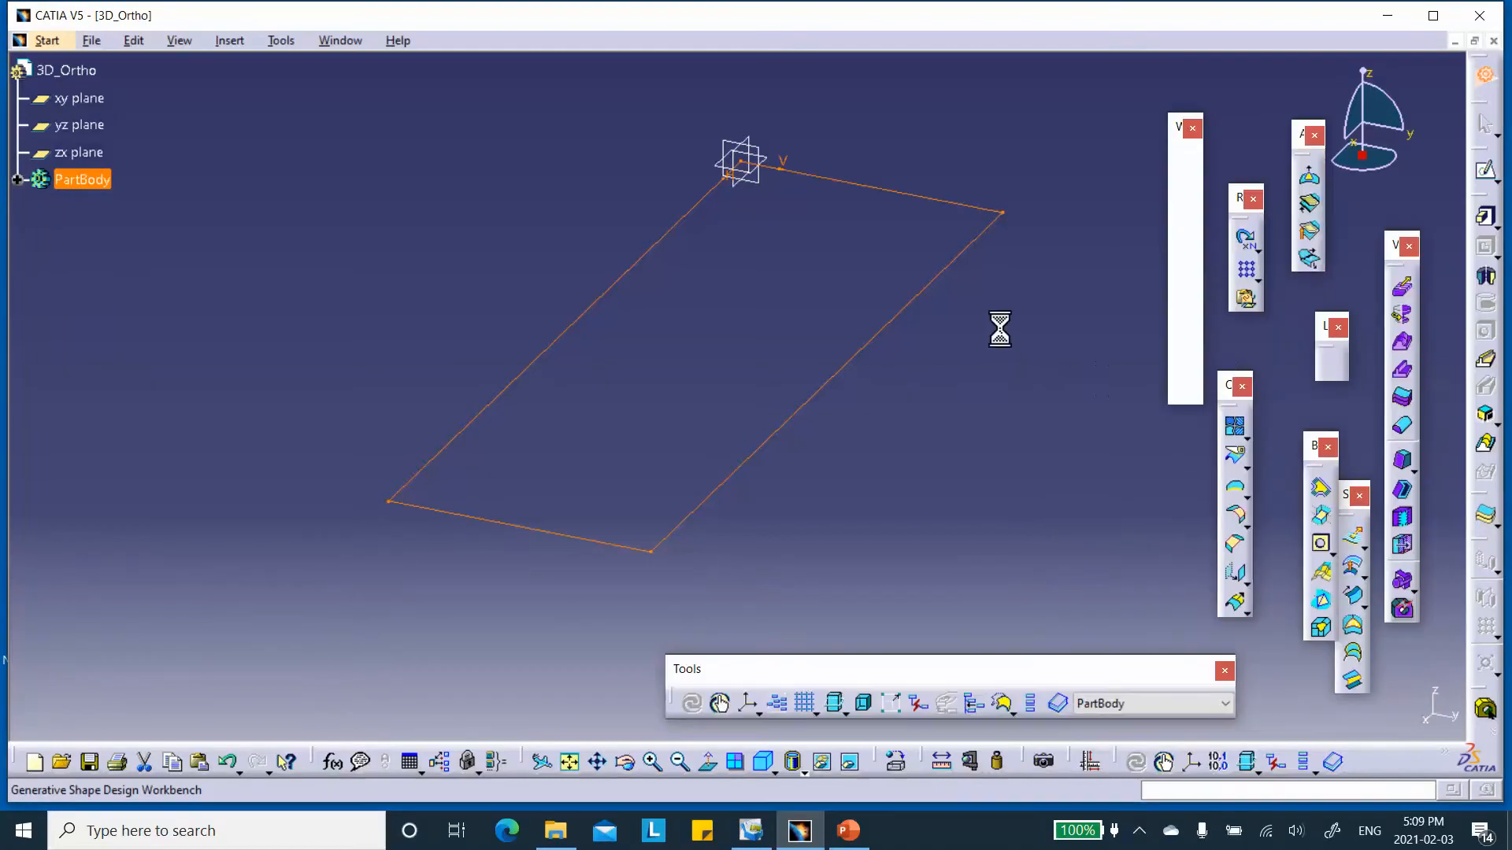
click(1351, 624)
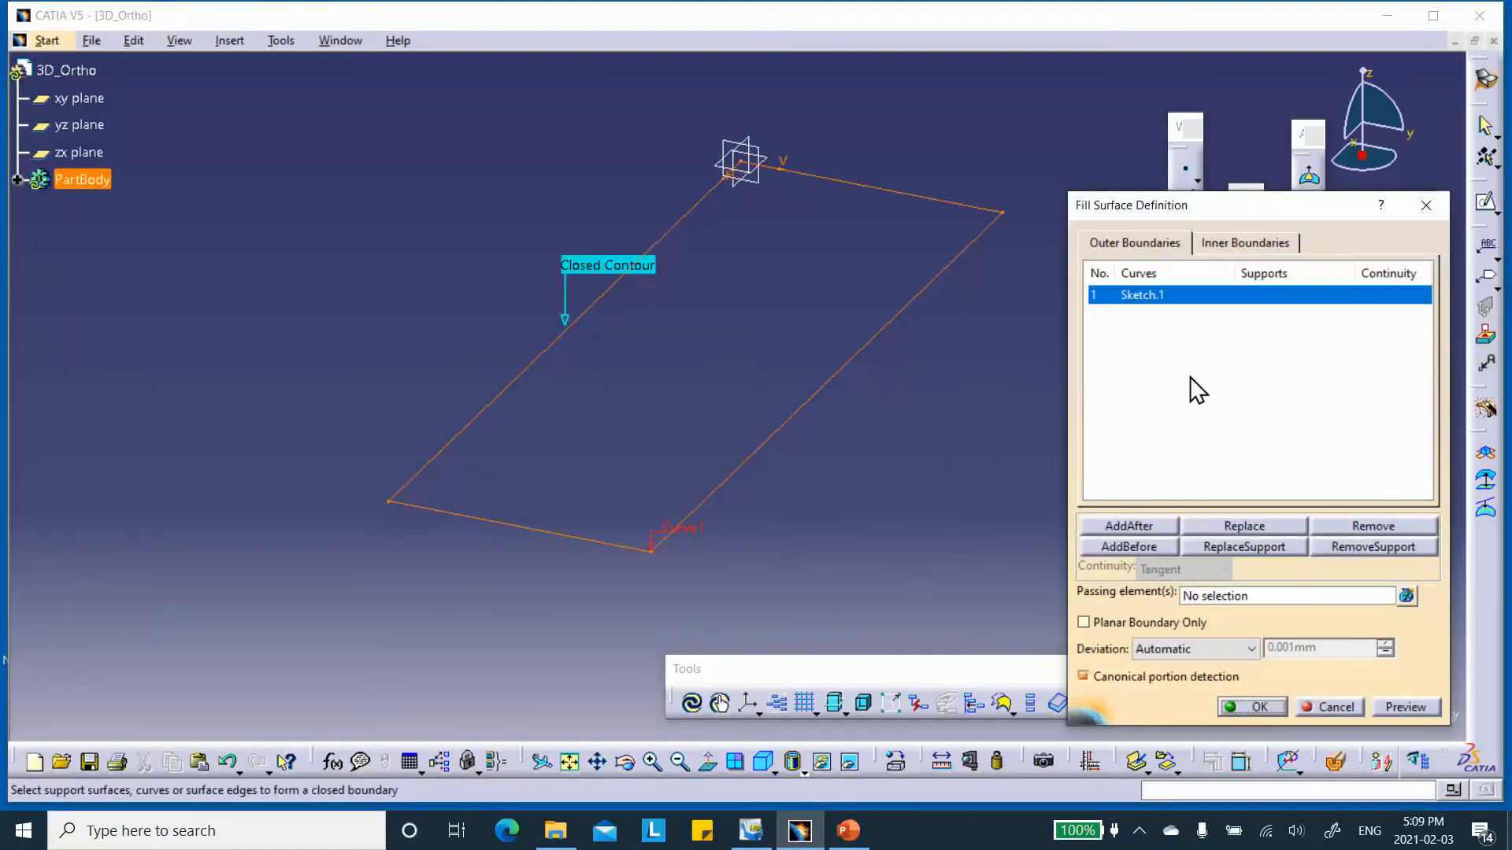
click(1260, 708)
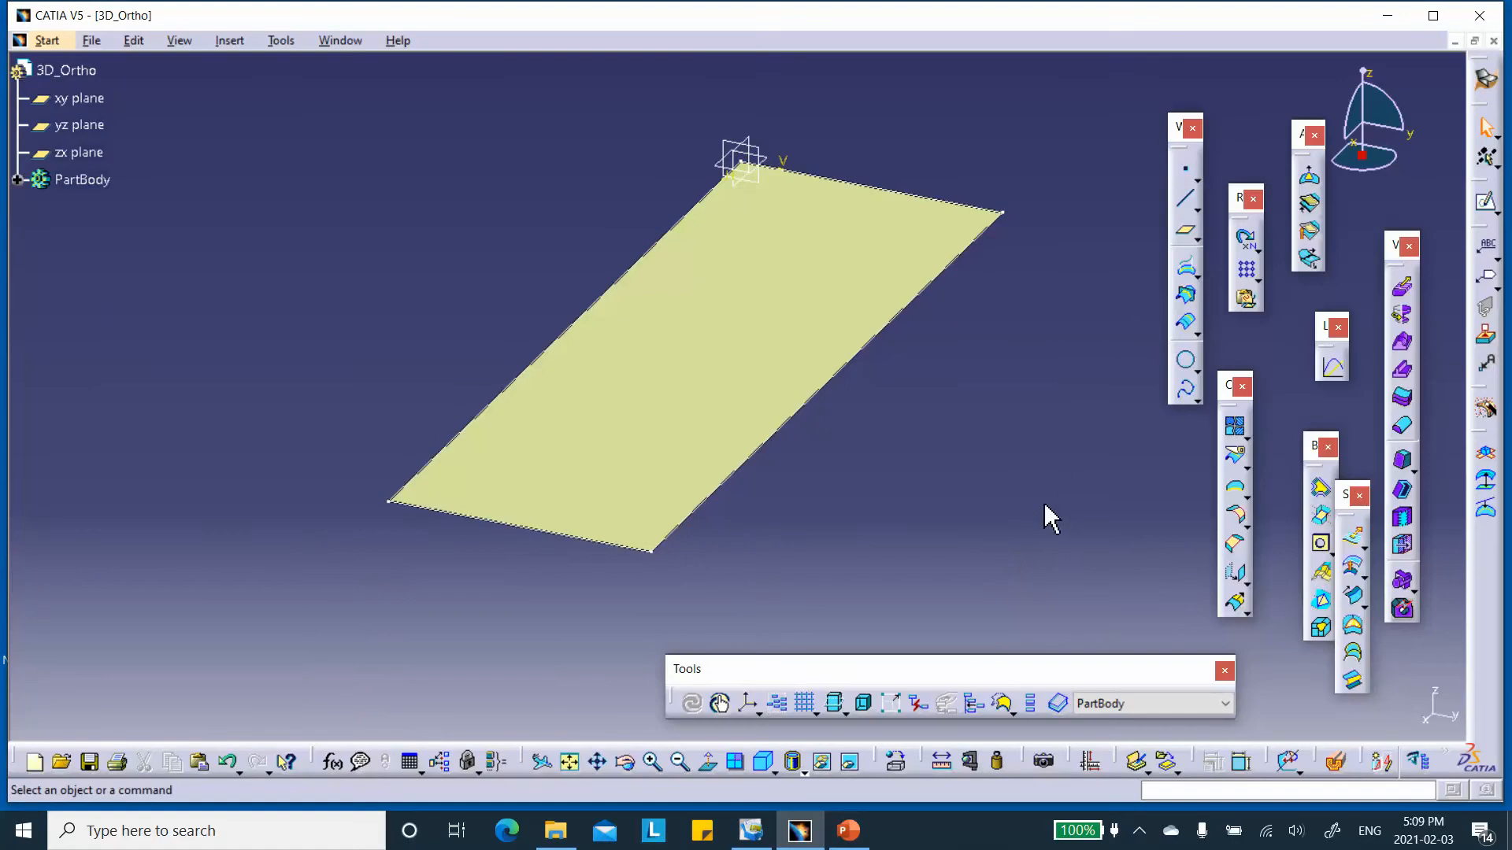
Create a Join from the filled surface and reverse its normal direction.
click(1234, 426)
click(735, 341)
click(1240, 707)
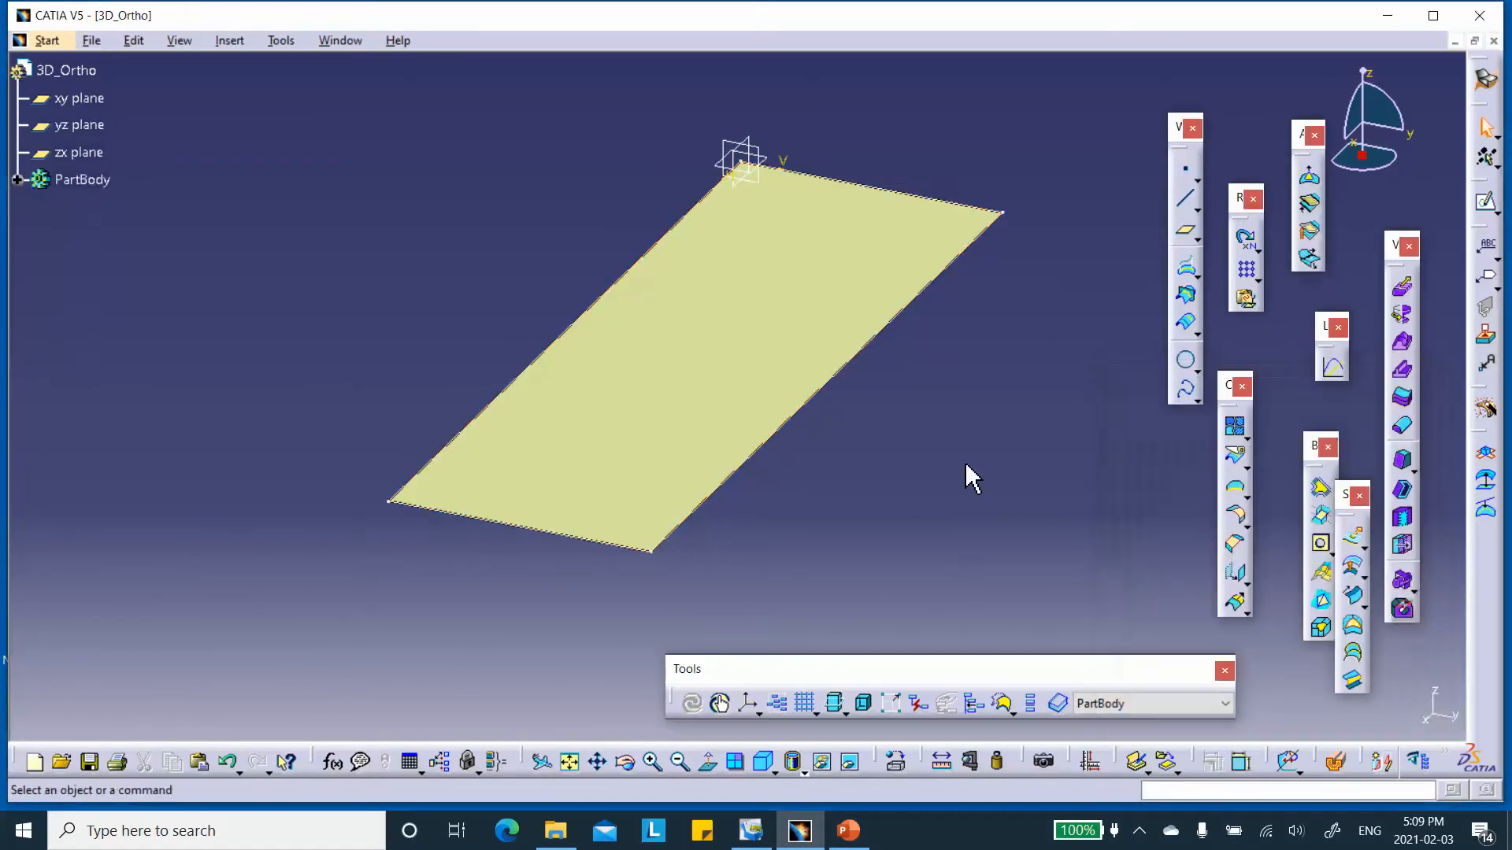
double_click(805, 367)
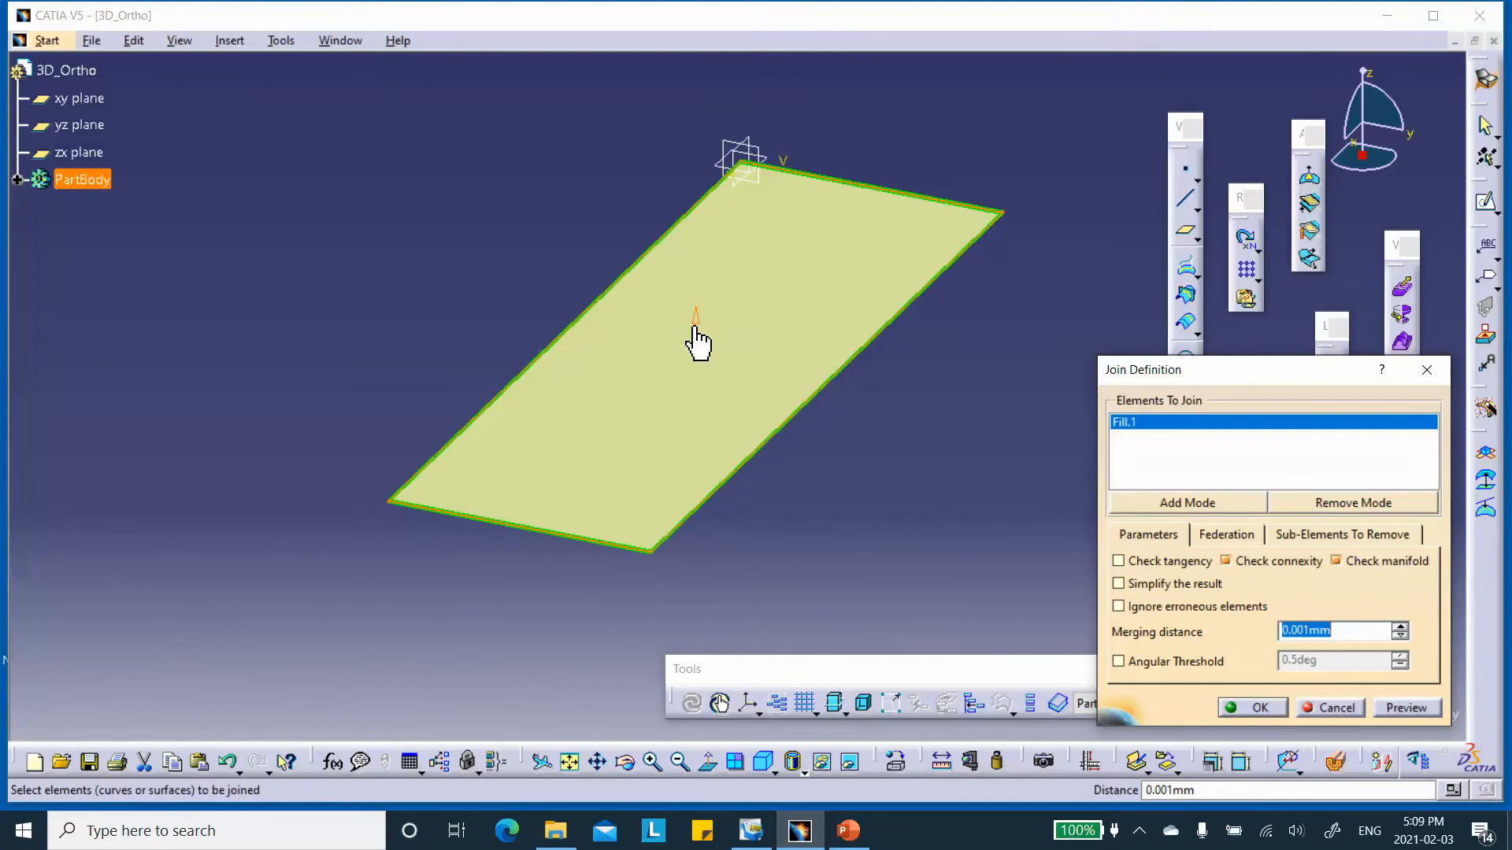
click(696, 319)
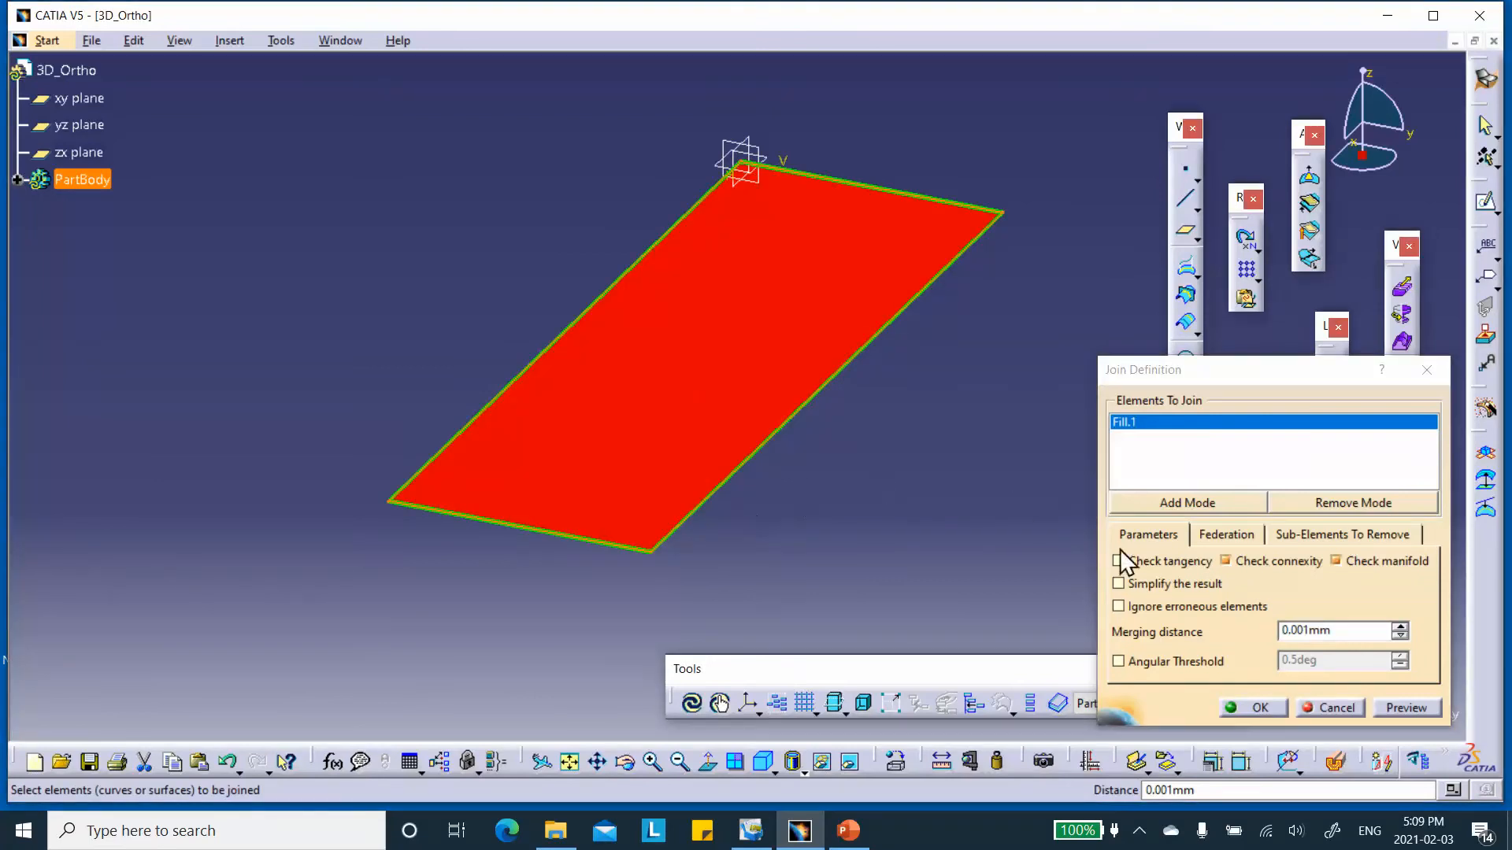
click(1263, 706)
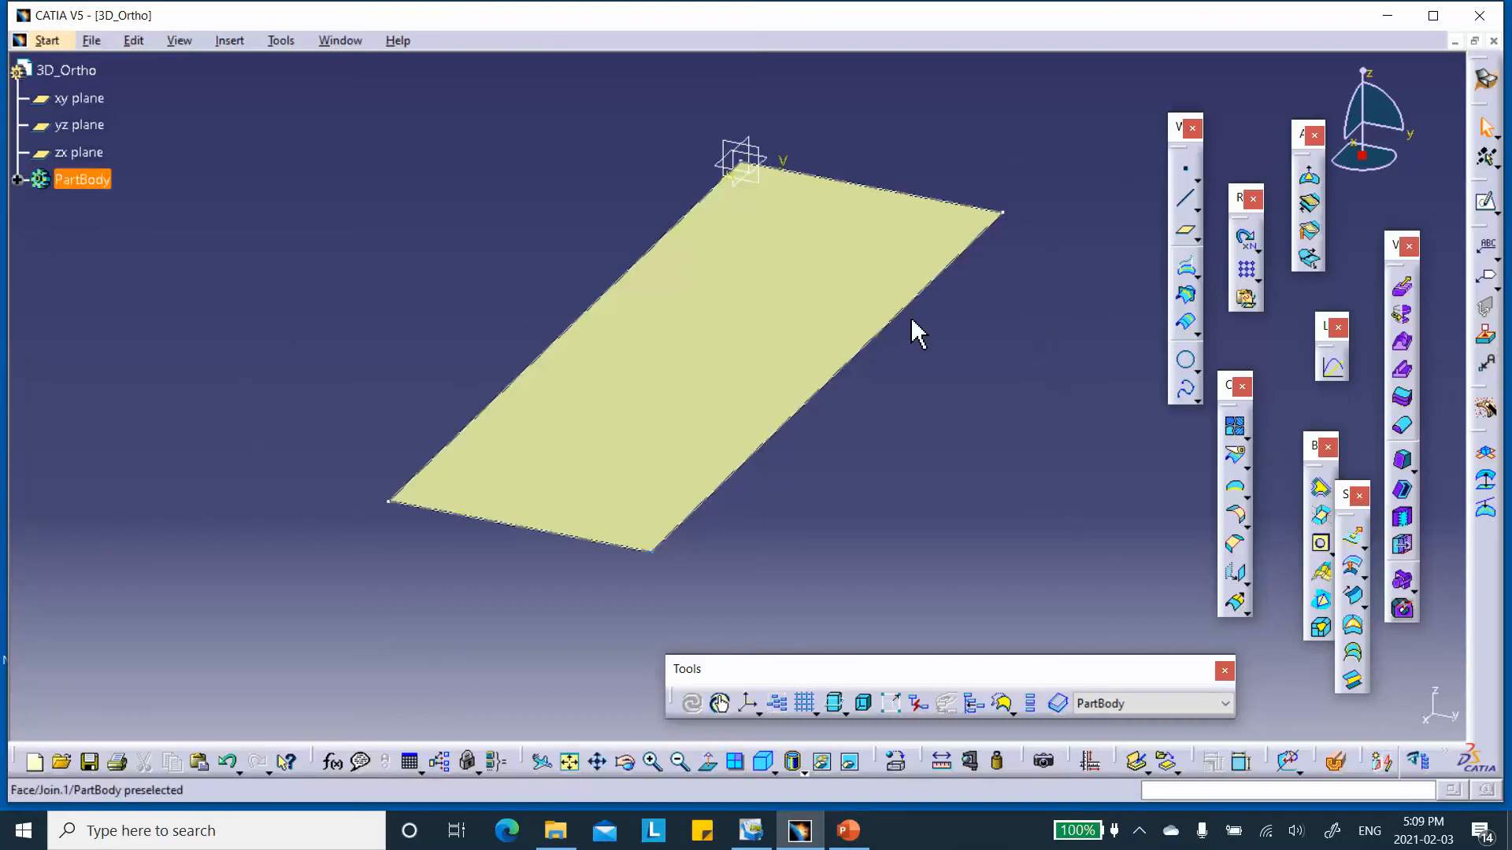
Create a non-current standard axis system with its Y axis directed to a new point at X 0, Y -30, Z 0 mm.
click(746, 707)
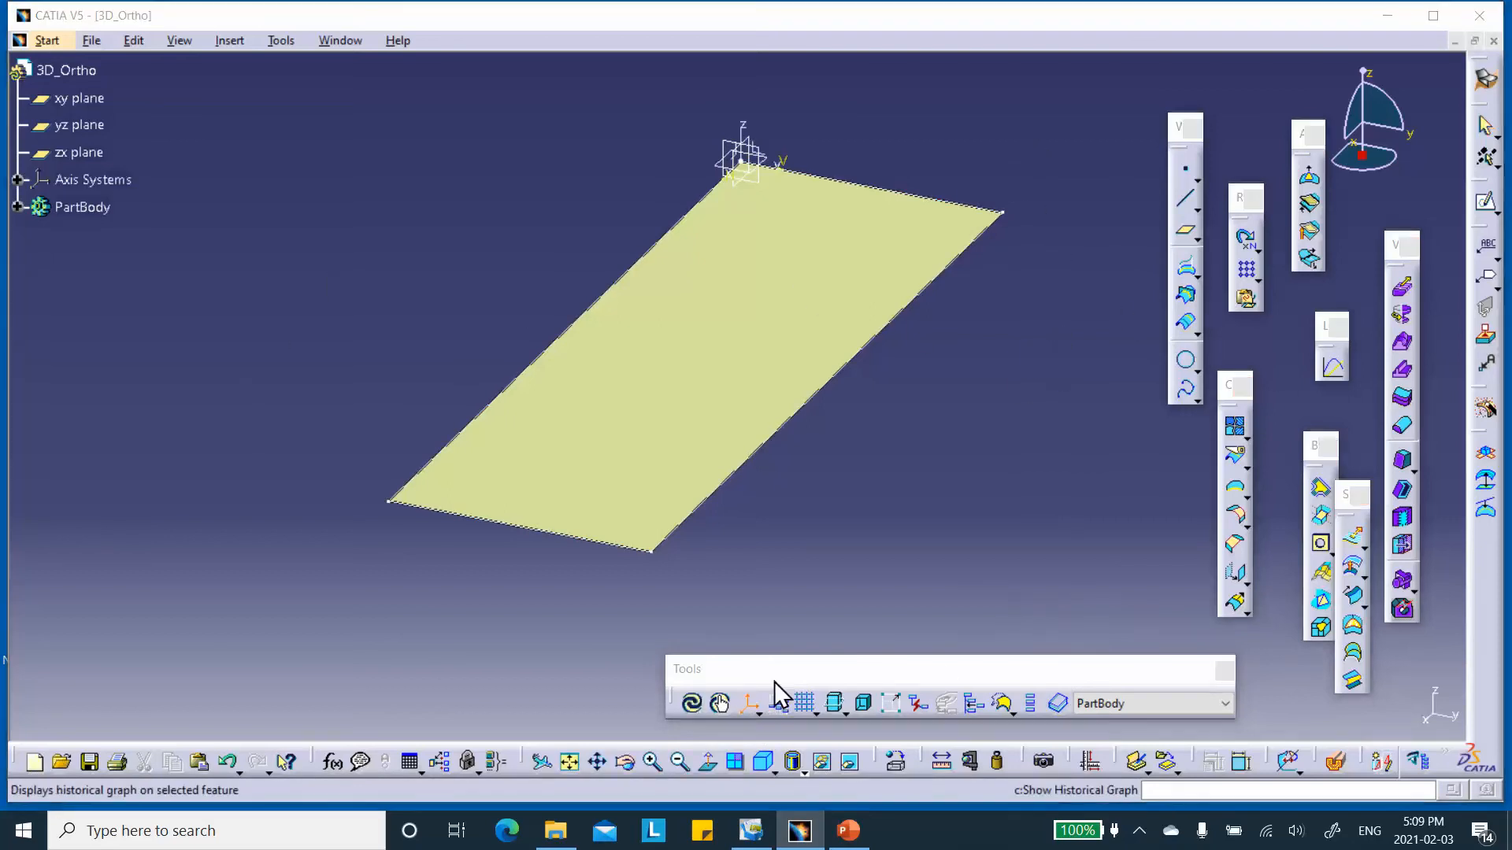
right_click(1321, 504)
click(1358, 516)
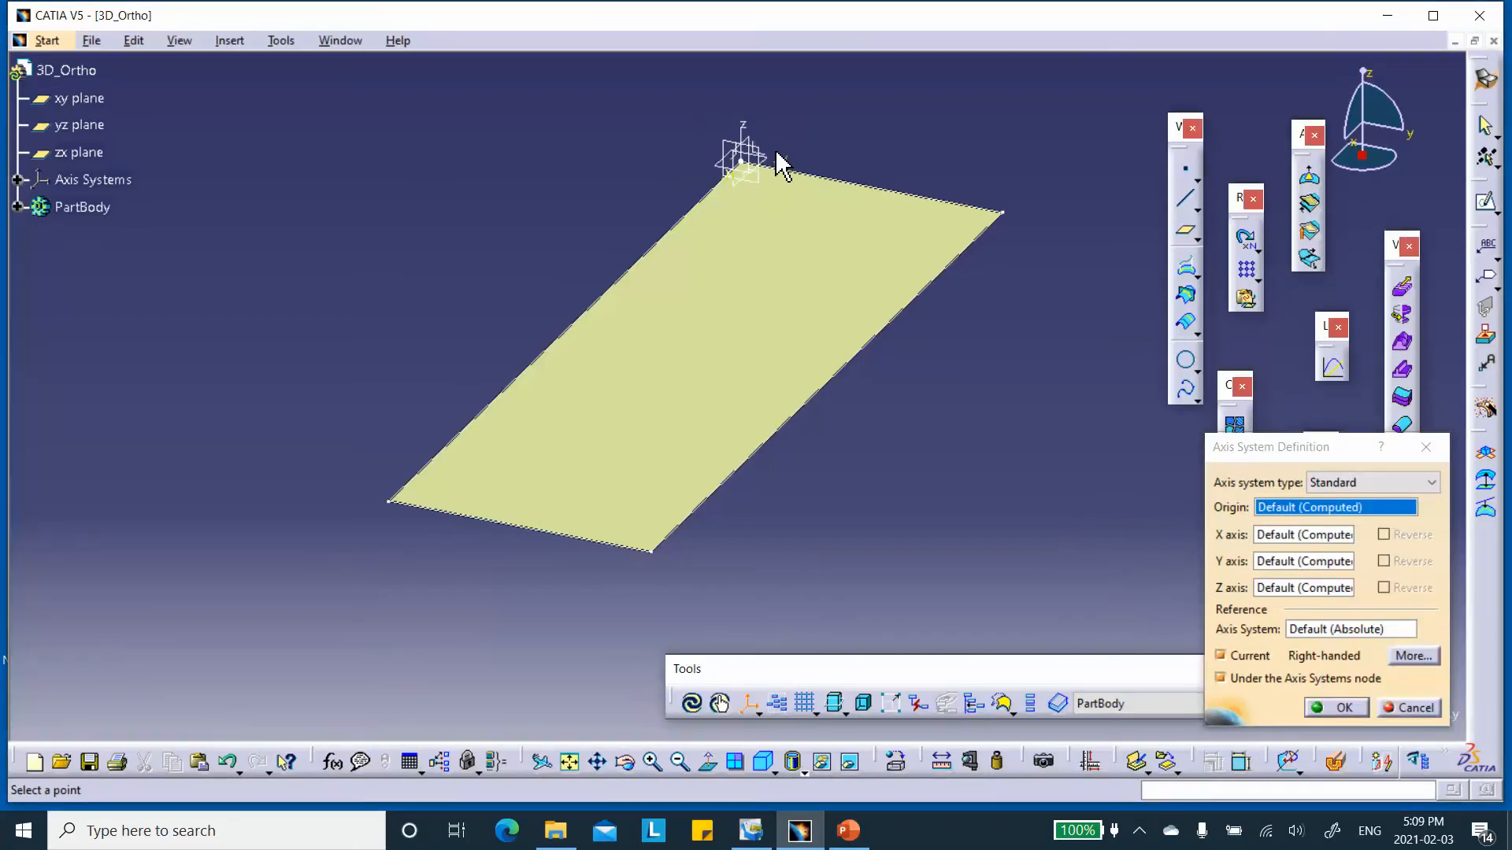
right_click(1278, 556)
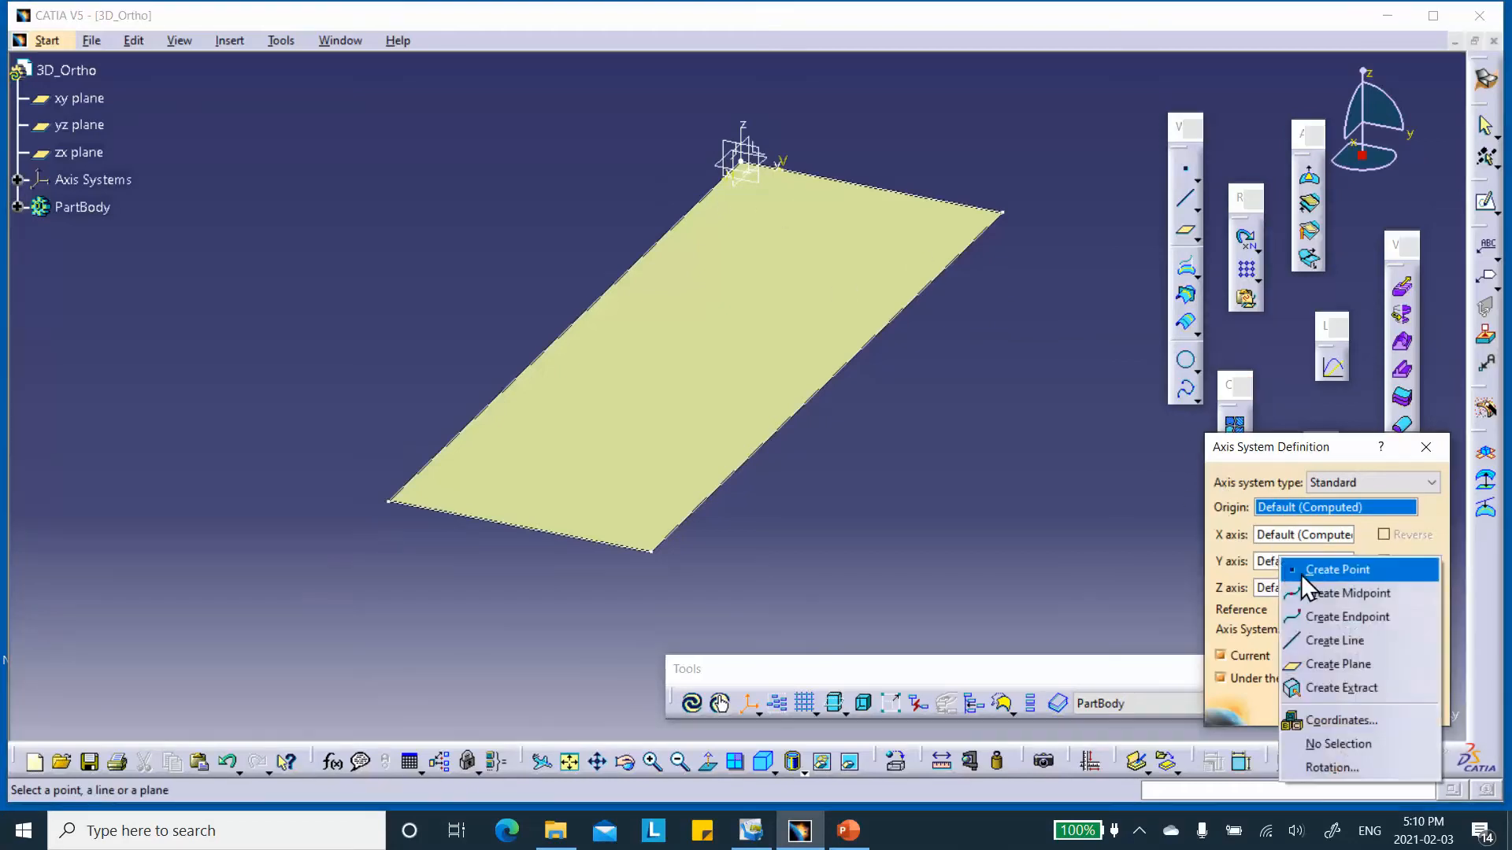
click(1301, 572)
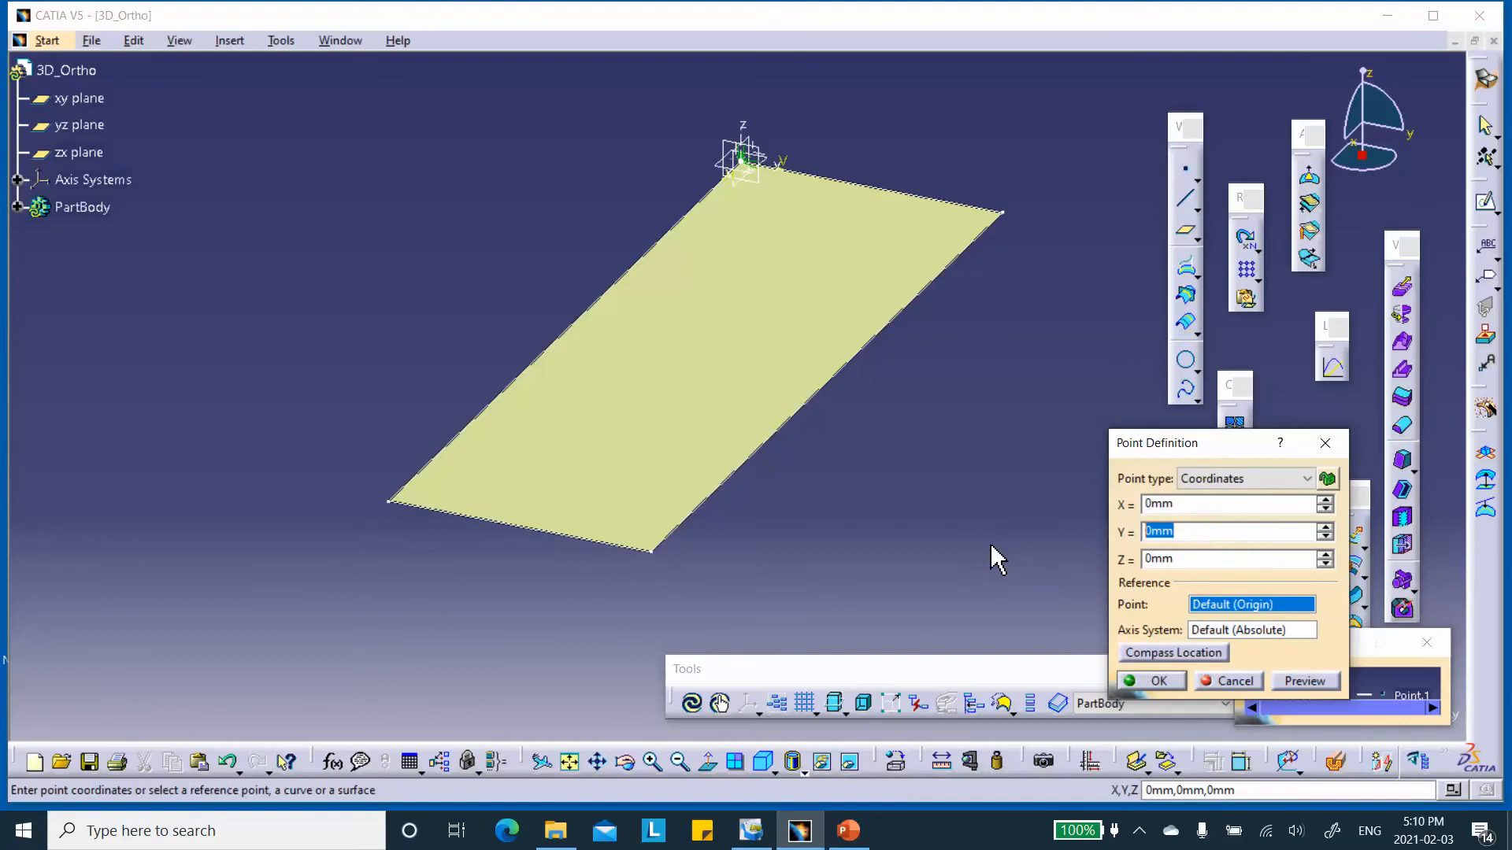
text(-30)
click(1151, 681)
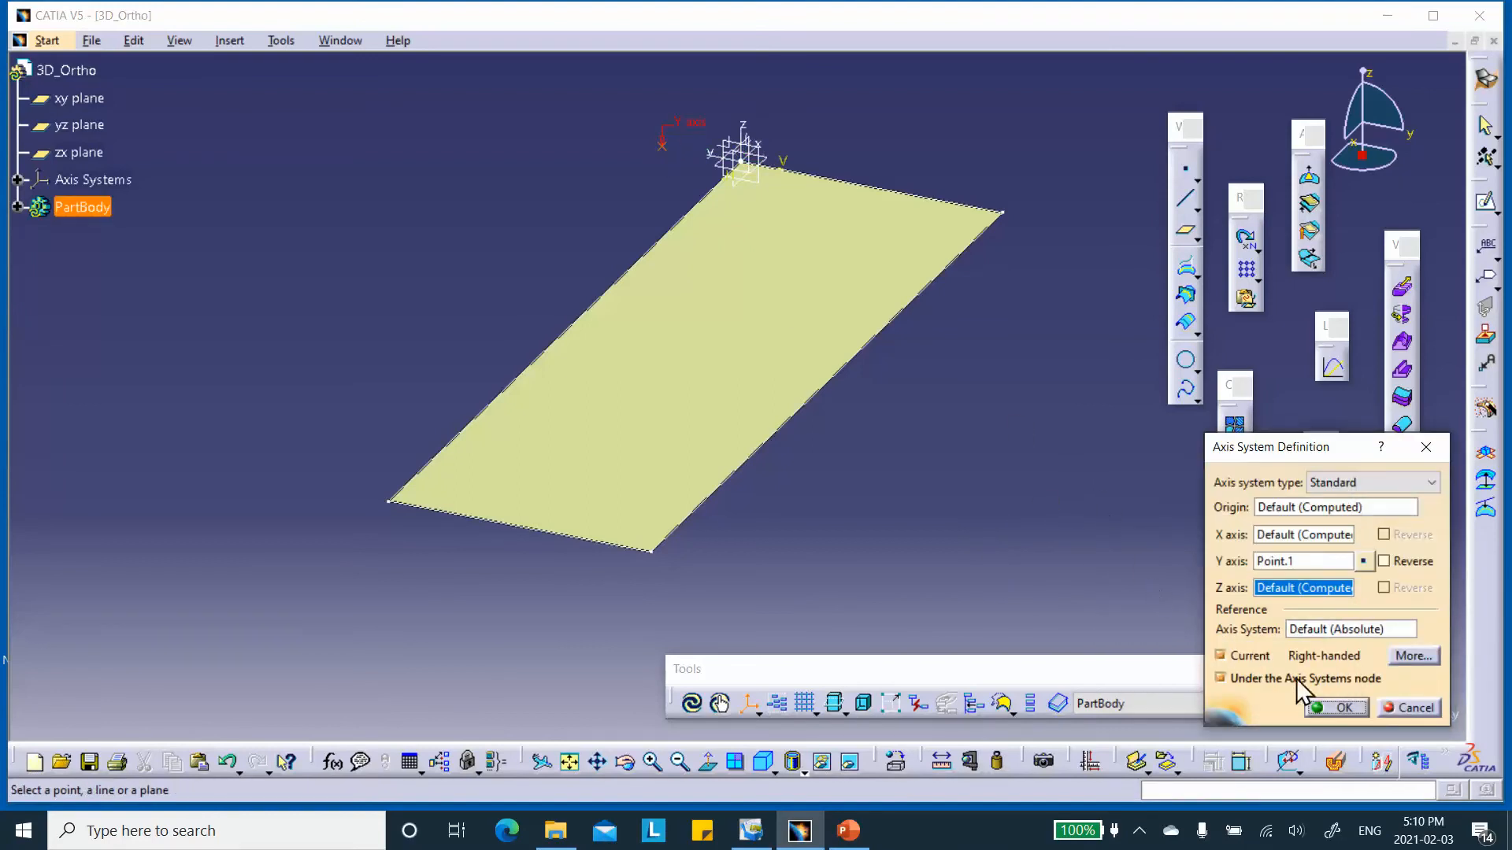
click(1217, 655)
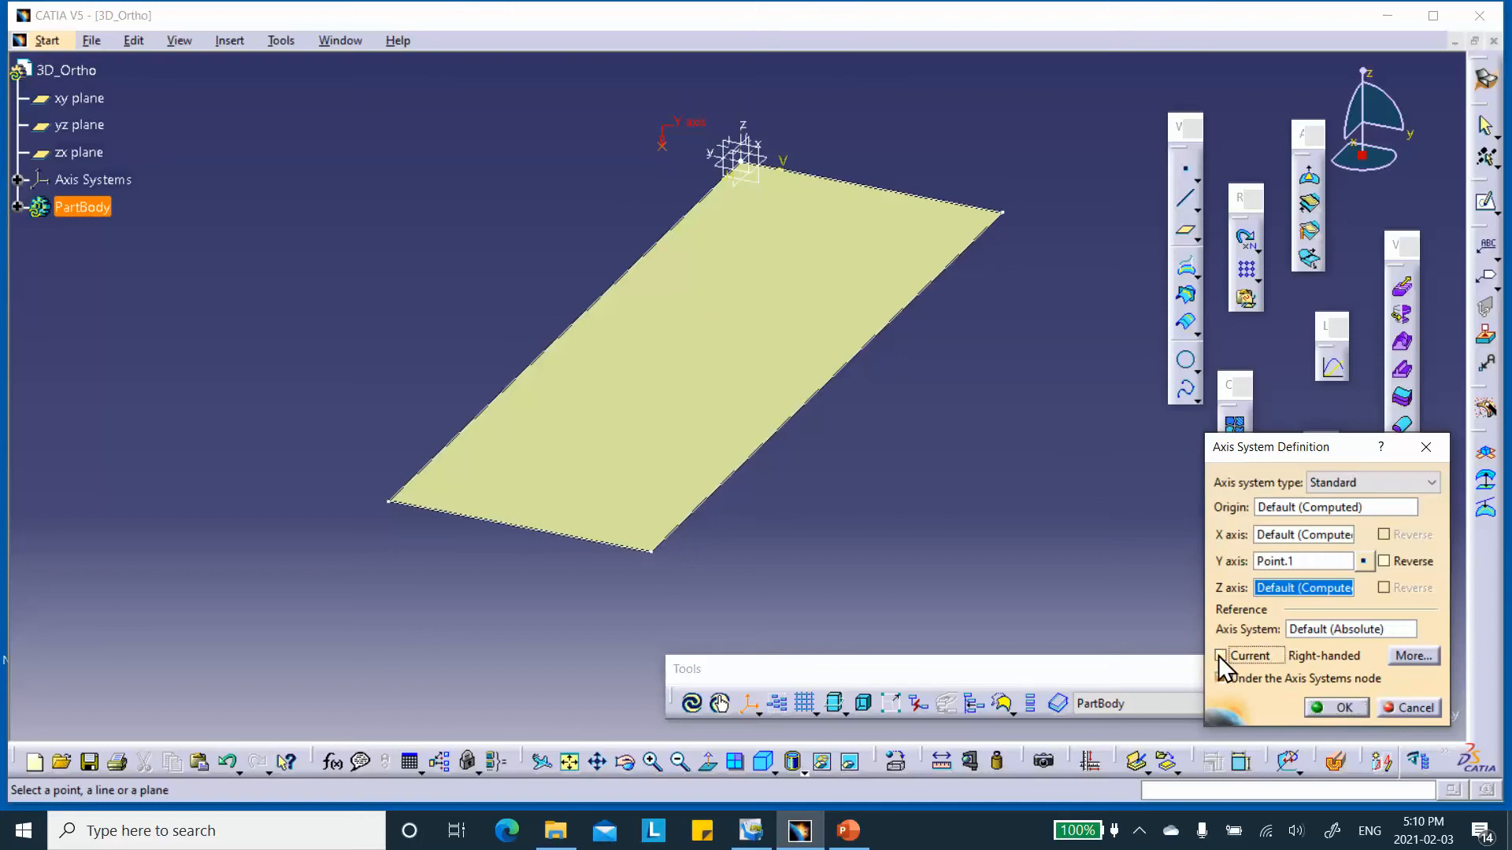
click(1345, 709)
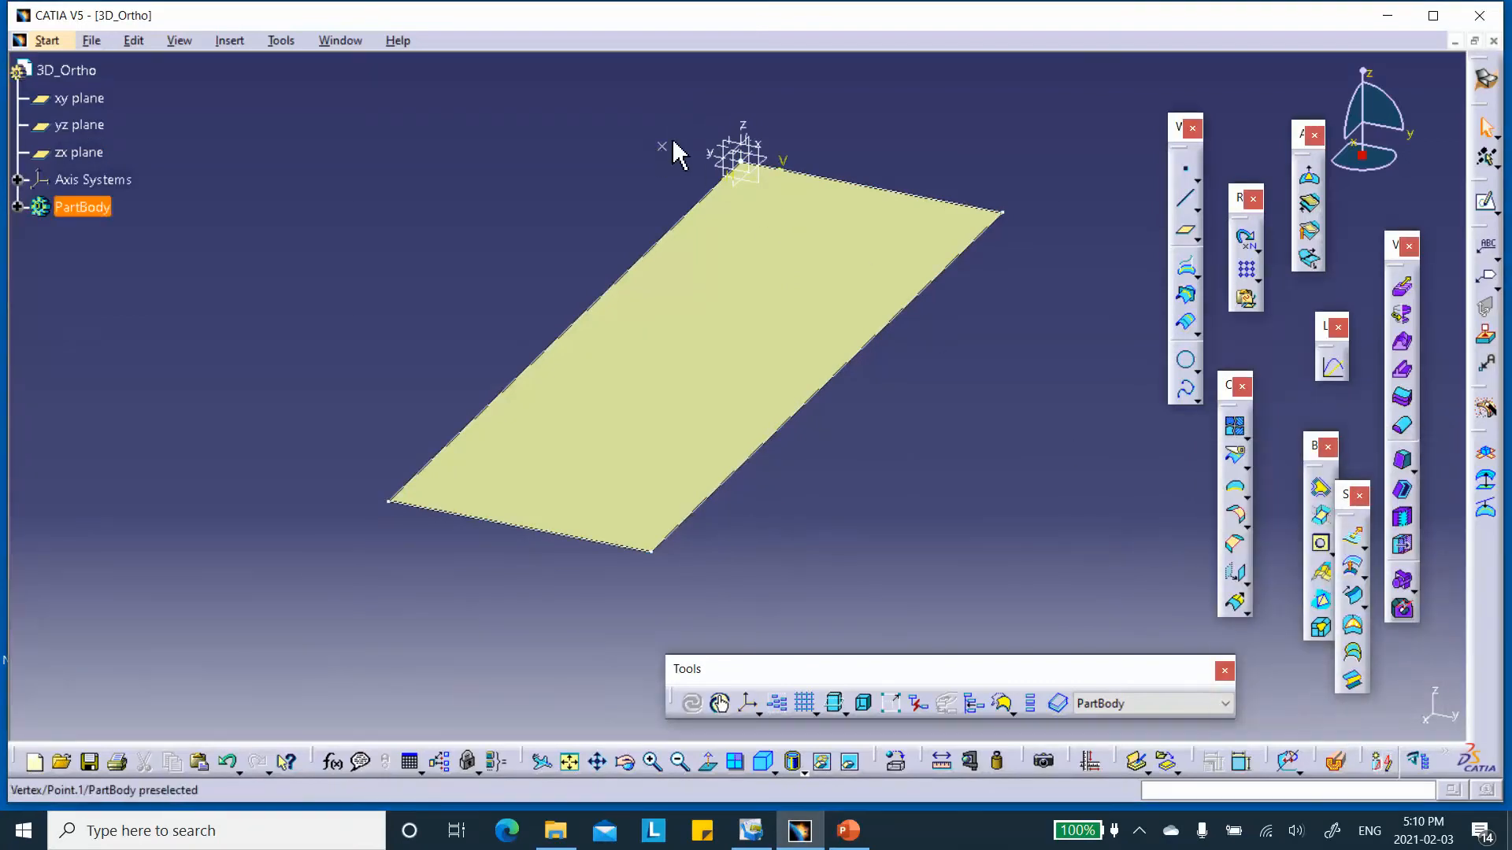
click(750, 129)
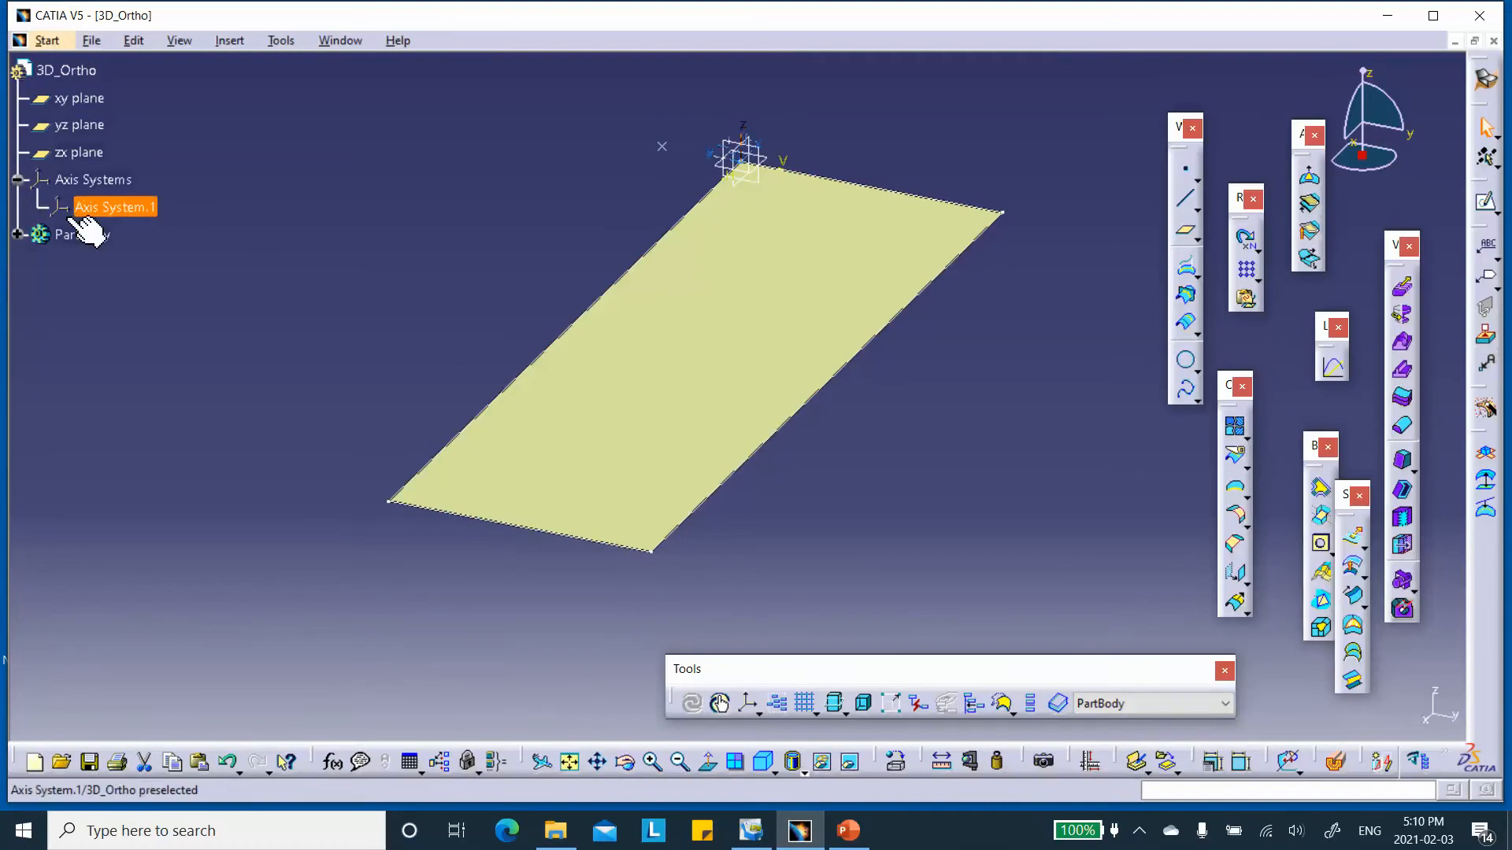
double_click(124, 206)
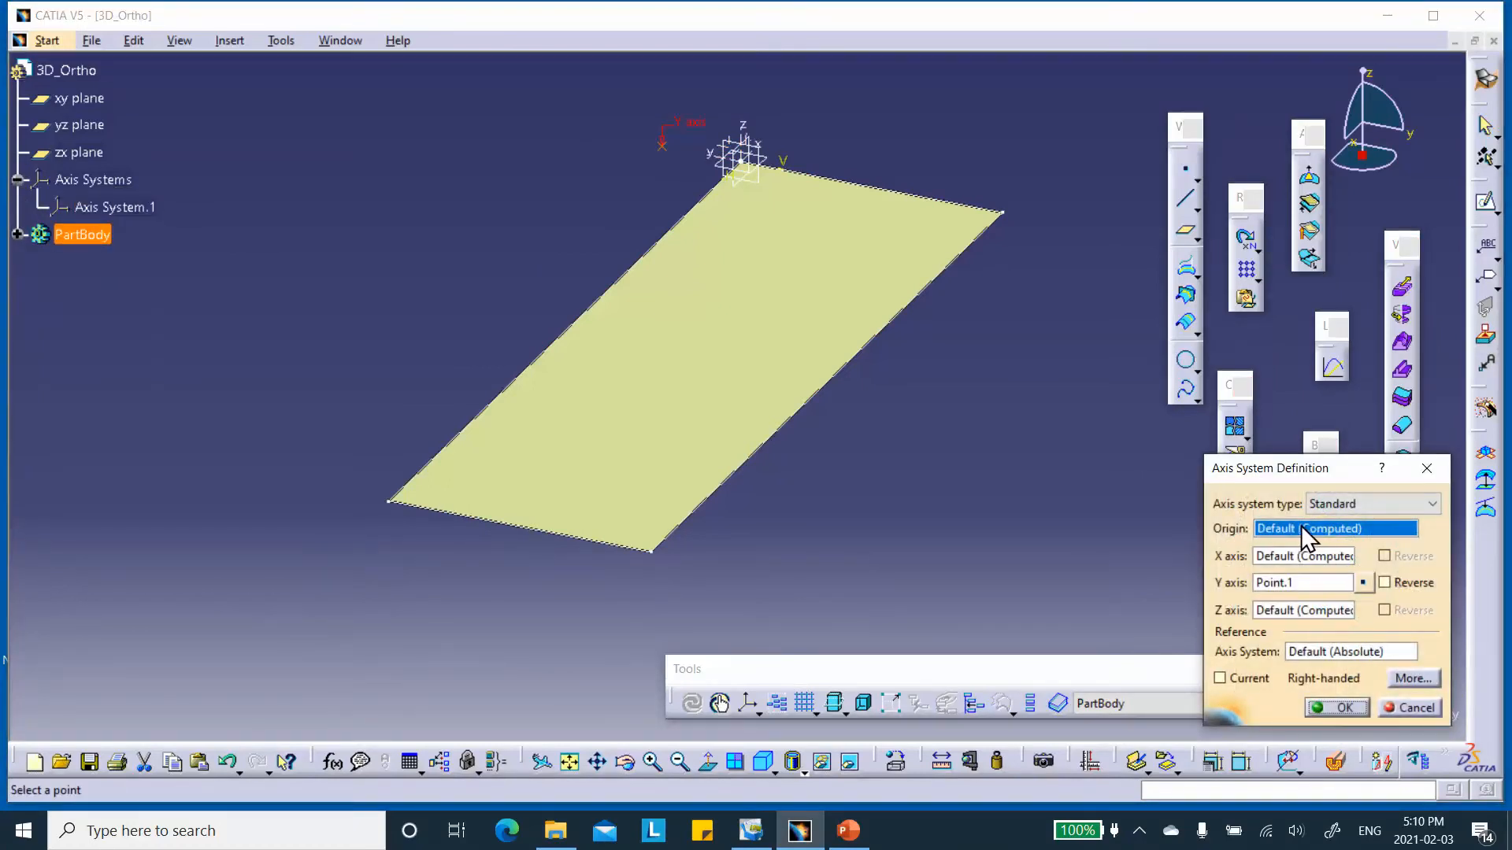
click(668, 148)
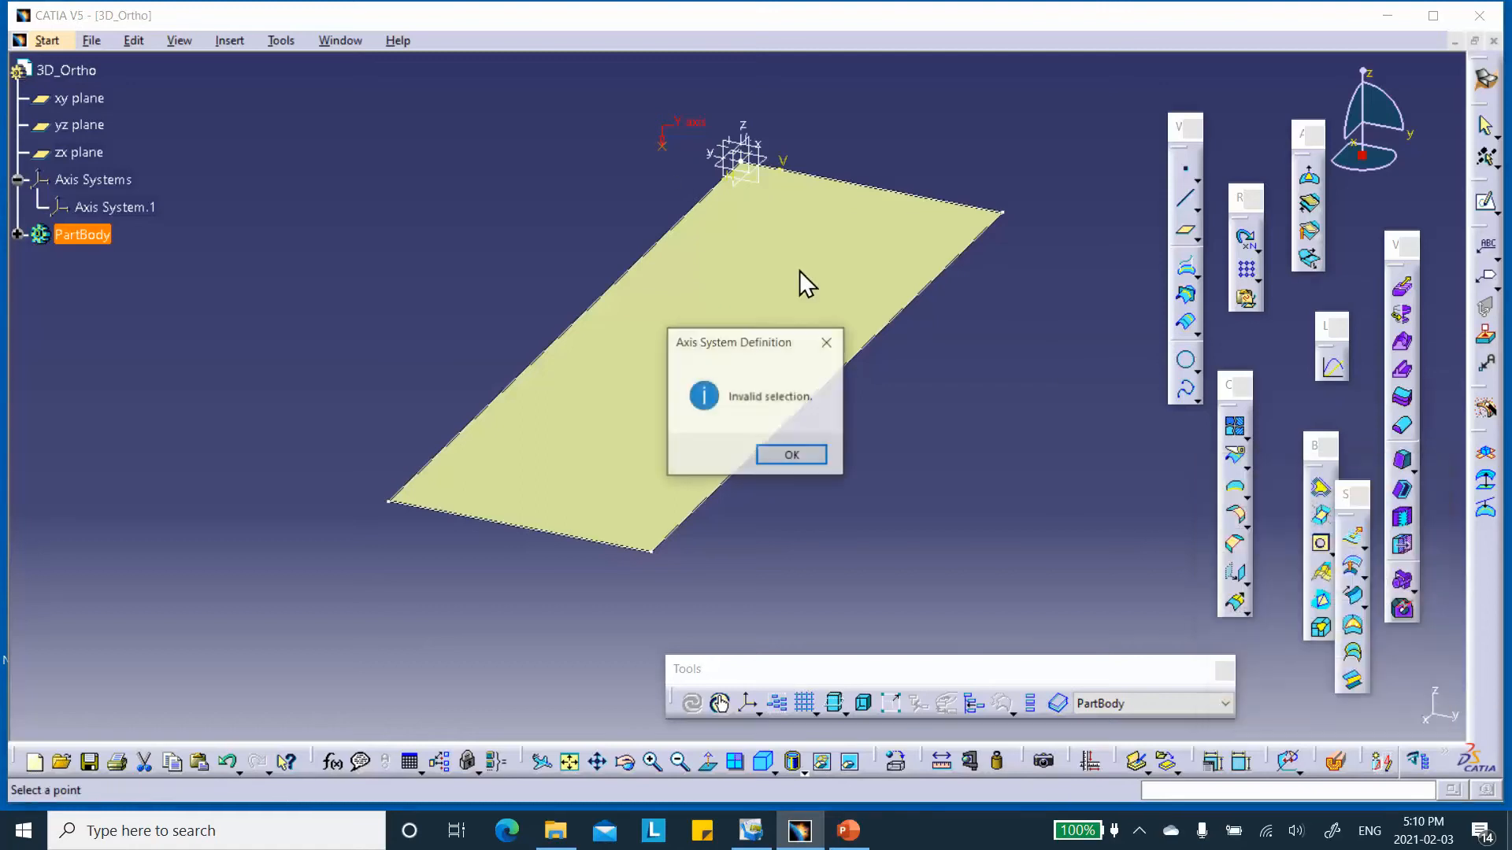
click(789, 459)
click(1410, 707)
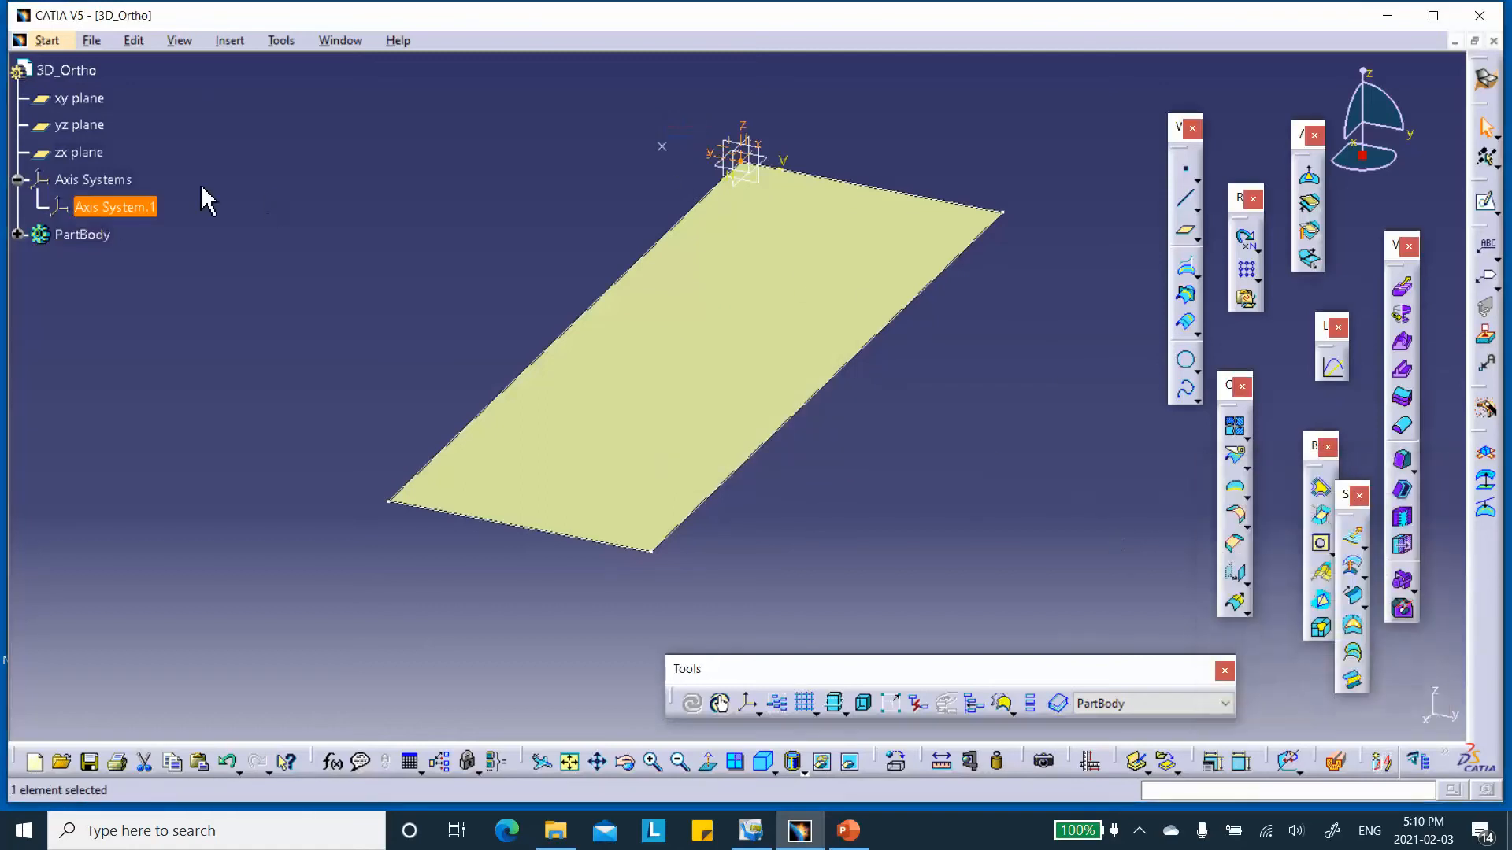
Delete the axis system together with the separate point that defined its Y axis.
right_click(126, 207)
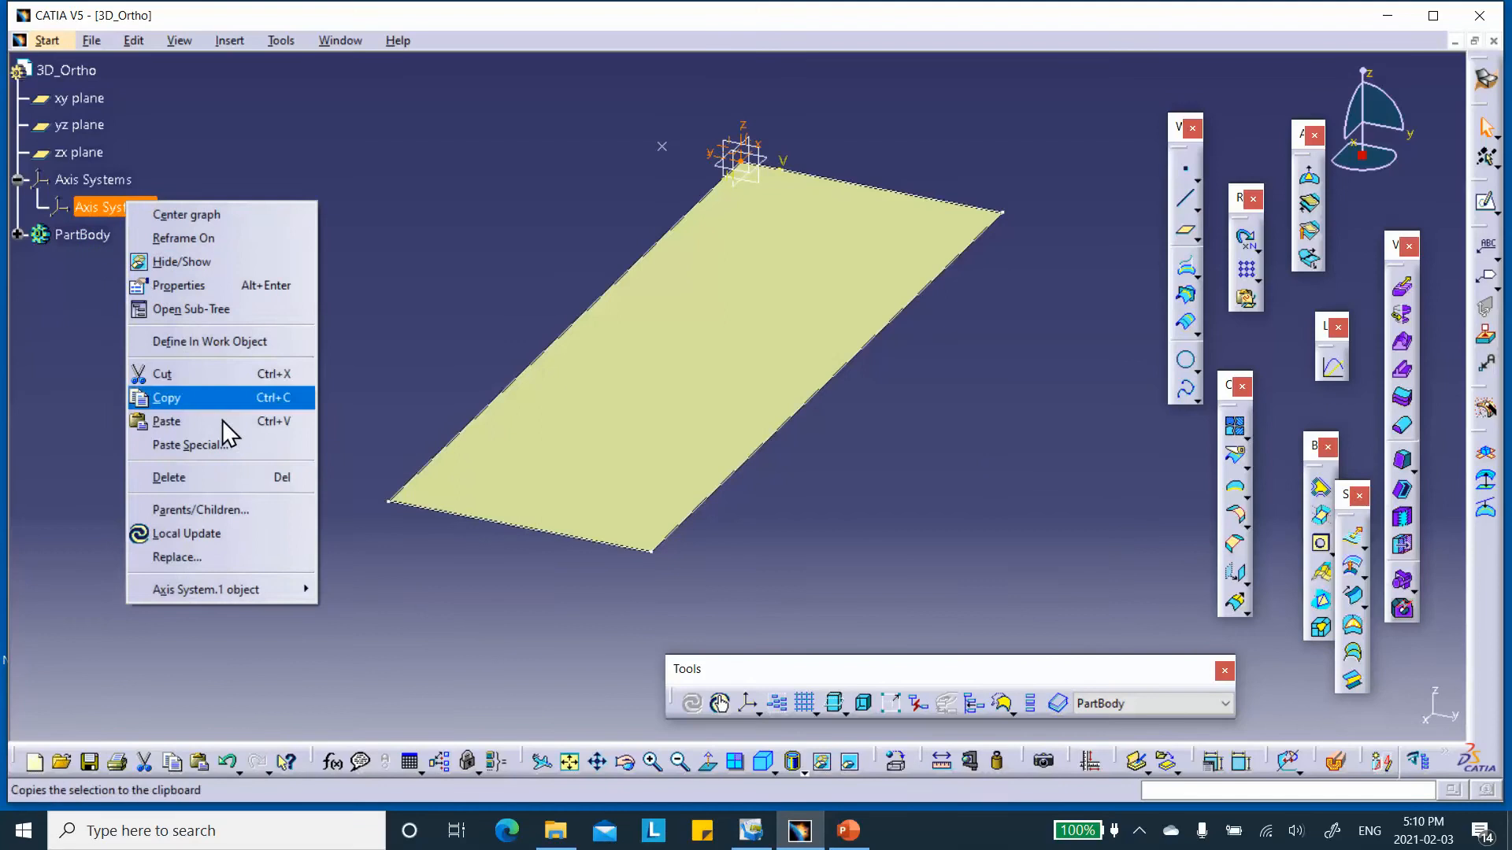
click(170, 477)
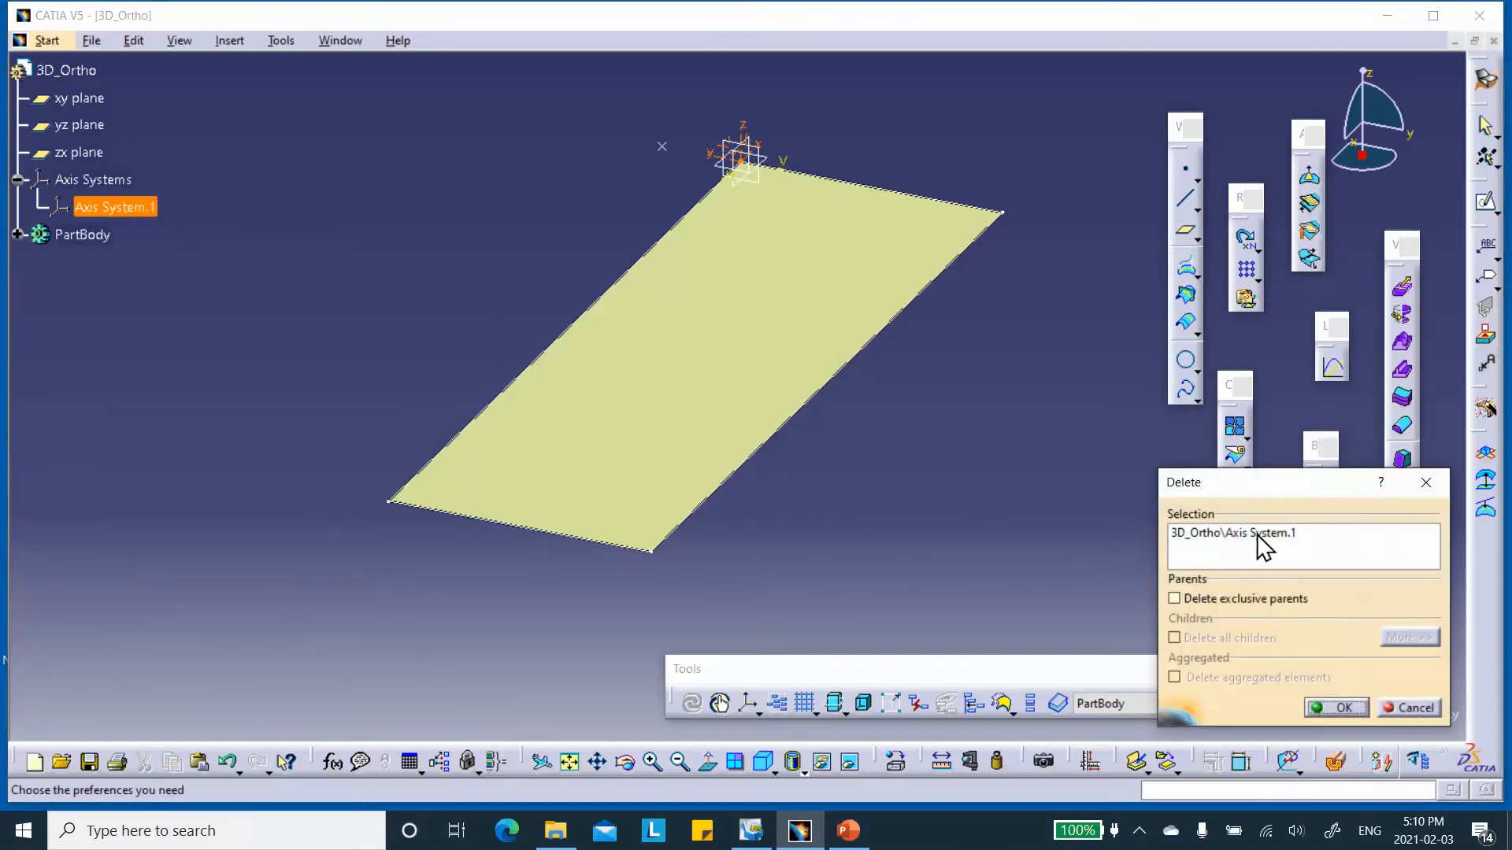
click(1338, 707)
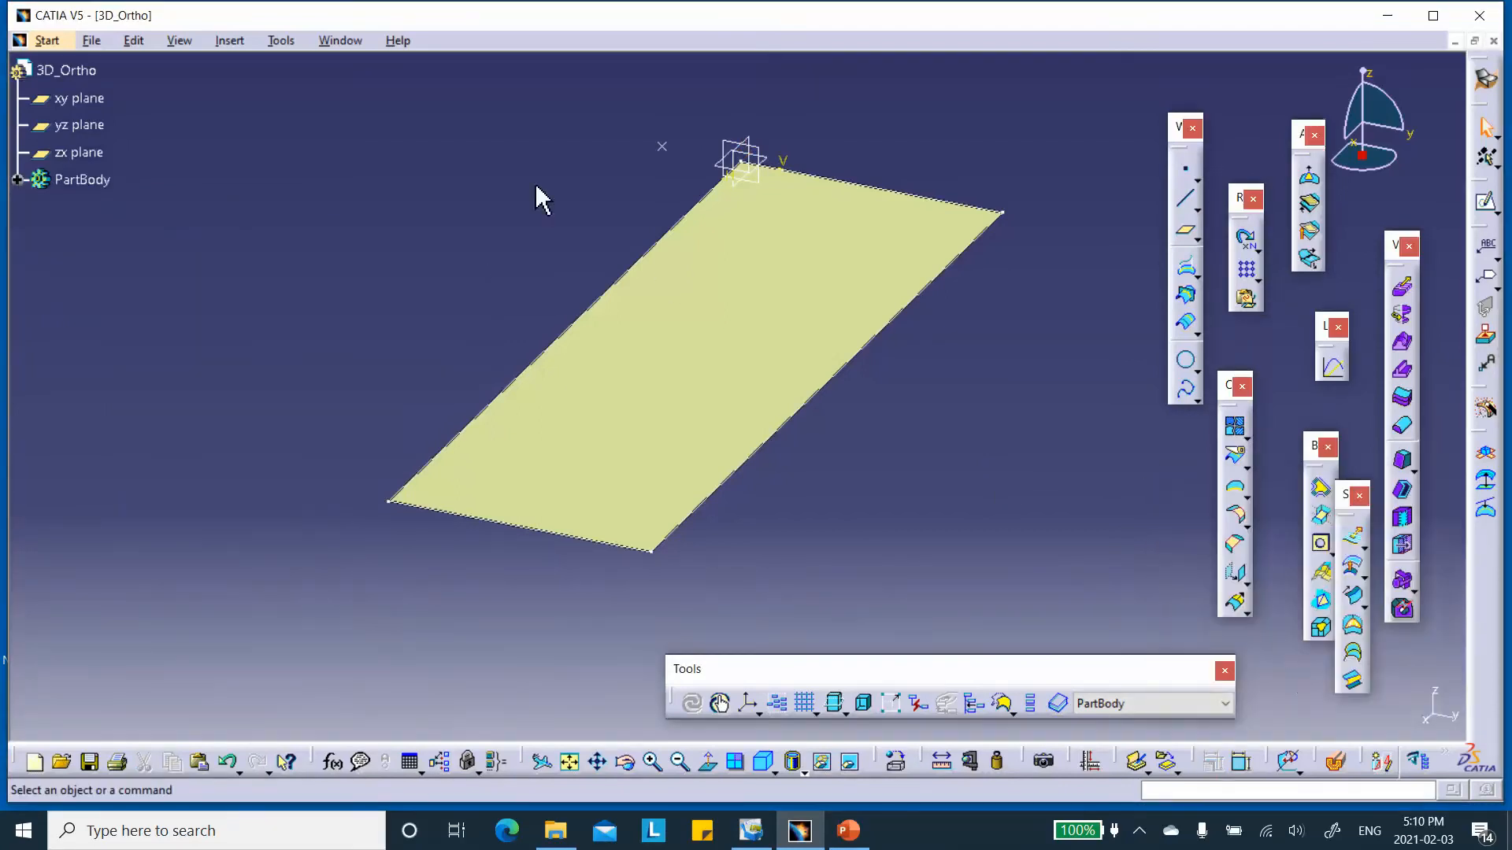
right_click(663, 148)
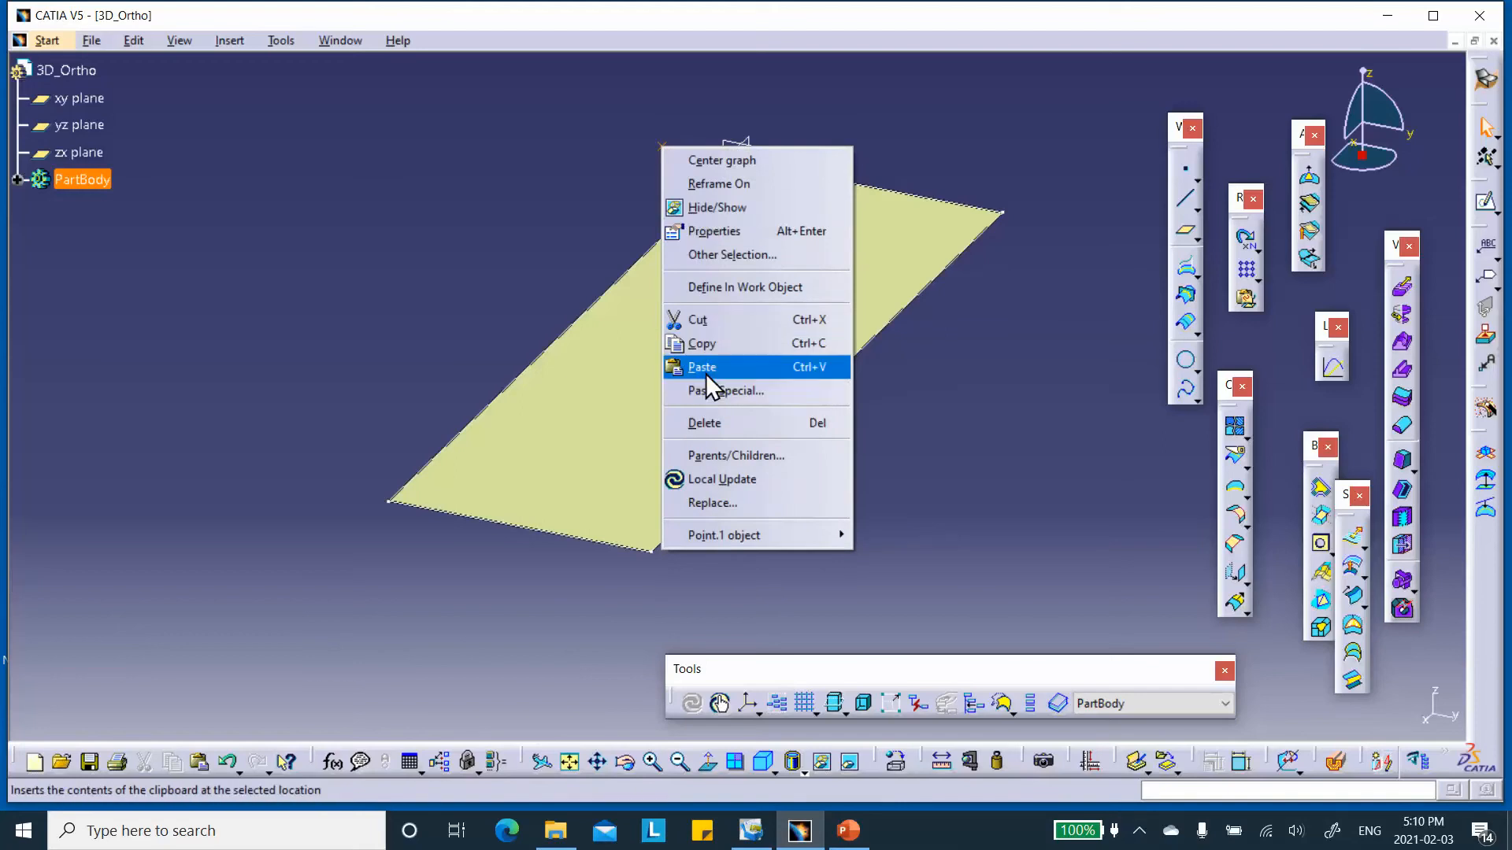
click(692, 423)
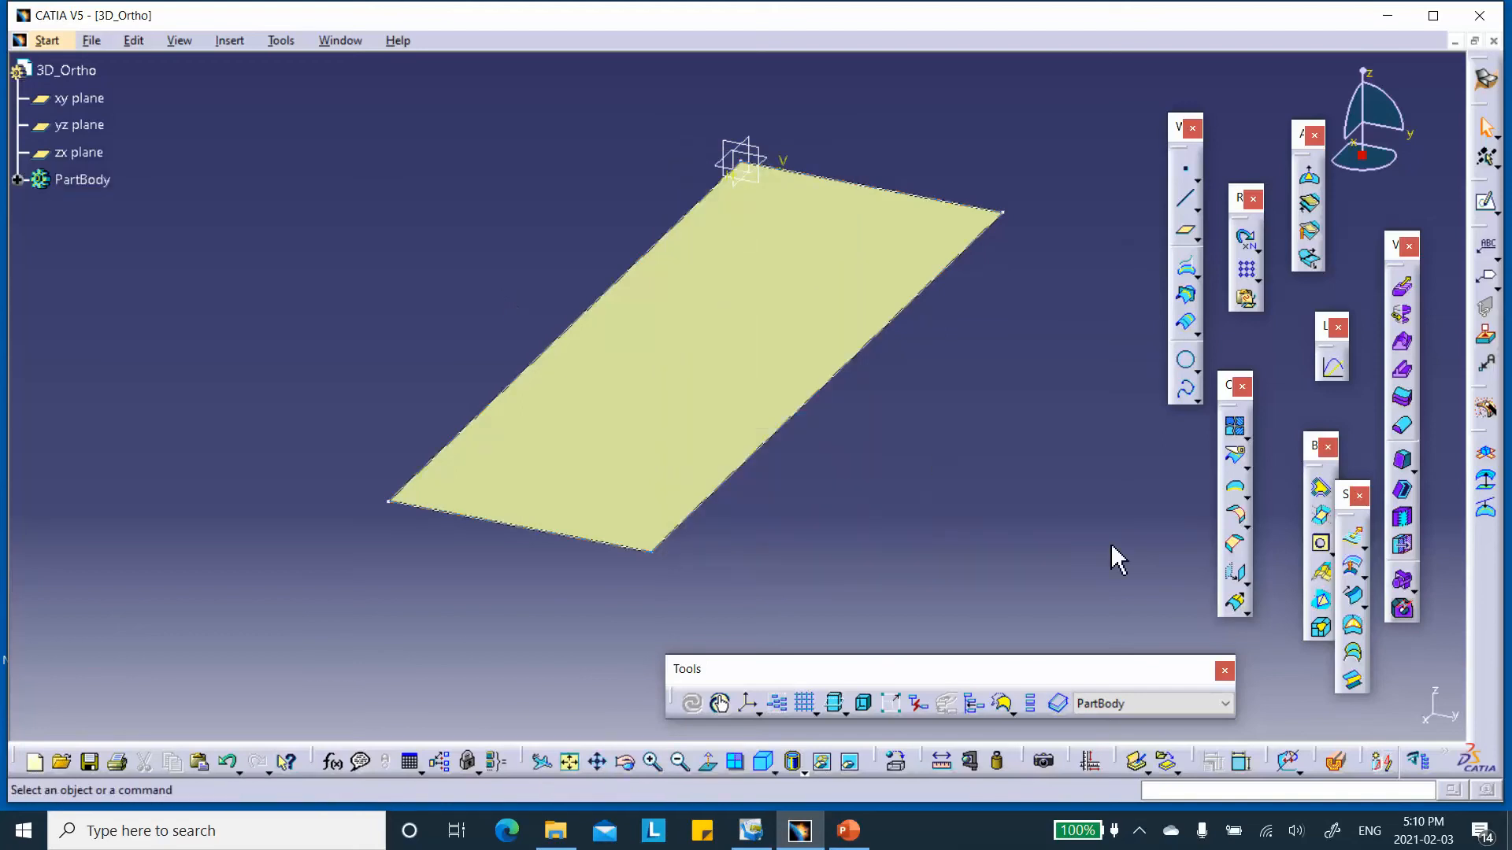
Create a non-current standard axis system with its origin on a new point at X 0, Y -30, Z 0 mm.
click(747, 701)
right_click(1288, 512)
click(1347, 518)
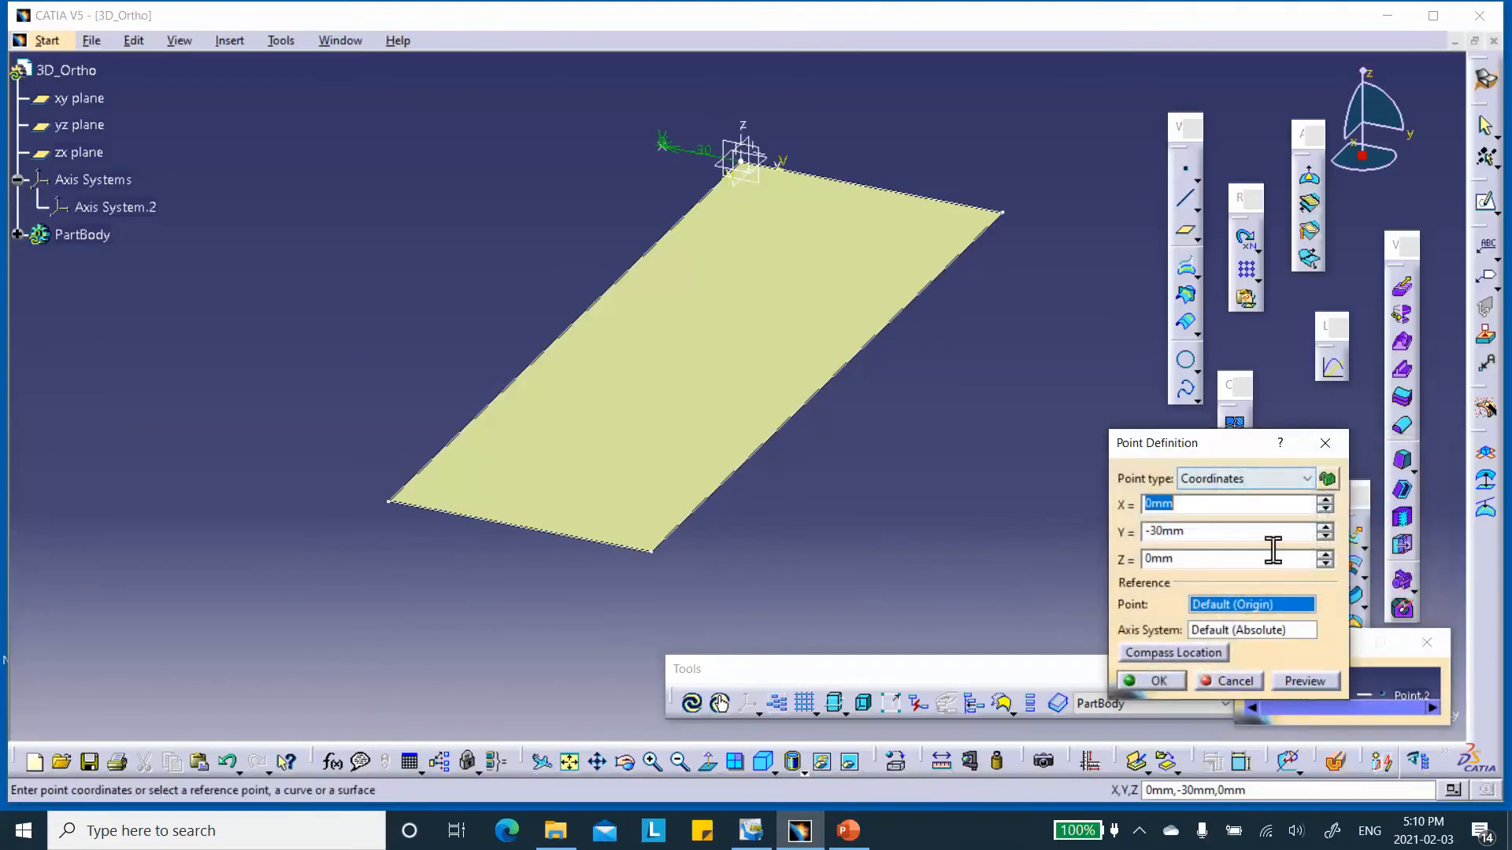
click(1156, 682)
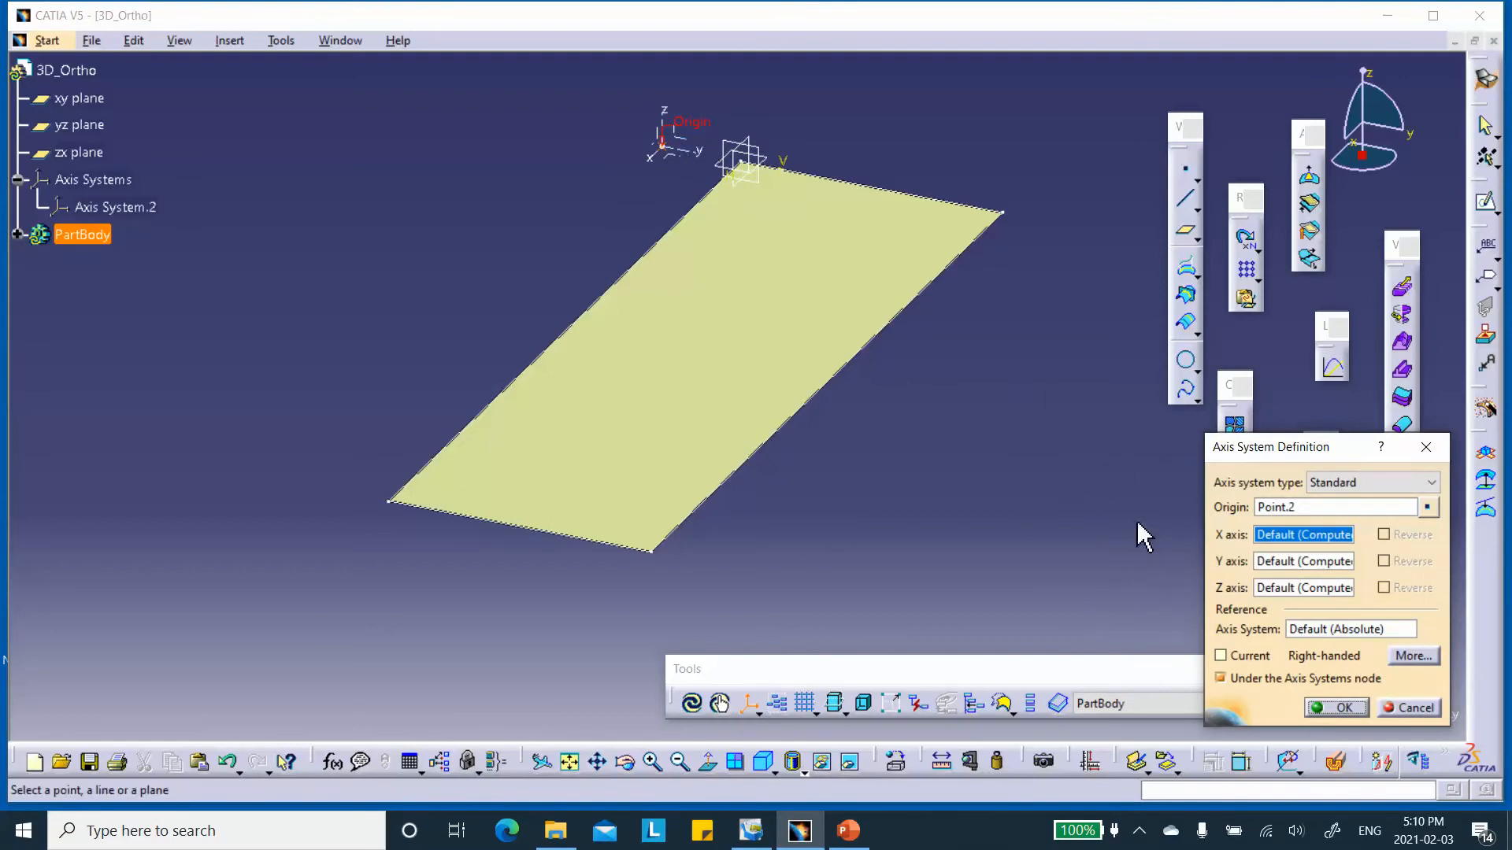
click(1337, 707)
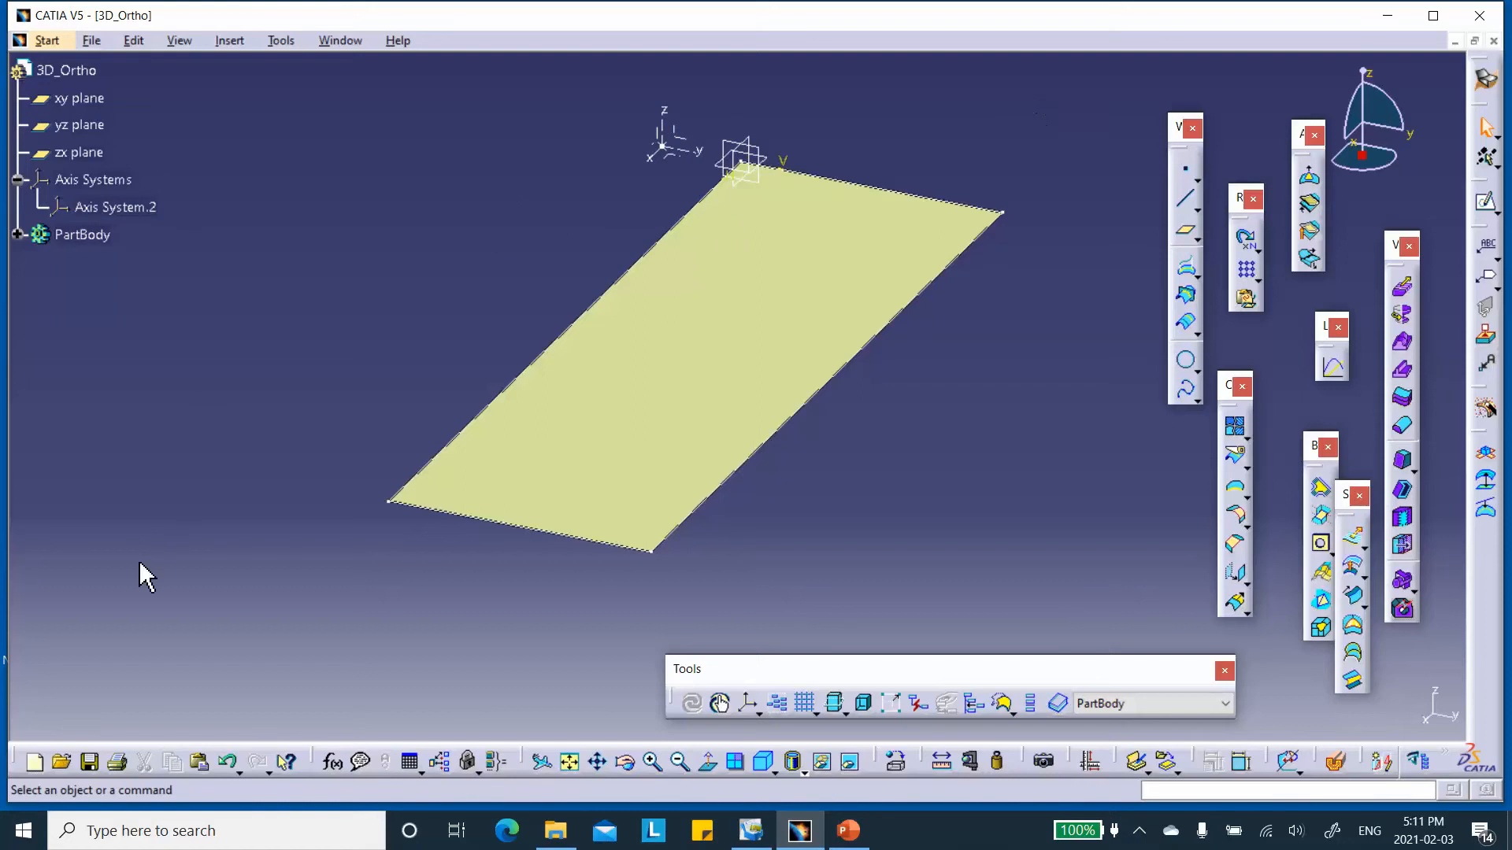
Save the part as 3D_Ortho in the Desktop folder Video_2D_3D_Ortho\3D_Orthotropic_with_shells through Save Management, and close the part.
click(91, 40)
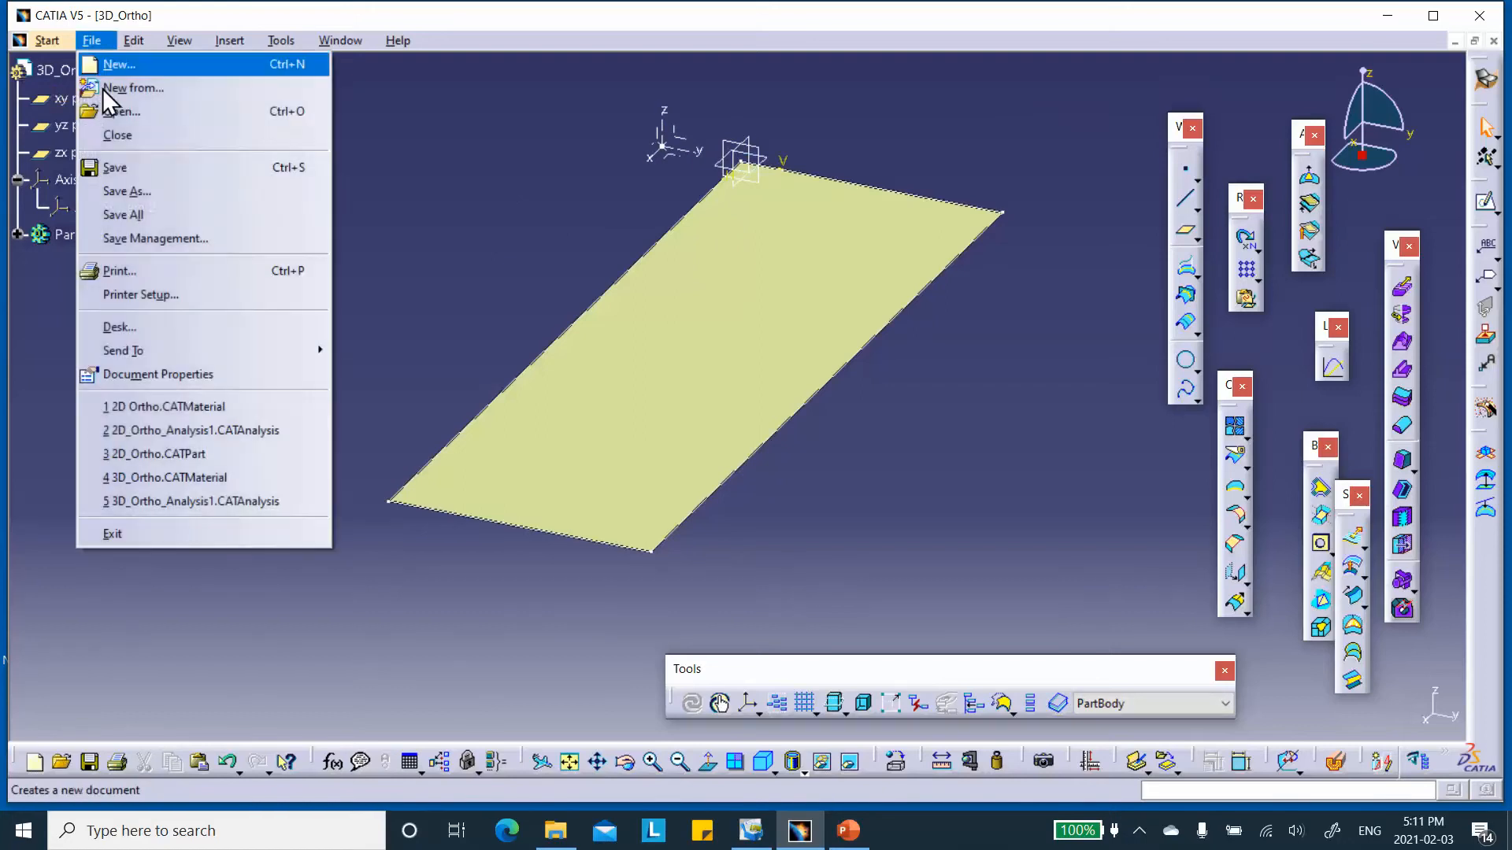
click(155, 239)
click(757, 71)
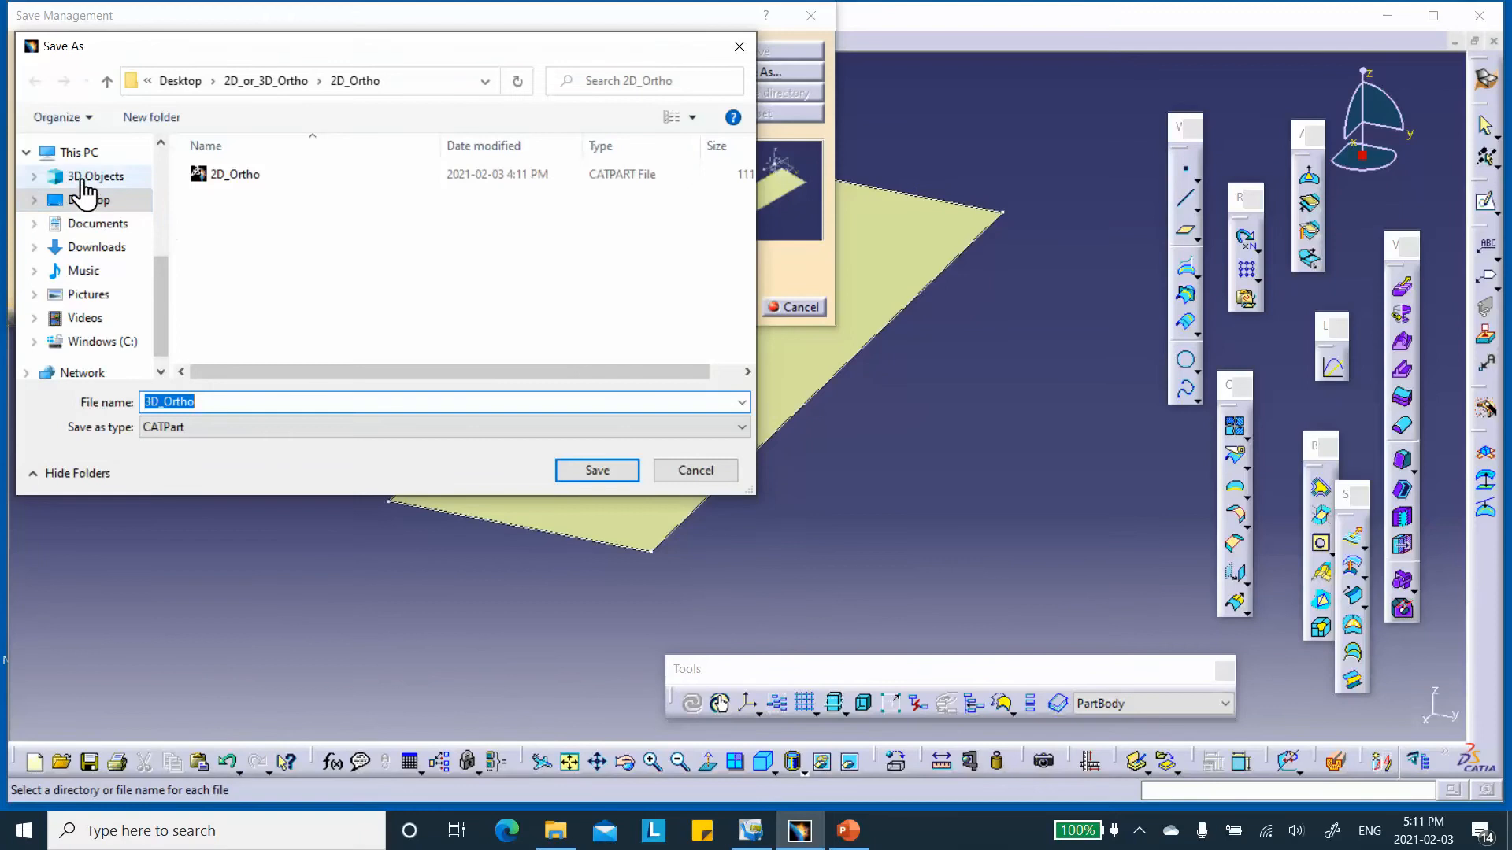
click(88, 202)
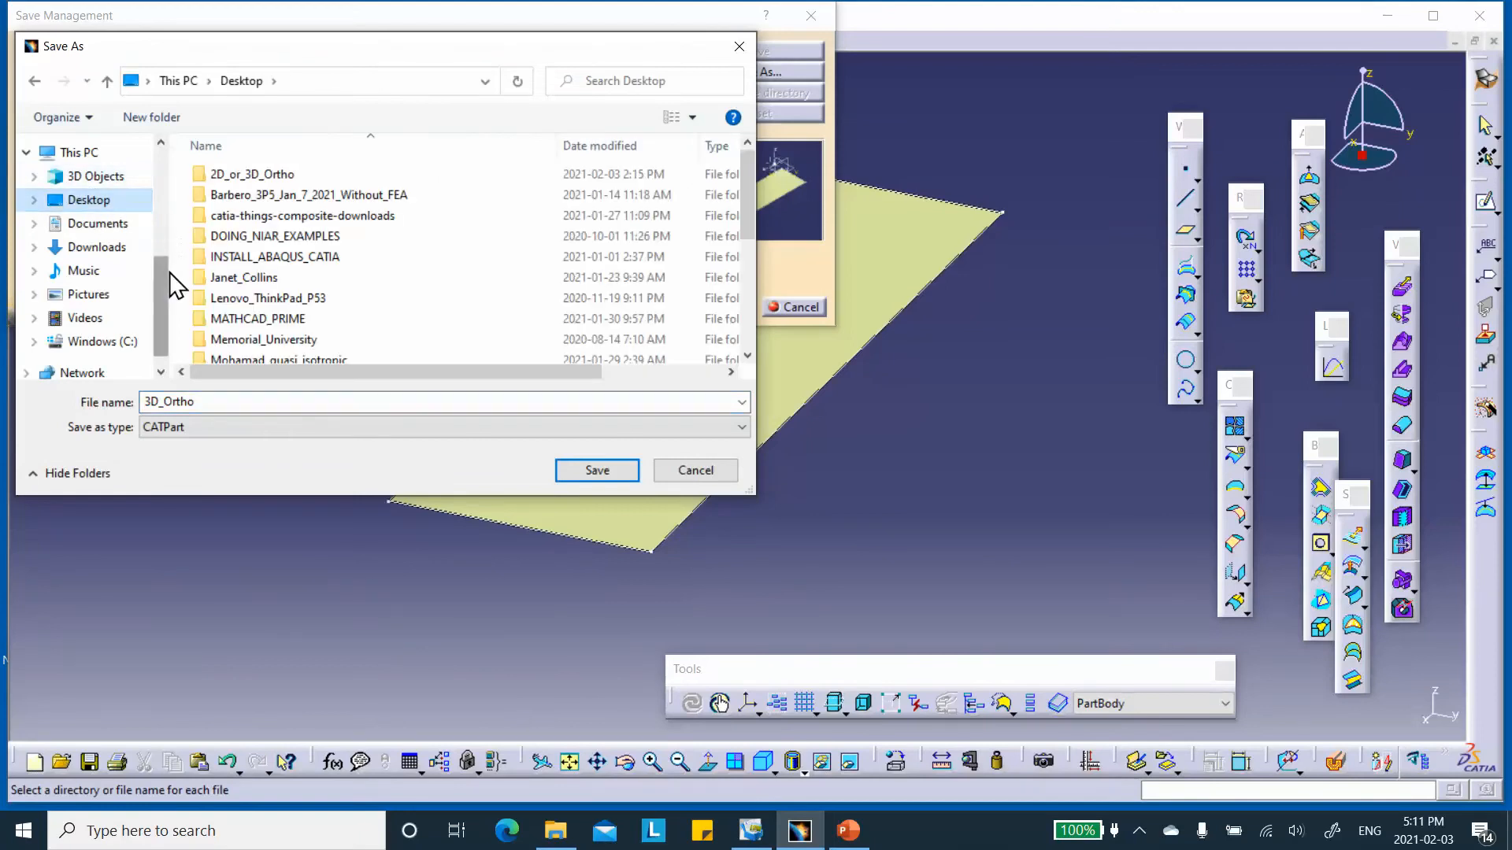
scroll(160, 277, down, 1)
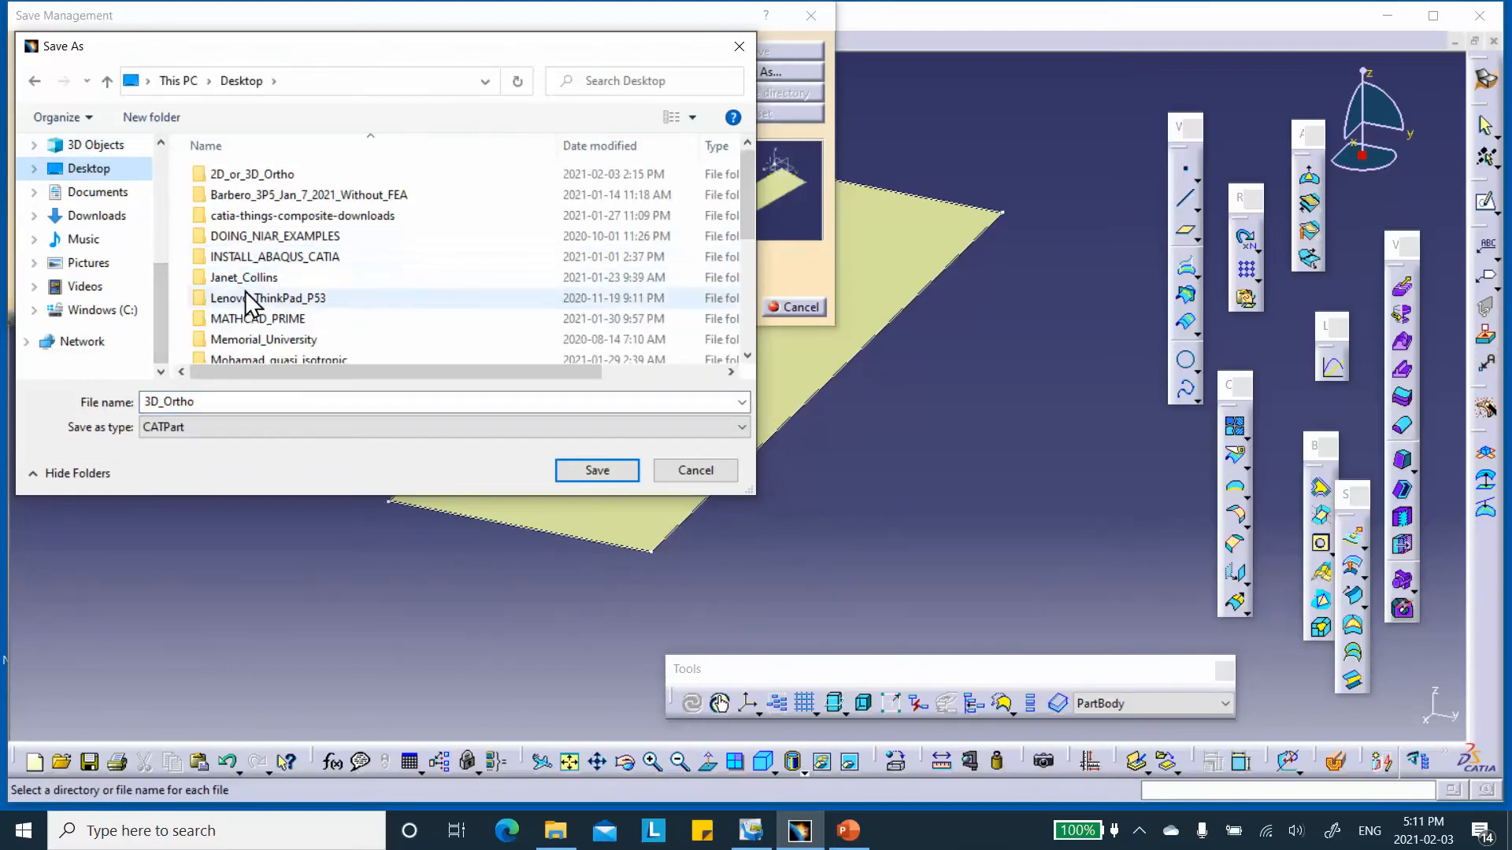
scroll(240, 267, down, 4)
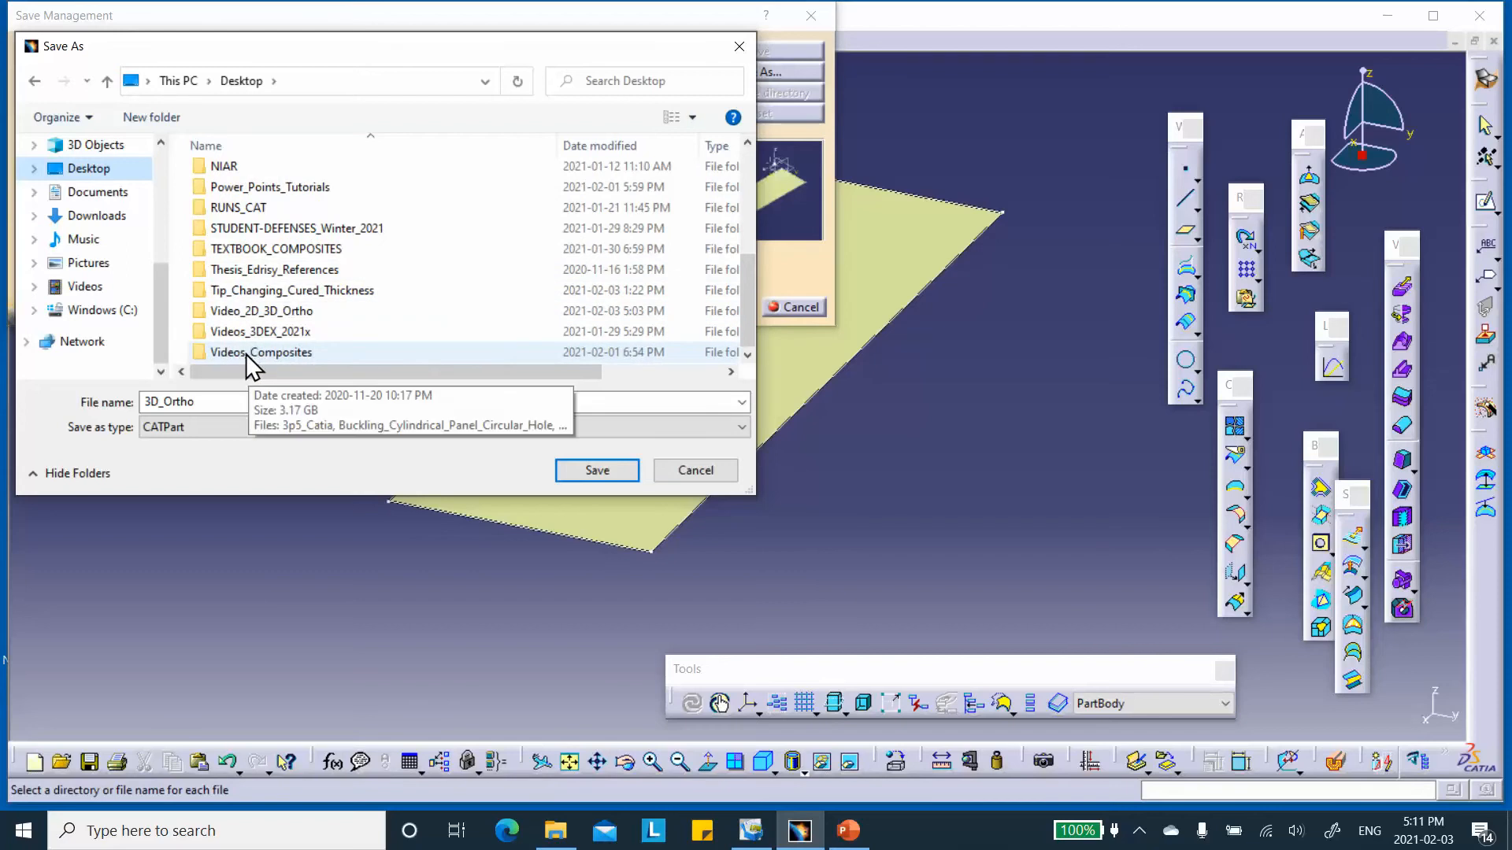
double_click(252, 311)
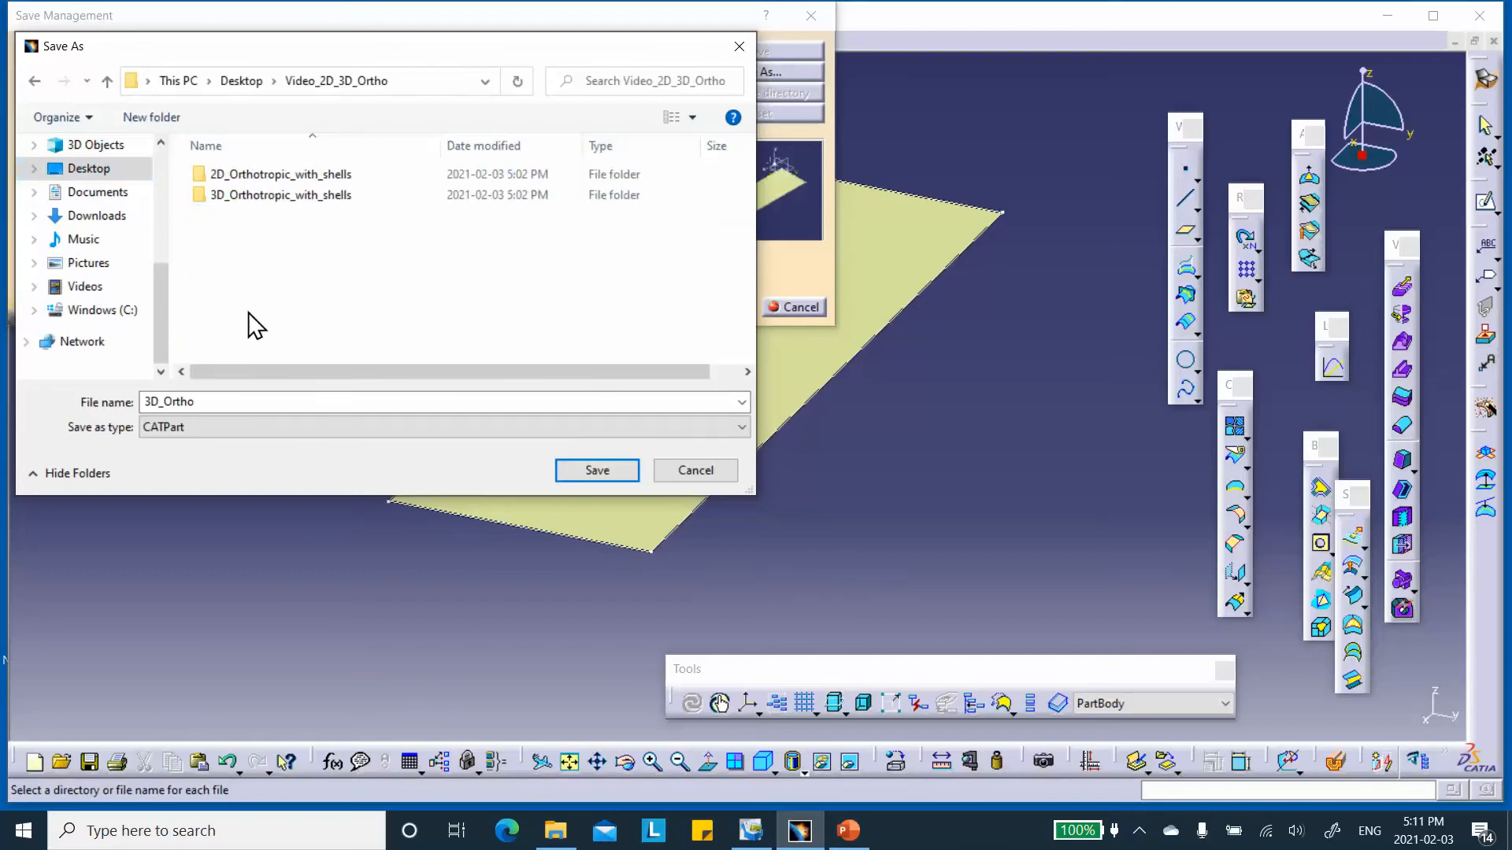
double_click(264, 195)
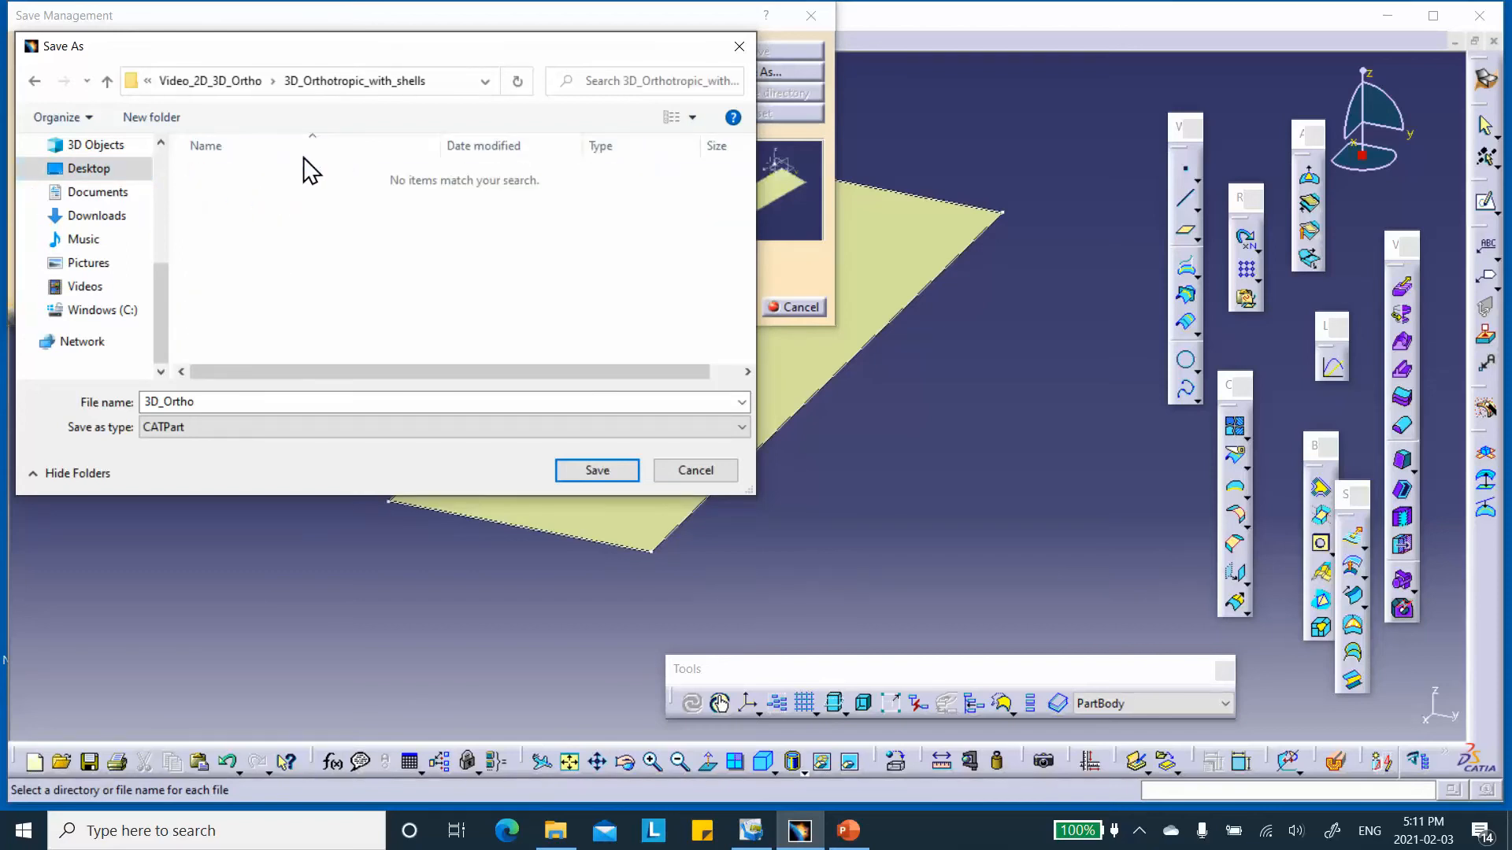
click(595, 467)
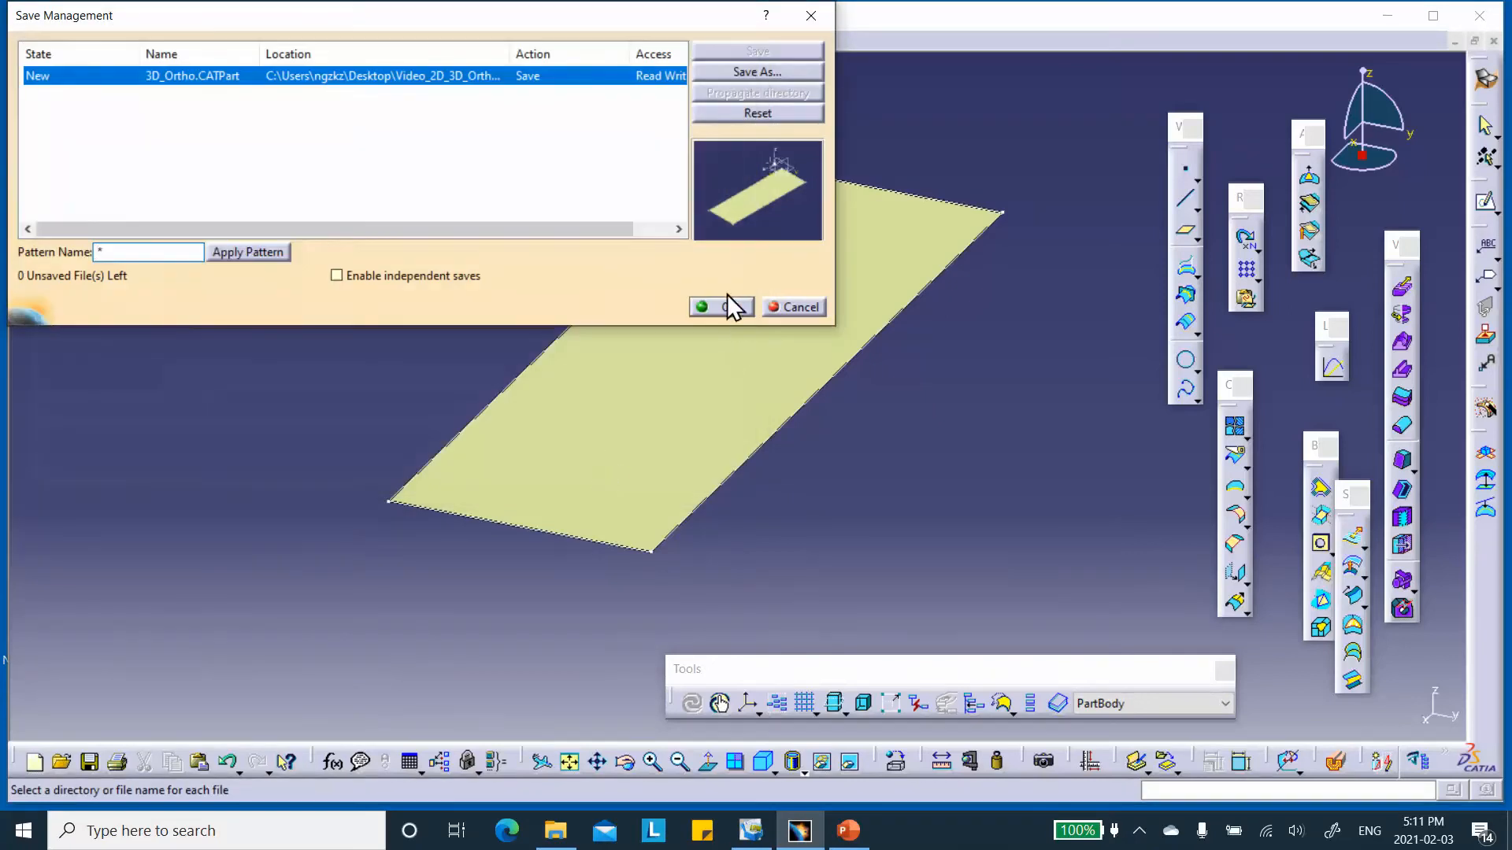
click(729, 306)
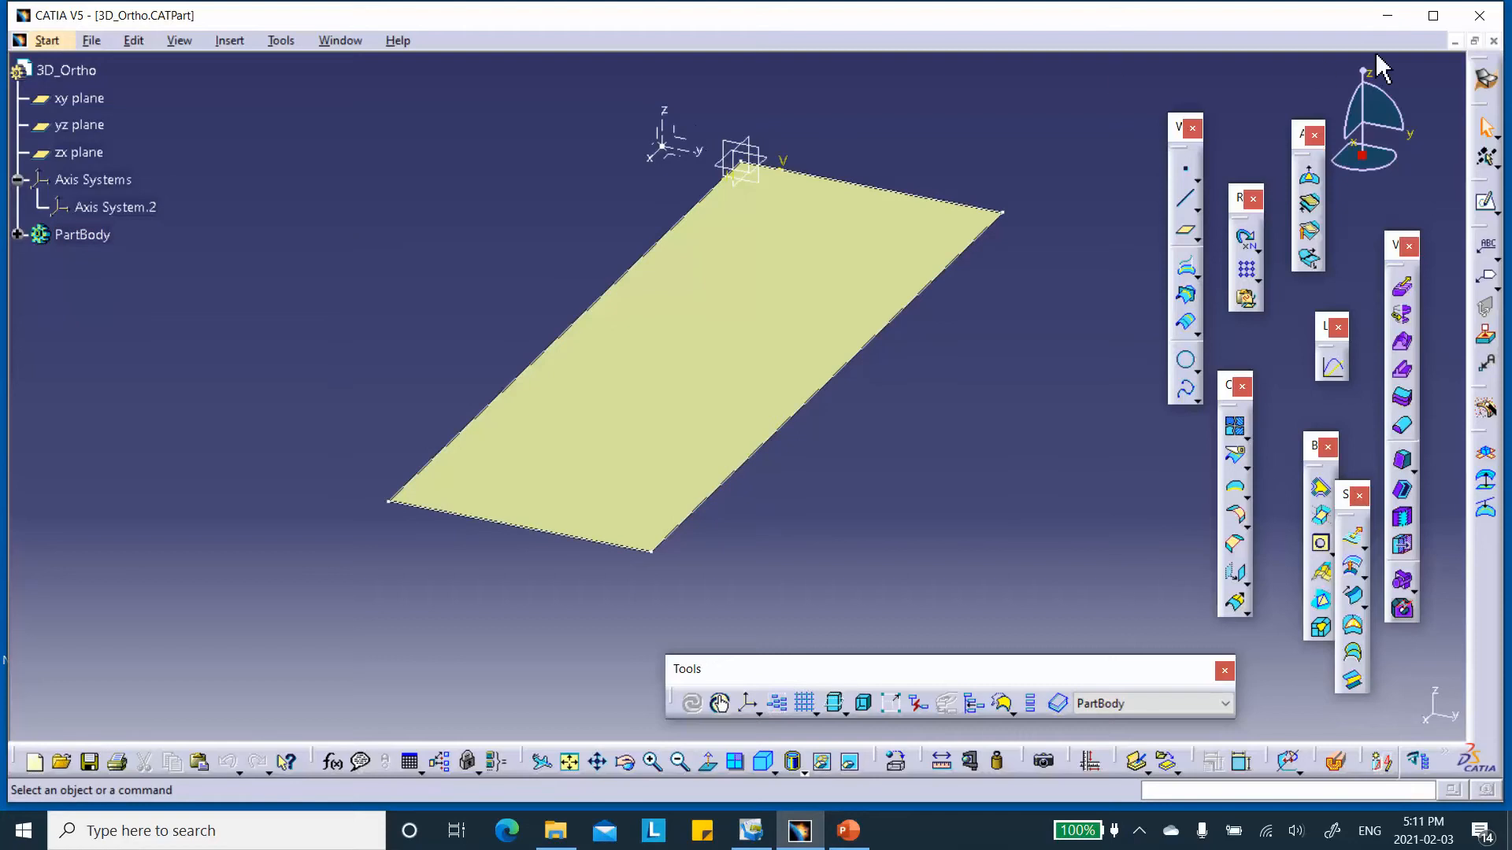
click(1494, 41)
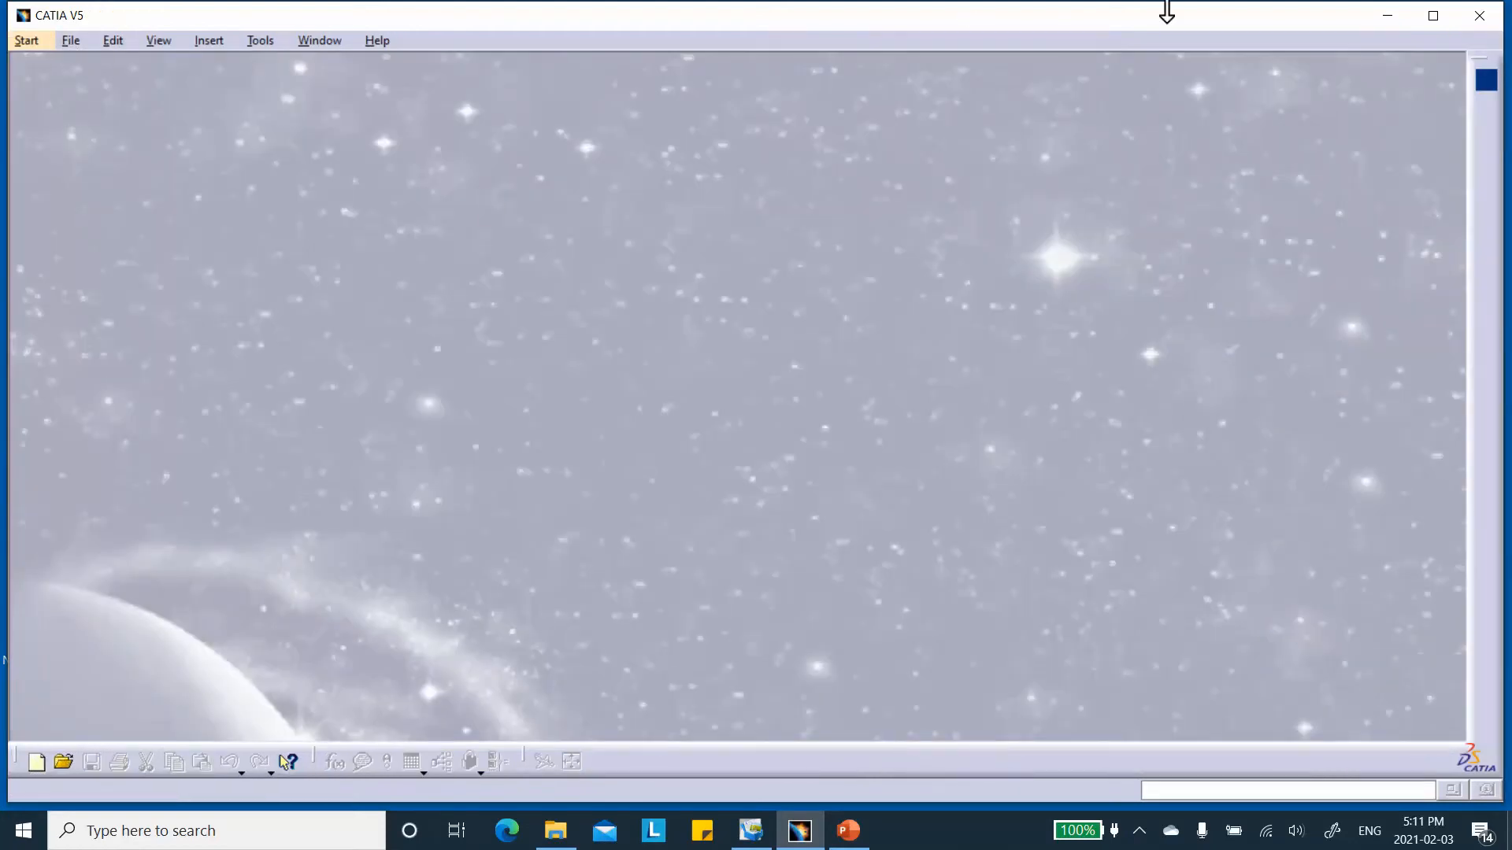
Check the 3D_Orthotropic_with_shells folder in File Explorer for the saved part, and return to CATIA.
click(1392, 15)
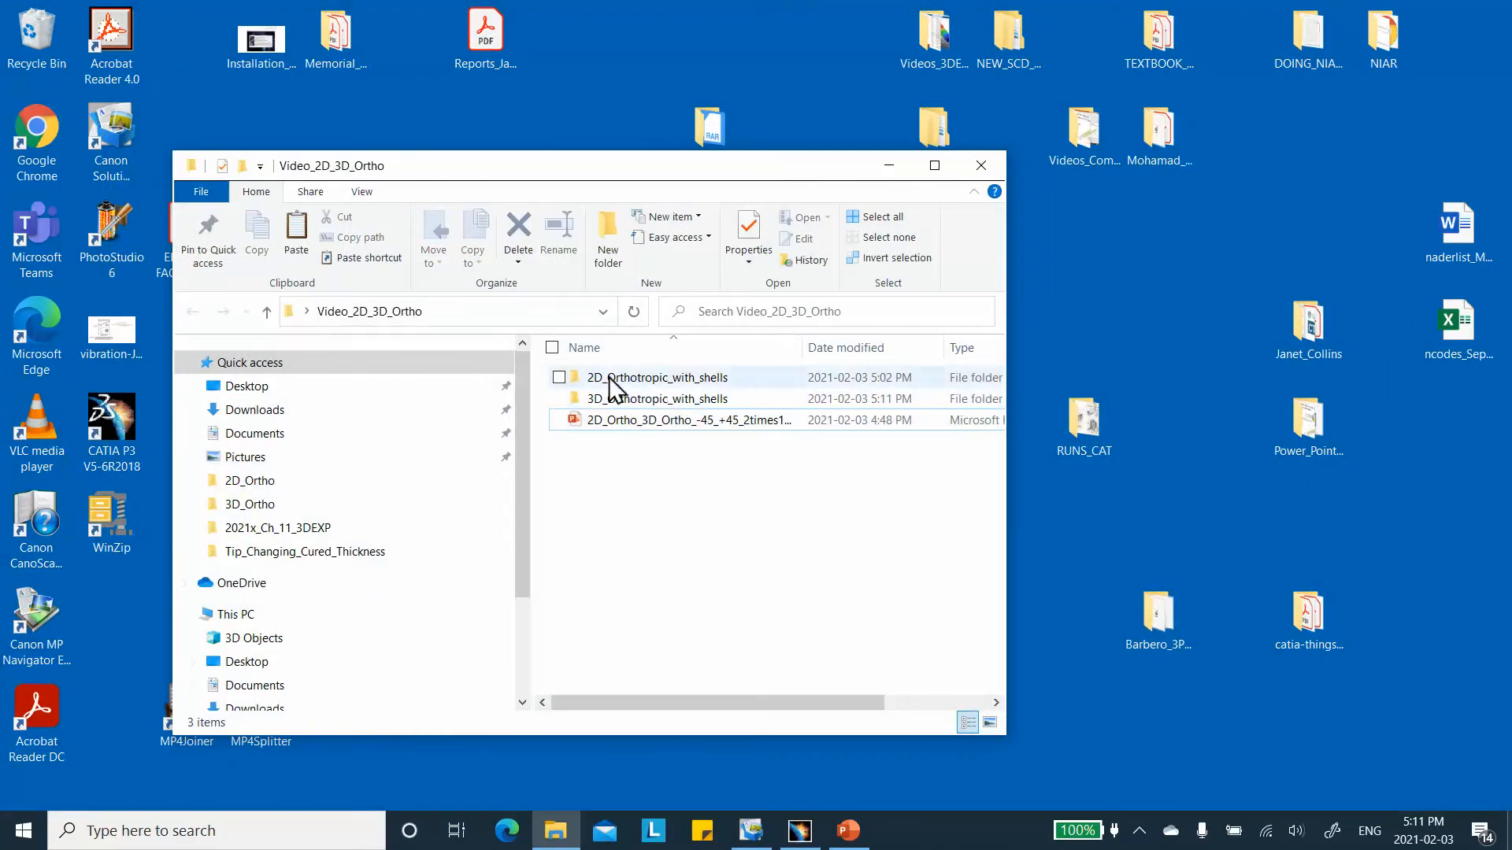
double_click(653, 399)
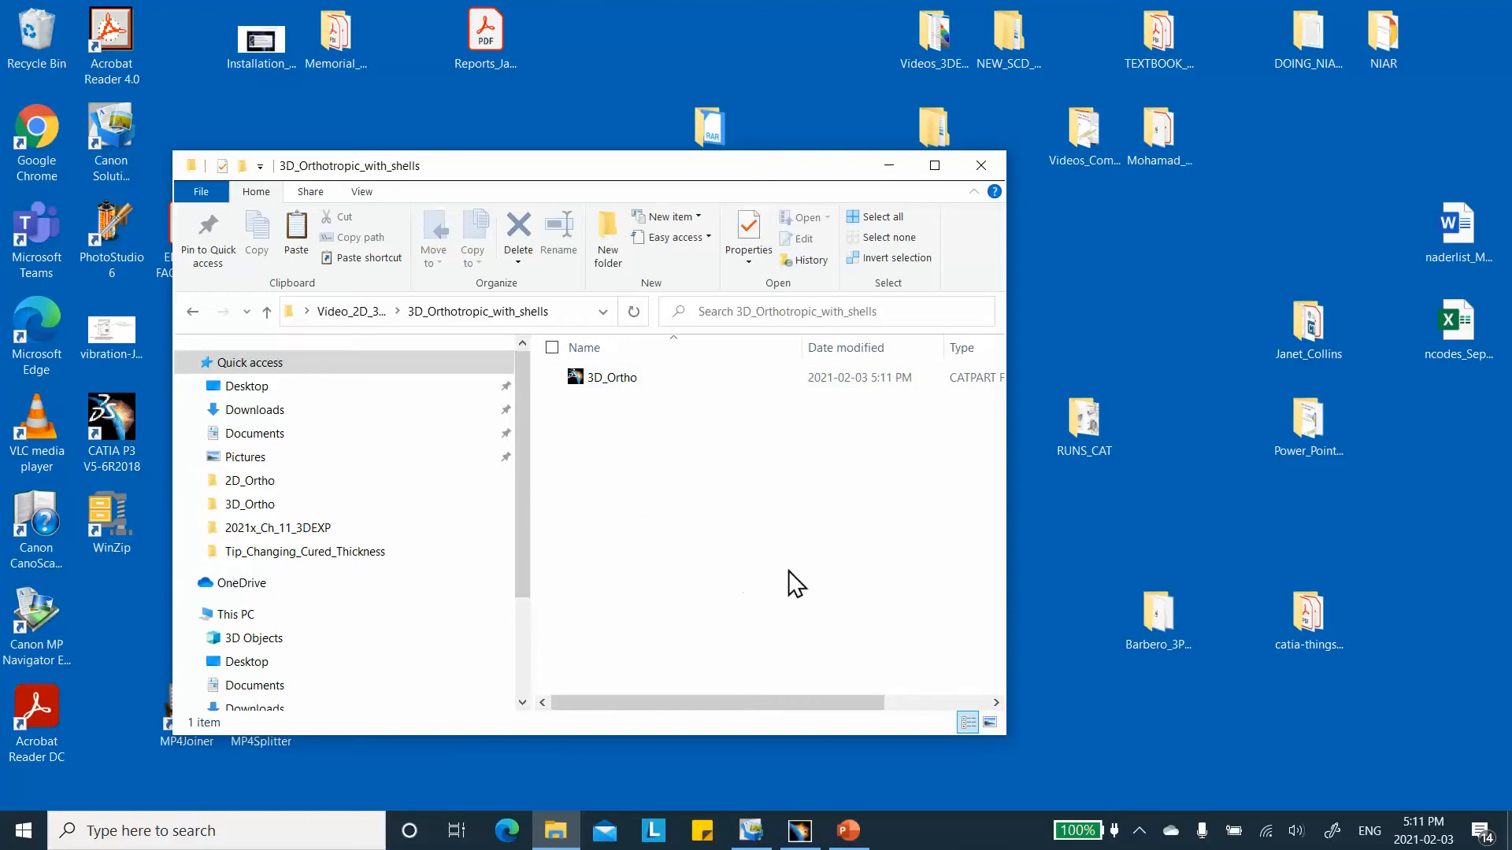
click(799, 828)
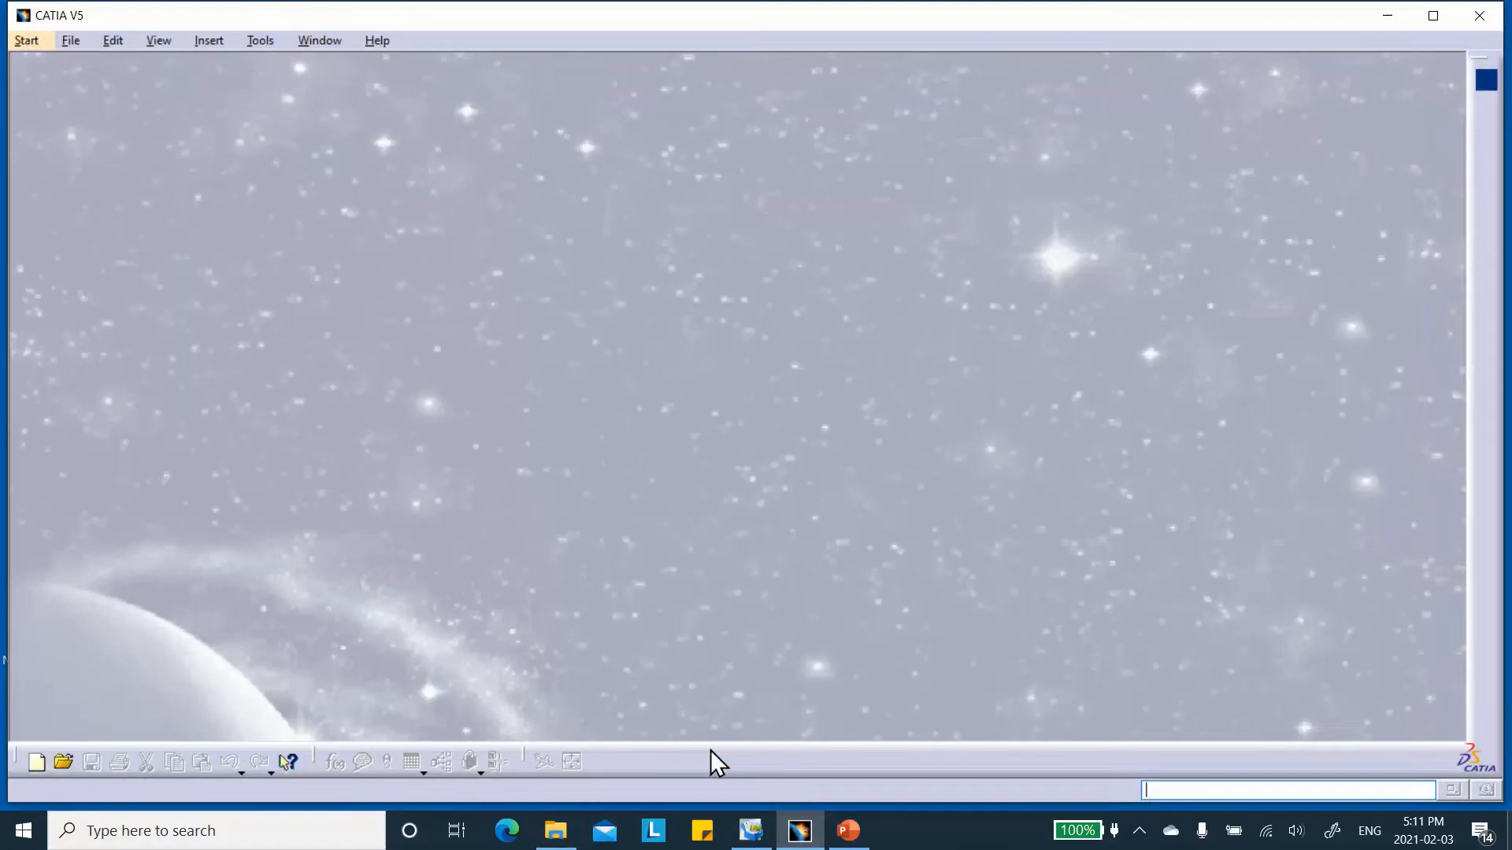
Start a new material library in the Material Library workbench.
click(64, 39)
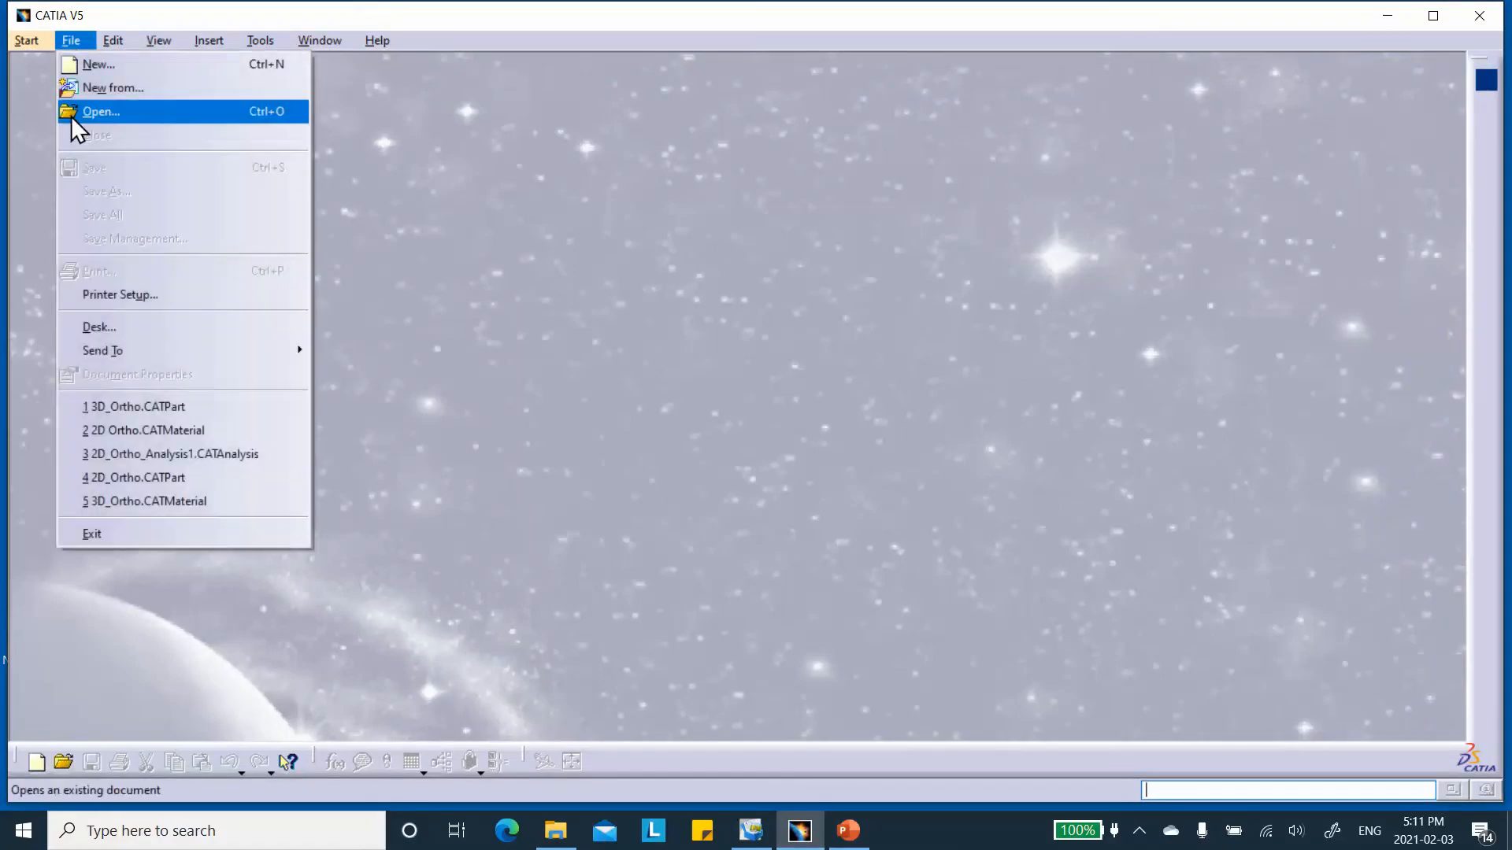
mouse_move(32, 40)
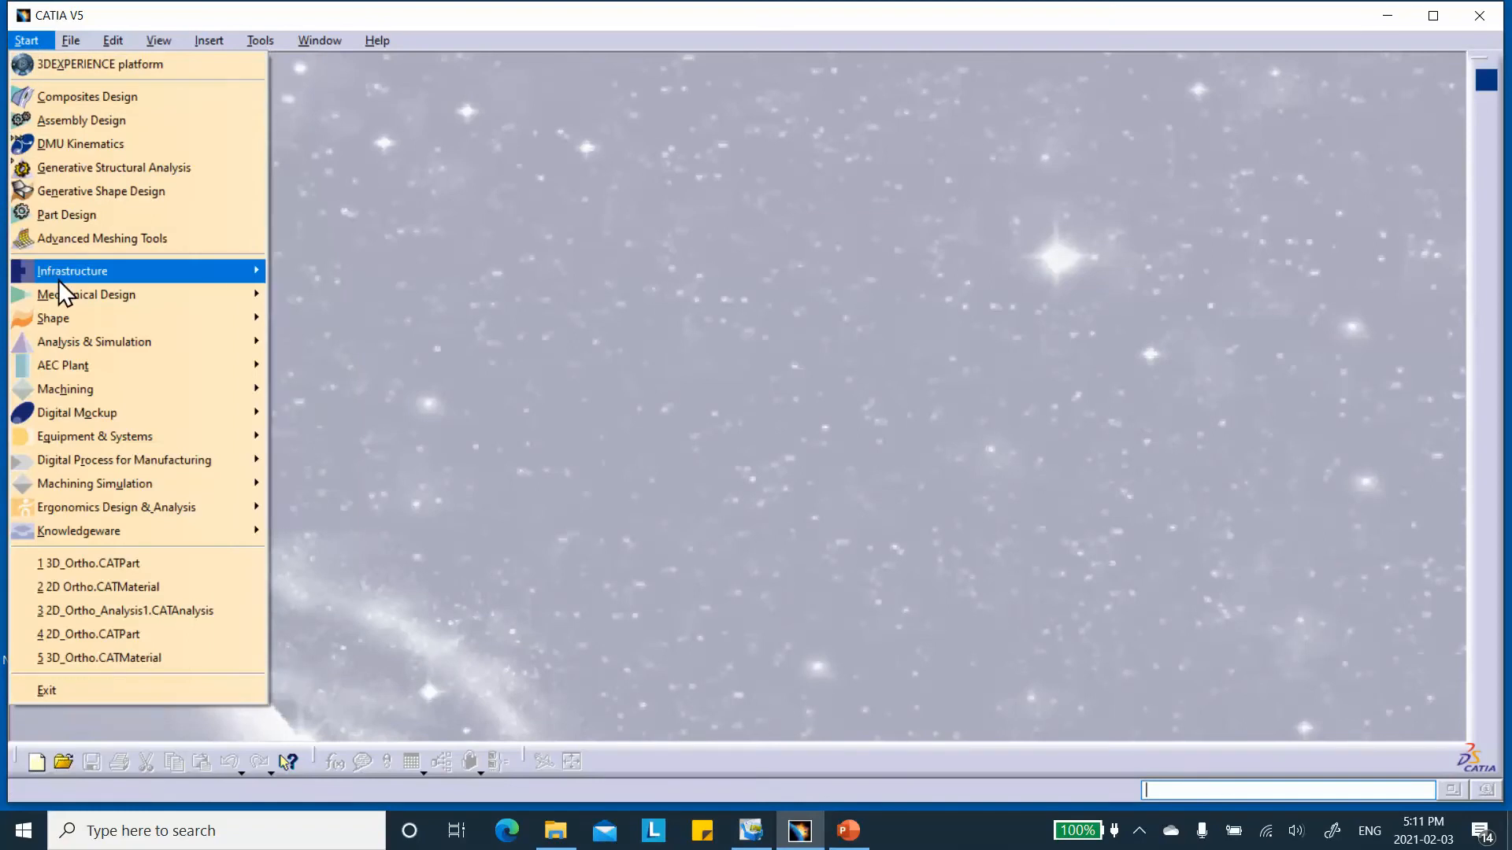
mouse_move(77, 275)
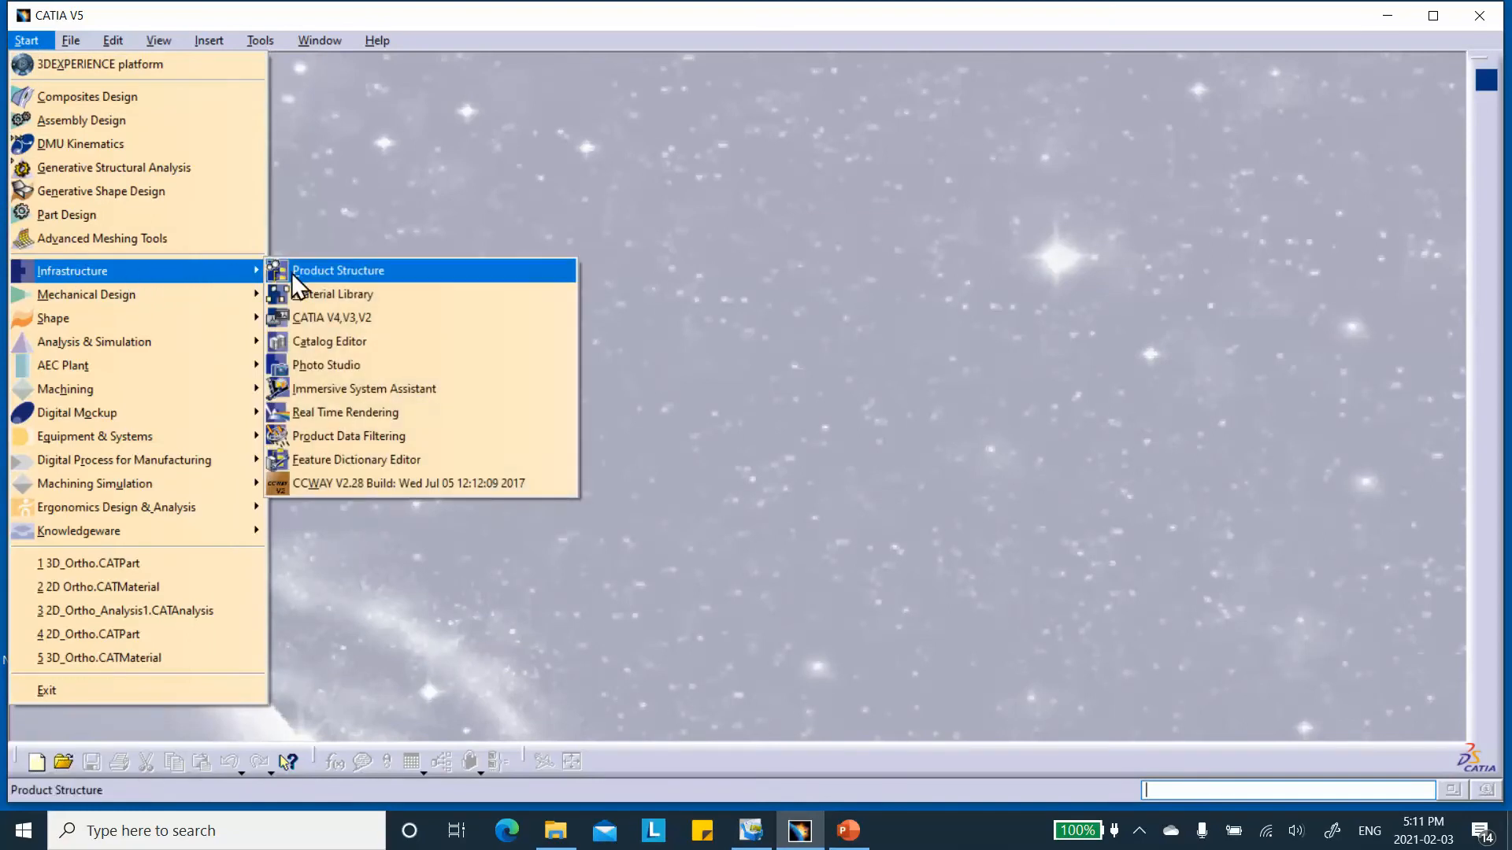
click(337, 294)
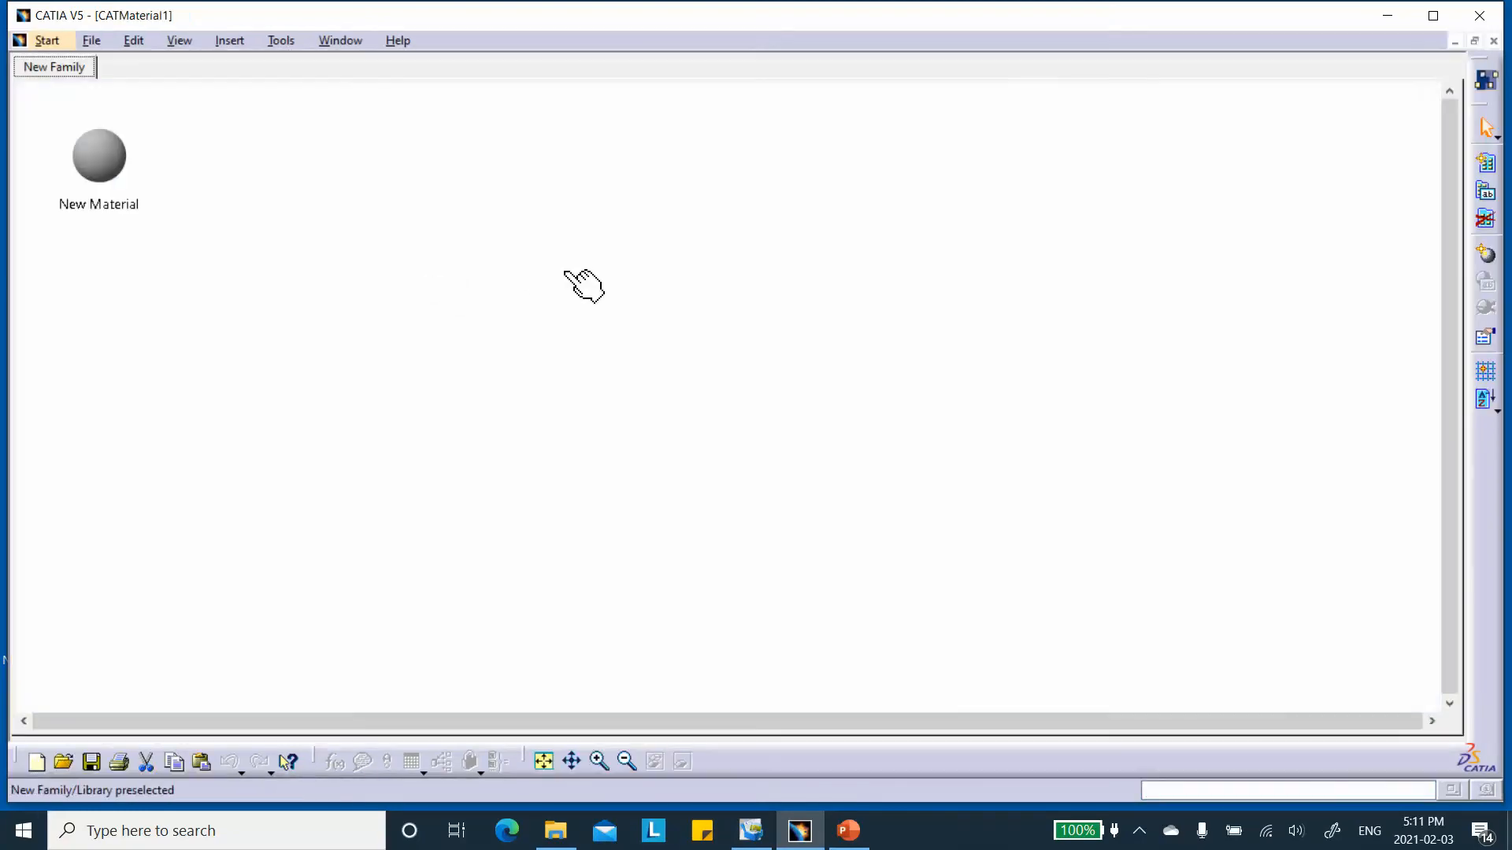
Rename the default material to 3d_Ortho_New Material in its properties and apply the name.
right_click(91, 158)
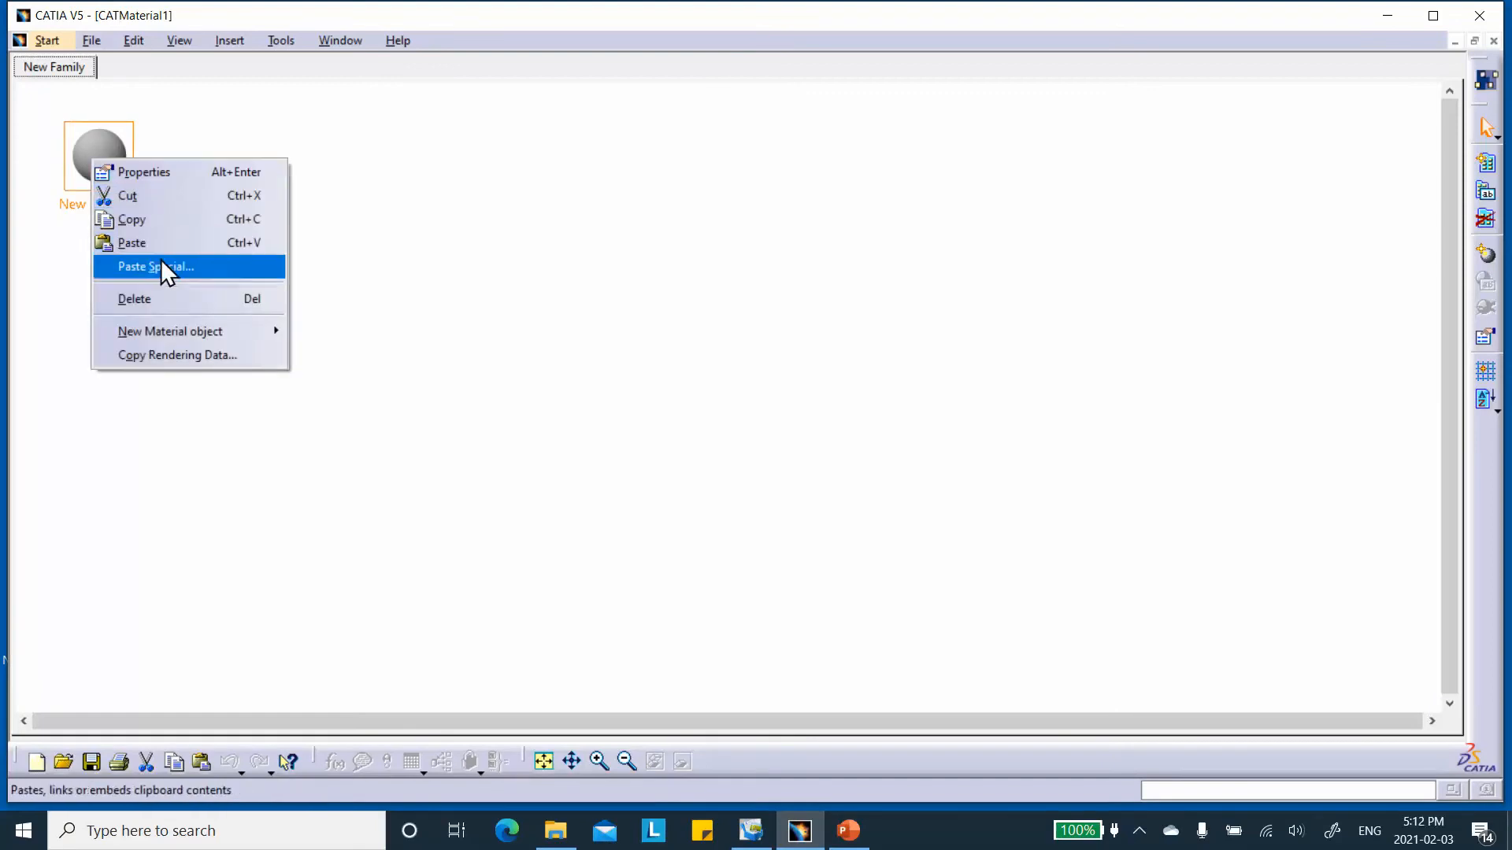
click(540, 186)
double_click(143, 172)
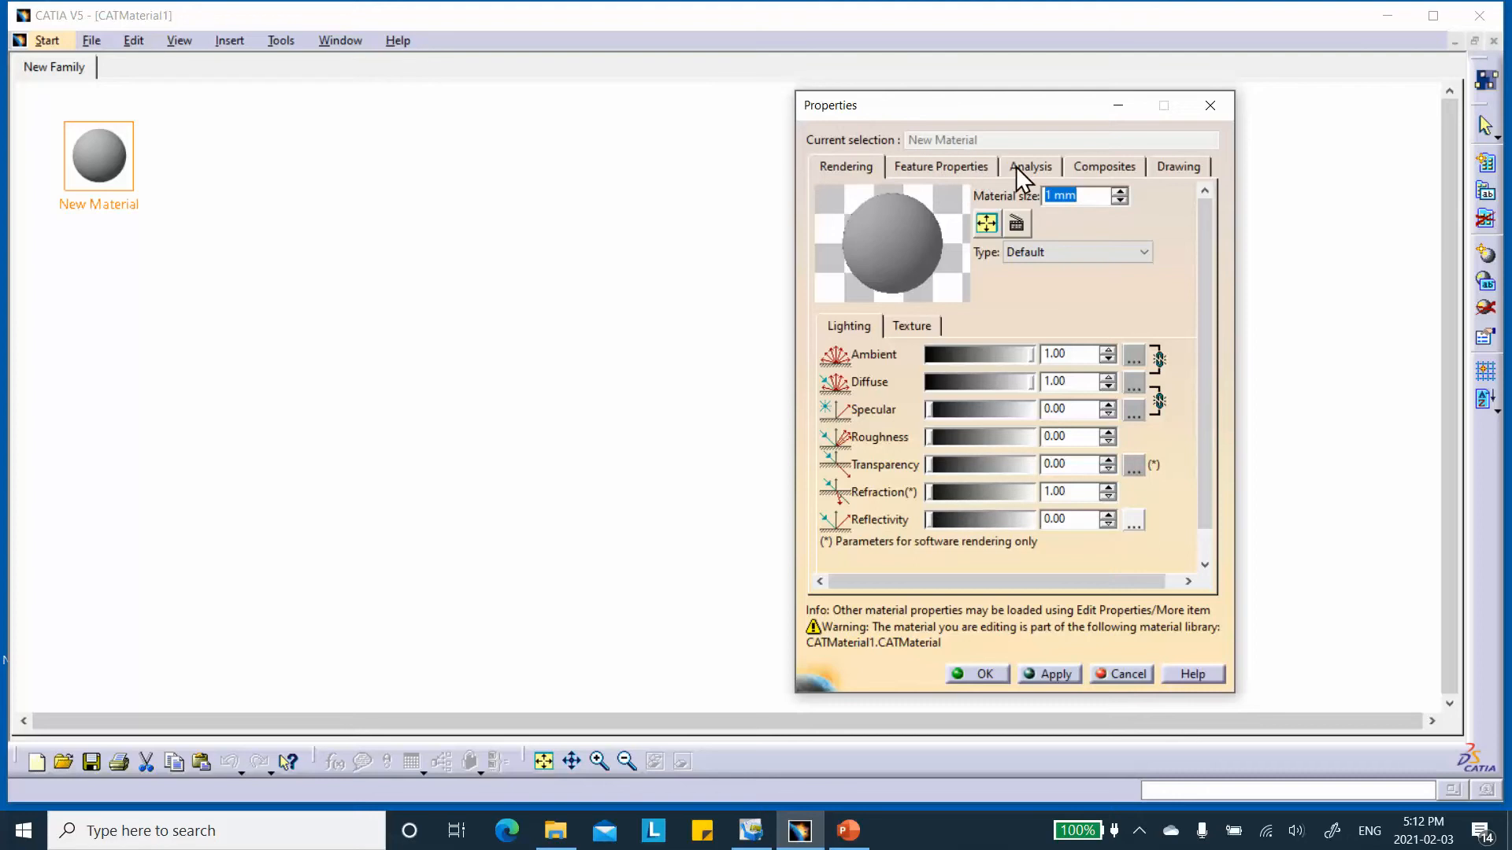
click(978, 162)
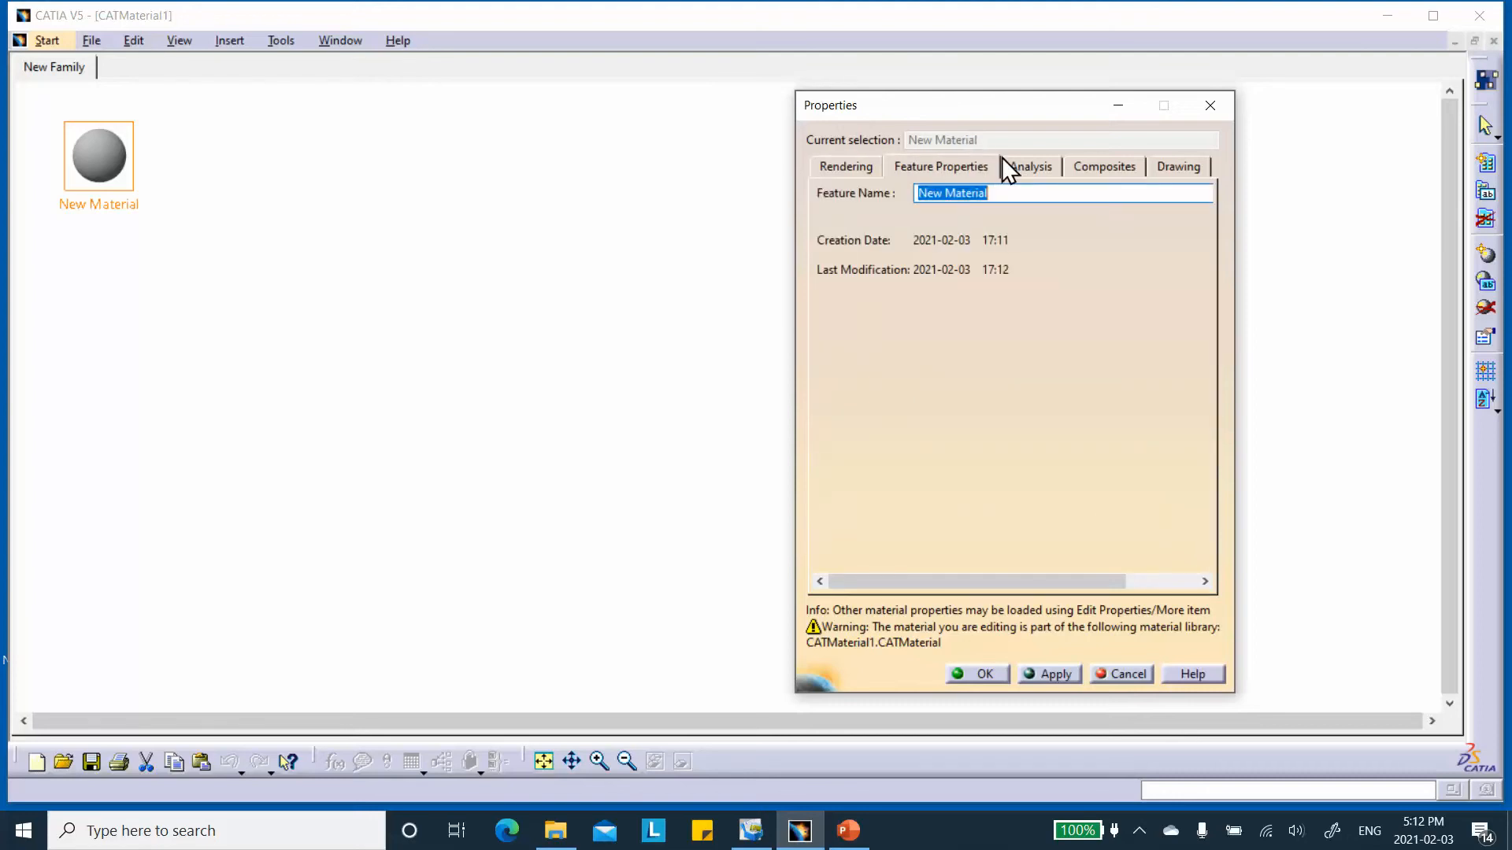
click(925, 191)
text(3d)
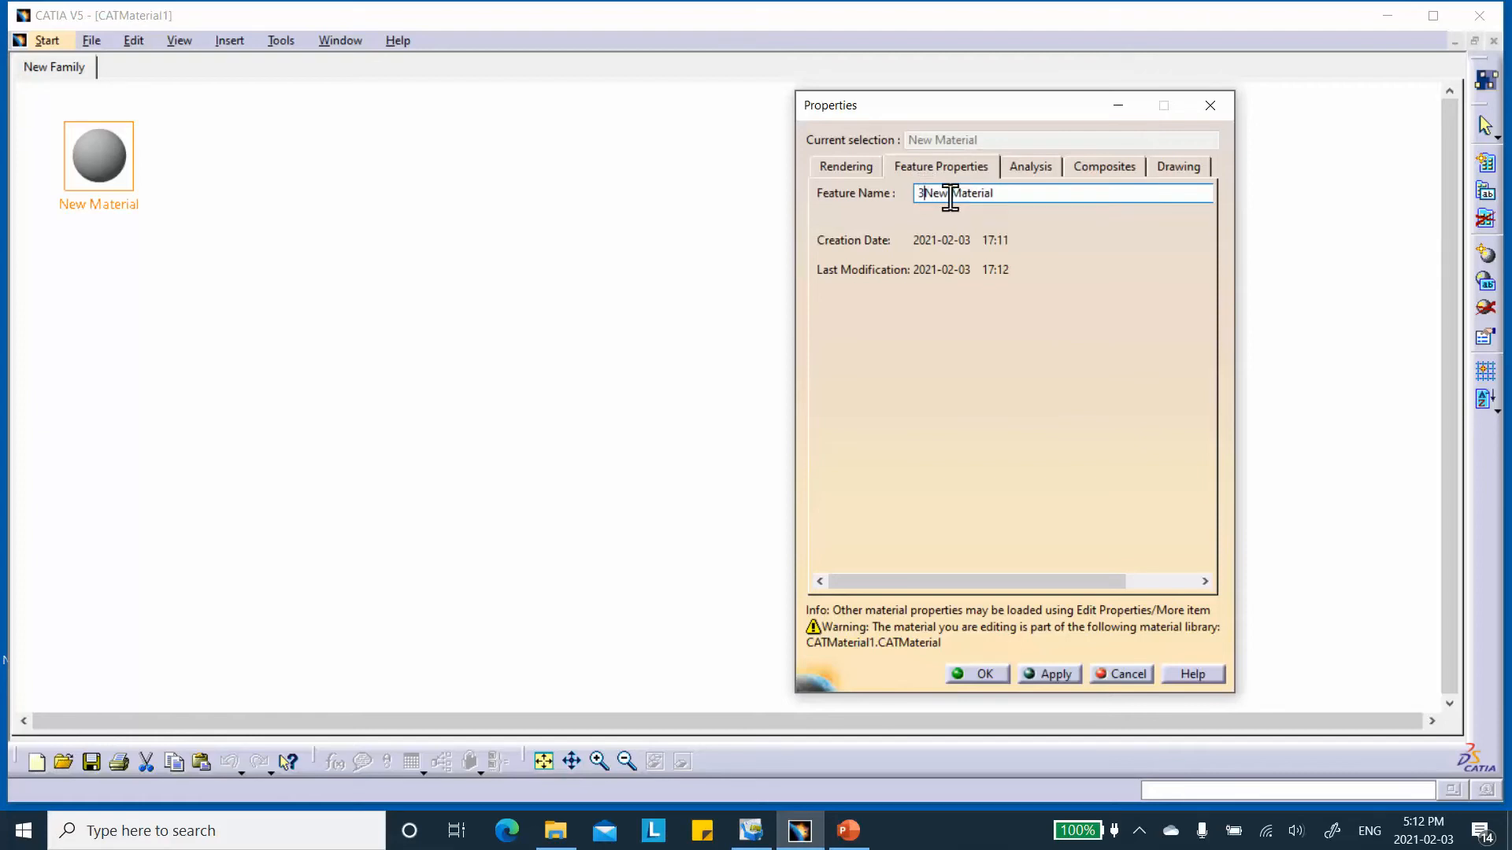
text(_Ortho_)
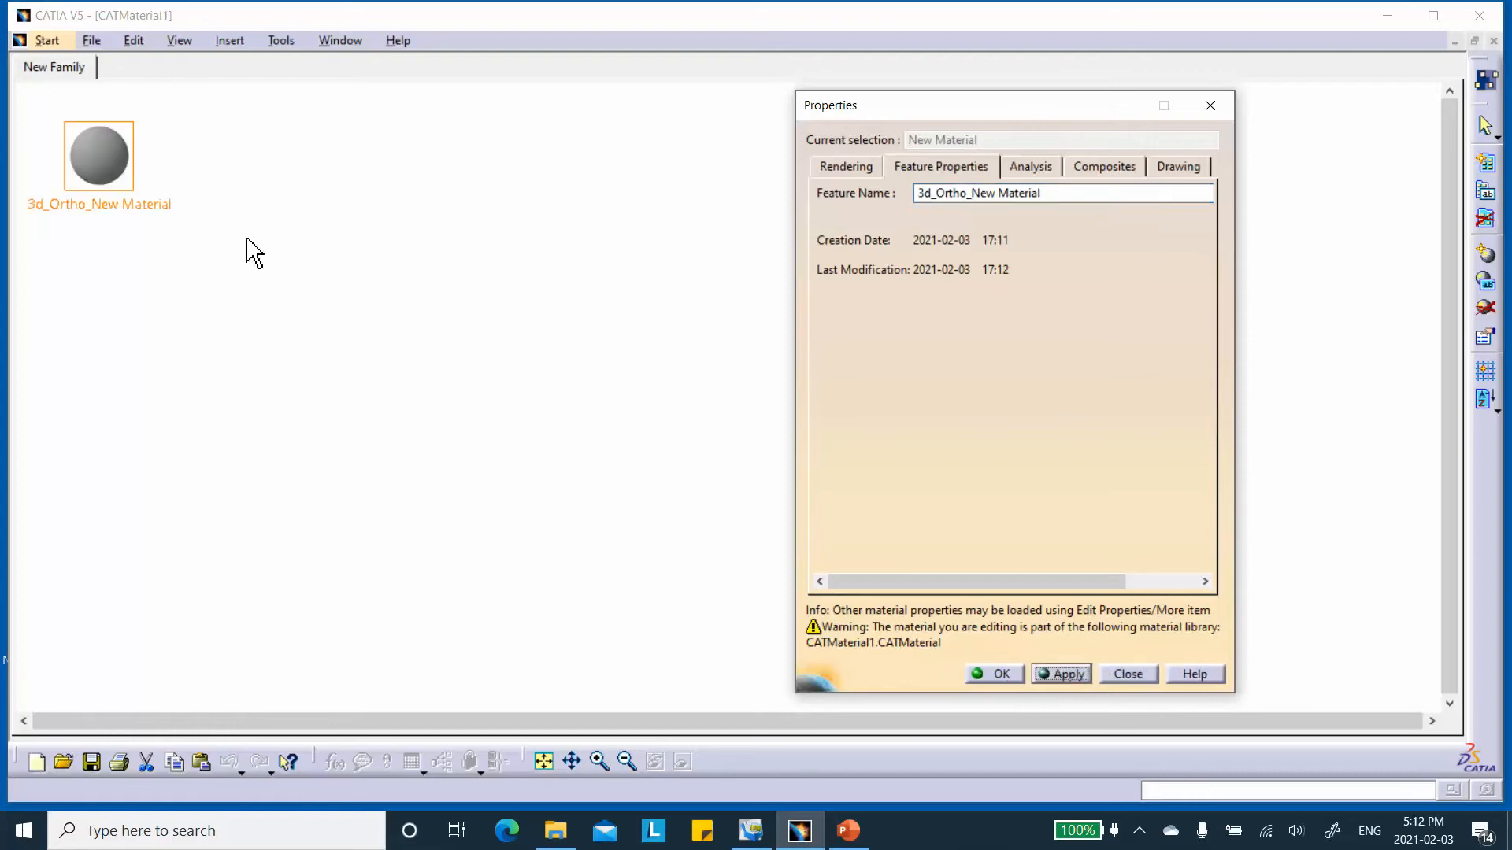
Set the material's composite type to Uni directional and its analysis type to Orthotropic Material 3D.
click(1094, 168)
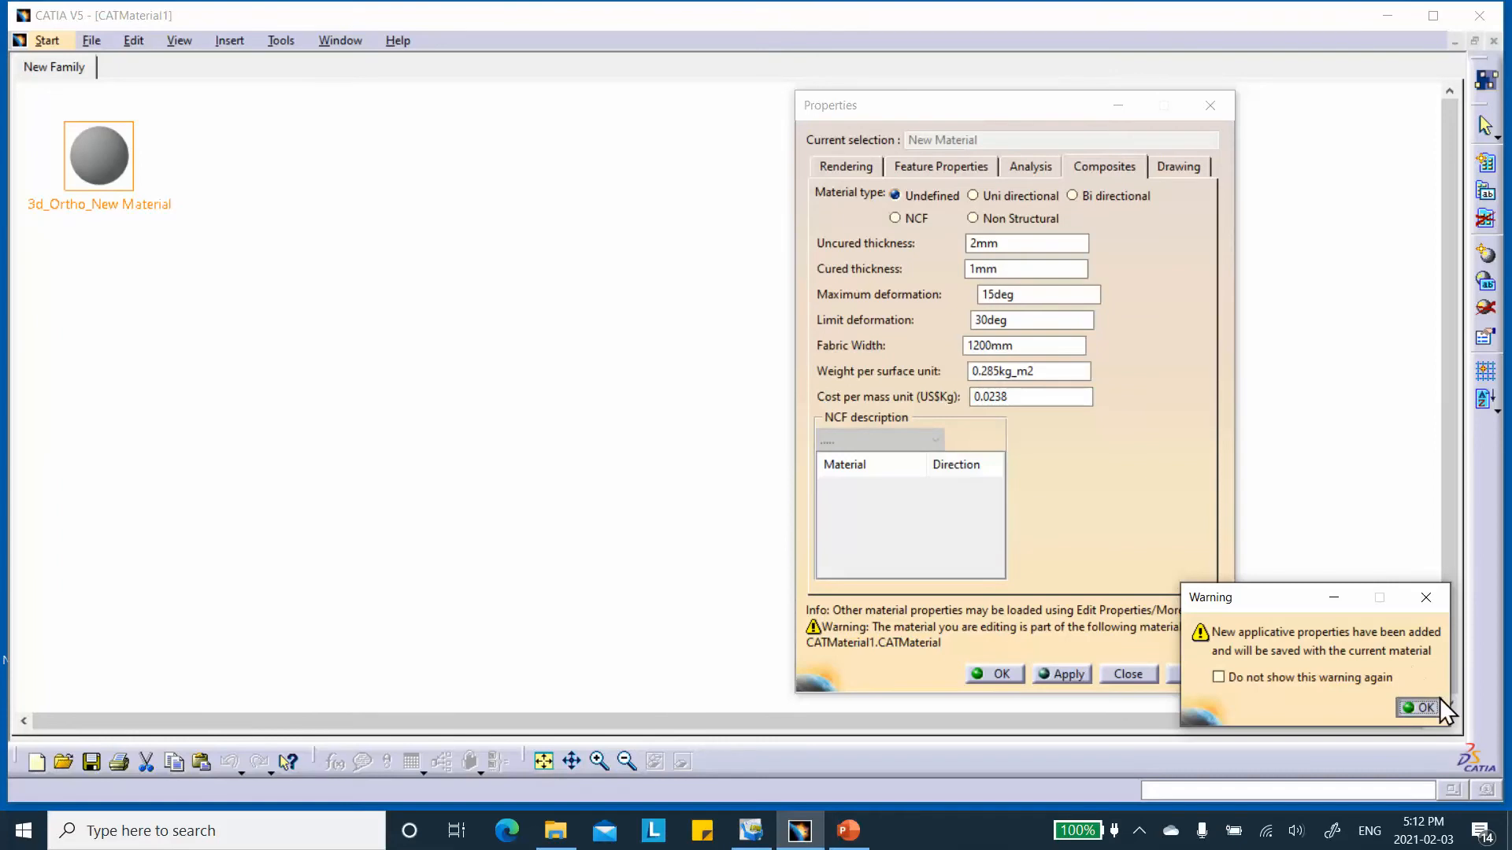
click(1423, 708)
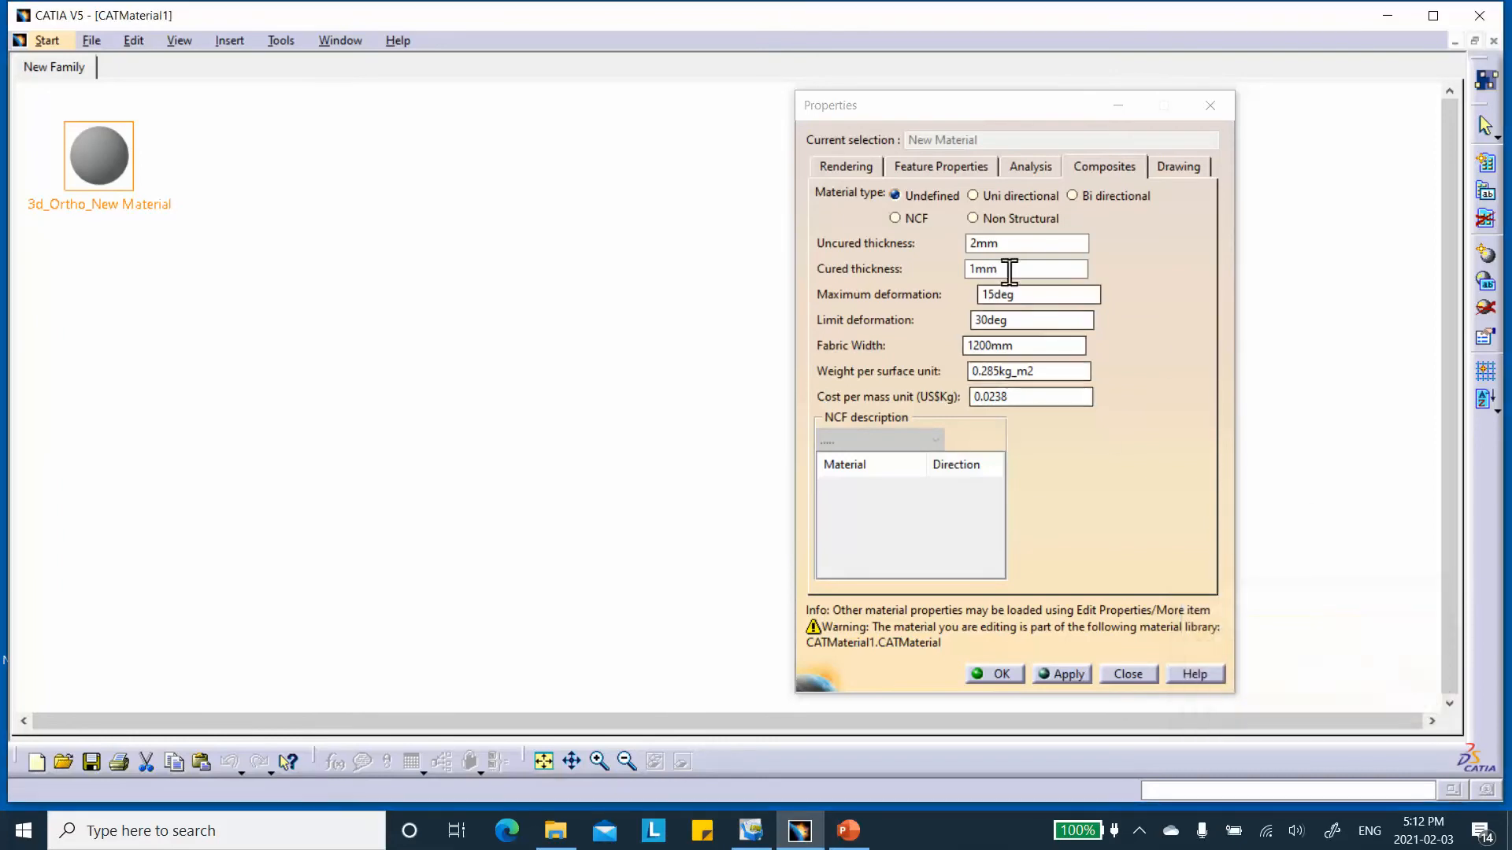
click(974, 196)
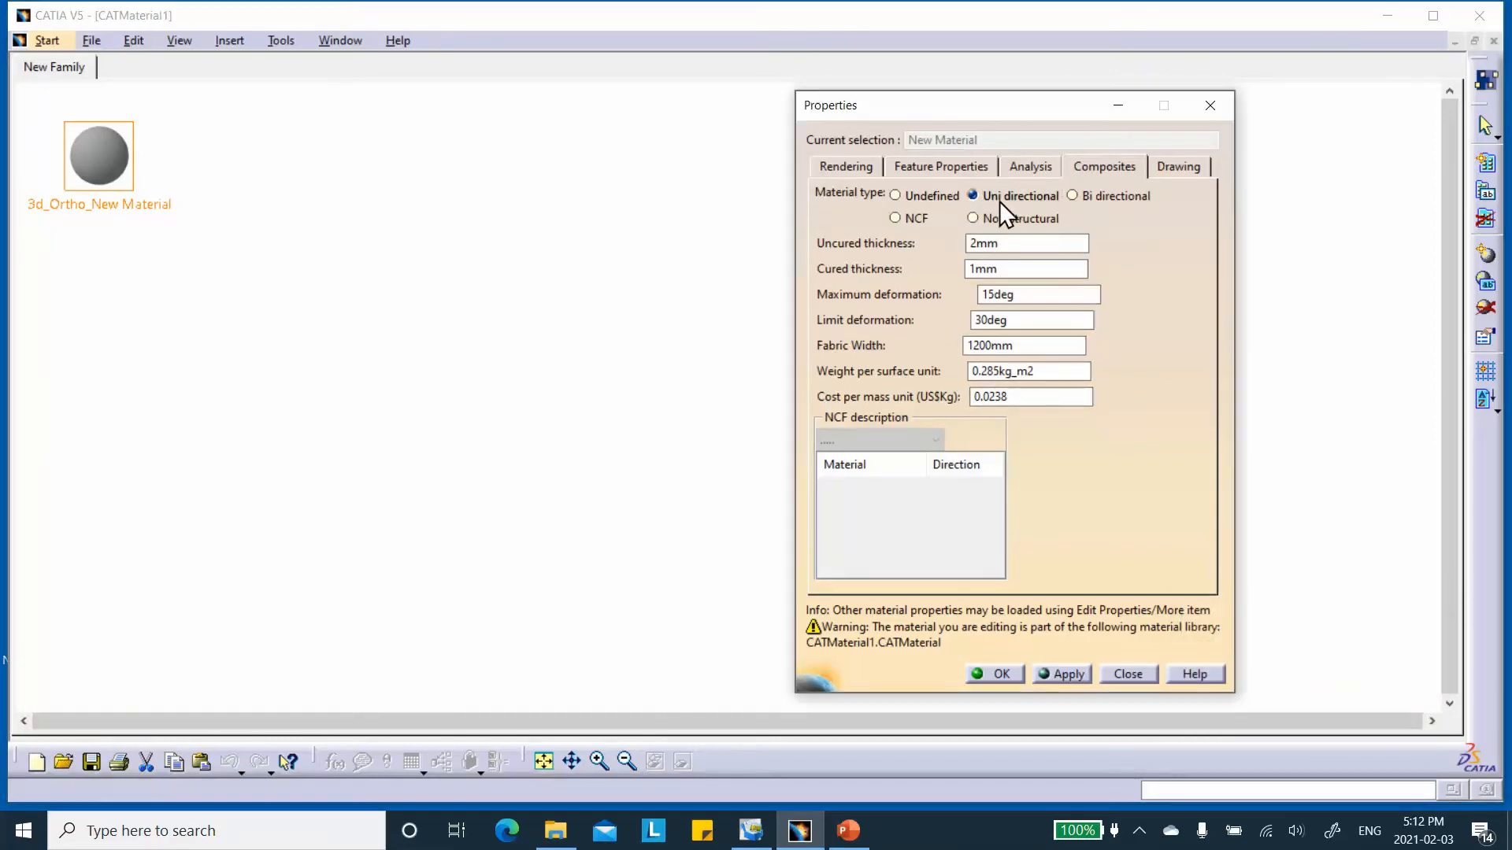
click(1026, 167)
click(1011, 200)
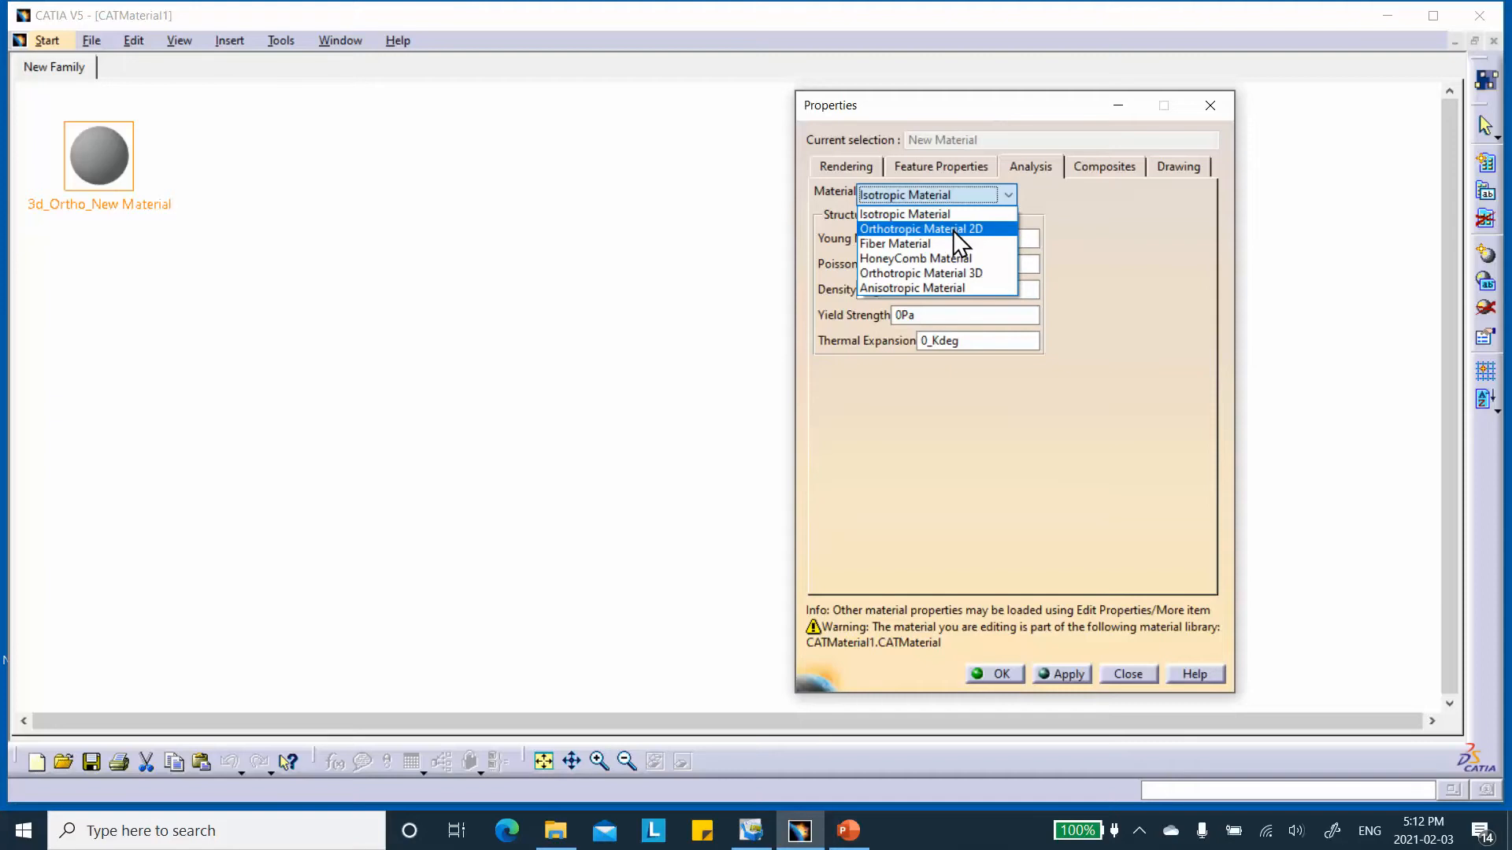
click(971, 275)
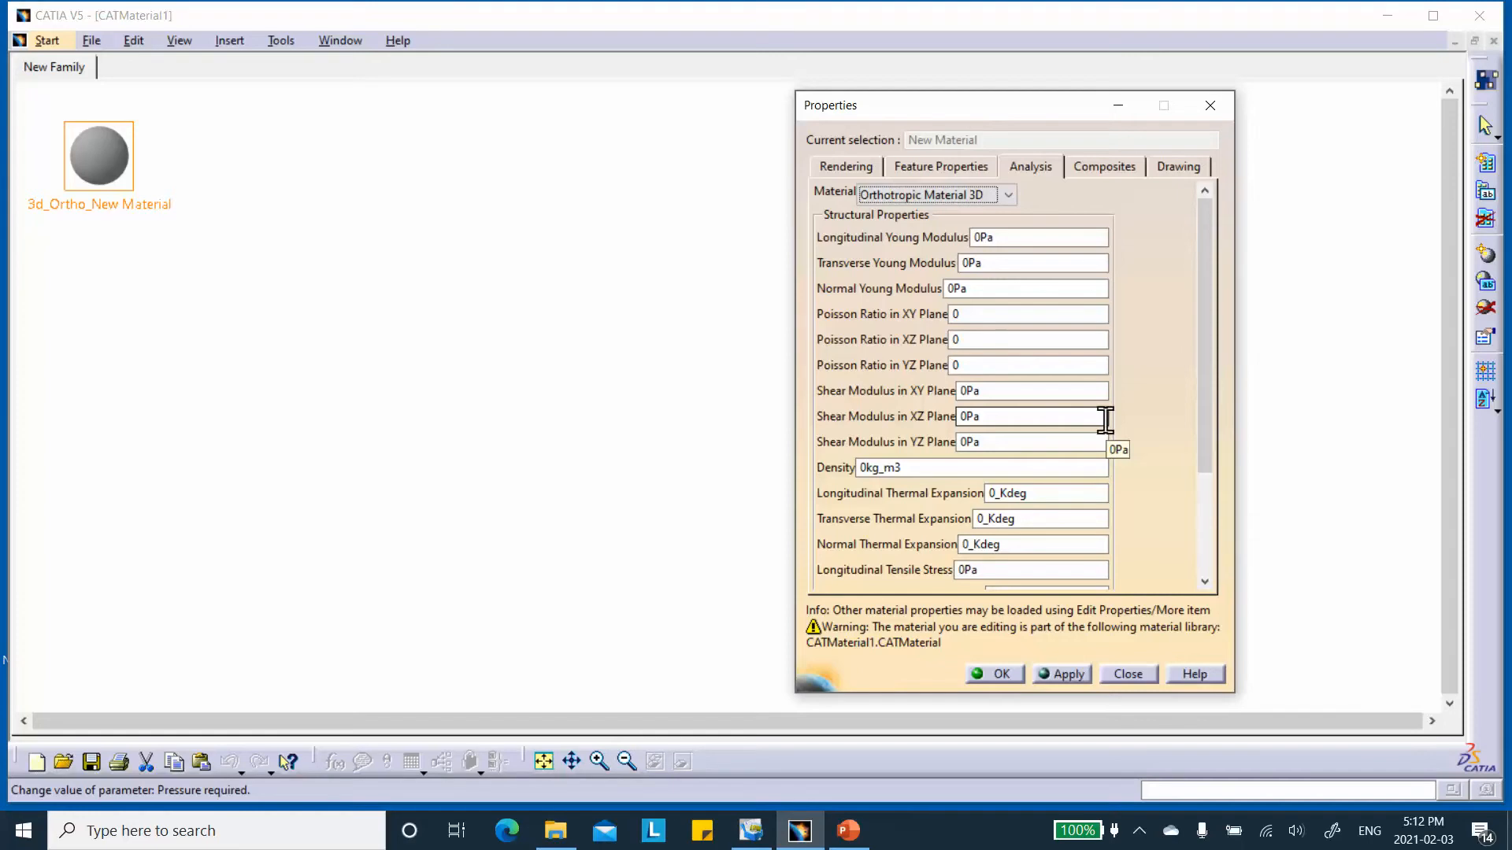
Set the Longitudinal Young Modulus to 2.01 GPa.
double_click(985, 237)
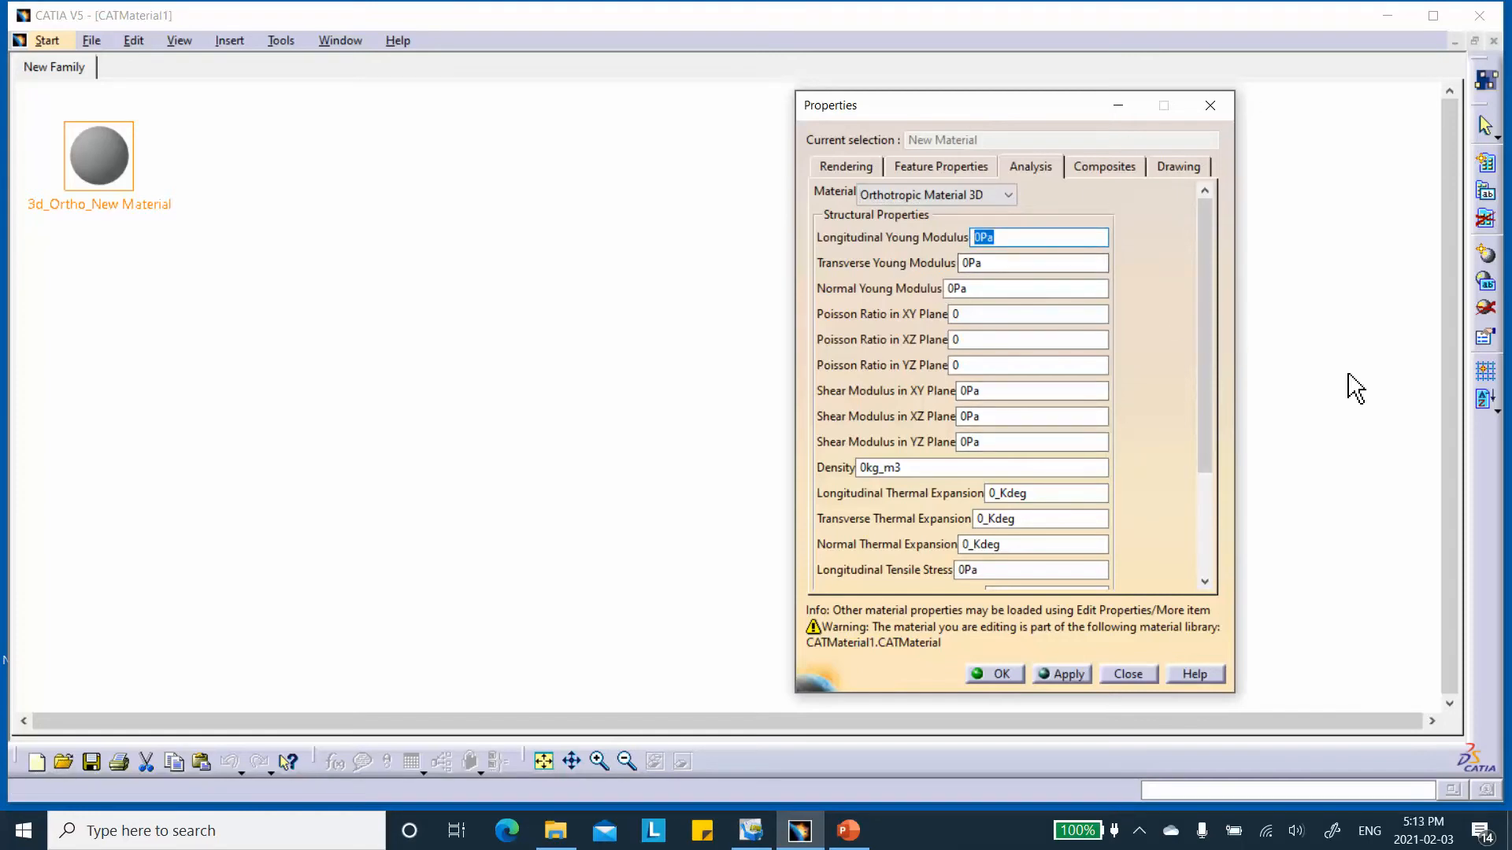
text(2.01G)
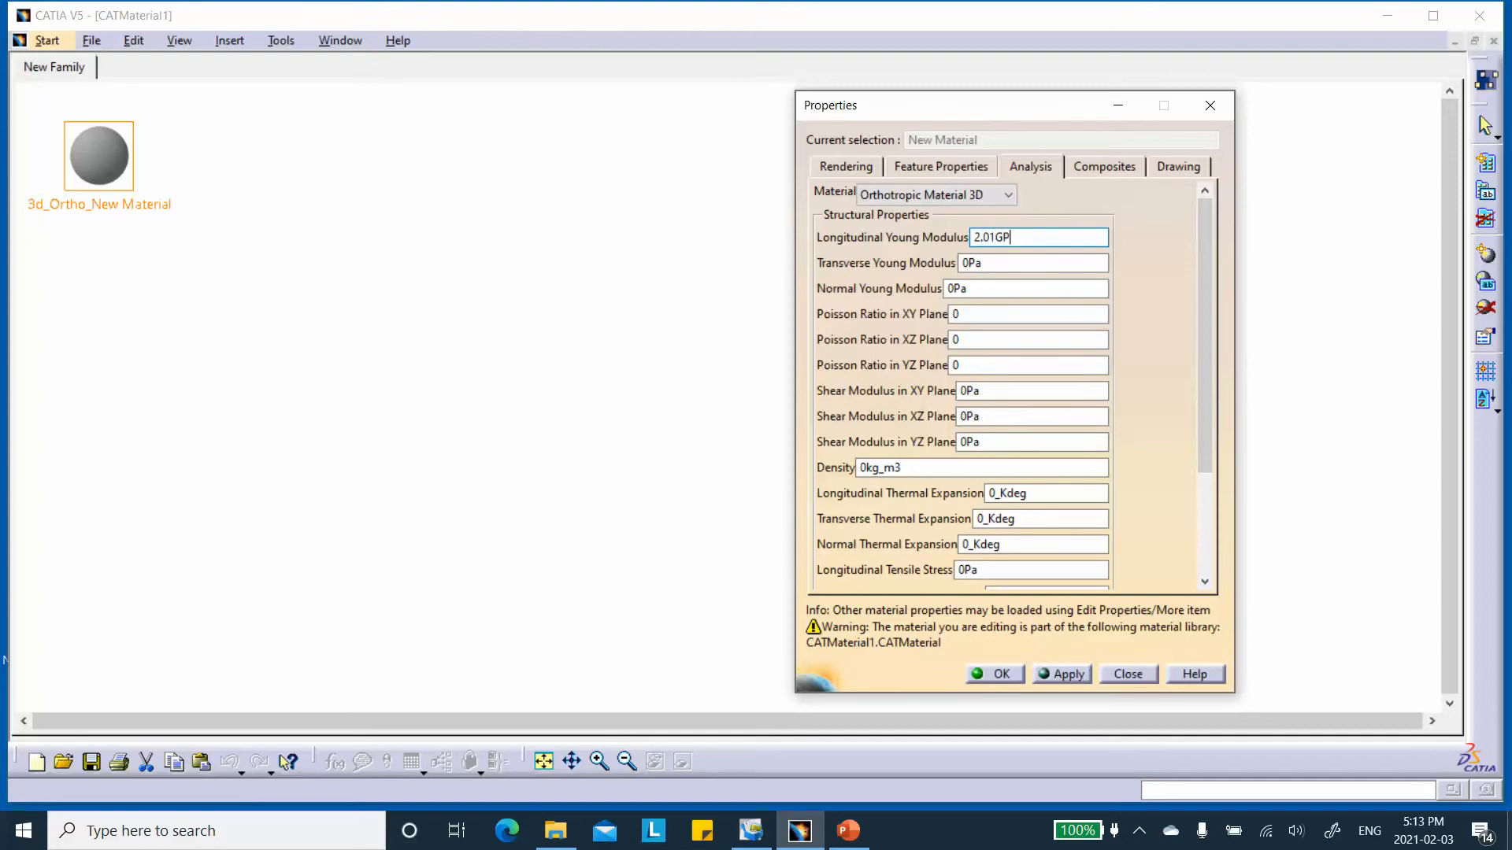
click(1044, 265)
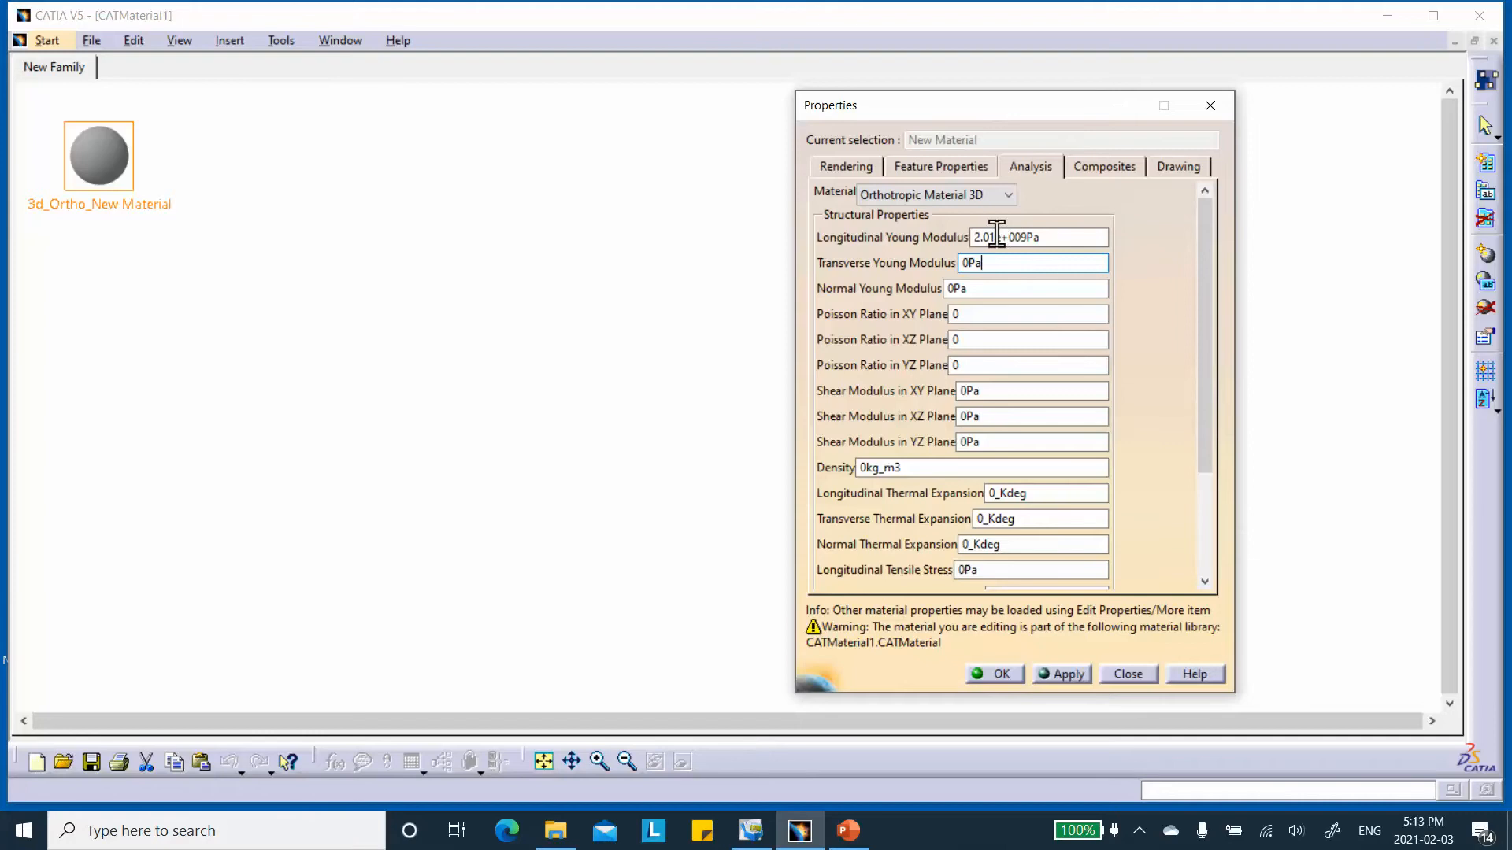
Set the Longitudinal Young Modulus to 20.1 GPa and the Transverse Young Modulus to 12.04 GPa.
drag(1051, 237, 951, 236)
text(20.1GPa)
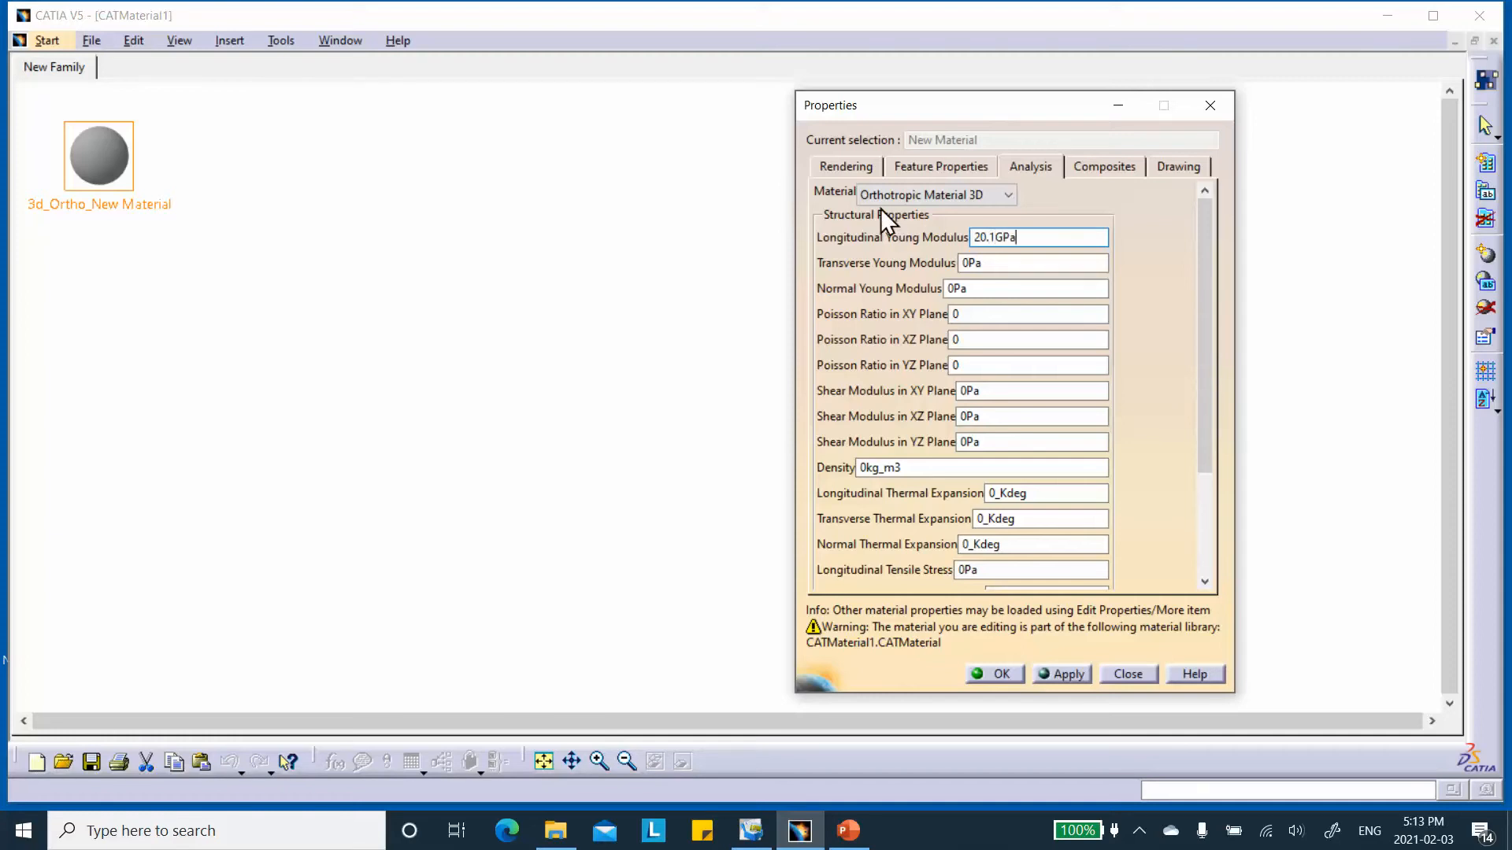
click(1021, 267)
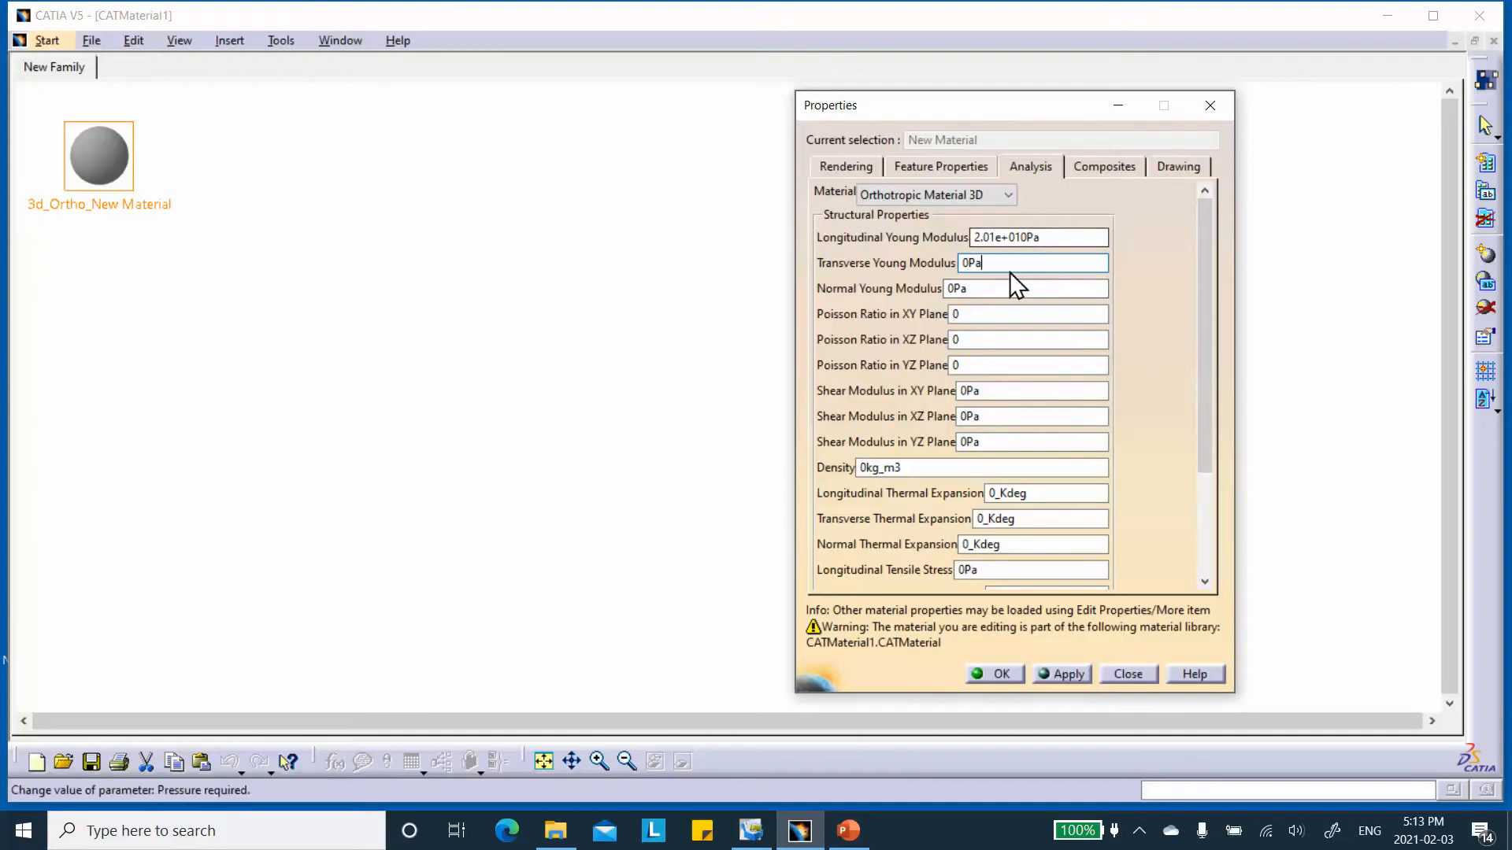
drag(1002, 263, 902, 257)
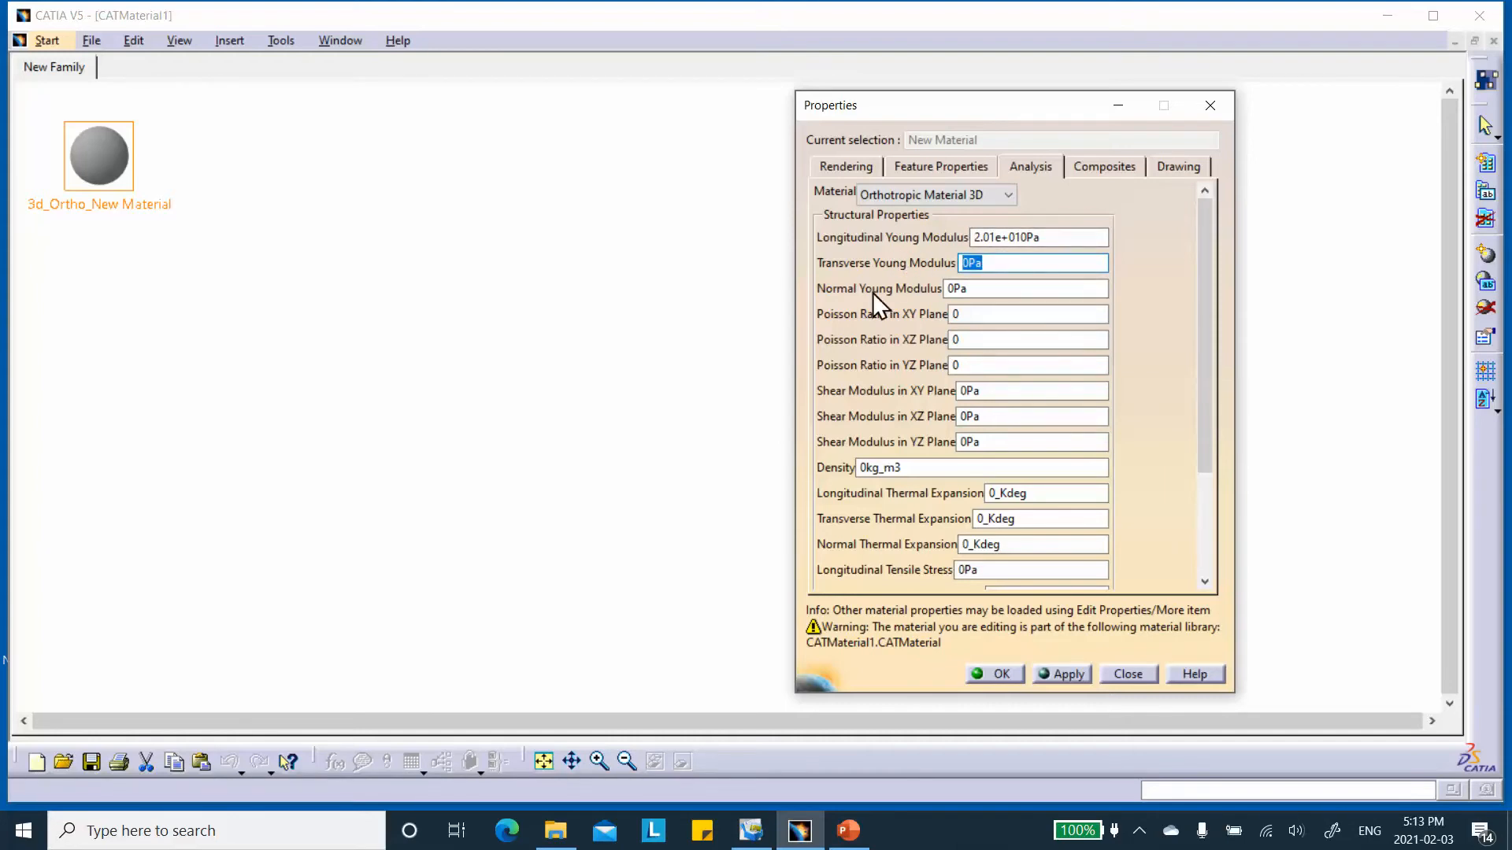
text(12.04GPa)
Set the Normal Young Modulus to 10.16 GPa.
click(1000, 289)
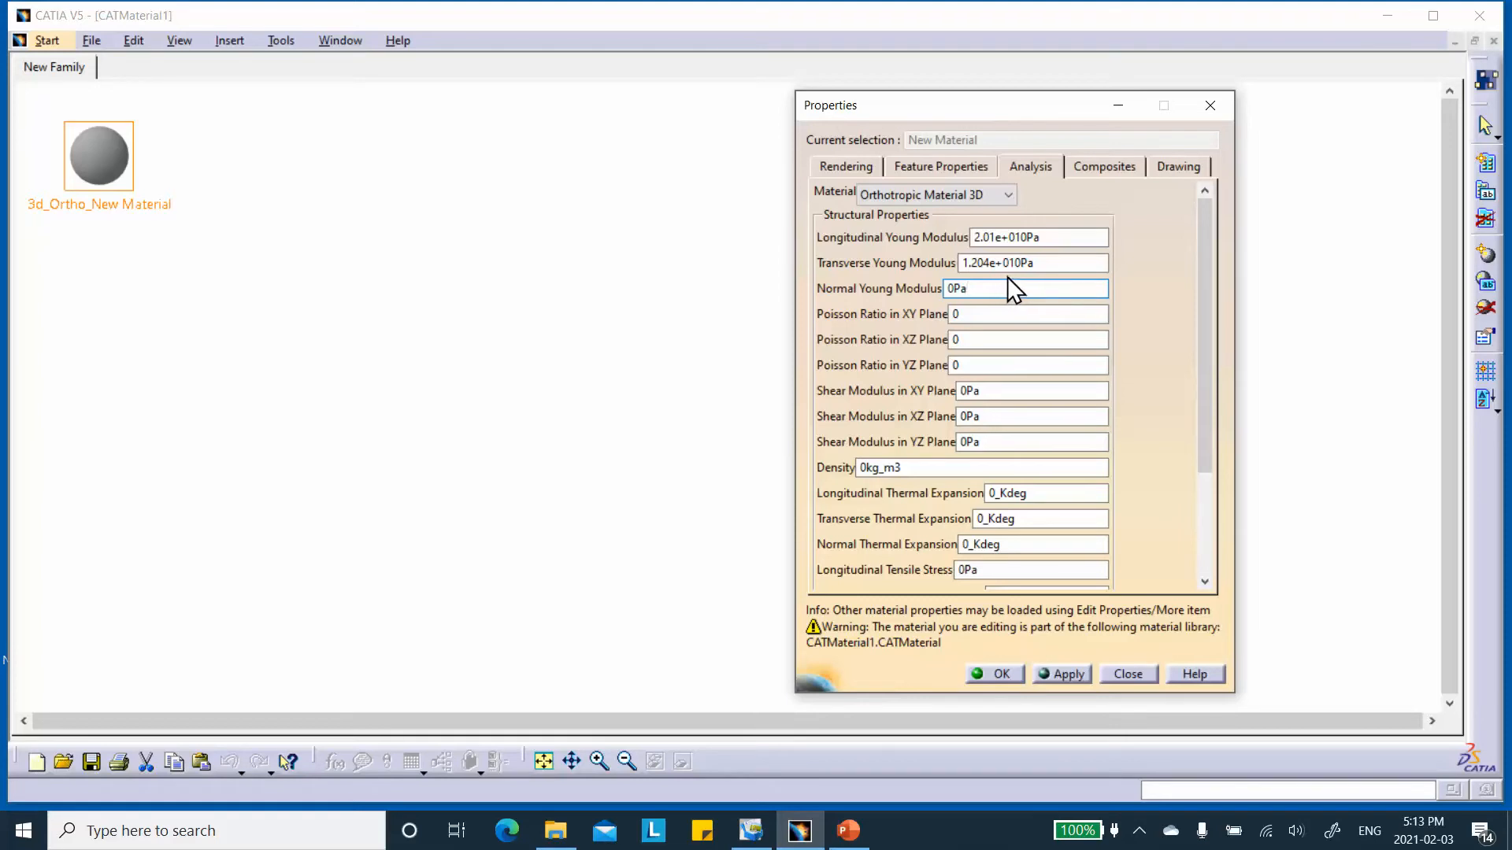
drag(1007, 279, 882, 290)
text(10.16GPa)
Set the Poisson ratios to 0.532 in the XY plane, 0.307 in the XZ plane and 0.203 in the YZ plane.
click(1045, 314)
drag(977, 313, 904, 313)
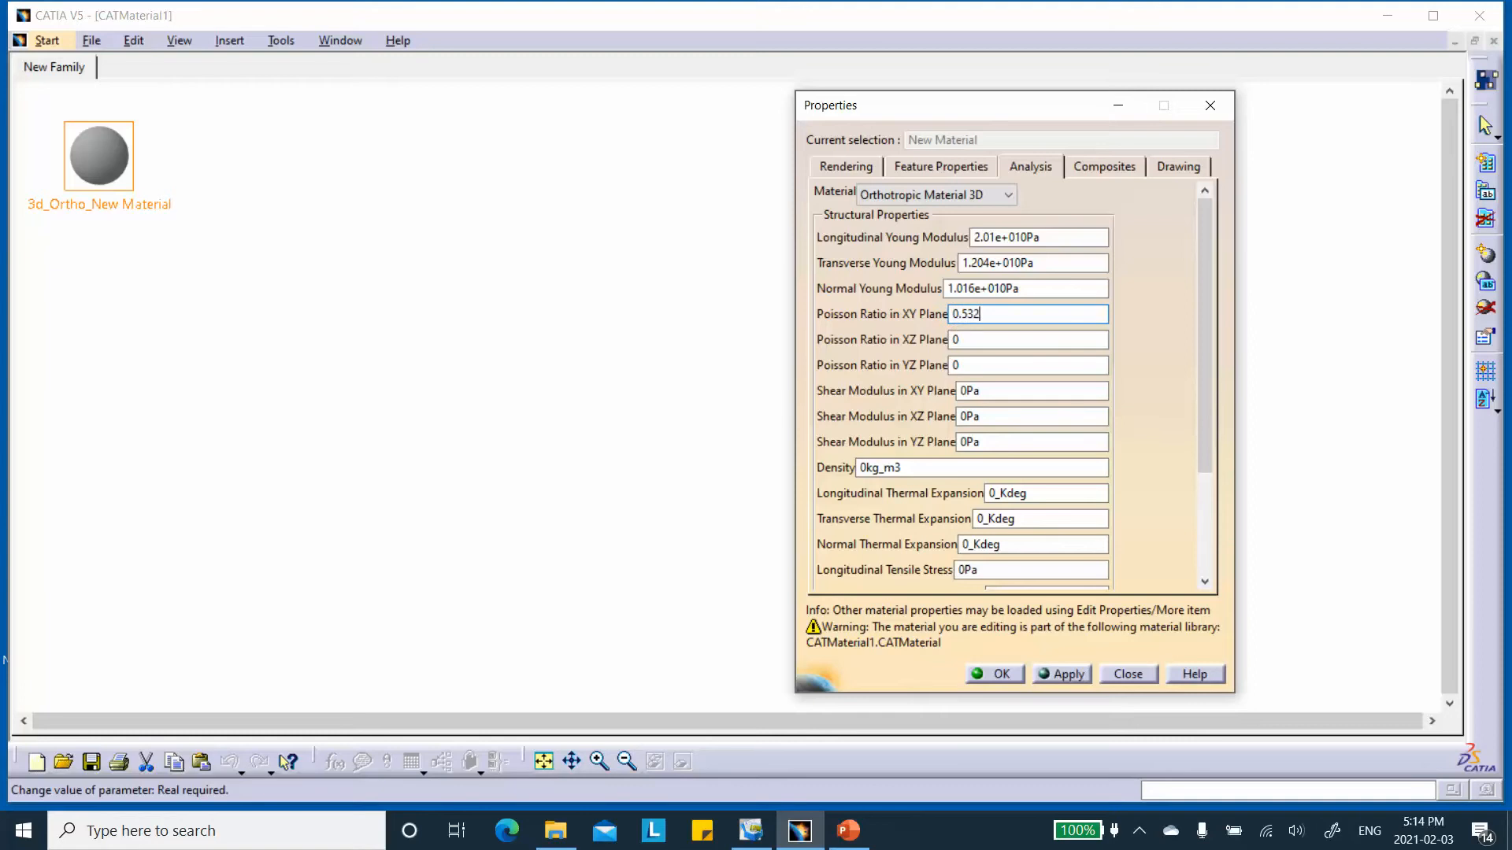
drag(970, 340, 843, 351)
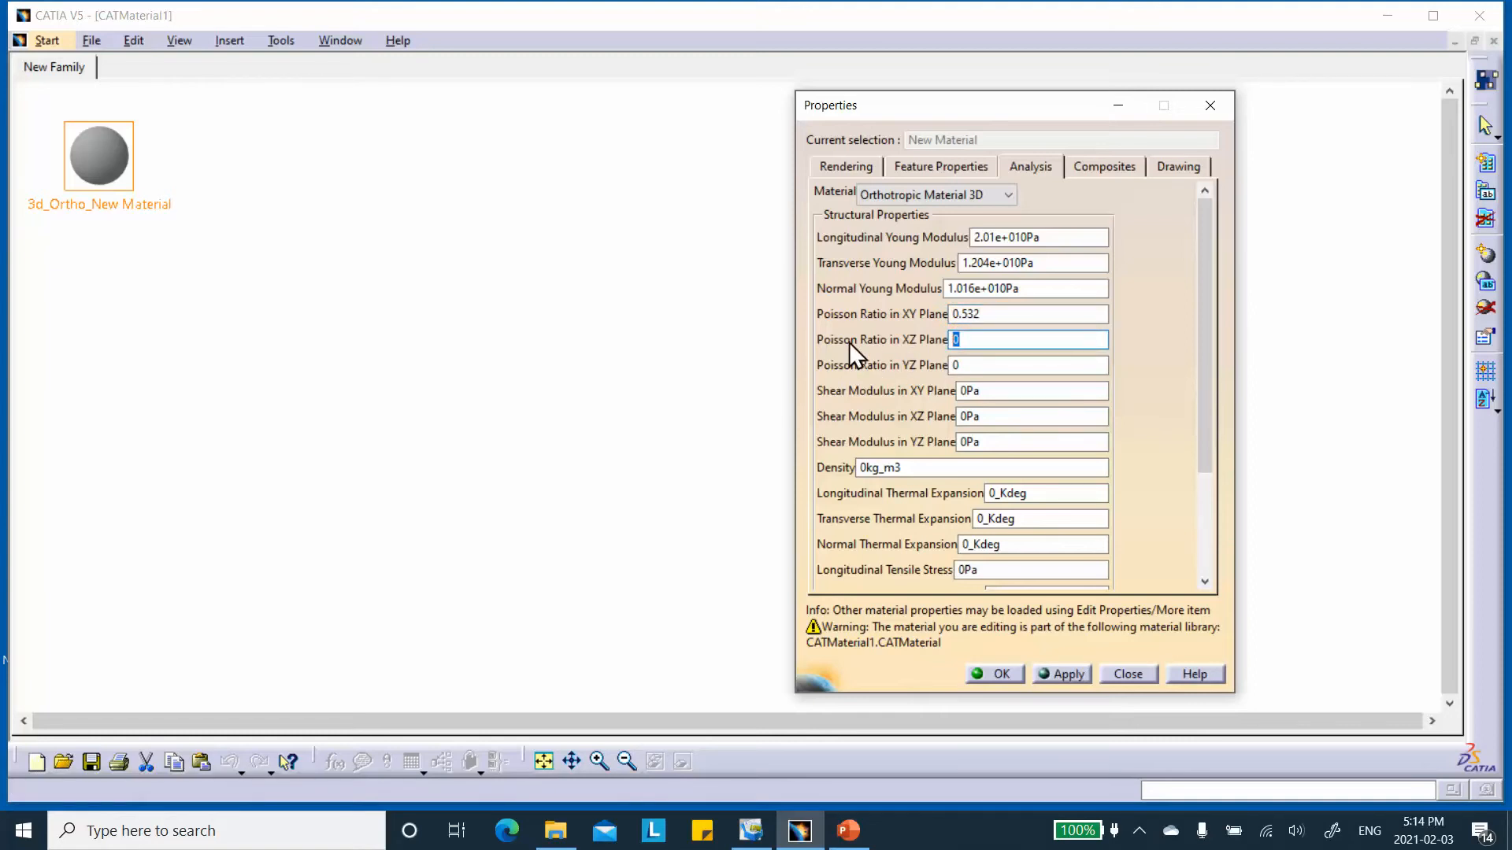
text(0.)
drag(983, 370, 916, 385)
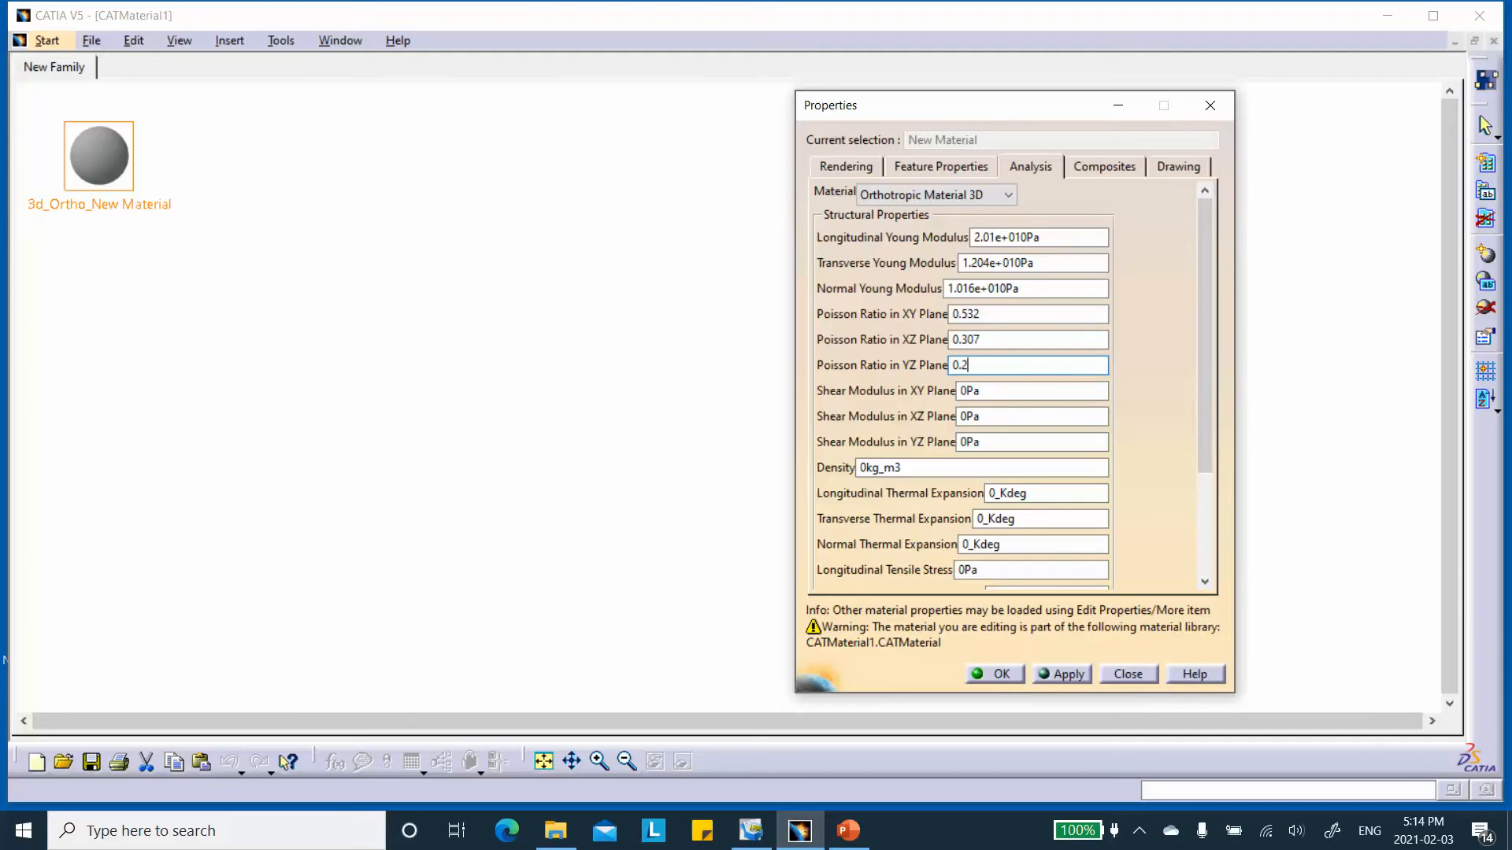
click(985, 383)
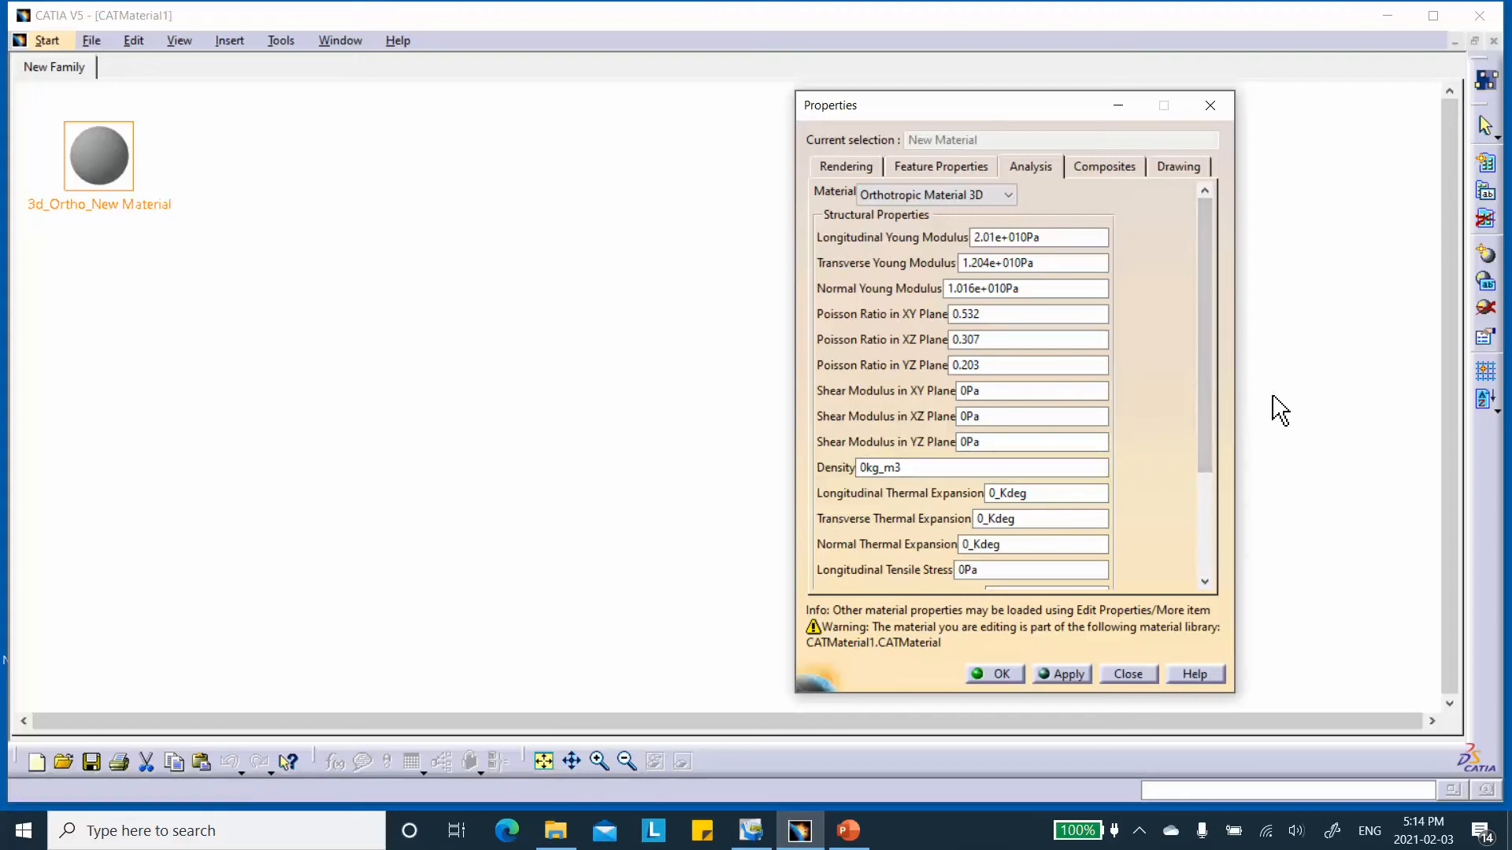
Set the shear moduli to 8.237 GPa in XY, 3.34 GPa in XZ and 3.373 GPa in YZ, and confirm the material properties.
double_click(996, 388)
text(8.237G)
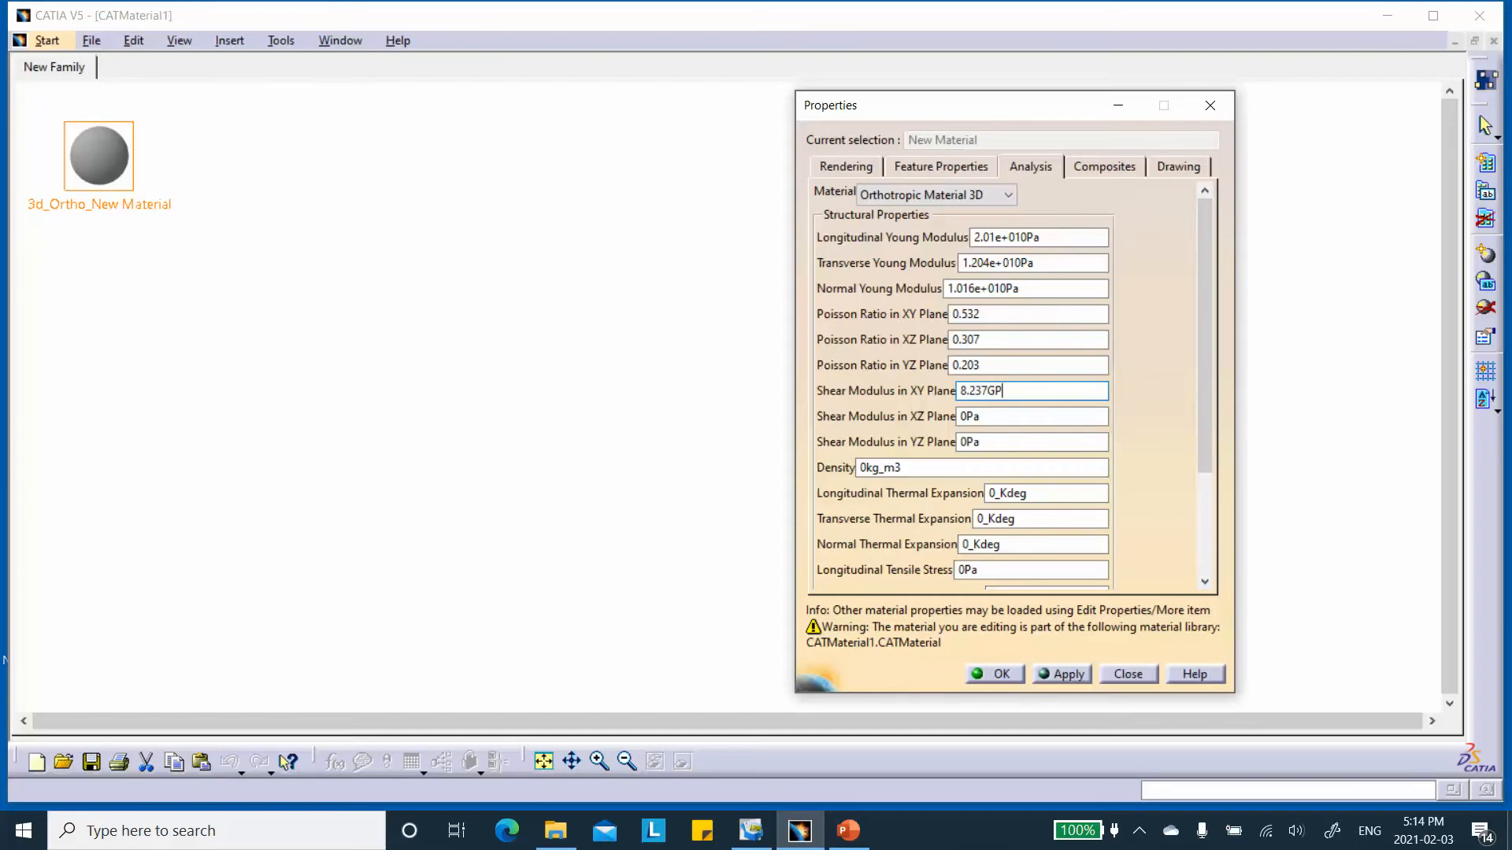
double_click(990, 415)
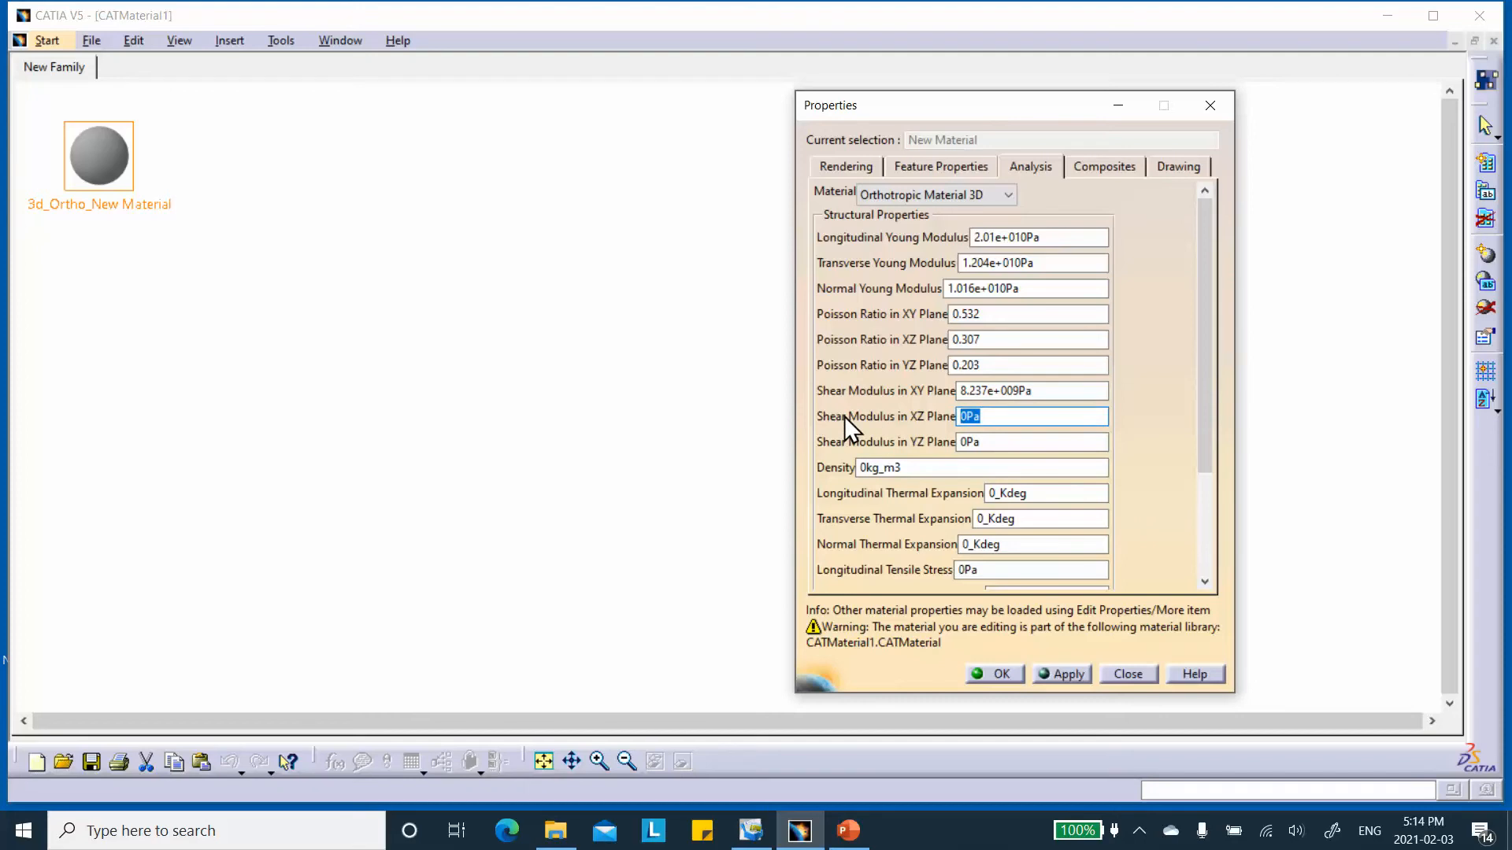
text(3)
click(985, 442)
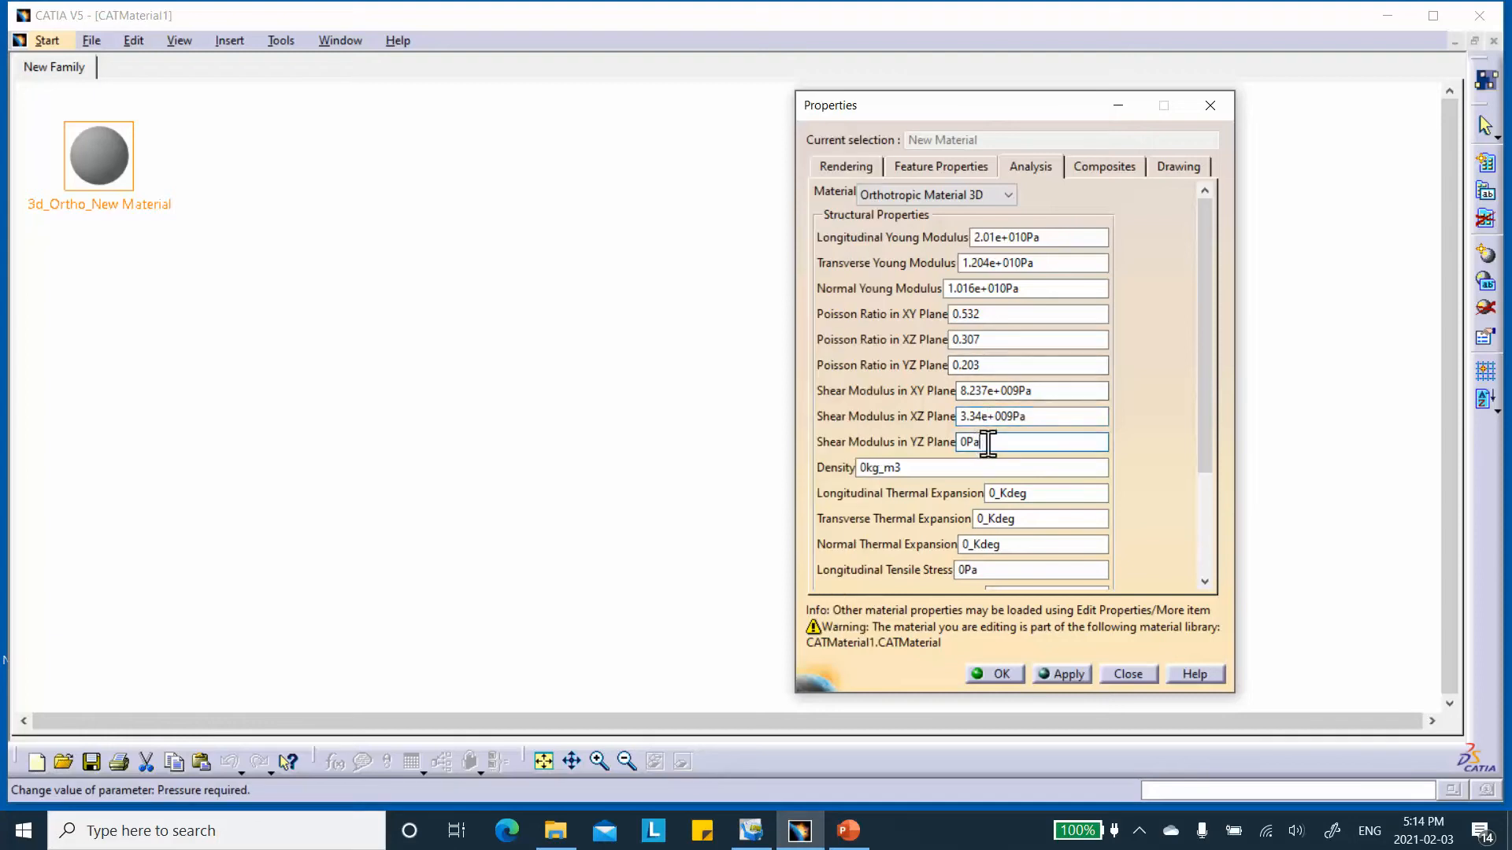
drag(987, 443, 899, 464)
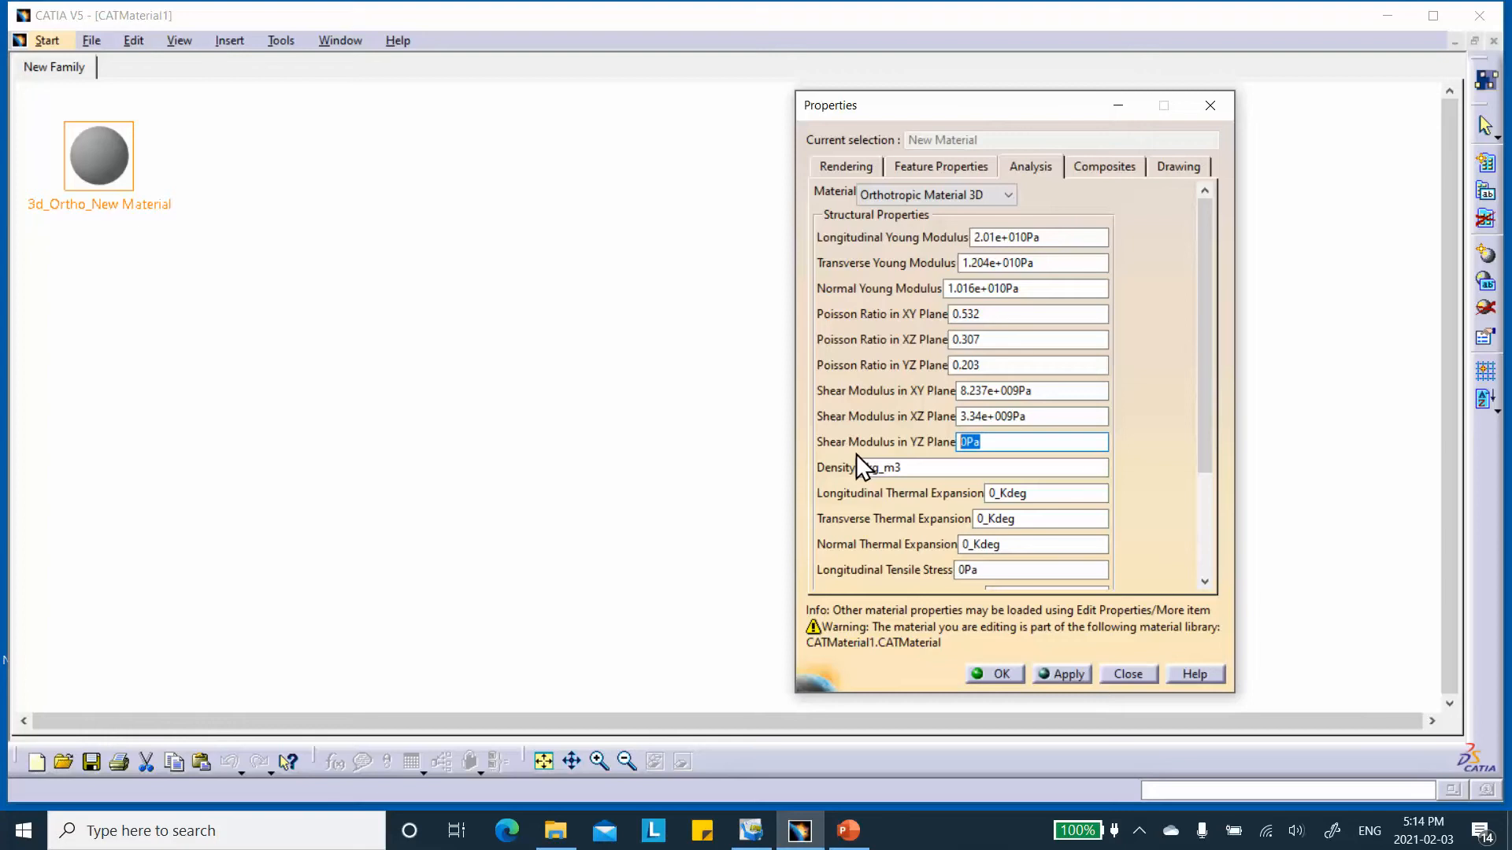
text(3.373e+009)
click(1082, 494)
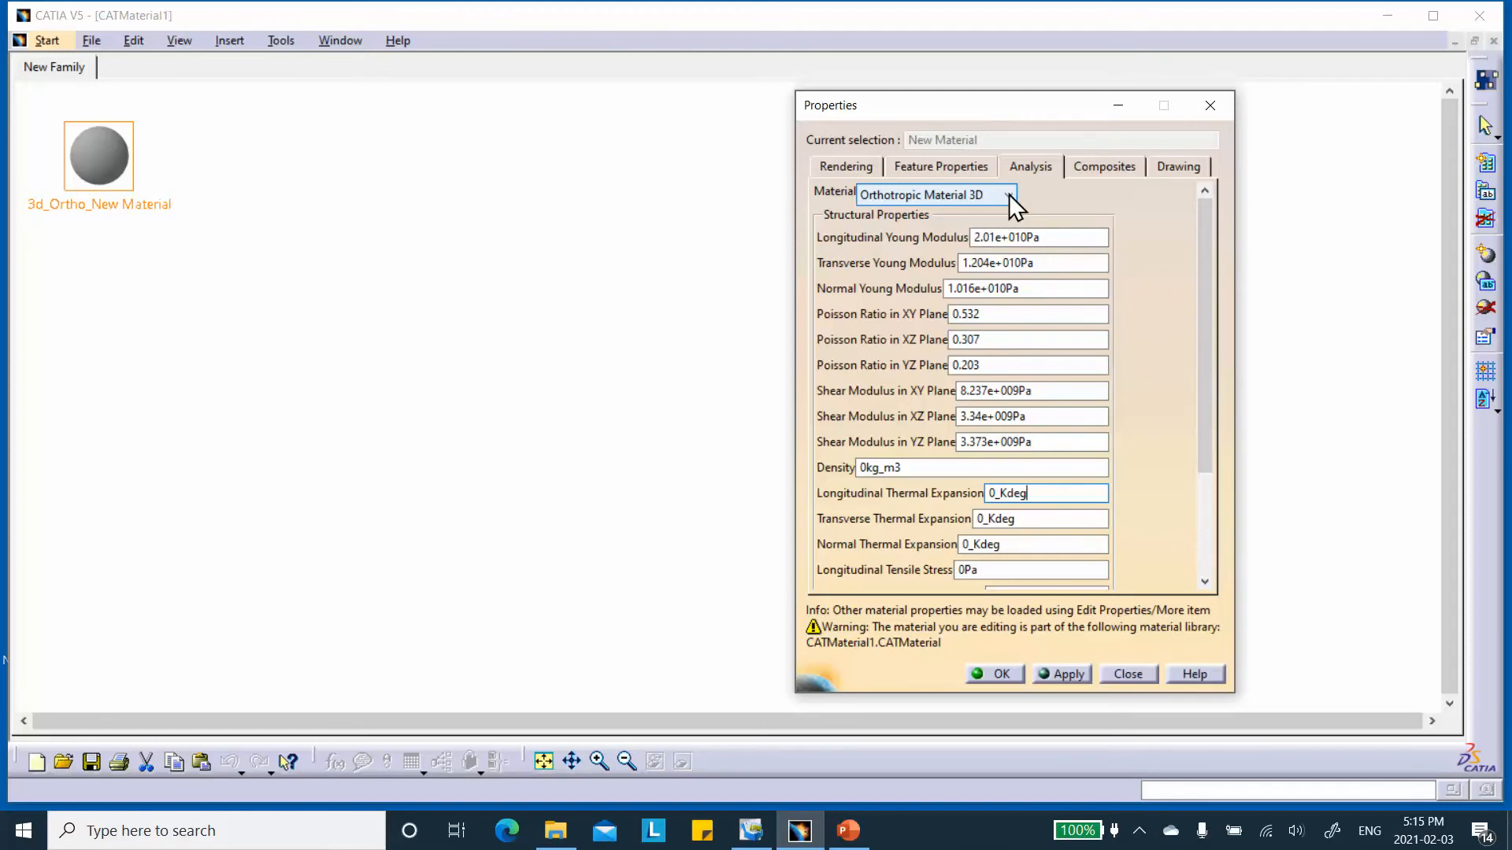
click(1055, 674)
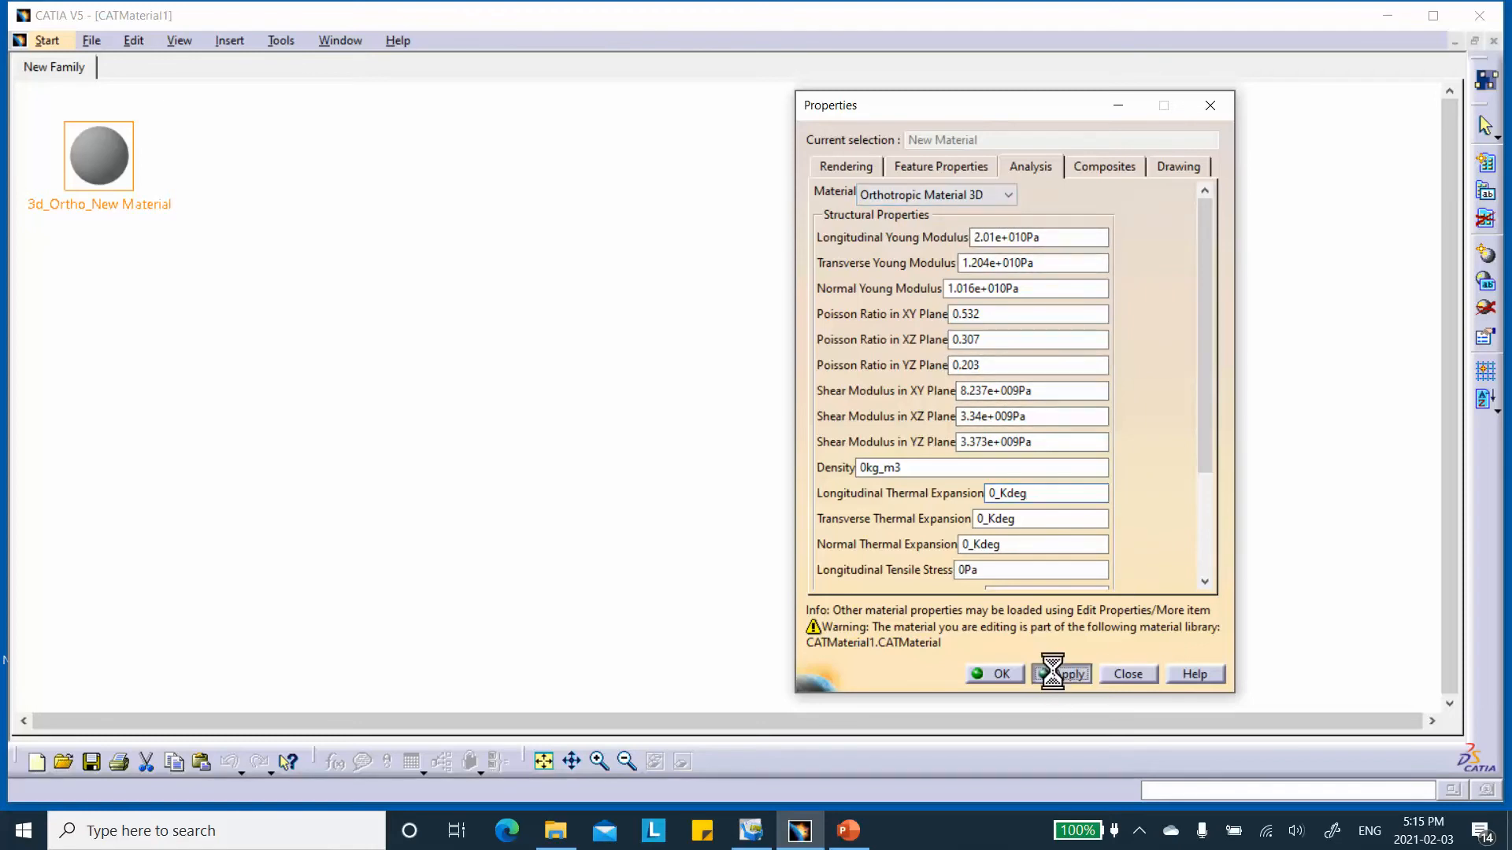
click(1005, 670)
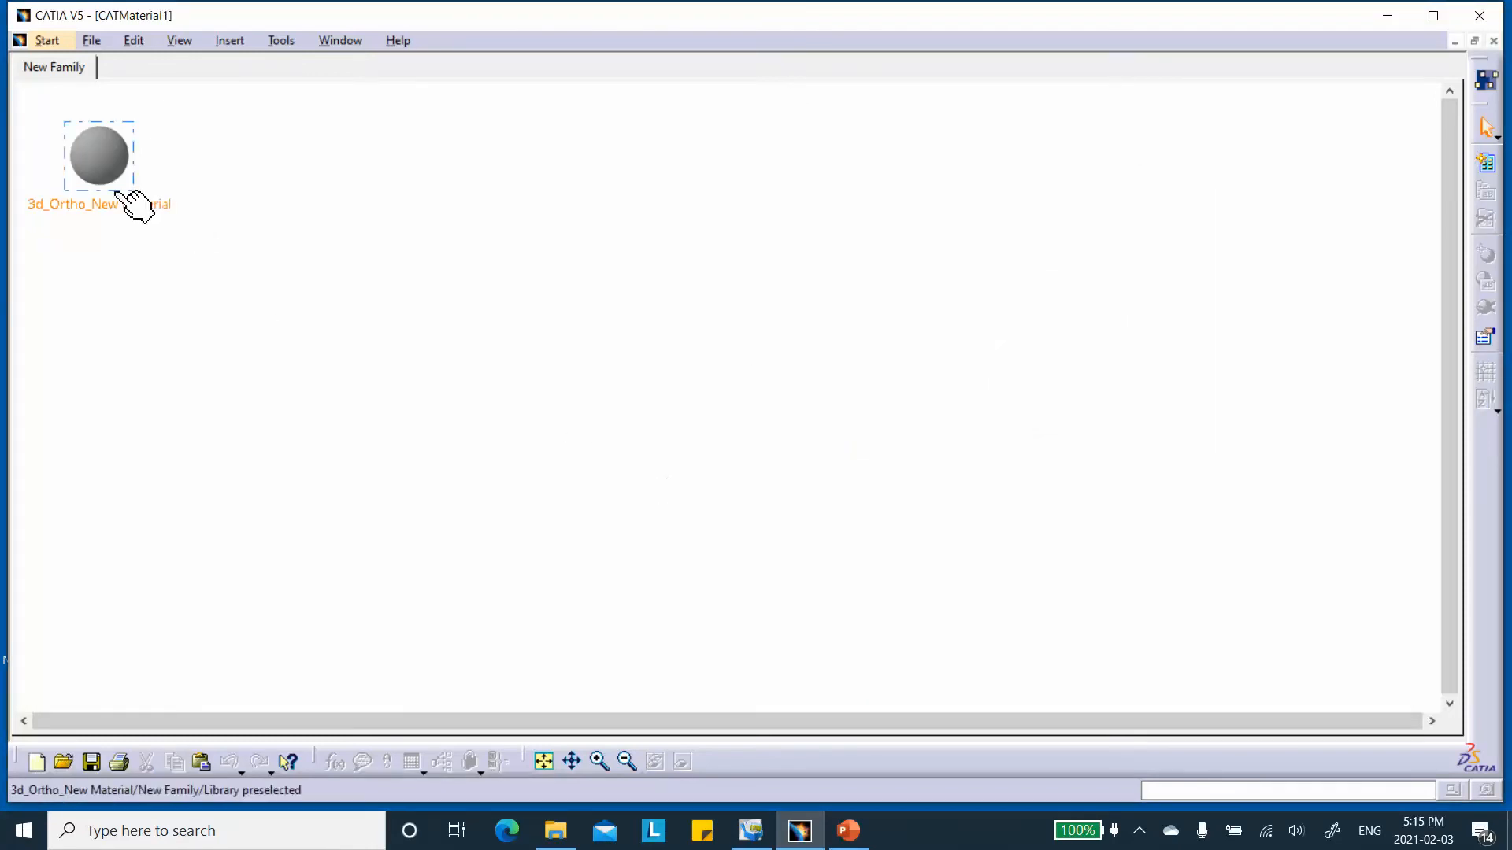
Reopen the material's properties and check its composite and analysis values.
double_click(119, 192)
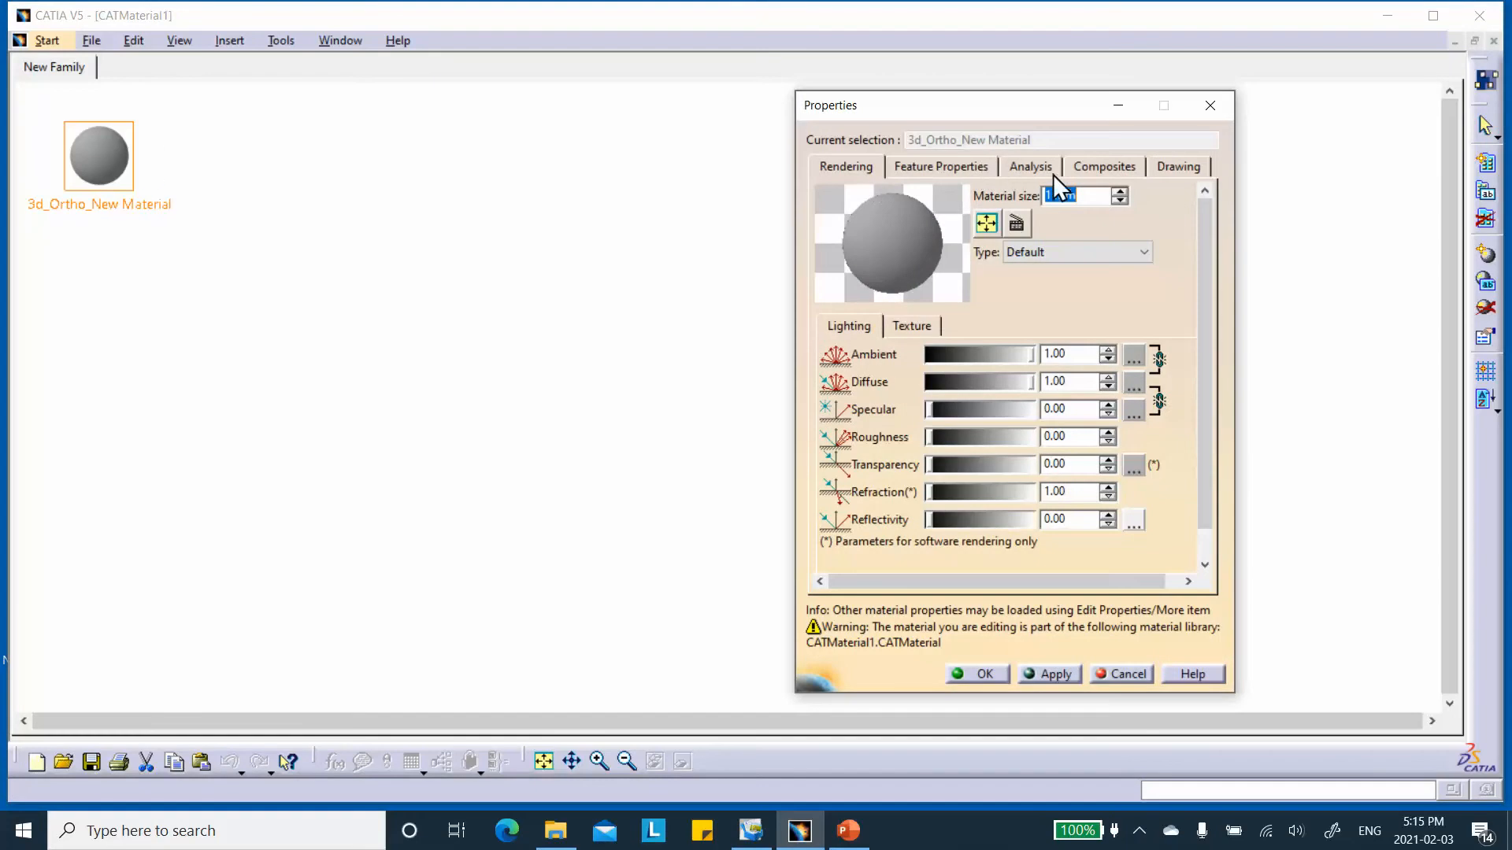
click(1106, 168)
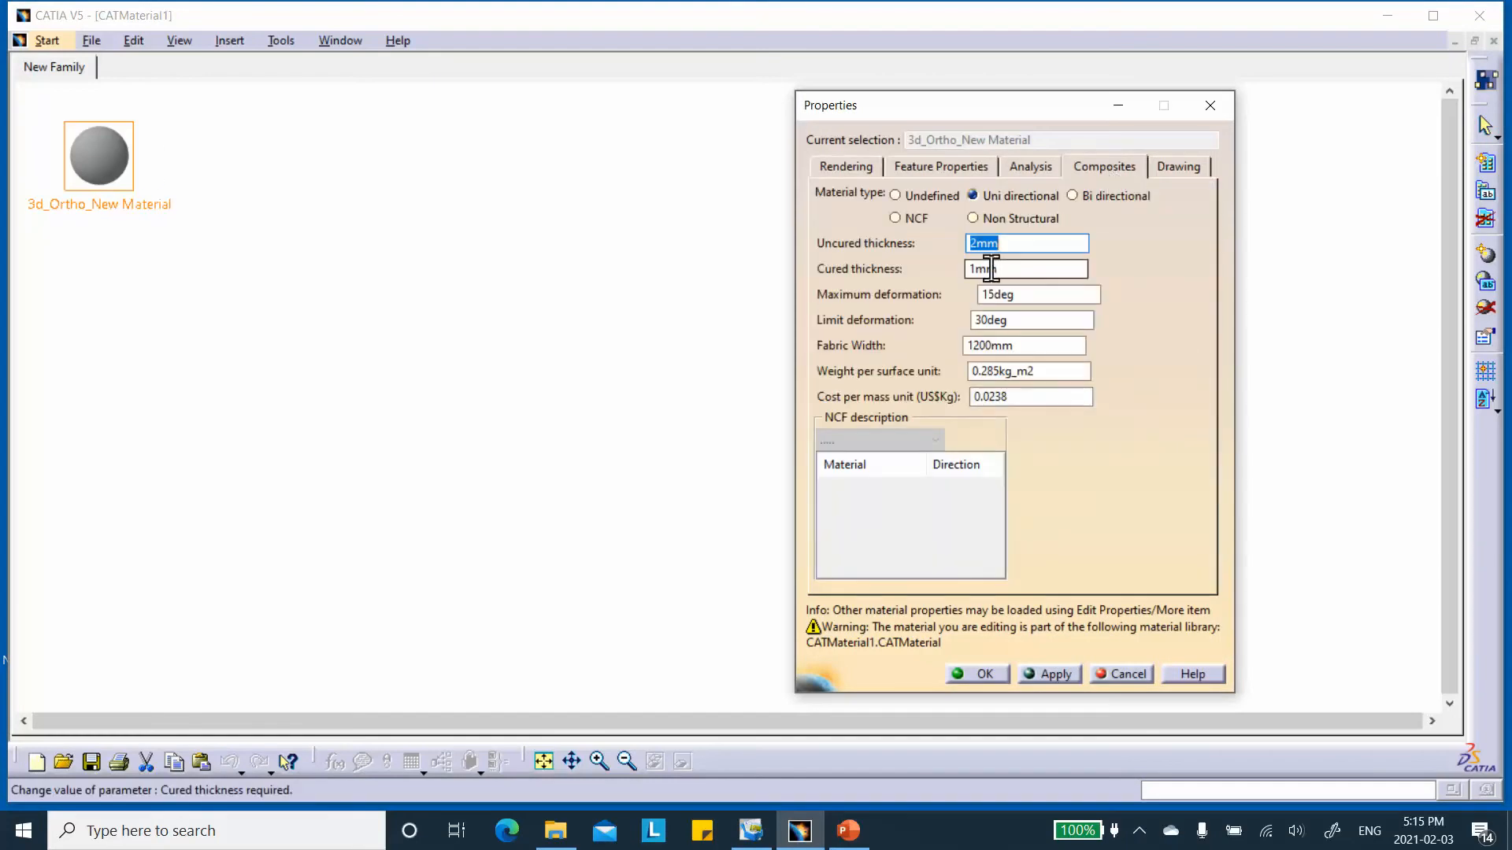
click(1028, 166)
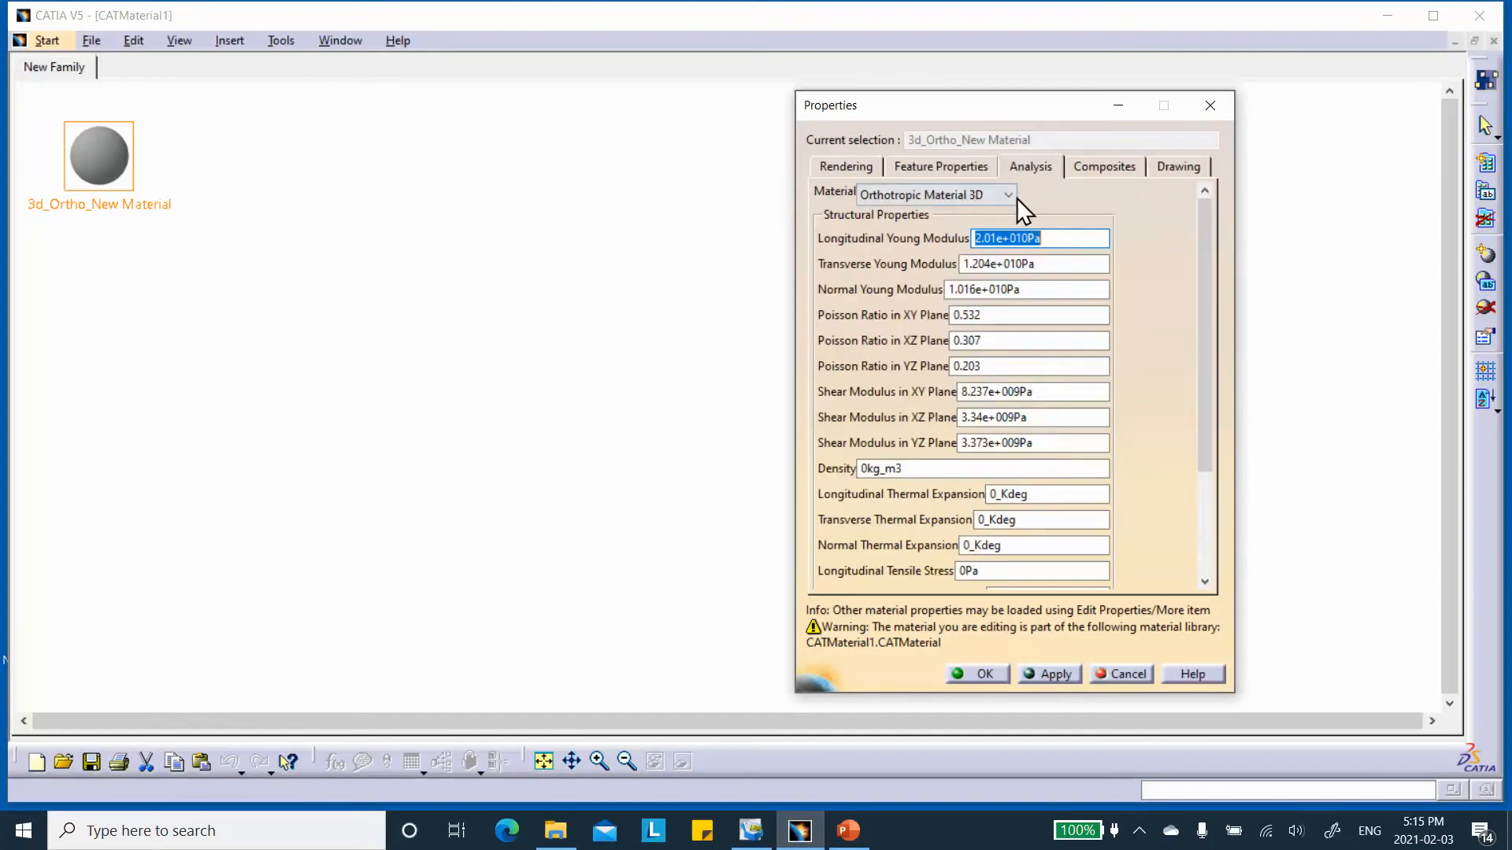
click(980, 673)
Start saving the material library and browse to the Desktop folder Video_2D_3D_Ortho\3D_Orthotropic_with_shells.
click(92, 762)
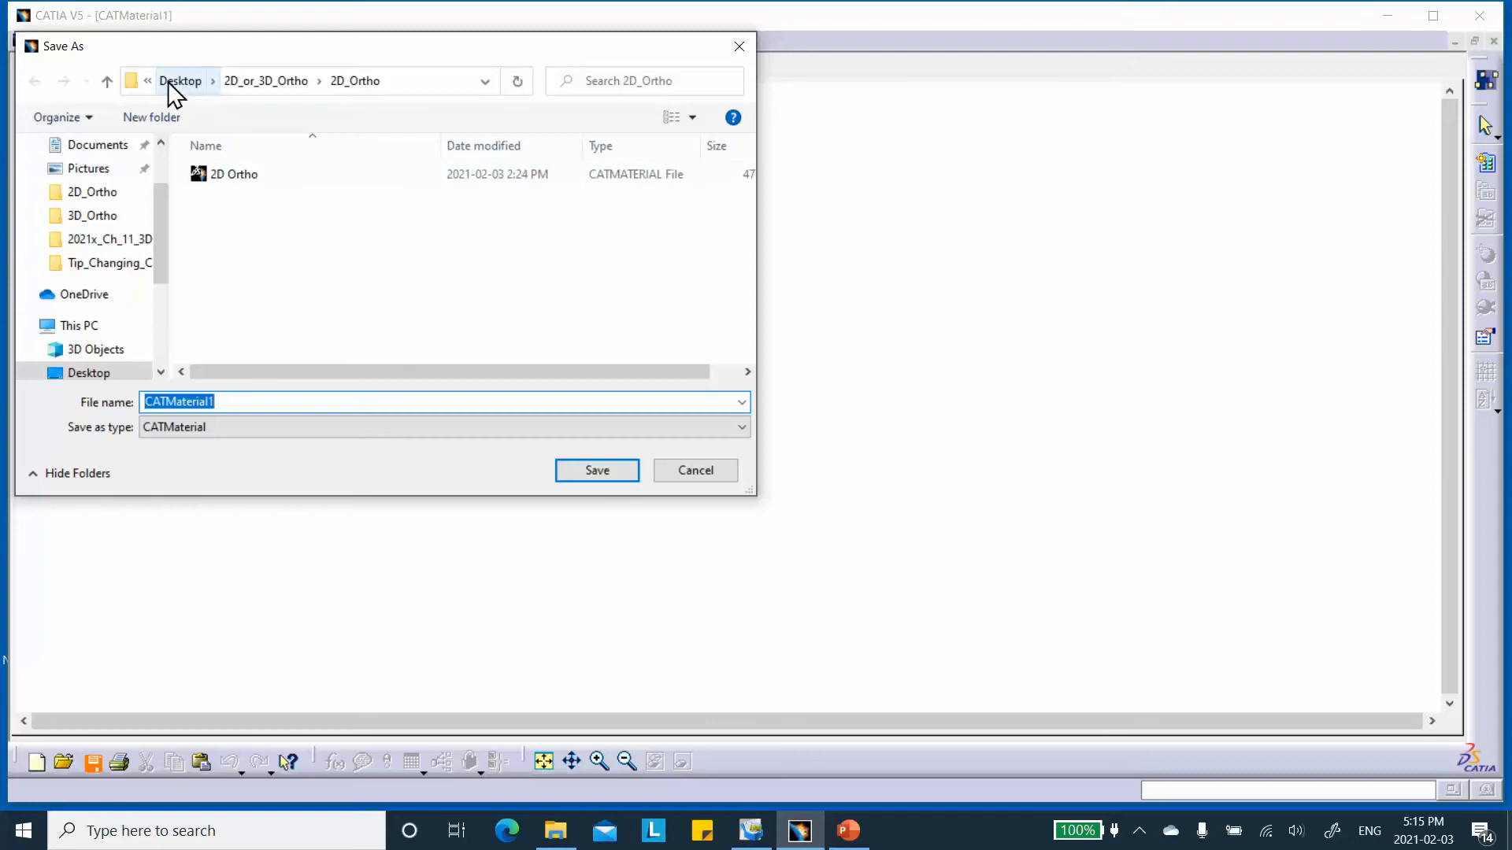
click(106, 82)
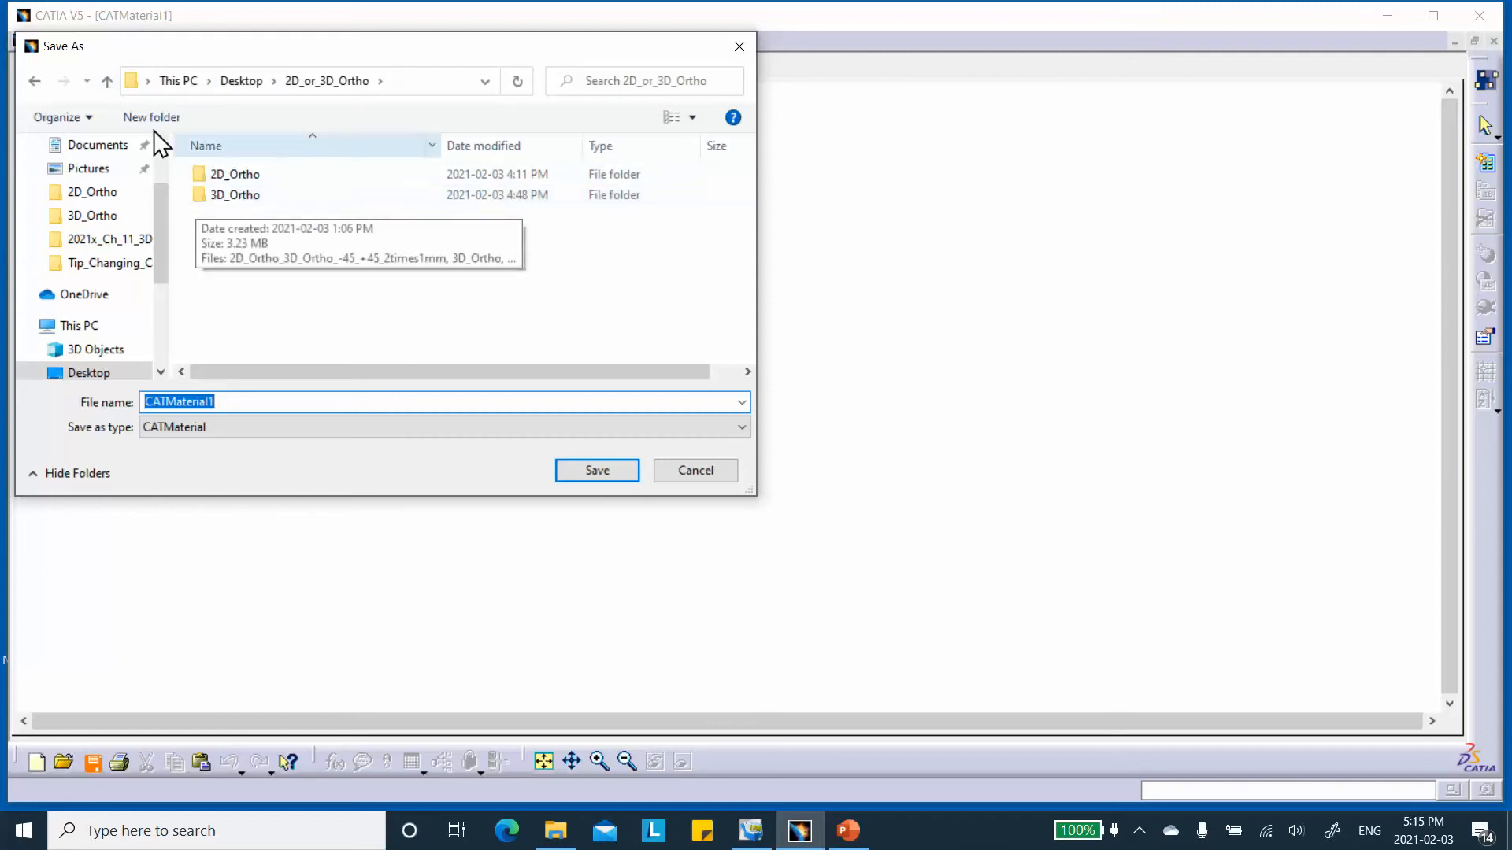
click(107, 82)
scroll(314, 297, down, 4)
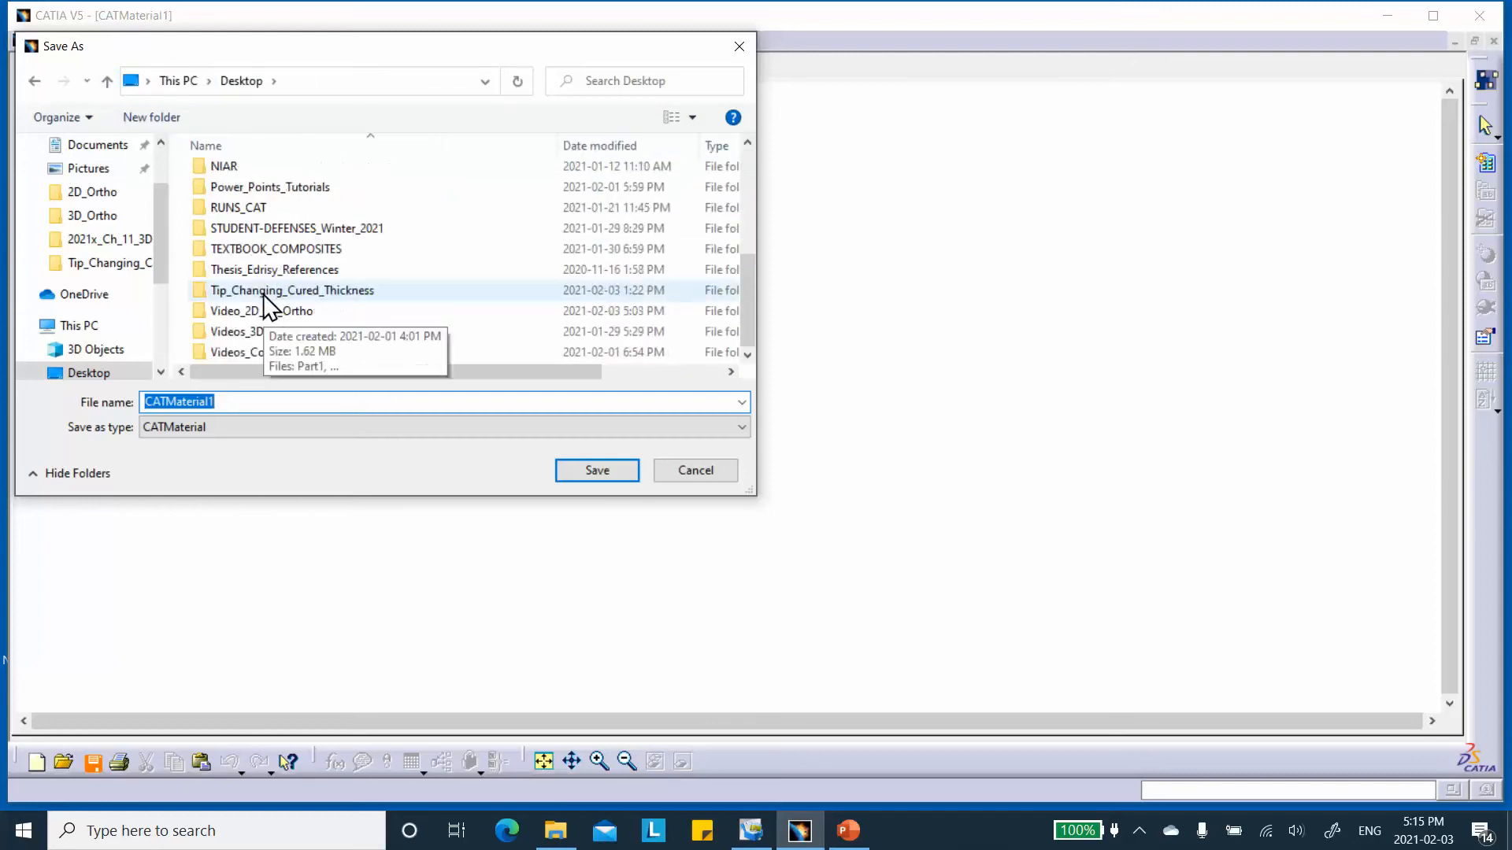
click(233, 332)
double_click(247, 312)
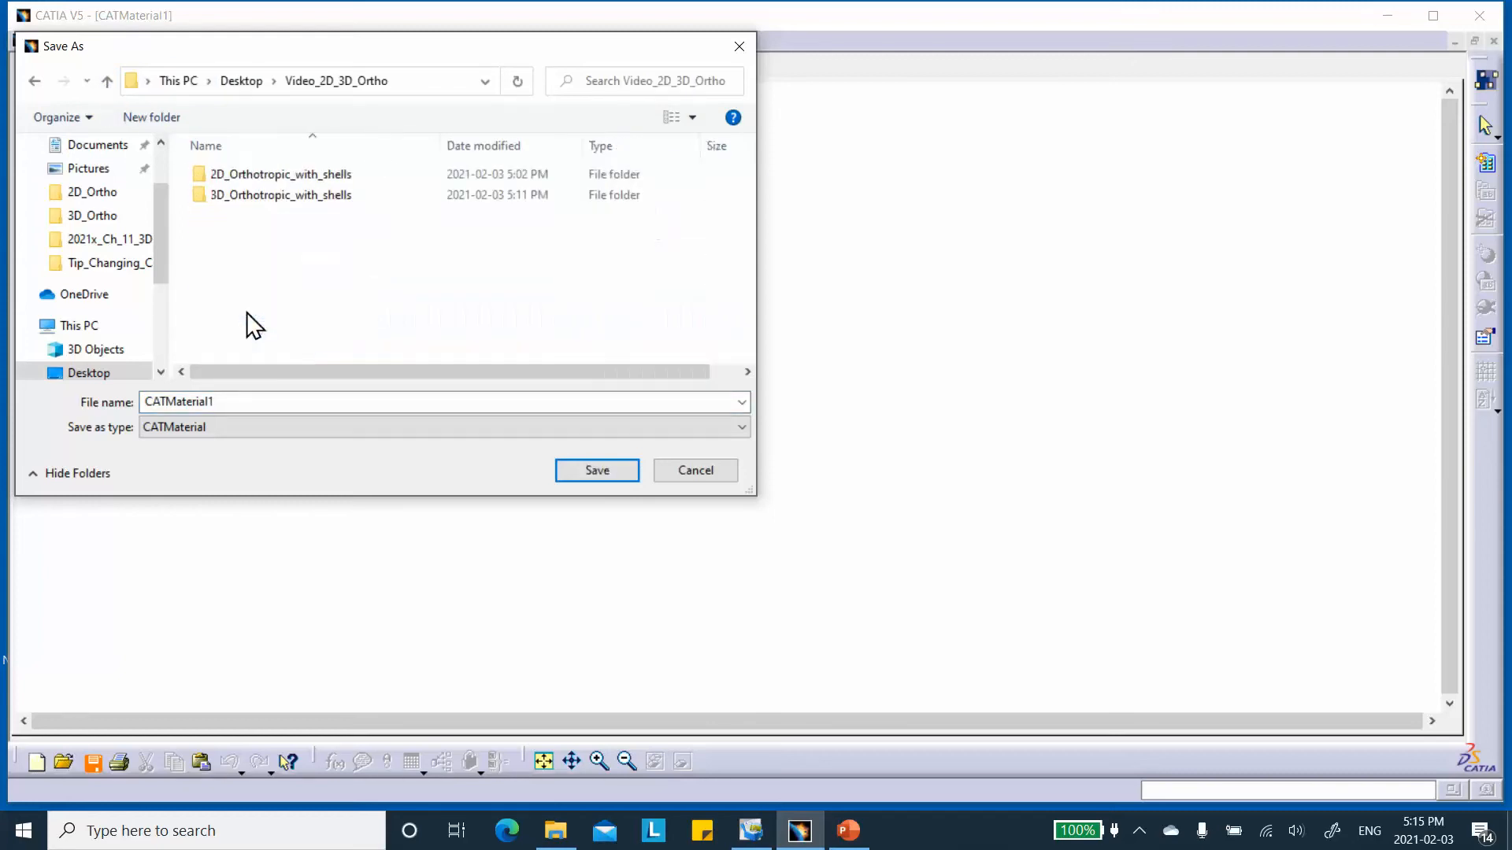
double_click(280, 195)
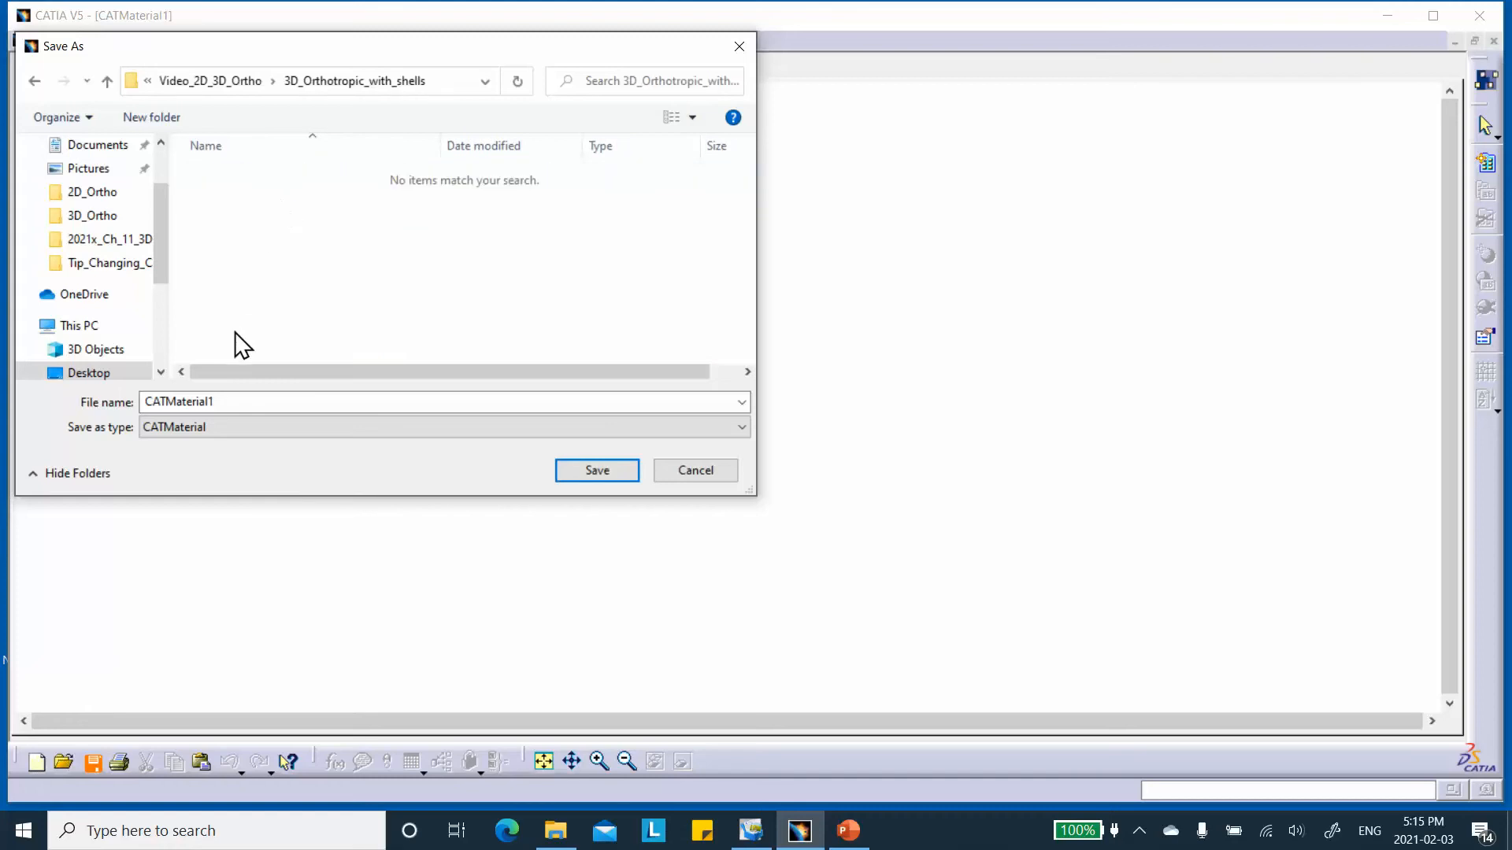
Name the material library file 3D_Ortho_CATMaterial1 and save it.
click(150, 401)
click(144, 402)
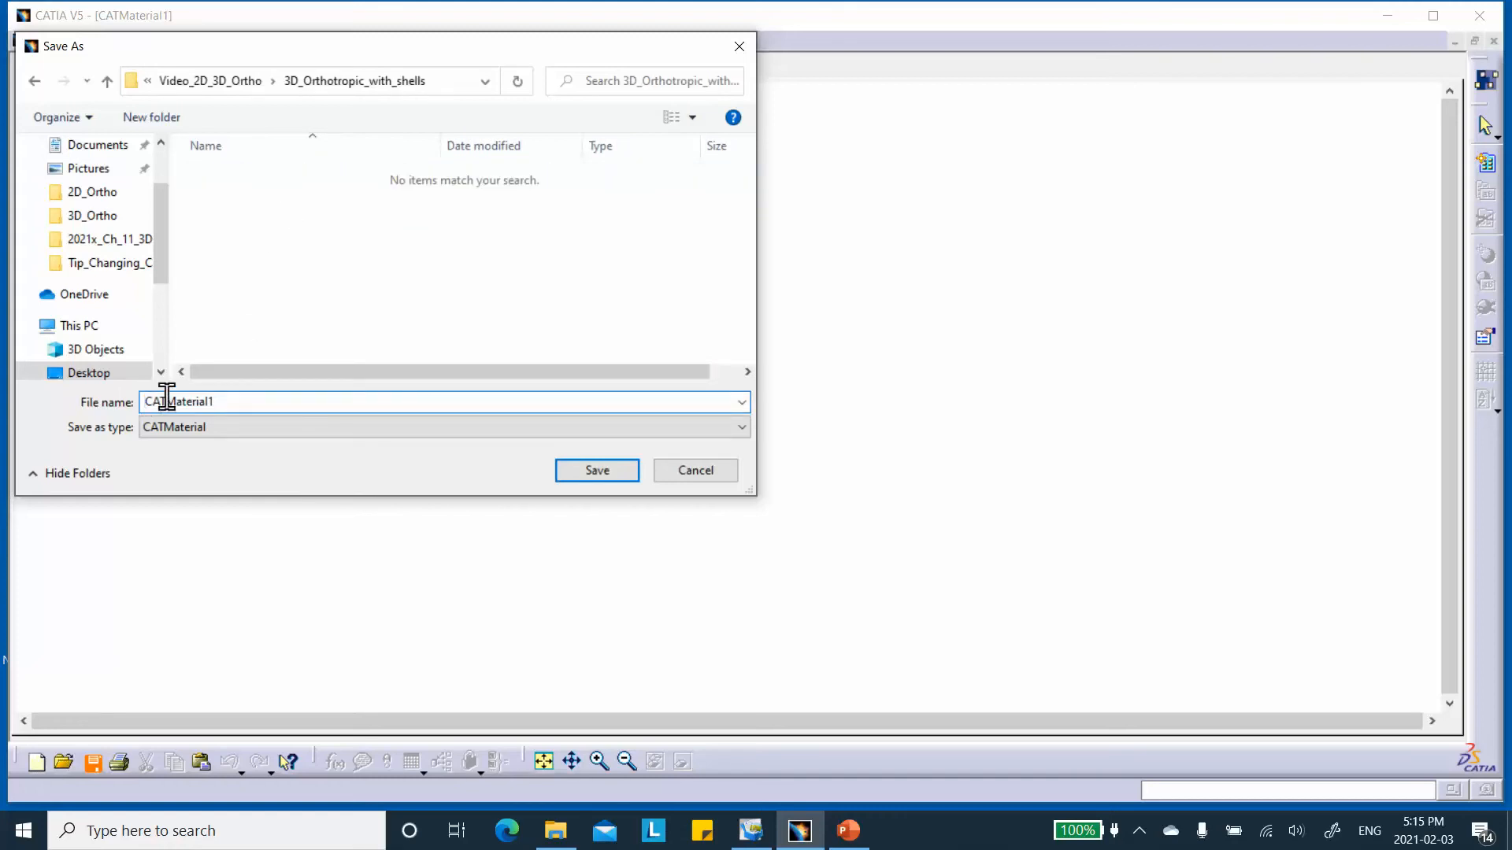
text(3D_Ortho_)
click(597, 470)
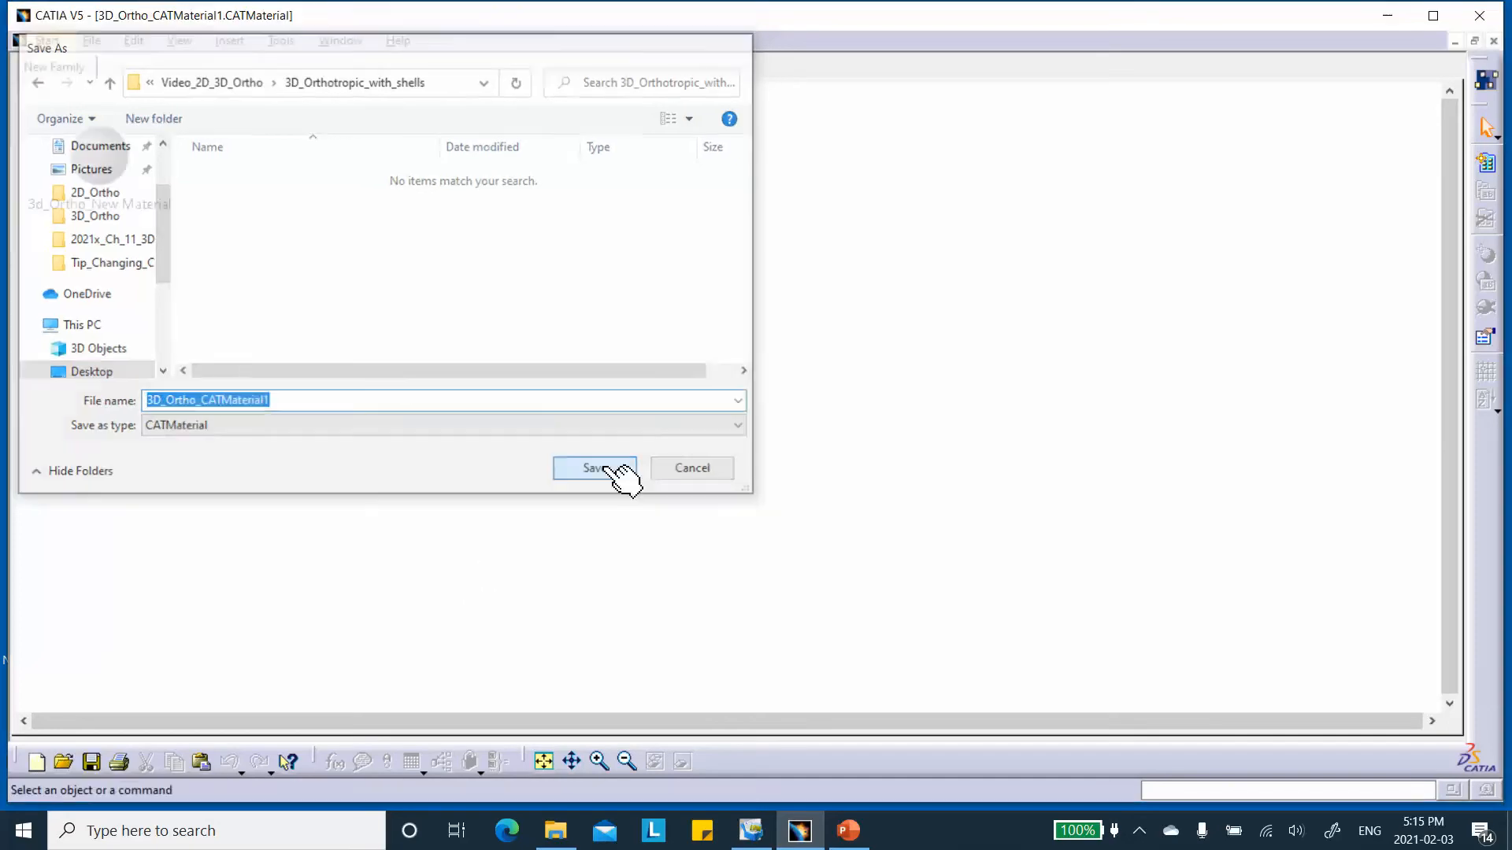
Close the material library and check the 3D_Orthotropic_with_shells folder in File Explorer for the saved file.
click(1493, 41)
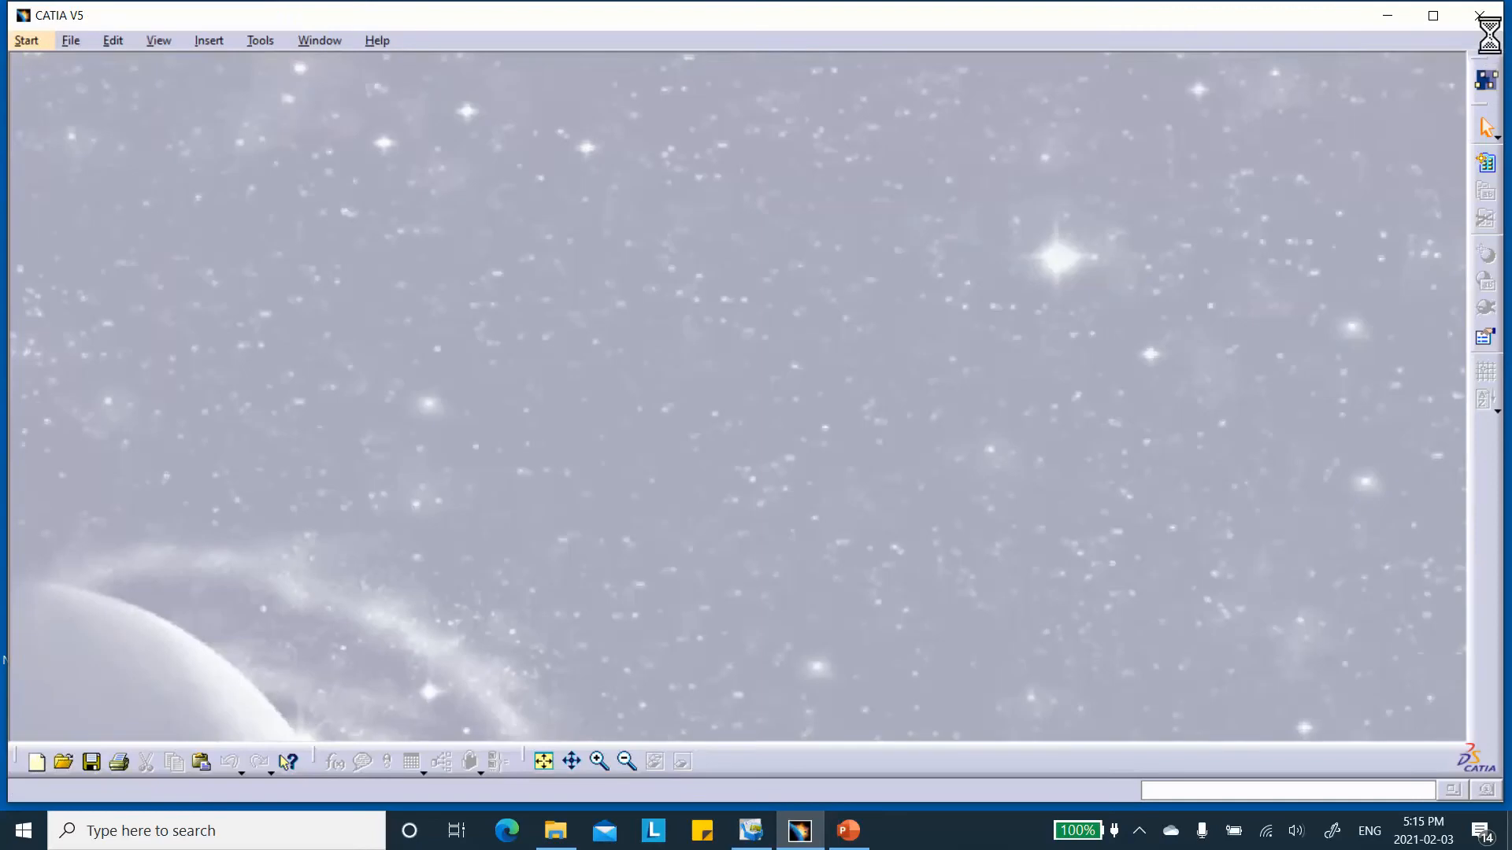
click(1387, 16)
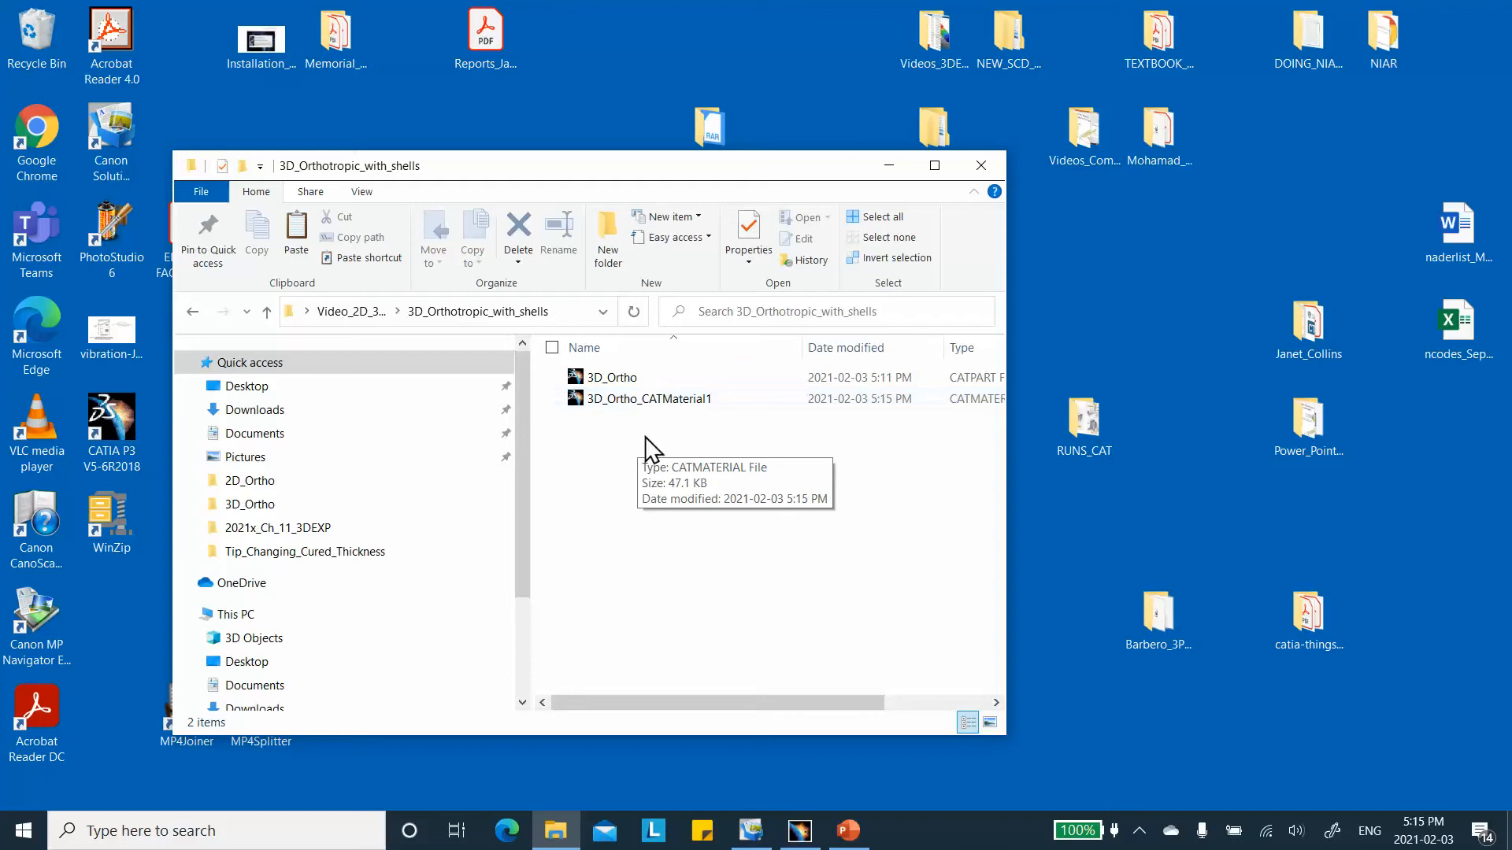
Switch to CATIA V5 and reopen the plate part 3D_Ortho.CATPart.
click(800, 831)
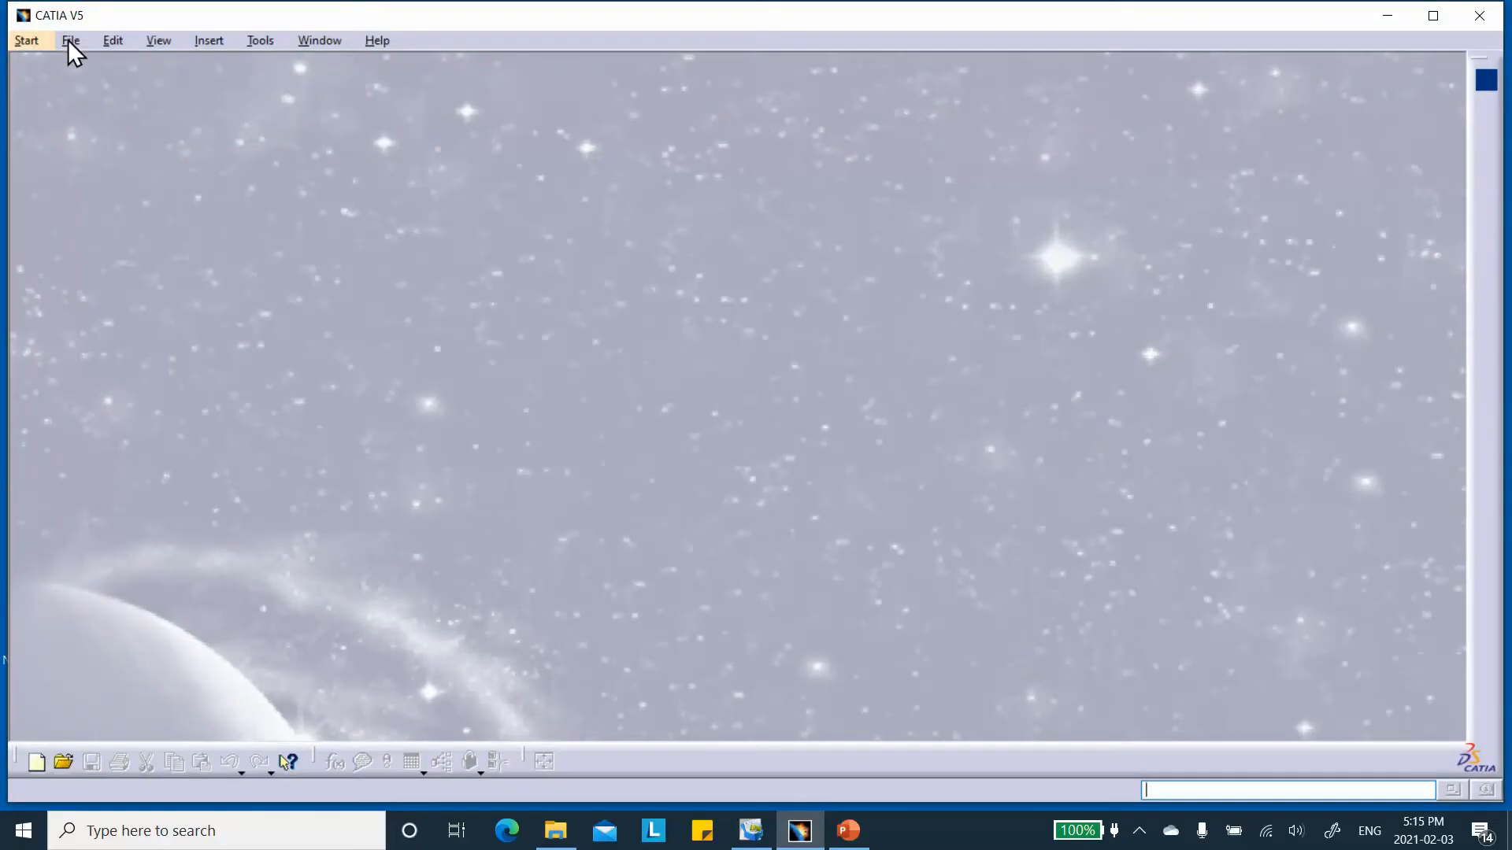
click(70, 39)
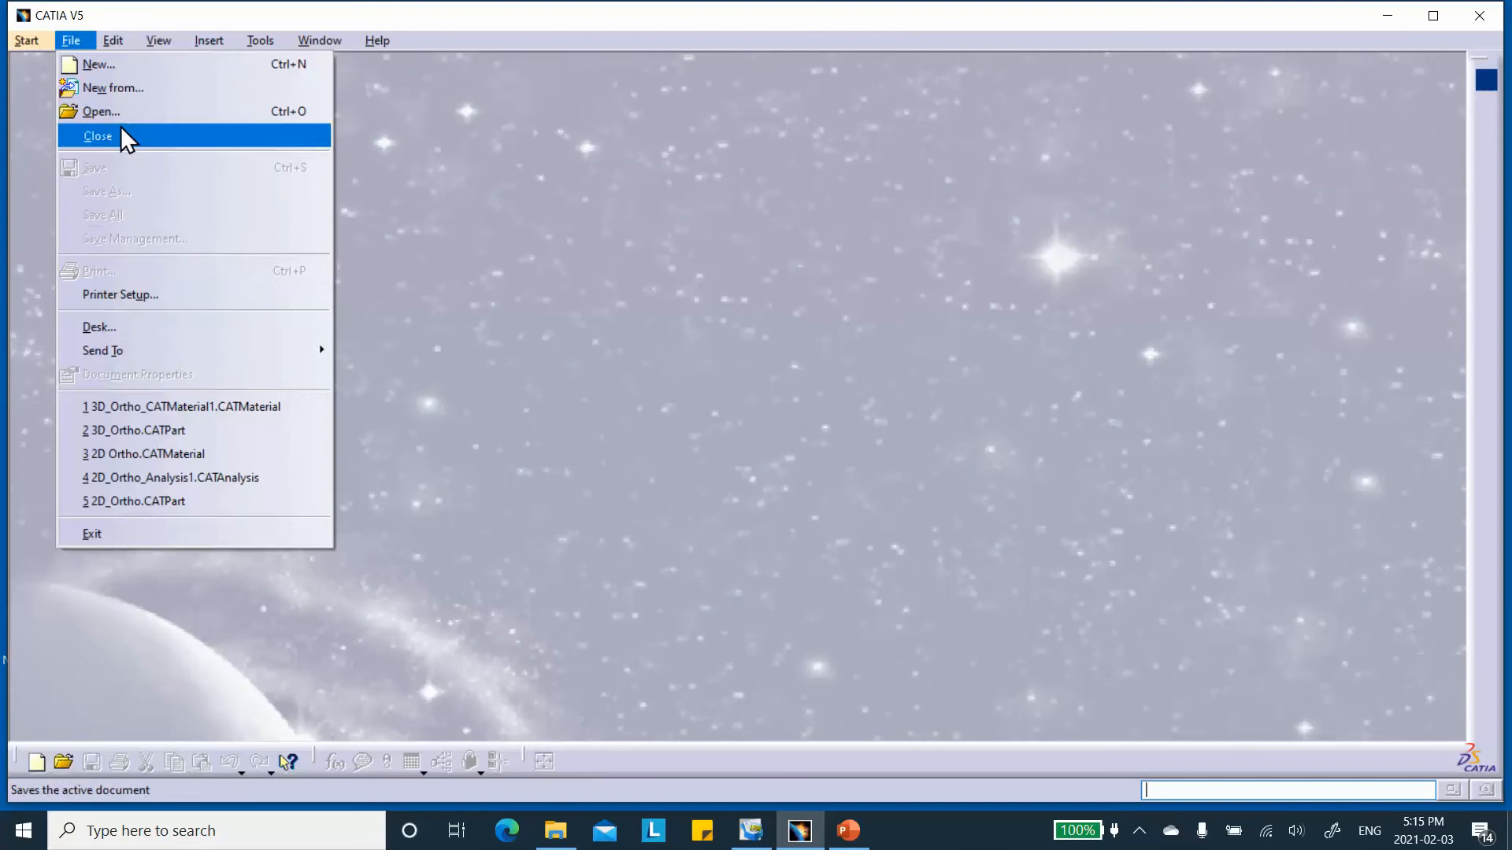
click(162, 433)
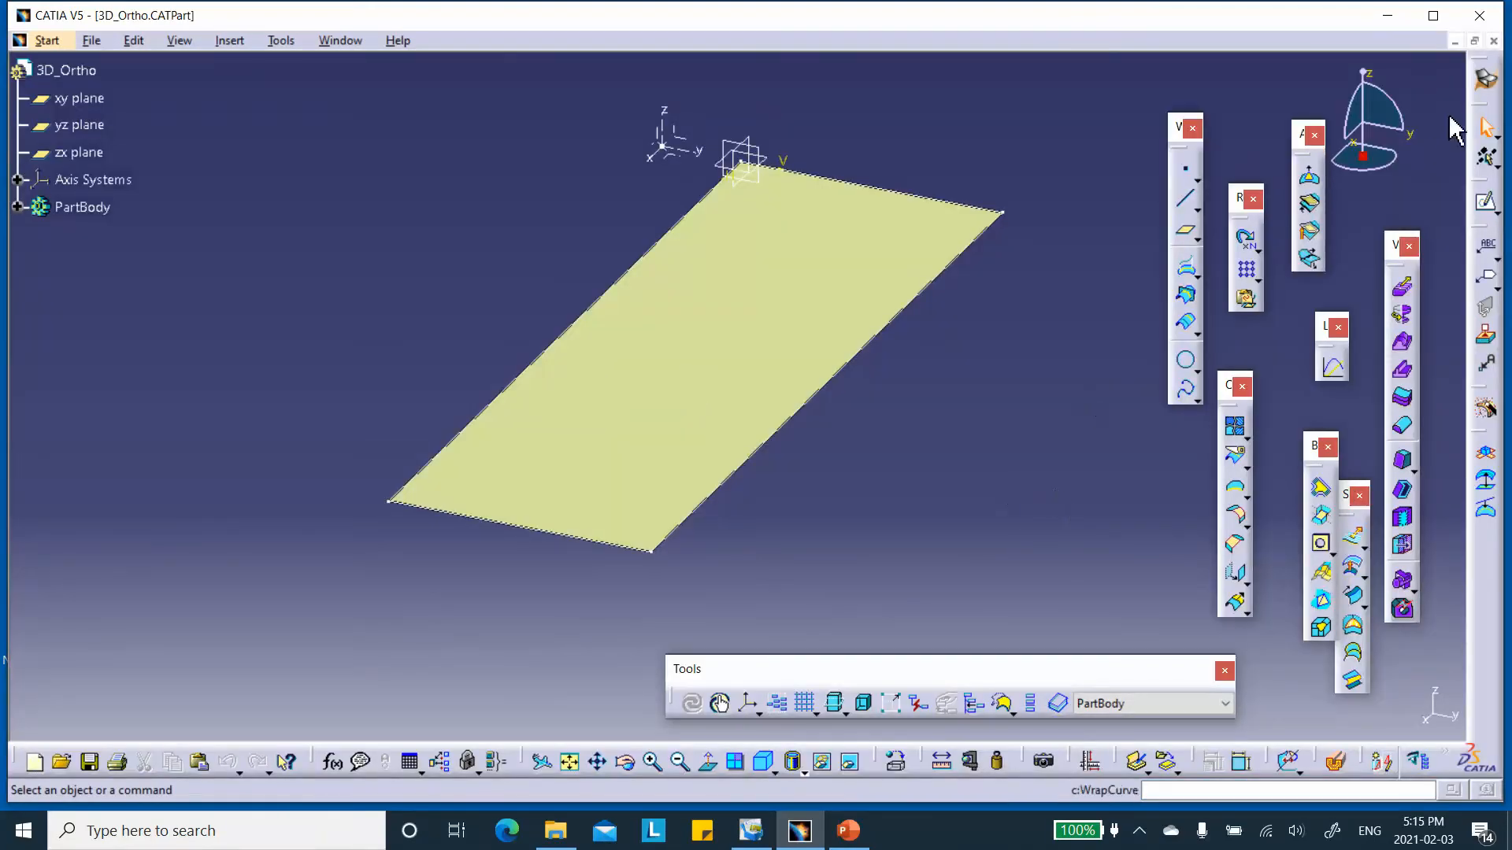
Change to the Composites Design workbench and move the Preliminary Design toolbar clear of the plate.
click(1486, 78)
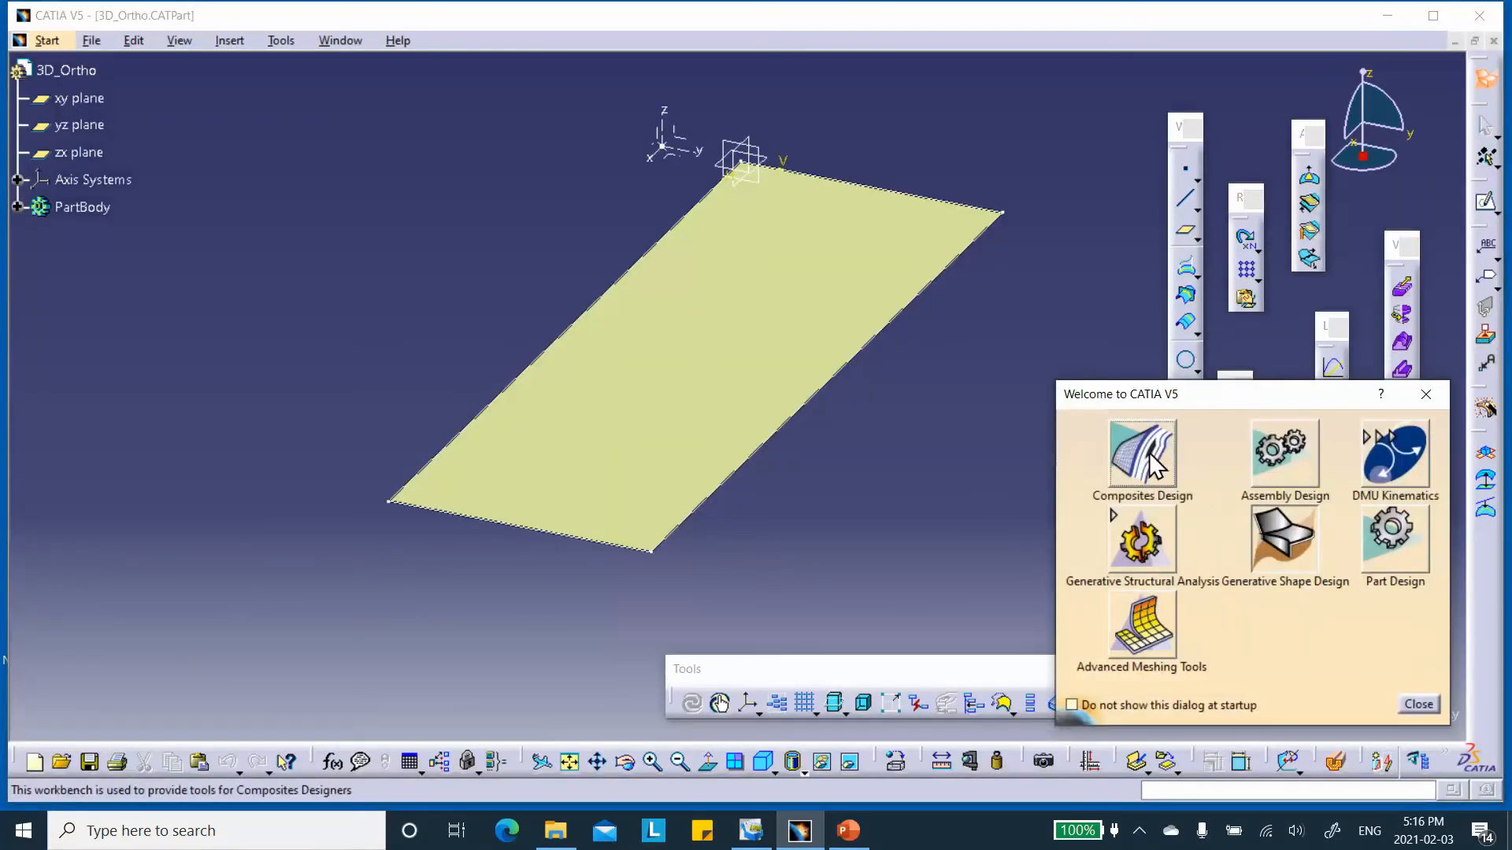
click(1146, 464)
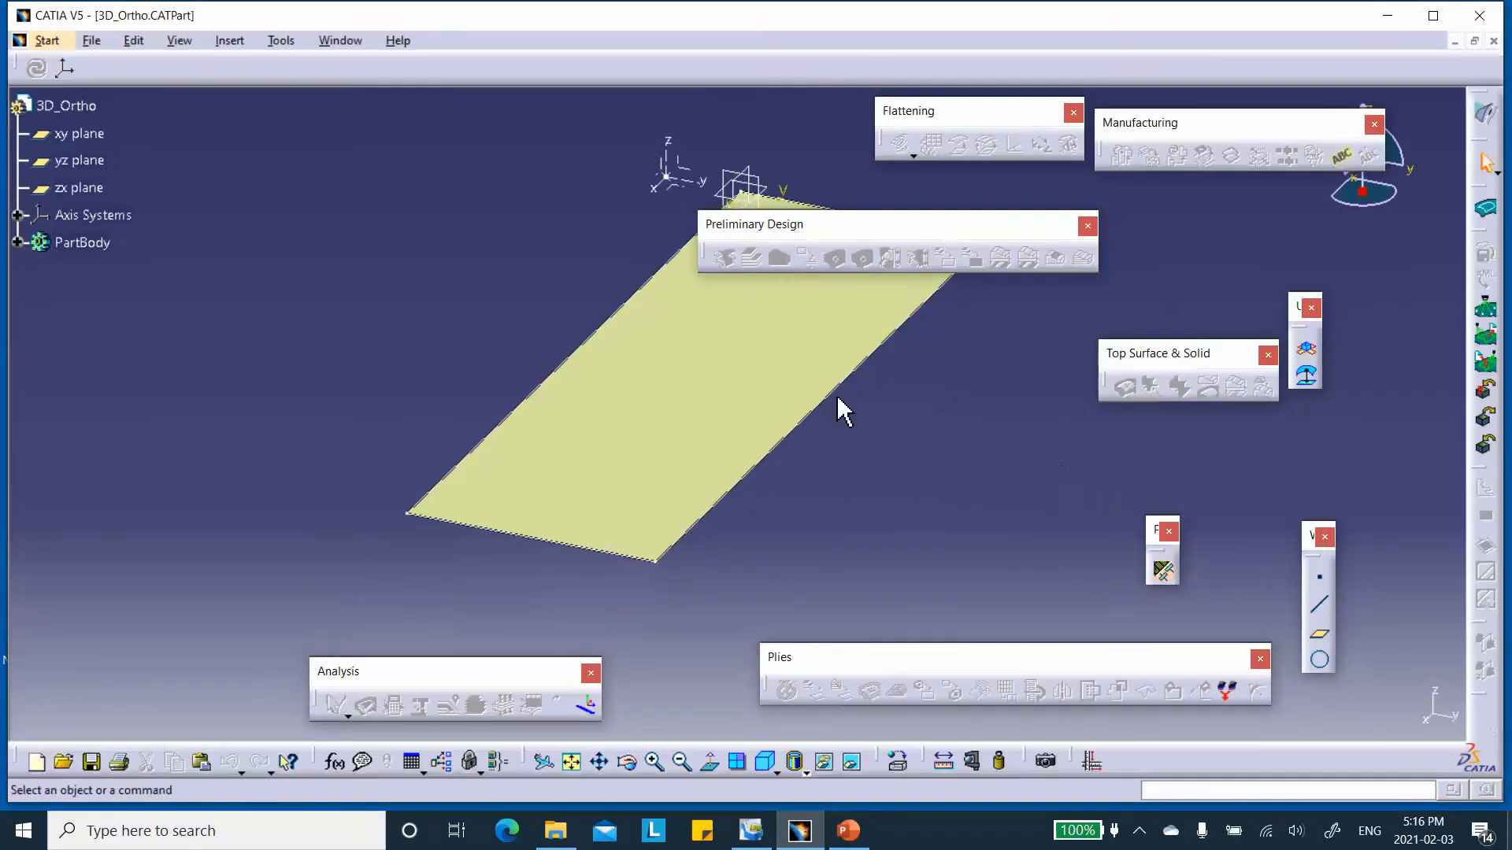
middle_drag(662, 398, 583, 422)
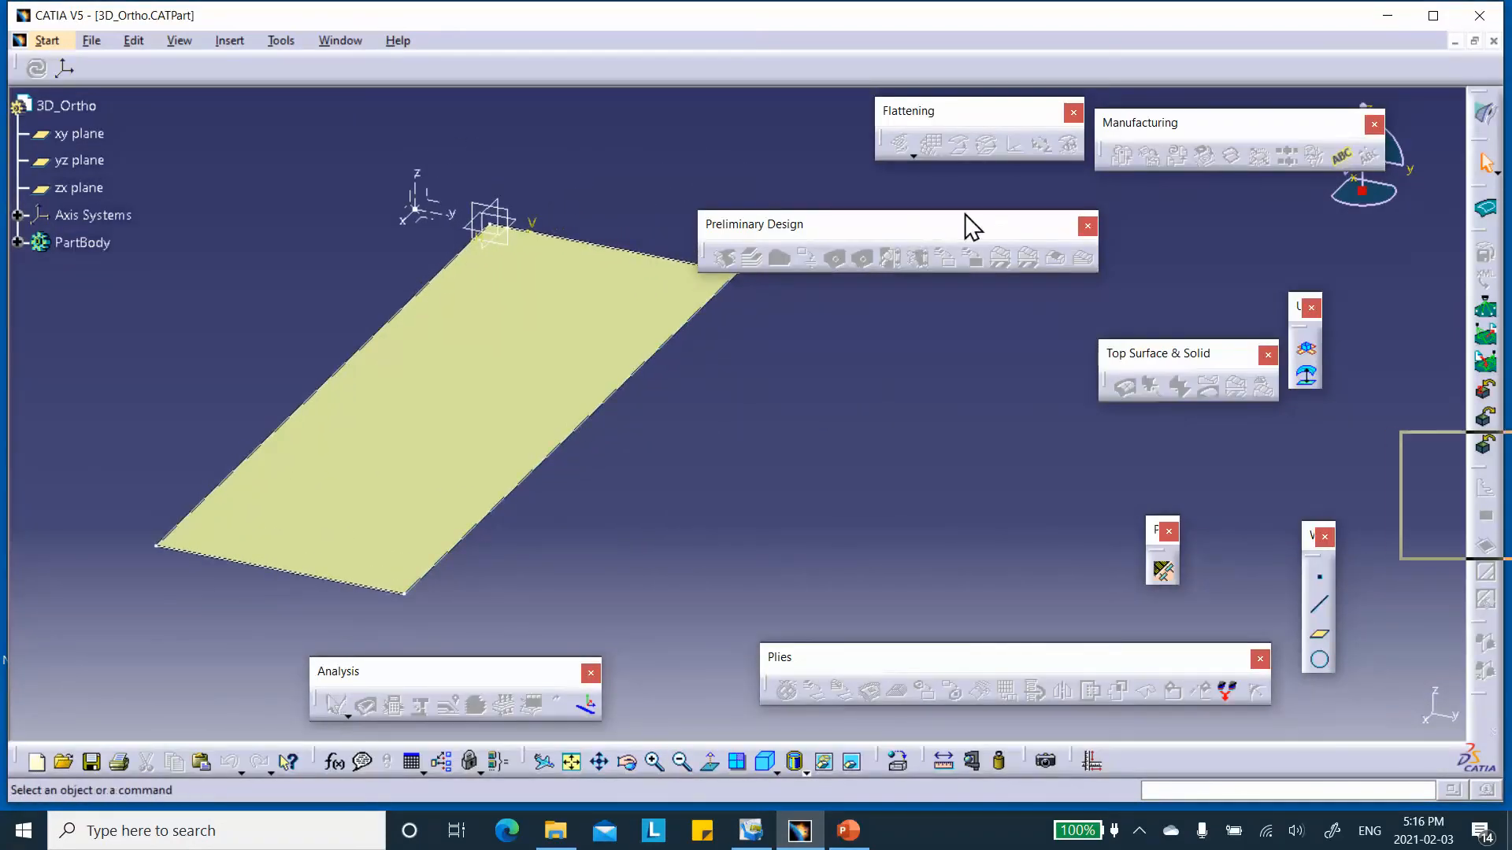
drag(918, 236, 1014, 223)
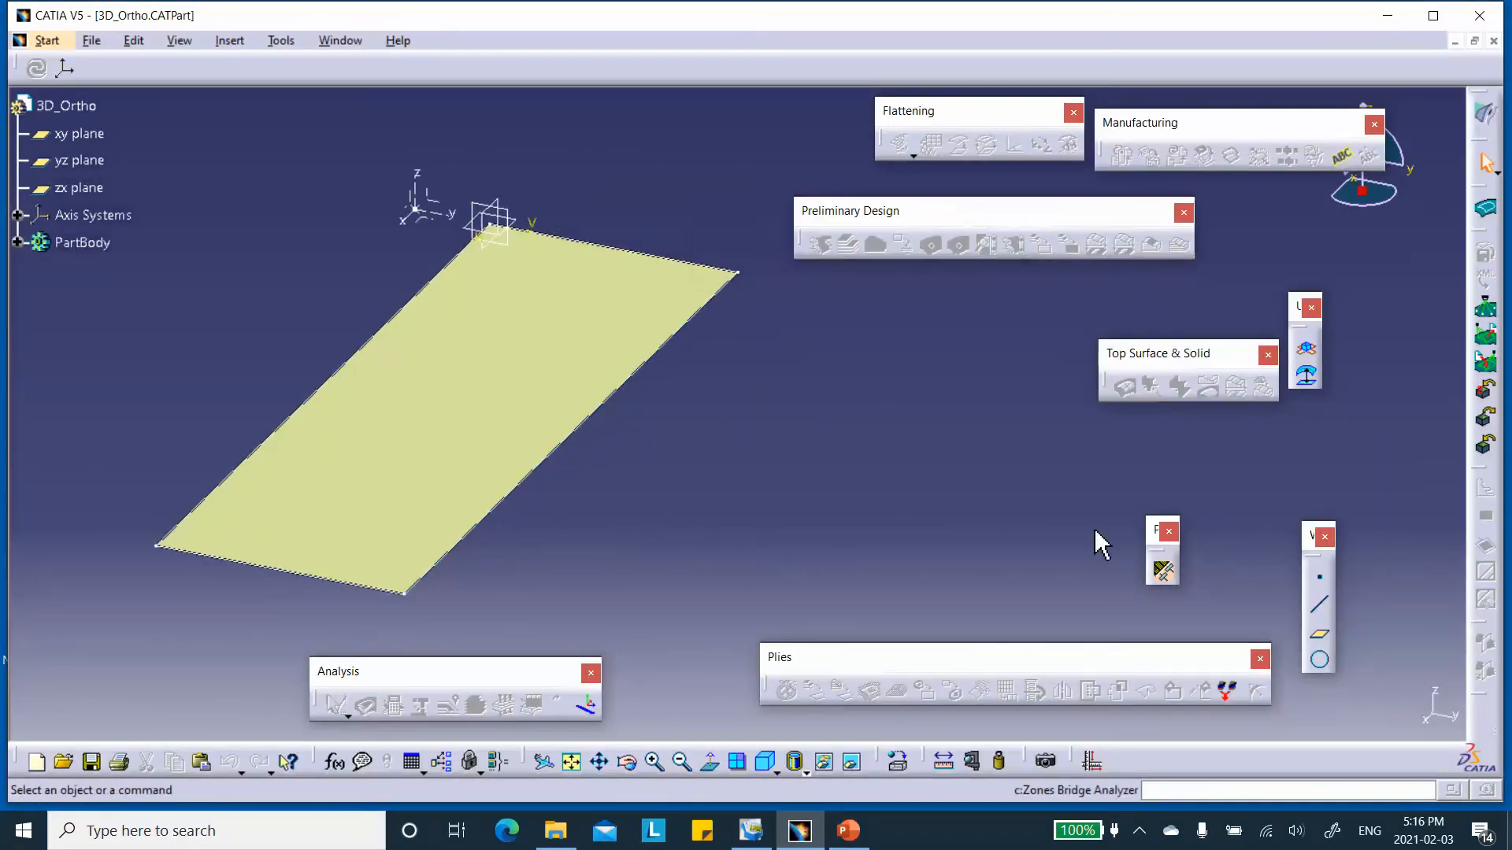
Add 3d_Ortho_New Material to the composites parameters from the catalog 3D_Ortho_CATMaterial1 in Video_2D_3D_Ortho\3D_Orthotropic_with_shells on the Desktop.
click(1159, 568)
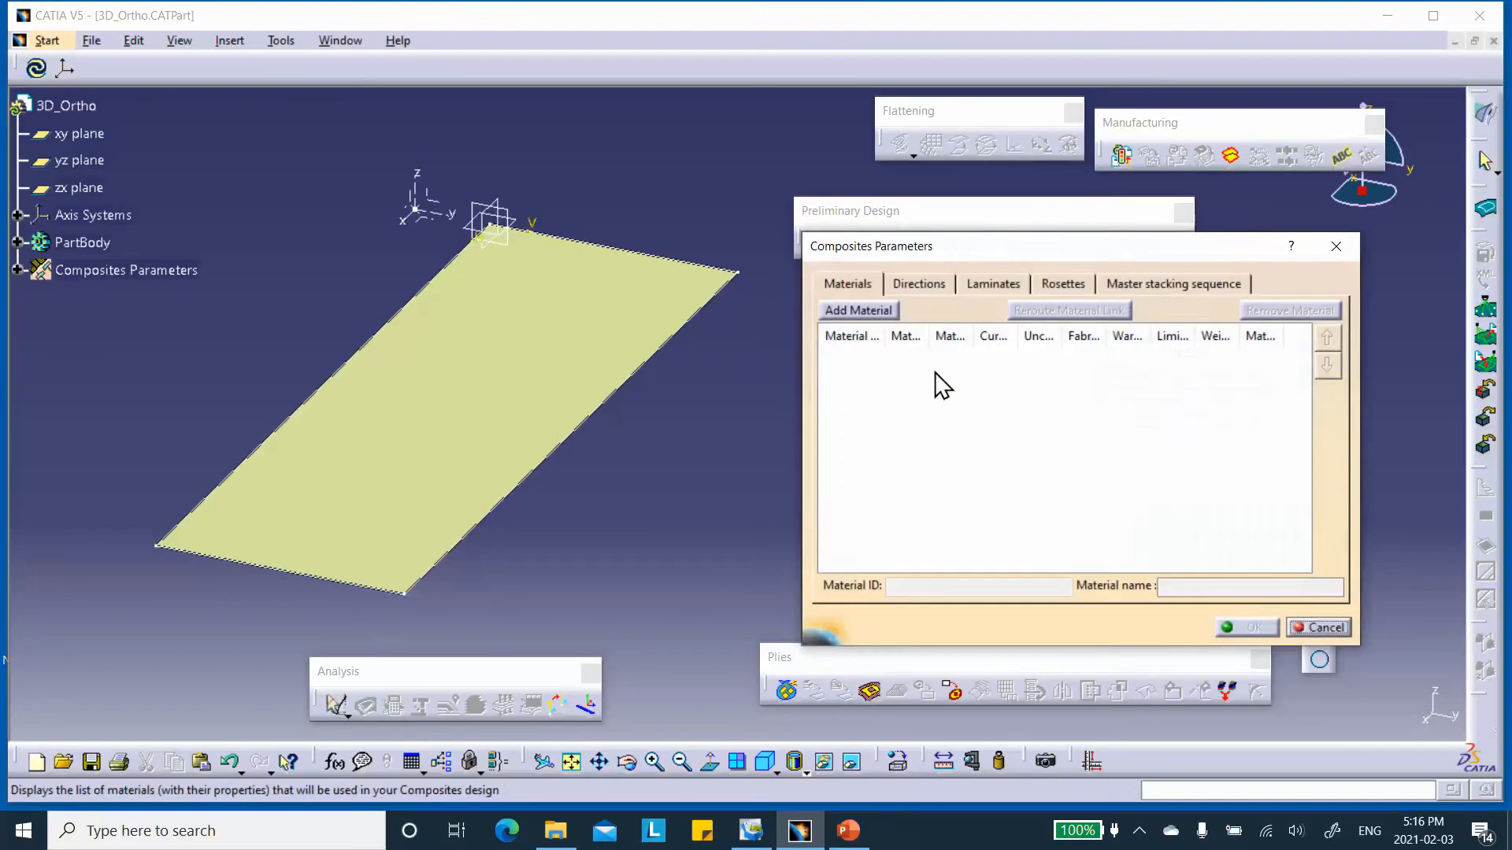
click(858, 311)
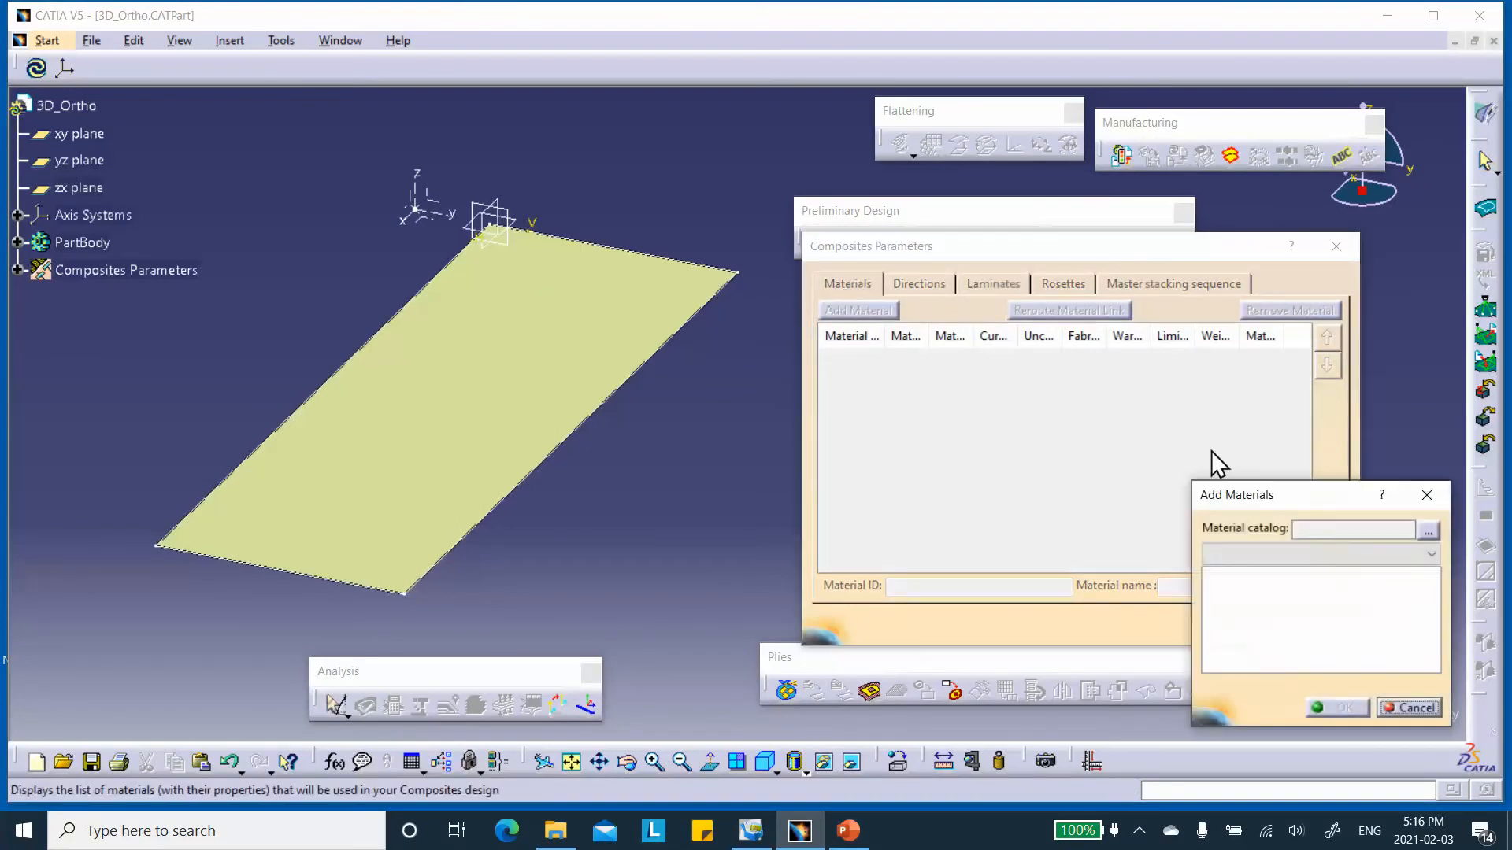
click(1428, 530)
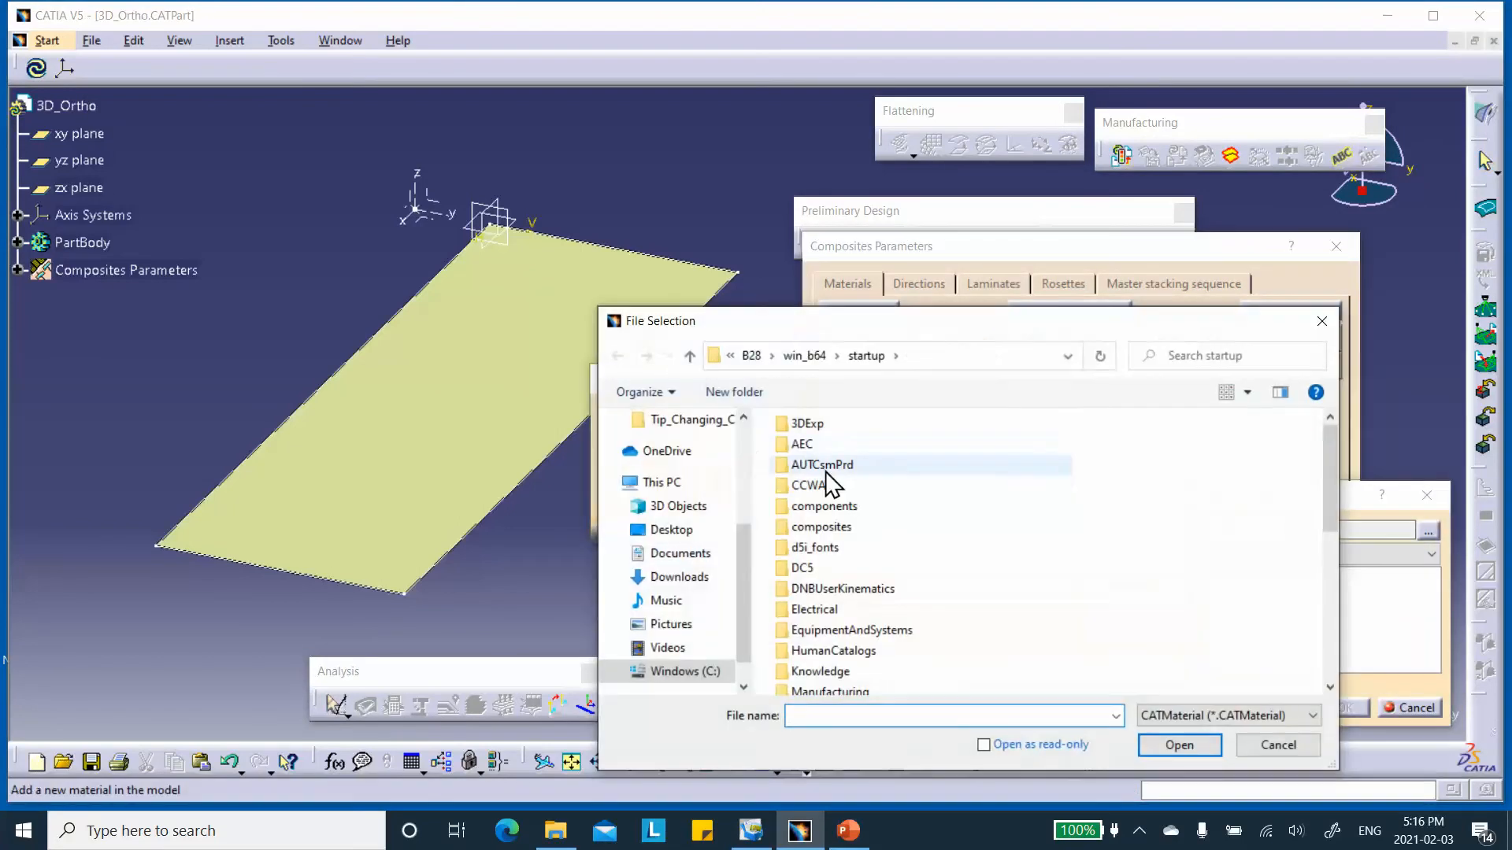
click(674, 532)
scroll(799, 512, down, 3)
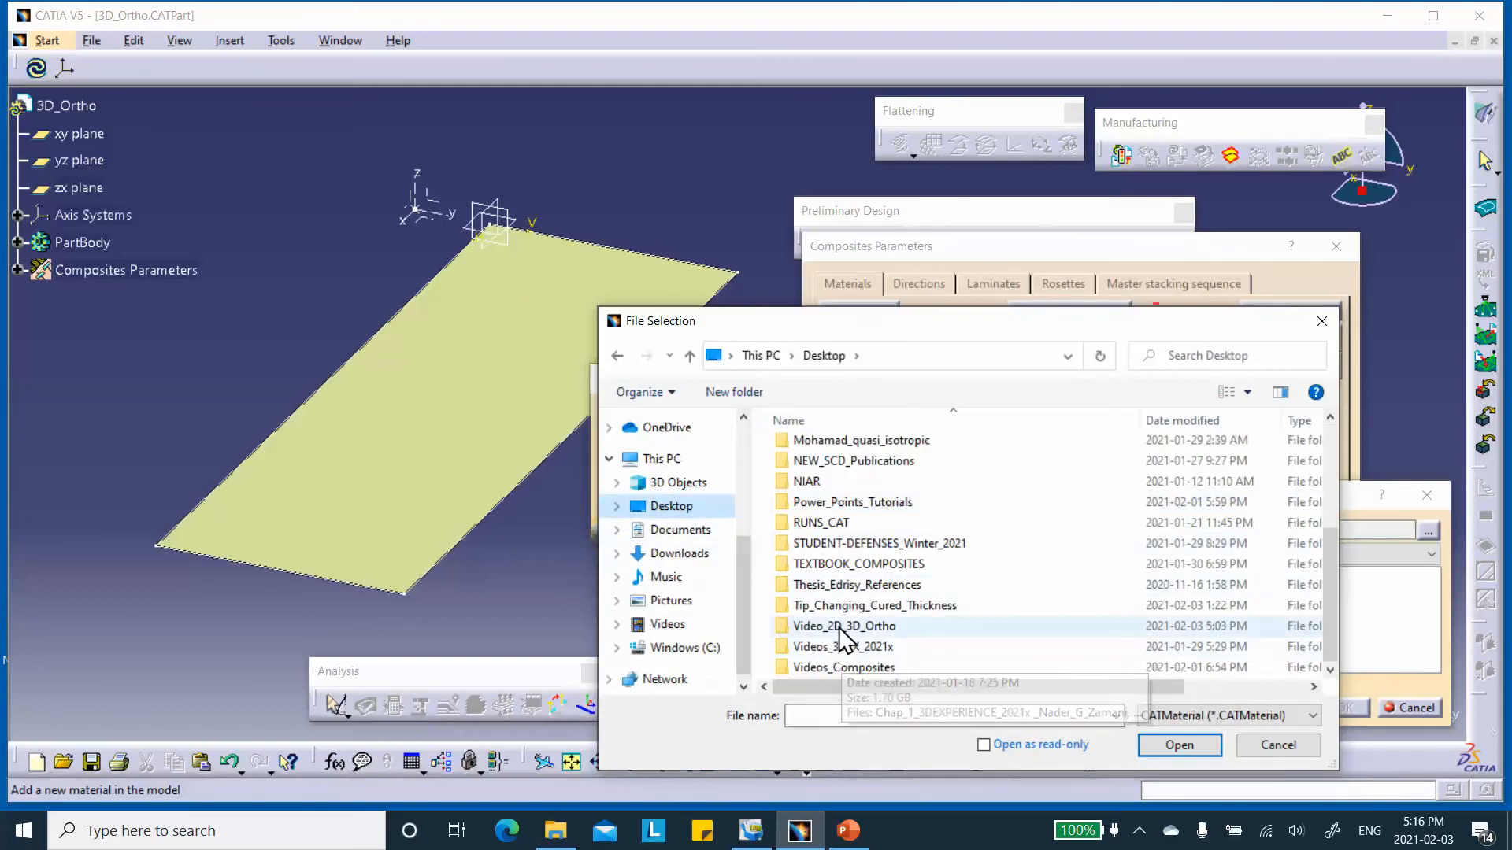
double_click(843, 627)
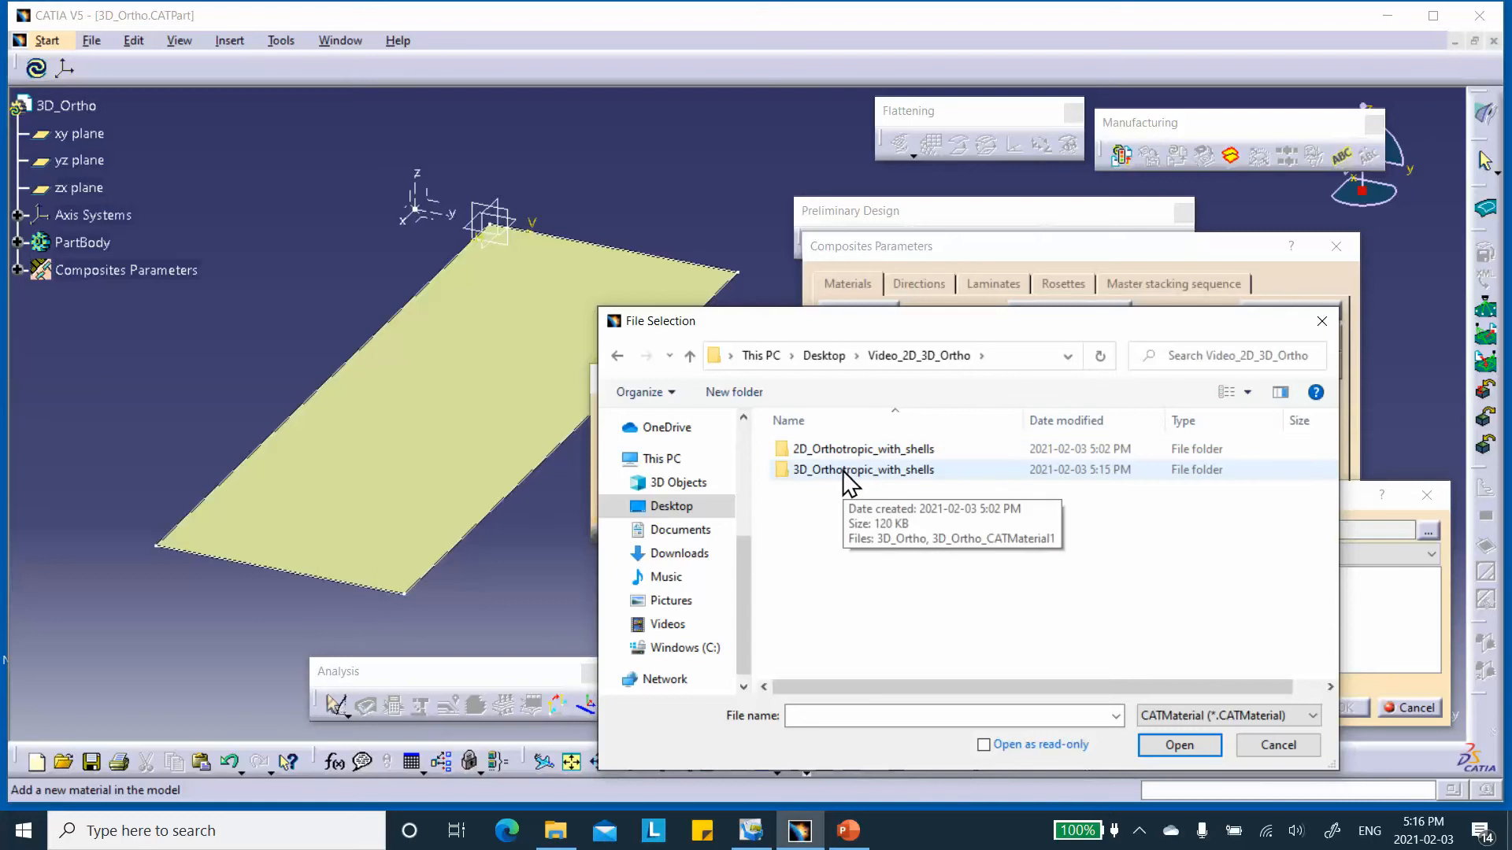
double_click(845, 477)
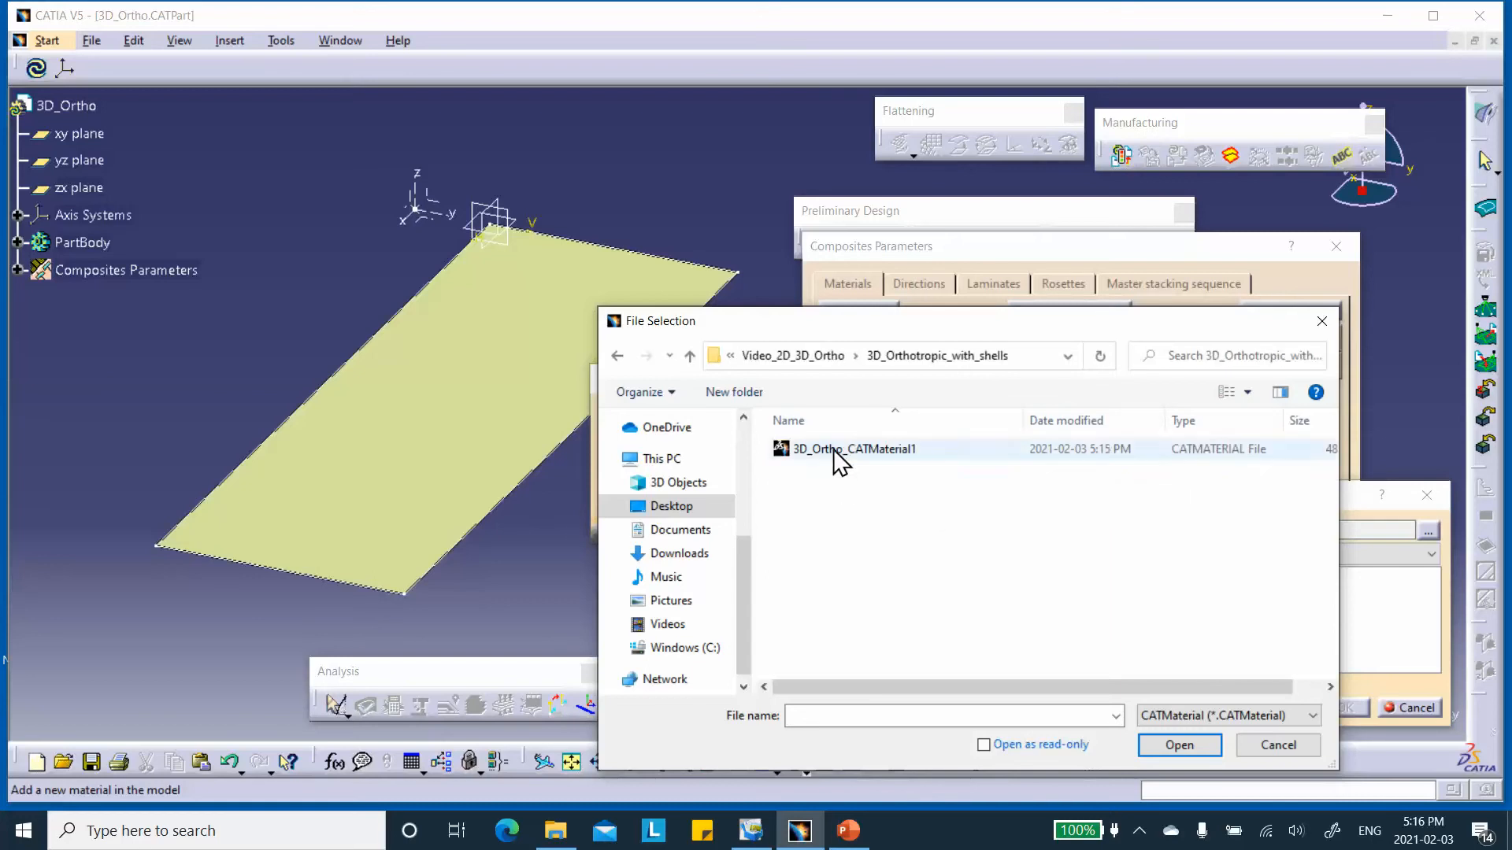
click(872, 465)
click(1179, 745)
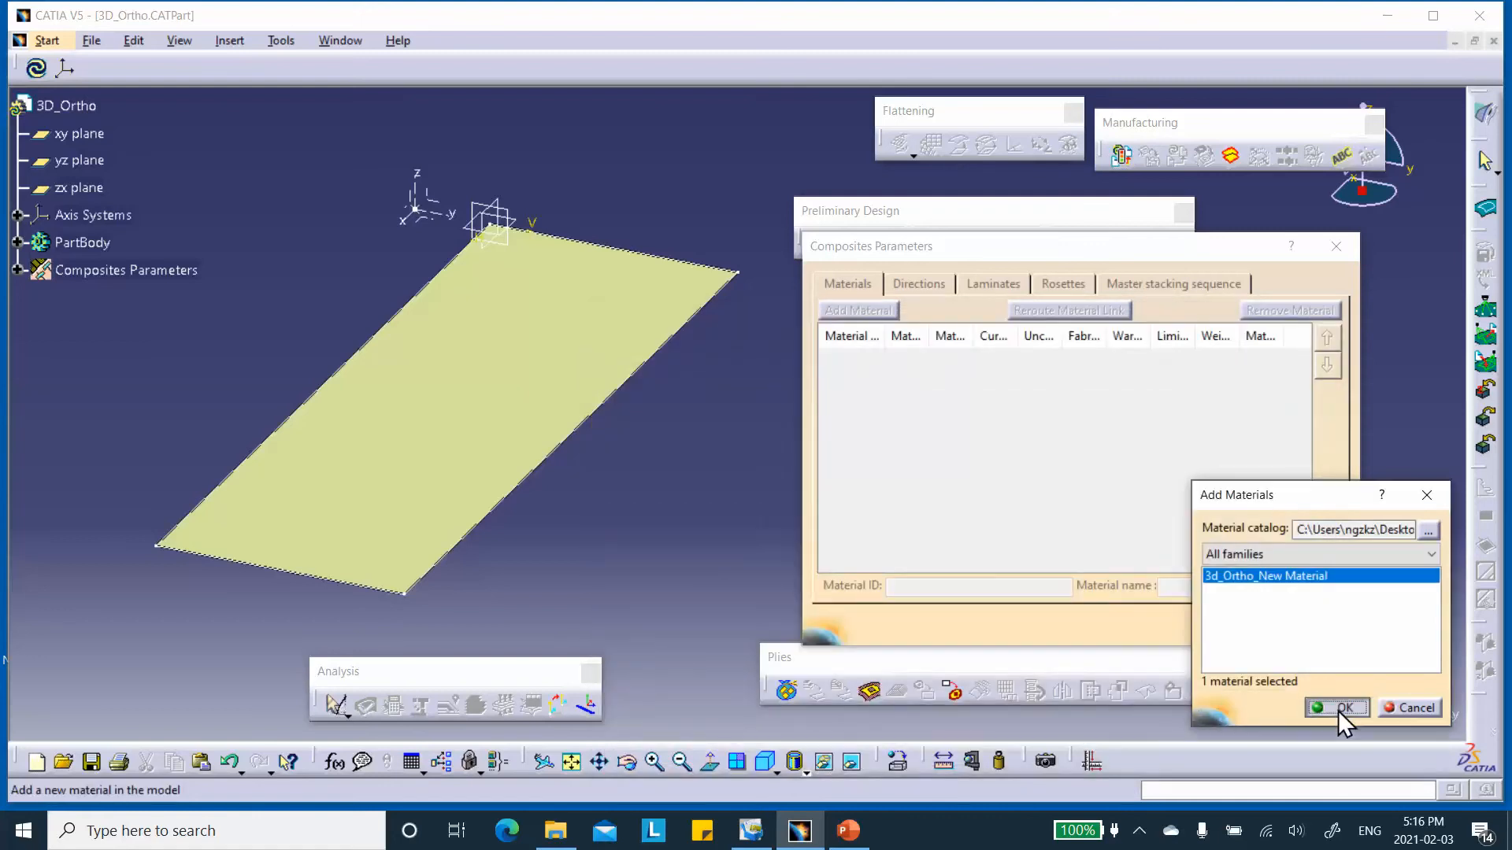
click(1340, 708)
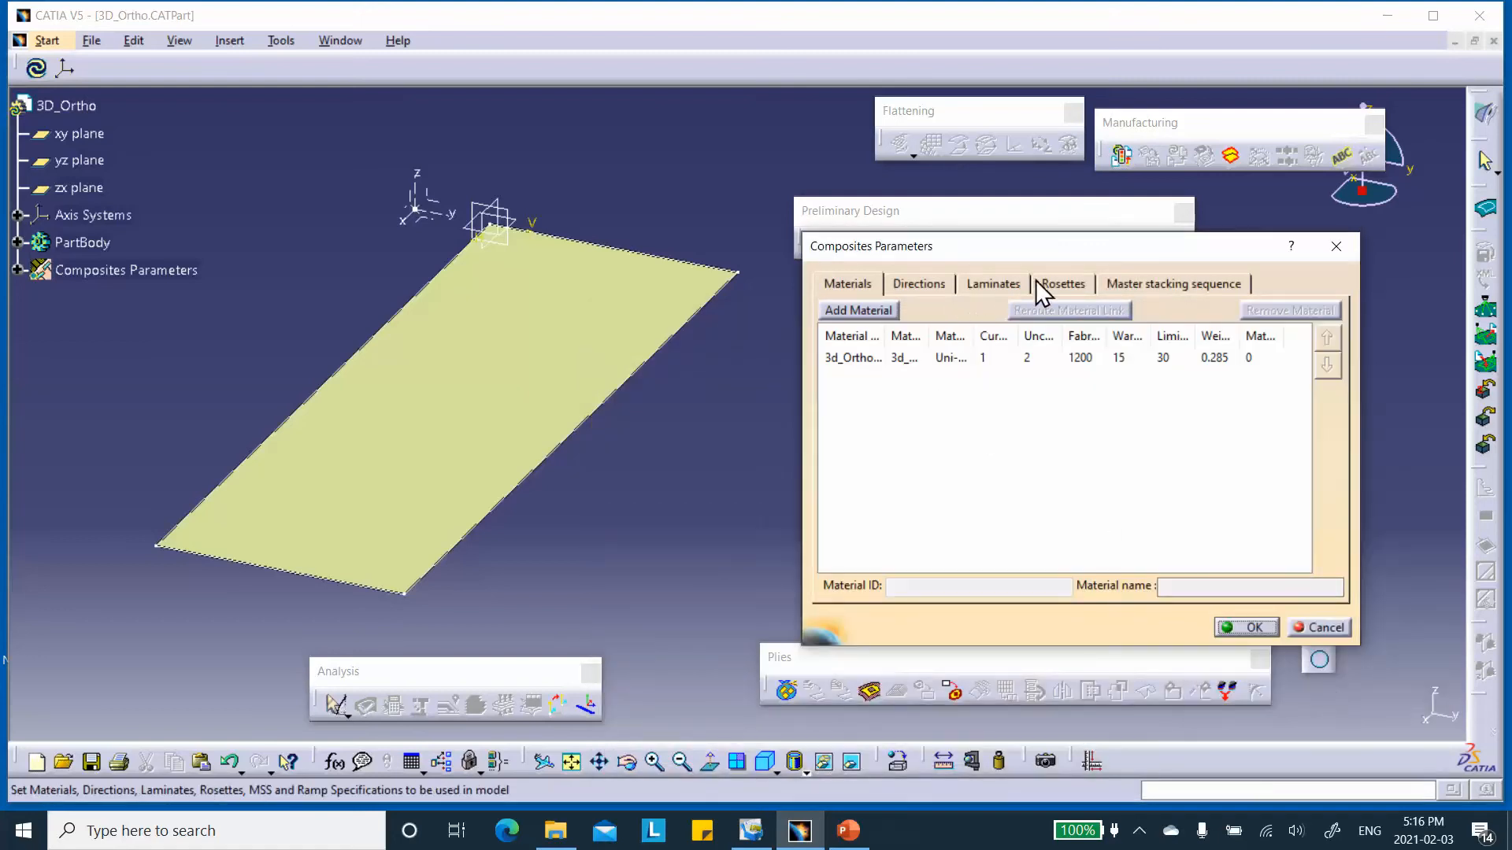
Add a rosette with Cartesian transfer based on the axis system beside the plate's corner.
click(1060, 285)
click(868, 310)
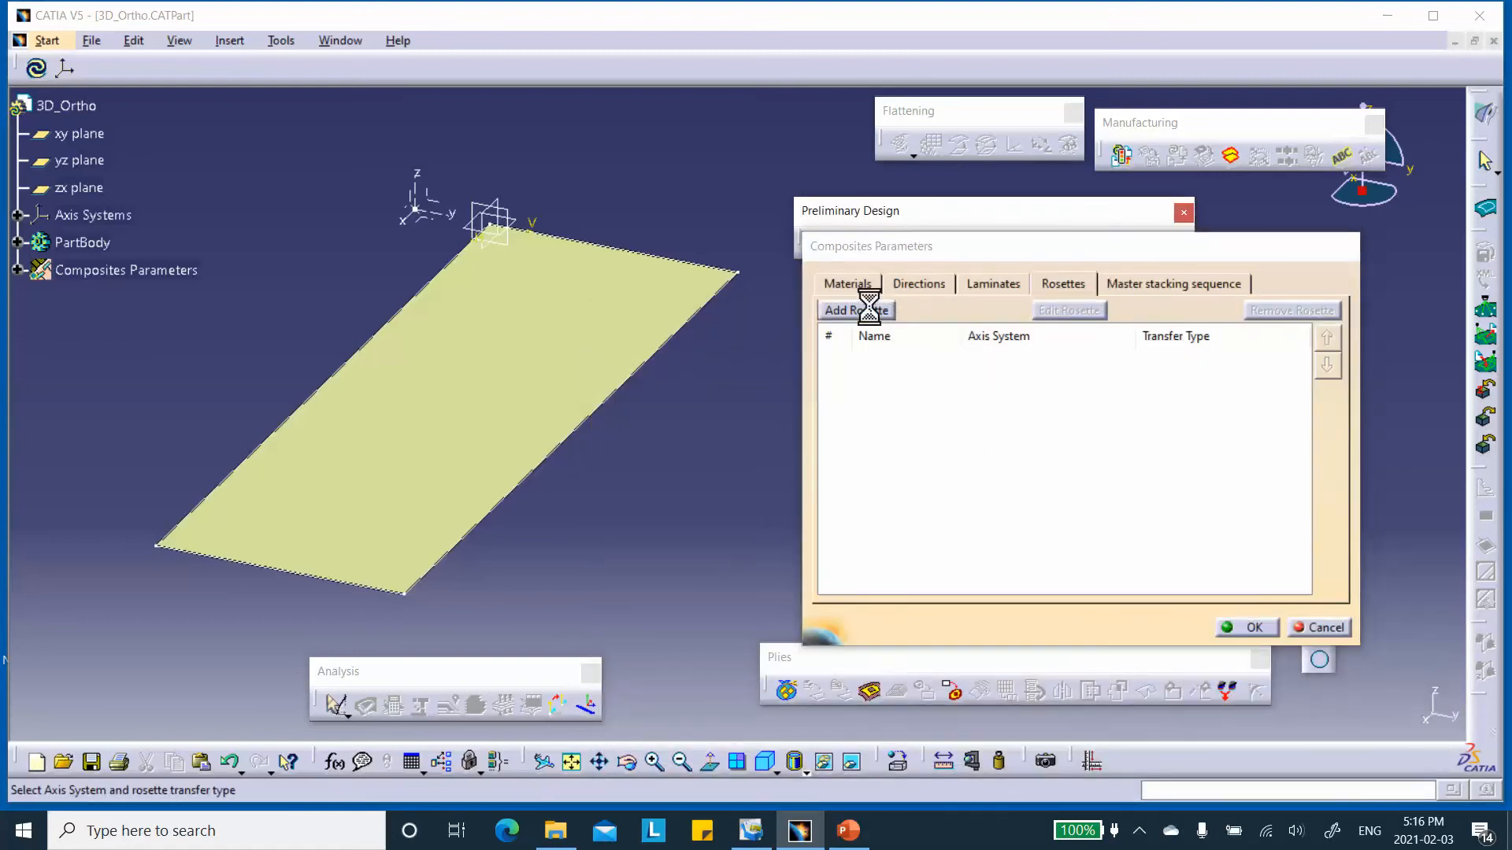
click(419, 215)
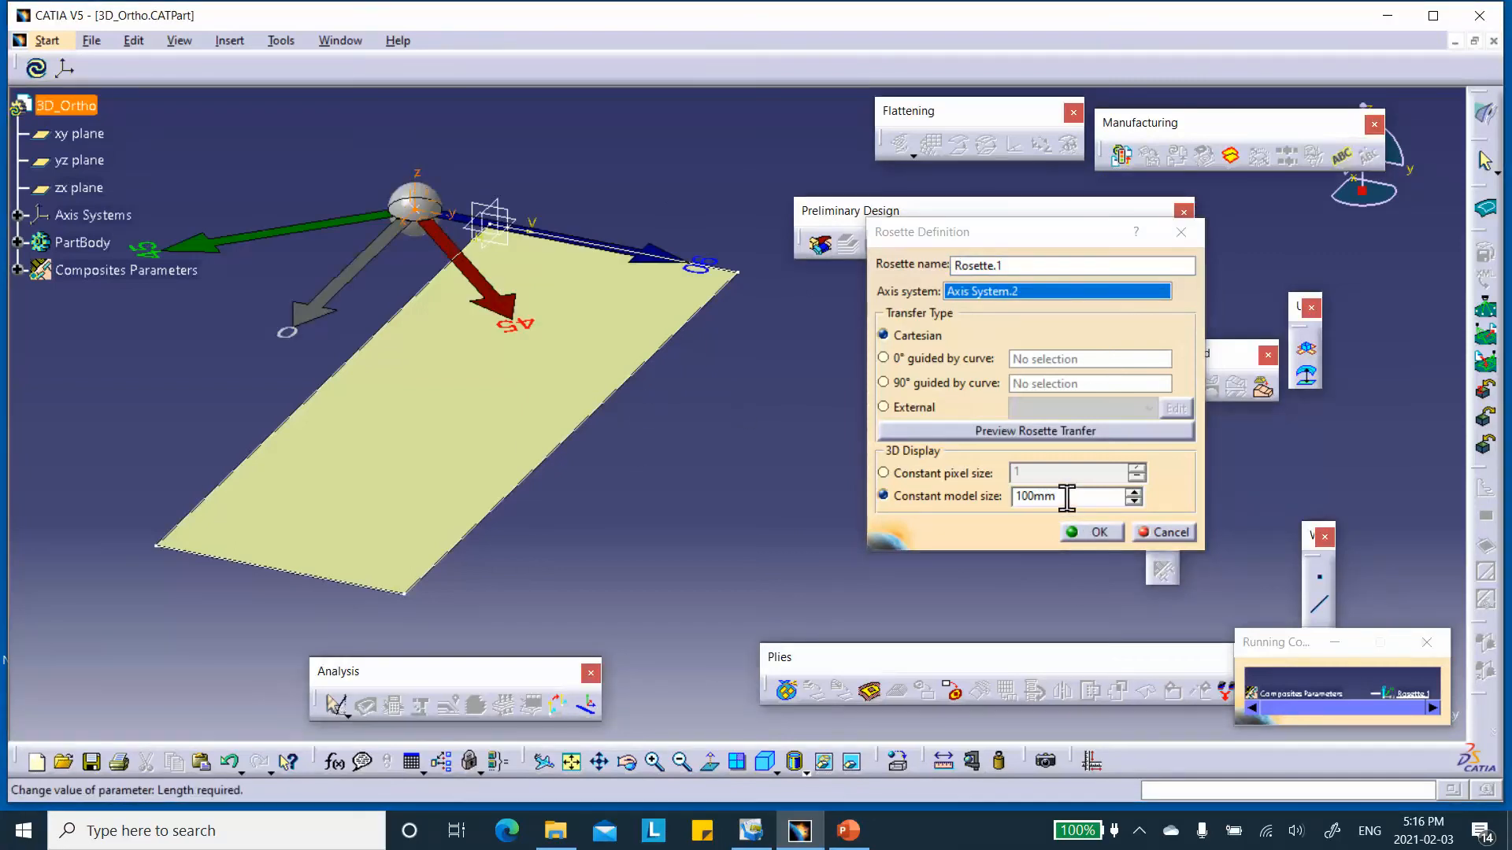
click(1098, 529)
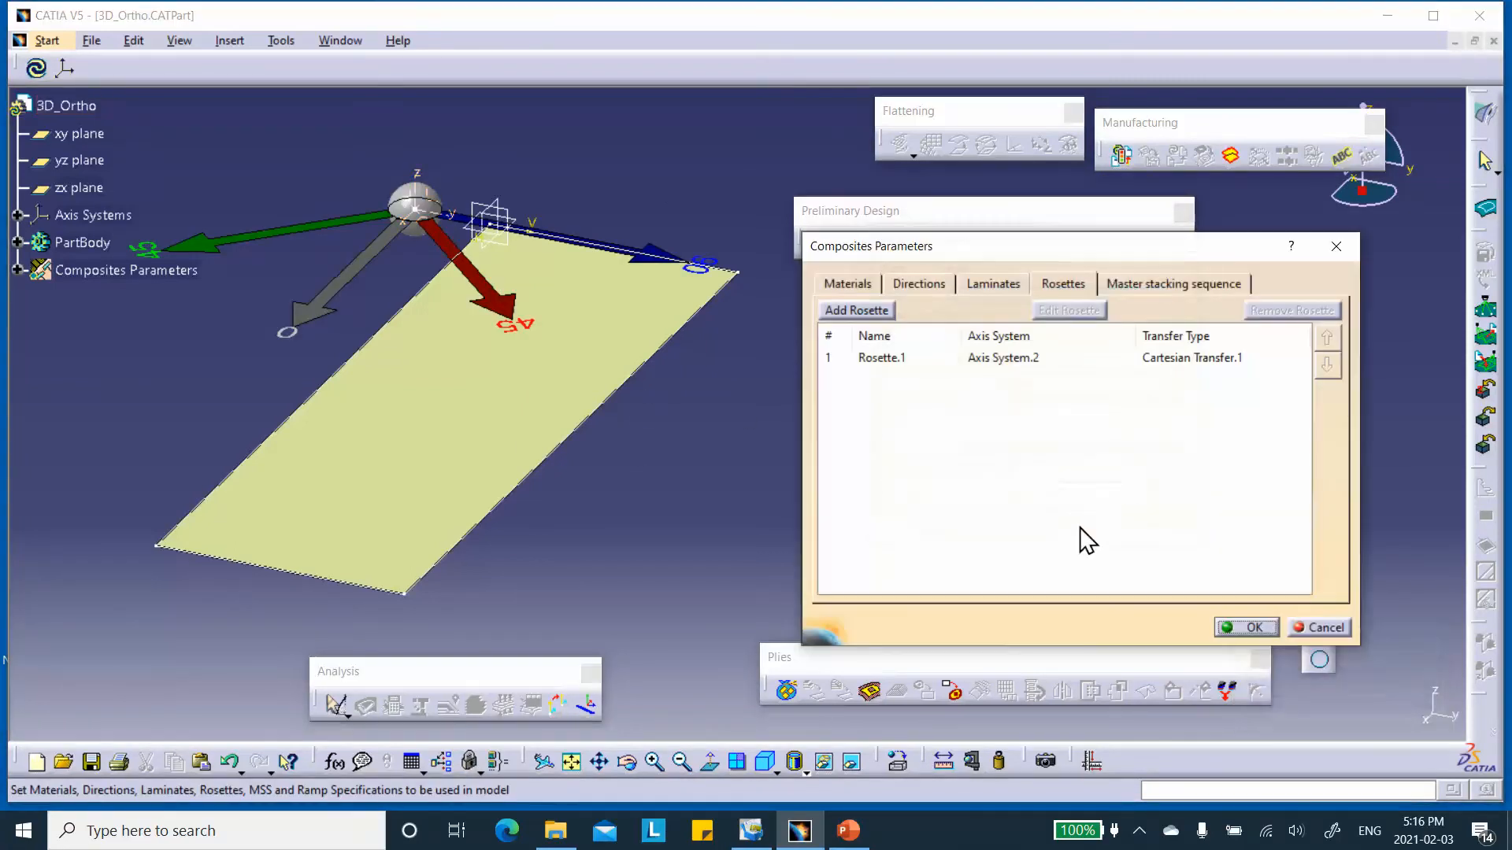
Check the laminates and ply directions, and accept the composites parameters.
click(993, 285)
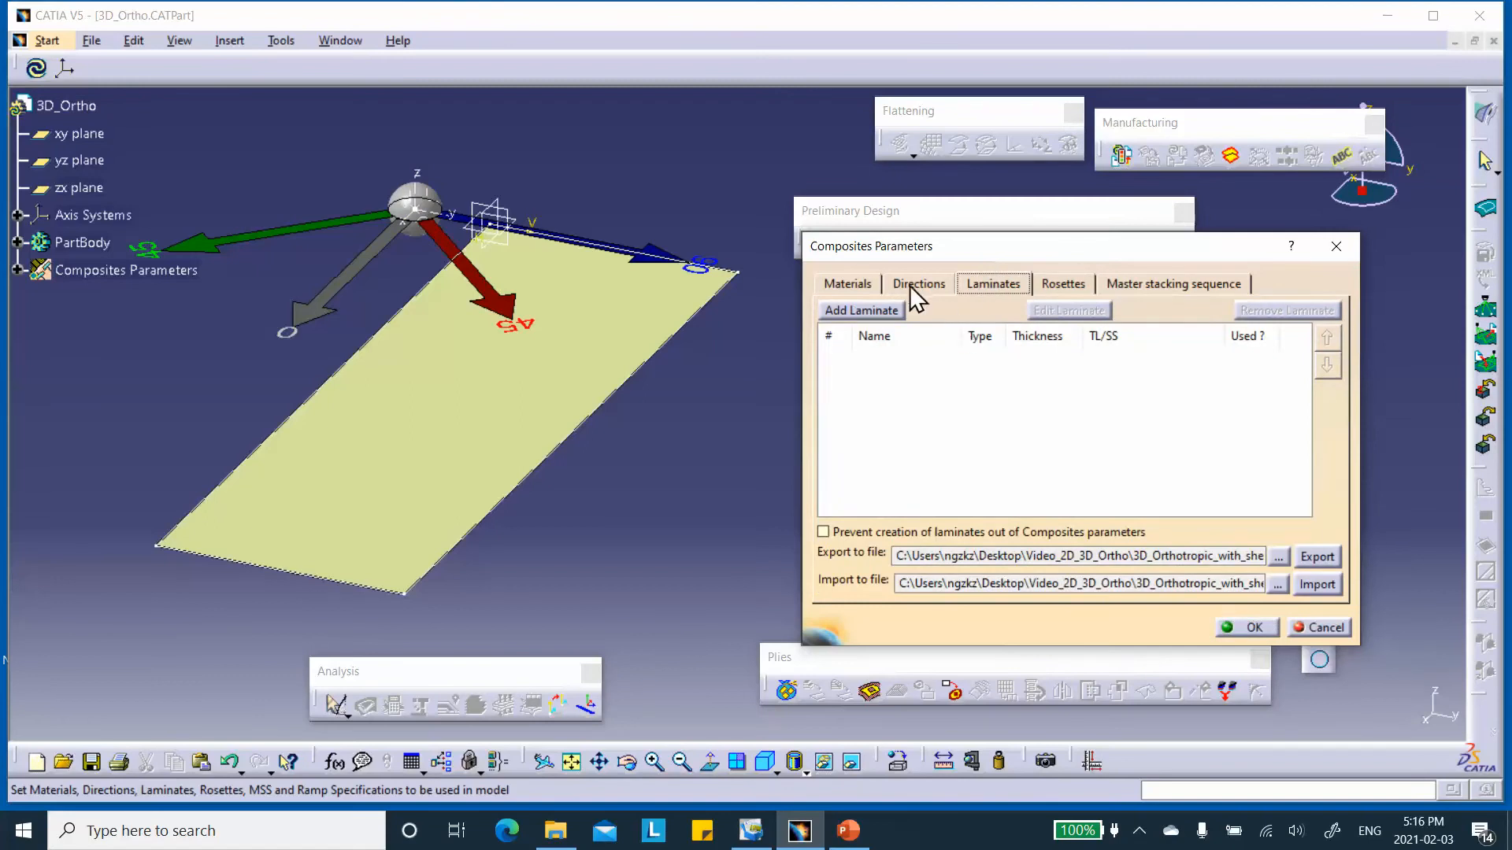
click(913, 285)
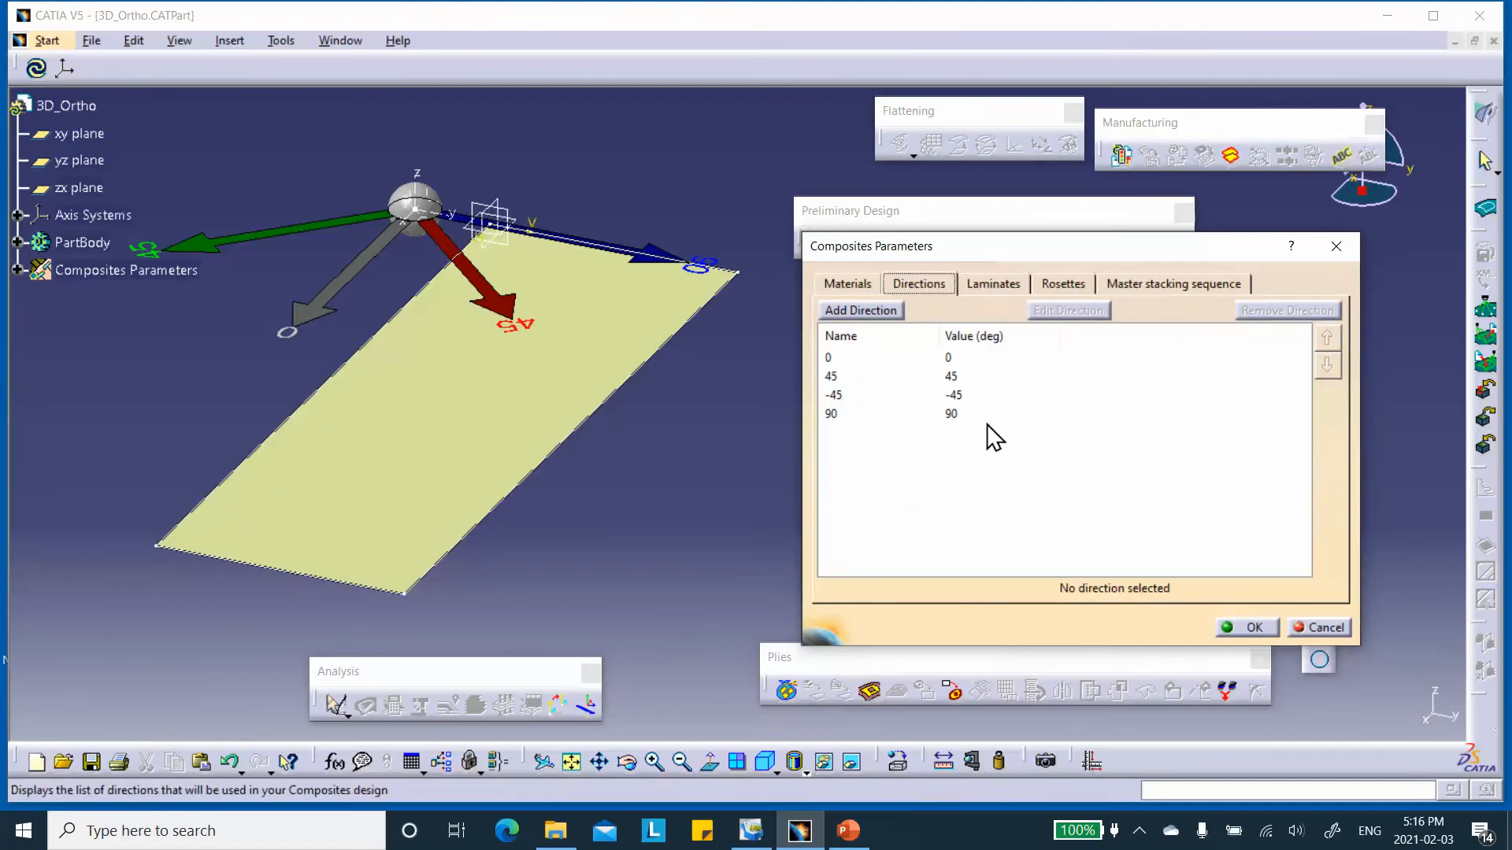
click(1250, 628)
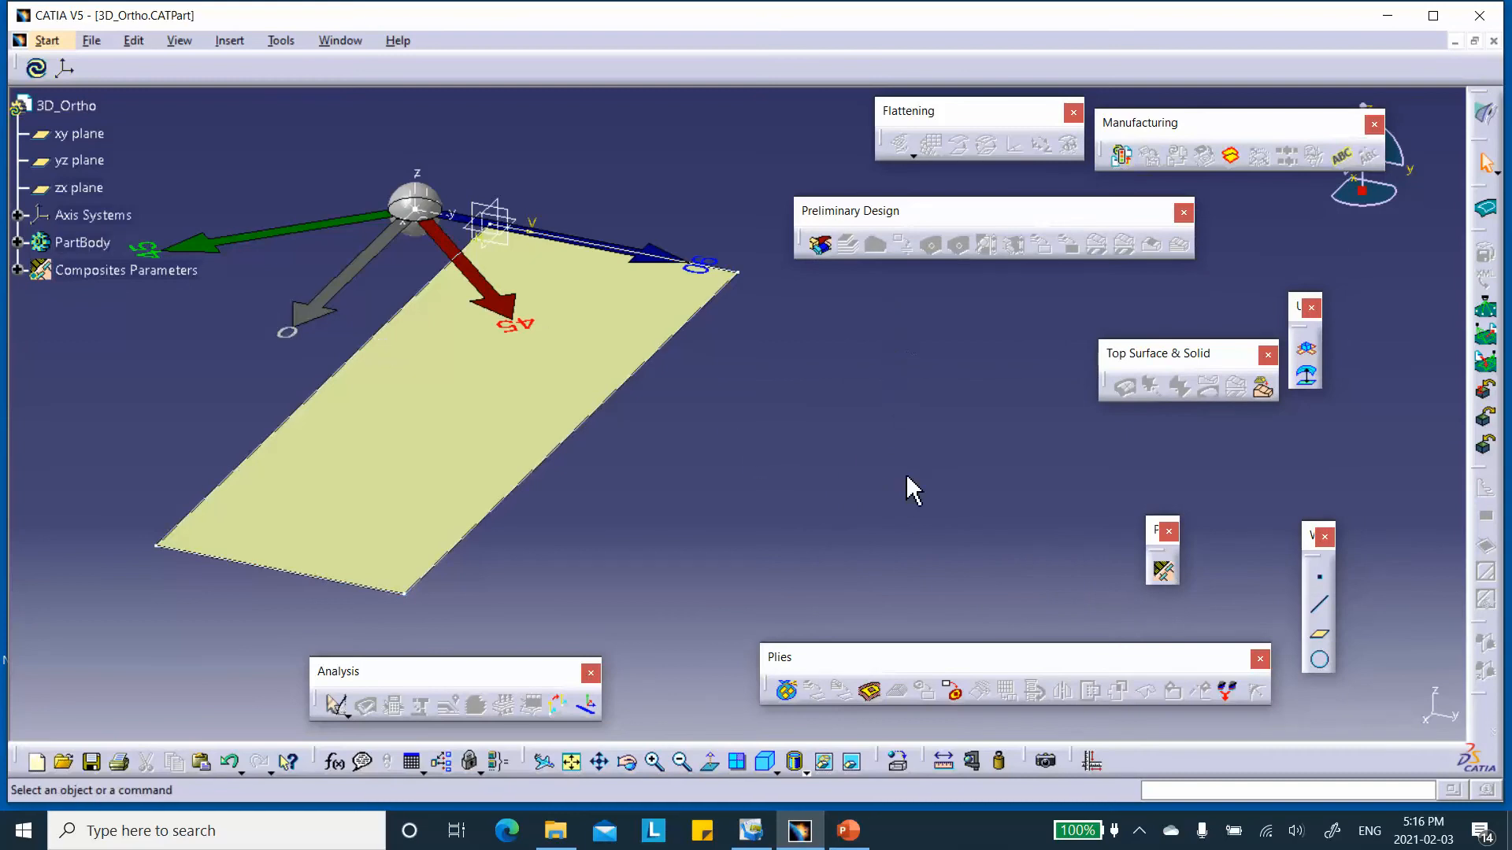
Create a plies group on the plate surface Join.1 using Rosette.1, with the draping direction reversed to point upward.
click(786, 693)
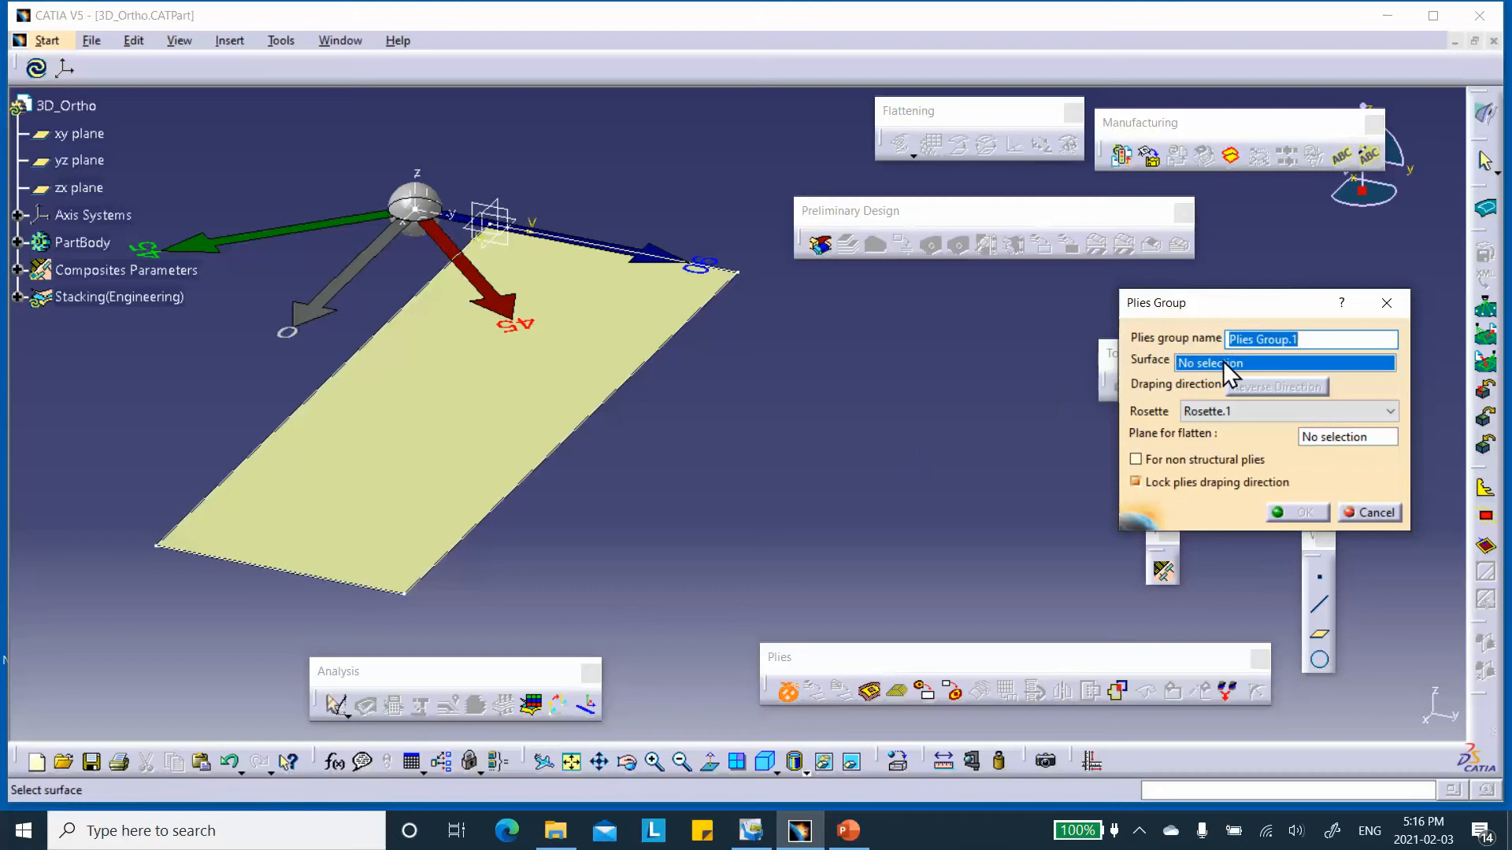
click(512, 449)
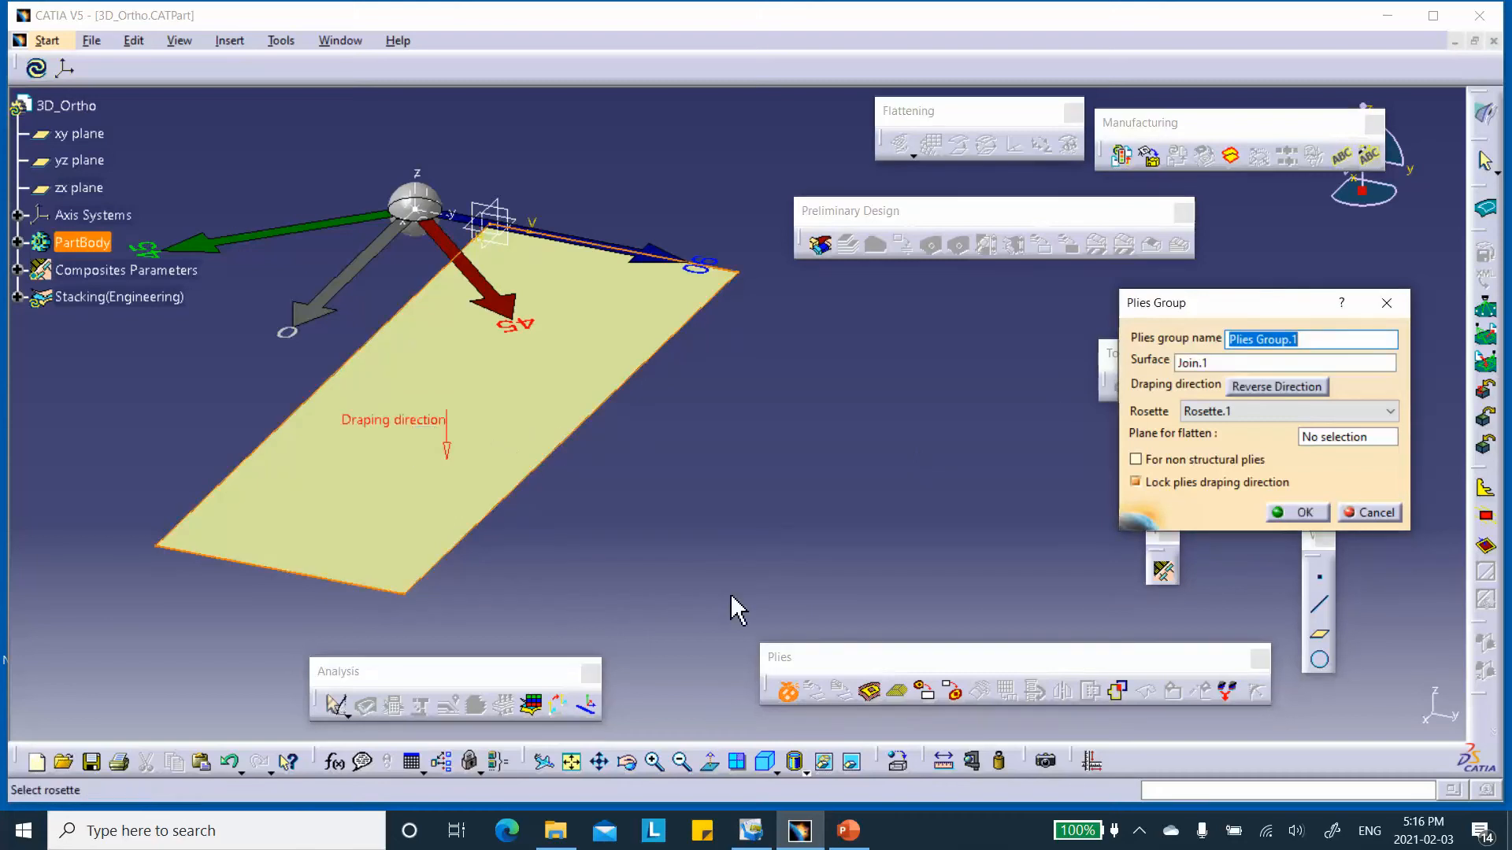
click(446, 453)
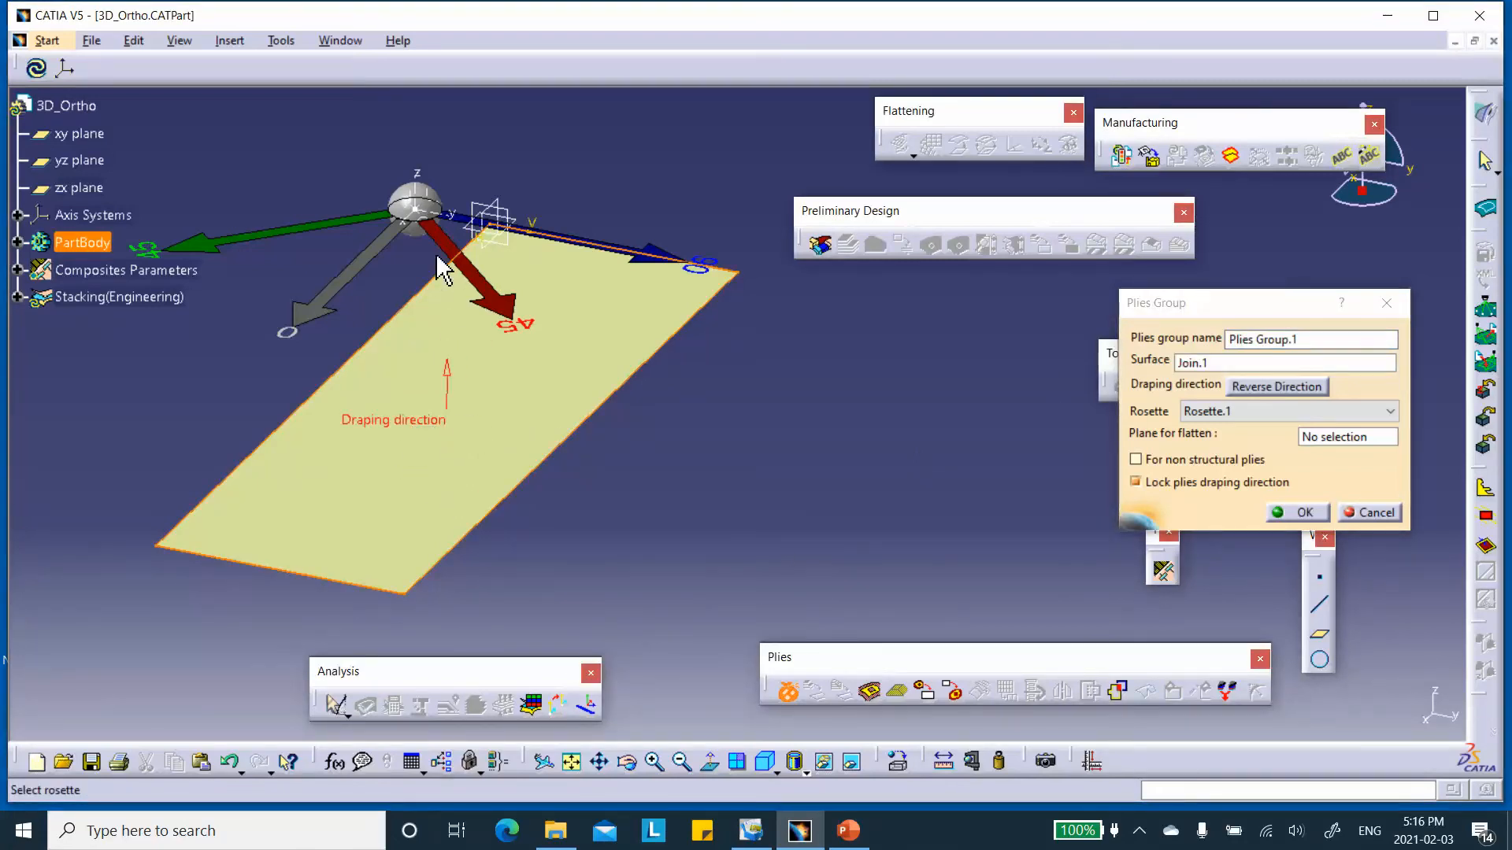
click(1288, 512)
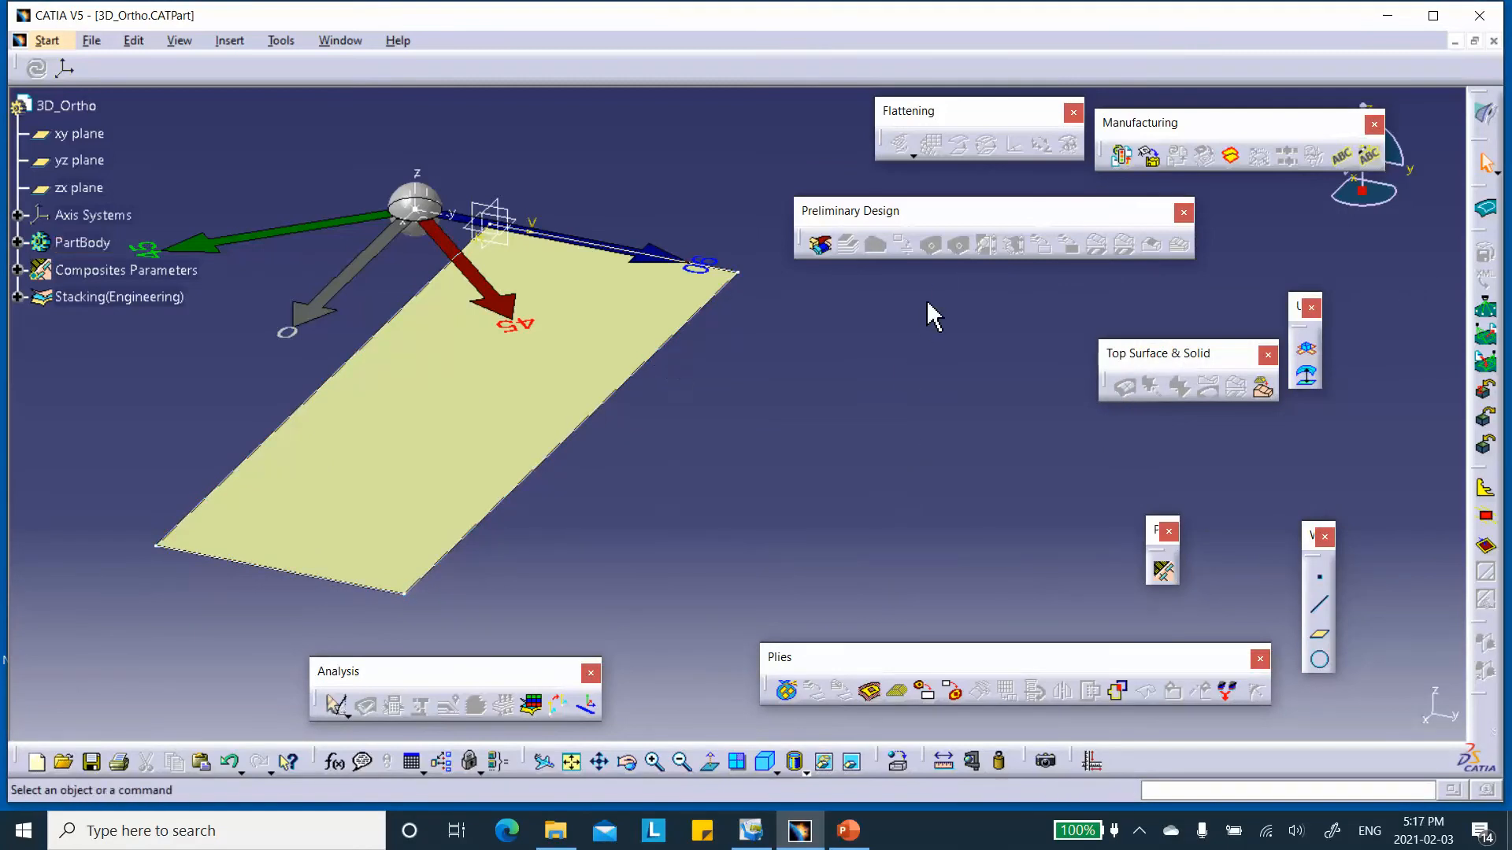
Start a ply in Plies Group.1 and use the plate outline Sketch.1 as its contour.
click(872, 691)
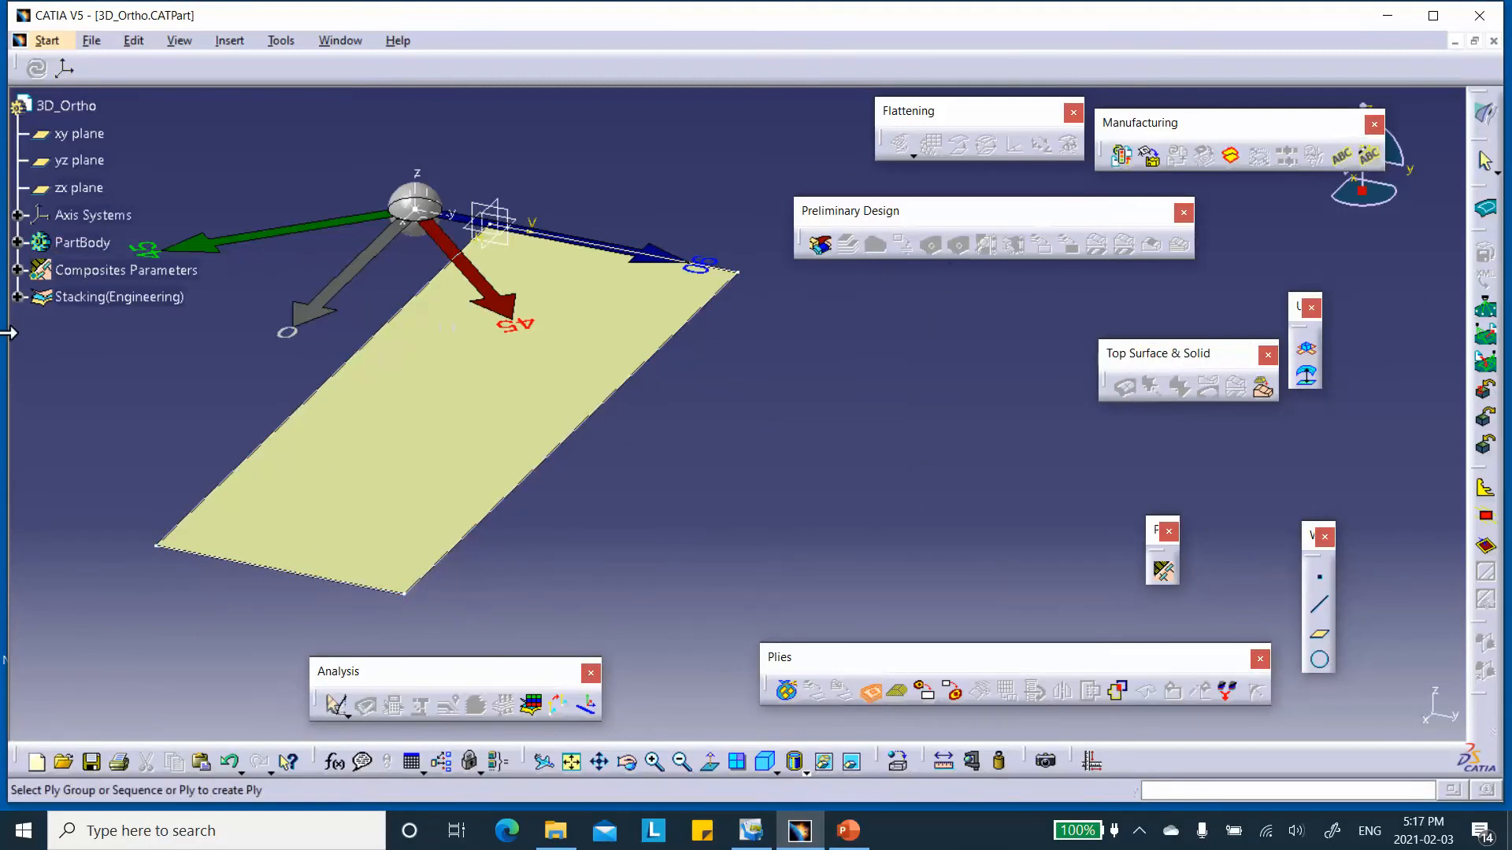
click(17, 296)
click(114, 325)
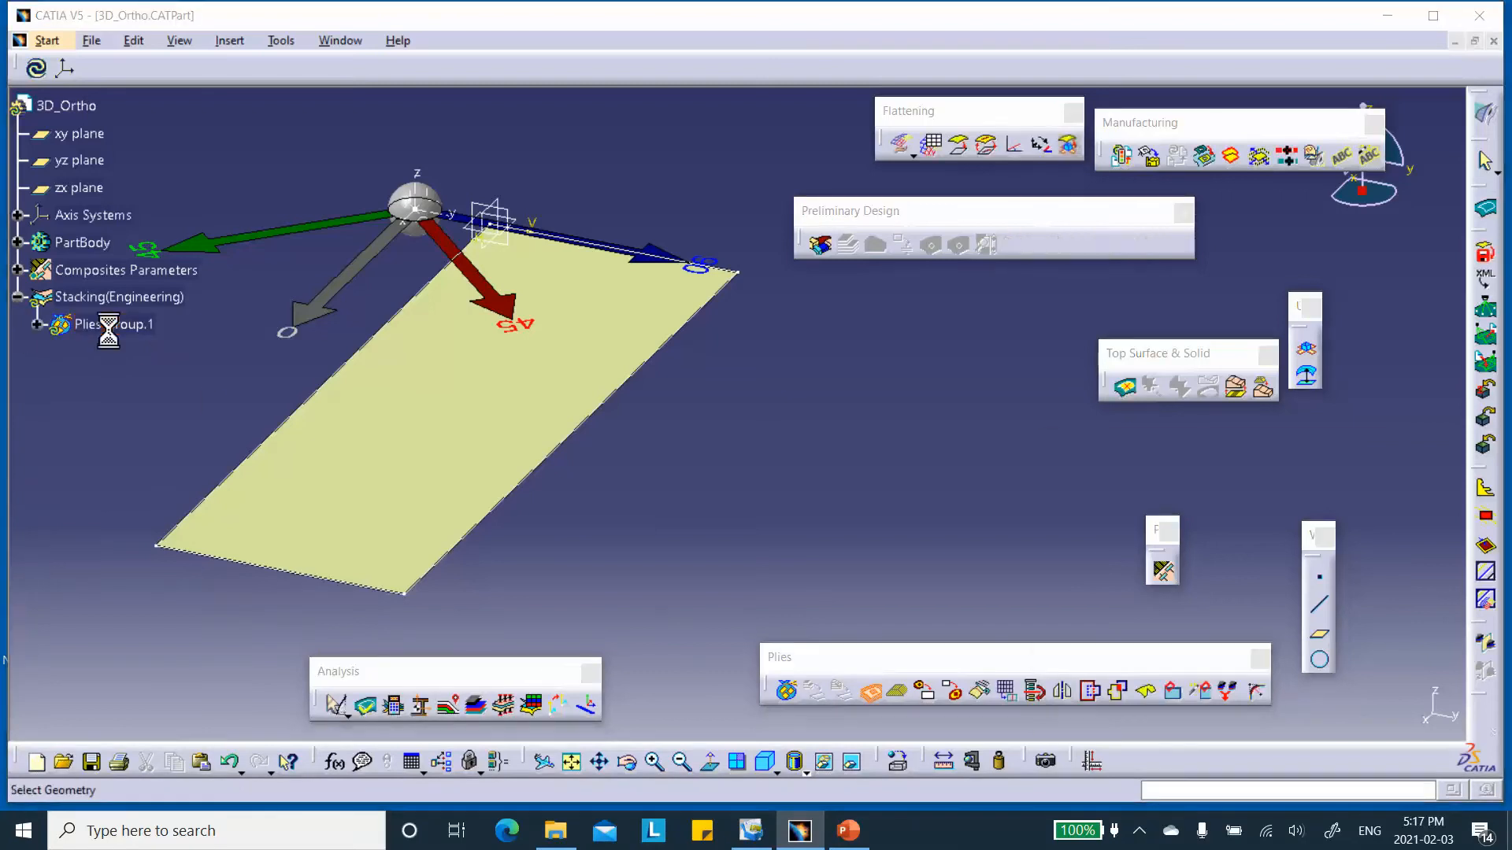
click(1225, 551)
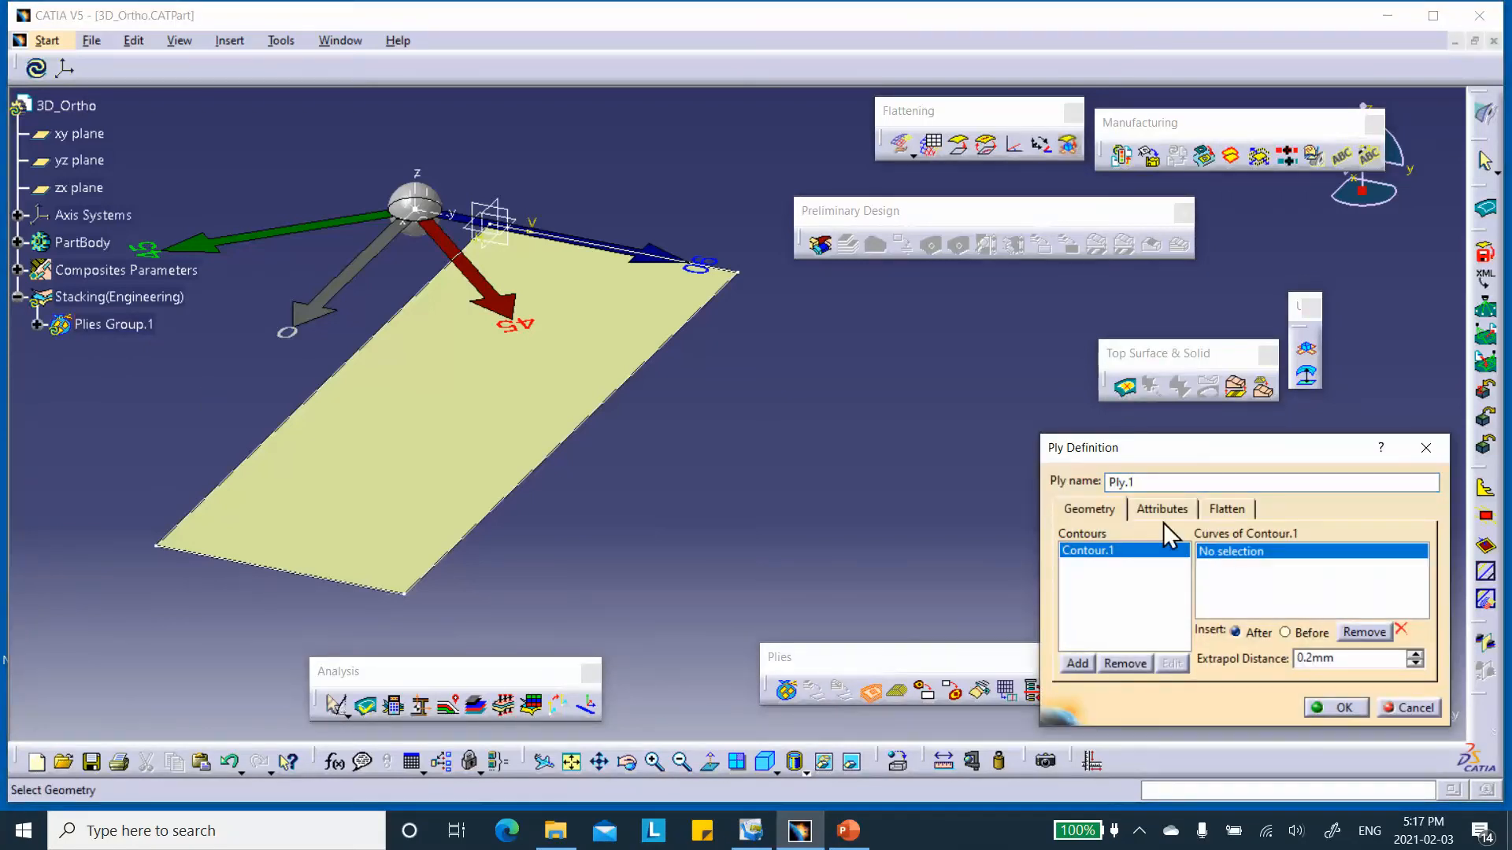
click(614, 396)
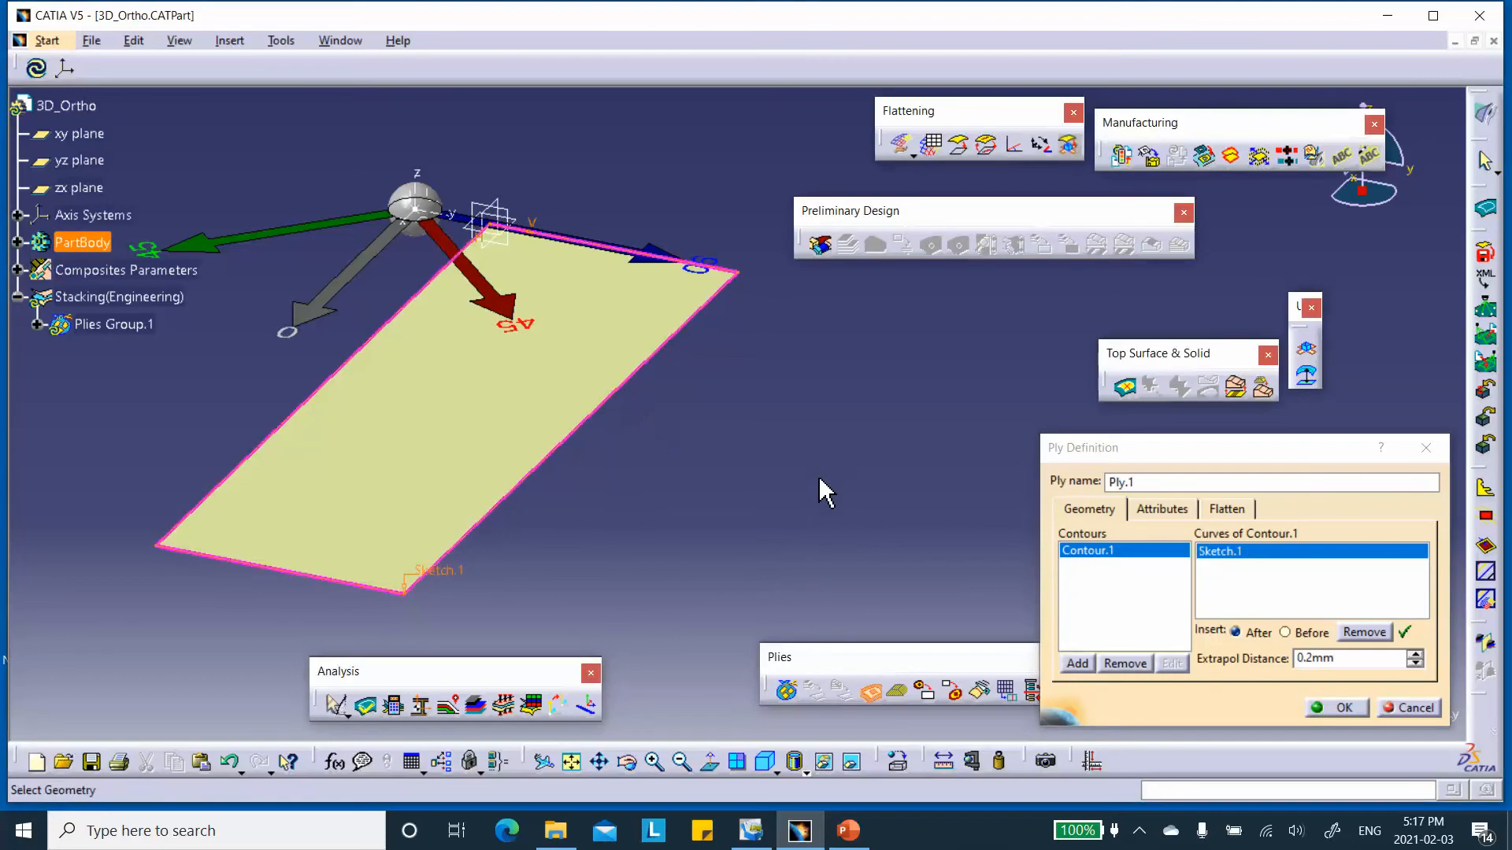
Choose the ply's direction with 3d_Ortho_New Material and Rosette.1, and create the ply.
click(1160, 510)
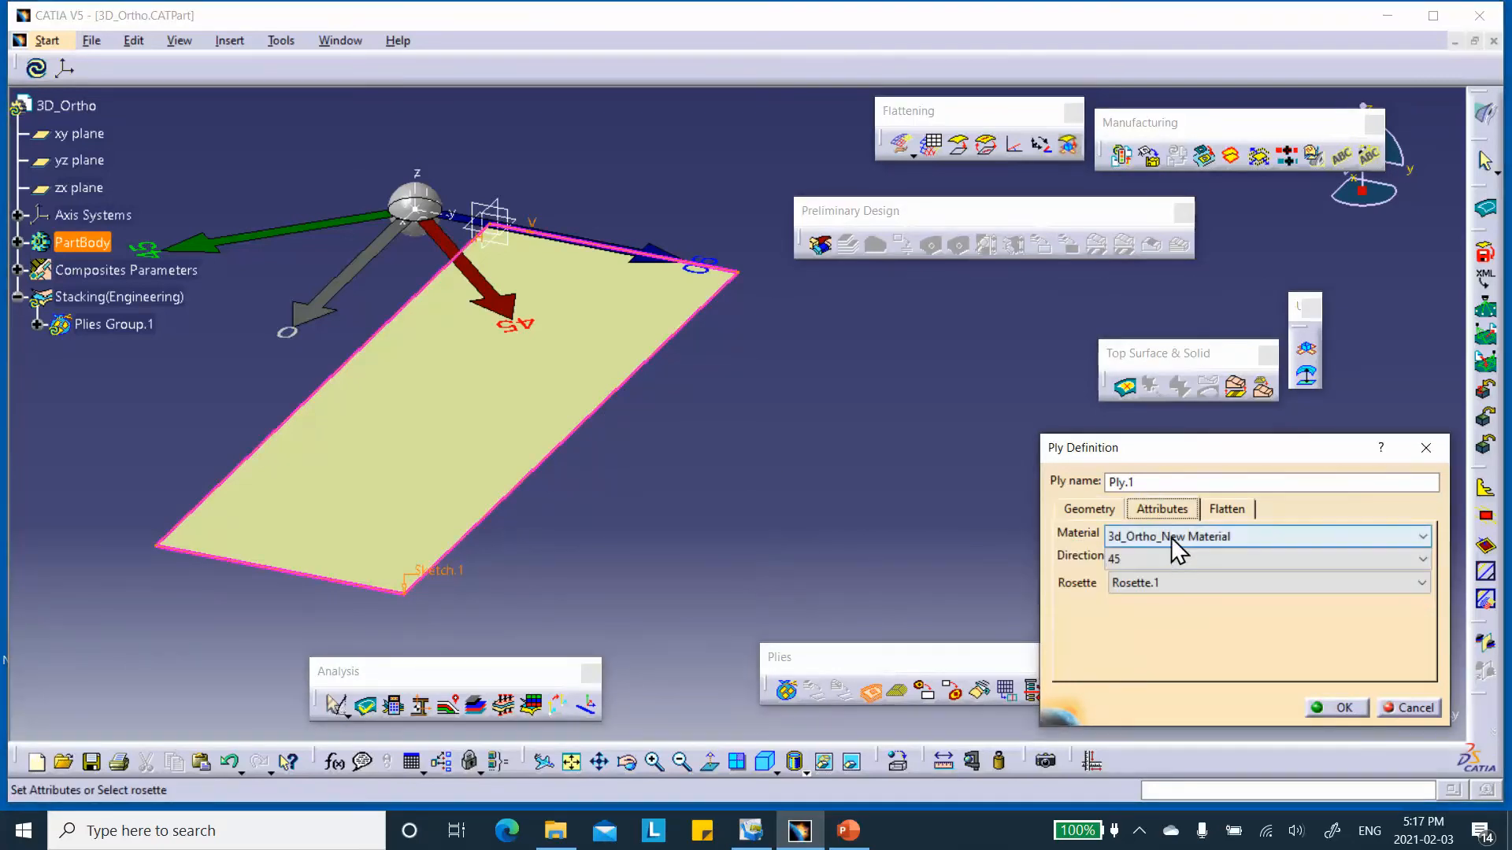
click(1150, 558)
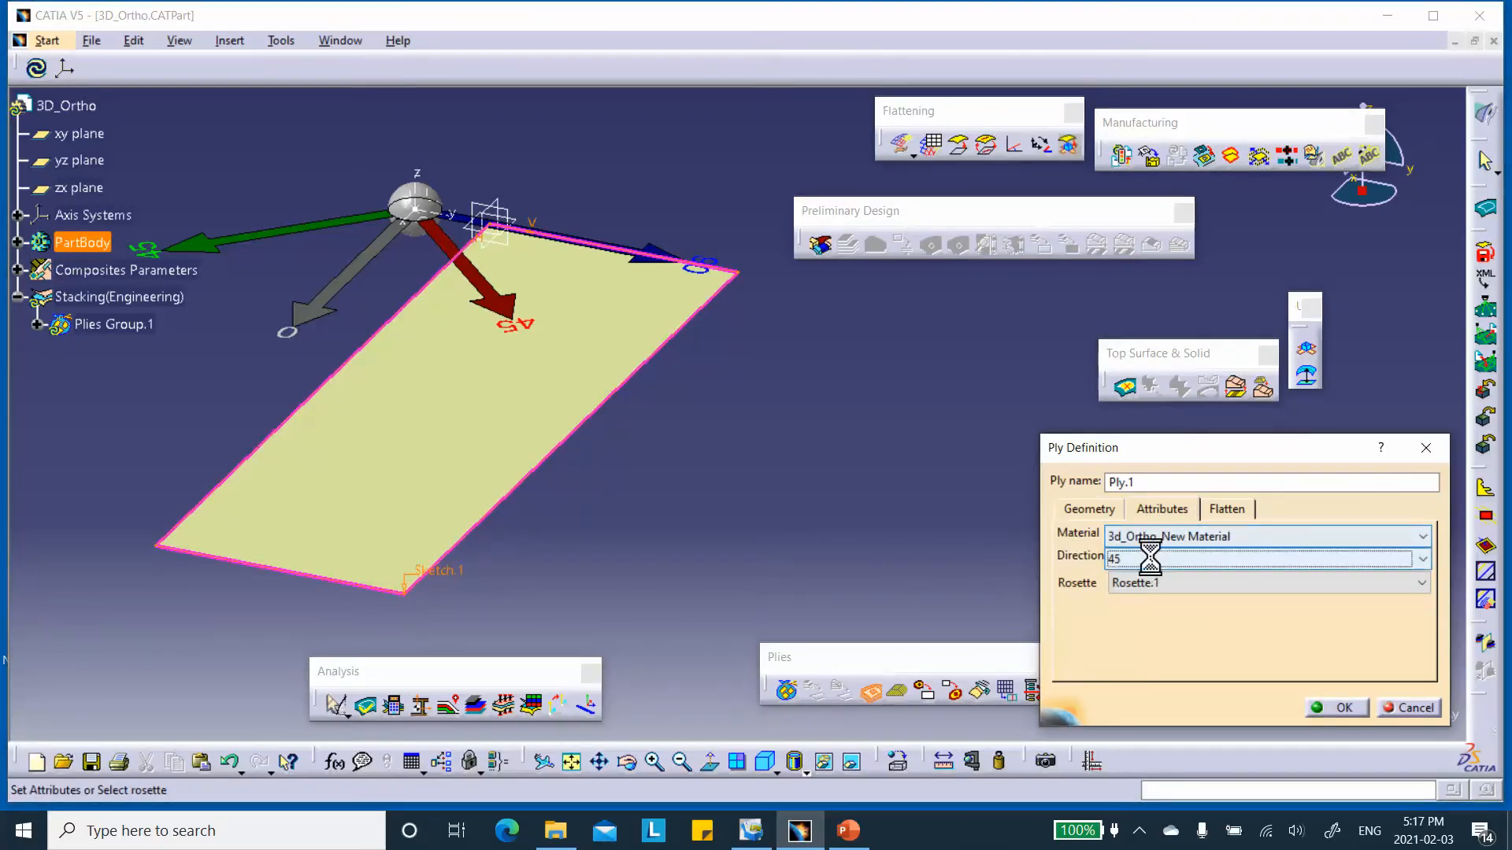
click(1129, 607)
click(1327, 708)
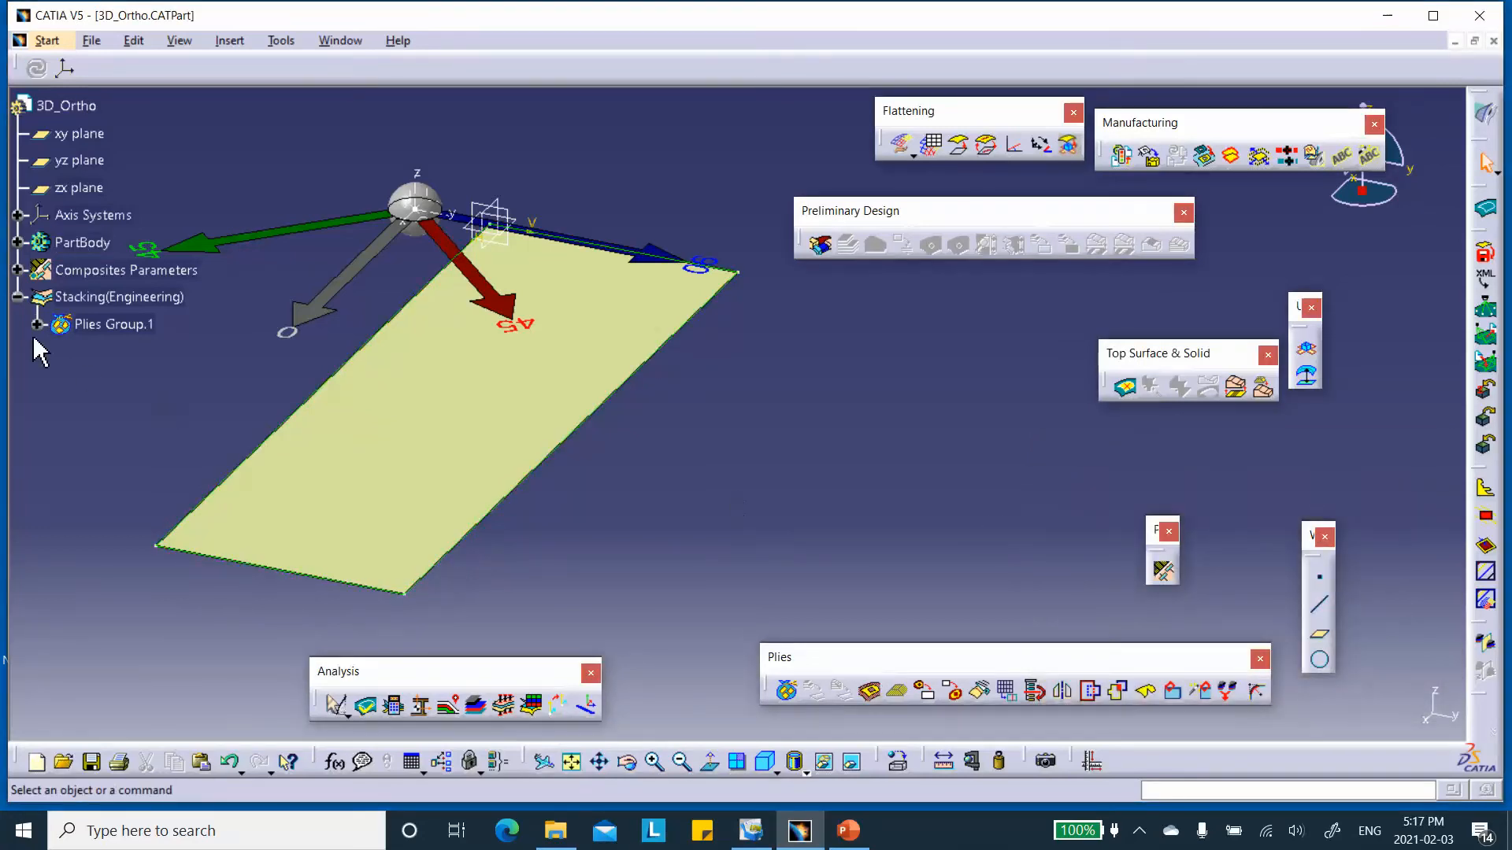
Start a second ply in Plies Group.1 and use the plate outline Sketch.1 as its contour.
click(36, 324)
click(56, 352)
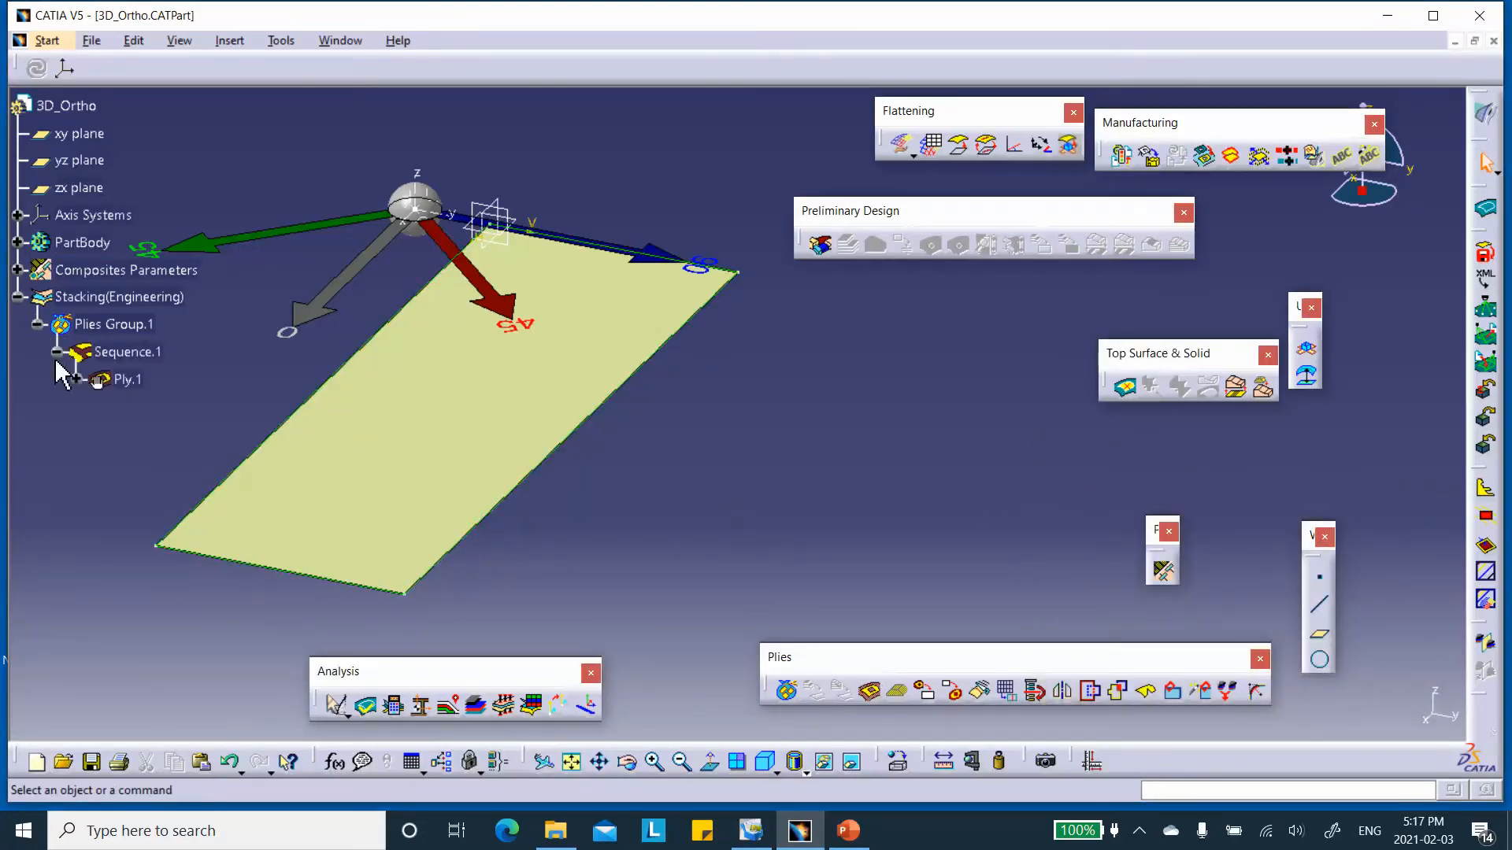
click(869, 690)
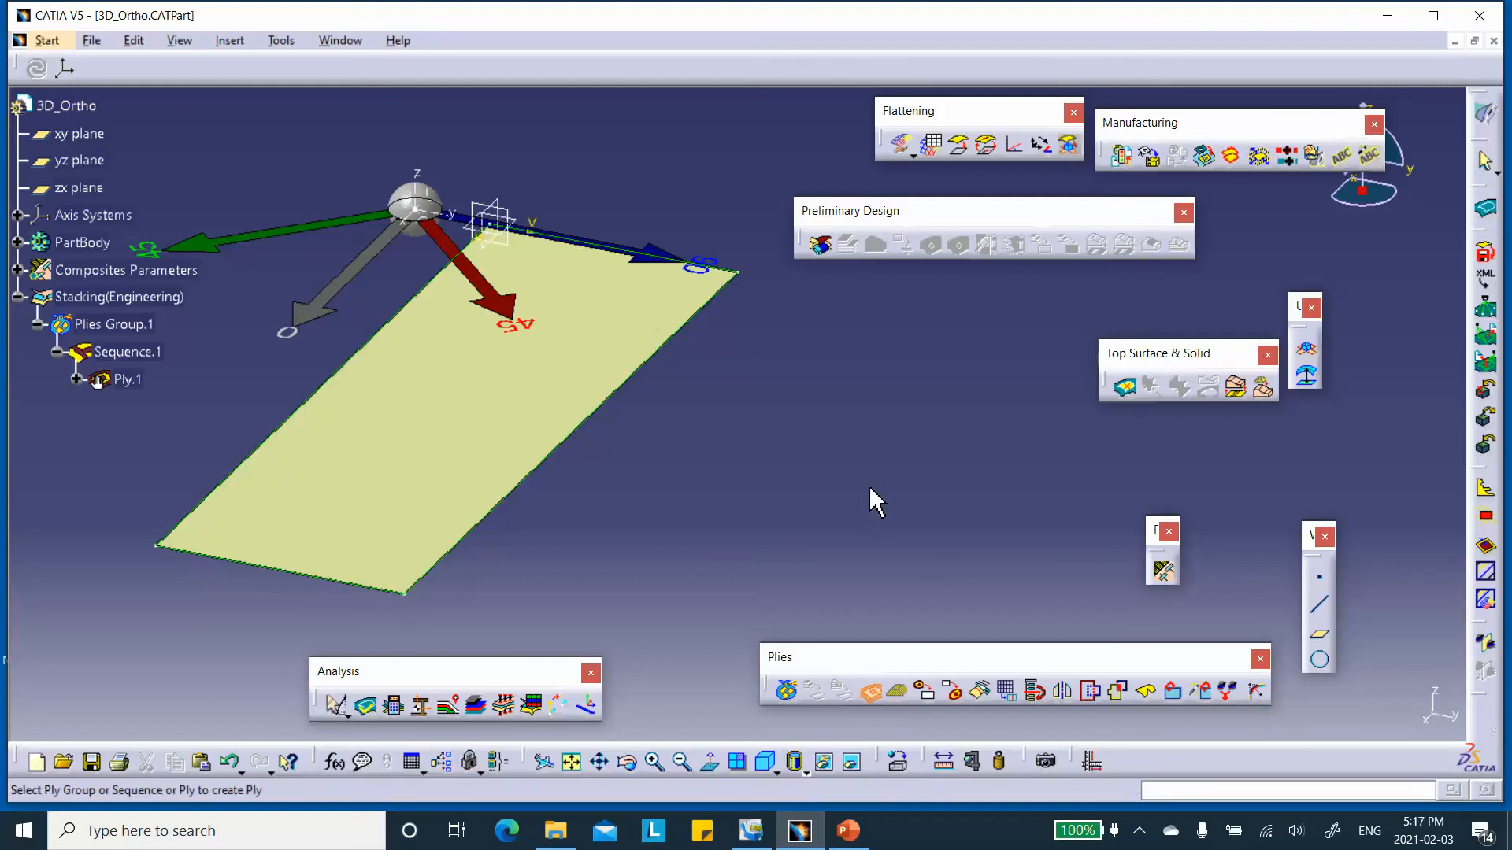
click(132, 325)
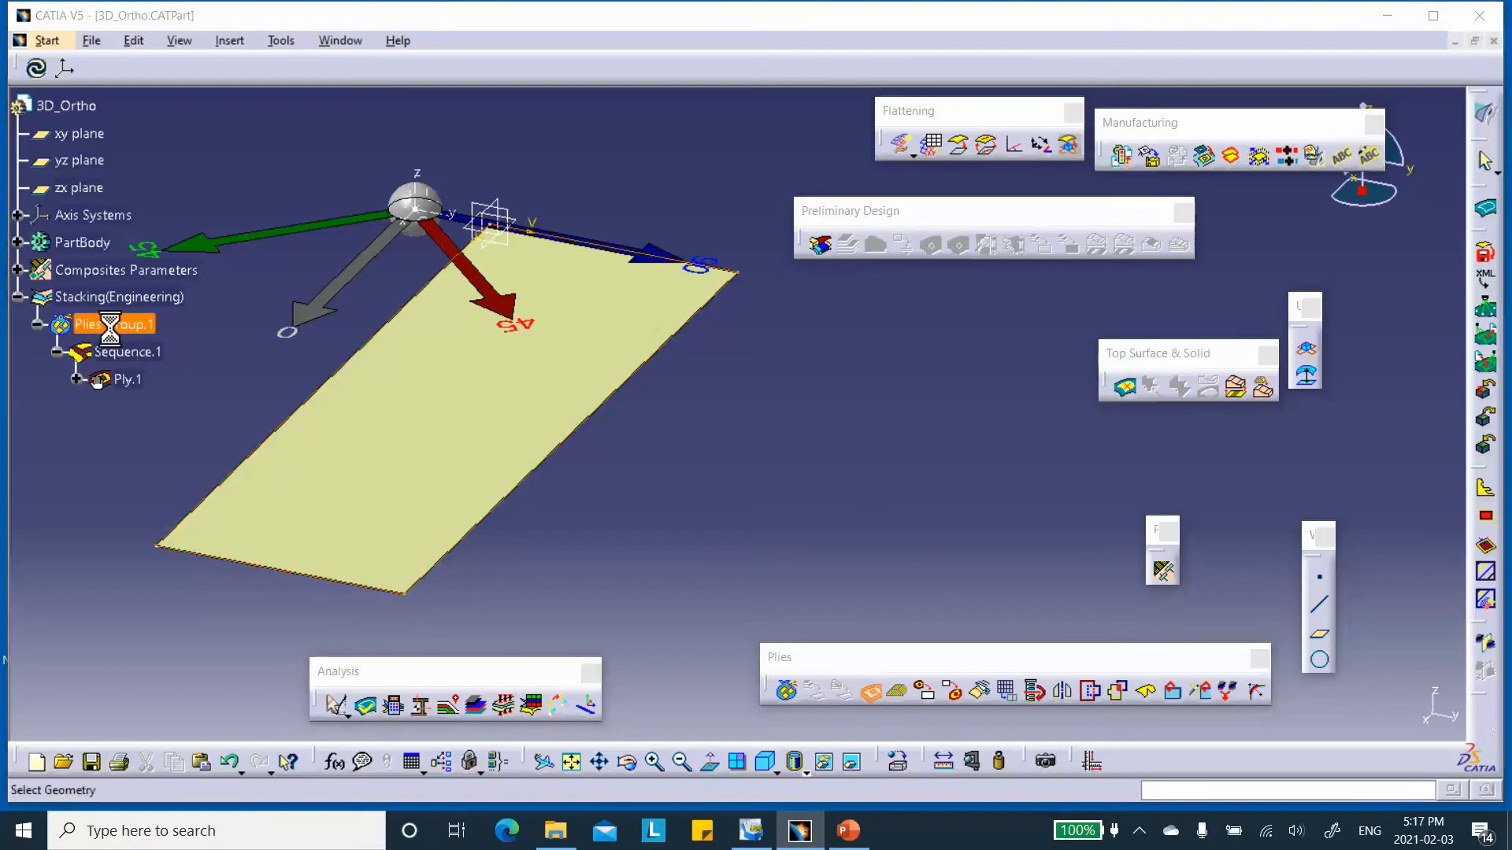
click(1220, 554)
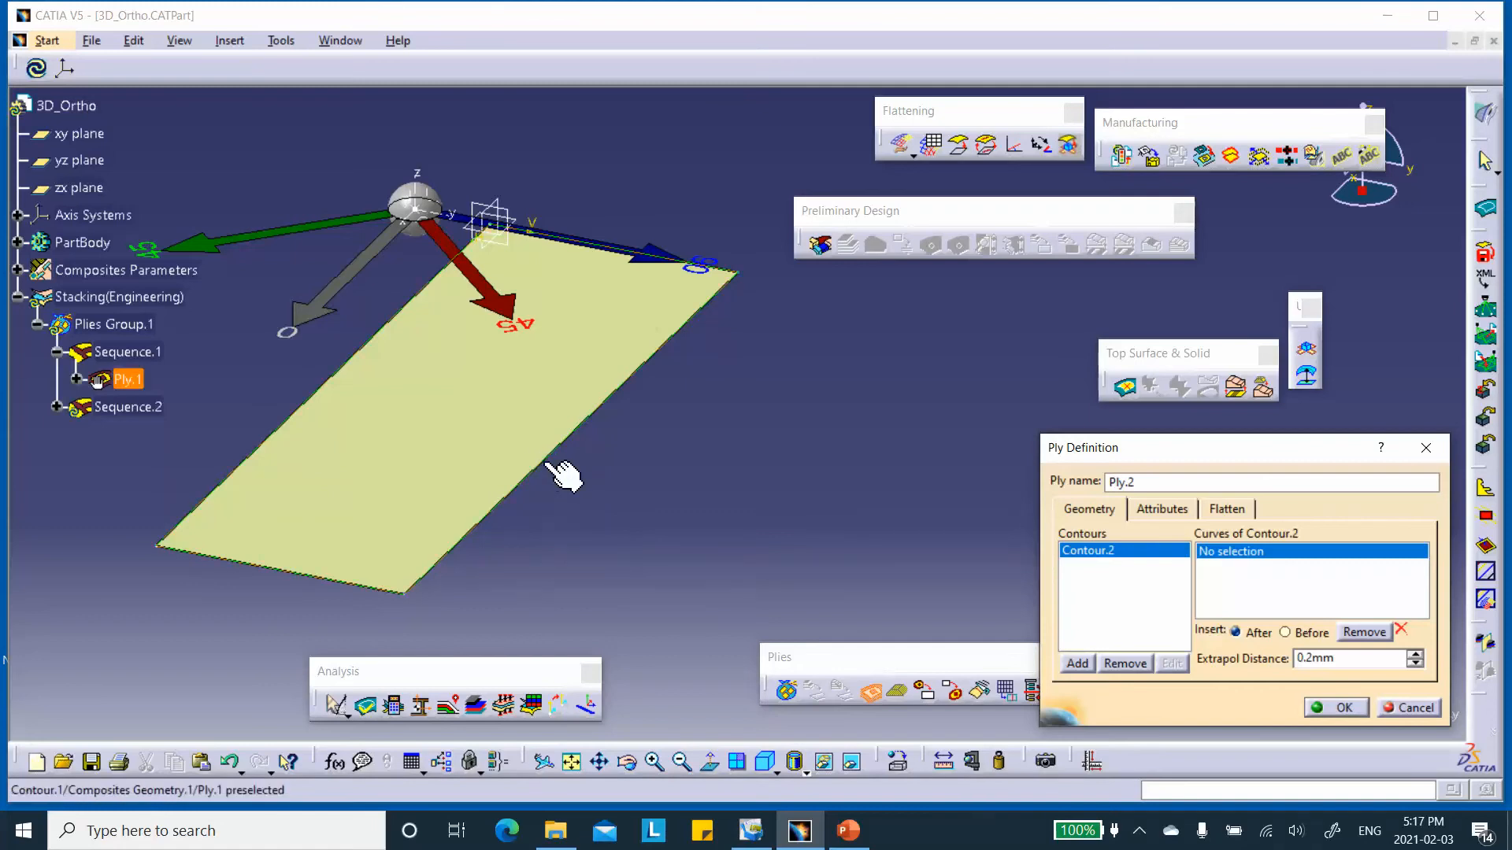
click(16, 246)
click(83, 270)
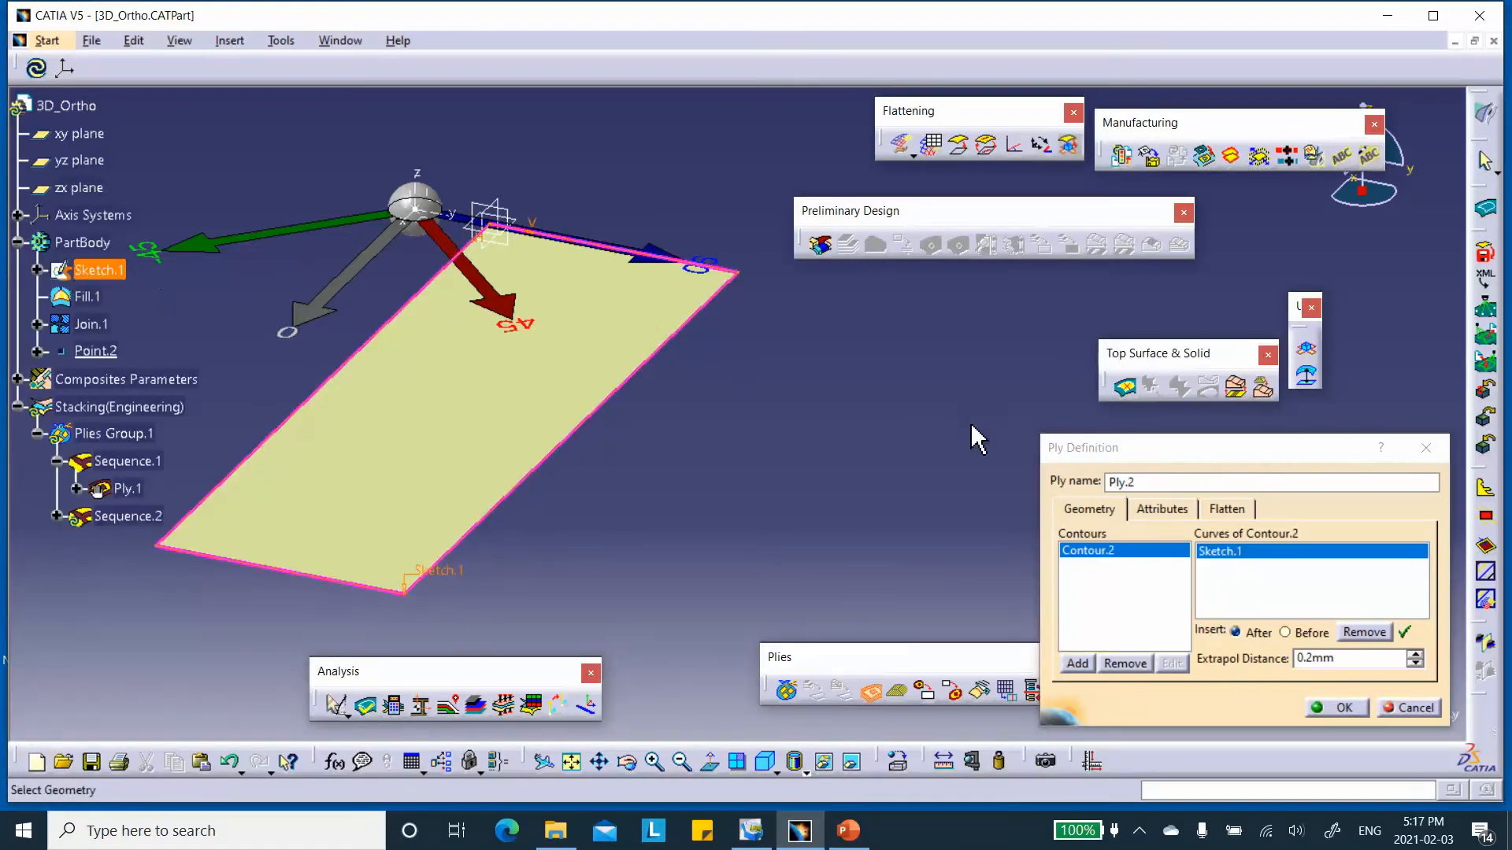
Set the second ply's direction to 45 with 3d_Ortho_New Material and Rosette.1, and create the ply.
click(1154, 509)
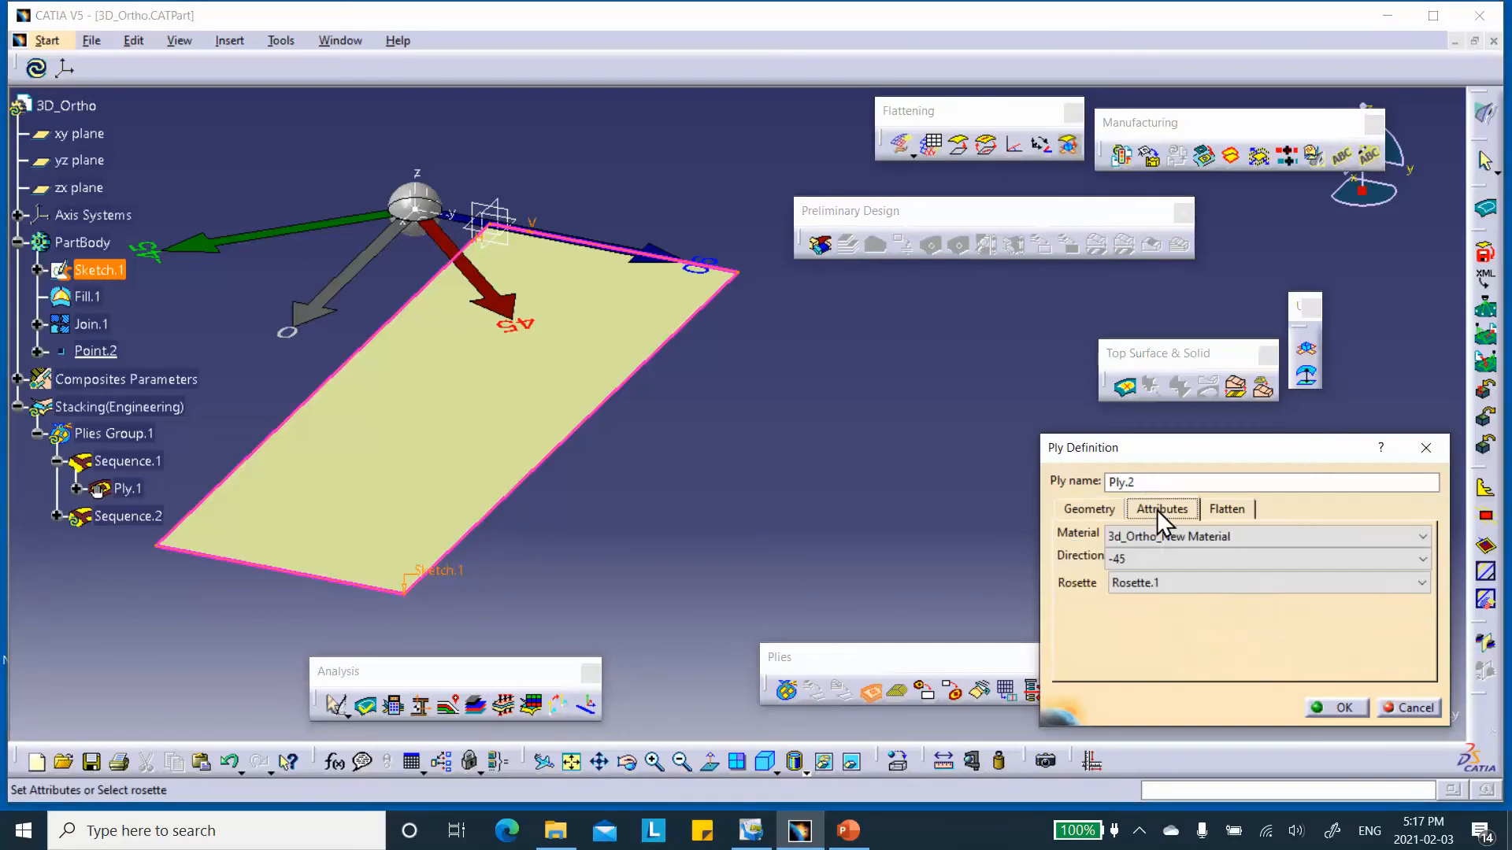
click(1154, 551)
click(1159, 603)
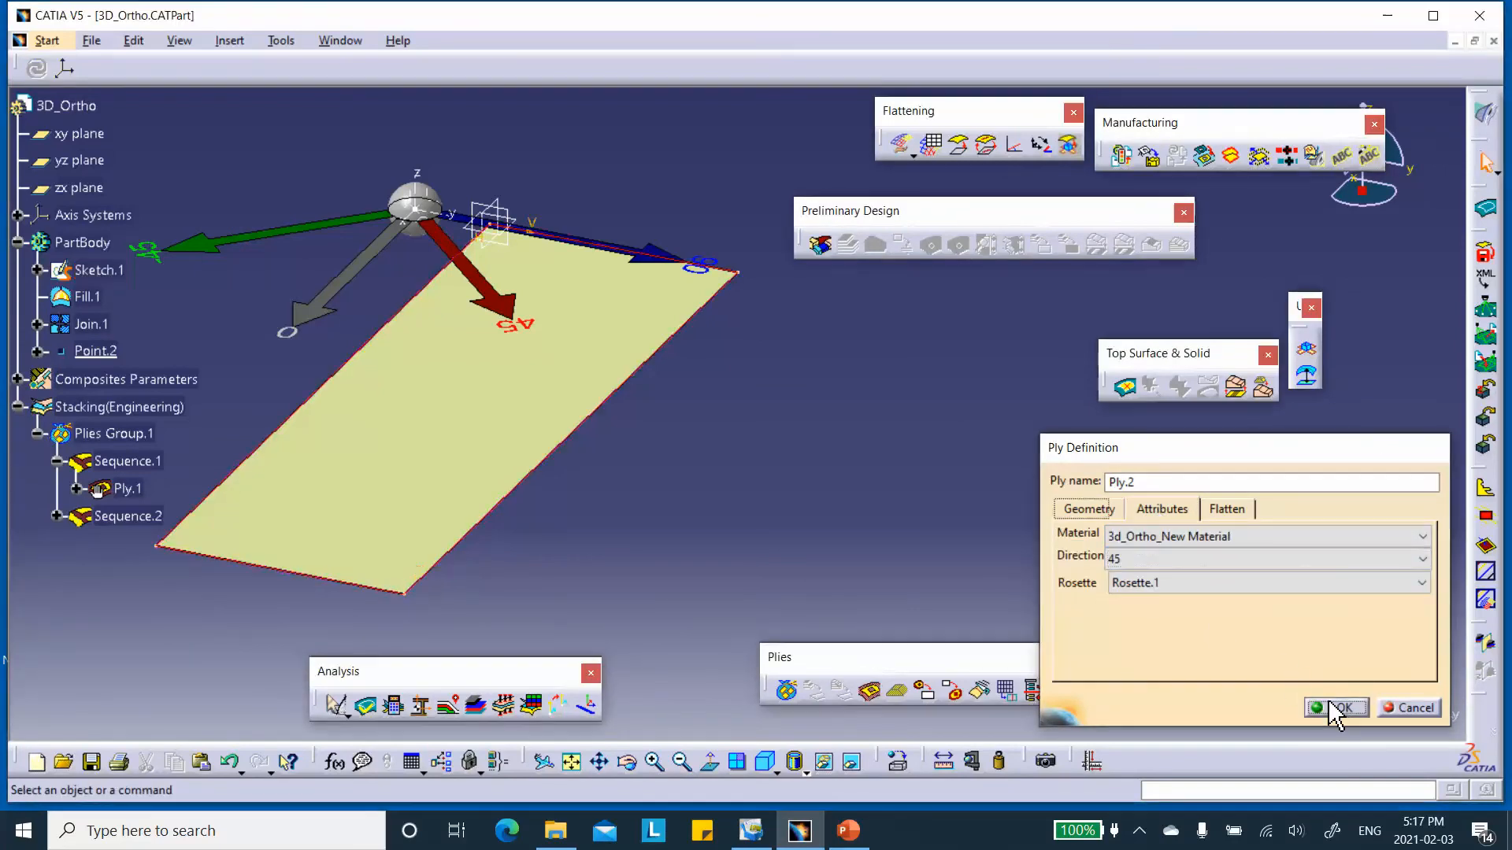
click(1338, 707)
Preview the exploded plies of Plies Group.1 at scale 10 with cumulative offset, and close the preview without keeping it.
middle_drag(897, 462, 886, 500)
middle_drag(854, 485, 896, 432)
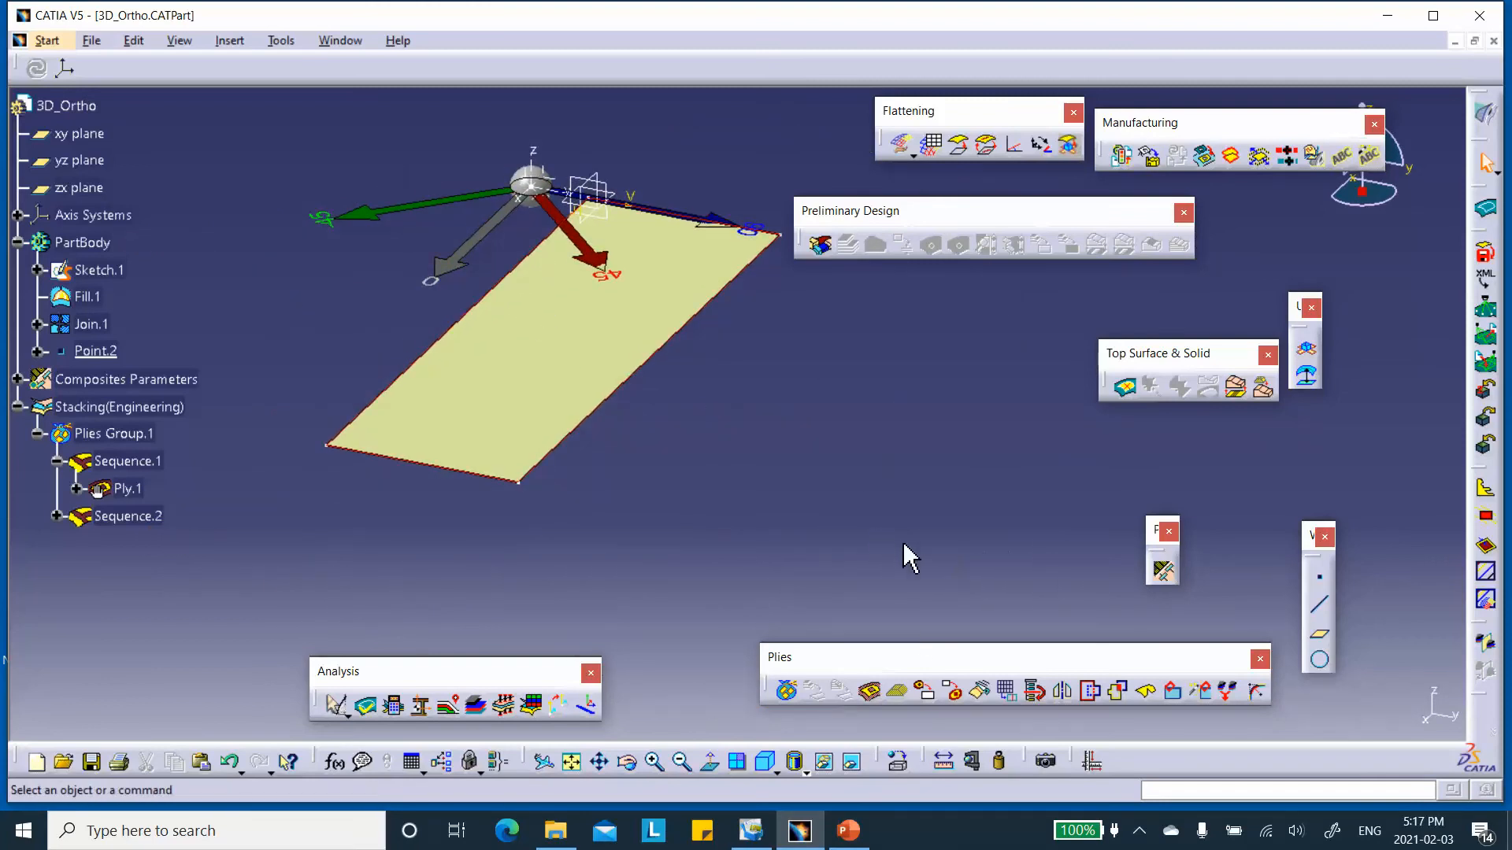
click(477, 705)
click(1188, 334)
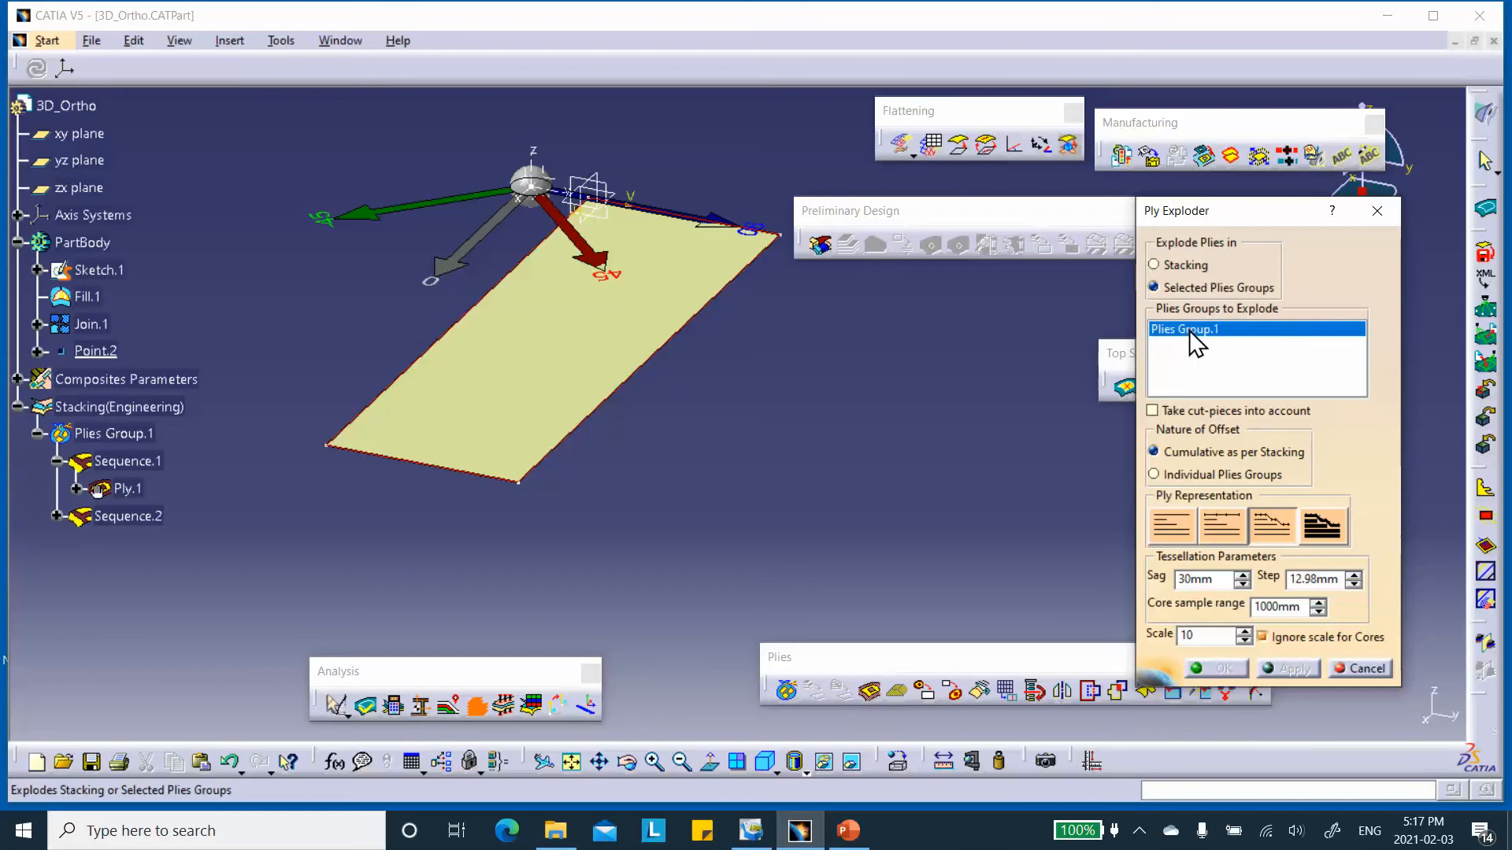
click(1293, 668)
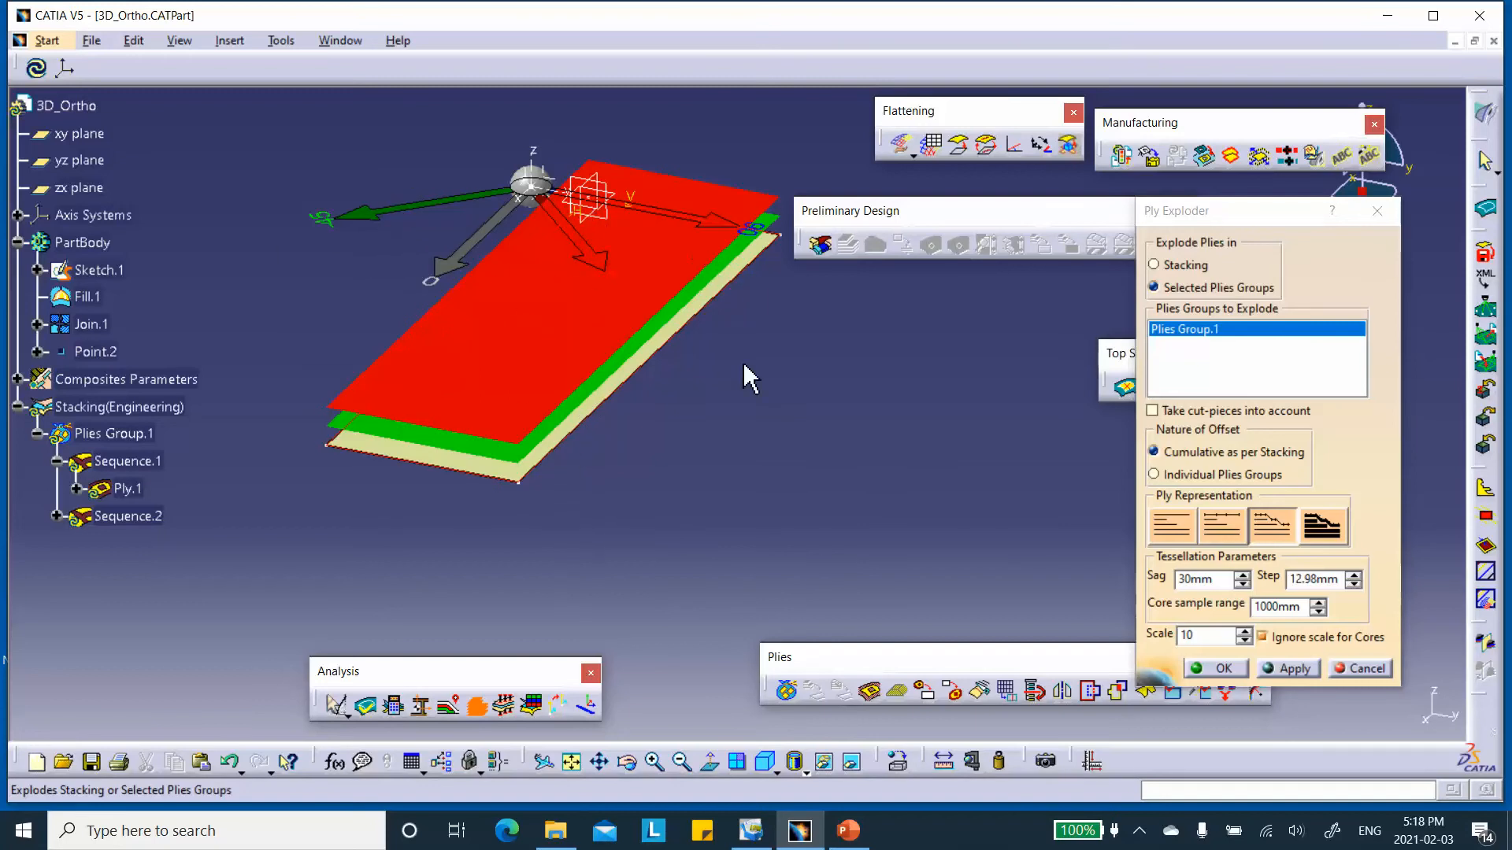
middle_drag(691, 370, 809, 493)
click(1364, 670)
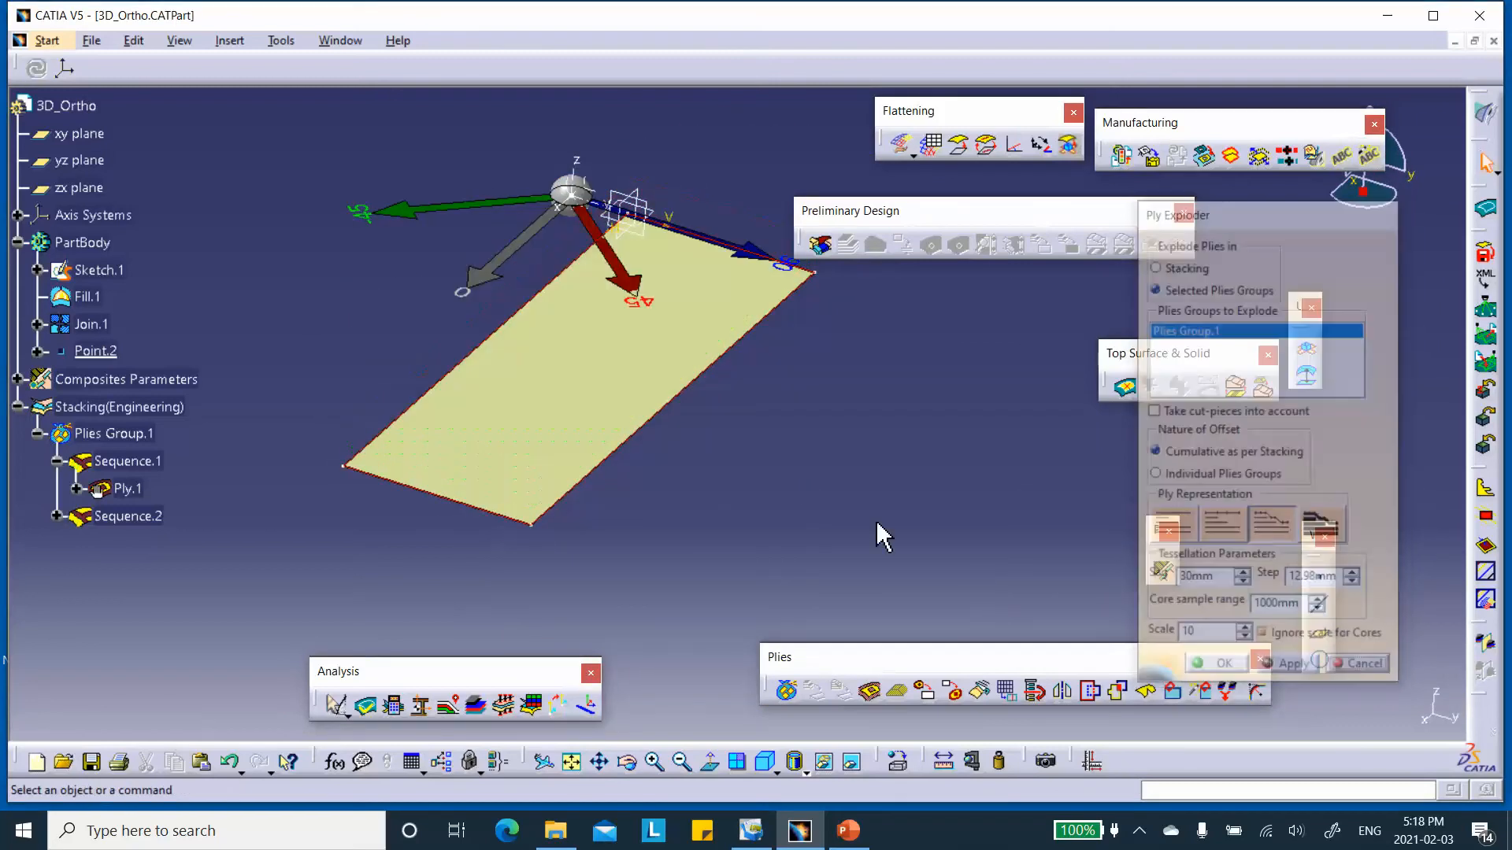
Hide Rosette.1 on the plate and save the part.
right_click(561, 180)
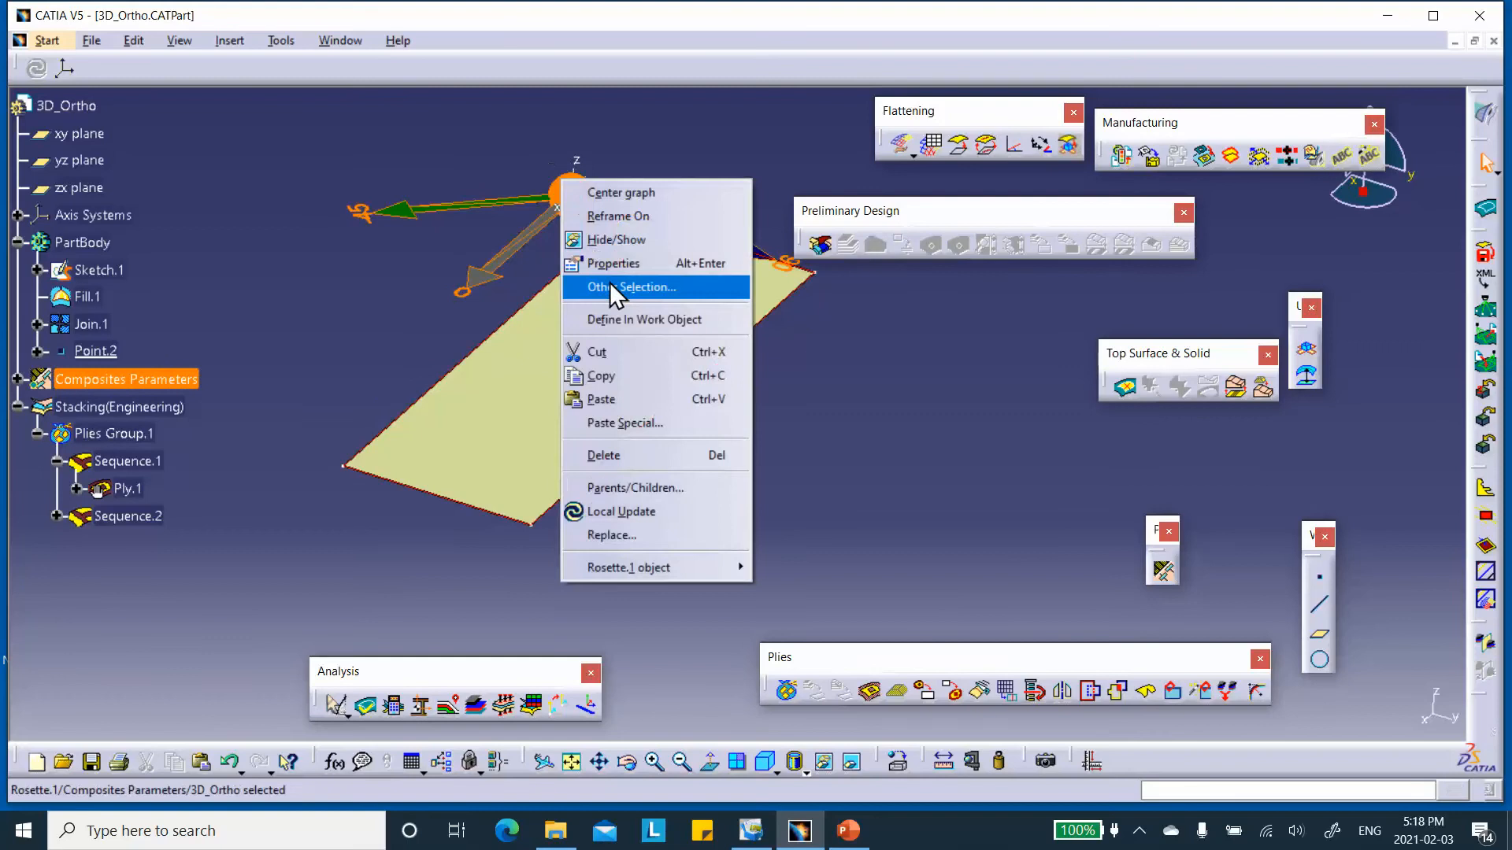
click(616, 241)
mouse_move(803, 418)
middle_down()
mouse_move(817, 442)
mouse_move(824, 419)
middle_up()
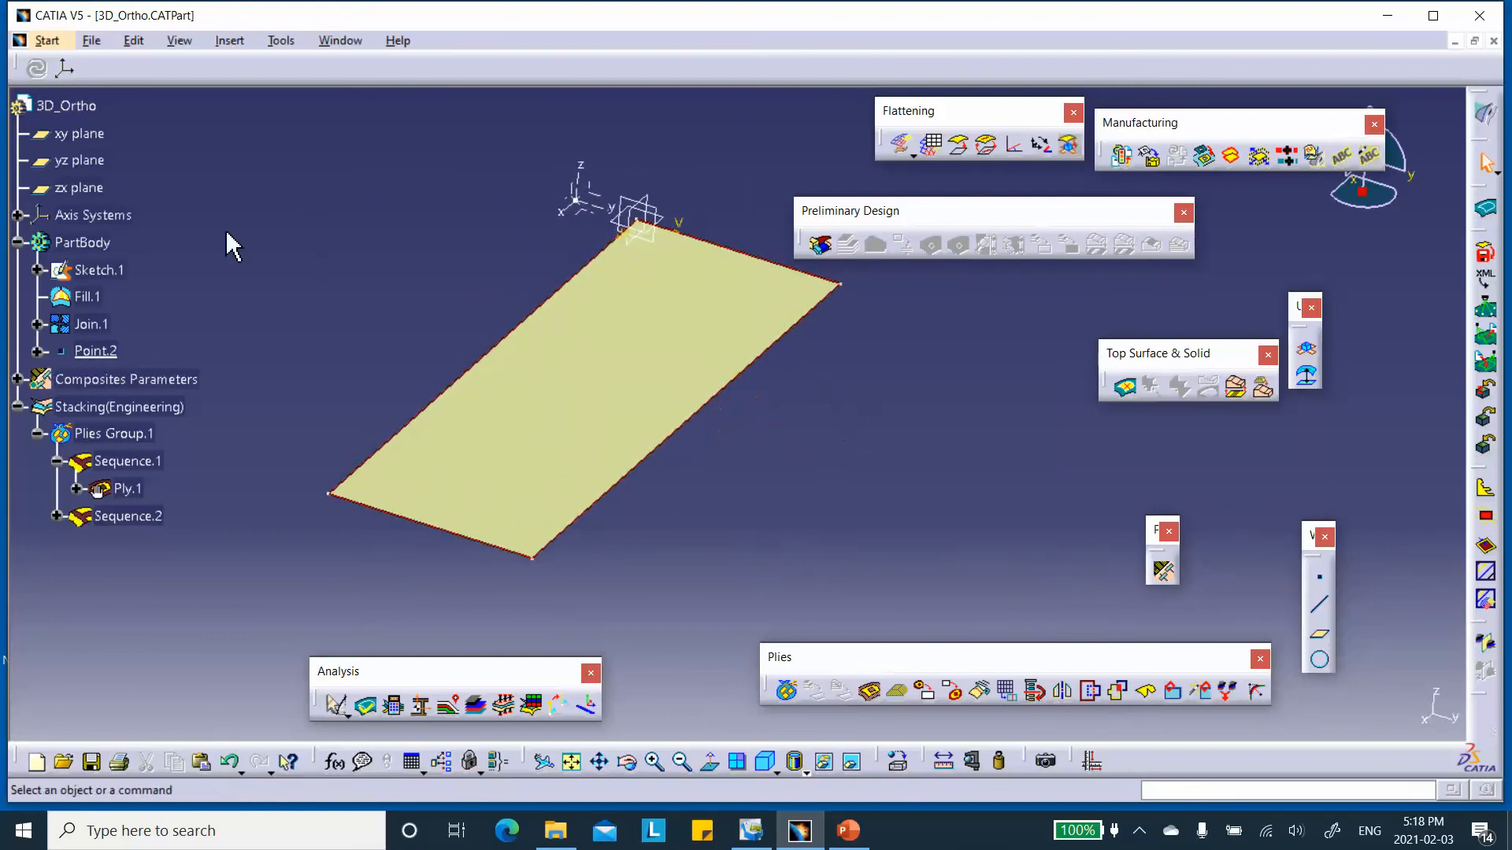
click(91, 761)
Switch to the Advanced Meshing Tools workbench and create a Static Analysis case for the plate.
click(91, 41)
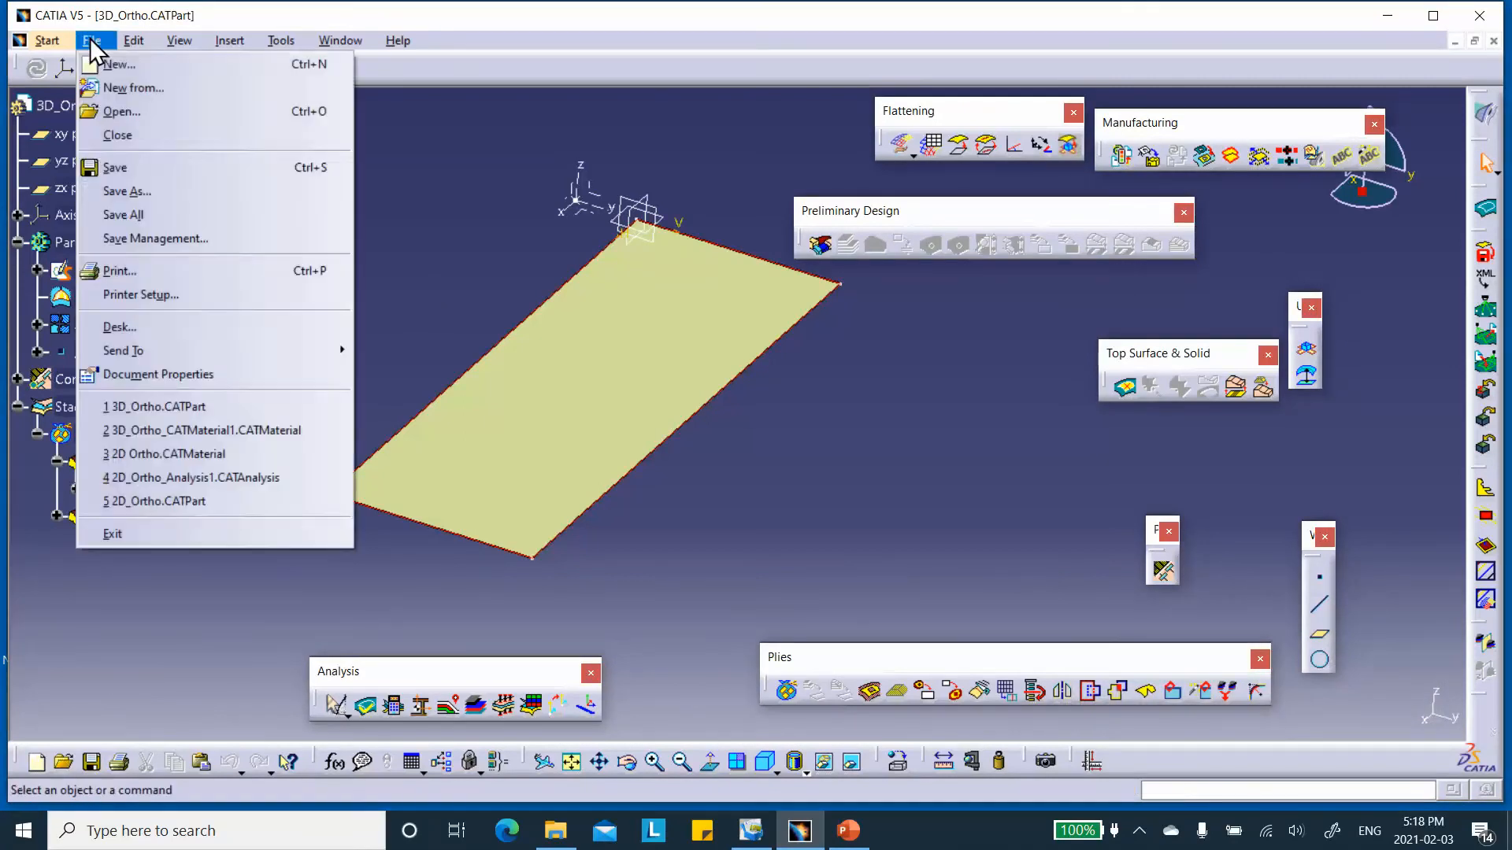
click(51, 44)
click(52, 44)
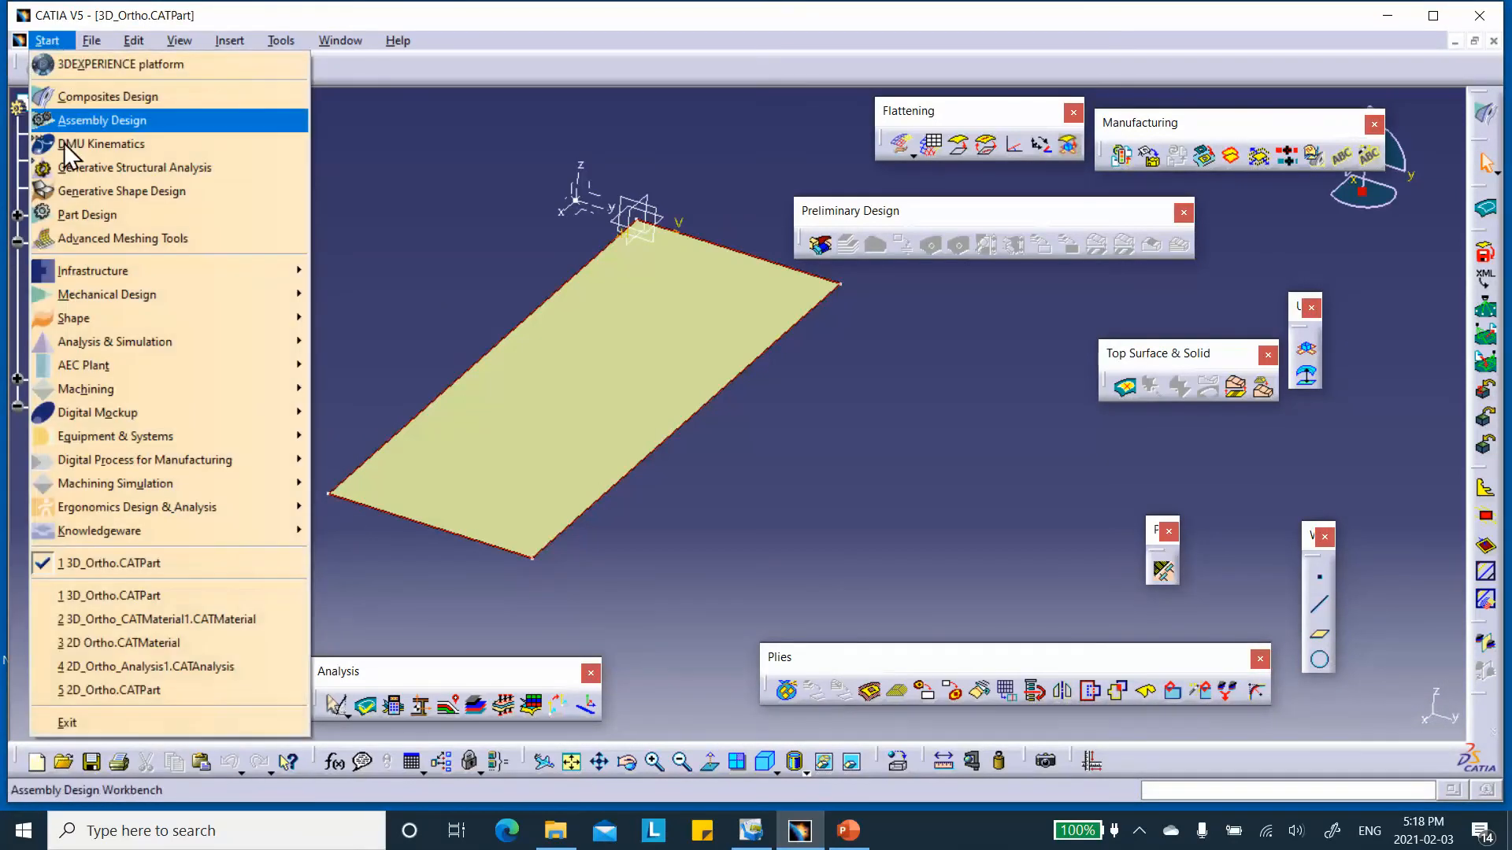
click(88, 238)
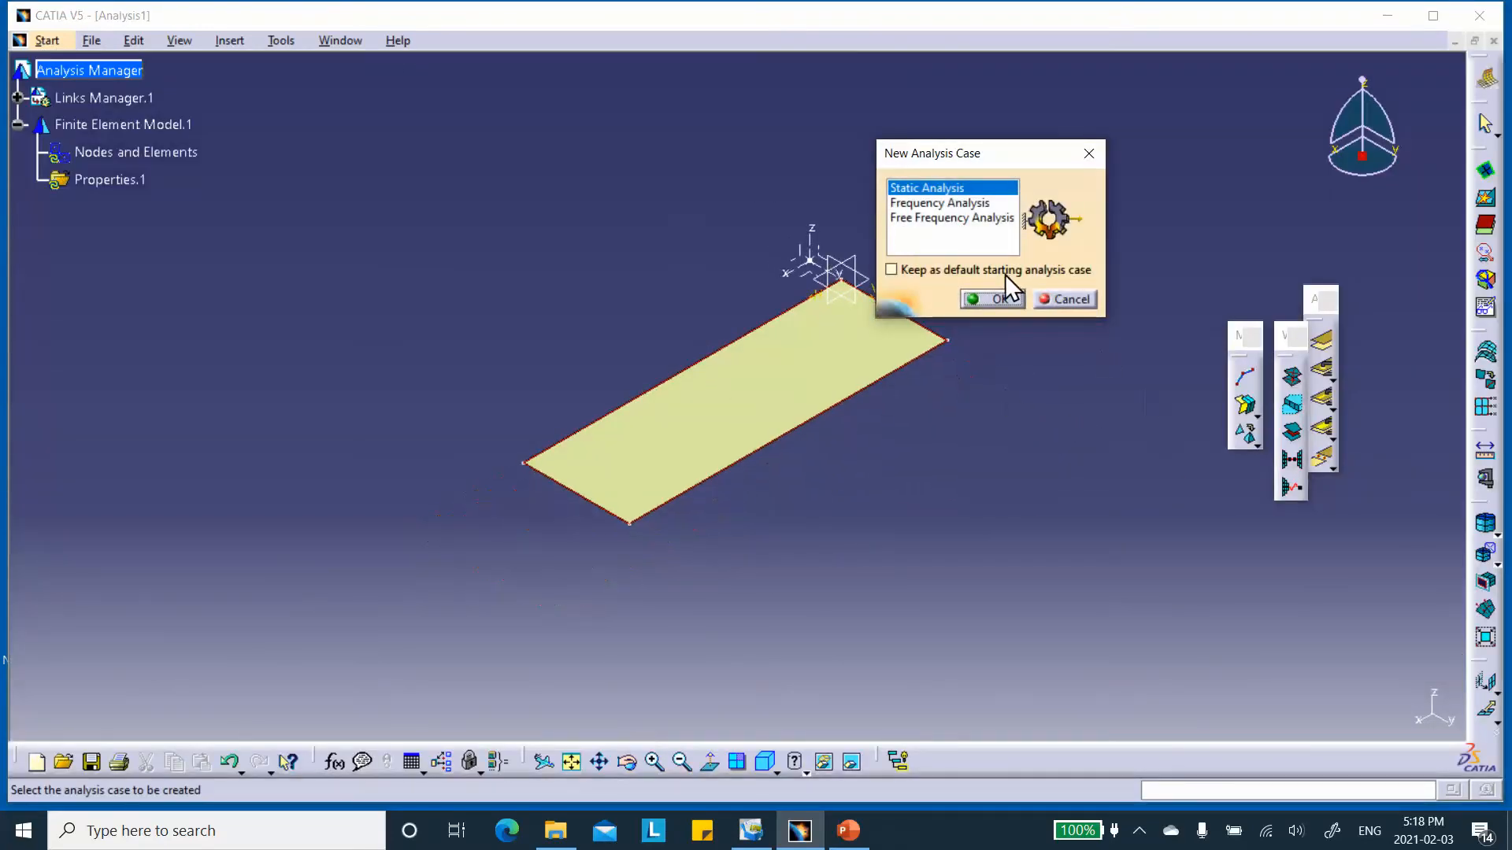
click(1005, 300)
Define a surface mesh on Join.1 with parabolic quads-only elements, 10 mm mesh size and automatic mesh capture at 1 mm tolerance.
middle_drag(666, 244, 602, 209)
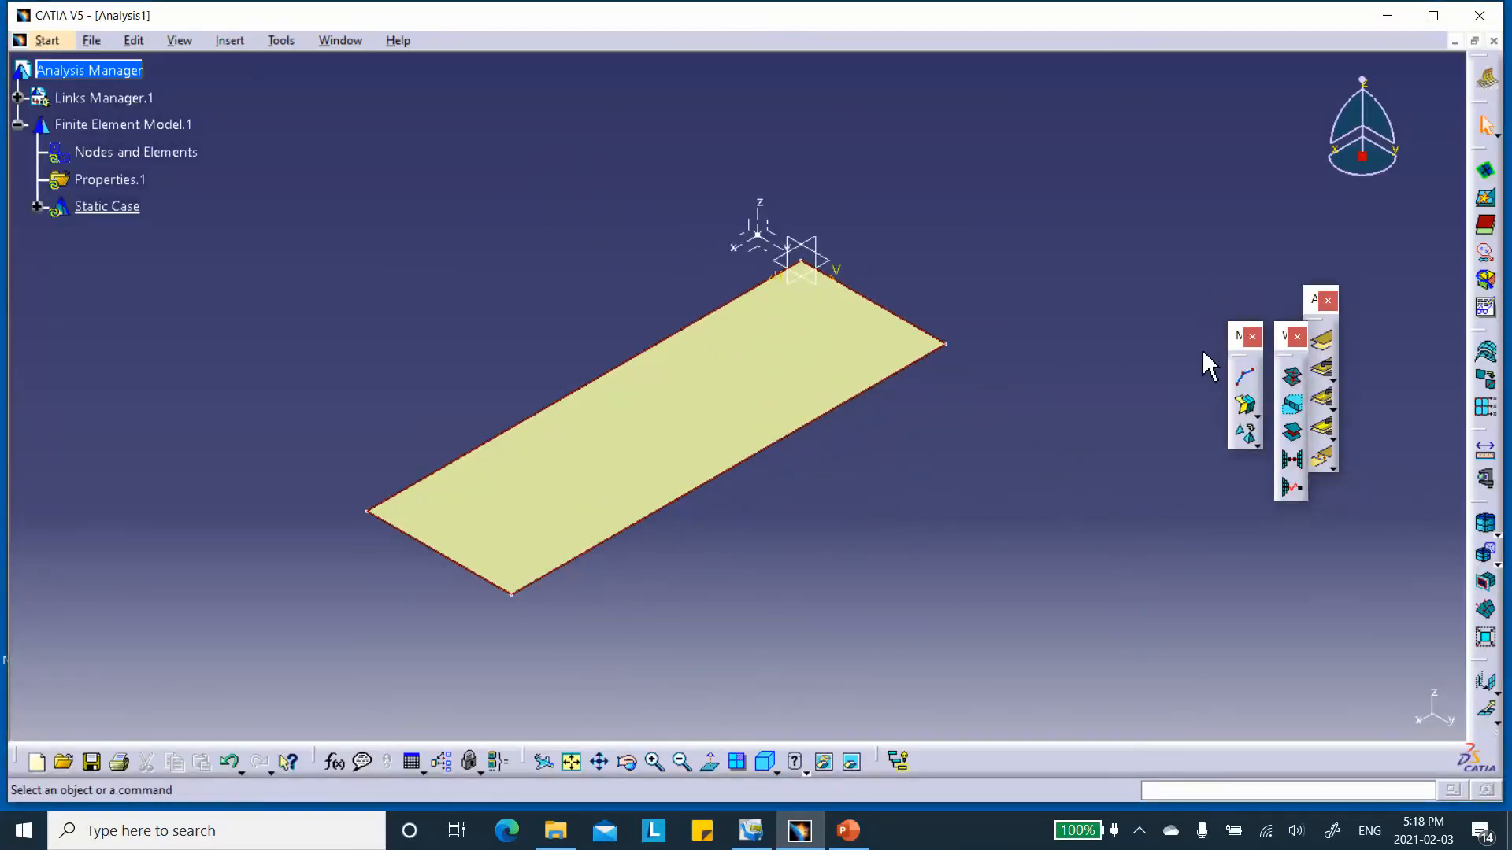
click(1247, 407)
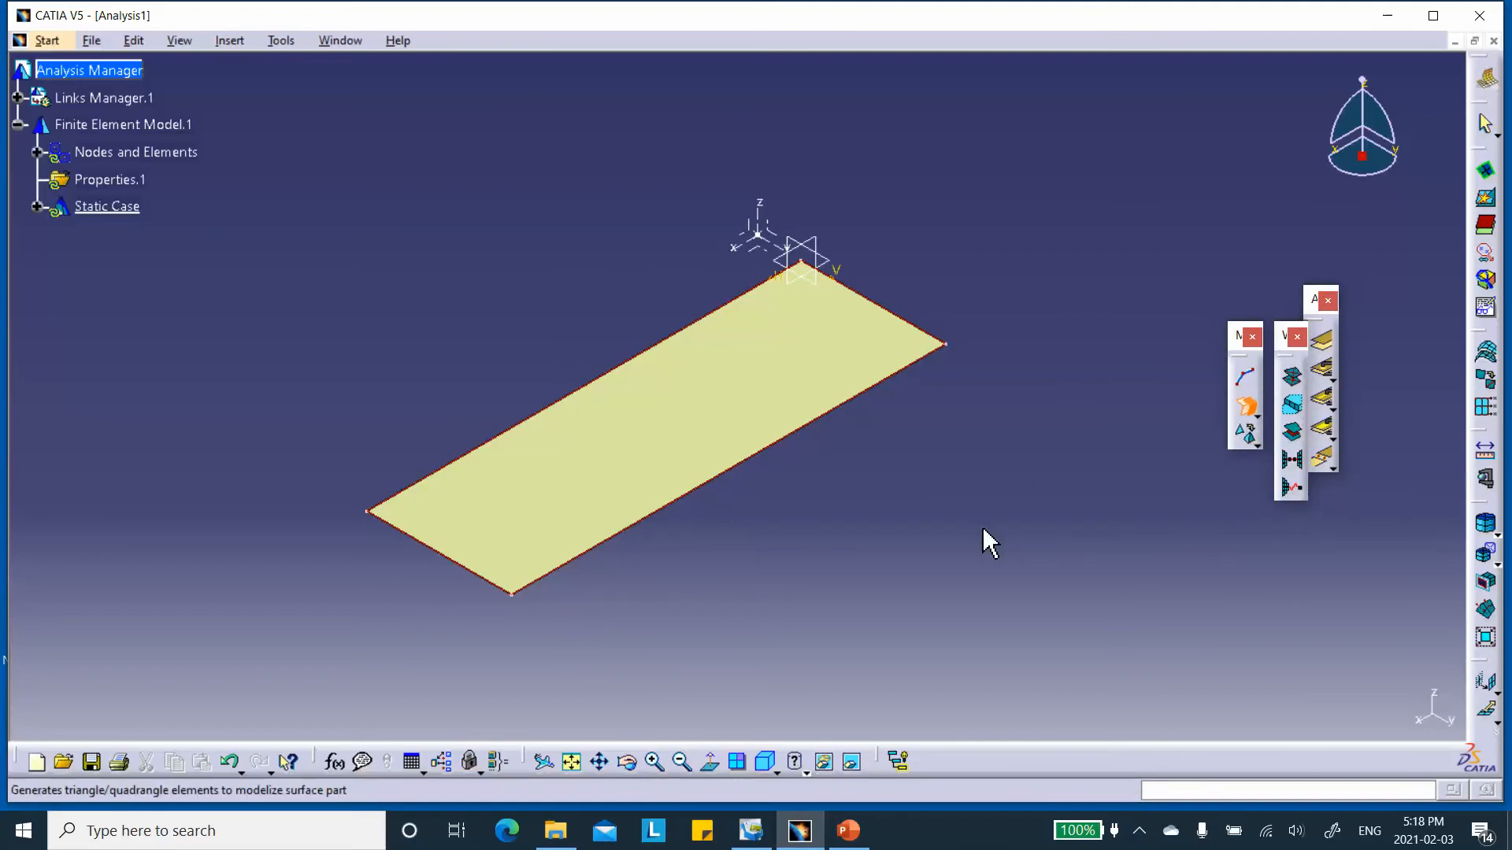
click(729, 405)
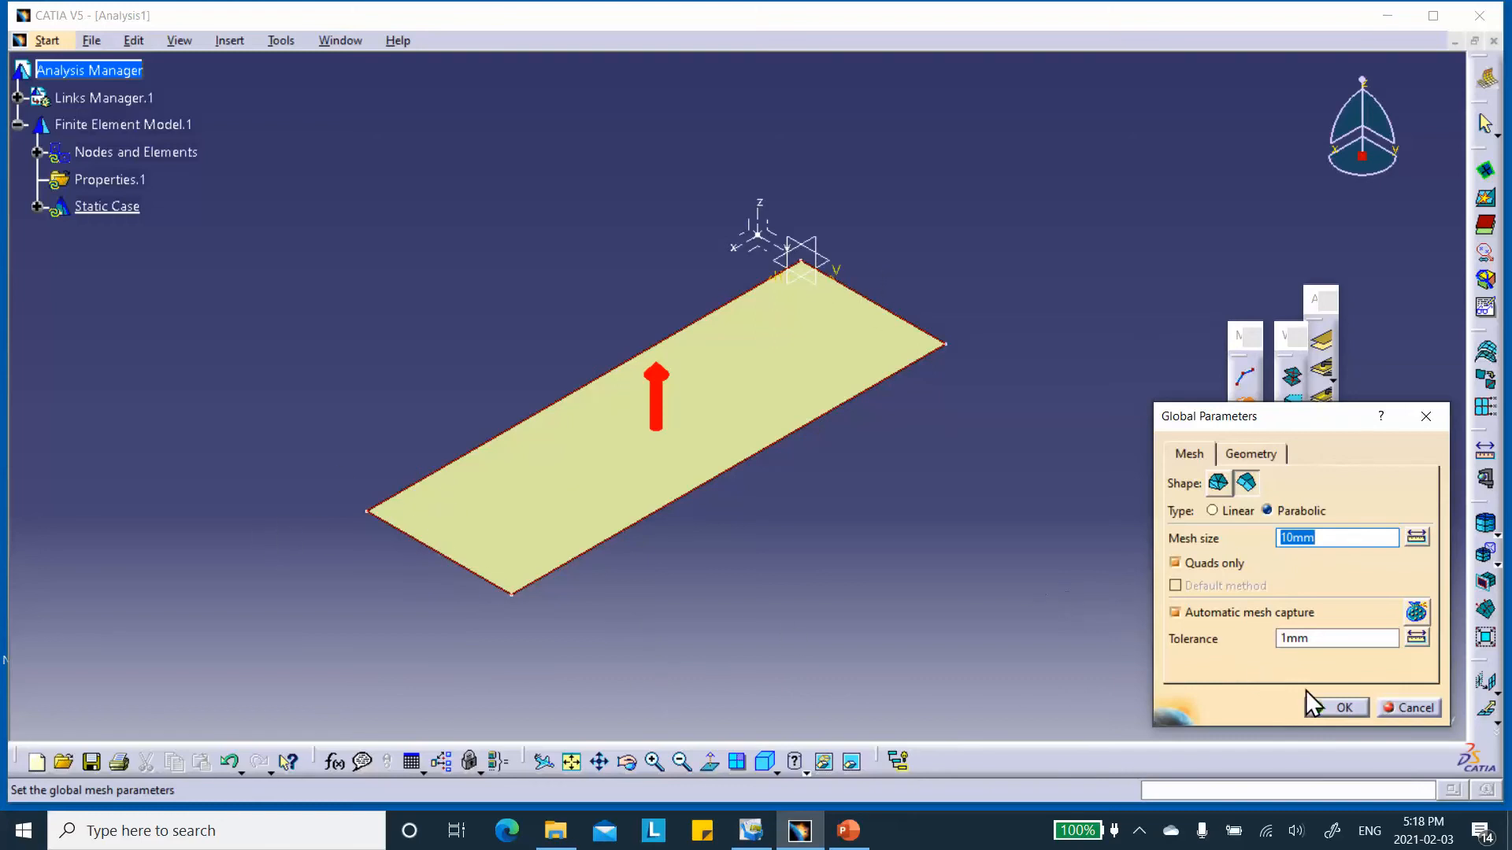
click(1342, 712)
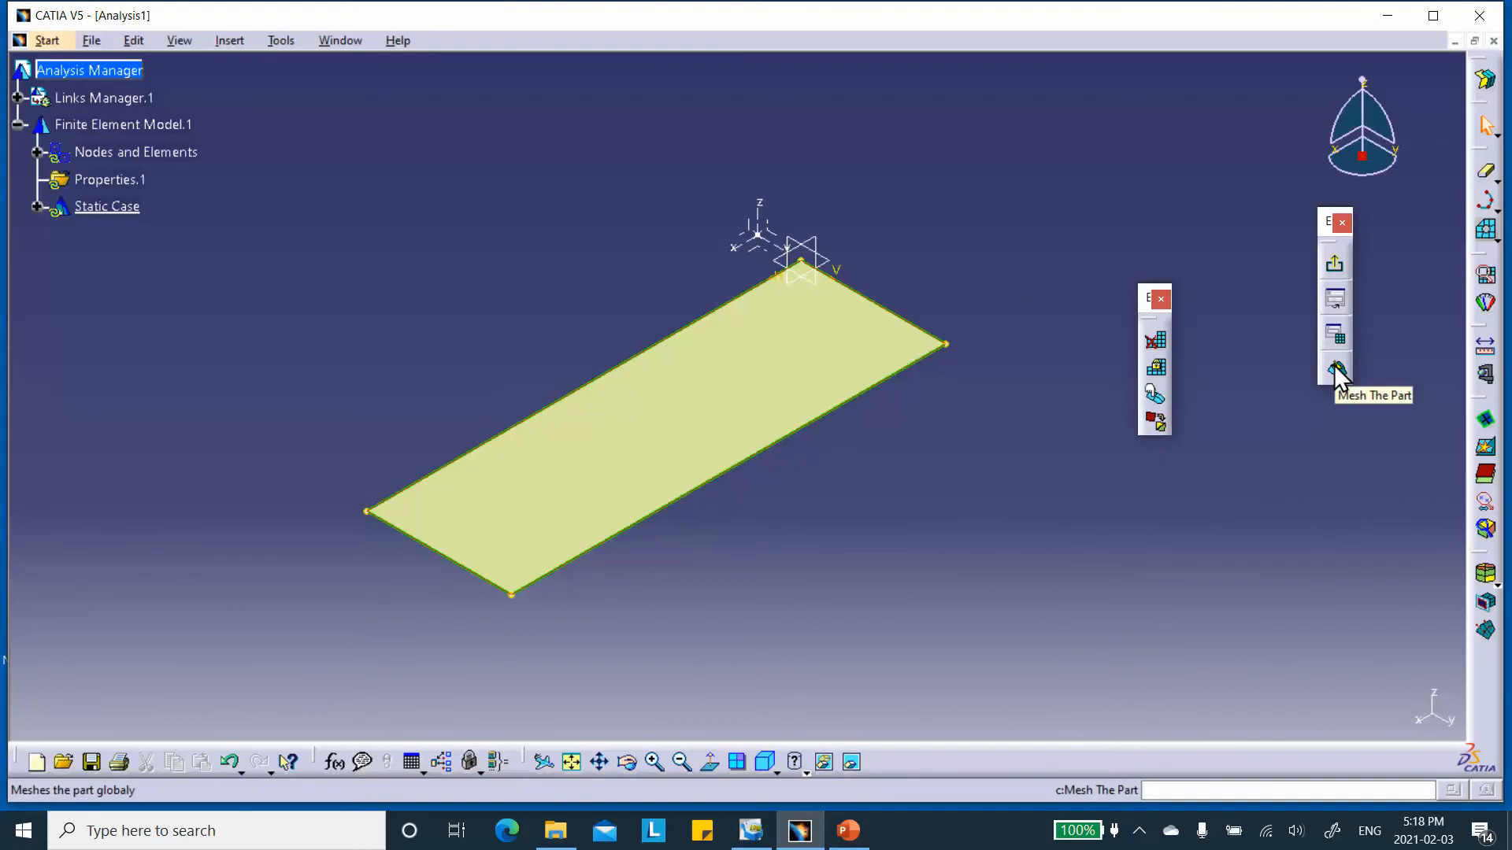
Mesh the plate, exit the surface mesher and switch to the Generative Structural Analysis workbench.
click(1333, 365)
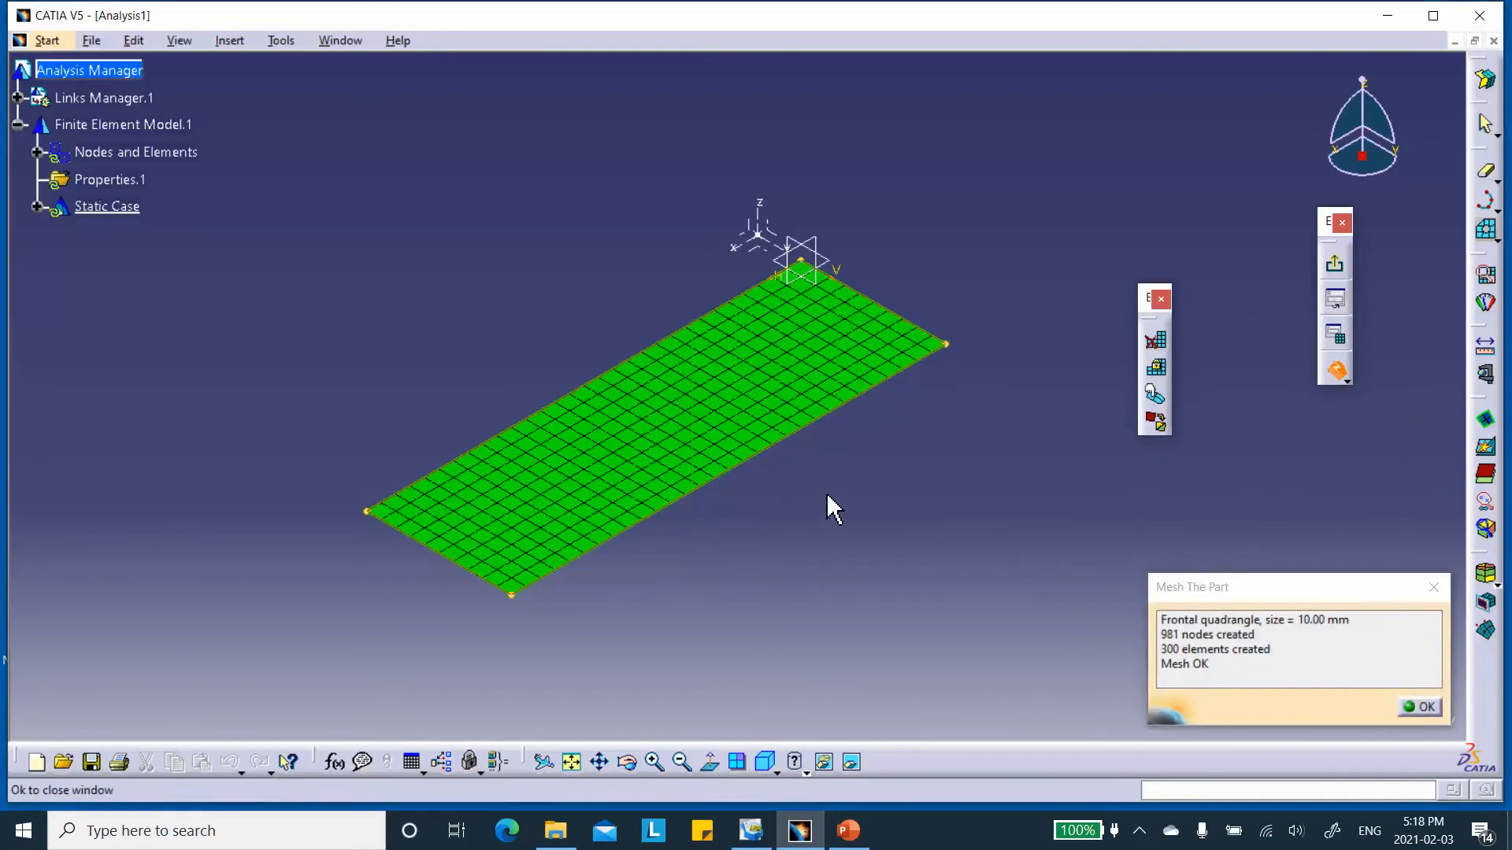
click(1420, 706)
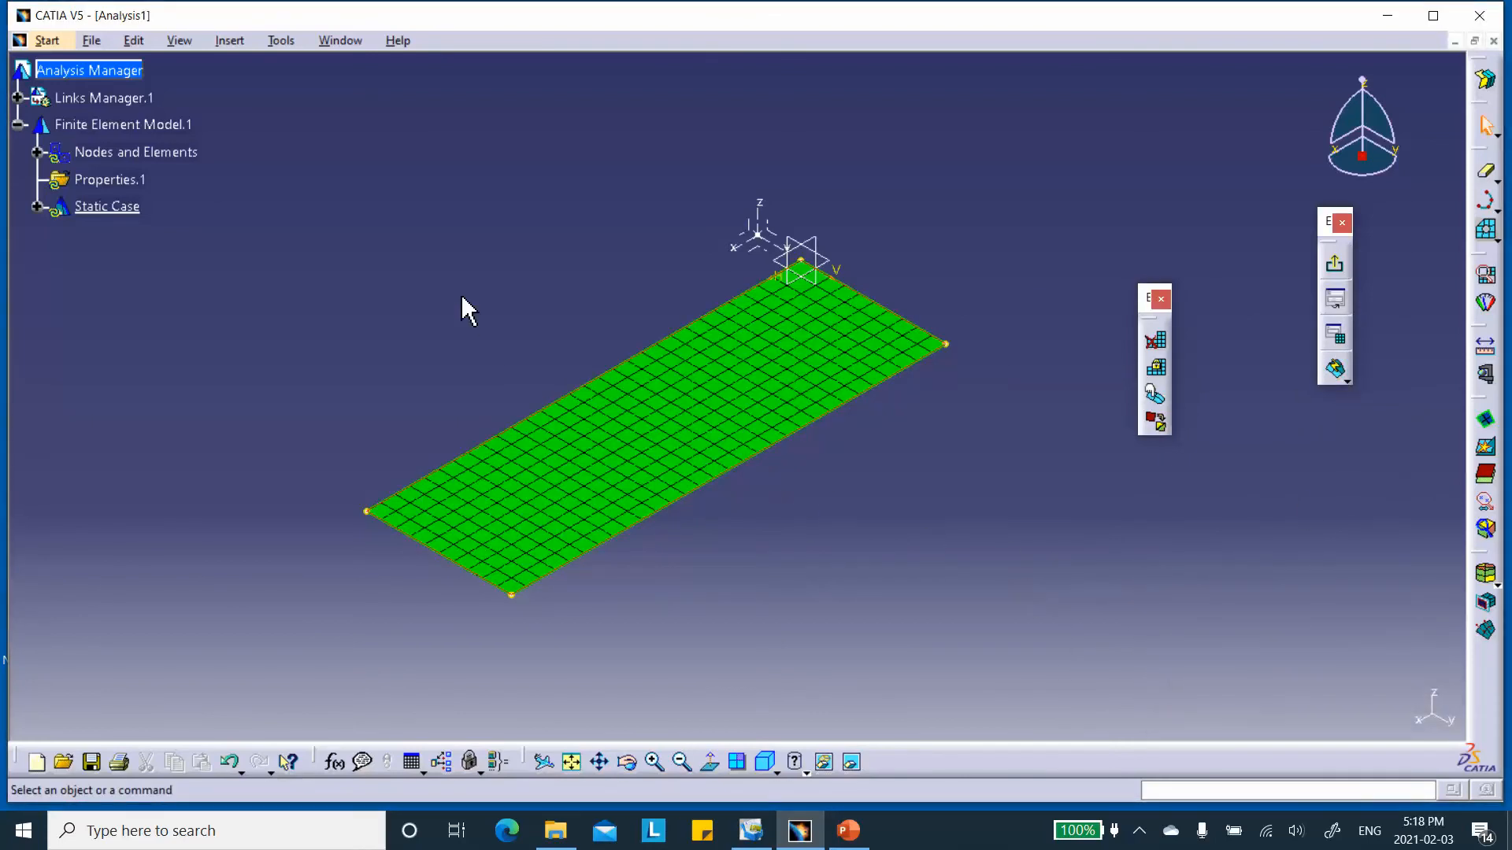
click(1336, 263)
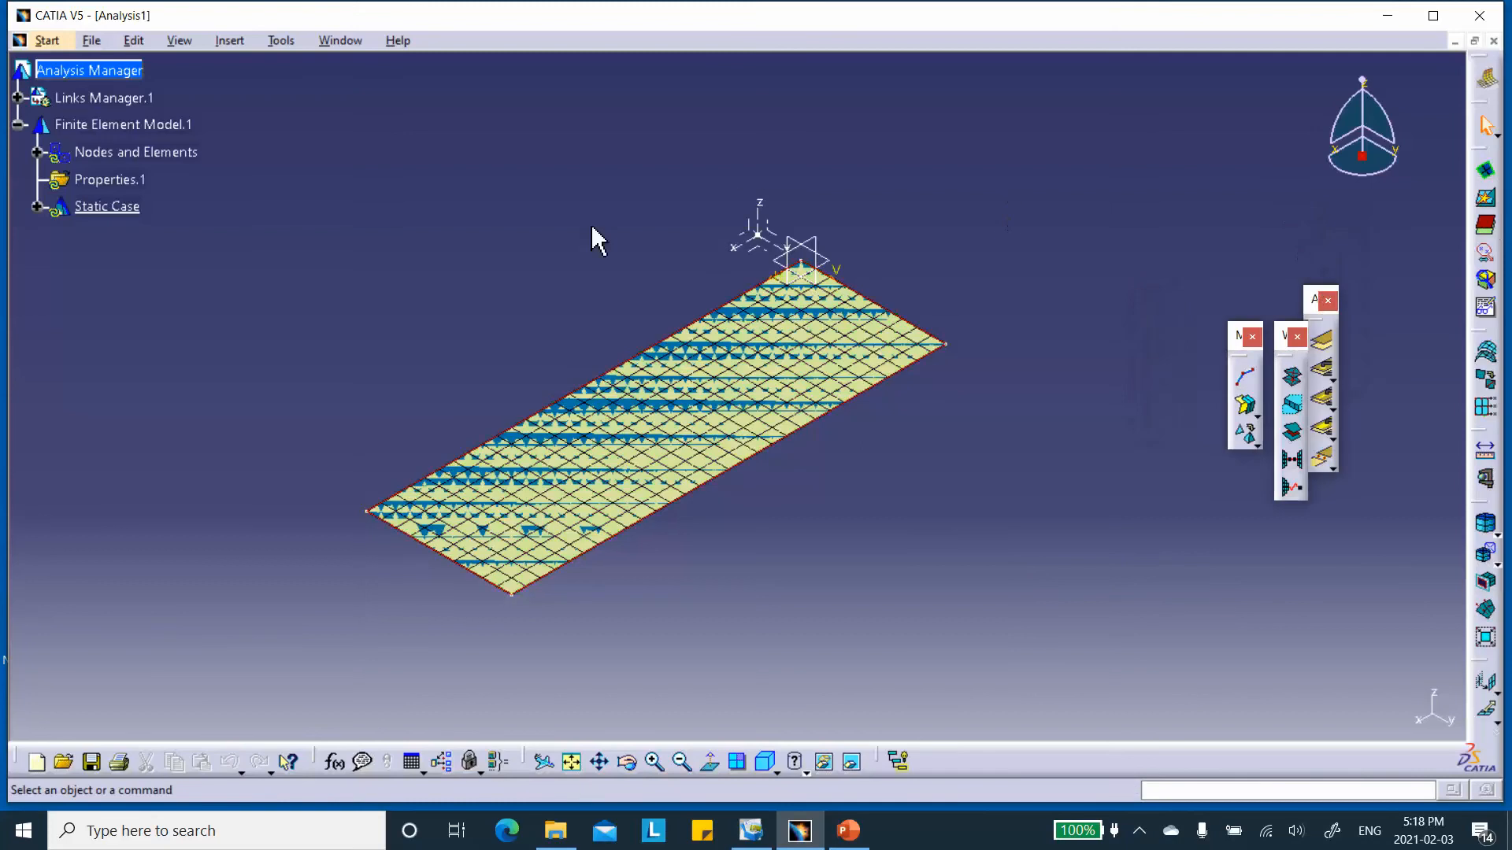
click(47, 40)
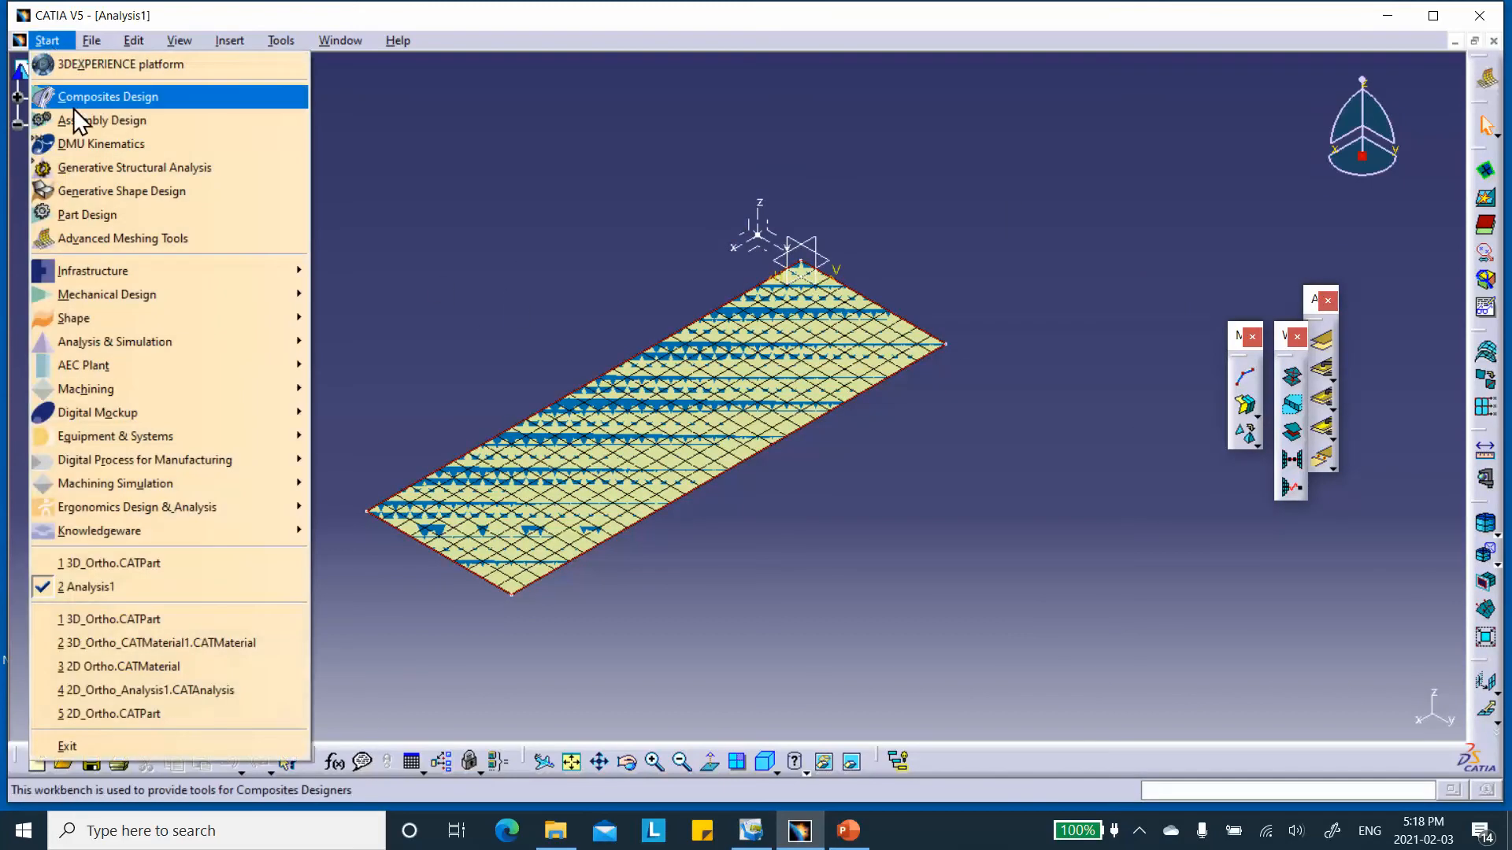
click(82, 163)
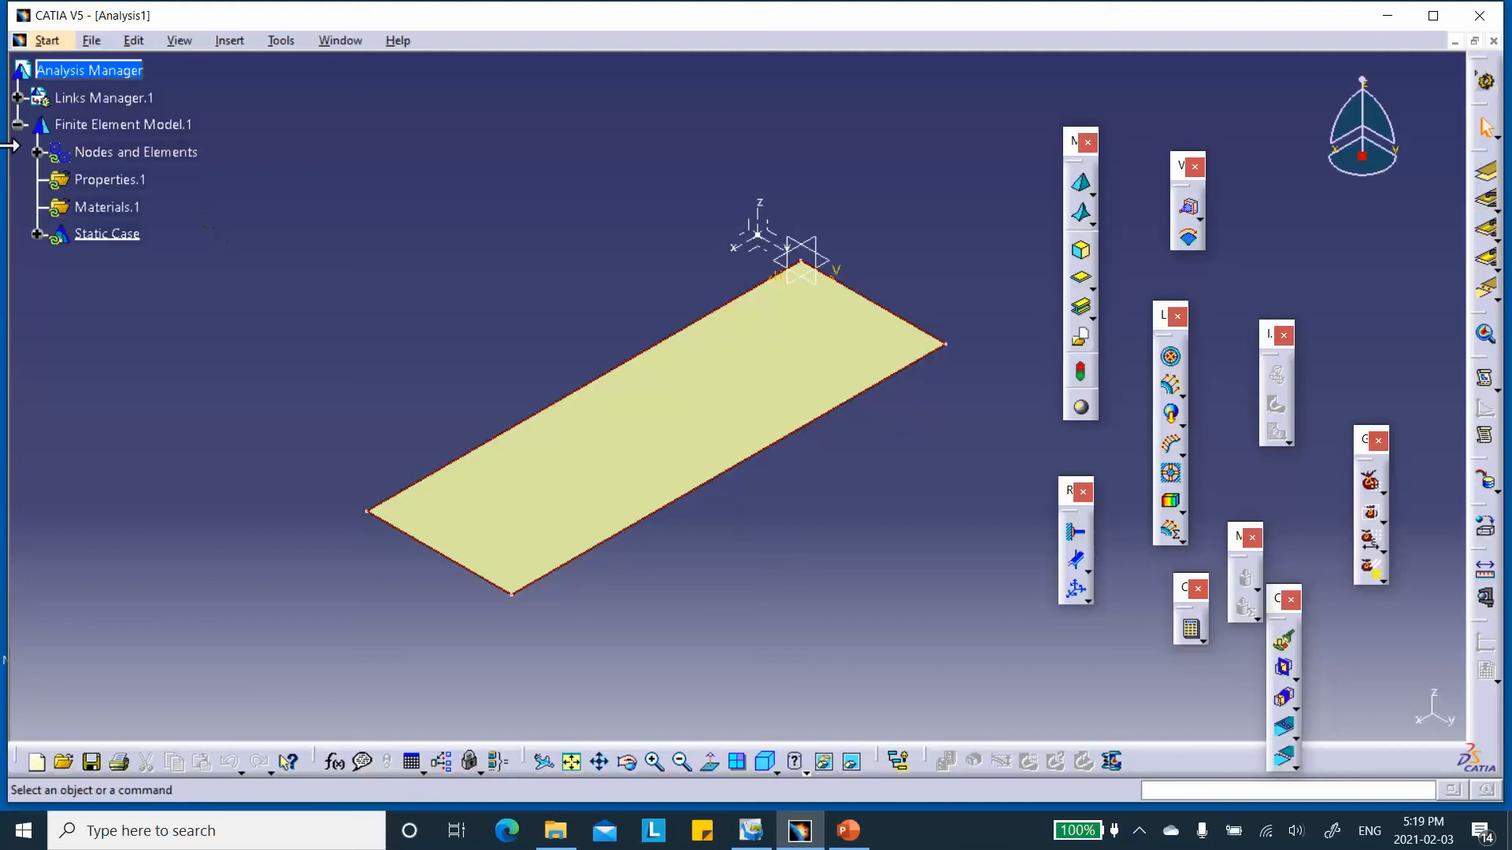
Hide Stacking(Engineering) and the plate outline Sketch.1 of the linked 3D_Ortho part.
click(38, 152)
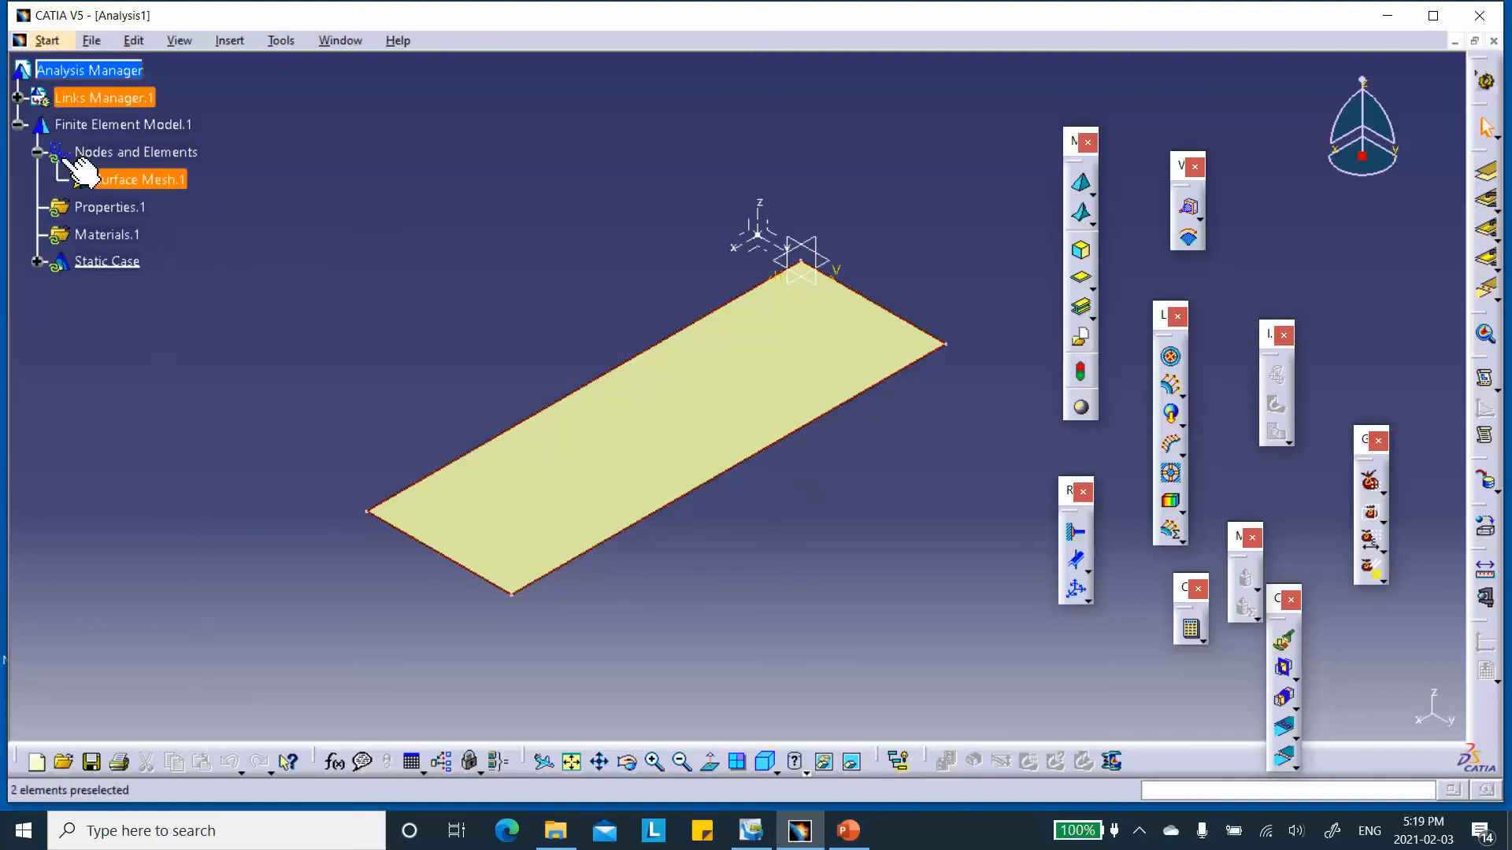
click(18, 98)
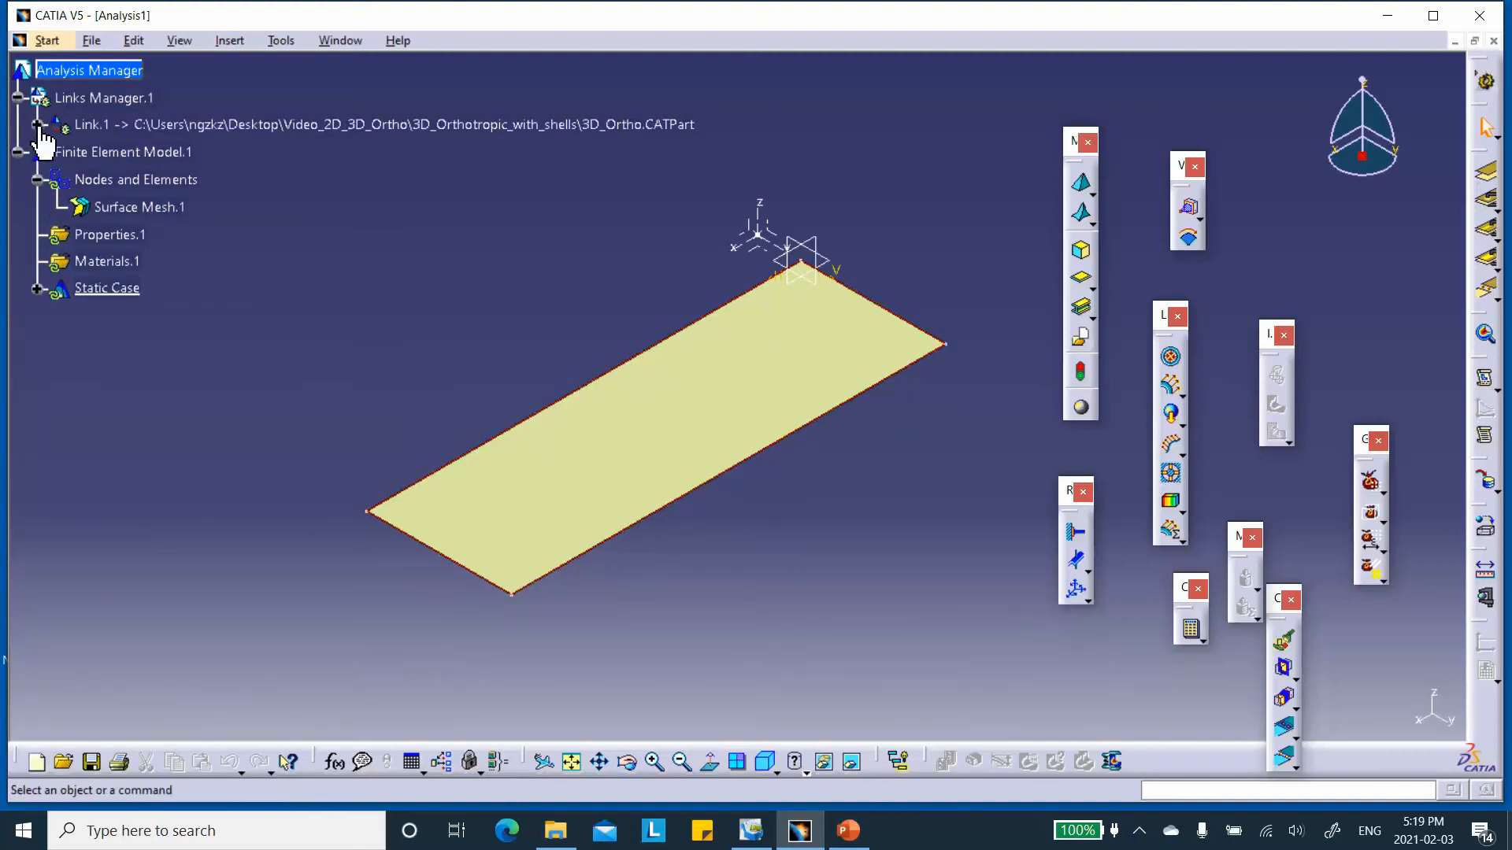
click(40, 124)
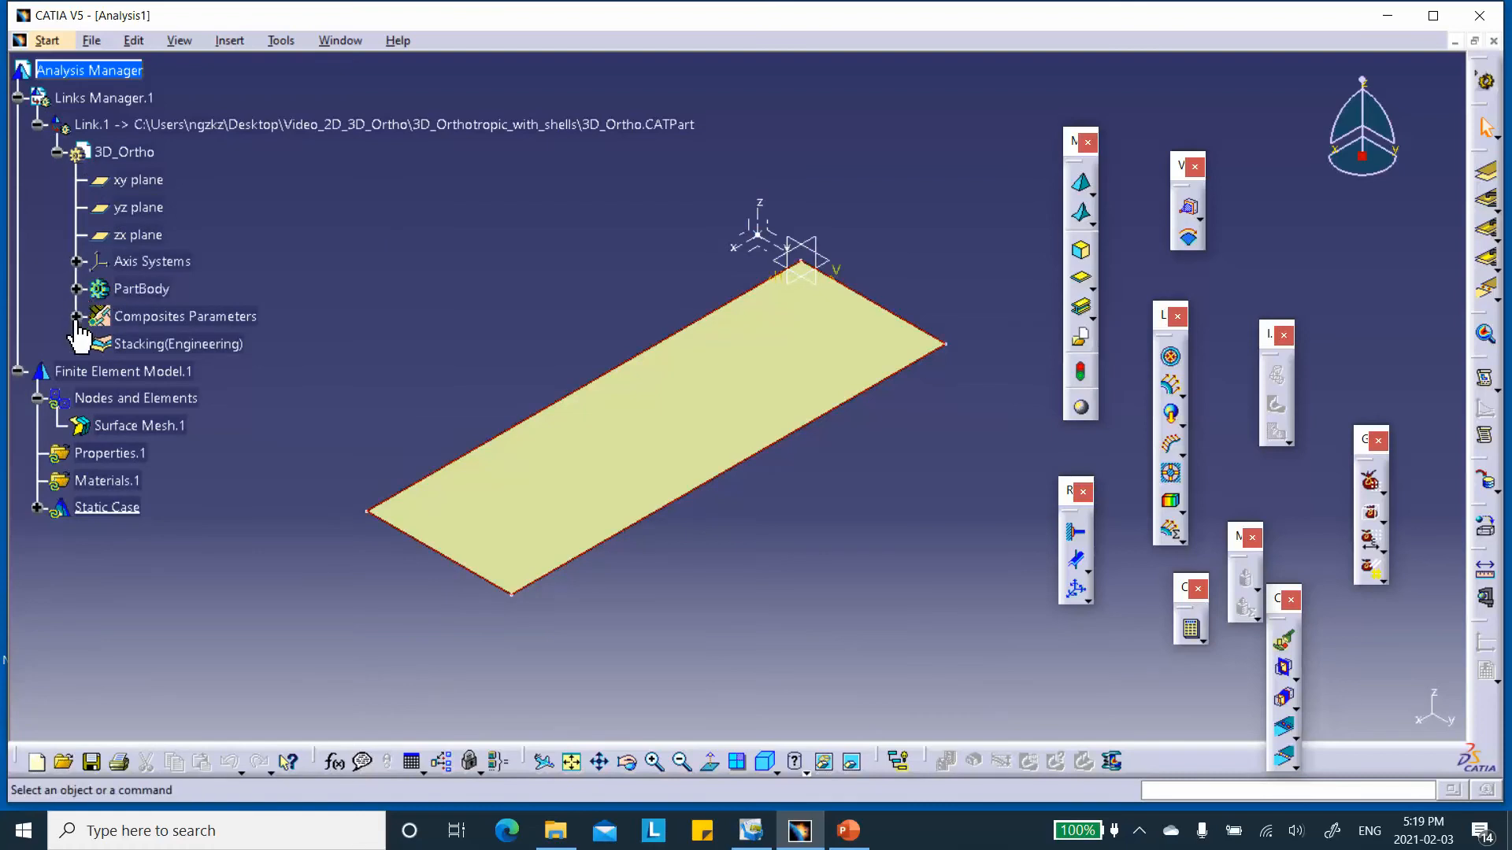
right_click(199, 344)
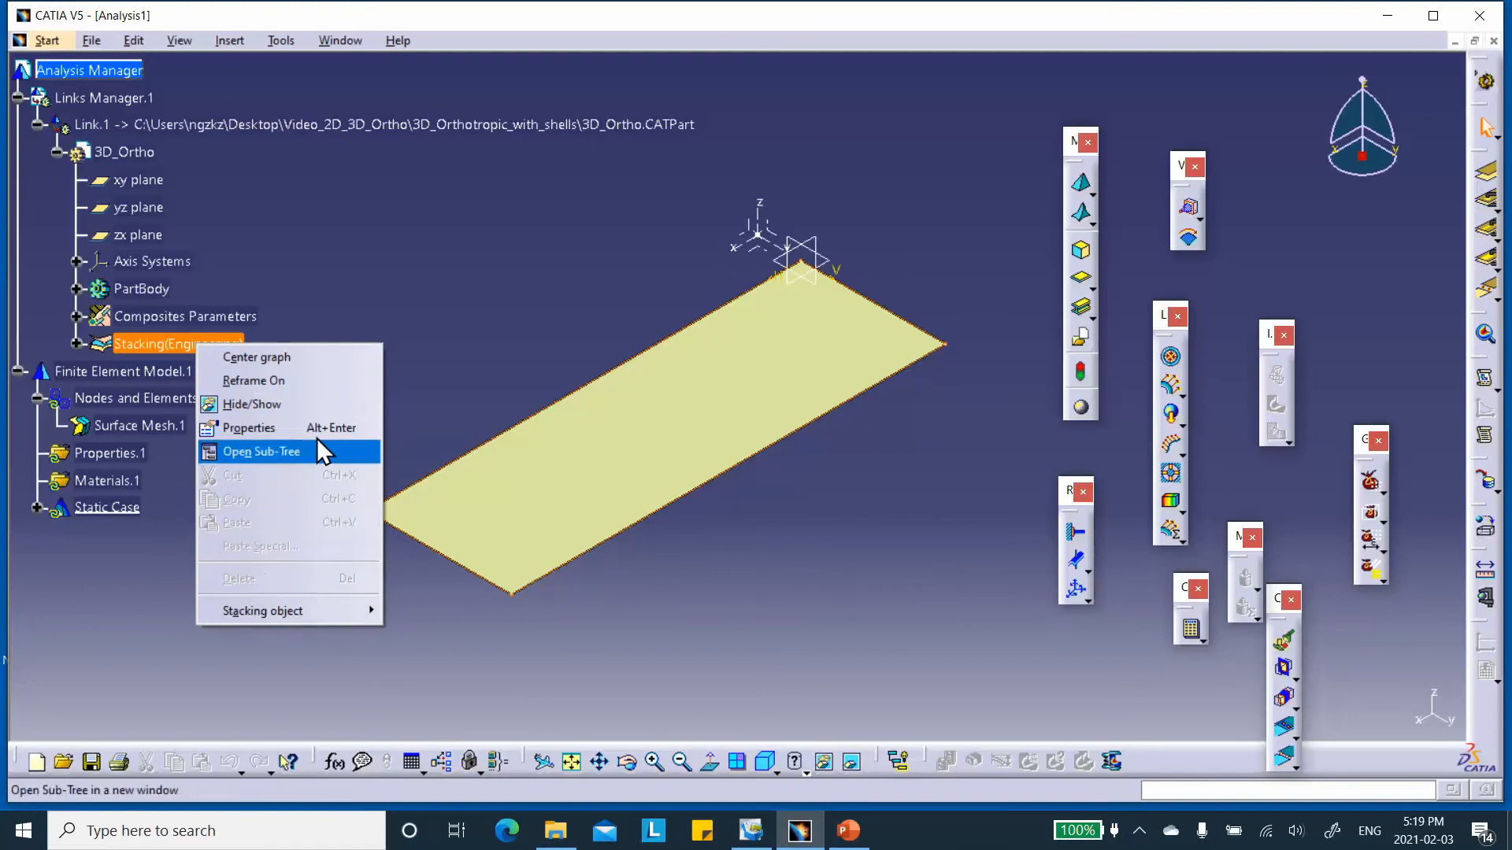
click(262, 411)
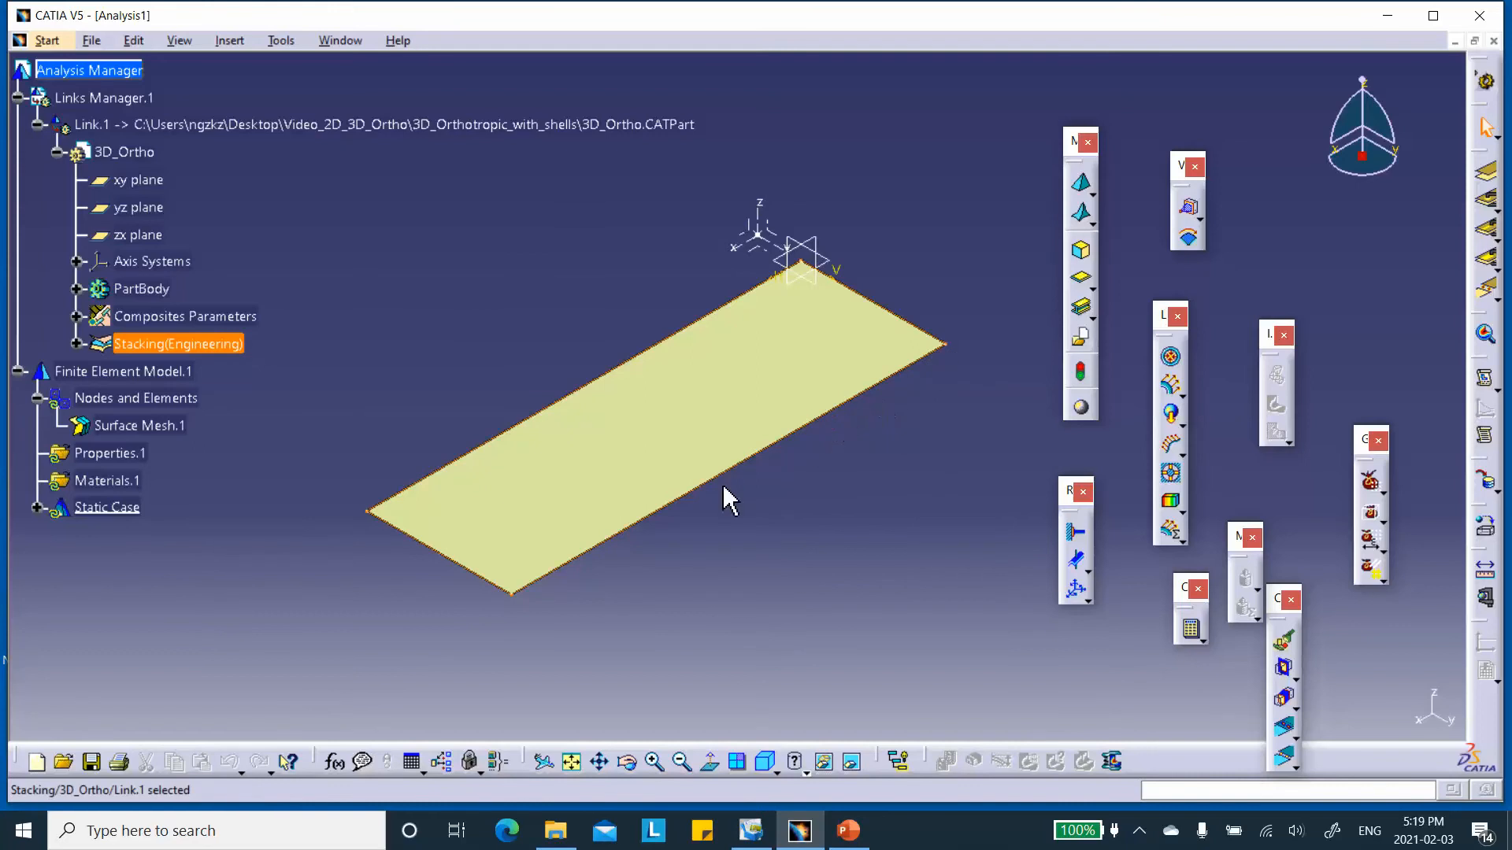
right_click(199, 362)
click(237, 406)
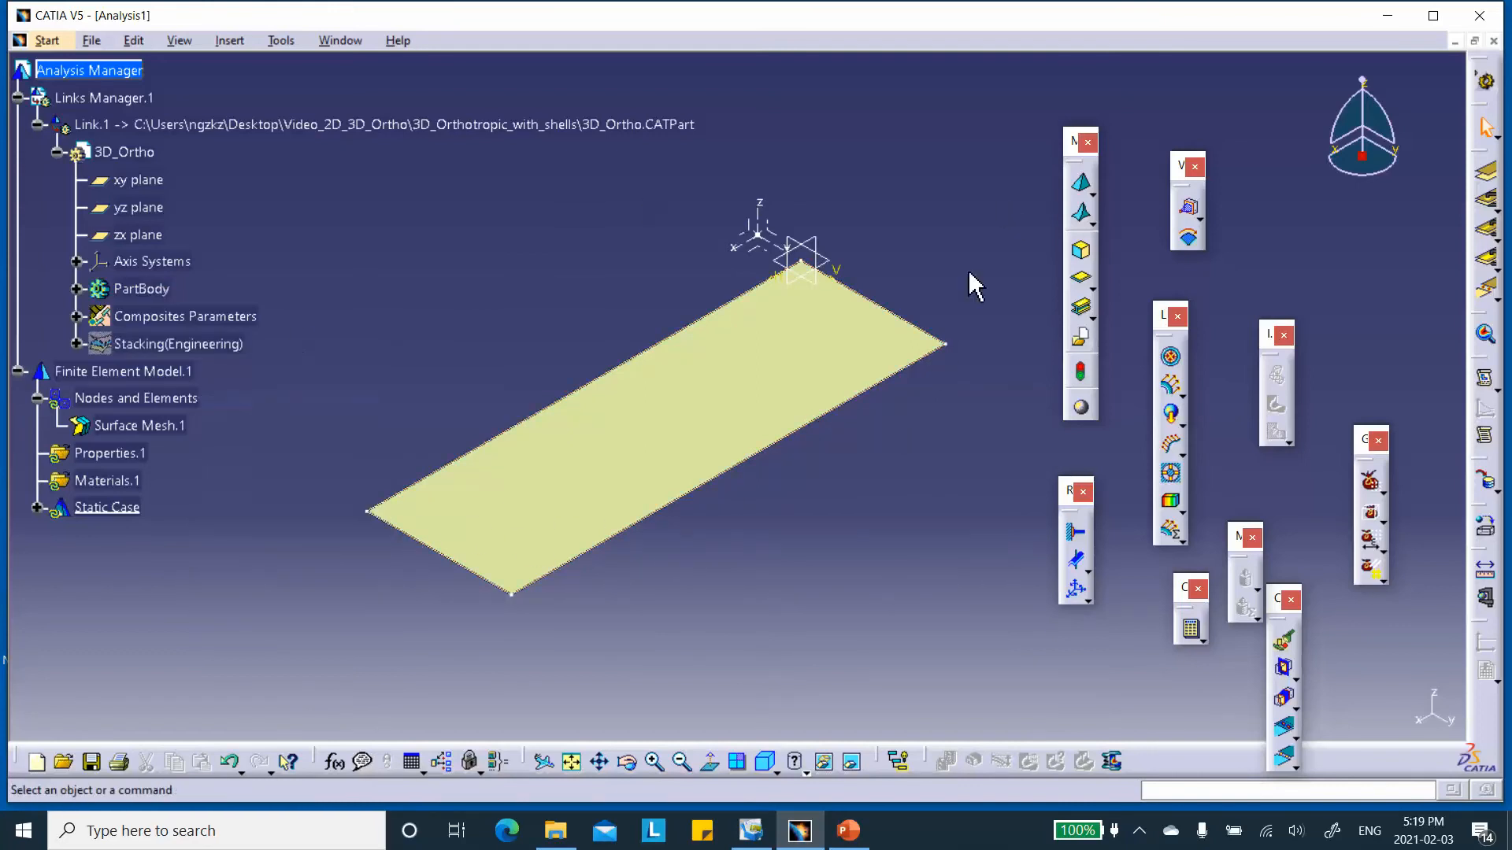
right_click(913, 327)
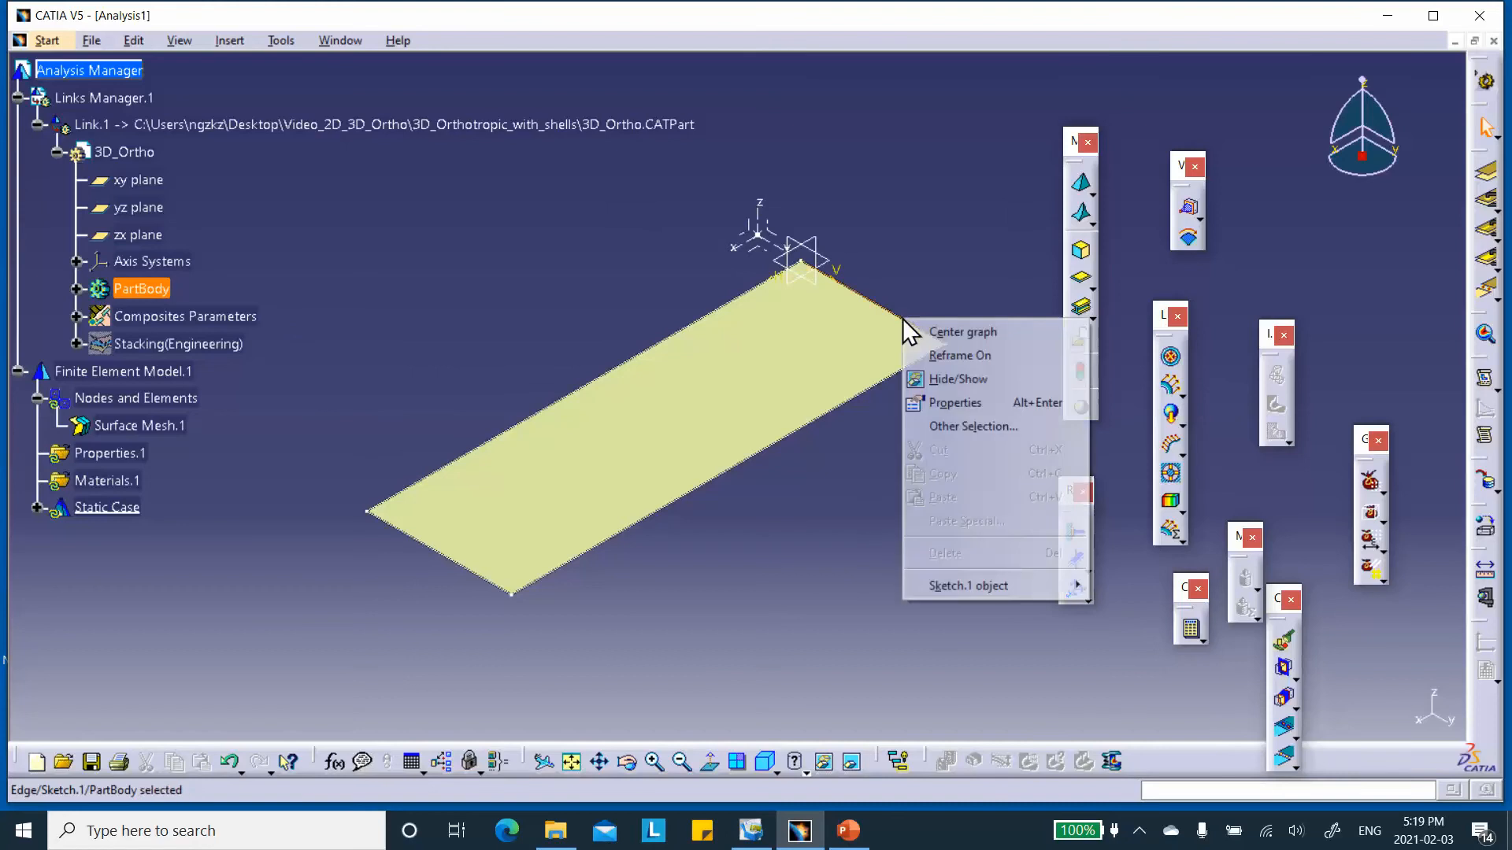
click(948, 375)
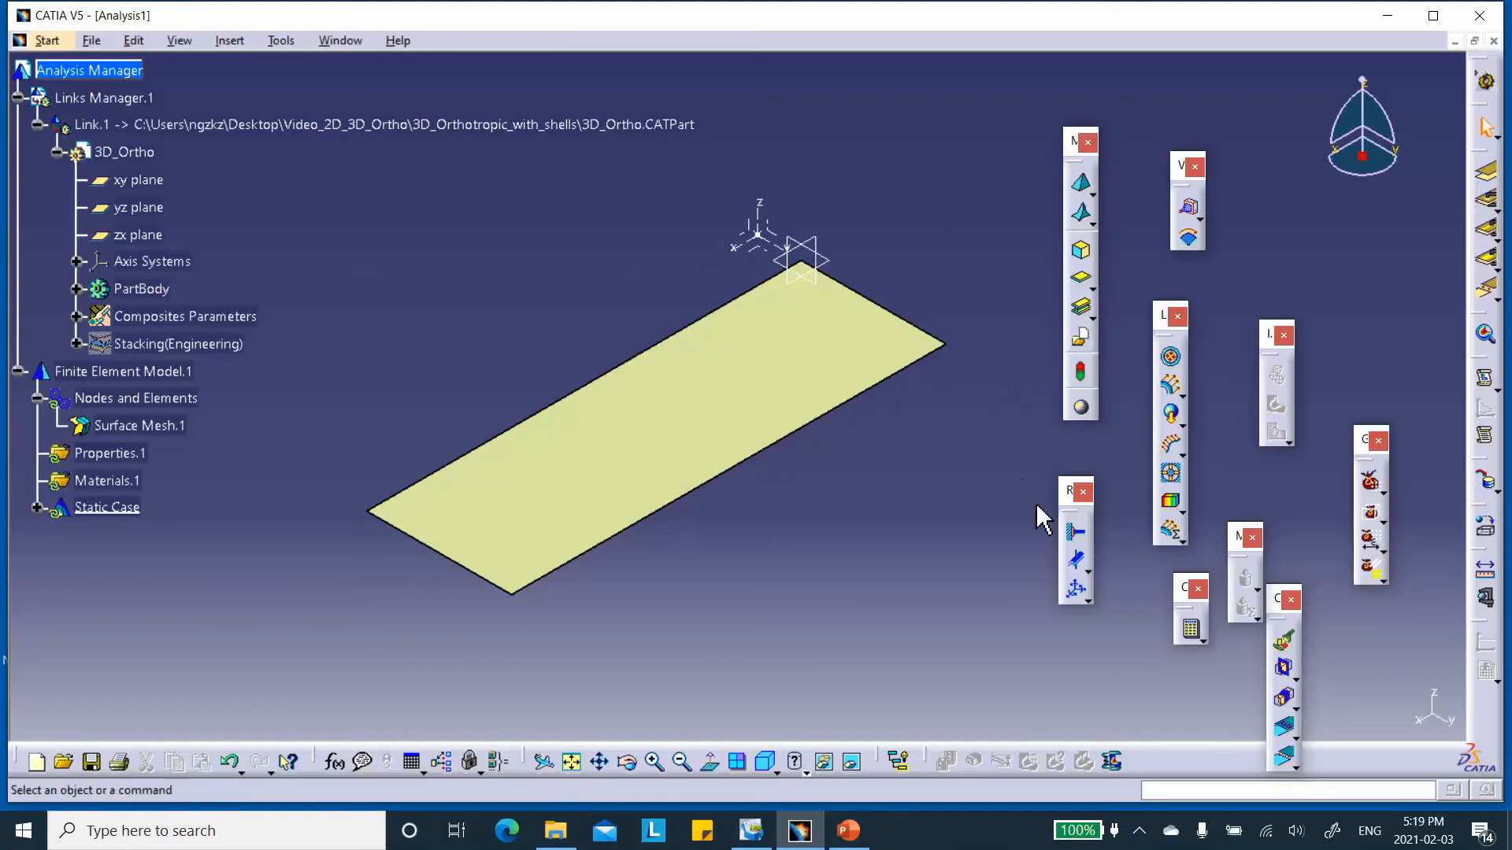
Clamp the plate's short edge near the axis system origin.
click(1079, 540)
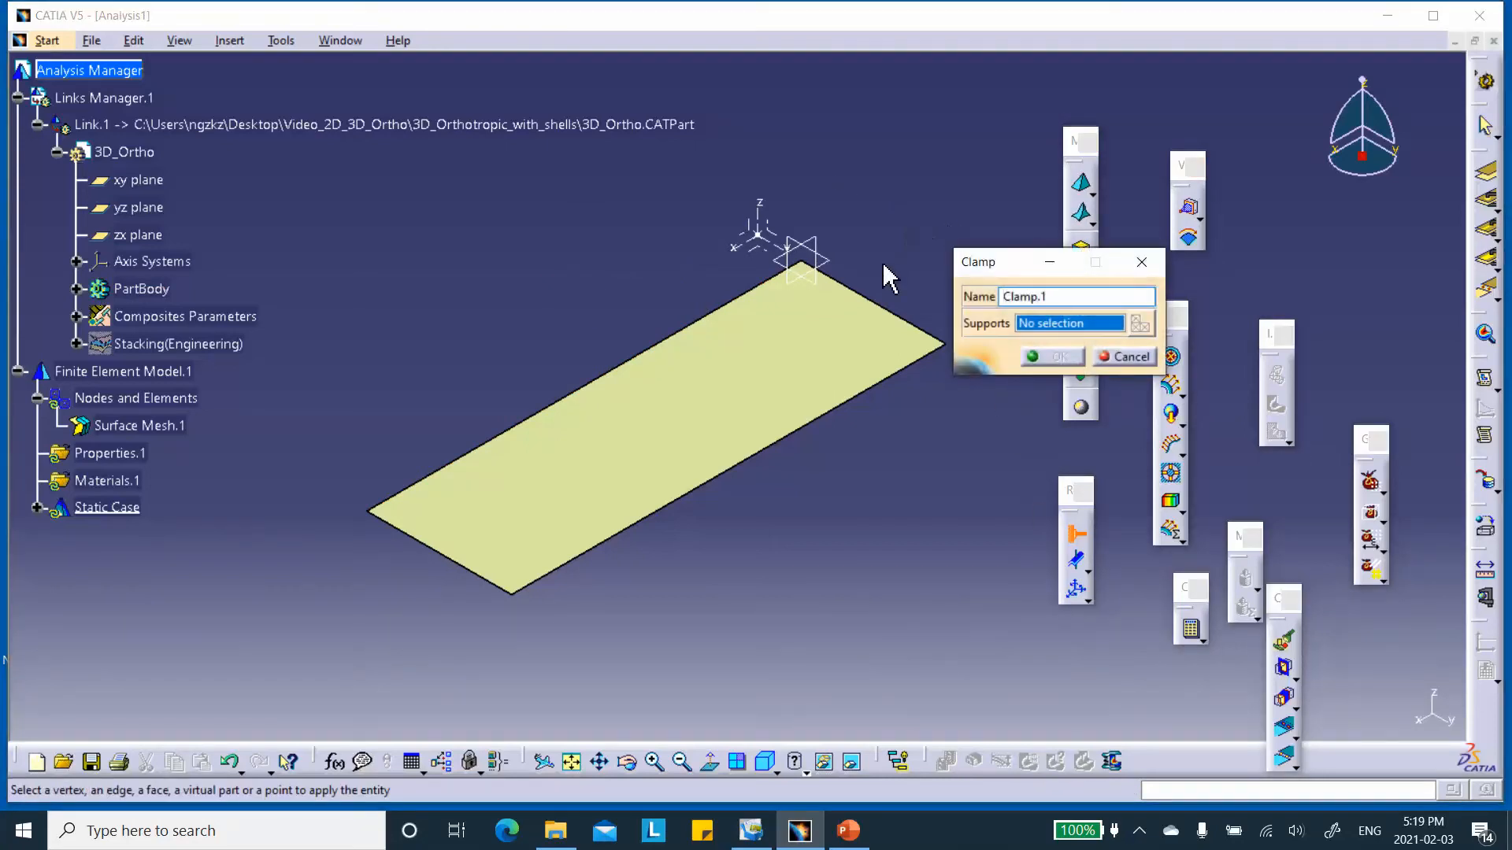
click(900, 319)
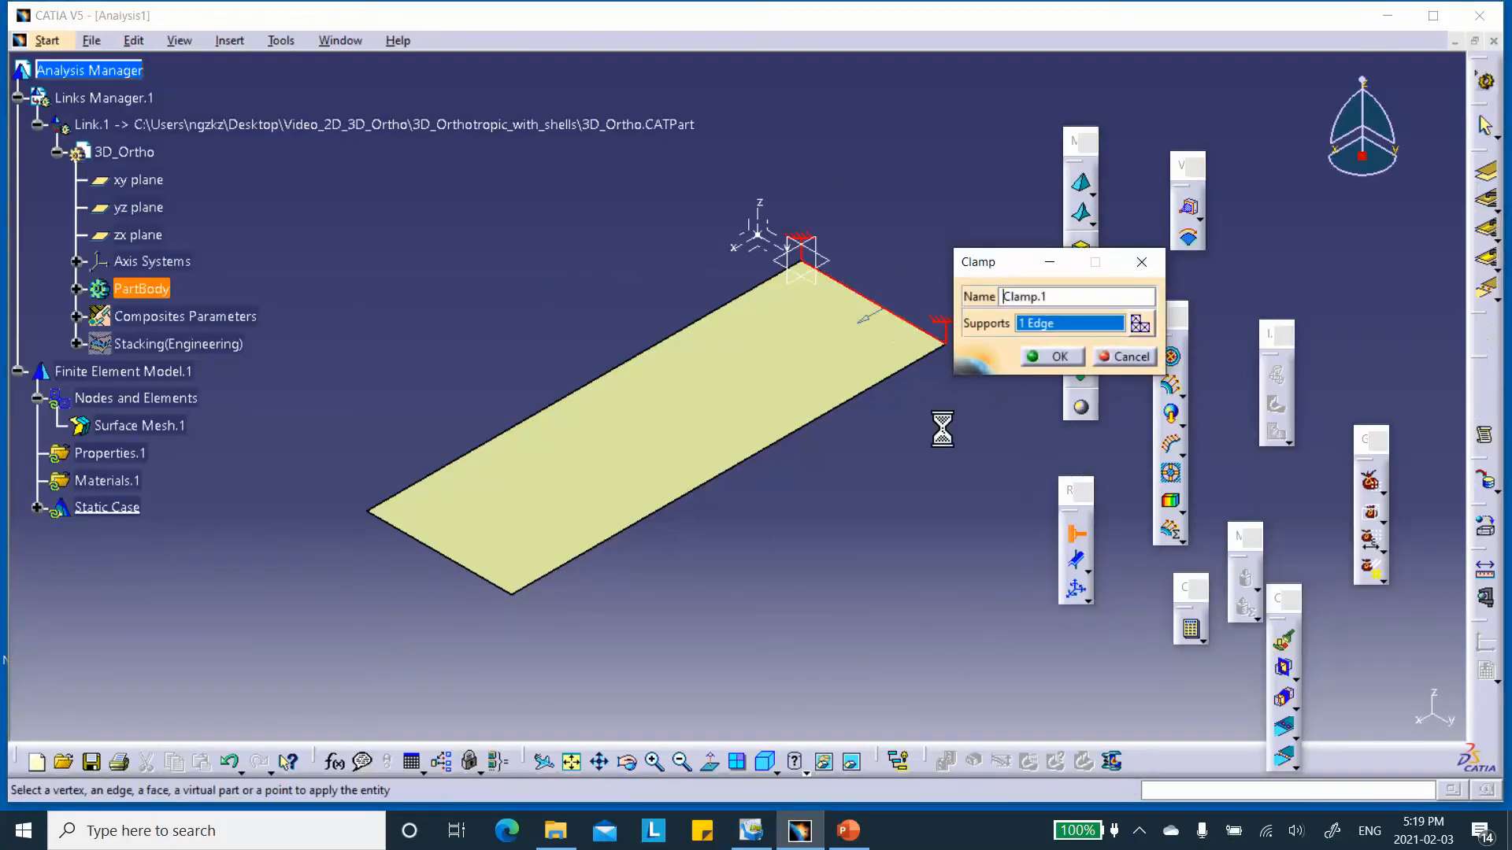
click(1061, 358)
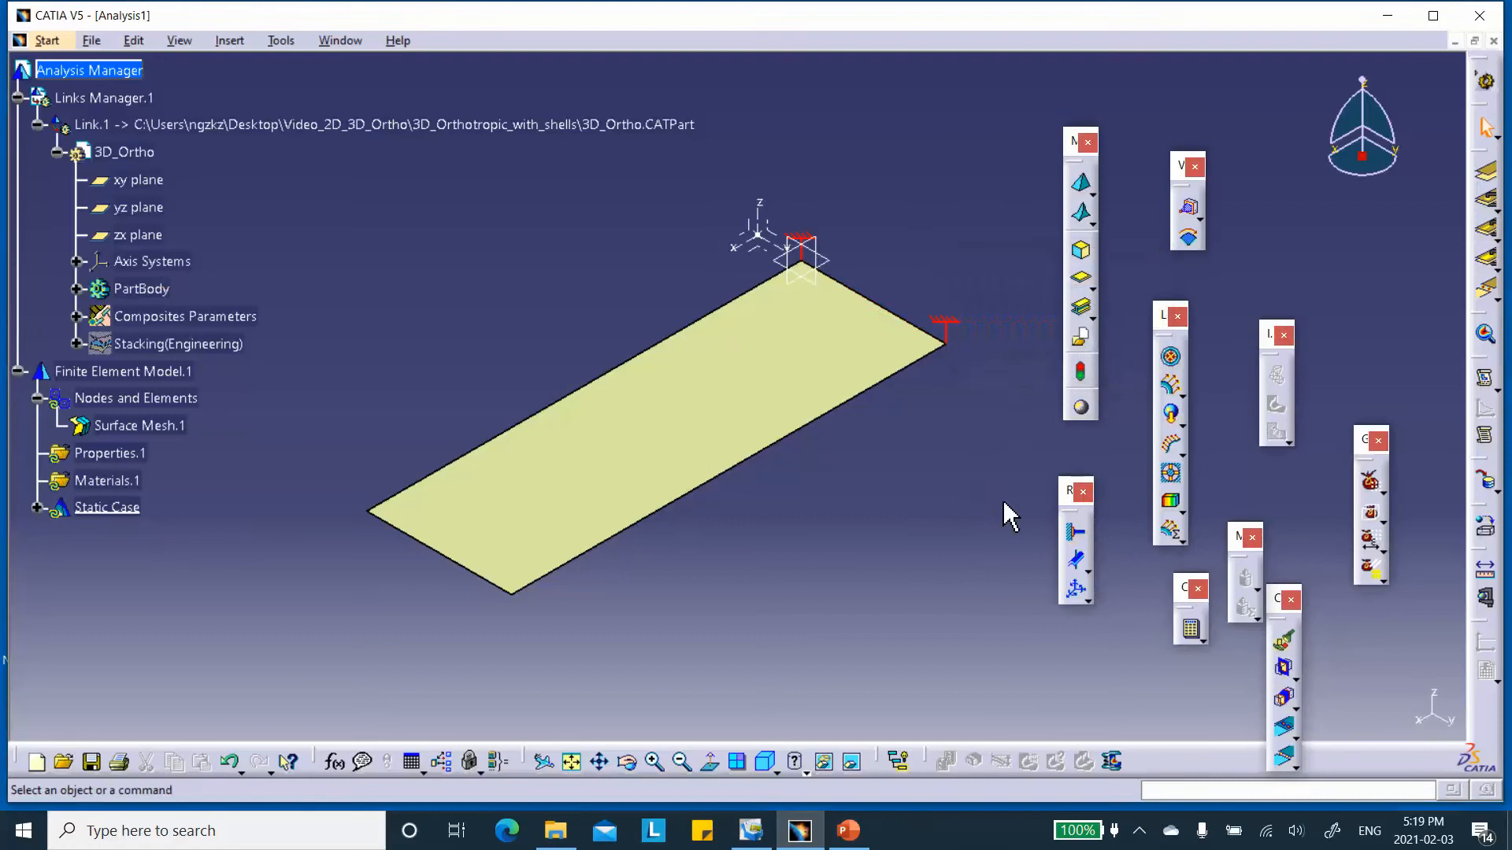
Apply a 10000 N_m line force density in the global X direction on the short edge opposite the clamp.
click(1169, 445)
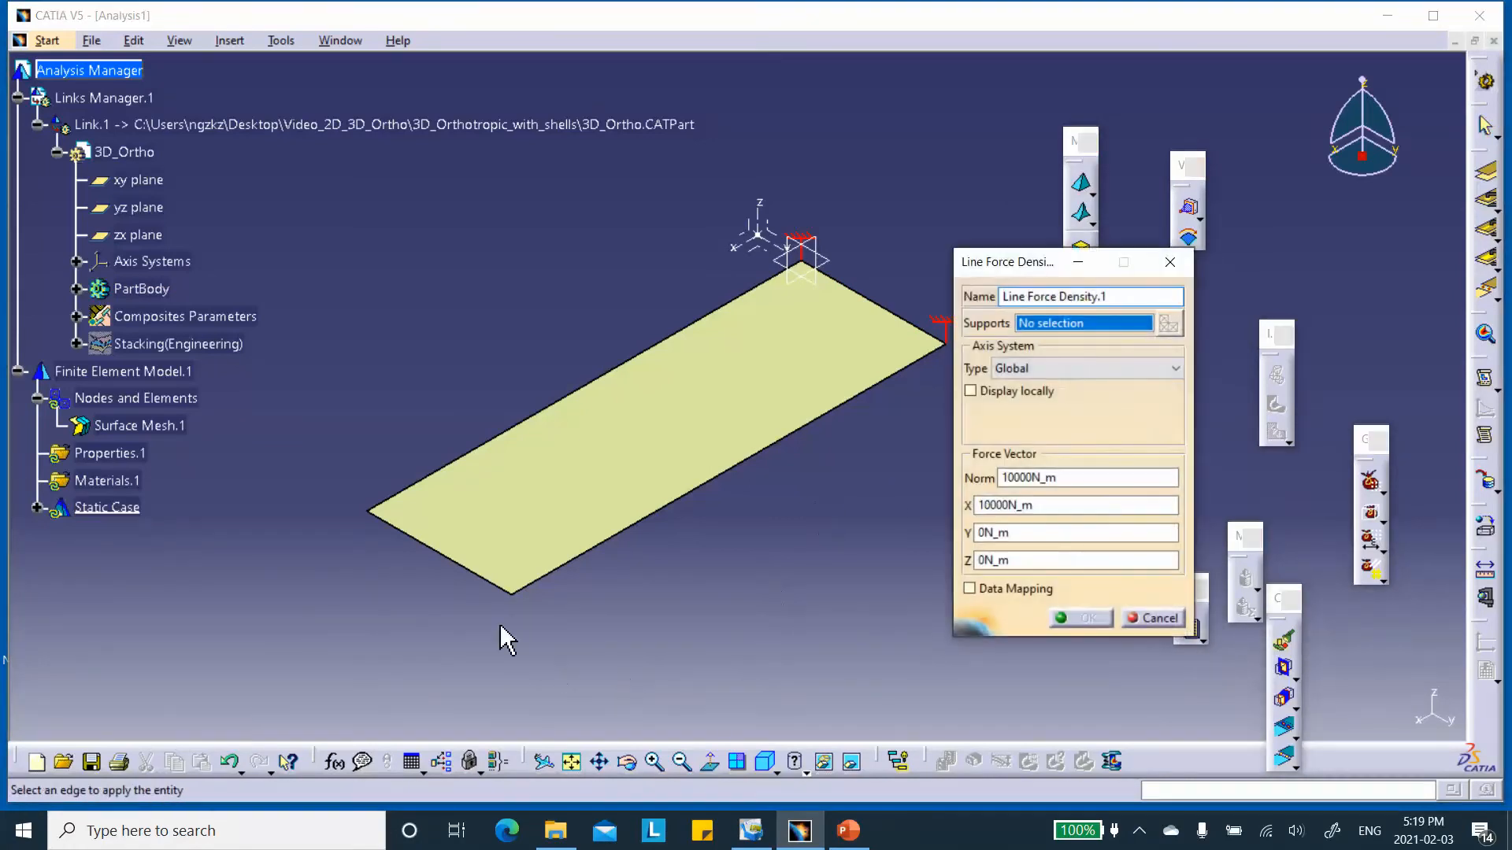
click(440, 555)
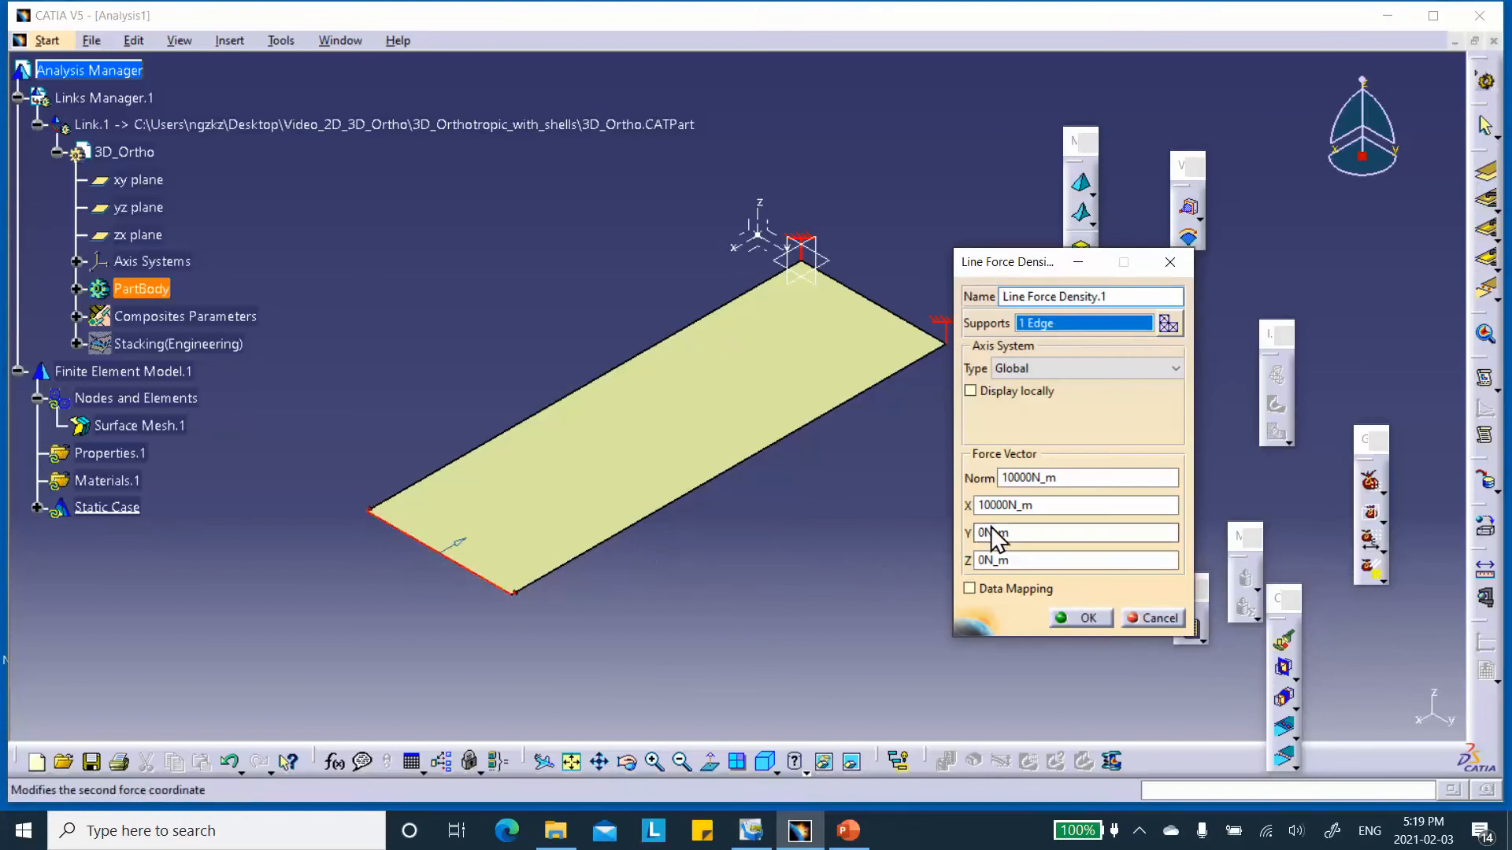
middle_drag(639, 539, 508, 551)
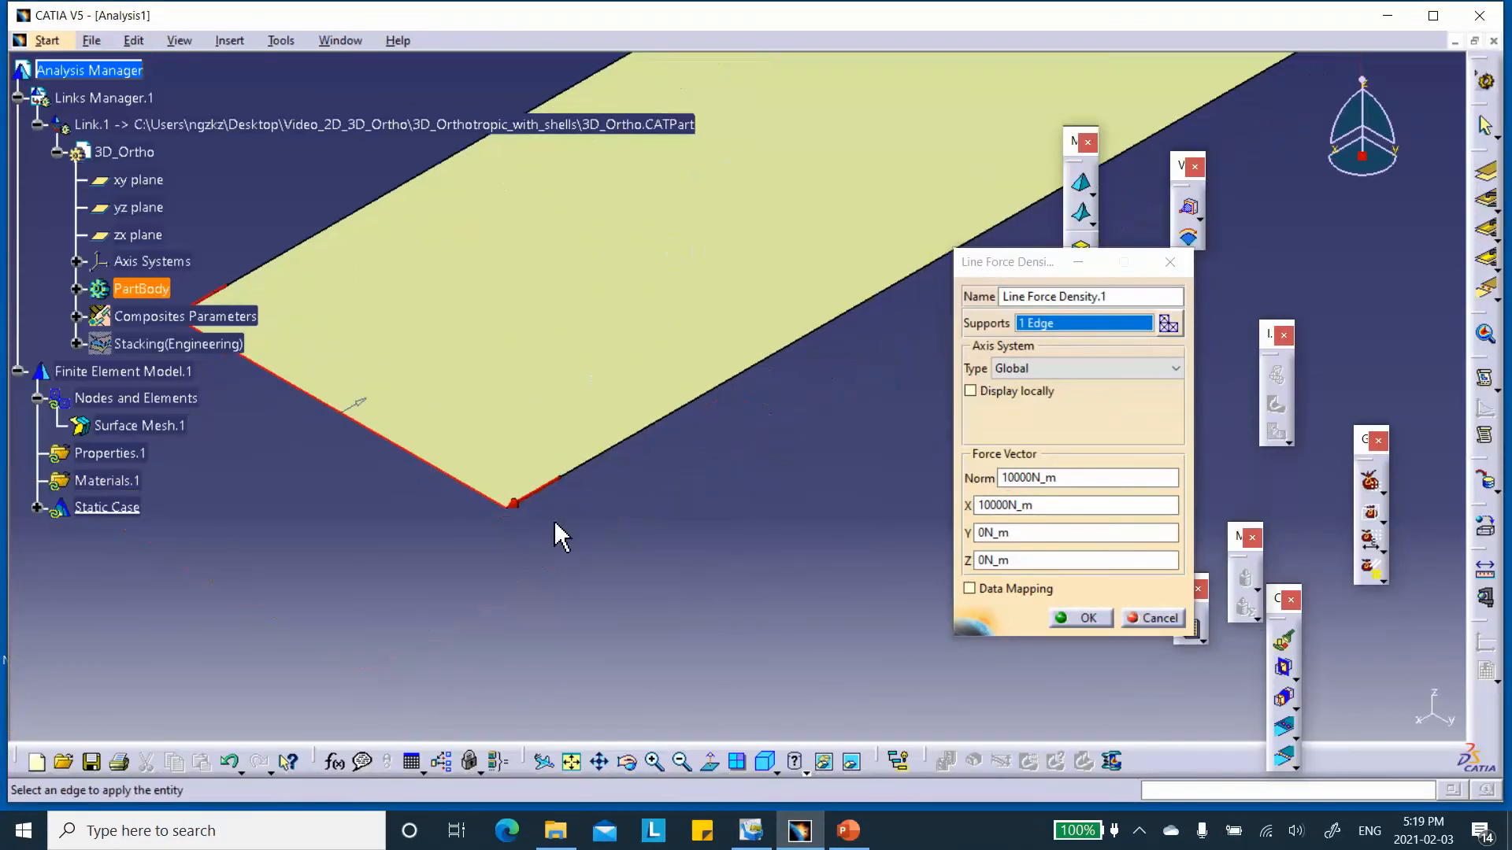
middle_drag(583, 447, 608, 553)
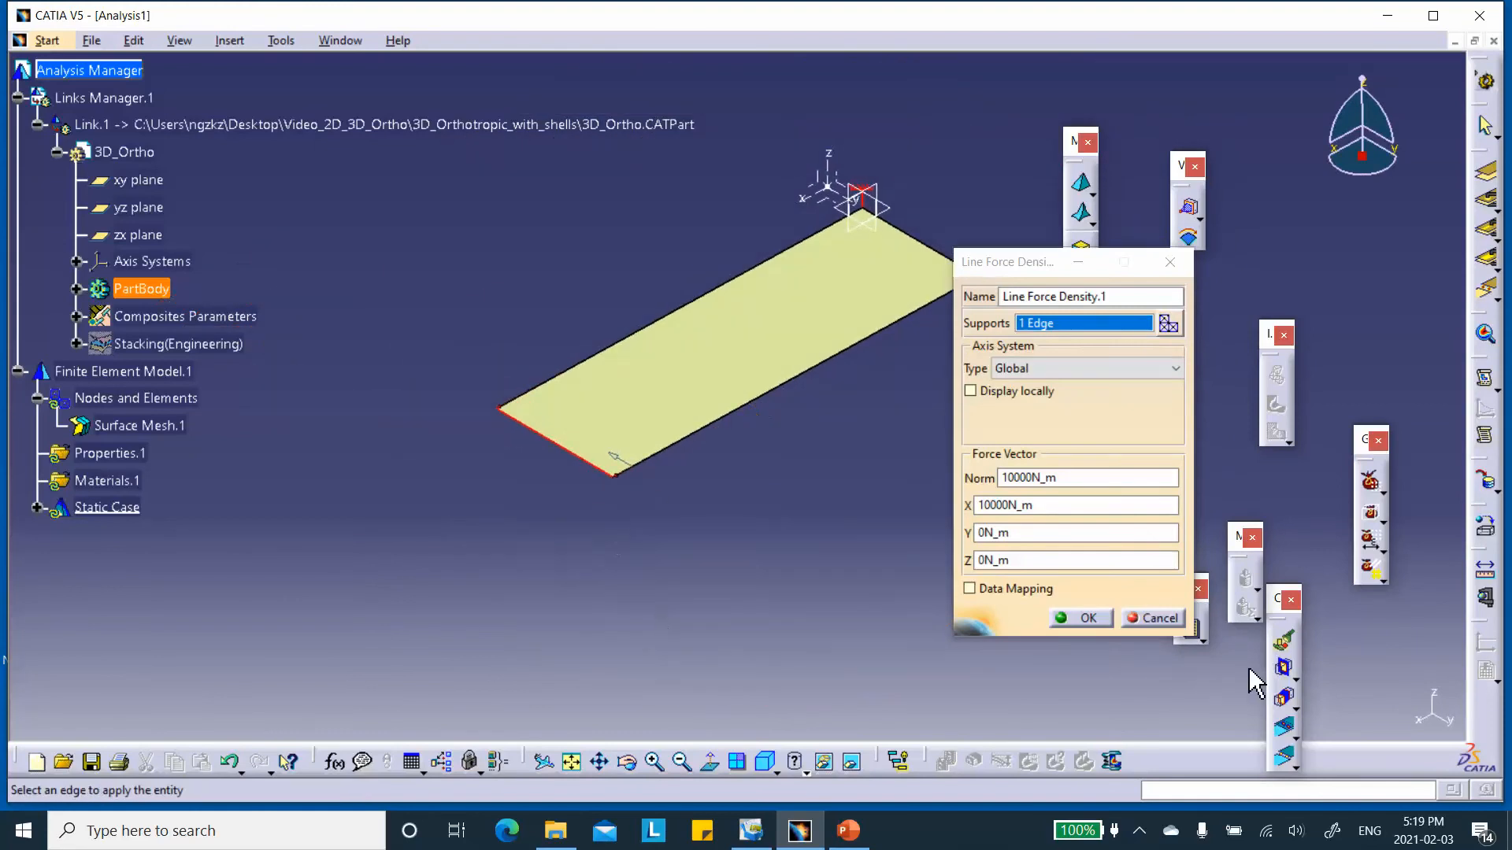
click(1088, 618)
middle_drag(779, 502, 748, 573)
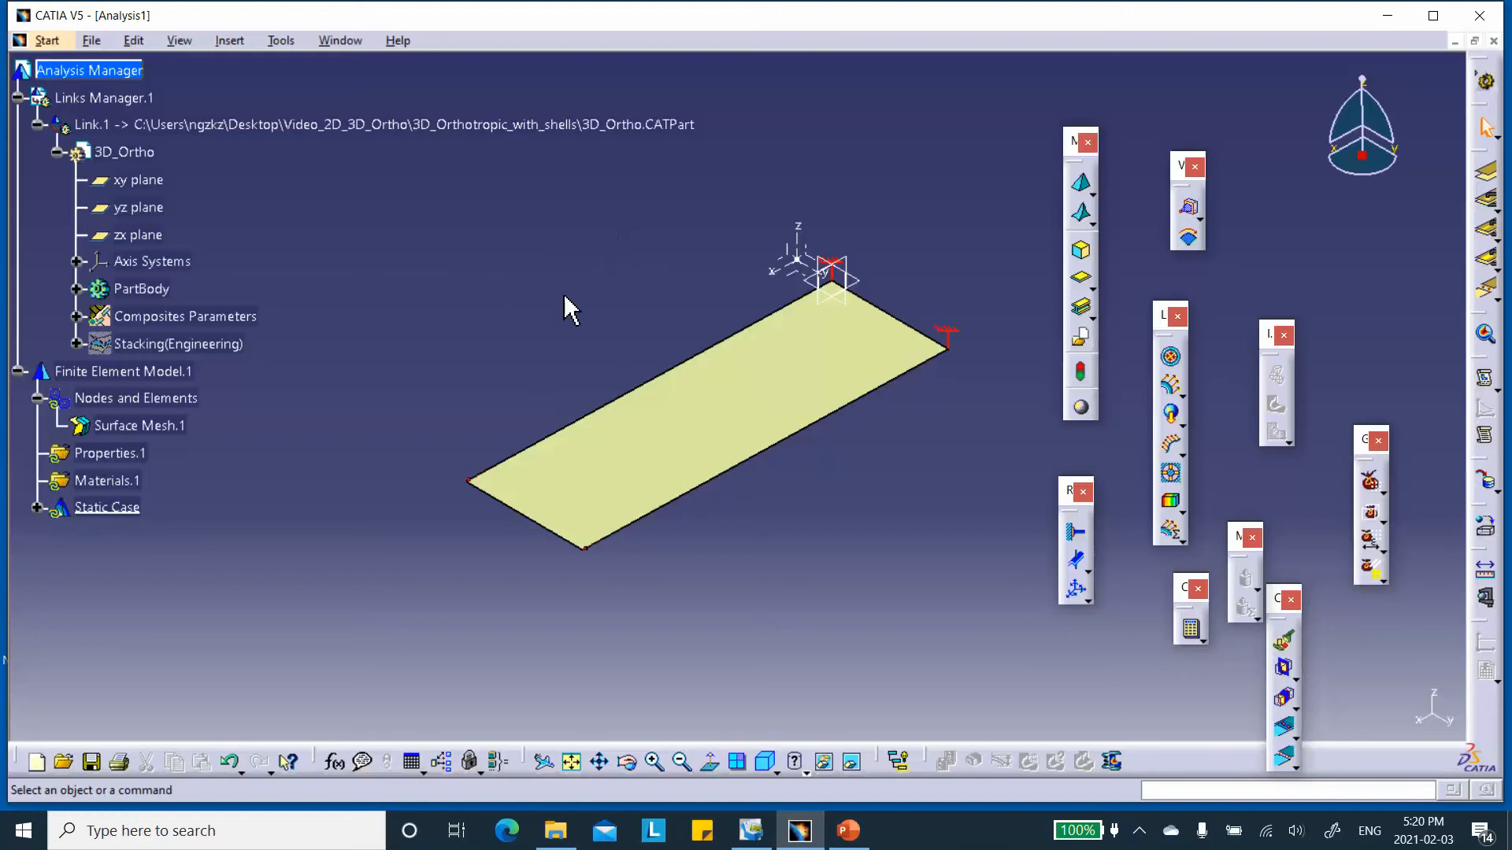
Assign an imported composite property analysed by ply to the plate face, with Plies Group.1 as its ply selection.
click(1092, 315)
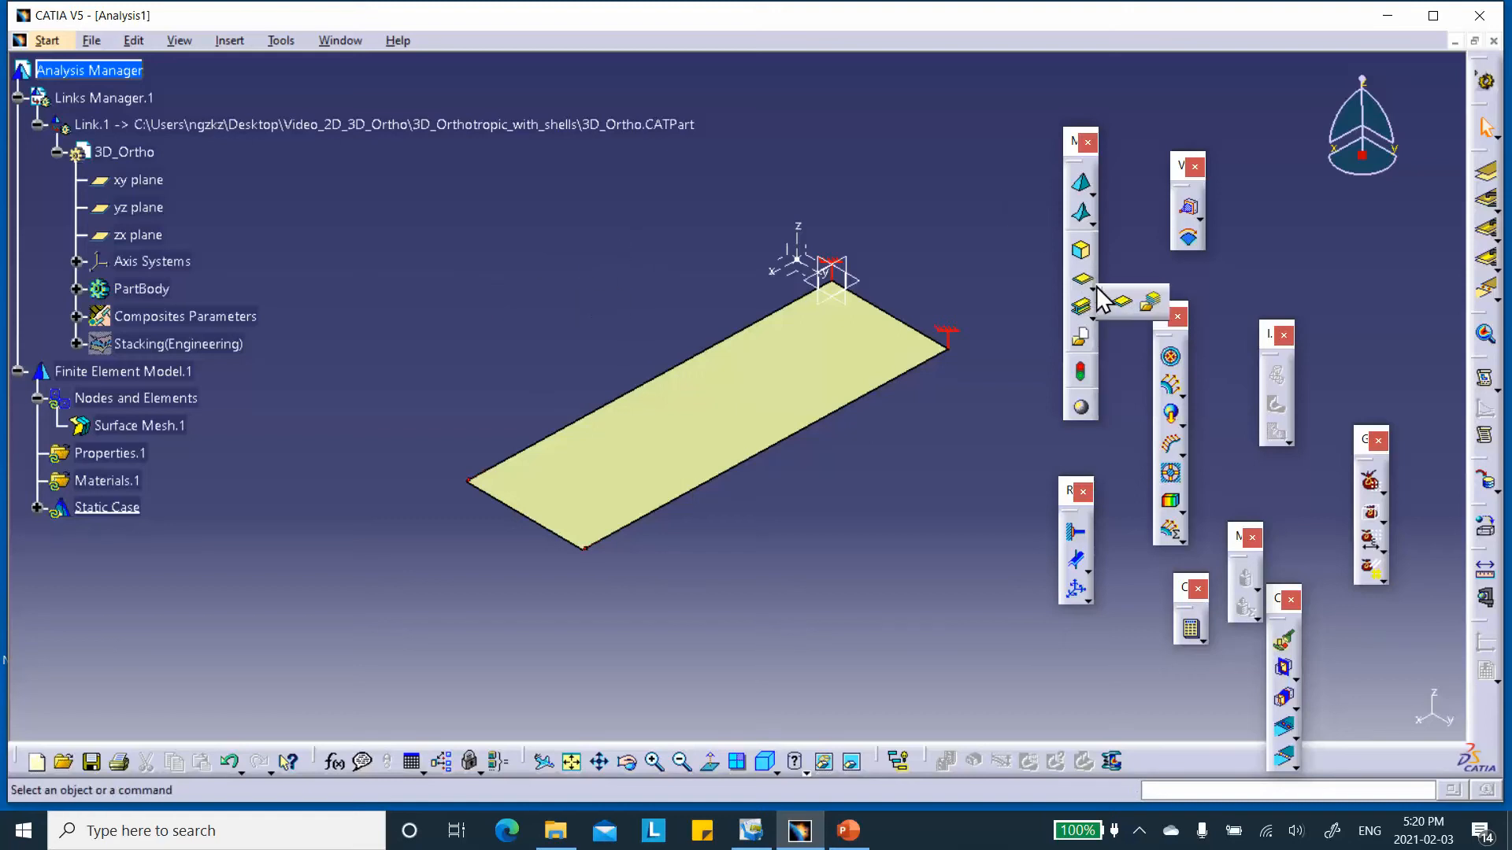
click(1151, 303)
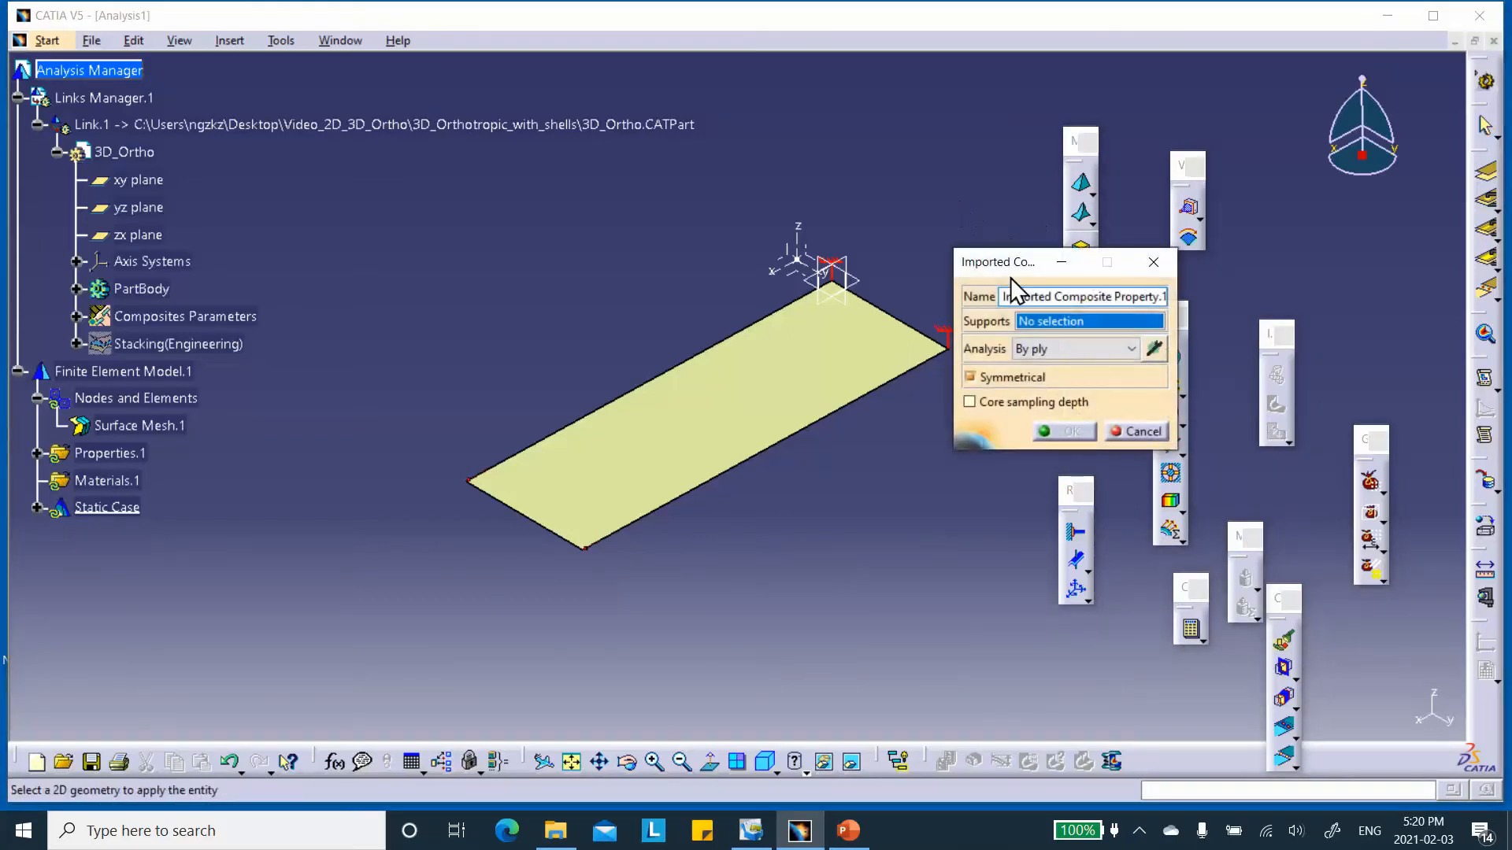
click(776, 404)
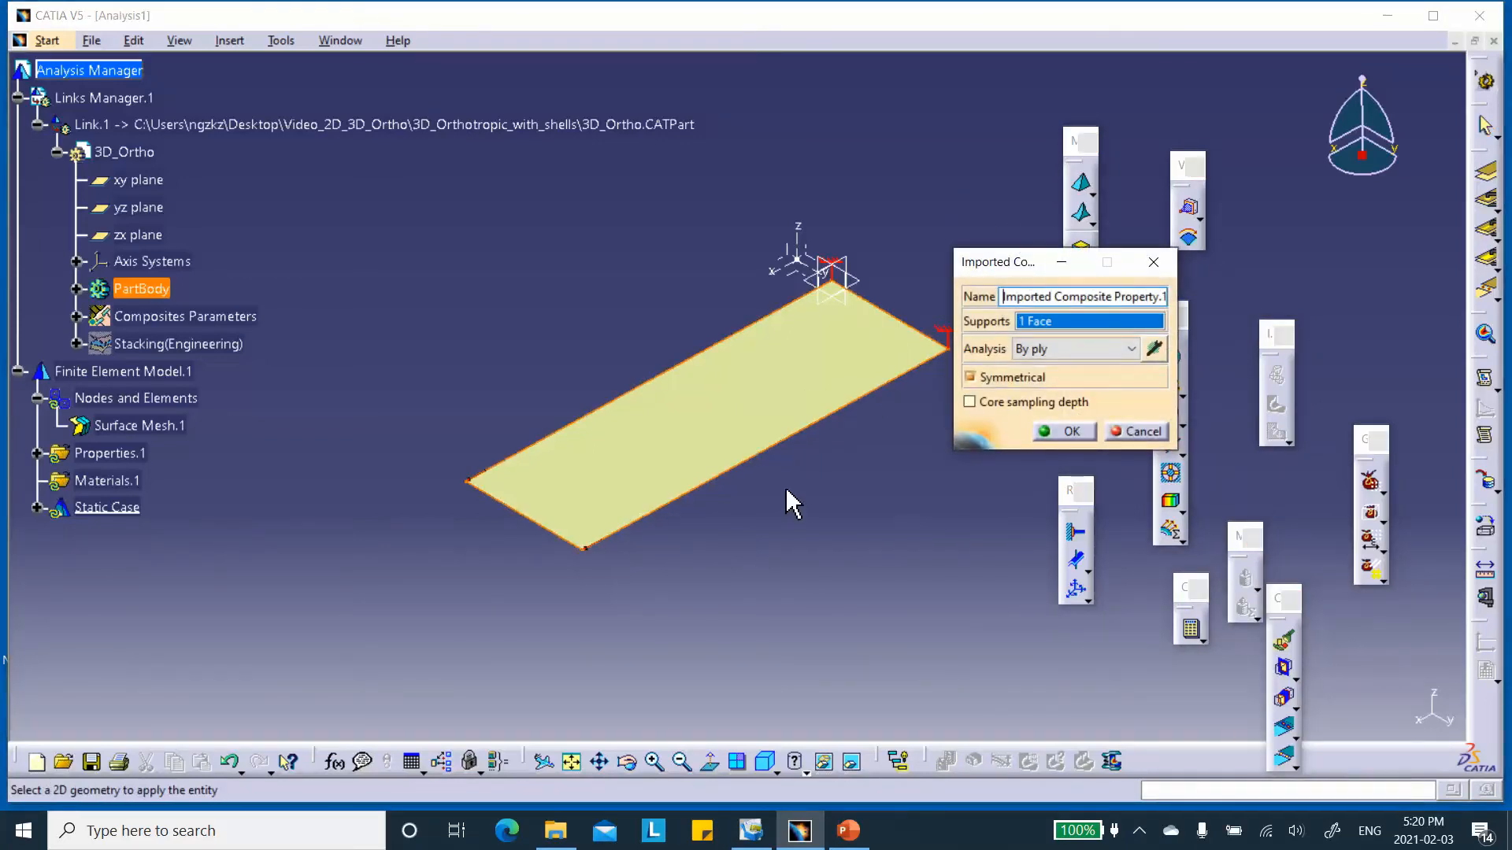
click(1157, 349)
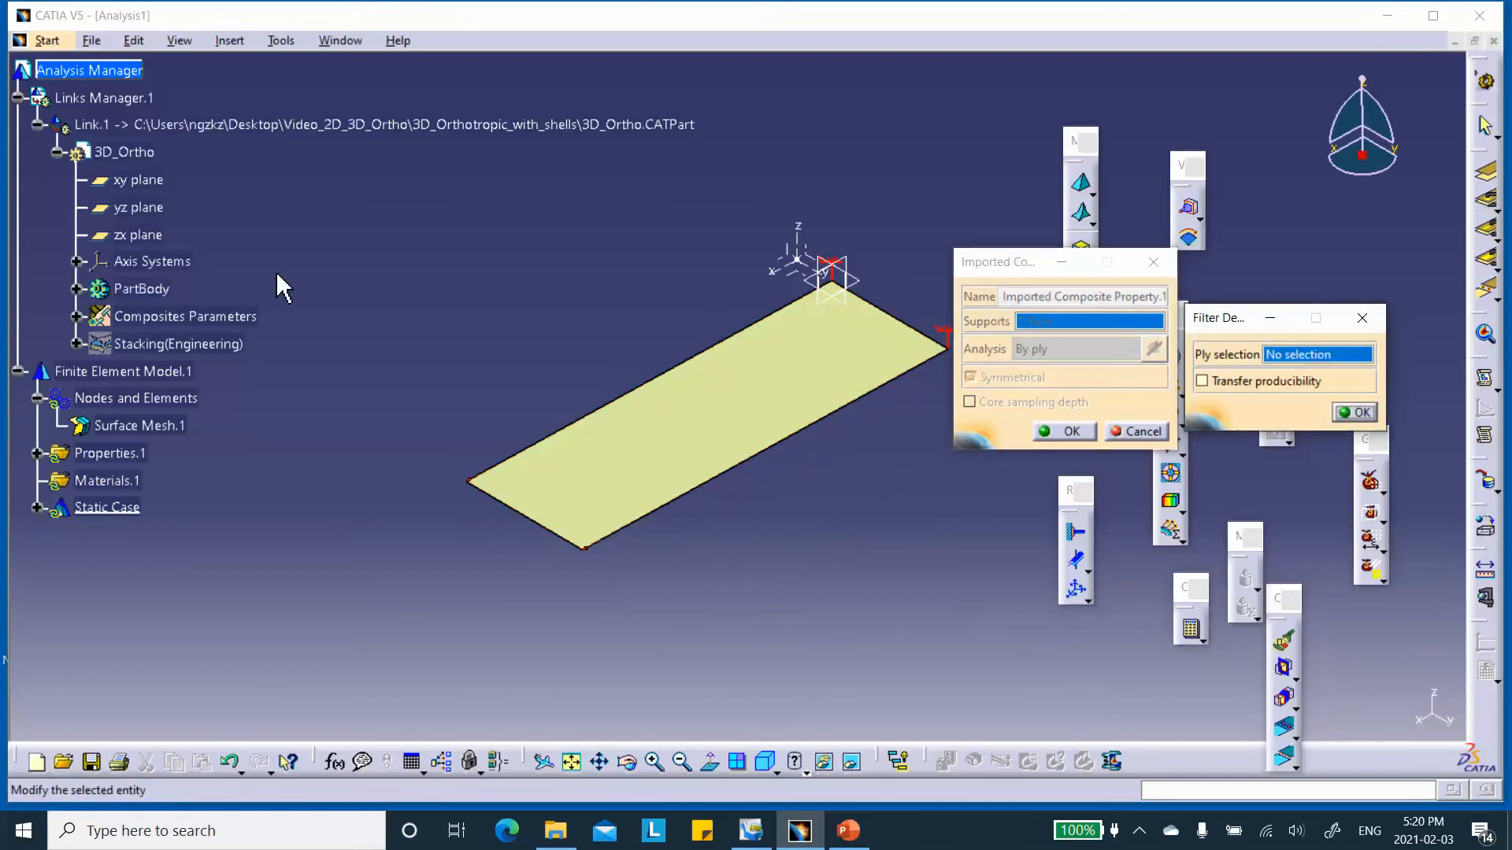
click(79, 344)
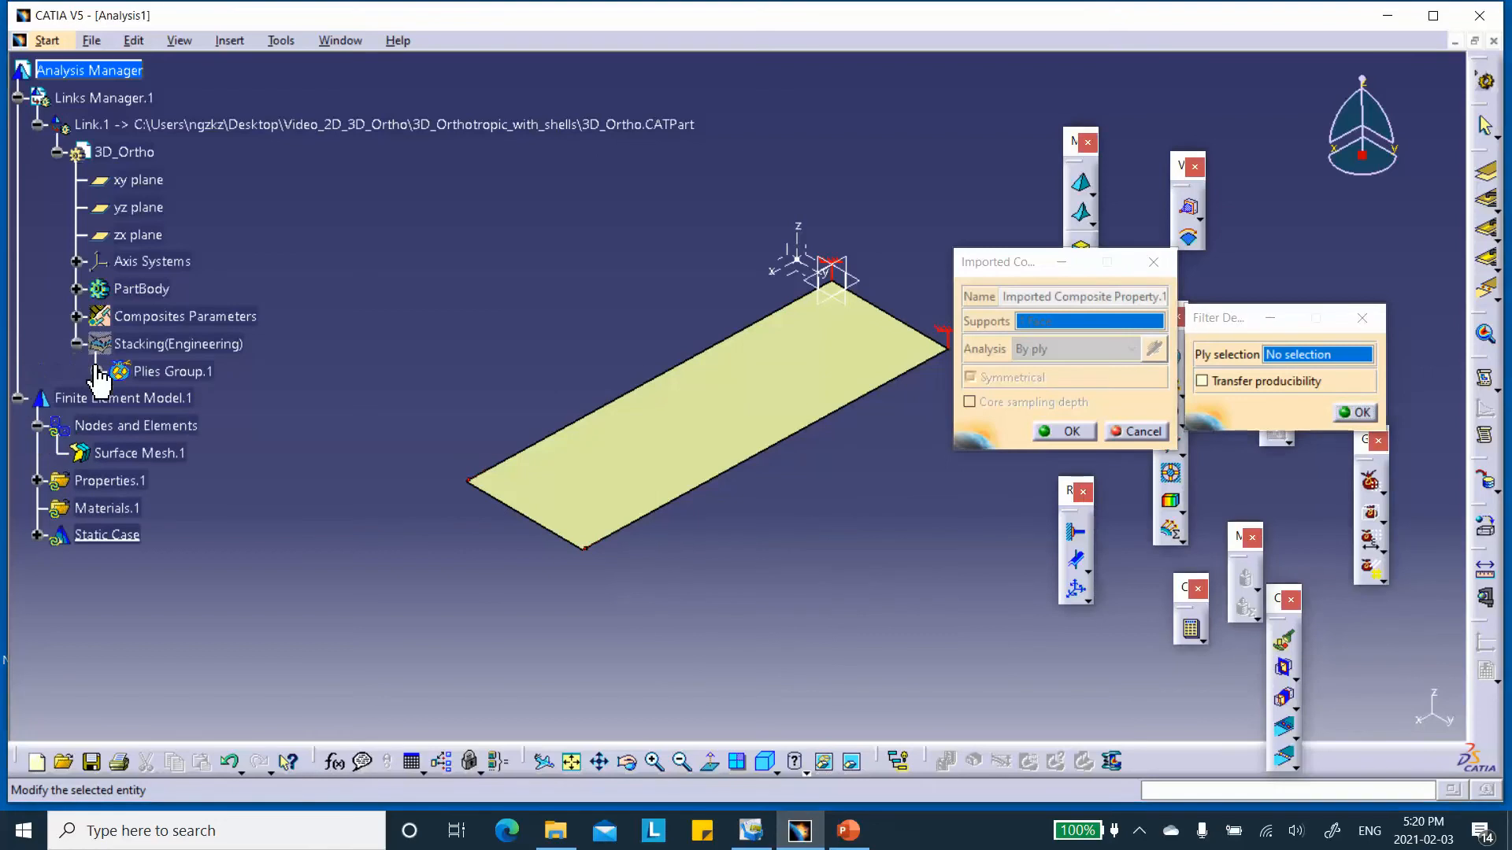
click(172, 370)
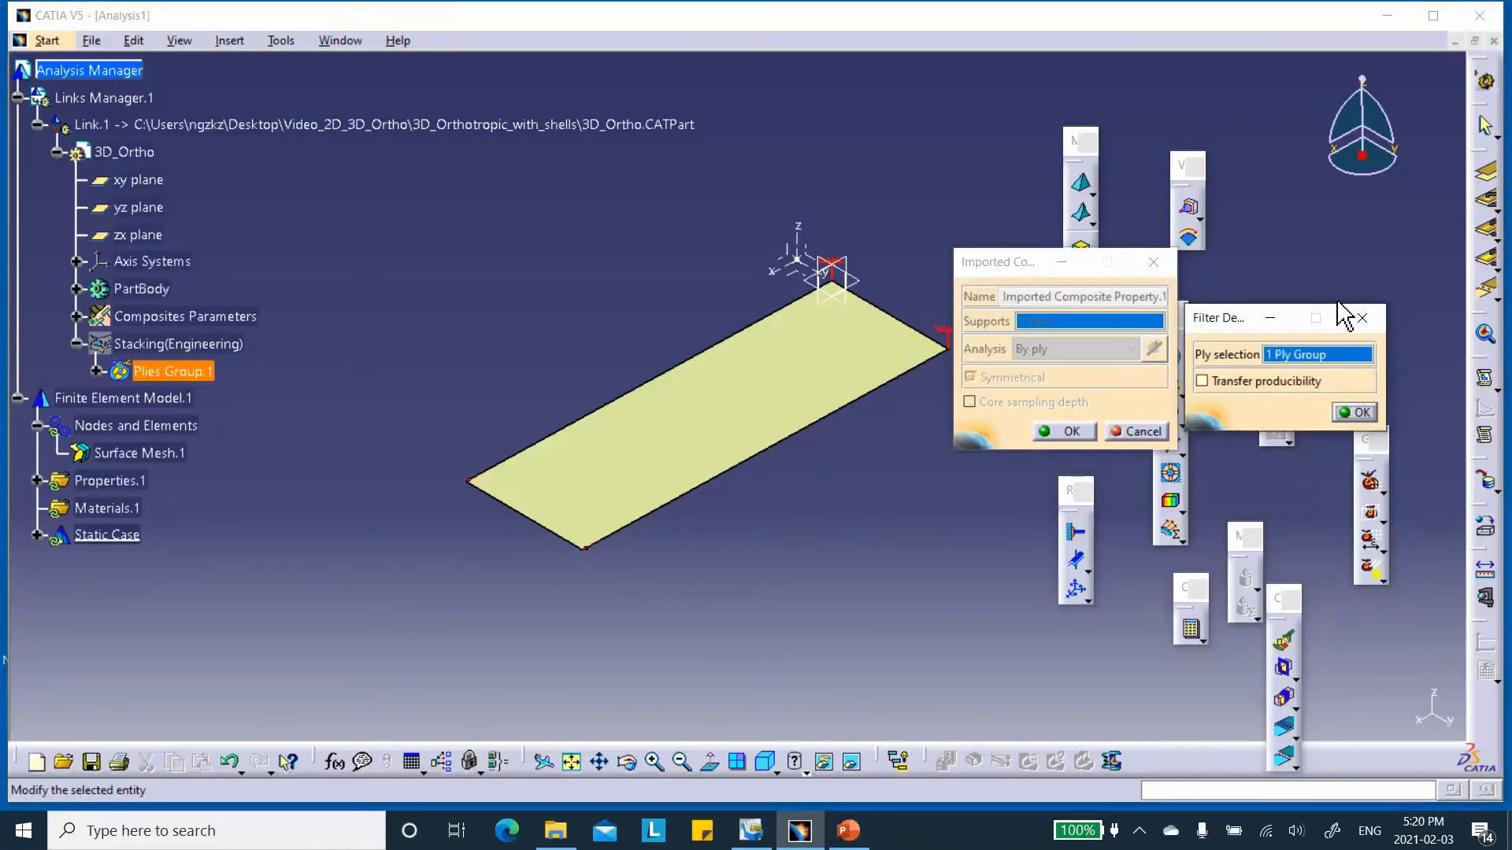
click(1354, 412)
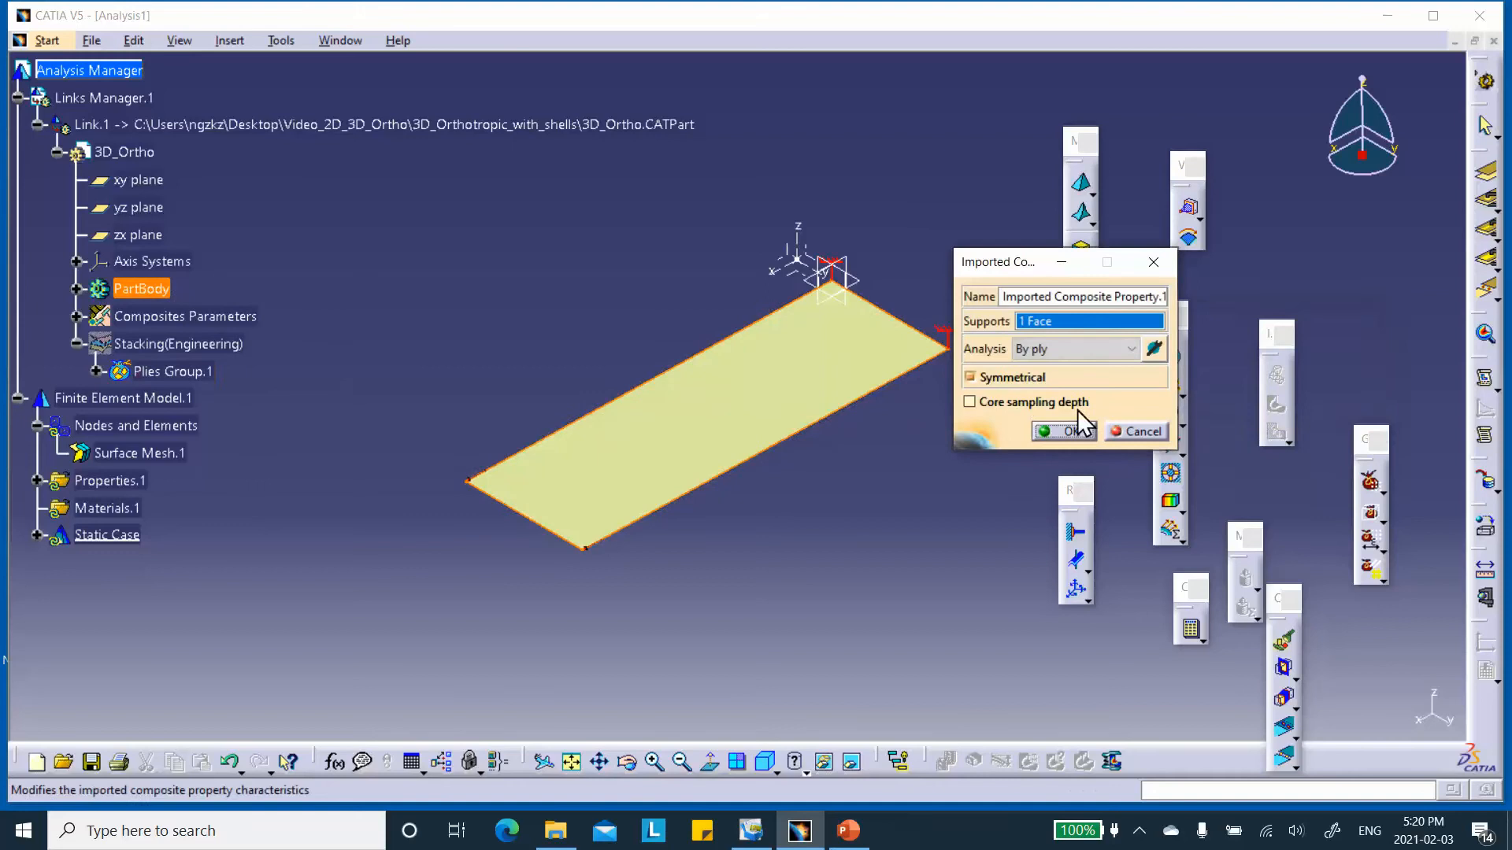
click(970, 377)
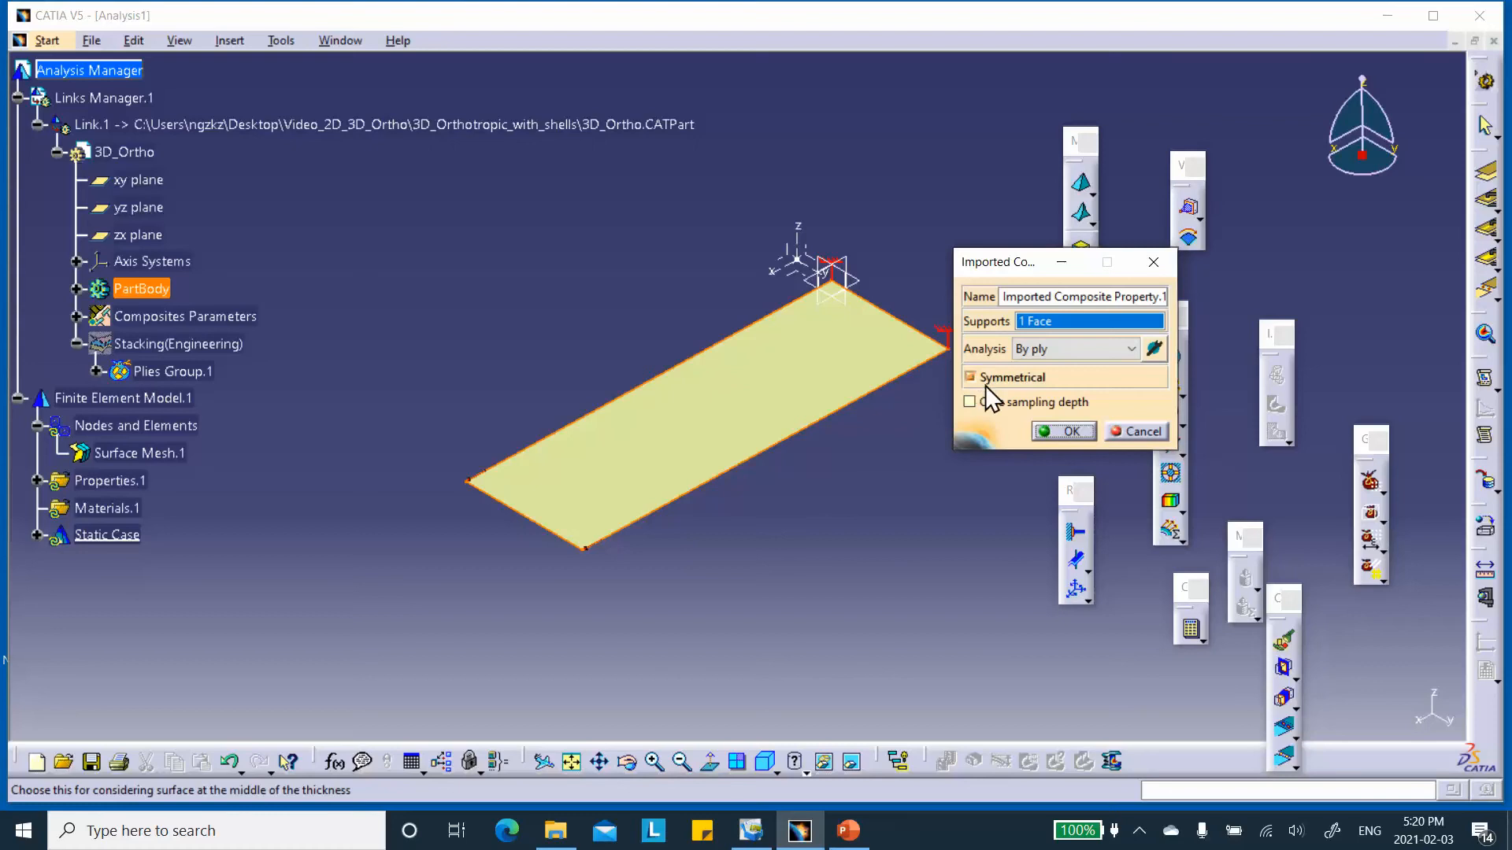
click(1070, 426)
Compute the static case of the composite plate and close the computation status report.
middle_drag(985, 428, 986, 441)
click(1190, 628)
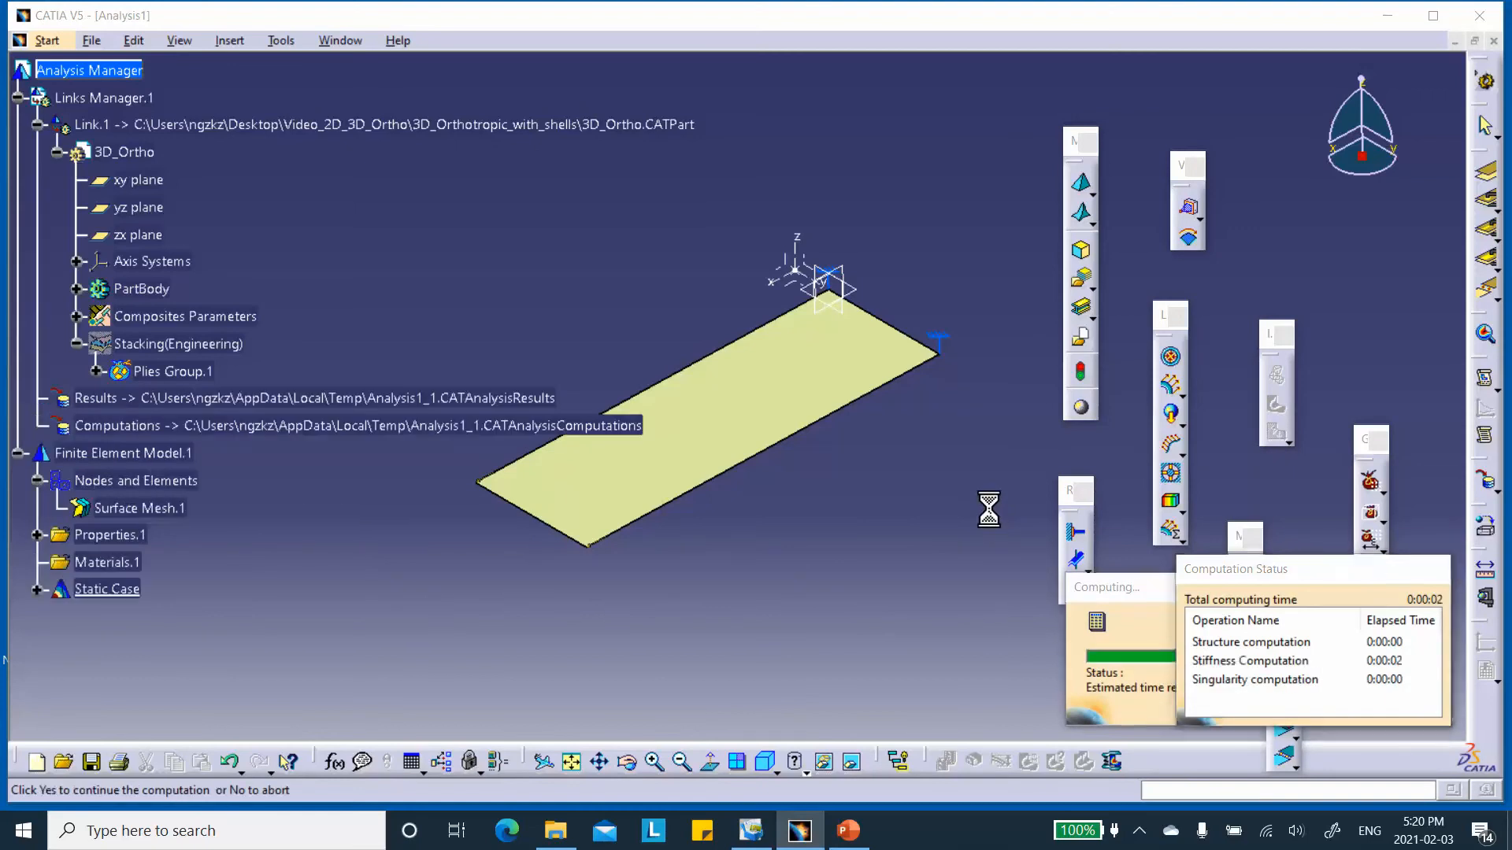
click(1364, 708)
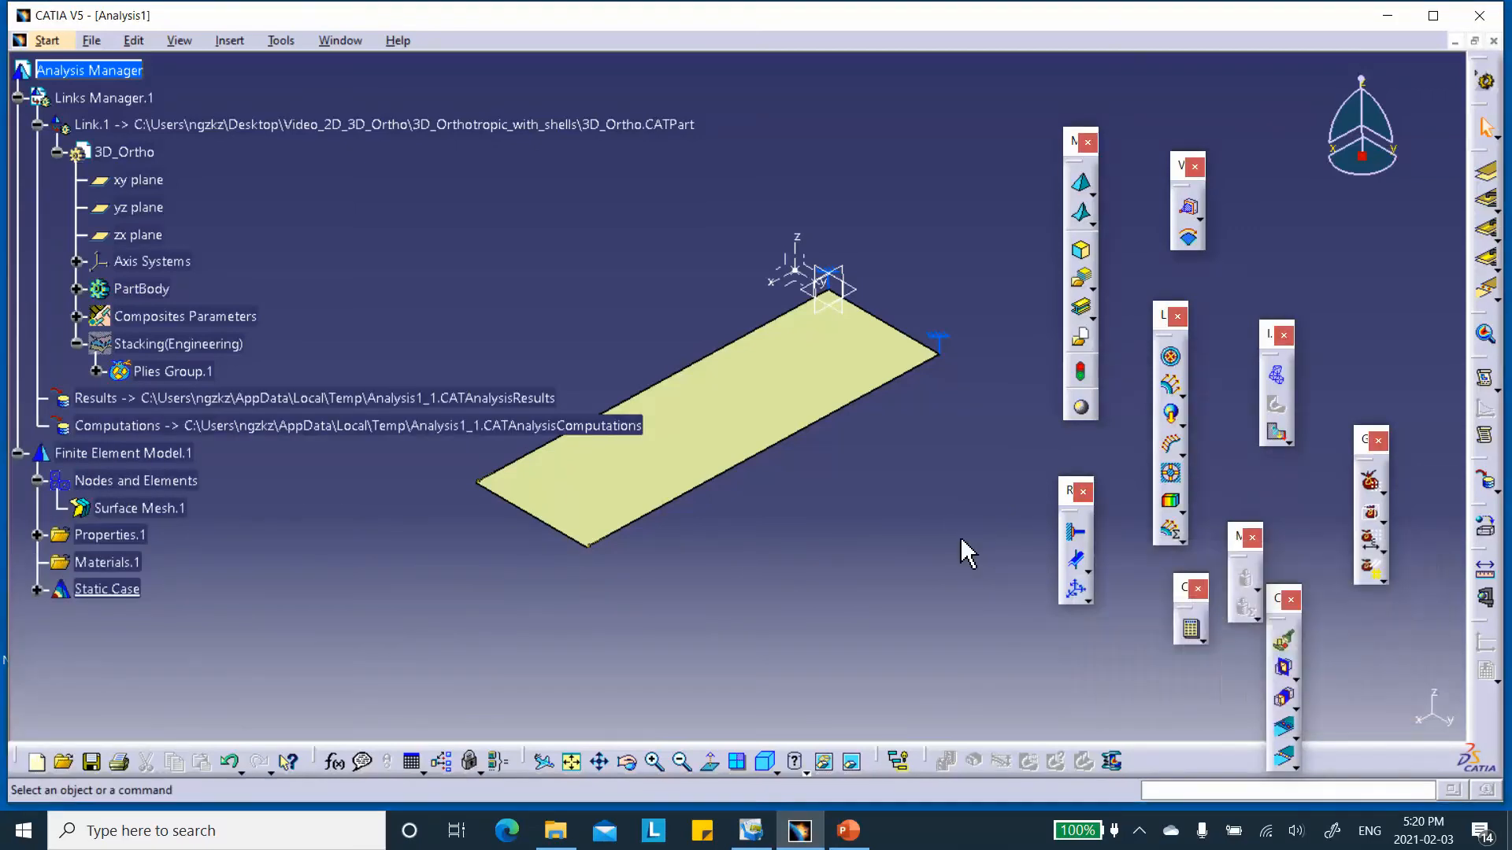
Create a displacement image of the static case and display it as Average iso with the Norm criterion.
click(1277, 432)
middle_drag(759, 456, 823, 479)
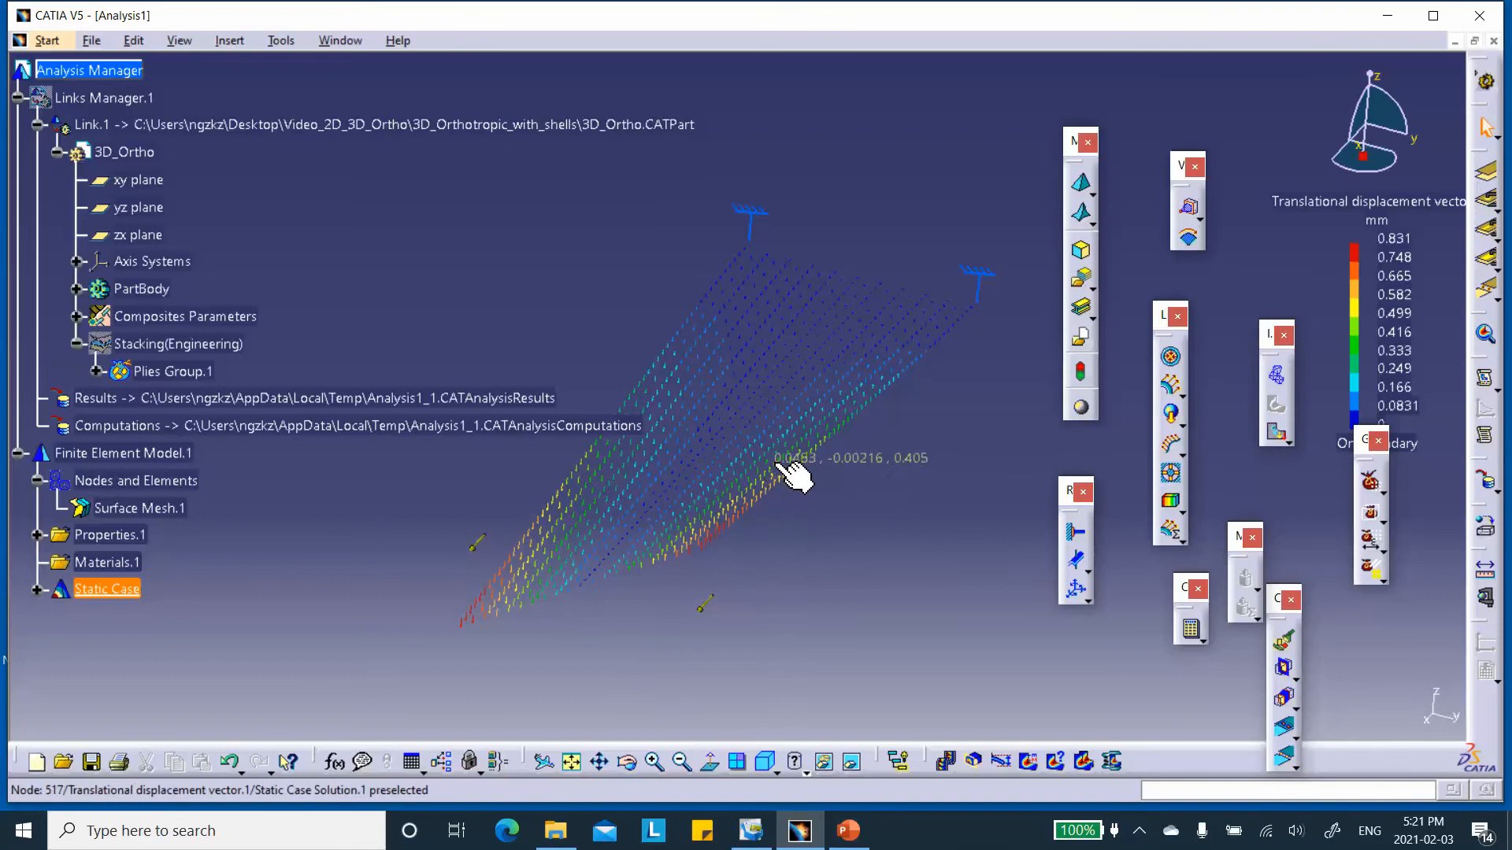
double_click(736, 496)
click(209, 370)
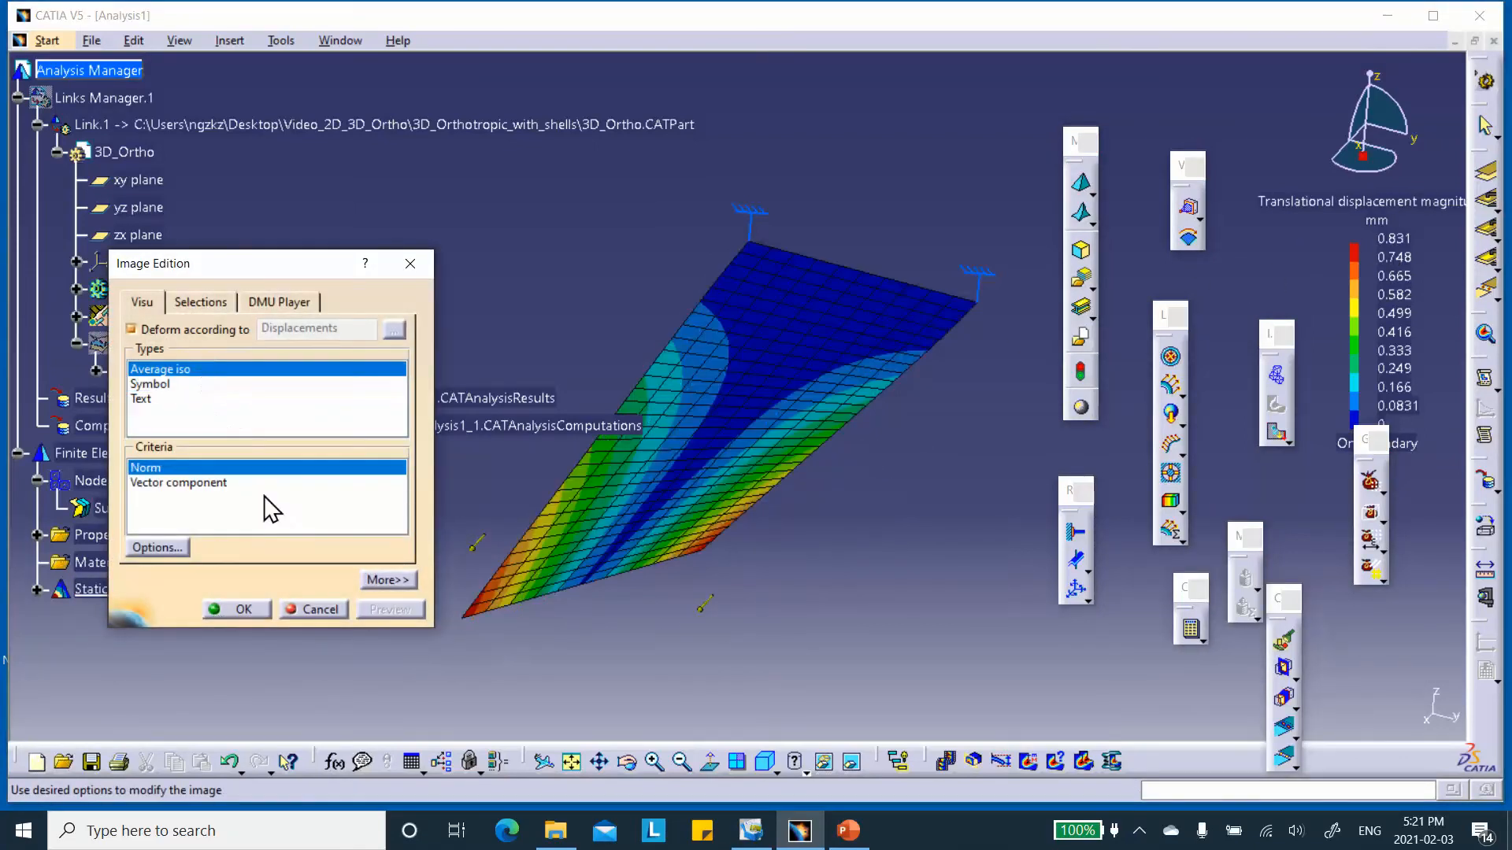
click(240, 610)
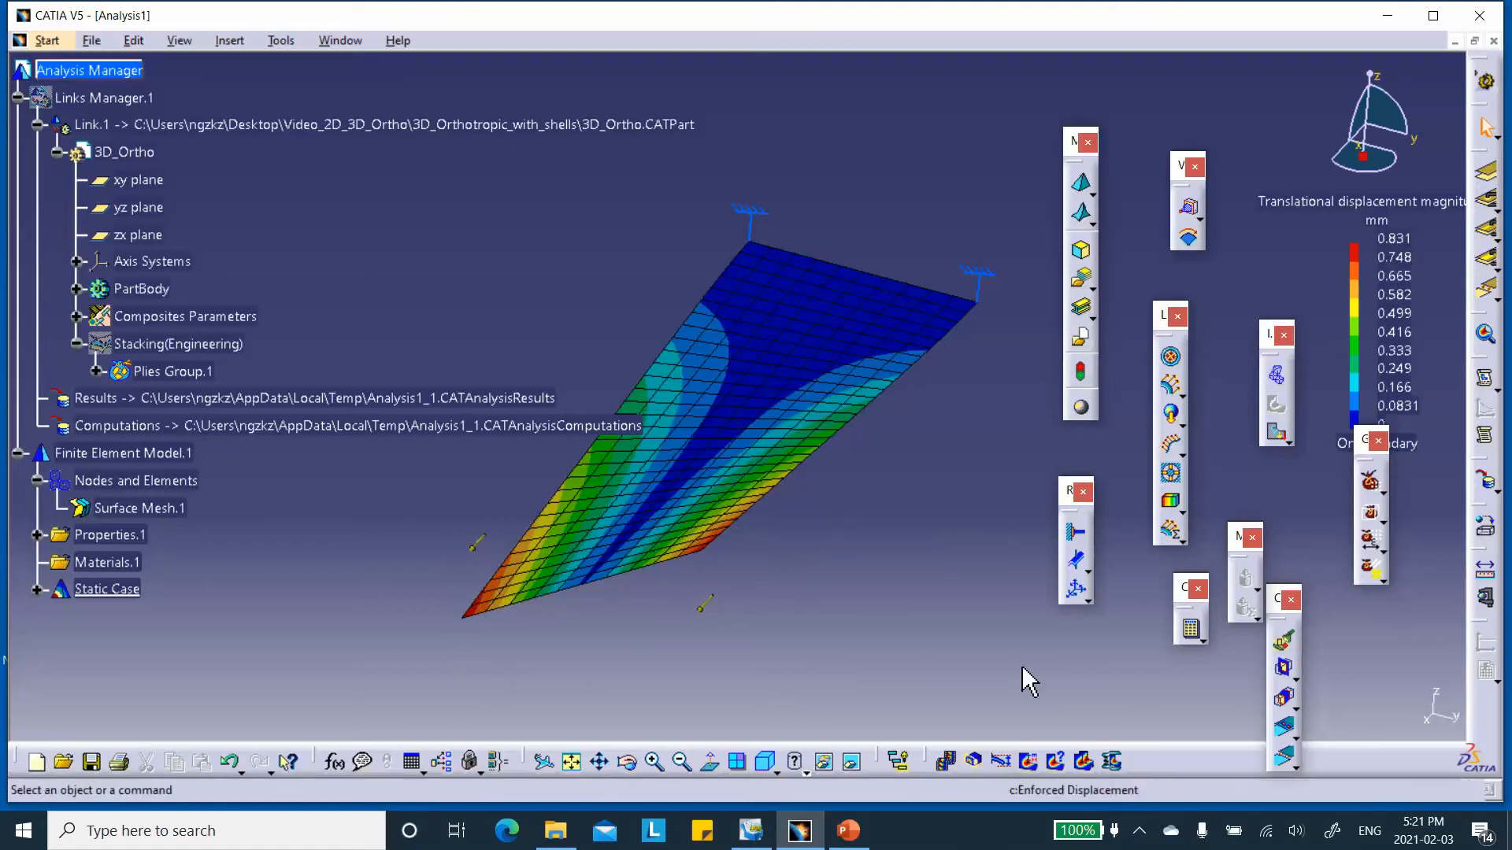
Switch to PowerPoint to compare the displacement plot with the 3D Orthotropic results slide, and return to CATIA.
click(847, 830)
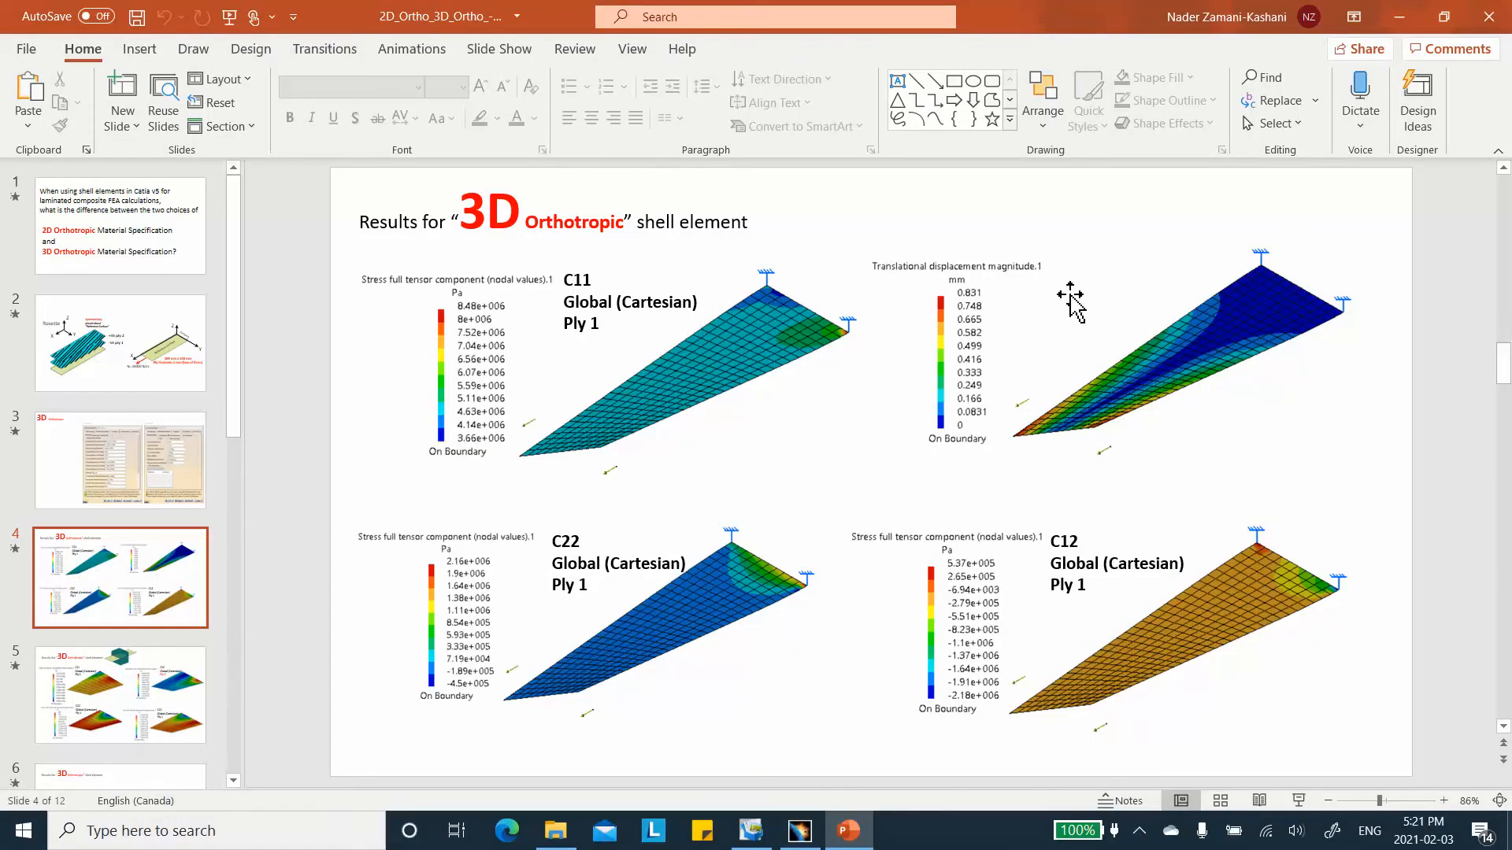
click(1400, 17)
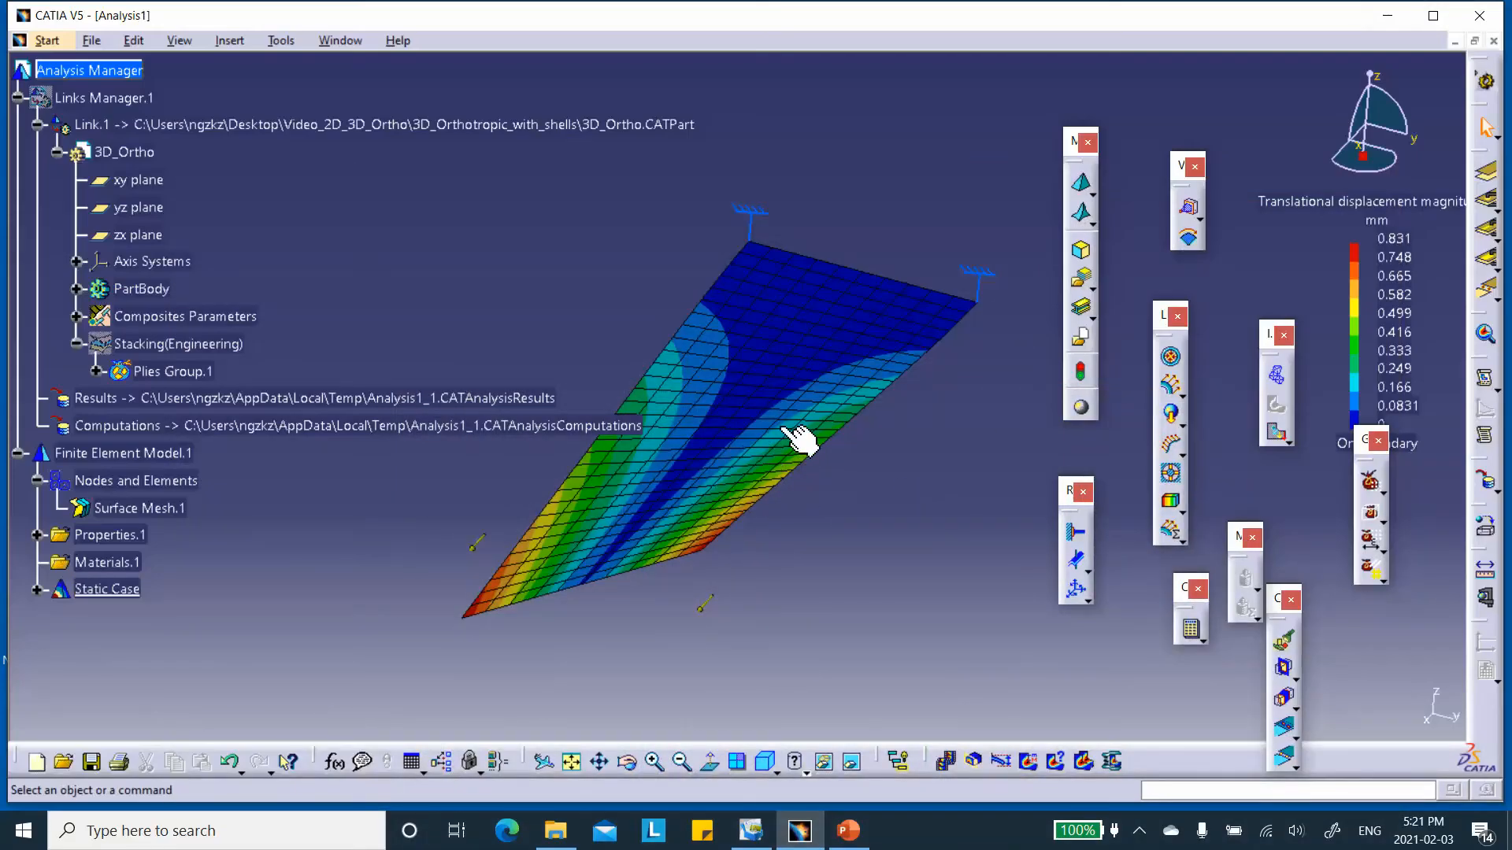
middle_drag(733, 476, 550, 545)
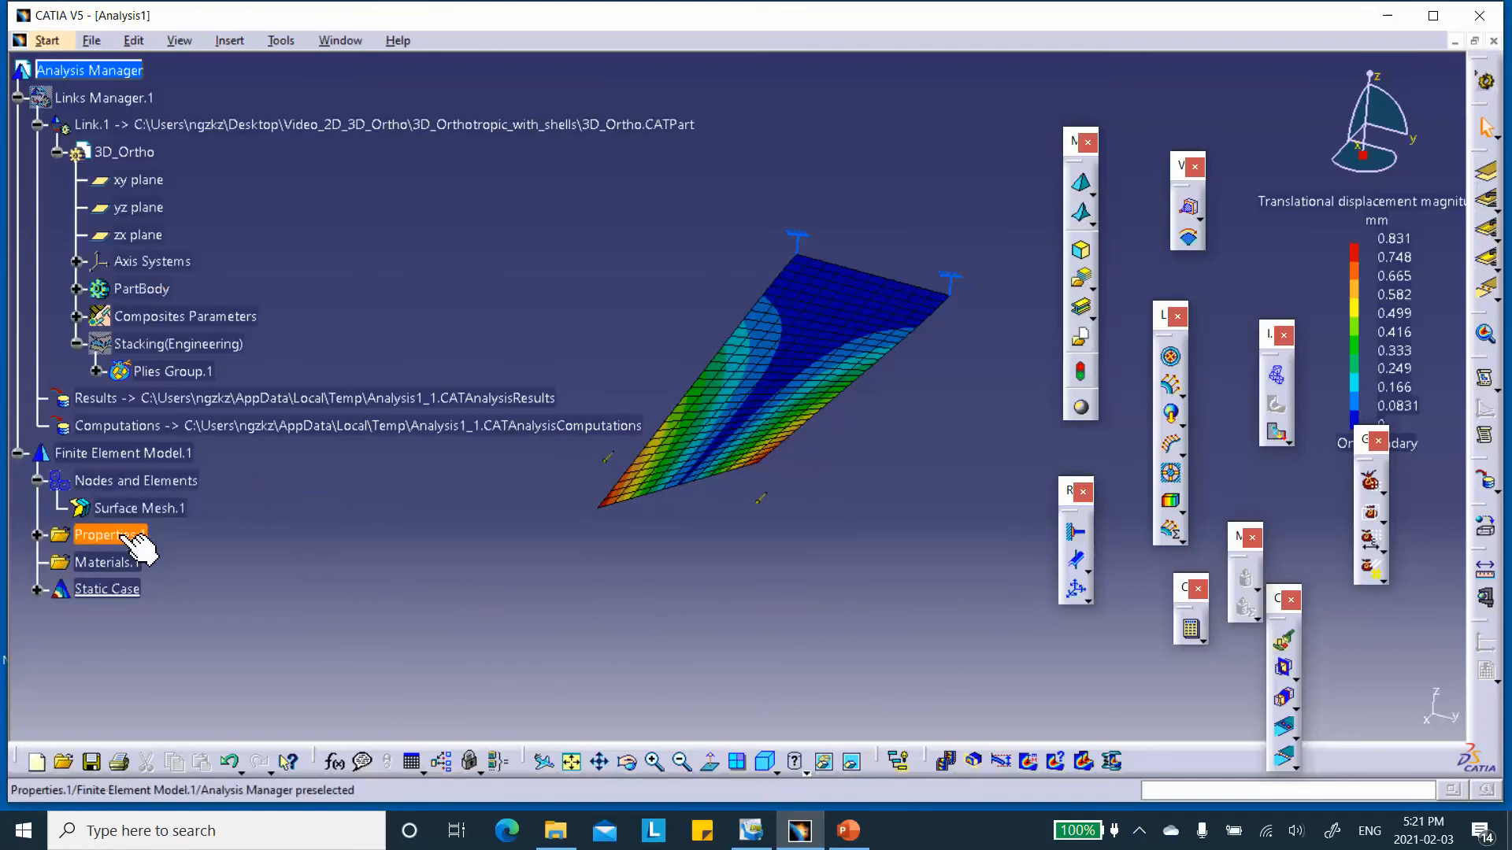
Generate a Stress full tensor component (nodal values) image from Static Case Solution.1, filtering the available images by Stress.
scroll(106, 530, down, 3)
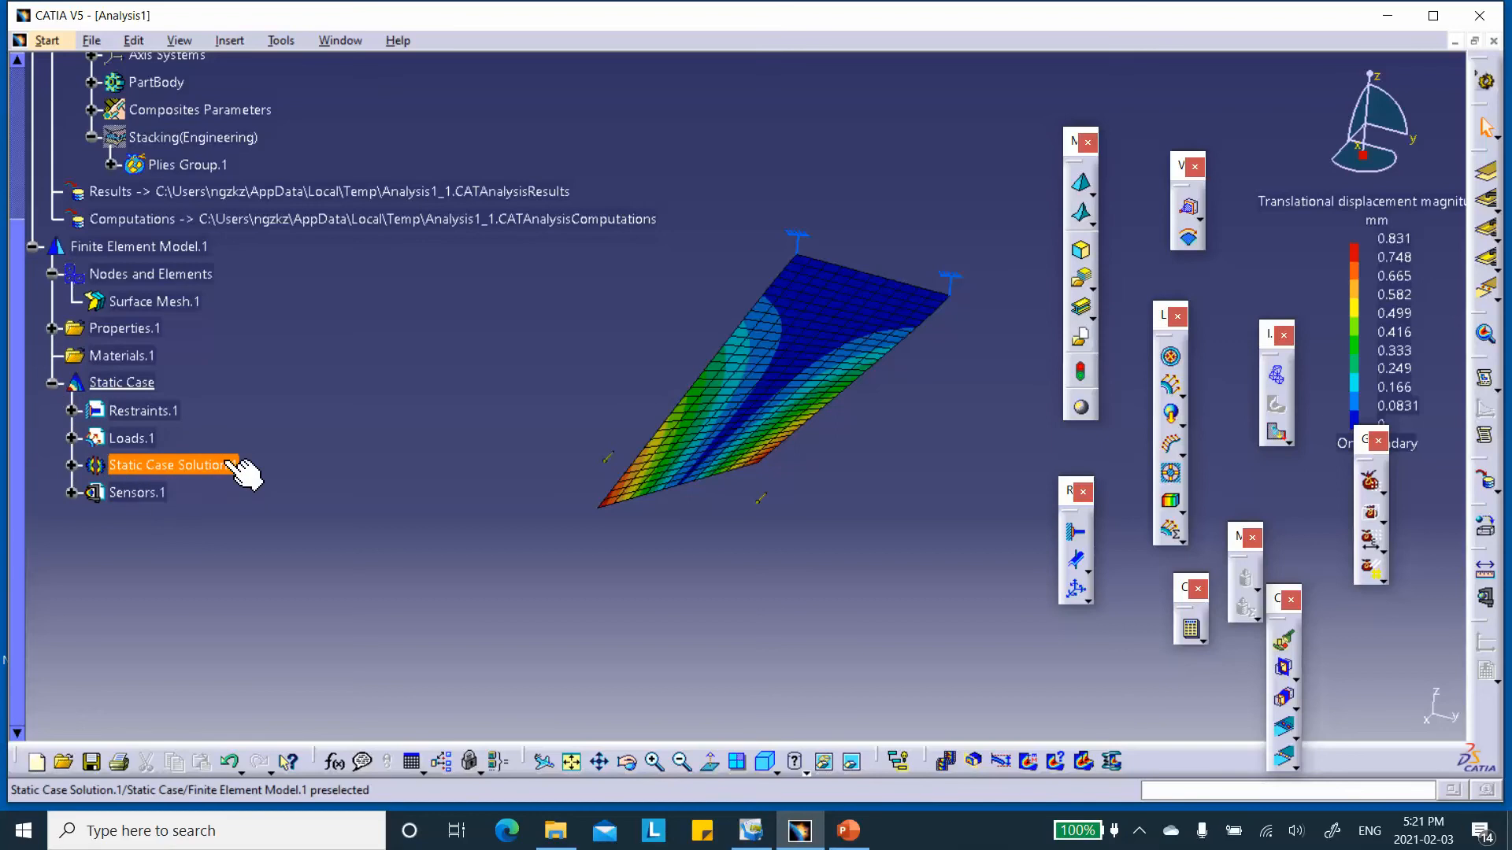
right_click(169, 467)
click(256, 356)
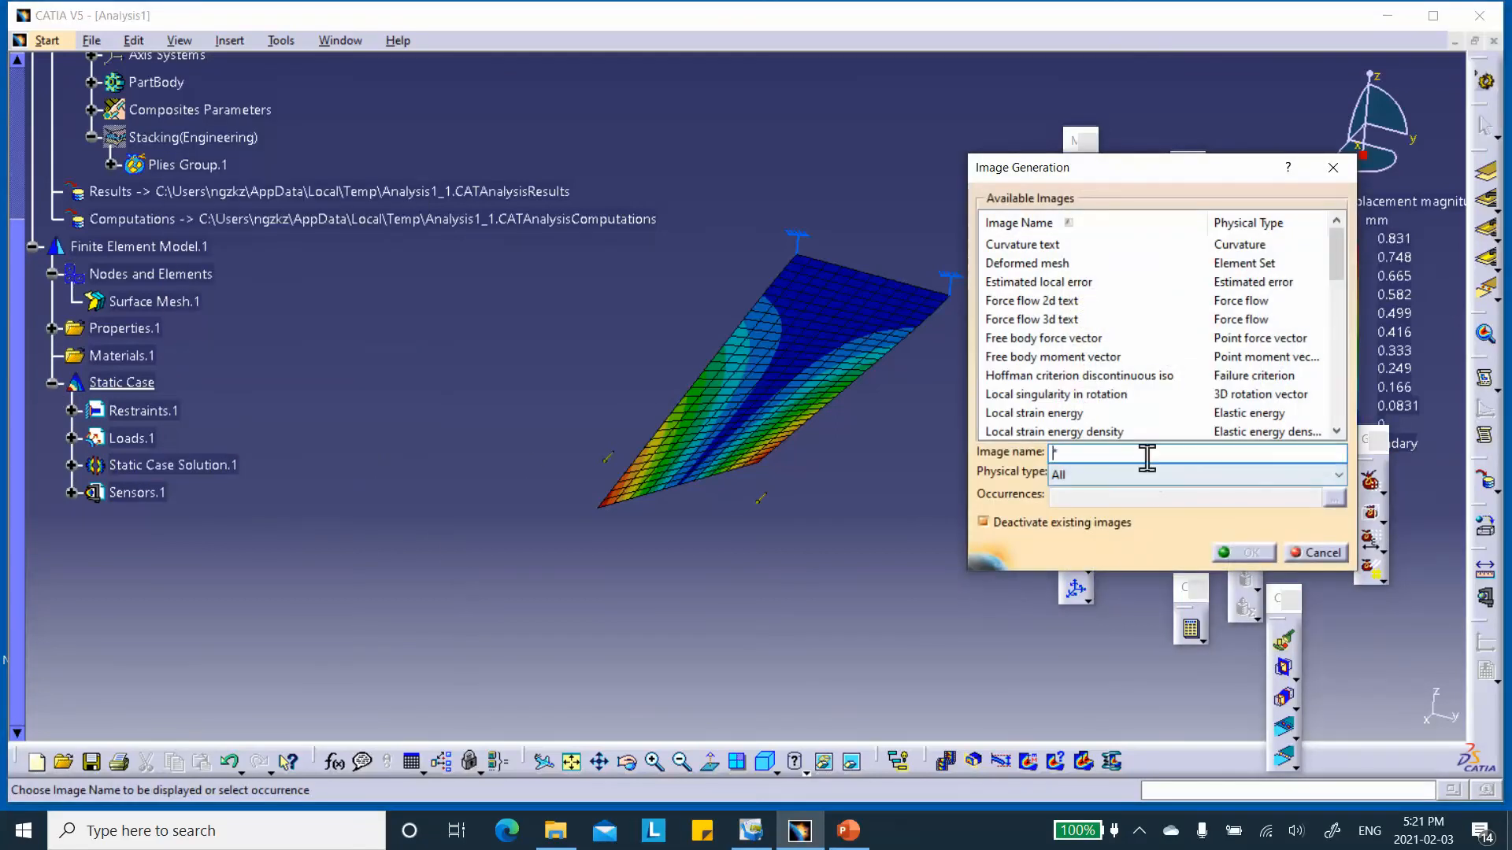
click(1144, 474)
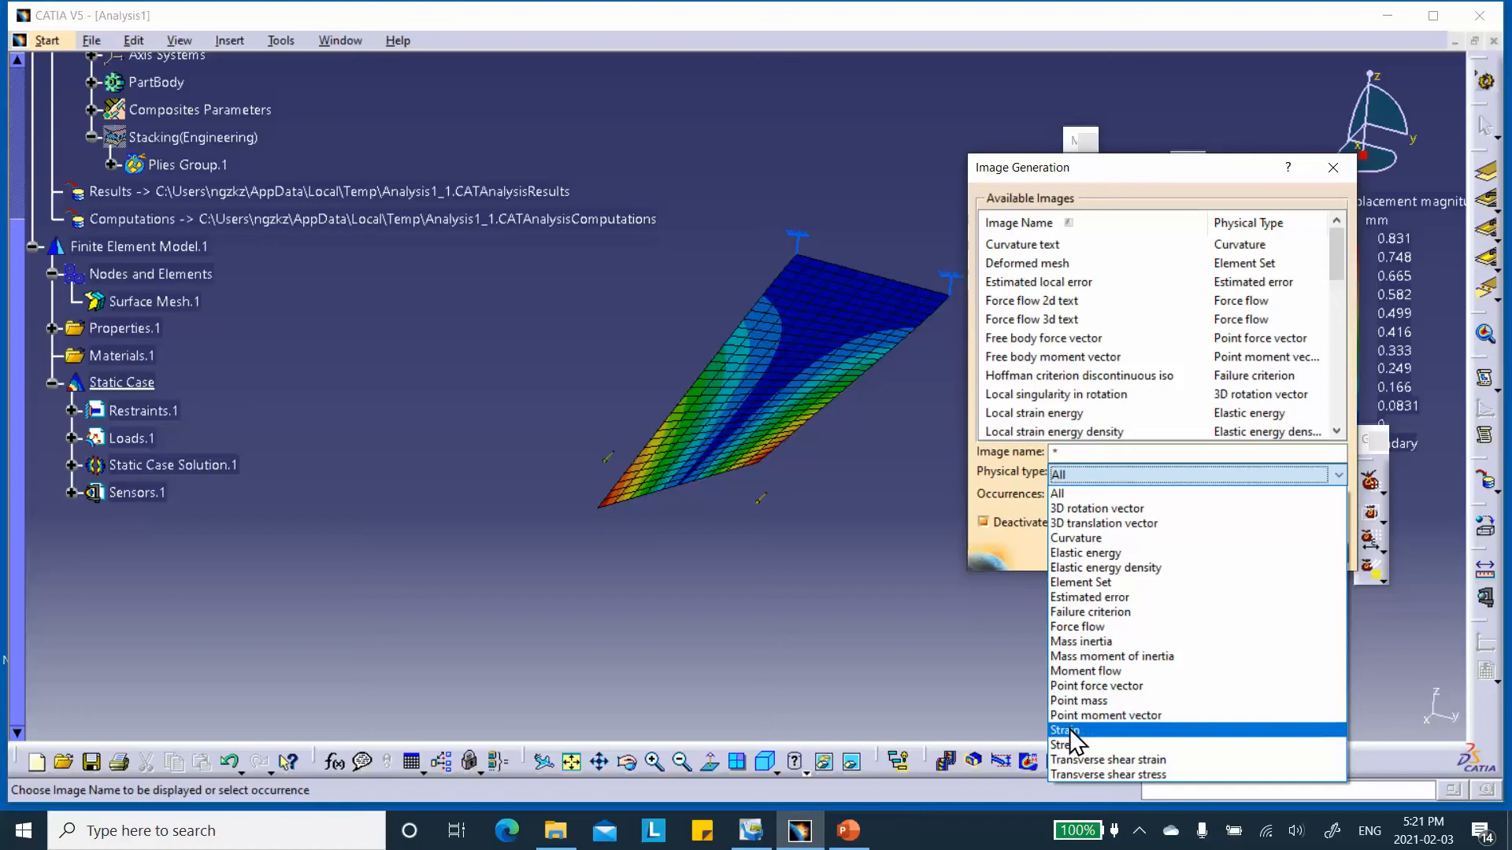
click(1069, 750)
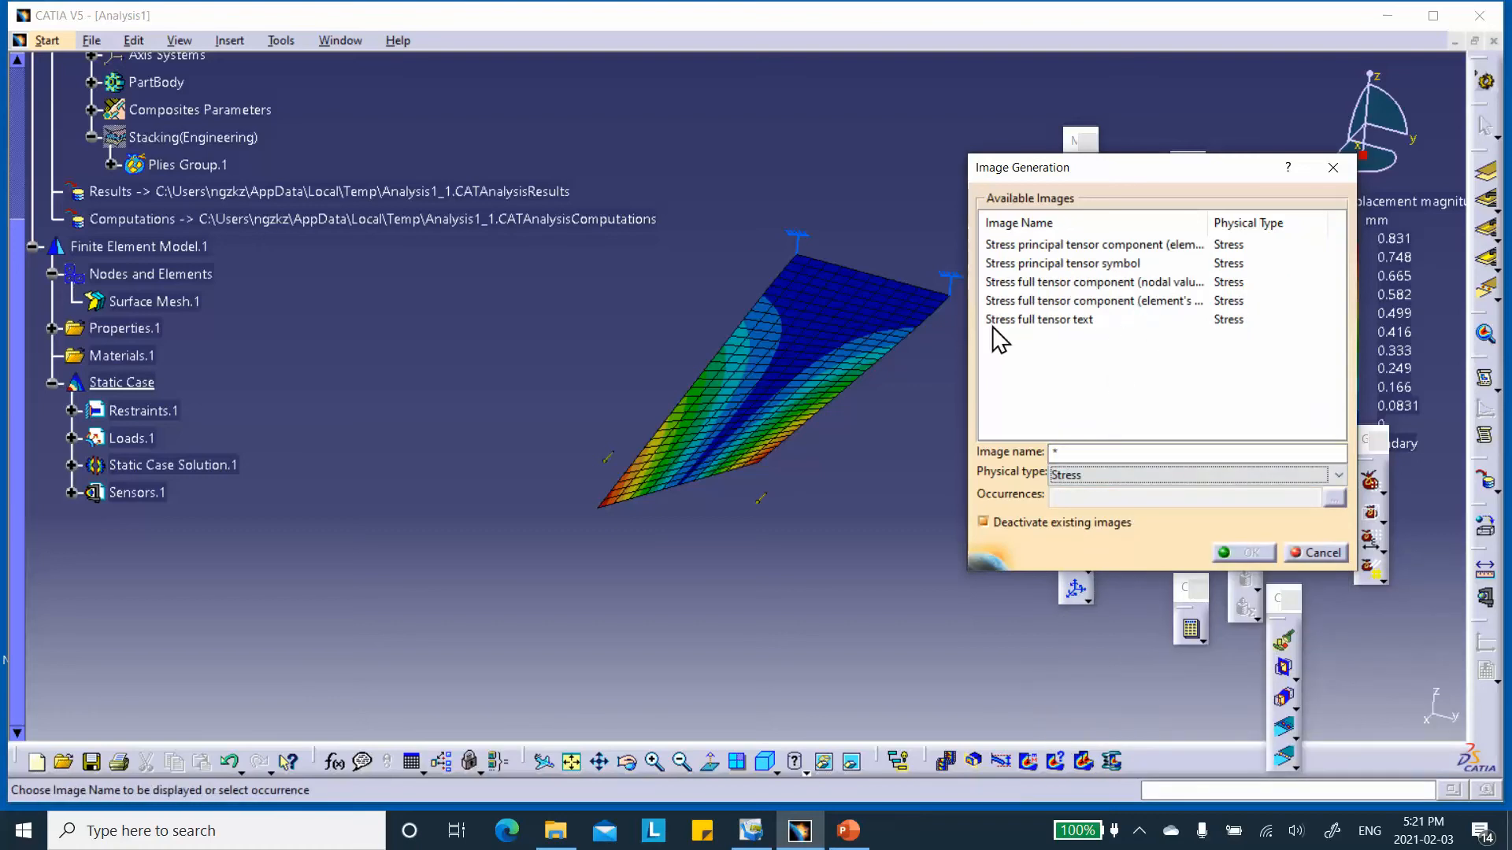
click(1063, 283)
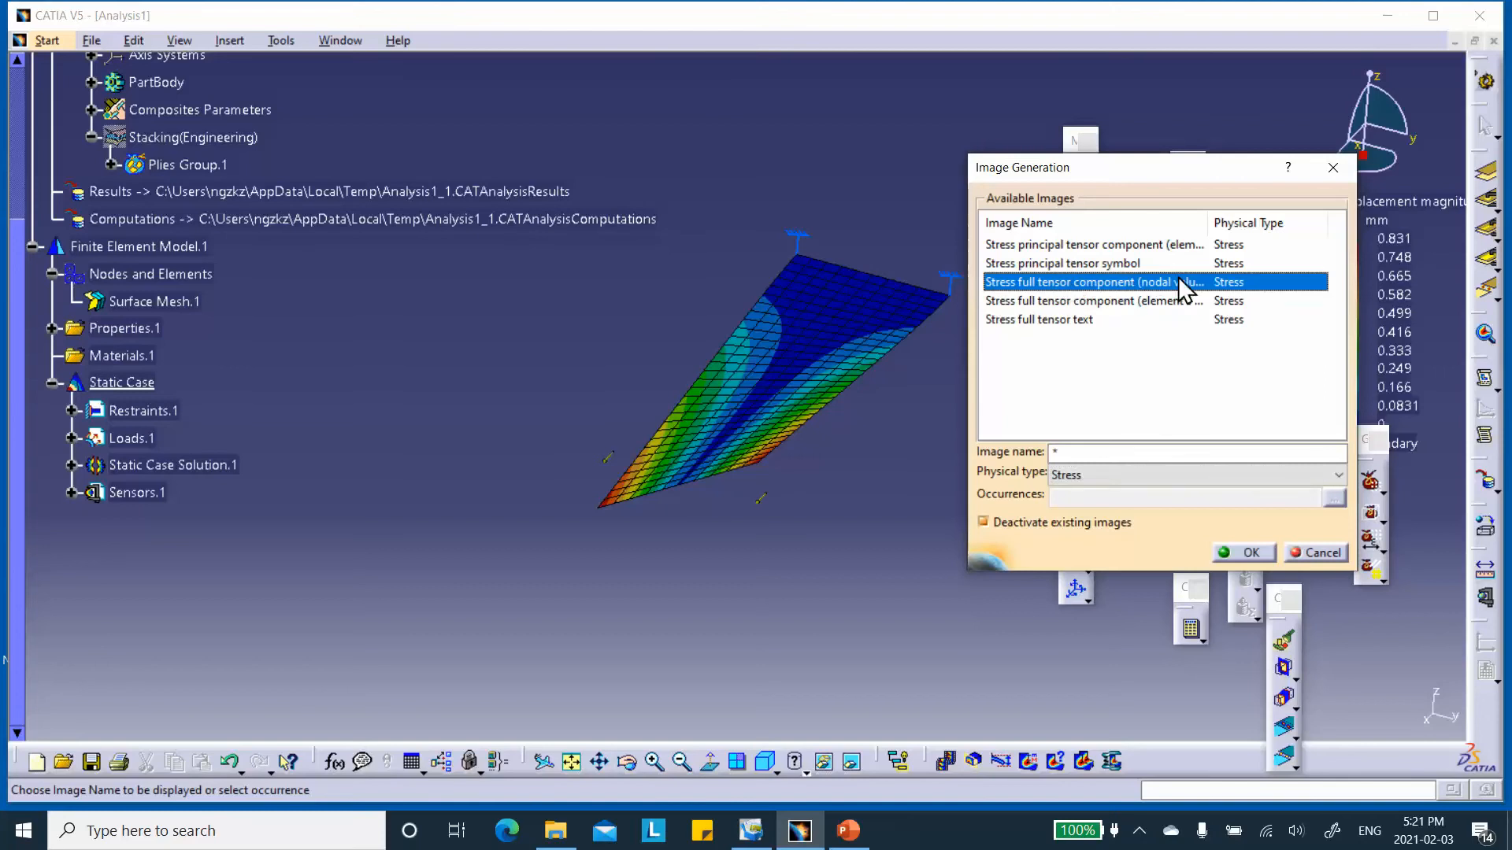
click(1242, 553)
middle_drag(946, 454, 875, 481)
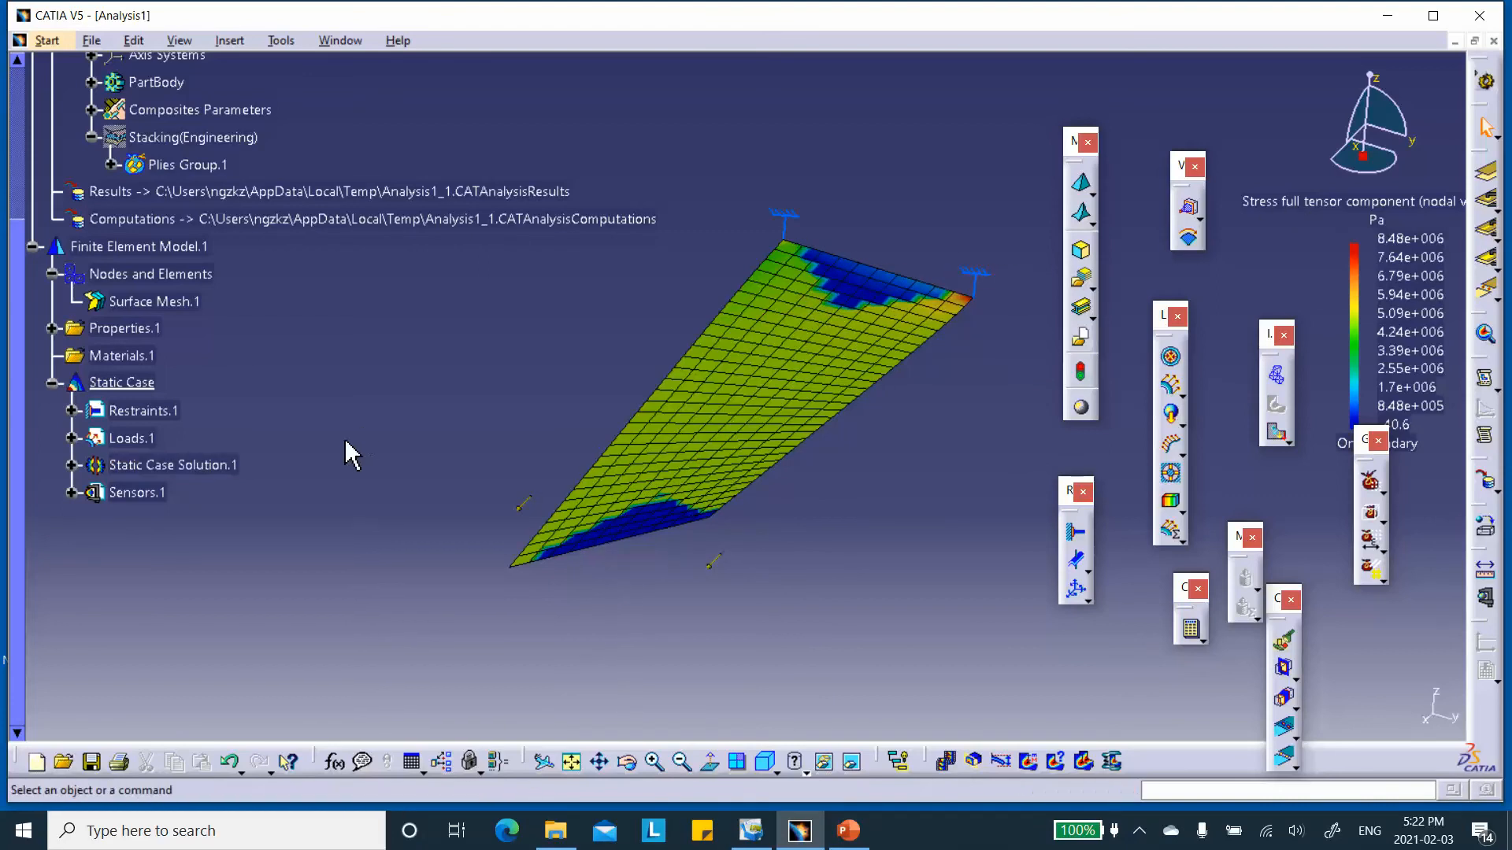
Edit the Stress full tensor component (nodal values) image under Static Case Solution.1 and set its filter axis system to Global.
scroll(240, 429, down, 1)
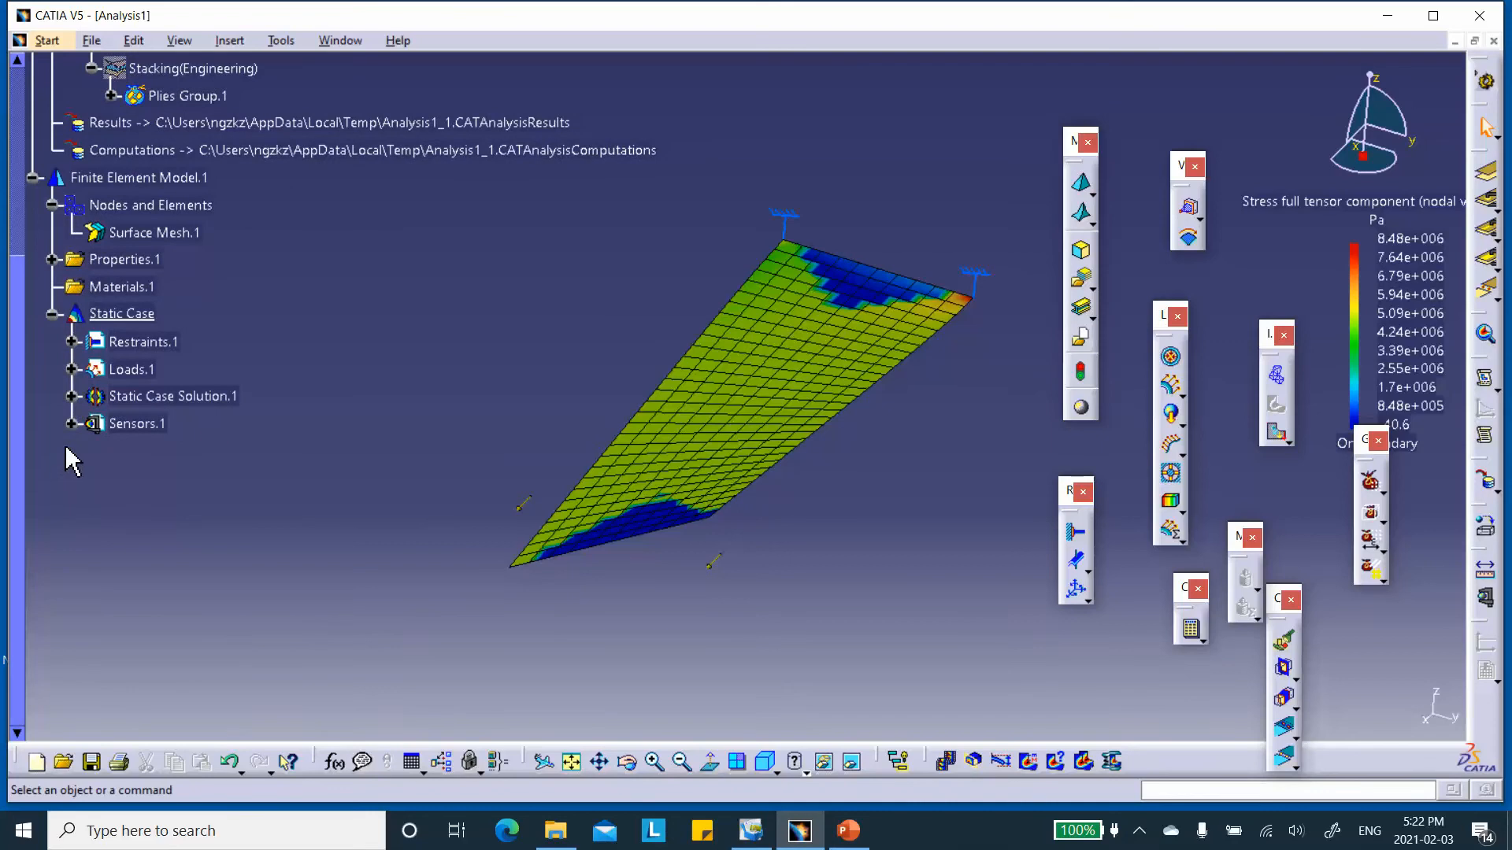
click(72, 396)
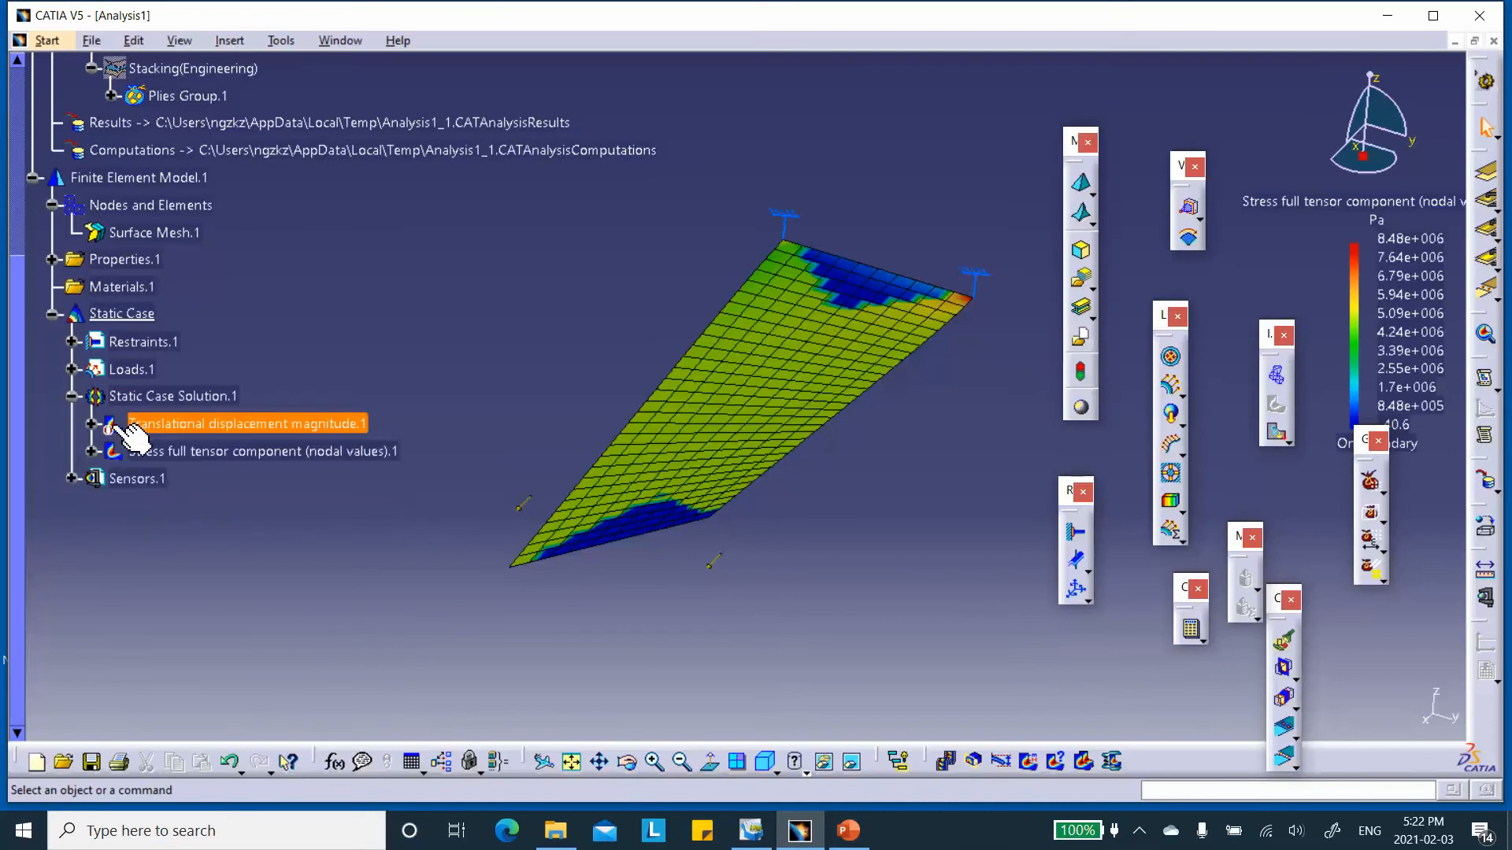
double_click(183, 455)
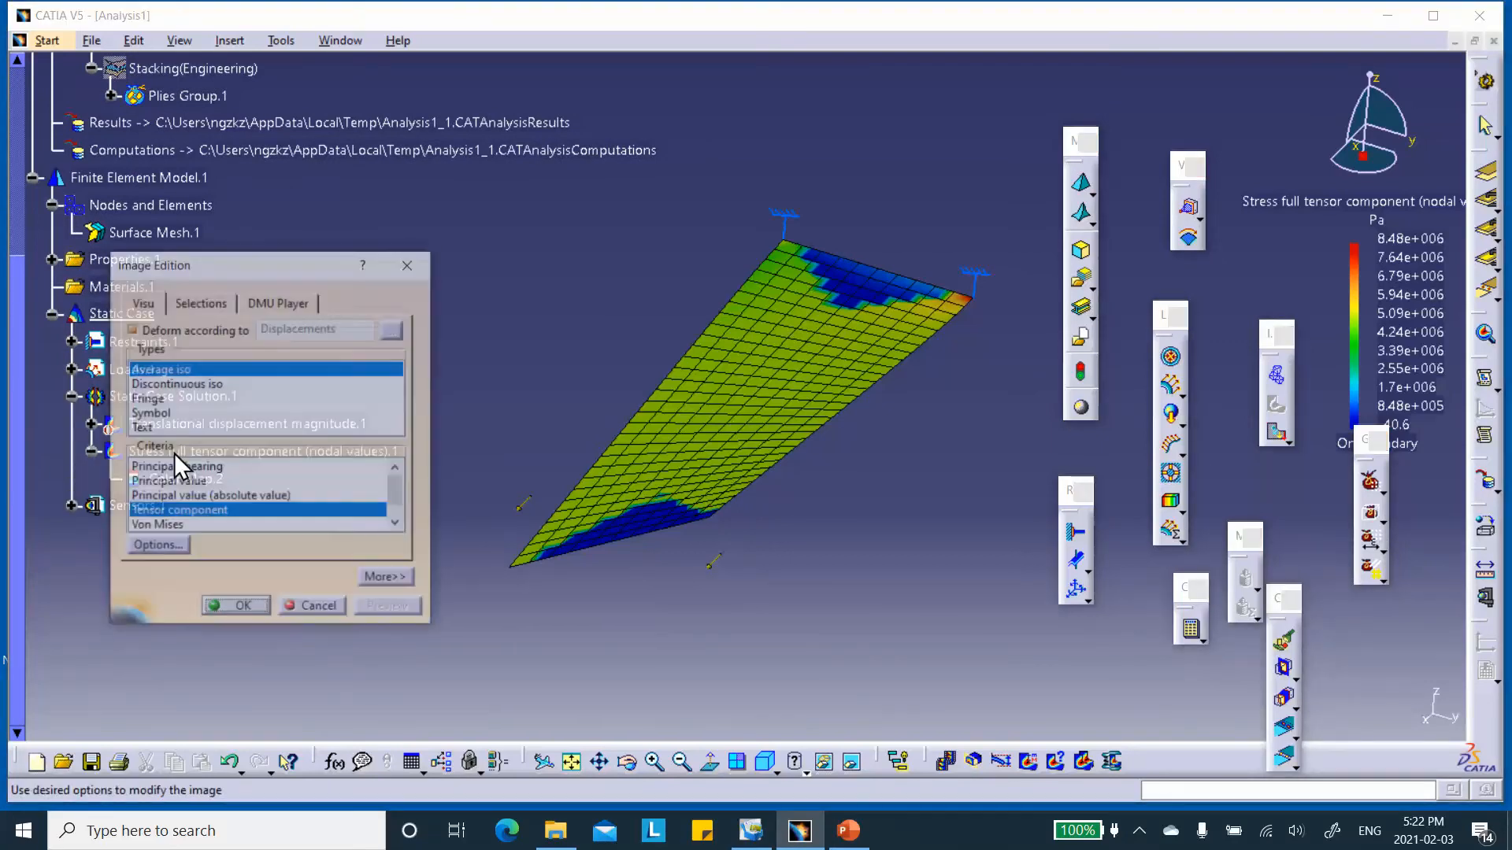
click(388, 581)
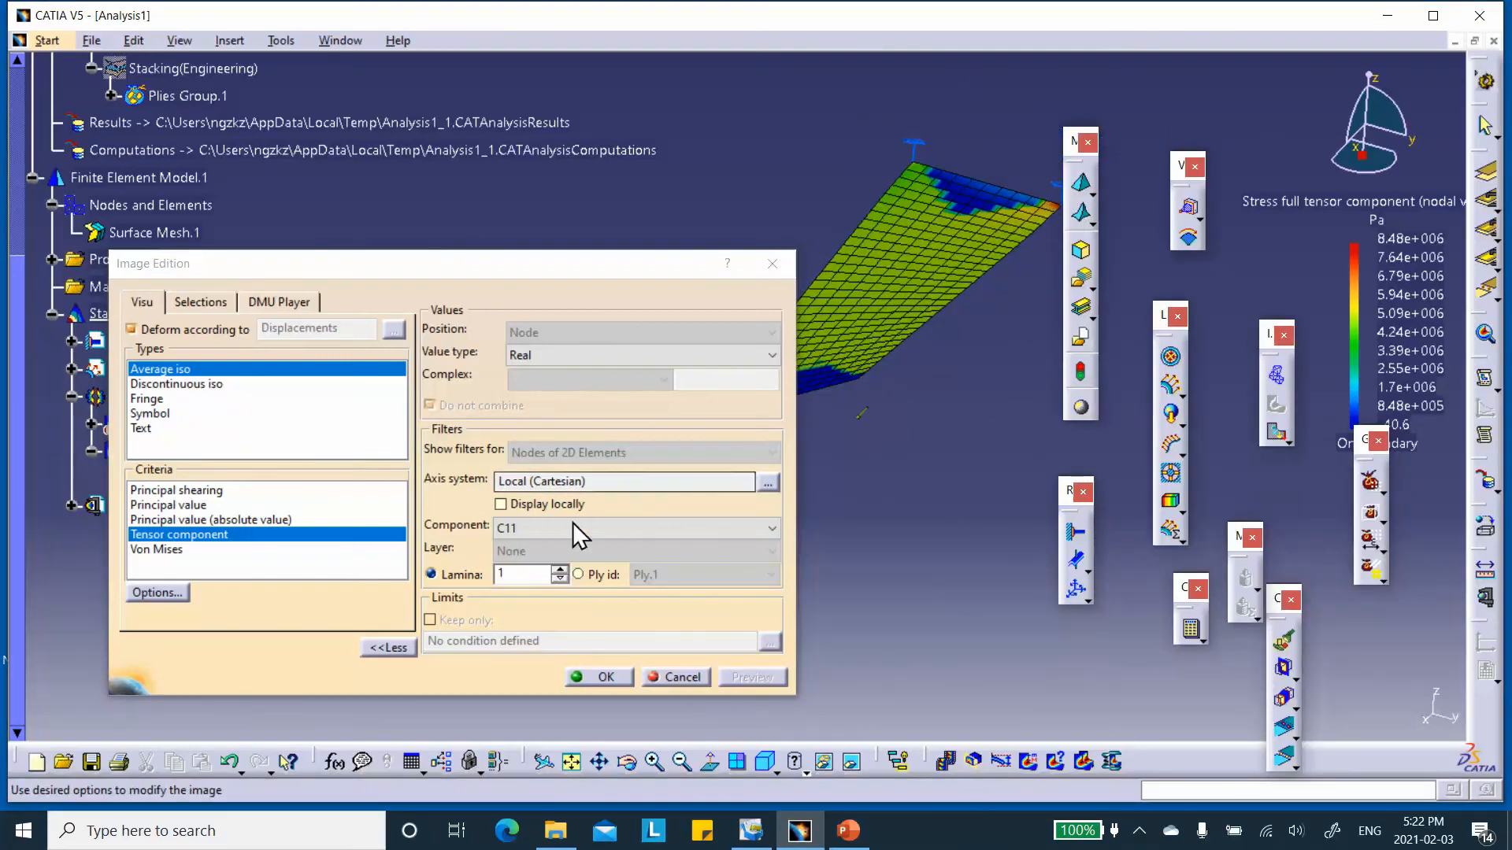
drag(532, 275, 500, 278)
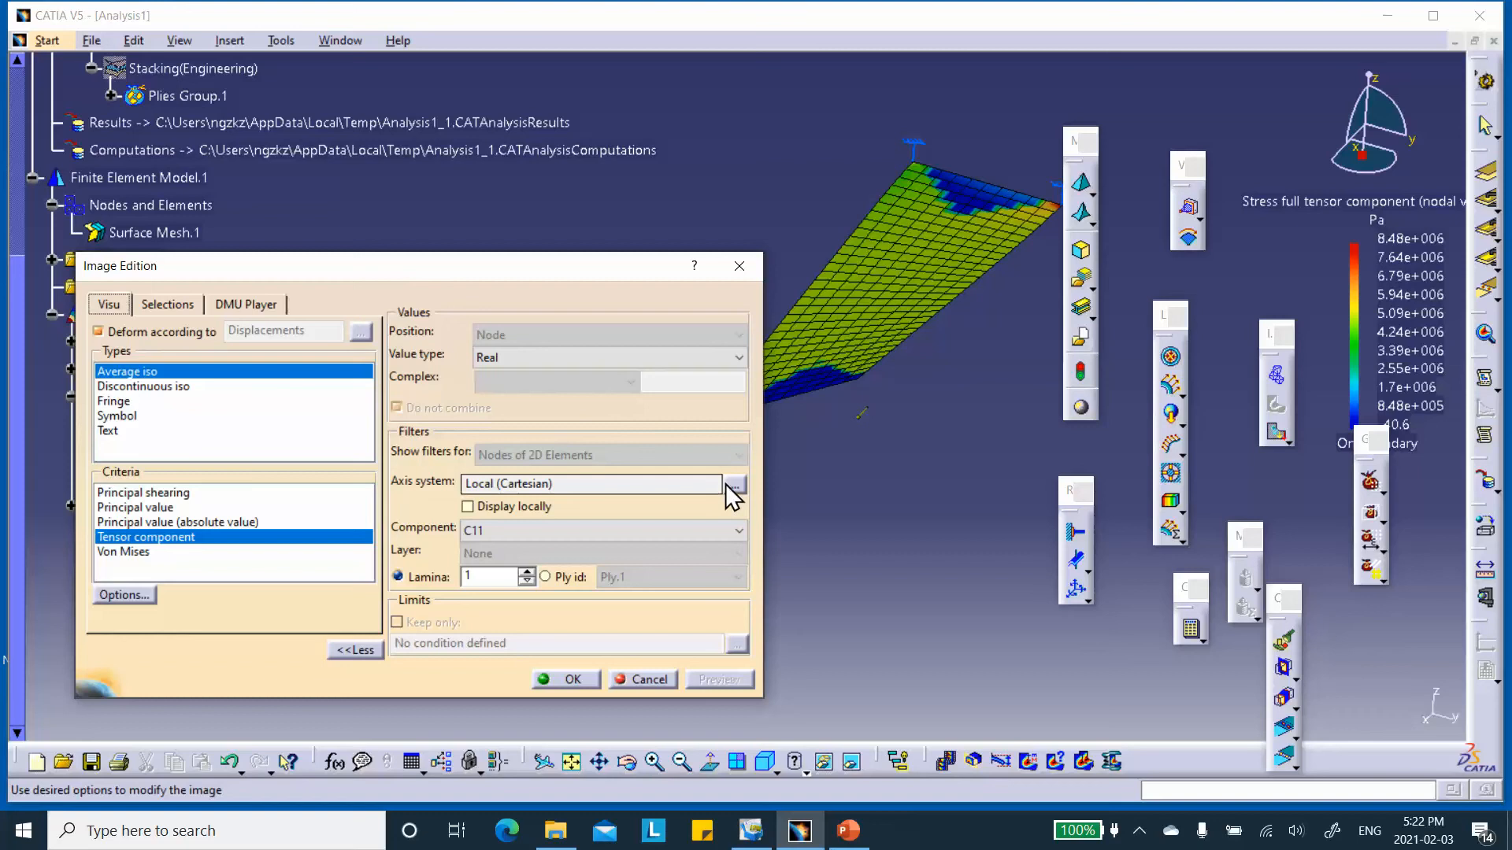
drag(544, 274, 480, 221)
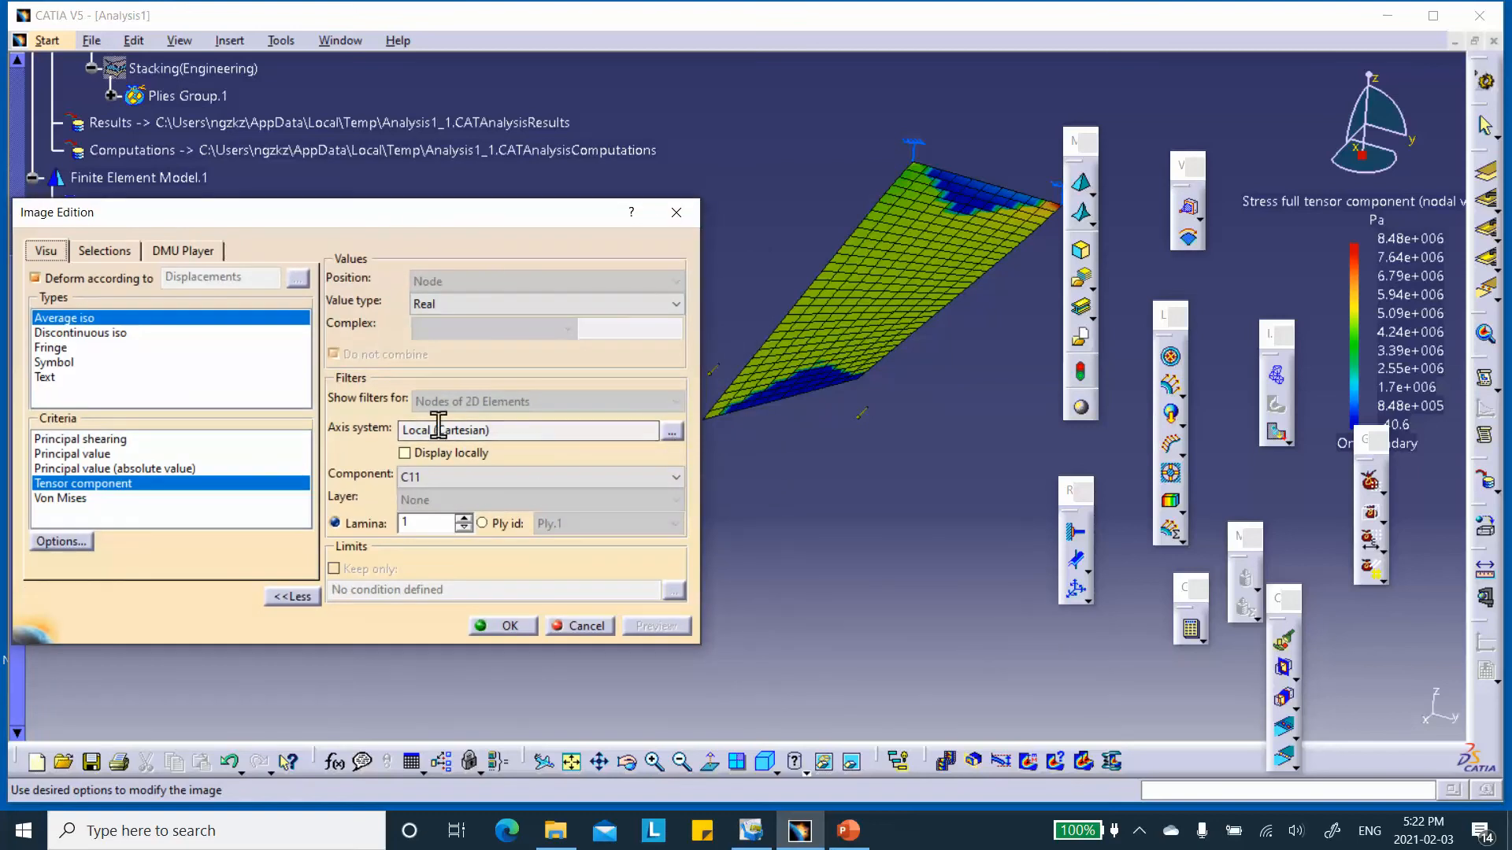
click(670, 432)
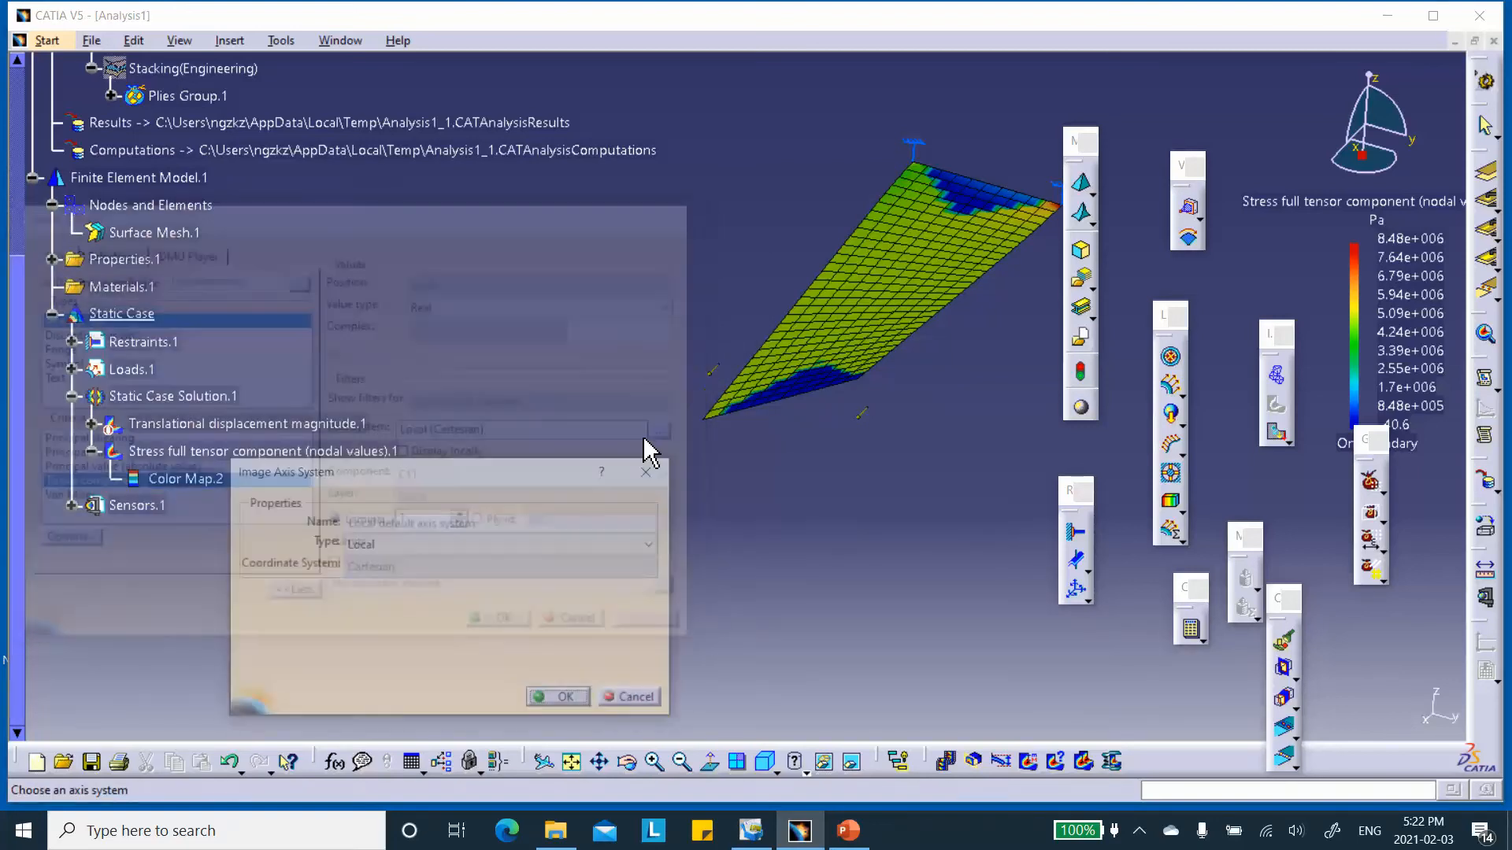
click(476, 544)
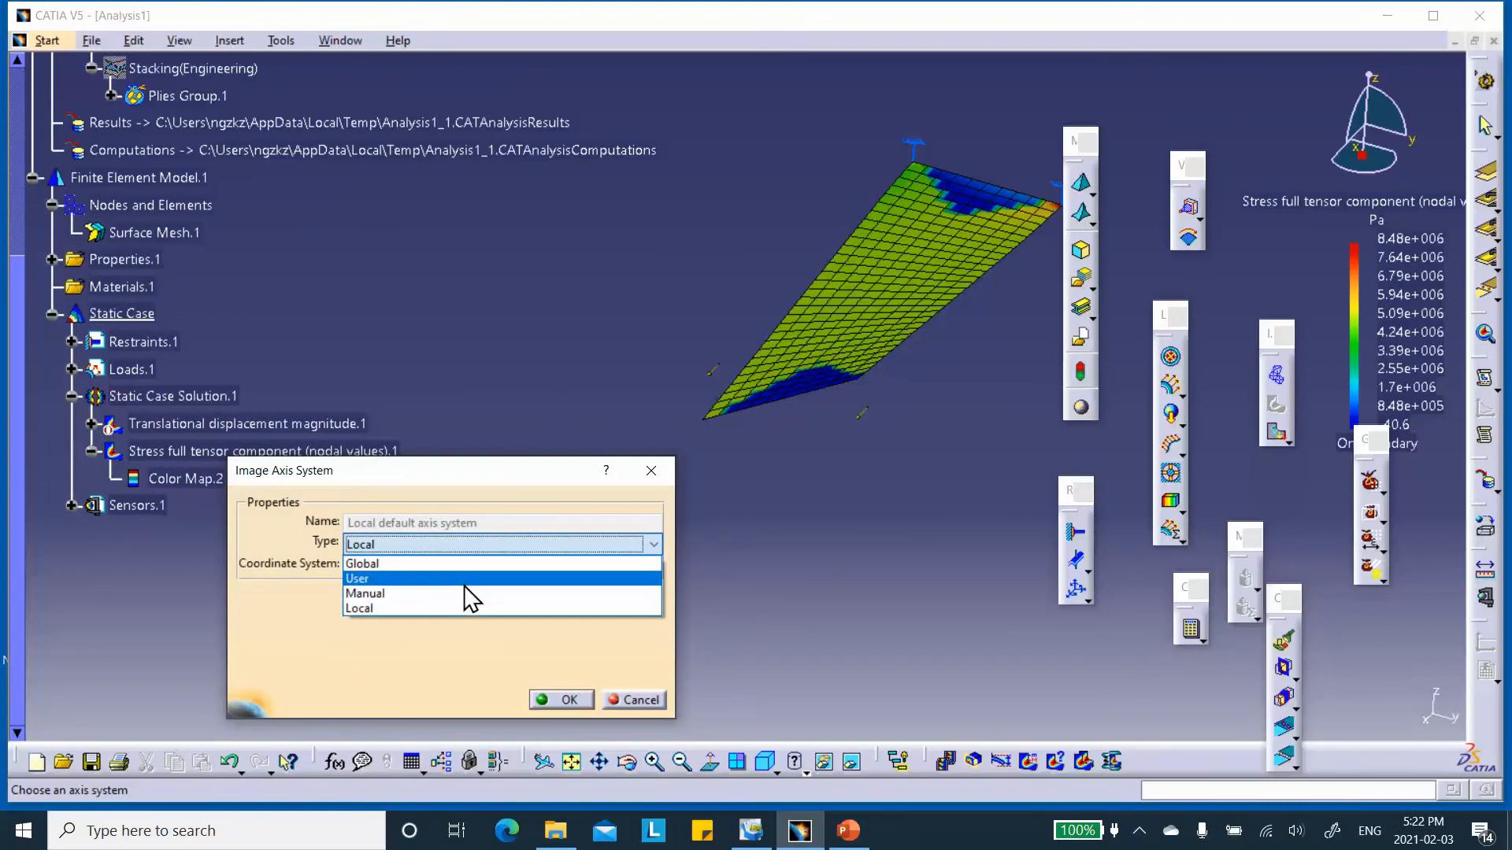
click(468, 563)
click(563, 700)
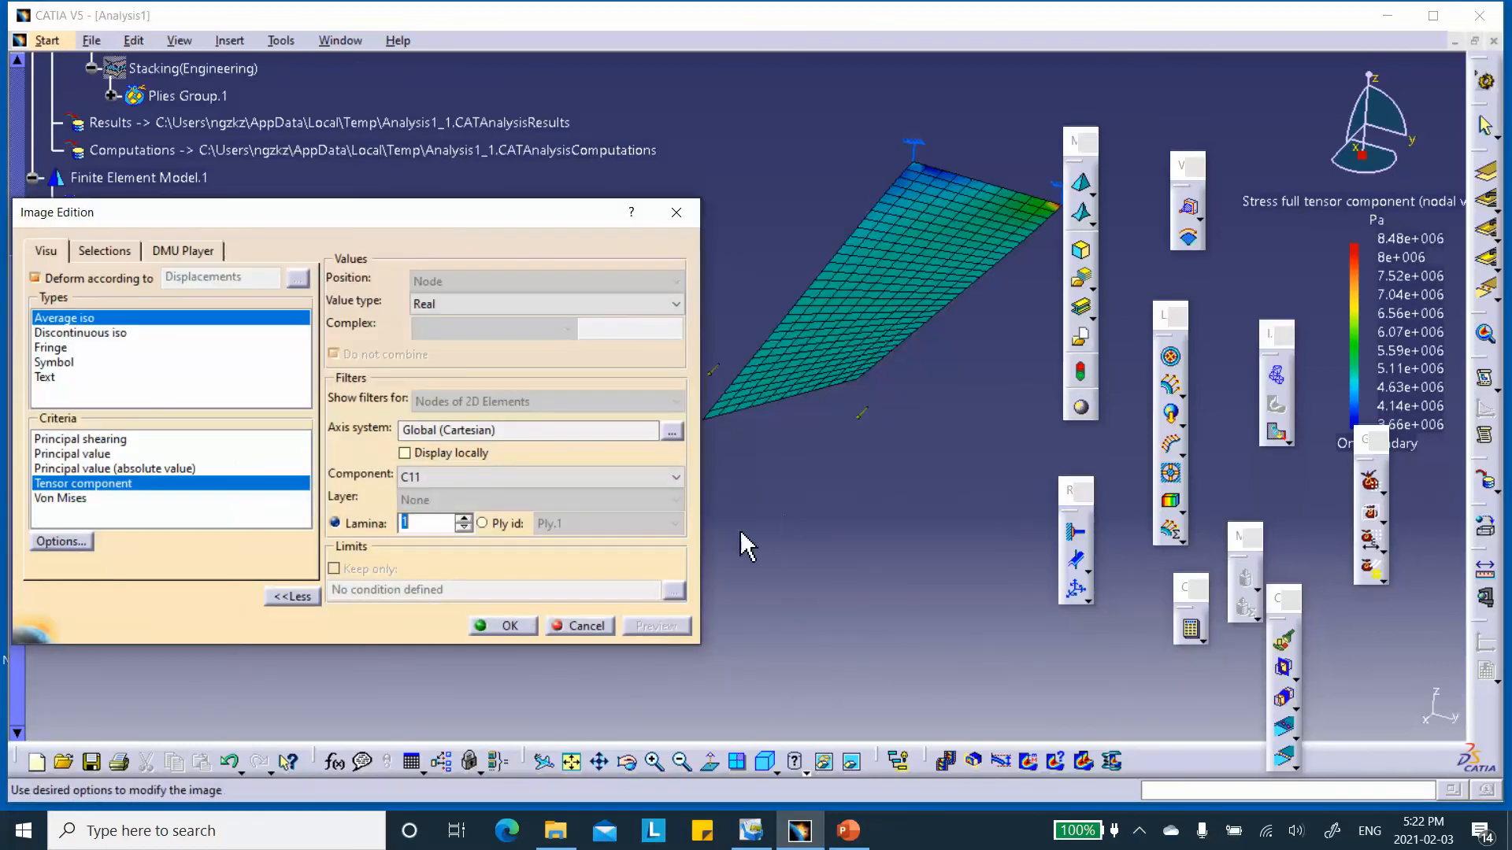
Switch to PowerPoint to compare the C11 stress plot of ply 1 with the 3D Orthotropic results slide, and return to CATIA.
drag(484, 220, 336, 223)
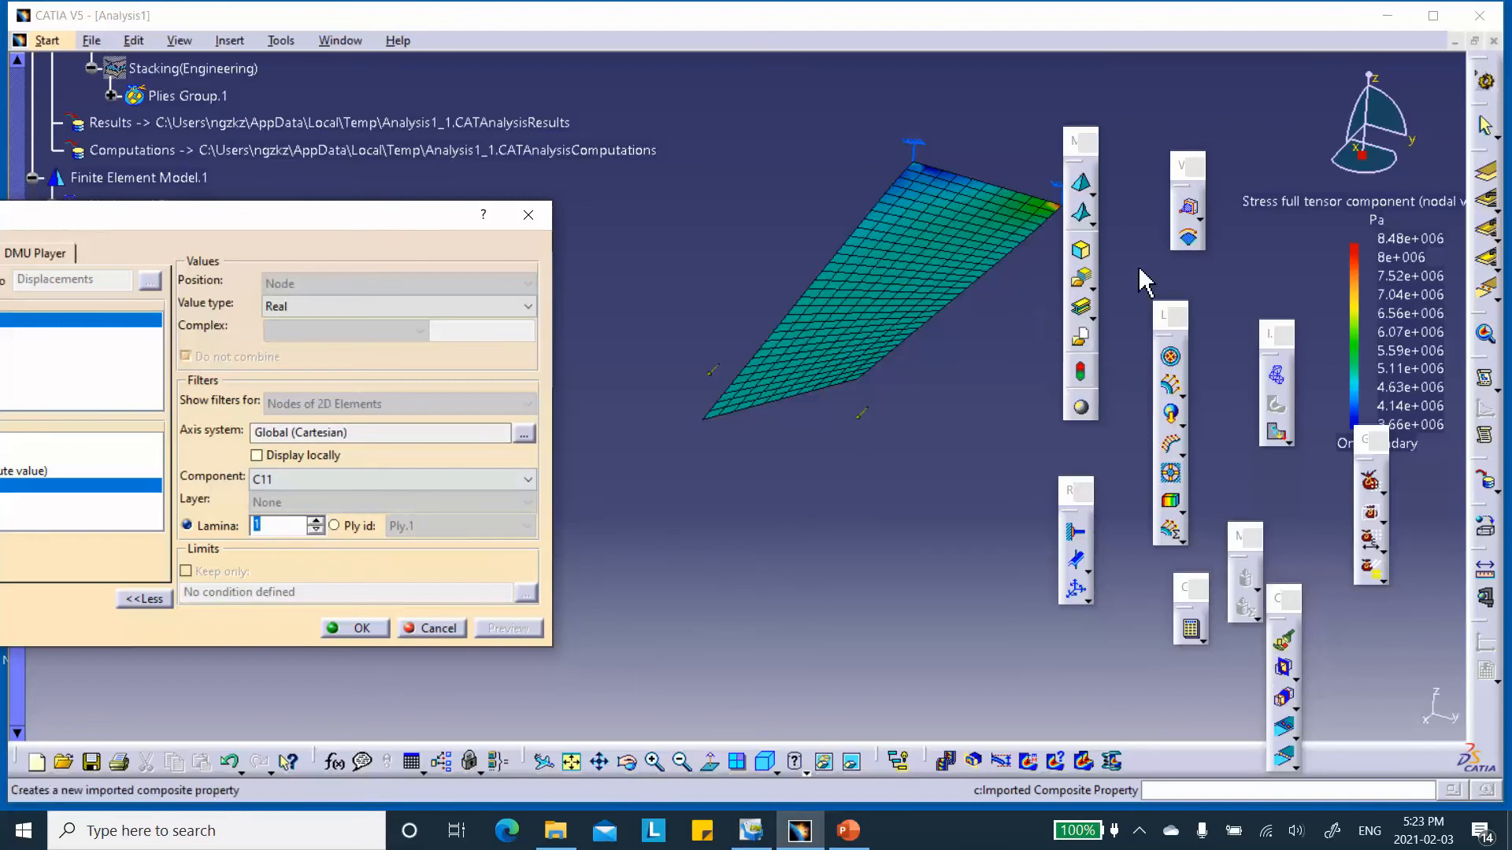
click(848, 830)
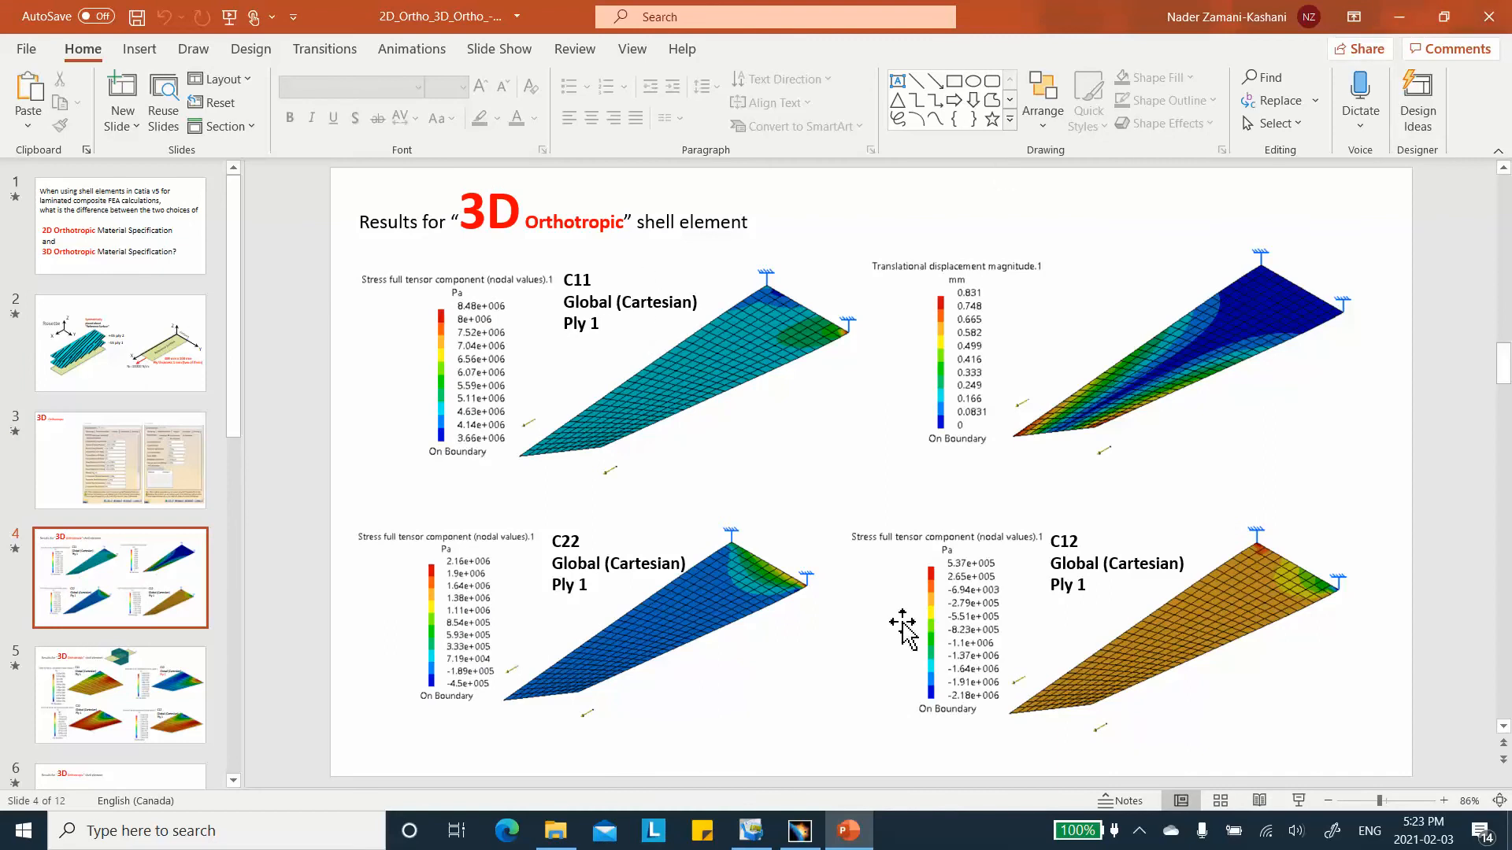
click(1397, 18)
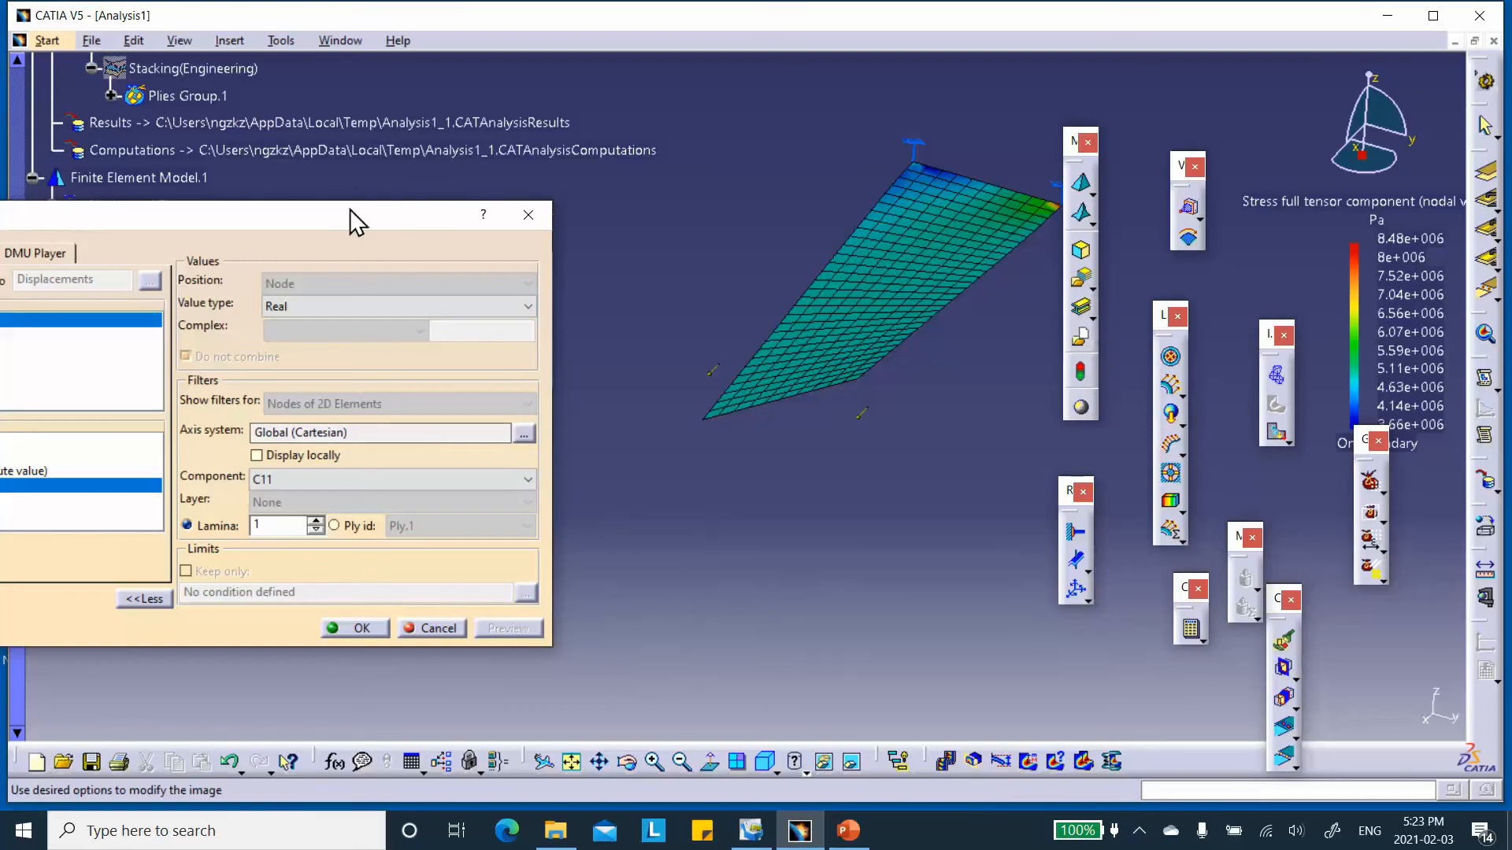
Change the stress image's criterion to Von Mises and compare it with the 3D Orthotropic von Mises slide in PowerPoint before accepting it in CATIA.
drag(338, 216, 575, 158)
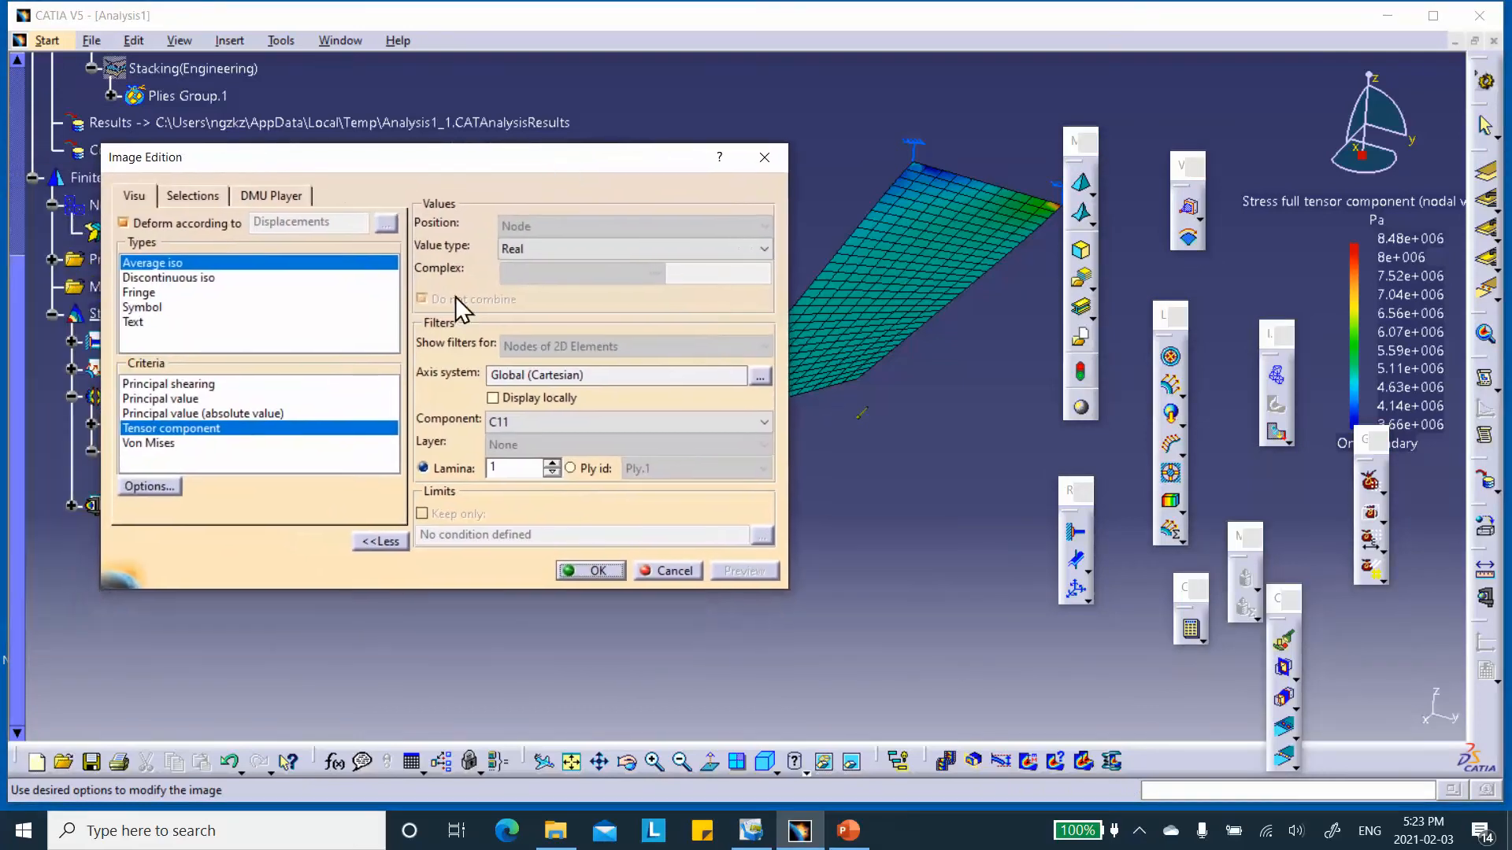
click(163, 443)
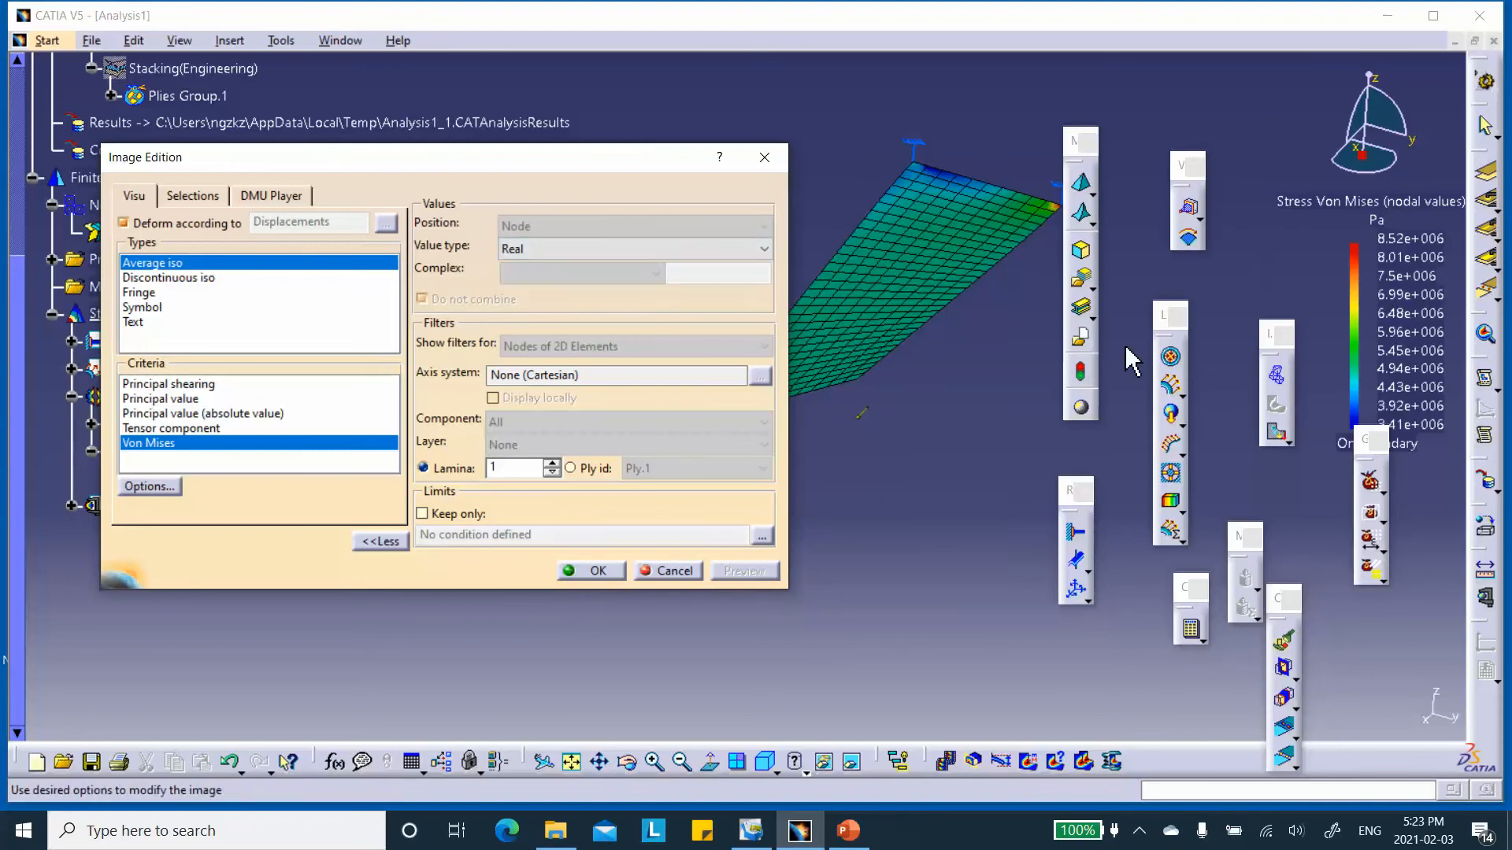
click(851, 833)
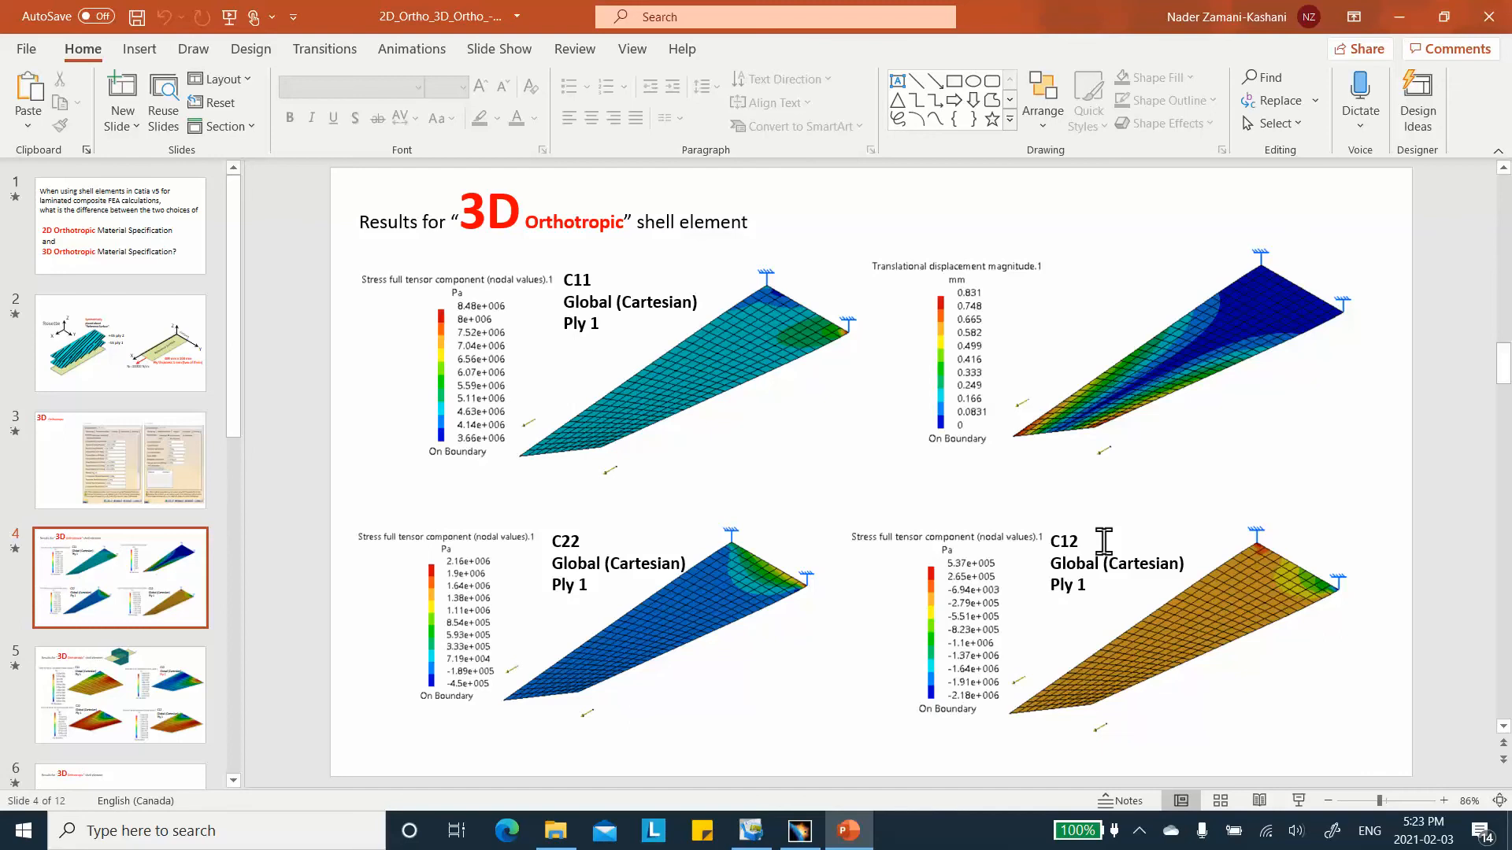
scroll(149, 719, down, 1)
click(154, 737)
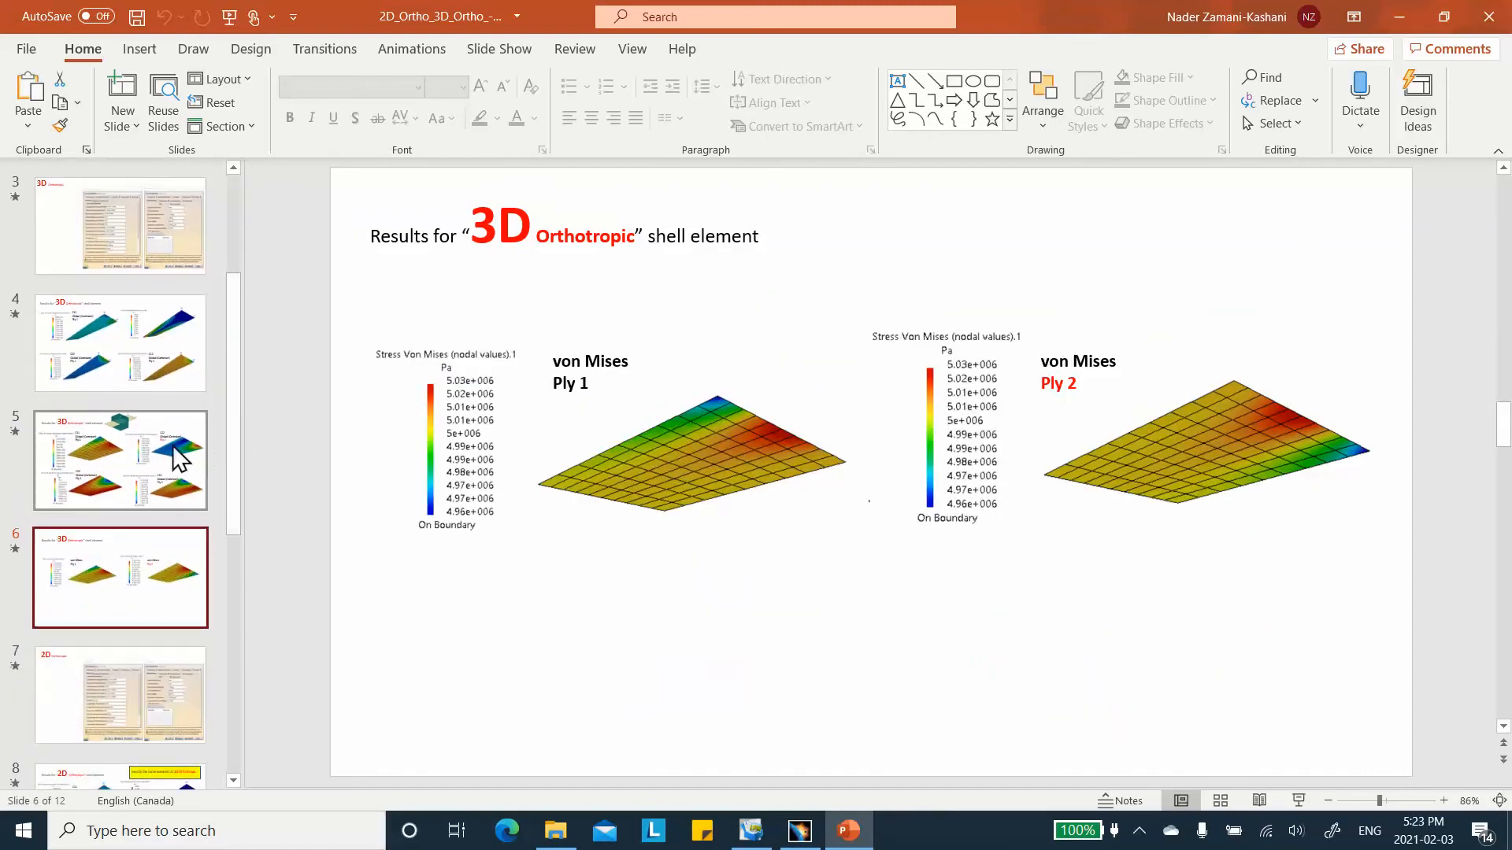
scroll(171, 441, up, 3)
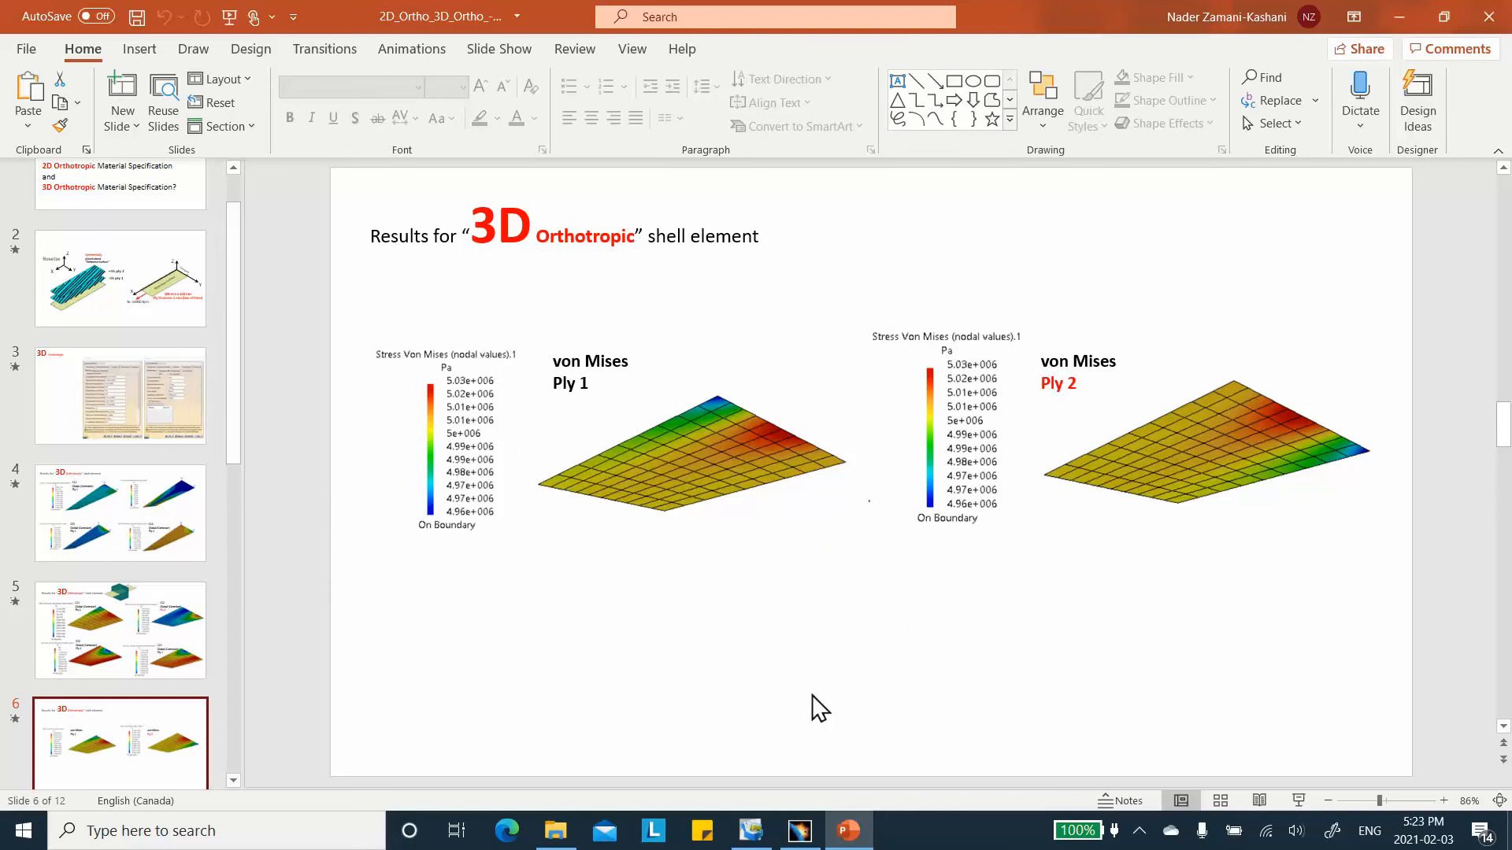
click(799, 831)
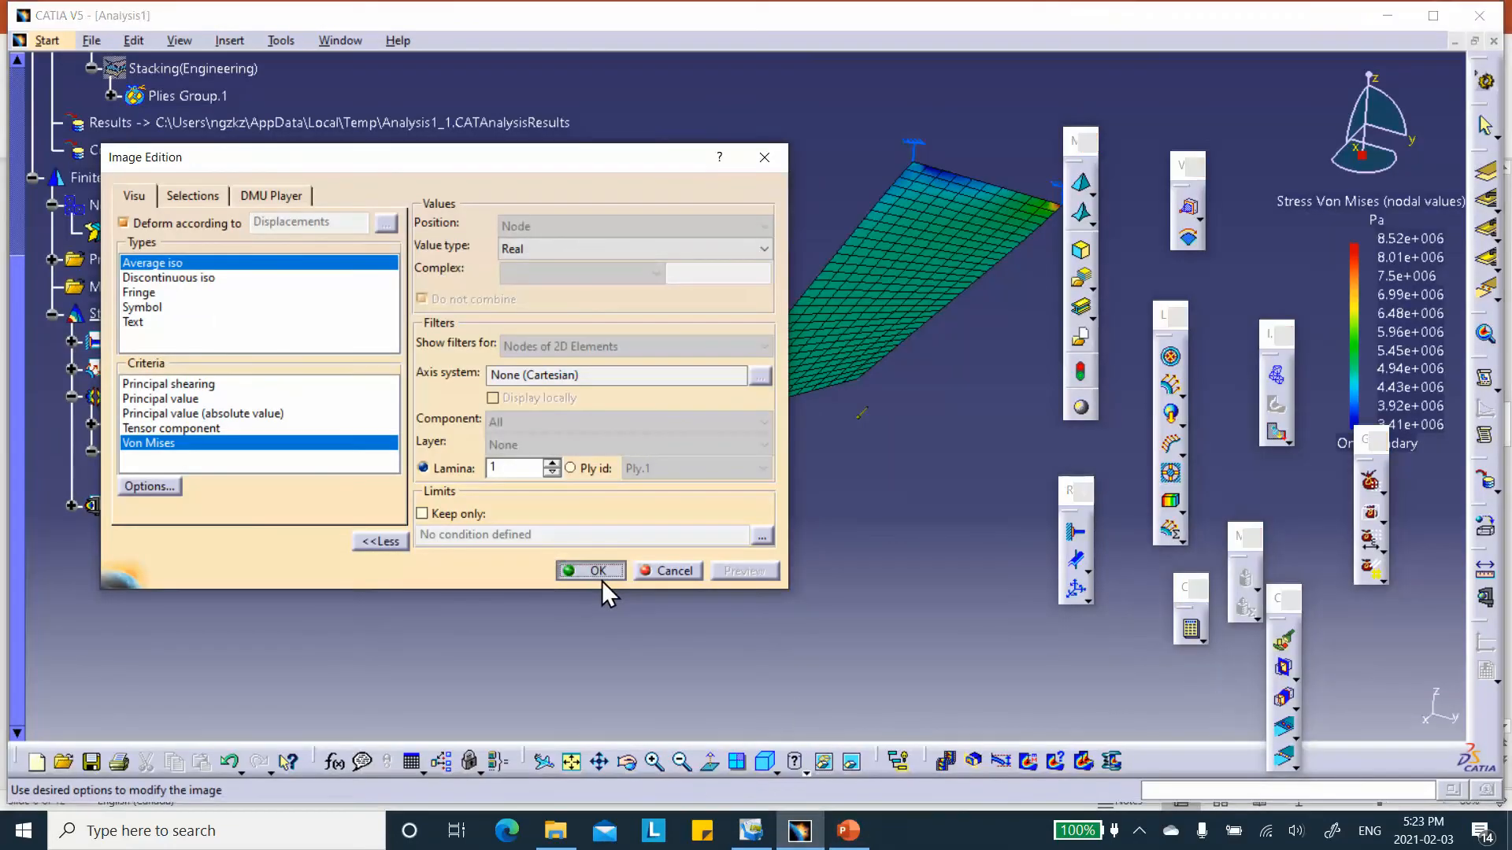
click(600, 577)
Save the new analysis document through Save Management as 3D_Ortho_Analysis1 in the 3D_Orthotropic_with_shells folder.
click(88, 41)
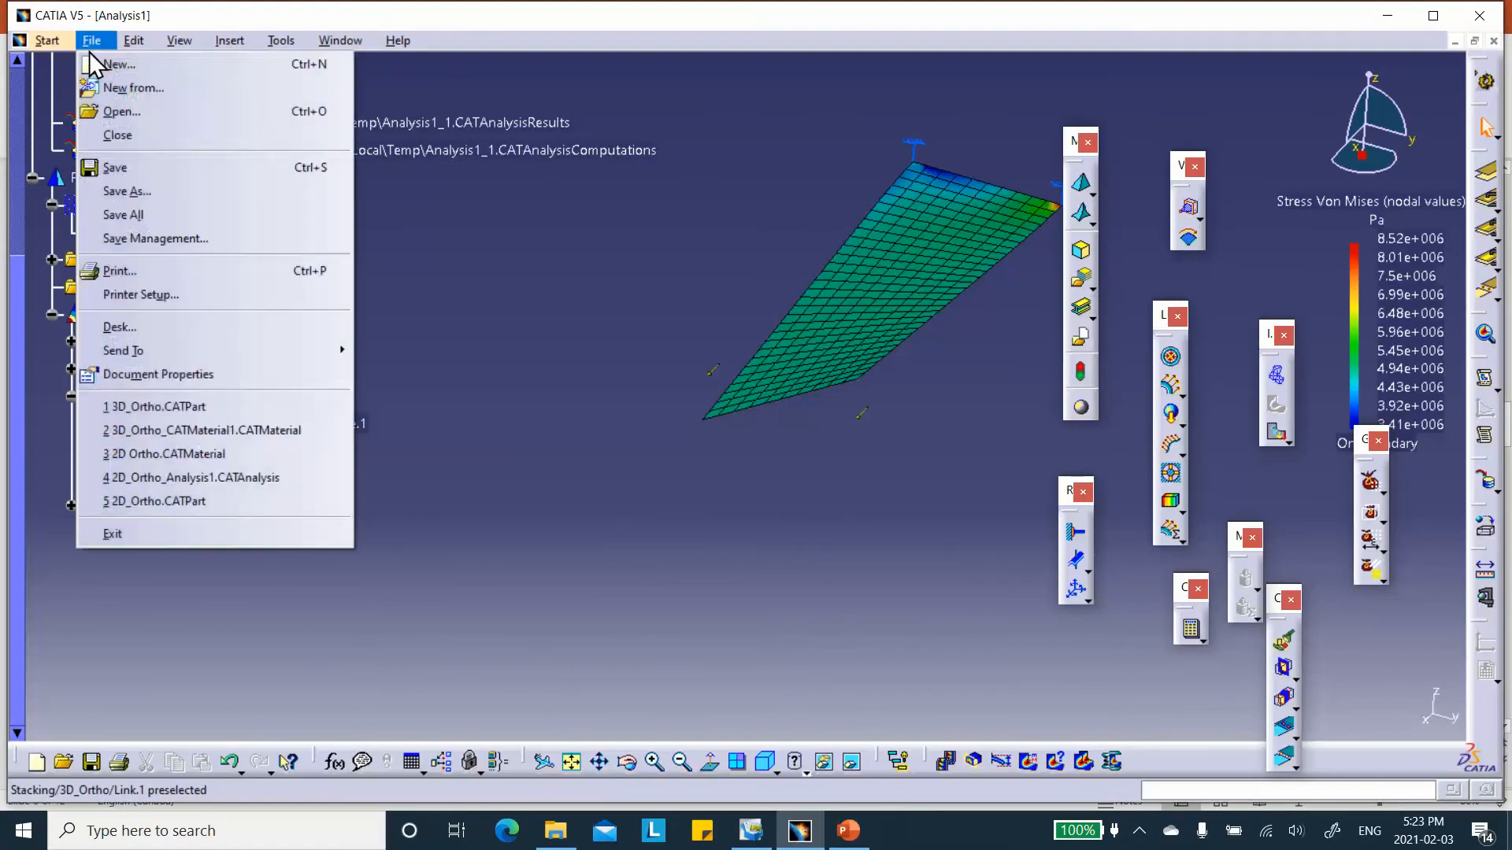
click(149, 234)
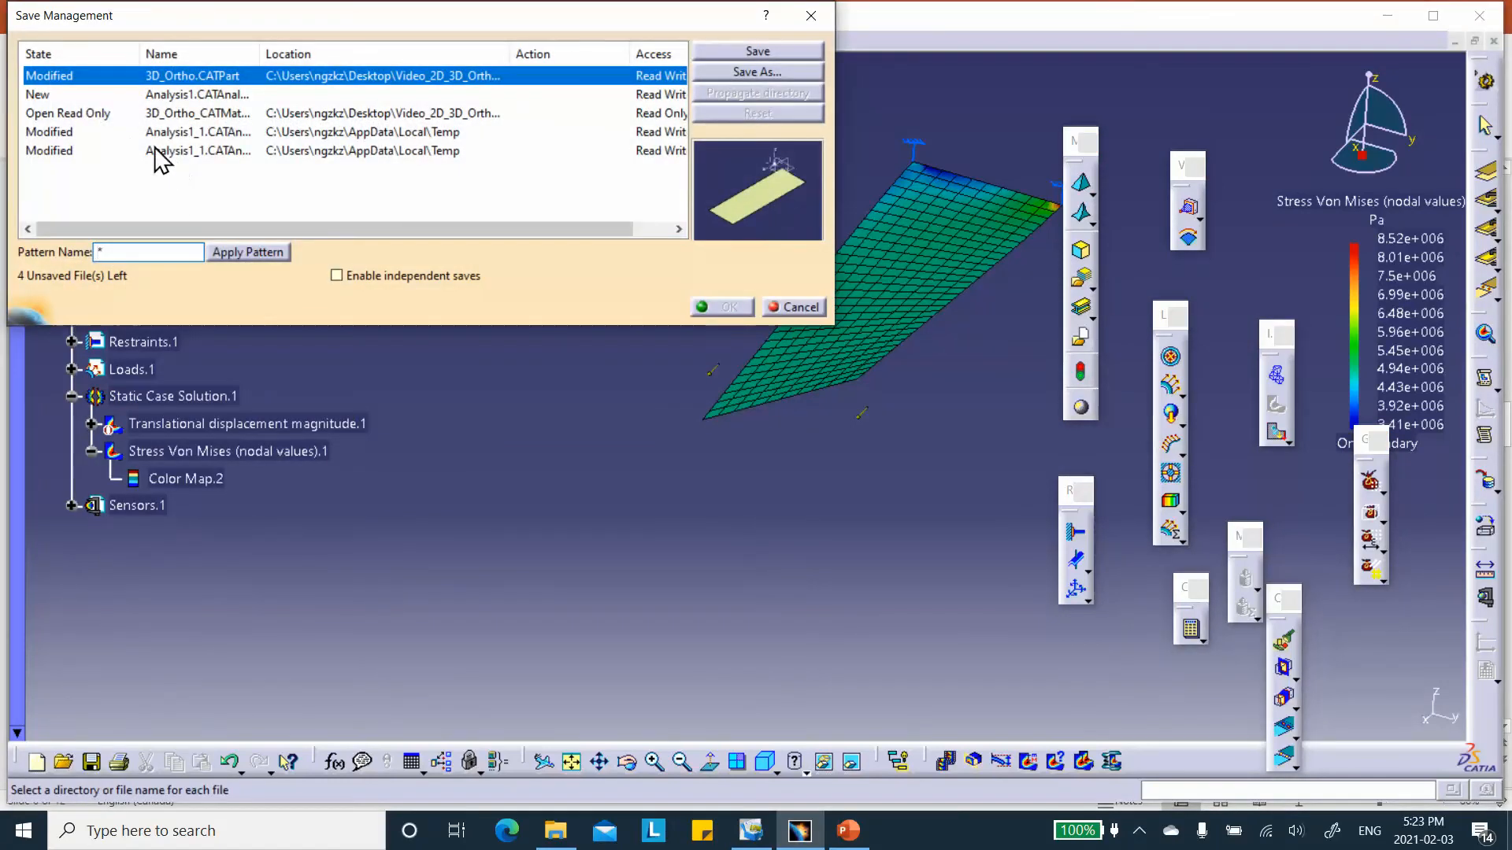
click(69, 95)
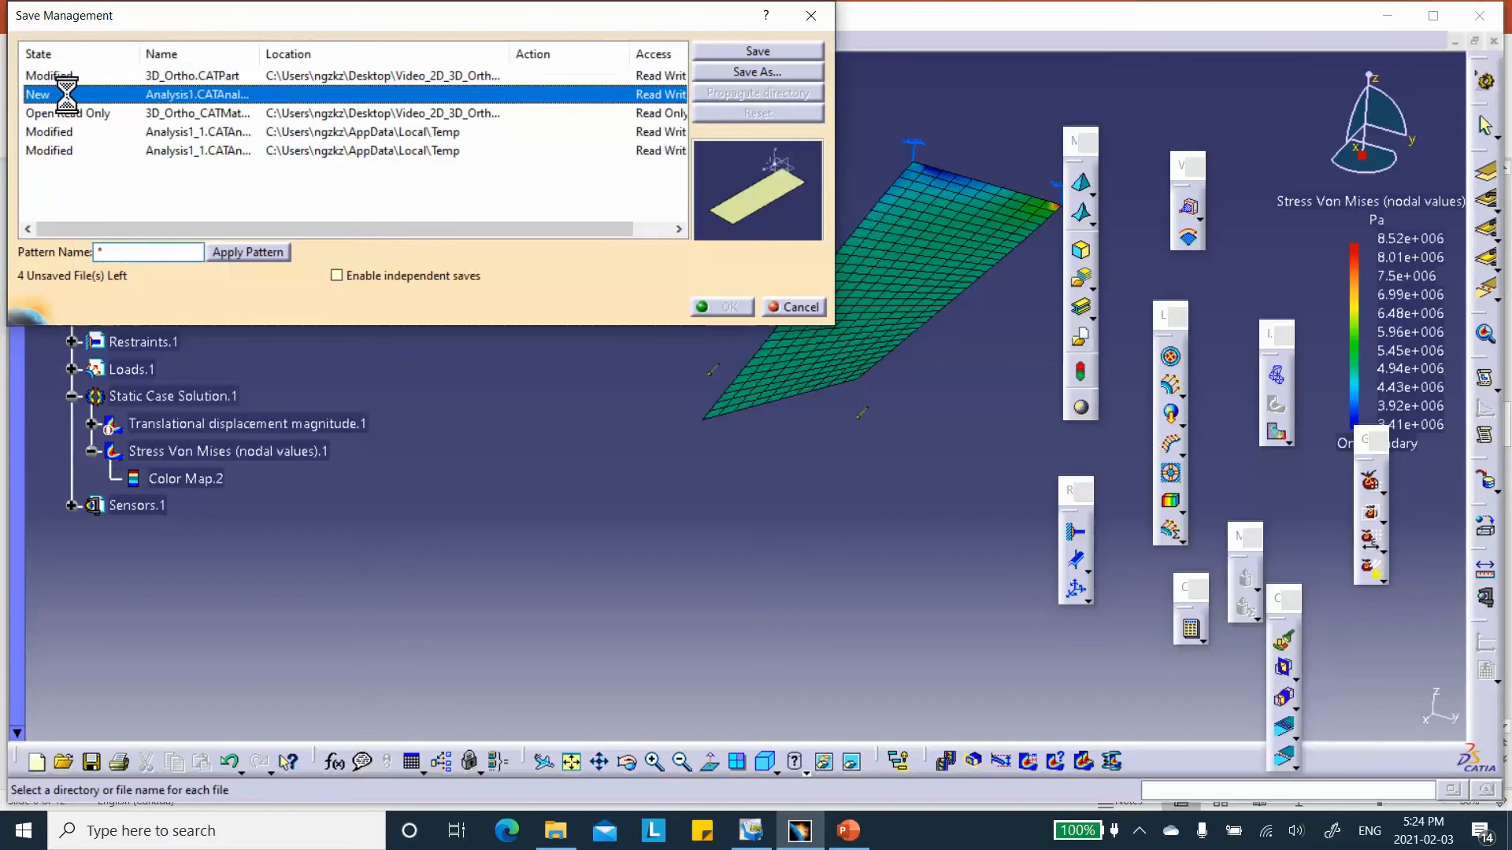
click(731, 71)
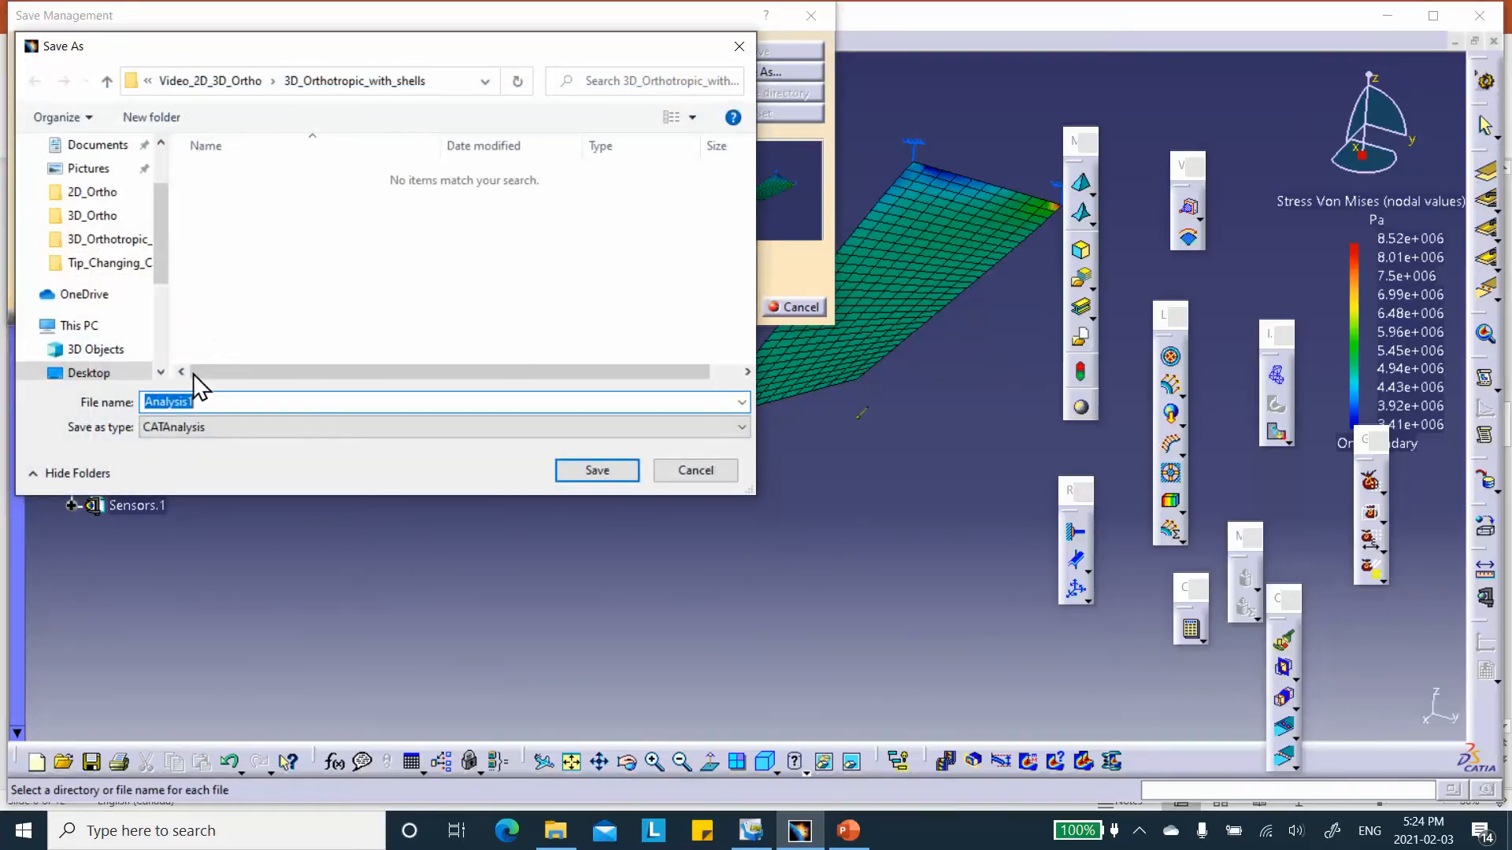
click(146, 401)
text(3D_Ortho_)
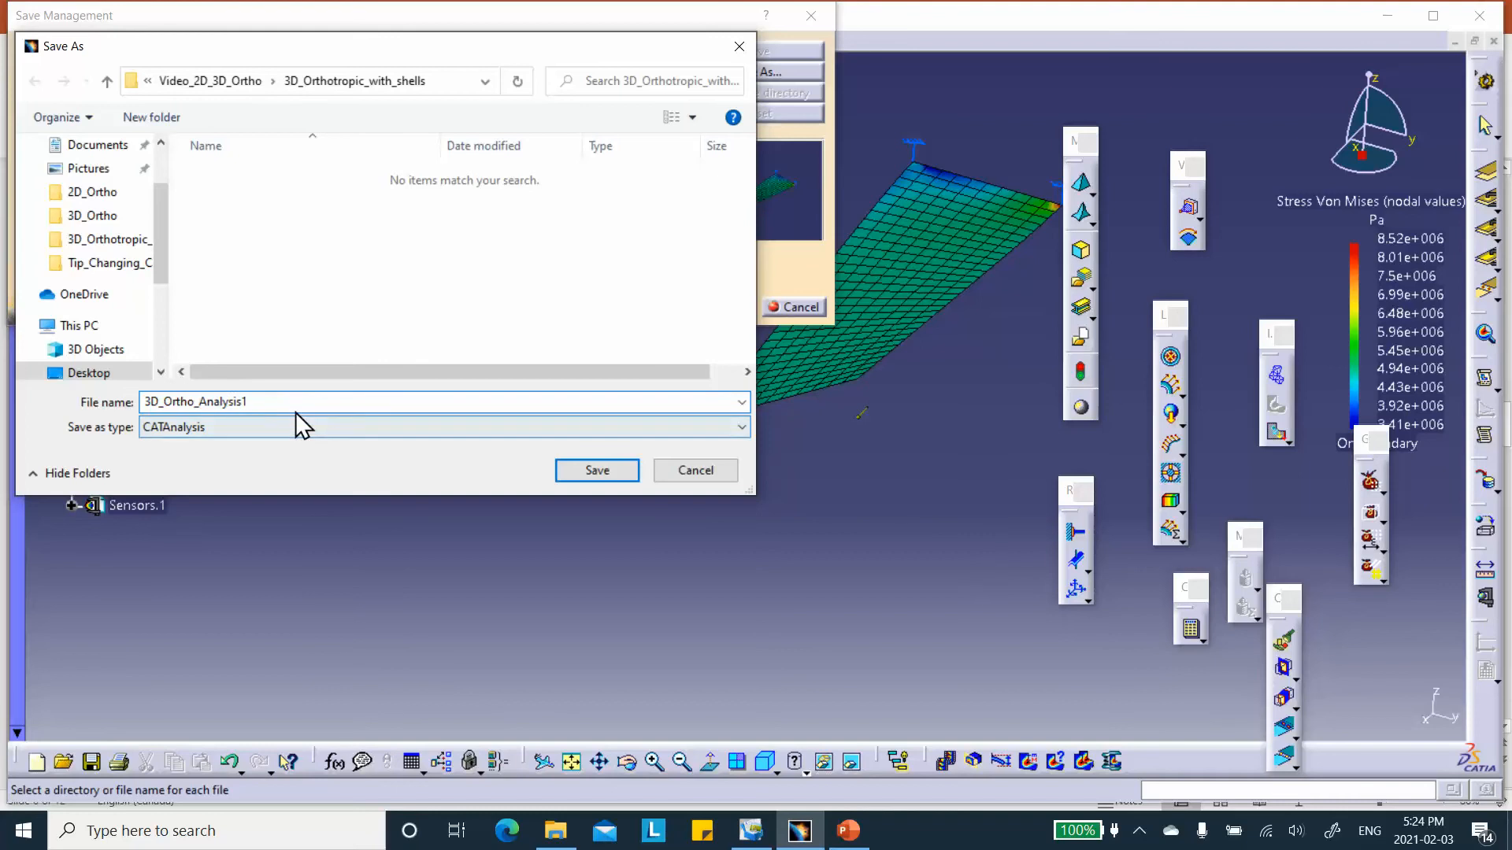
click(597, 471)
click(725, 307)
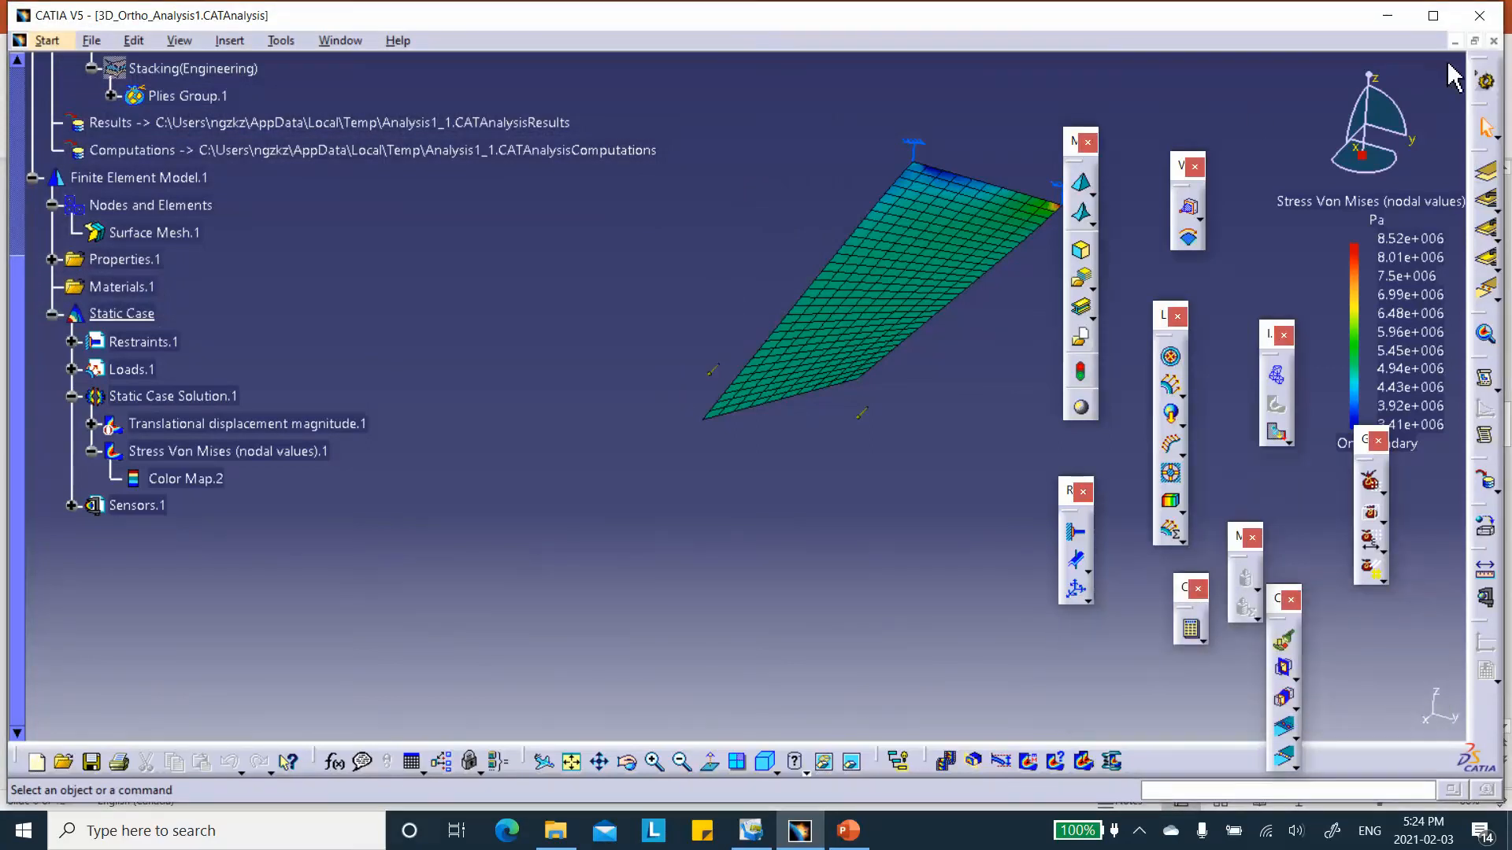
Close the 3D_Ortho_Analysis1 analysis and the 3D_Ortho part, and minimise PowerPoint behind CATIA.
click(1493, 41)
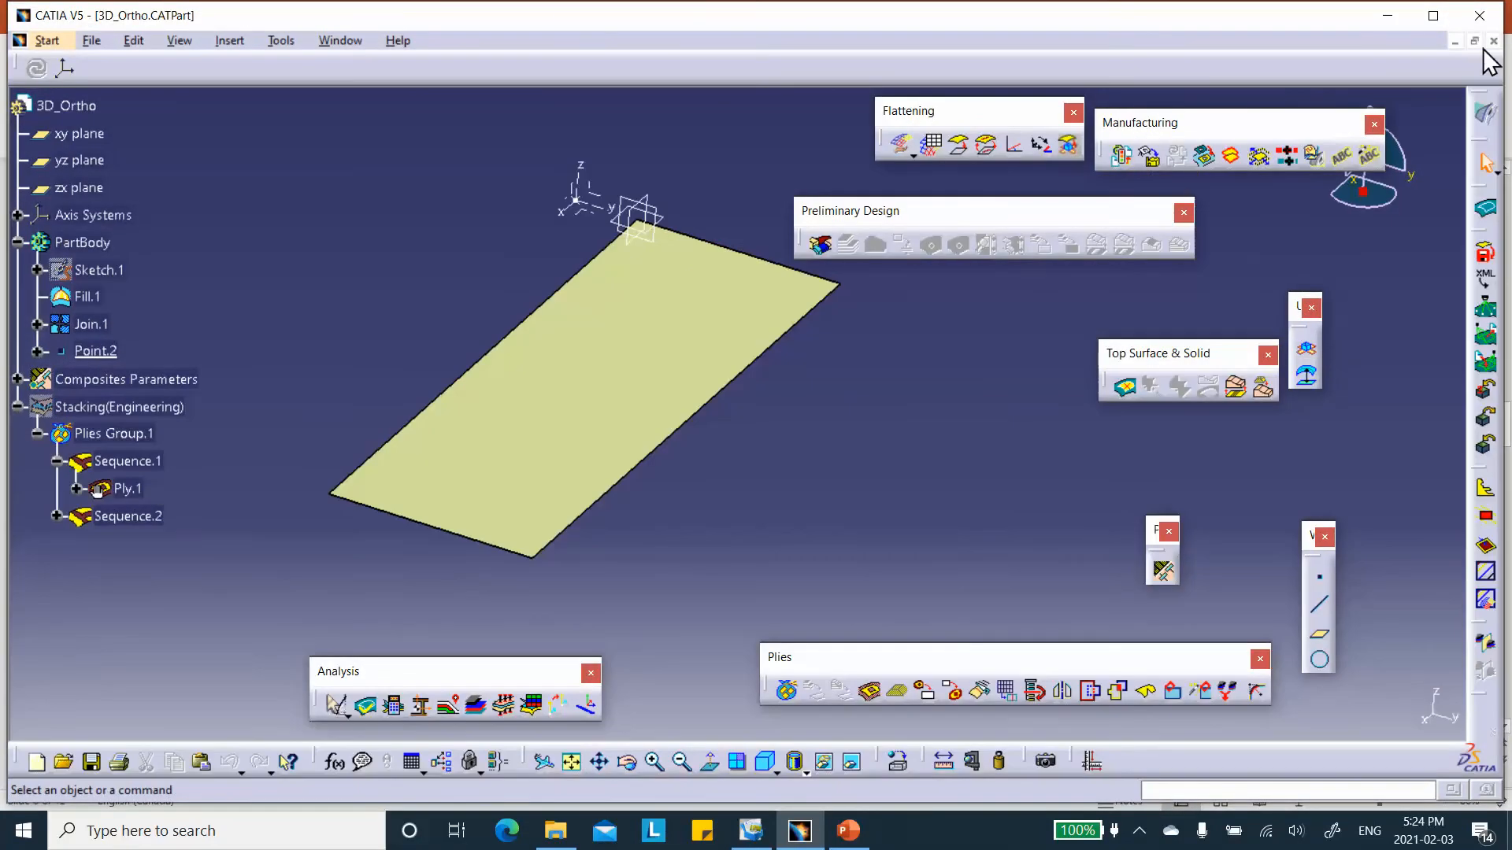
click(1493, 41)
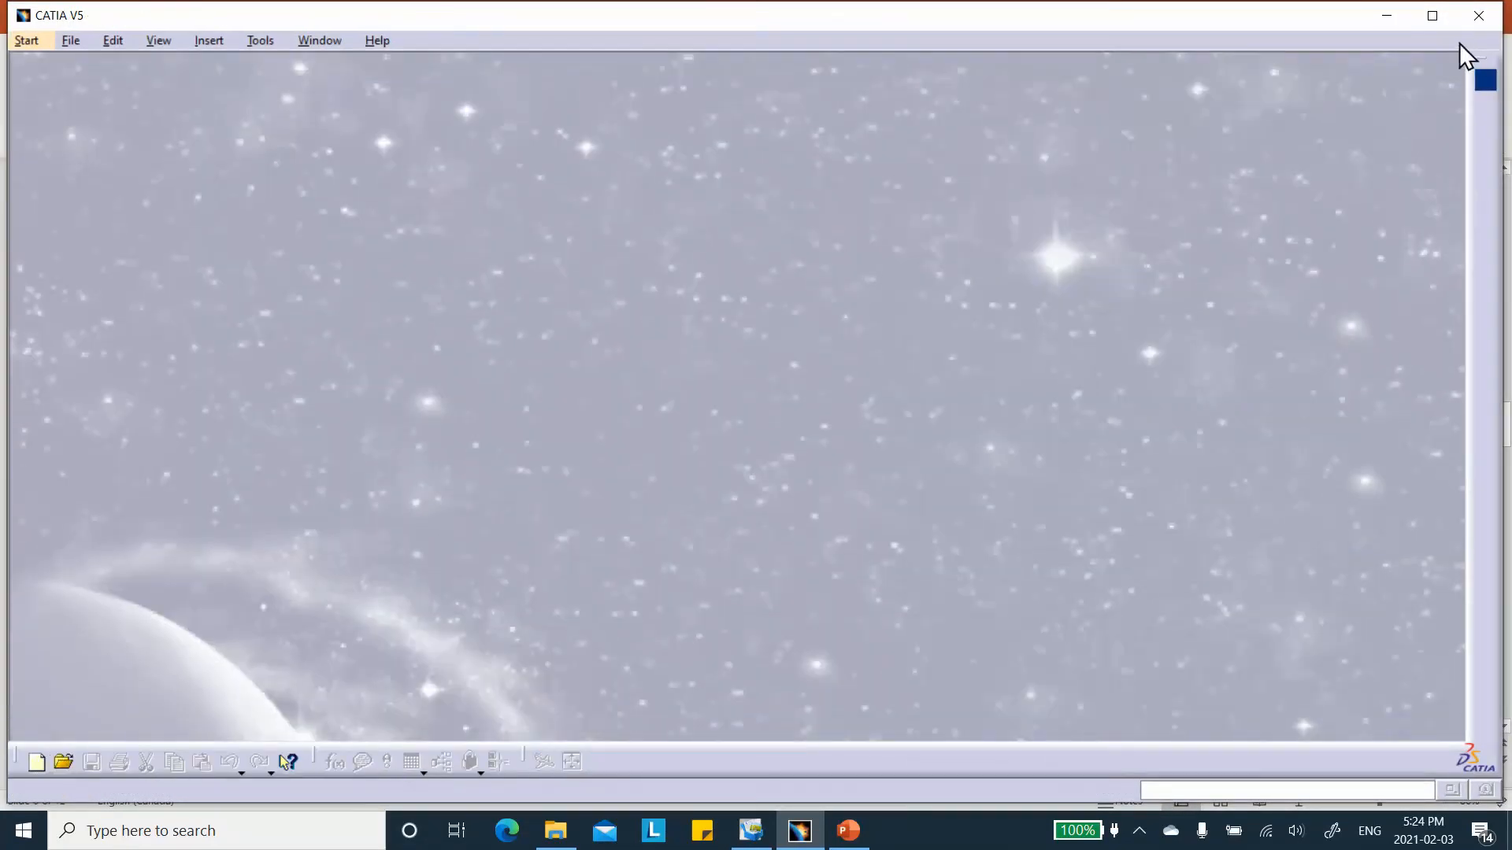
click(1386, 17)
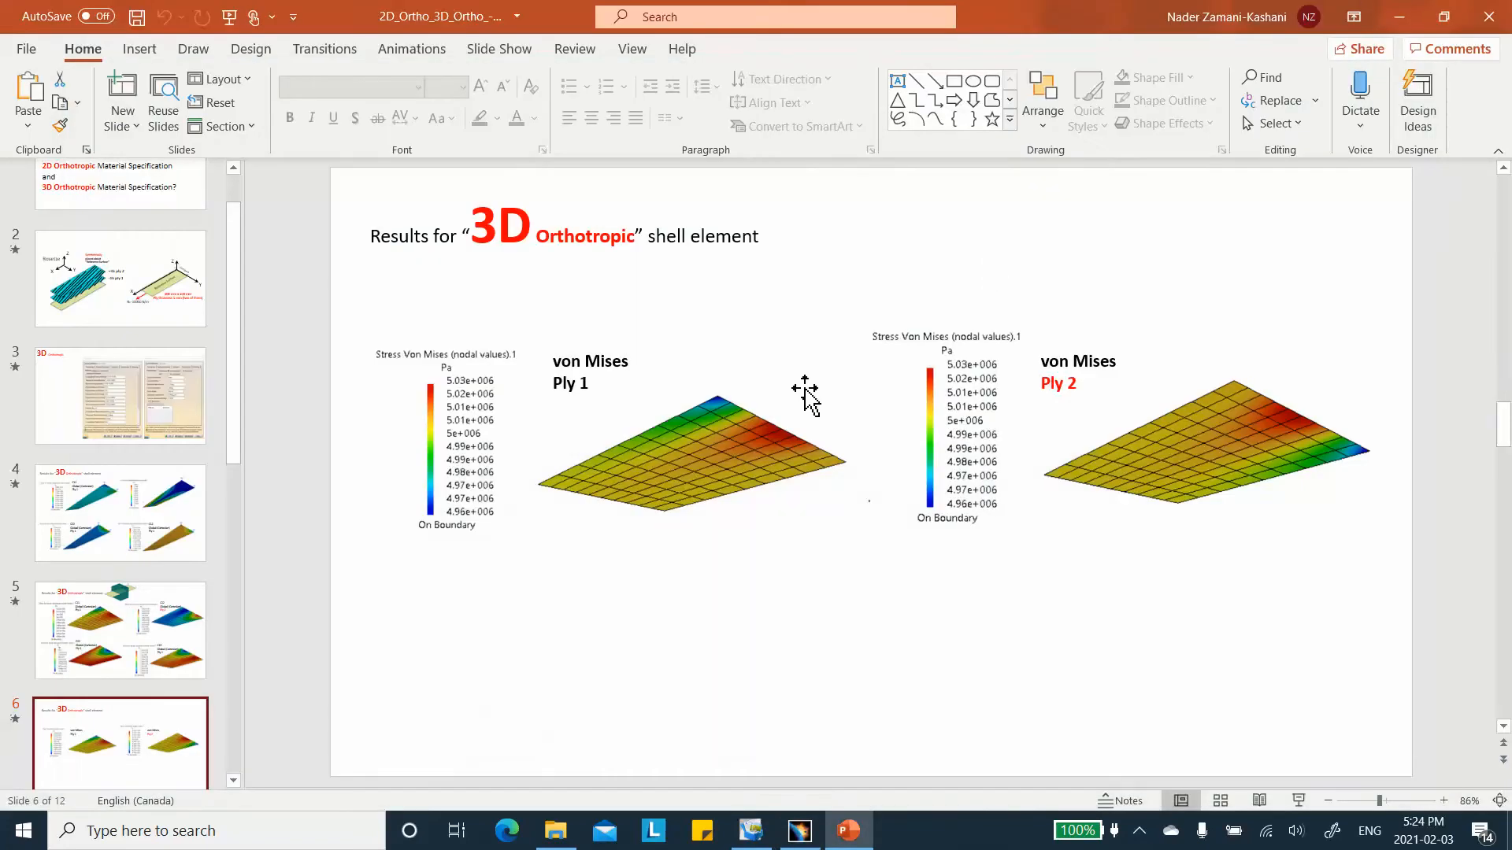
click(1398, 17)
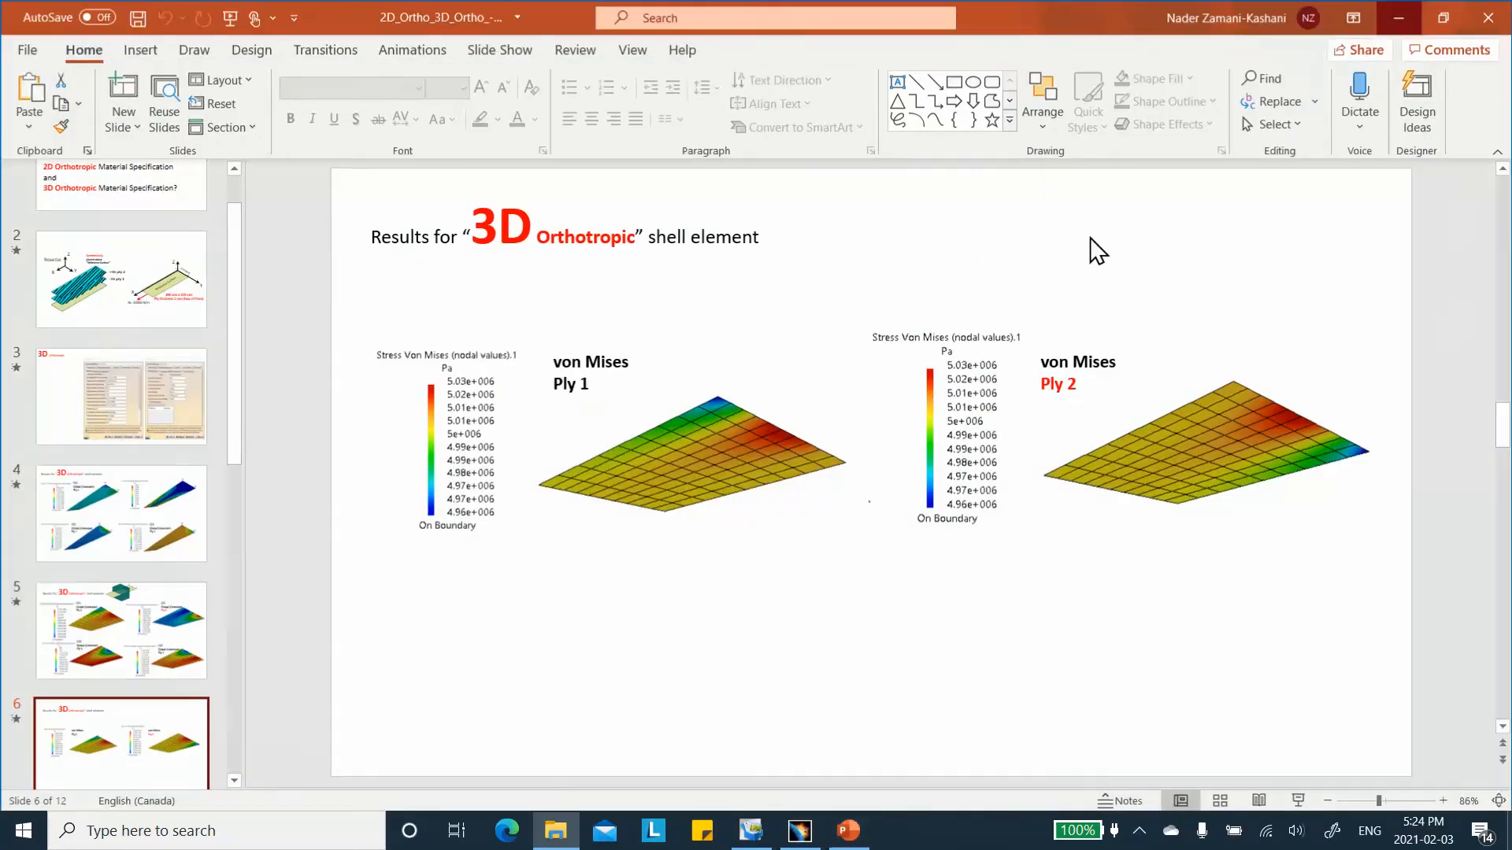
click(799, 831)
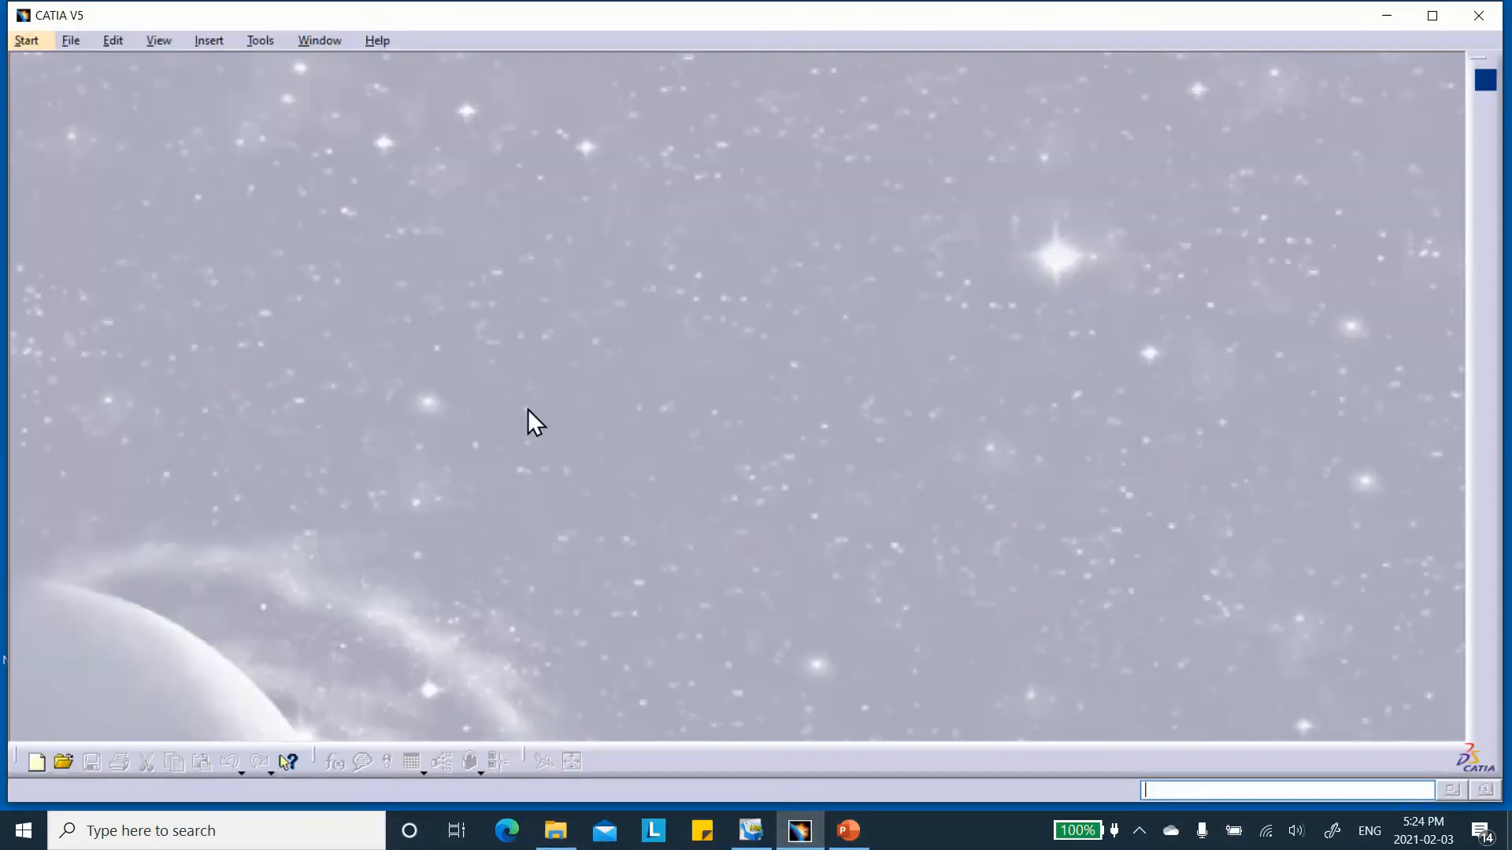
Create a new part document named 2D_Ortho with hybrid design enabled.
click(36, 762)
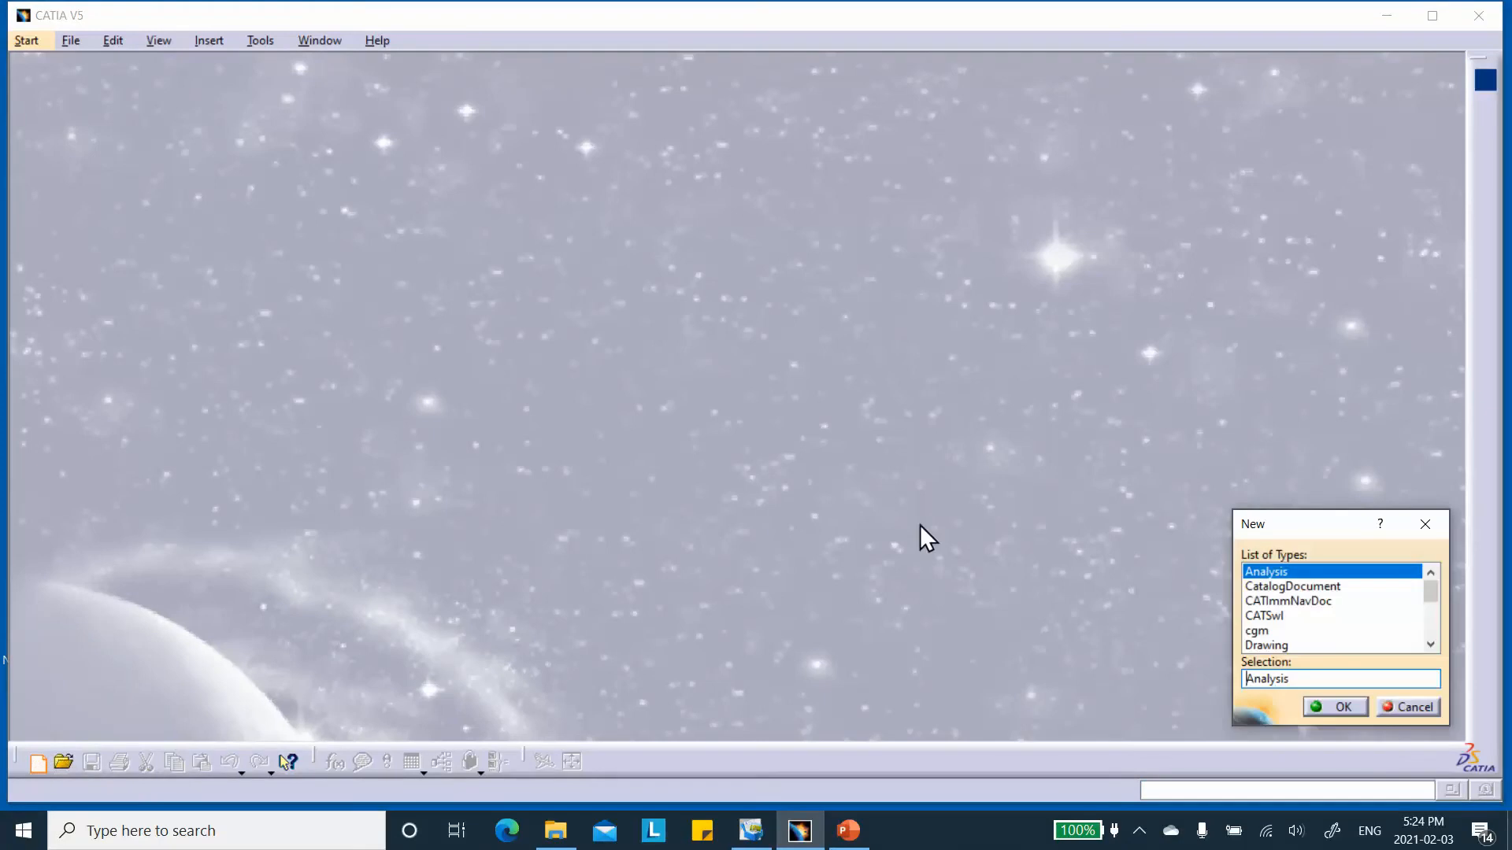
drag(1430, 588, 1432, 640)
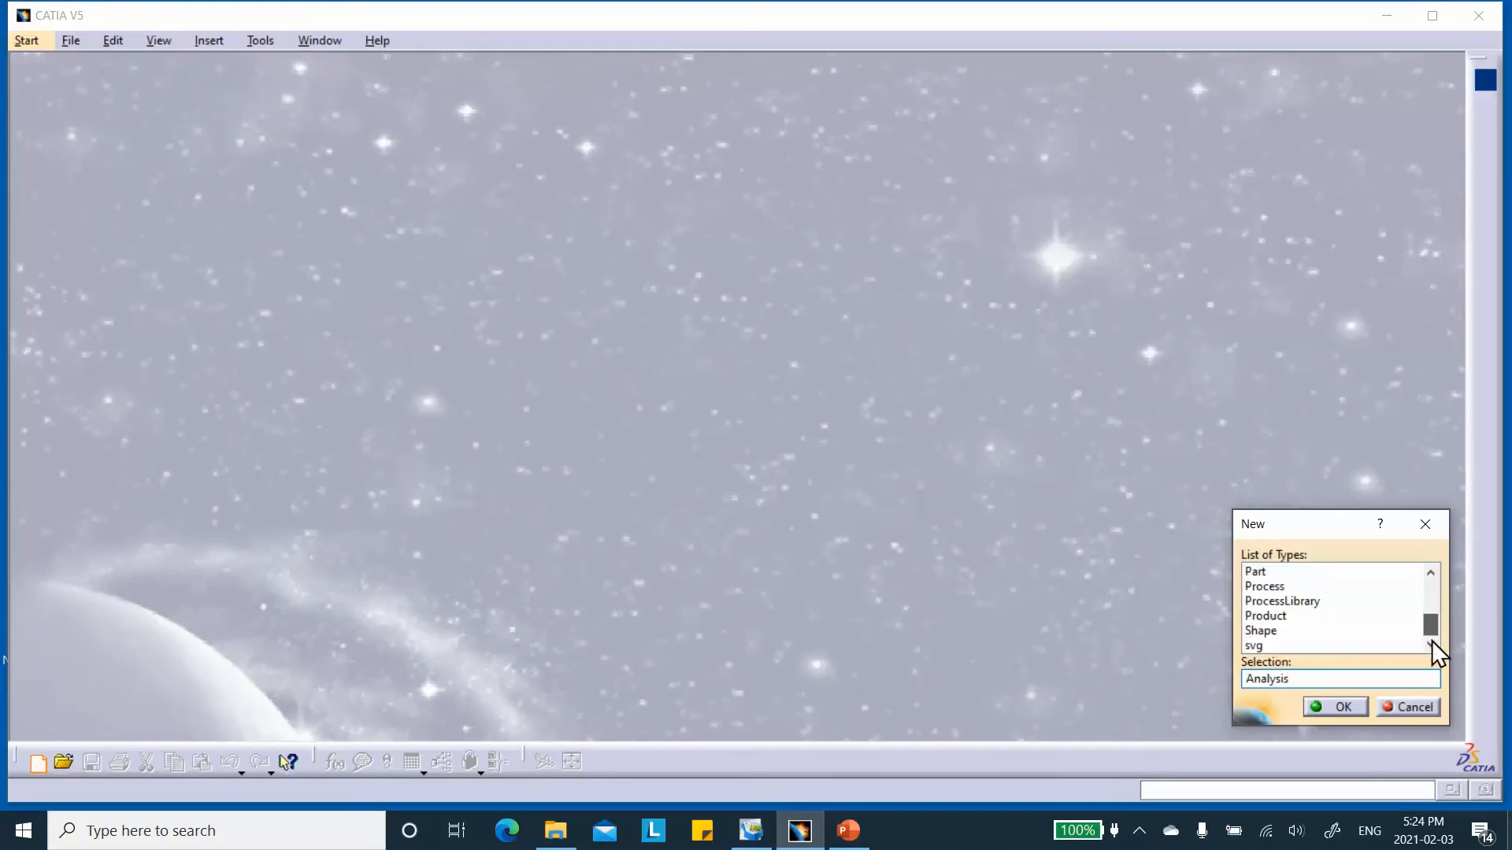
click(1259, 573)
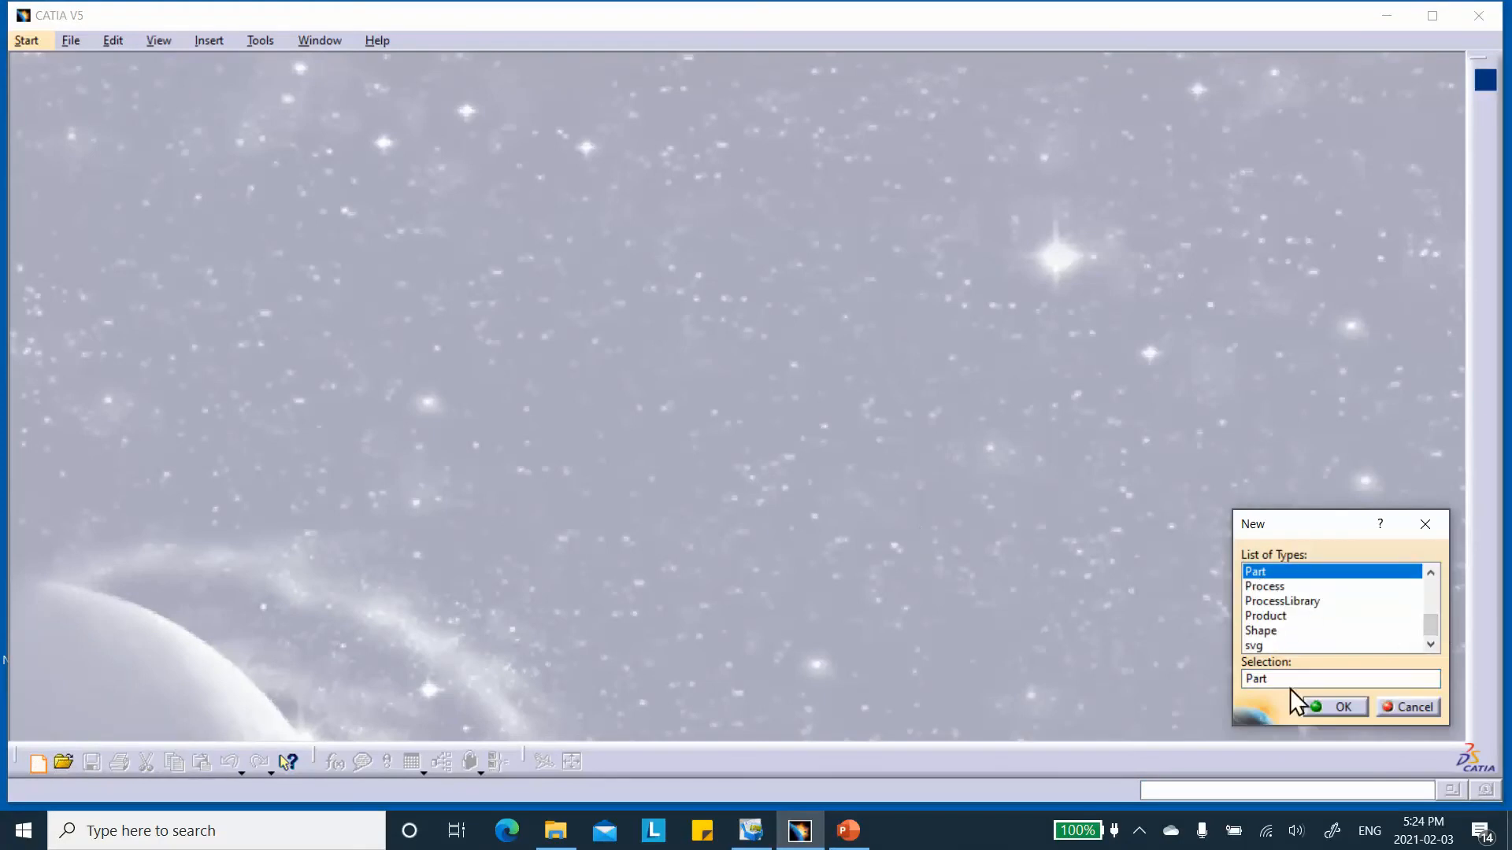
click(1340, 706)
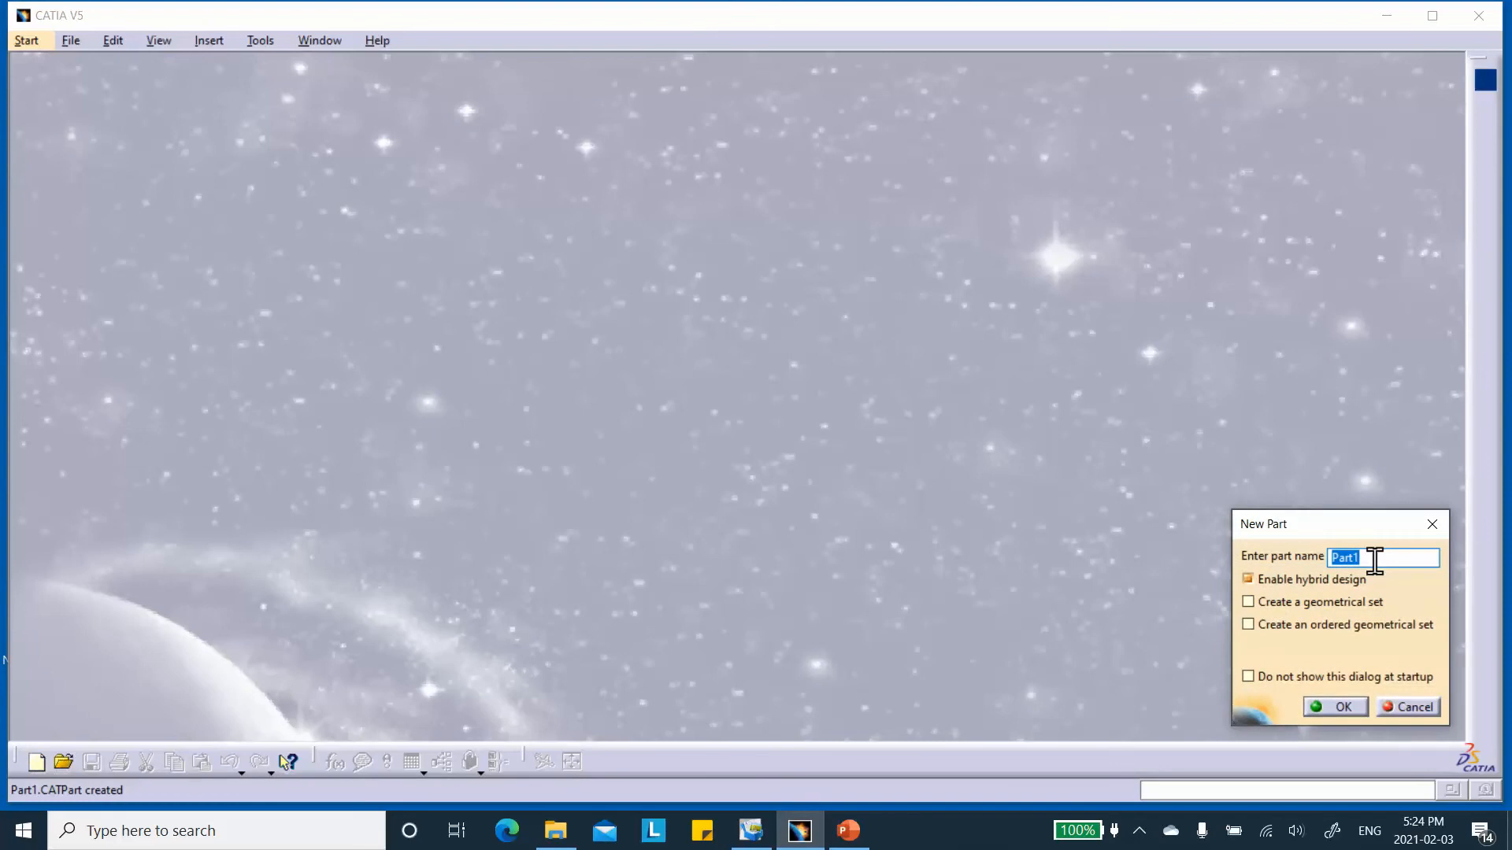
text(2D_Ortho)
click(1345, 707)
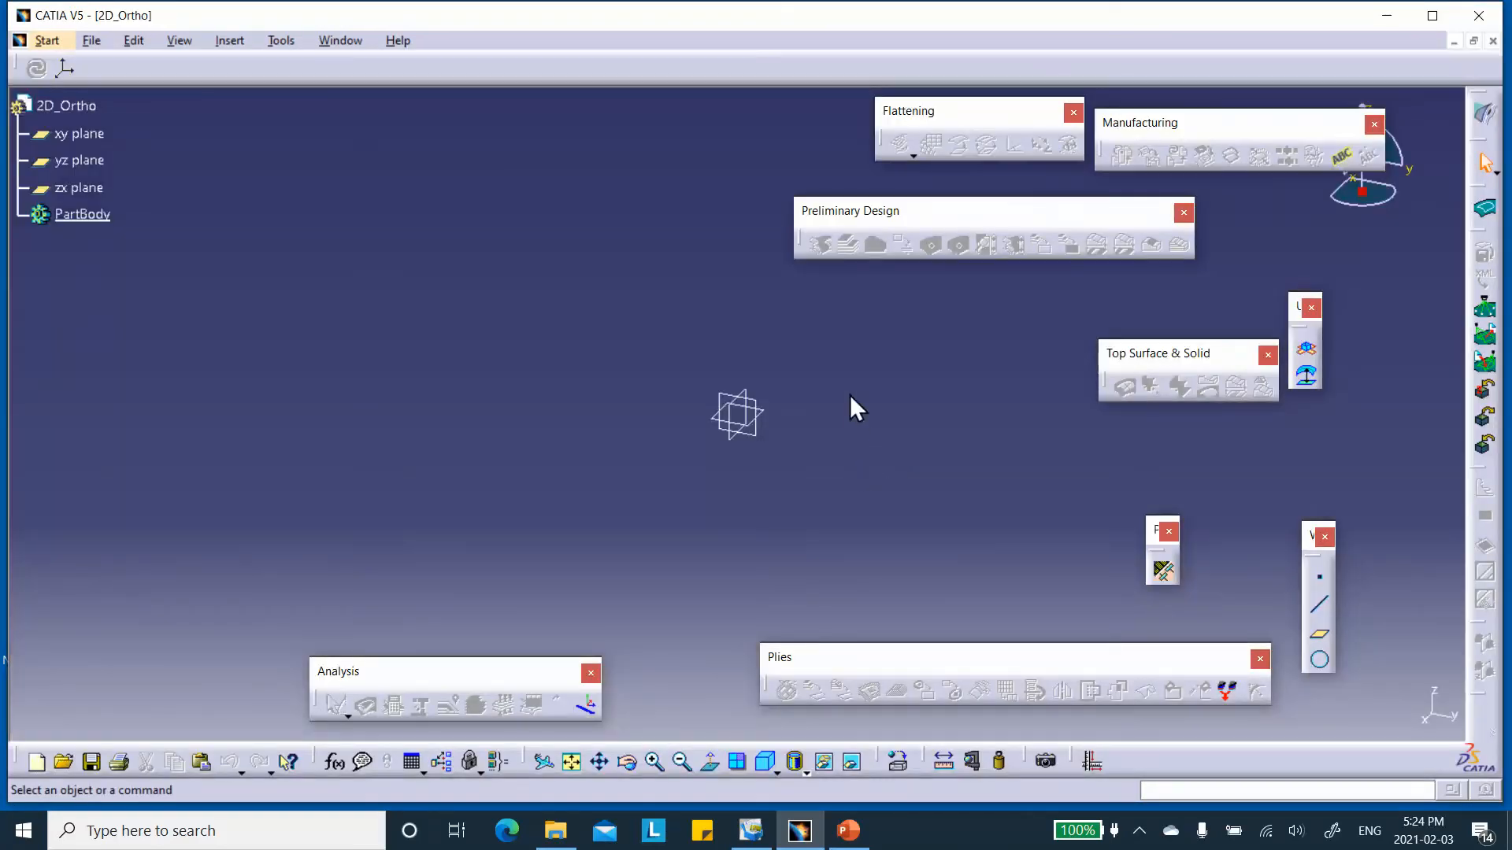
Switch the 2D_Ortho part to the Generative Shape Design workbench and open a sketch on the xy plane.
click(761, 414)
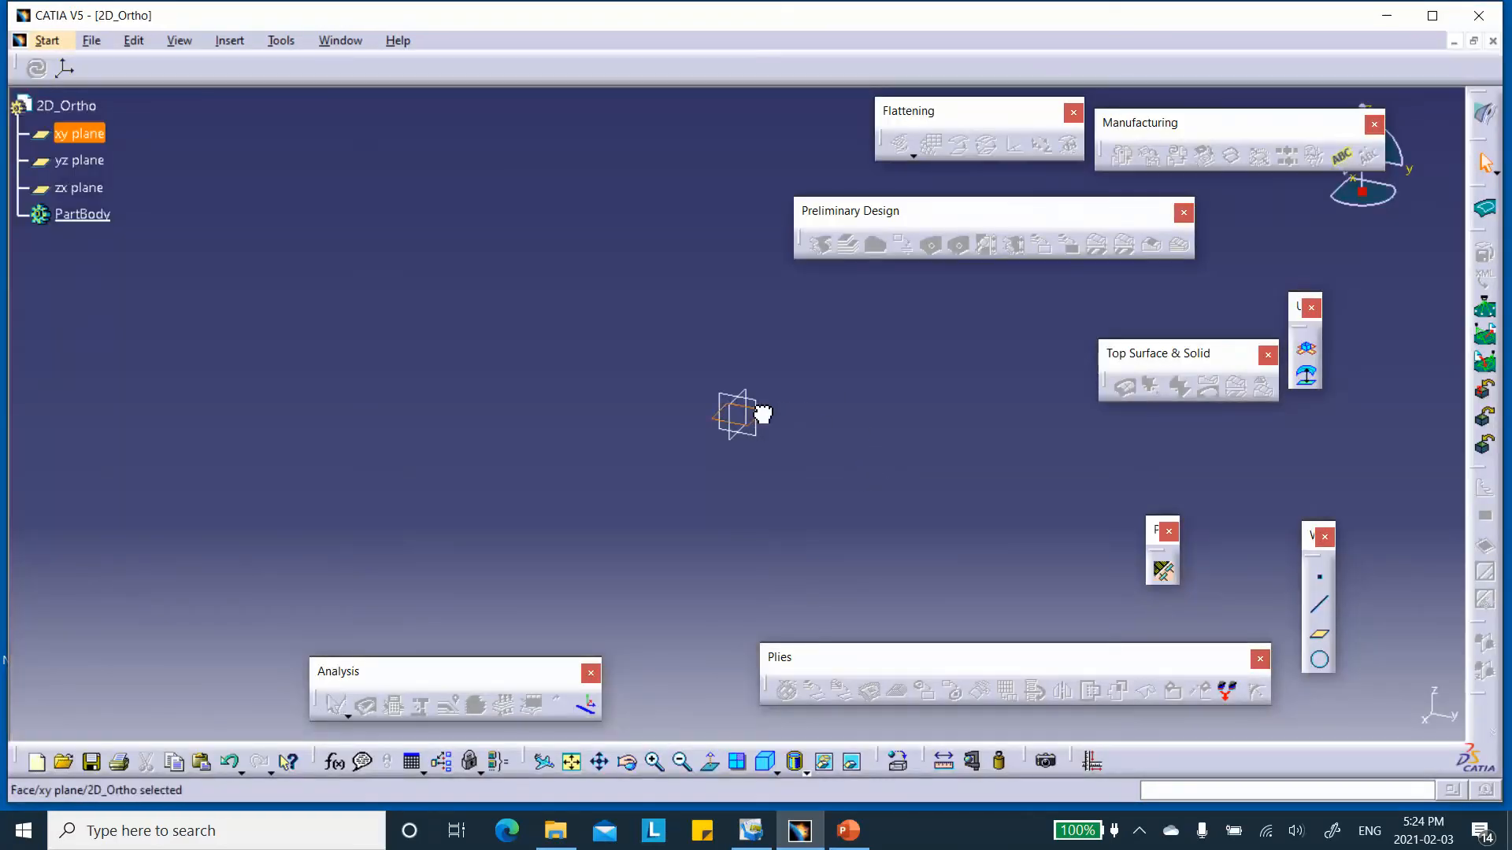
click(1485, 114)
click(1281, 540)
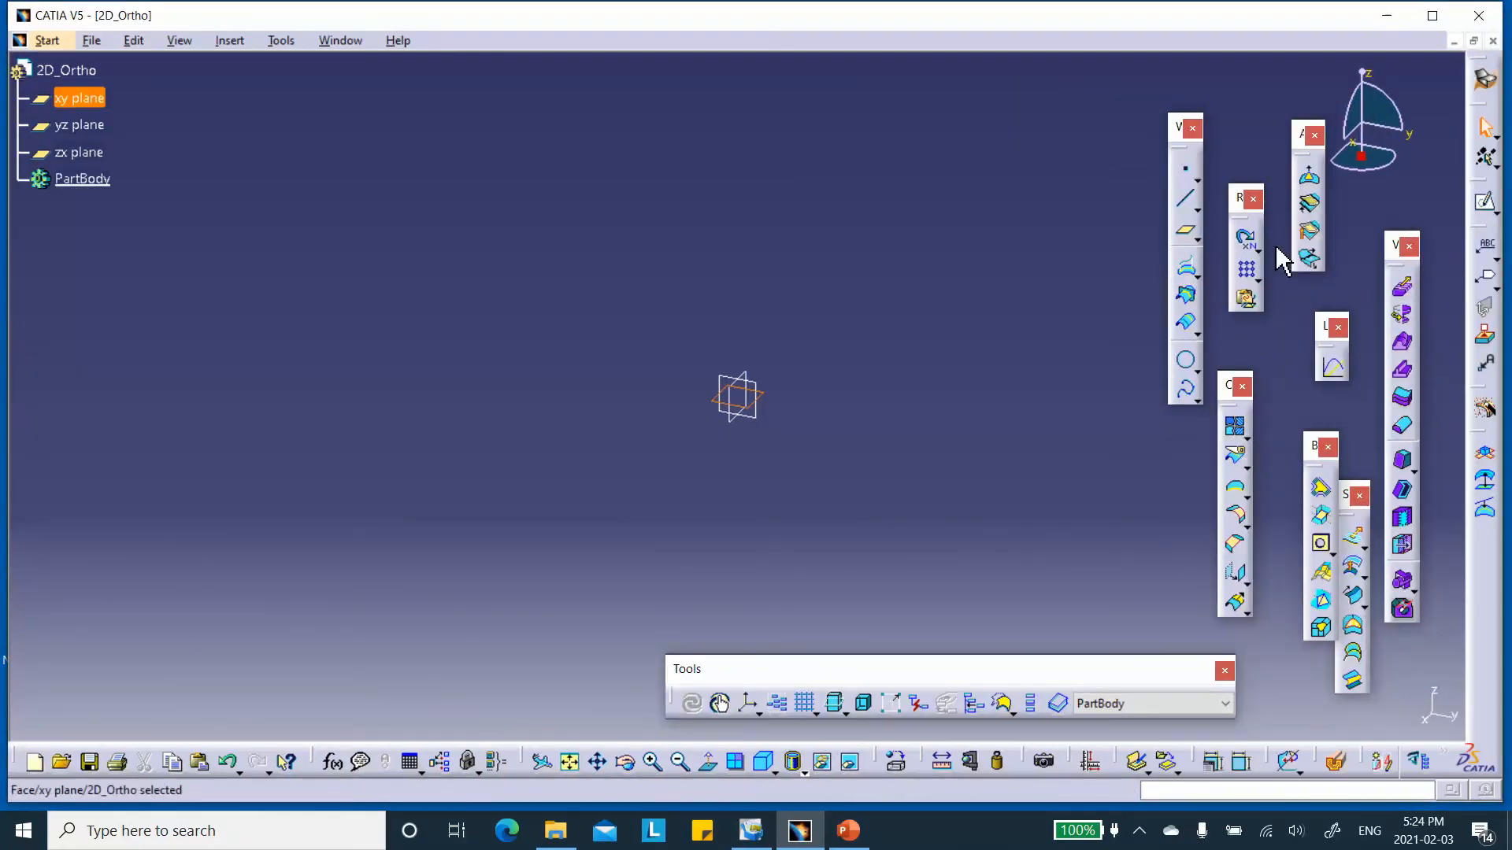
click(1485, 202)
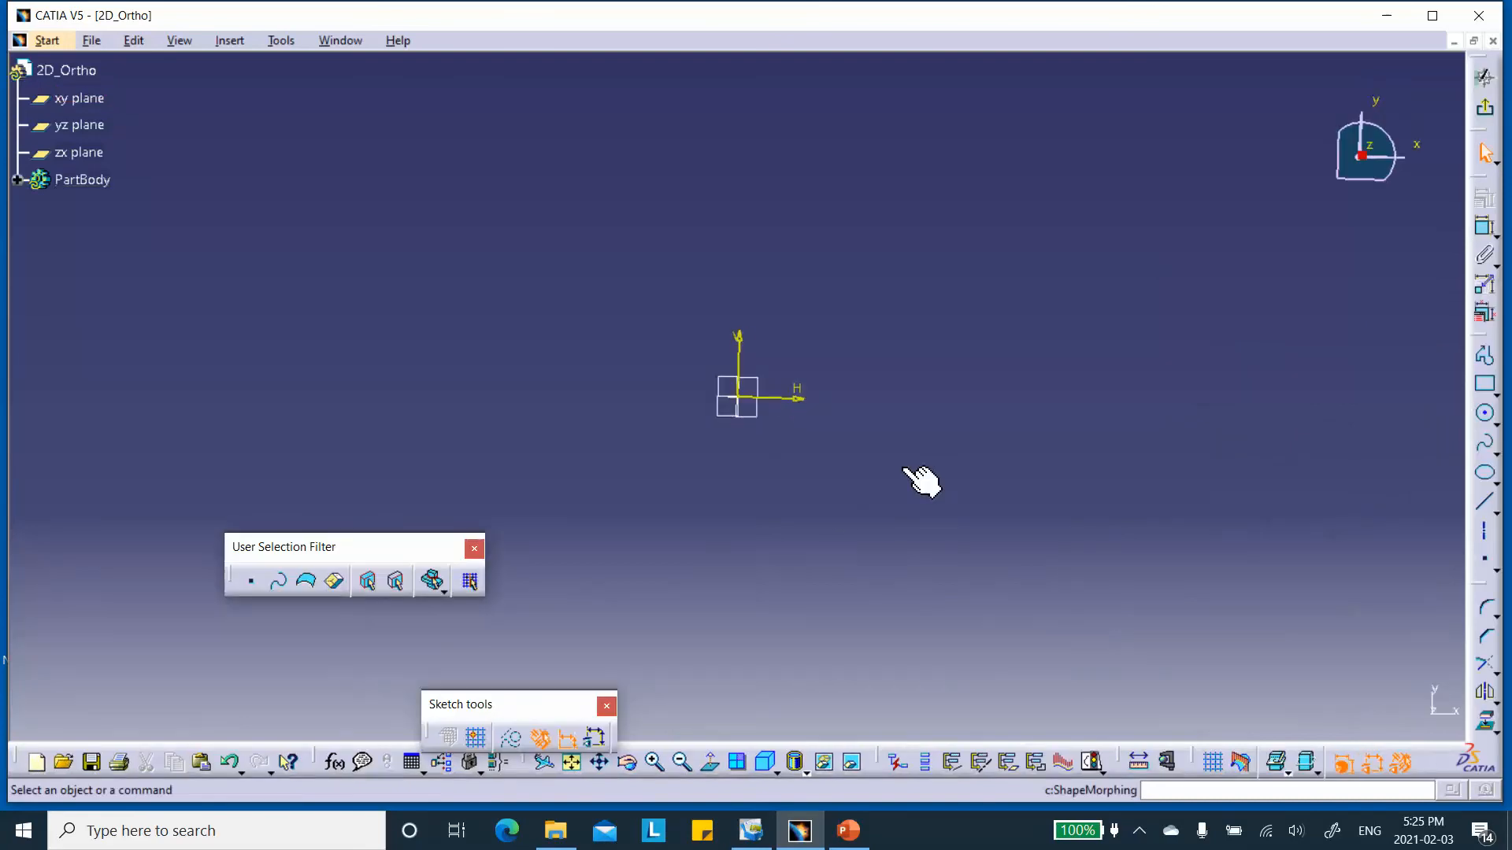
Sketch a rectangle about 146 mm wide and 56 mm high with one corner at the sketch origin.
click(1485, 384)
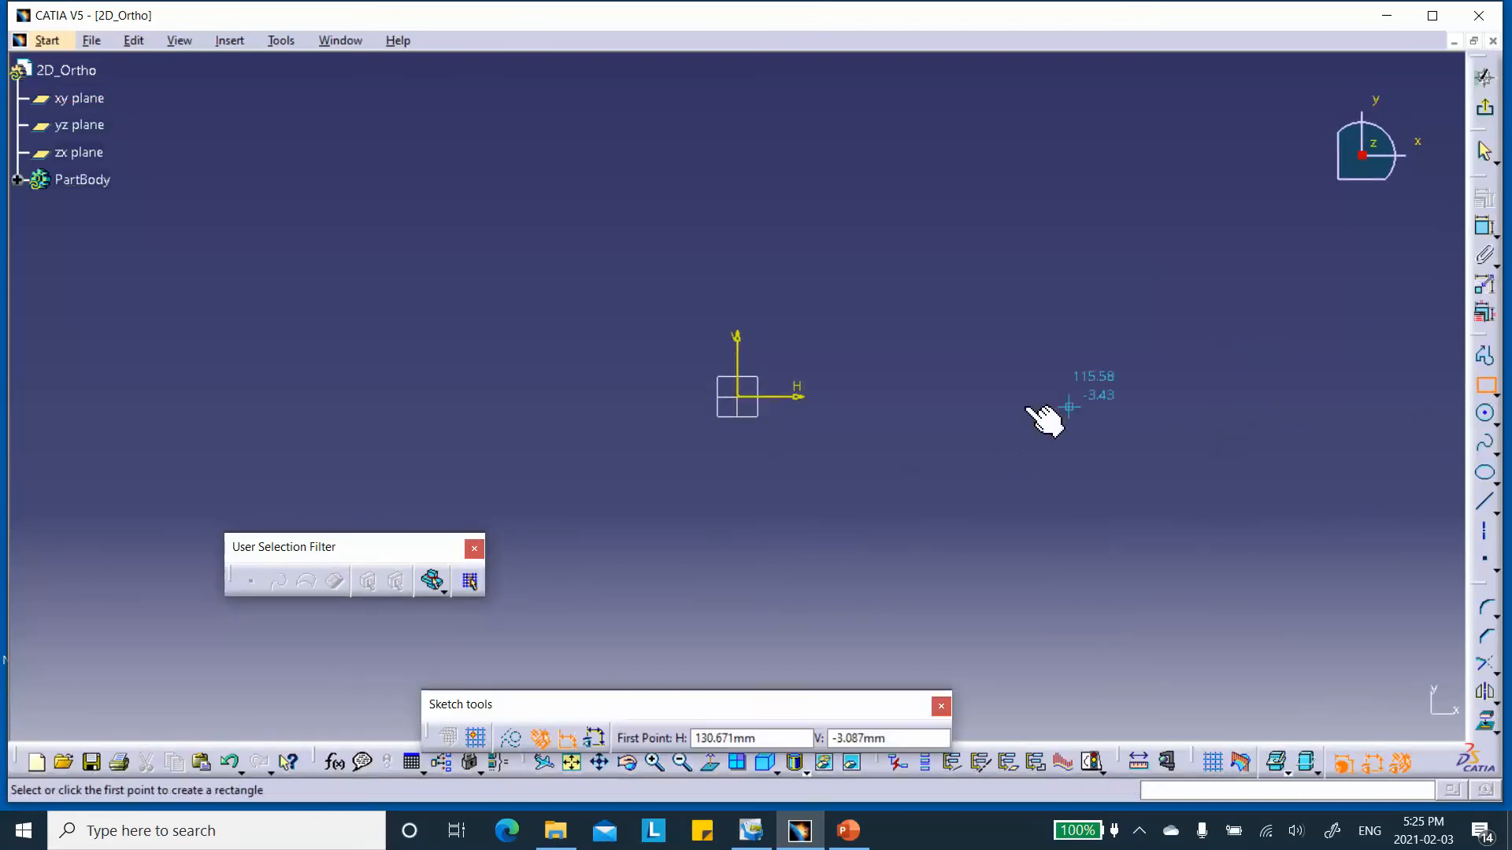
click(755, 397)
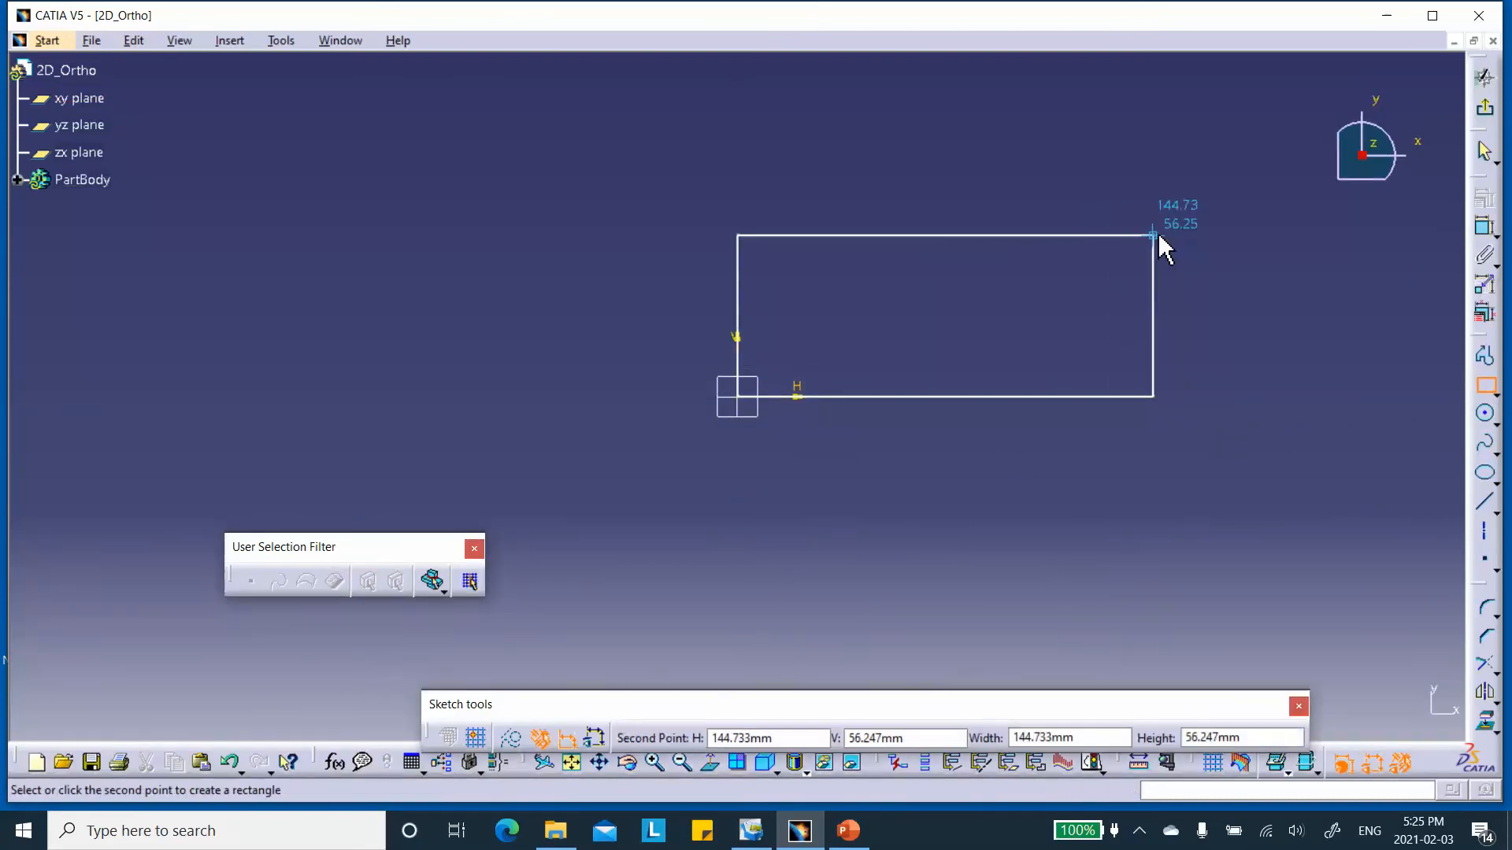
click(1155, 235)
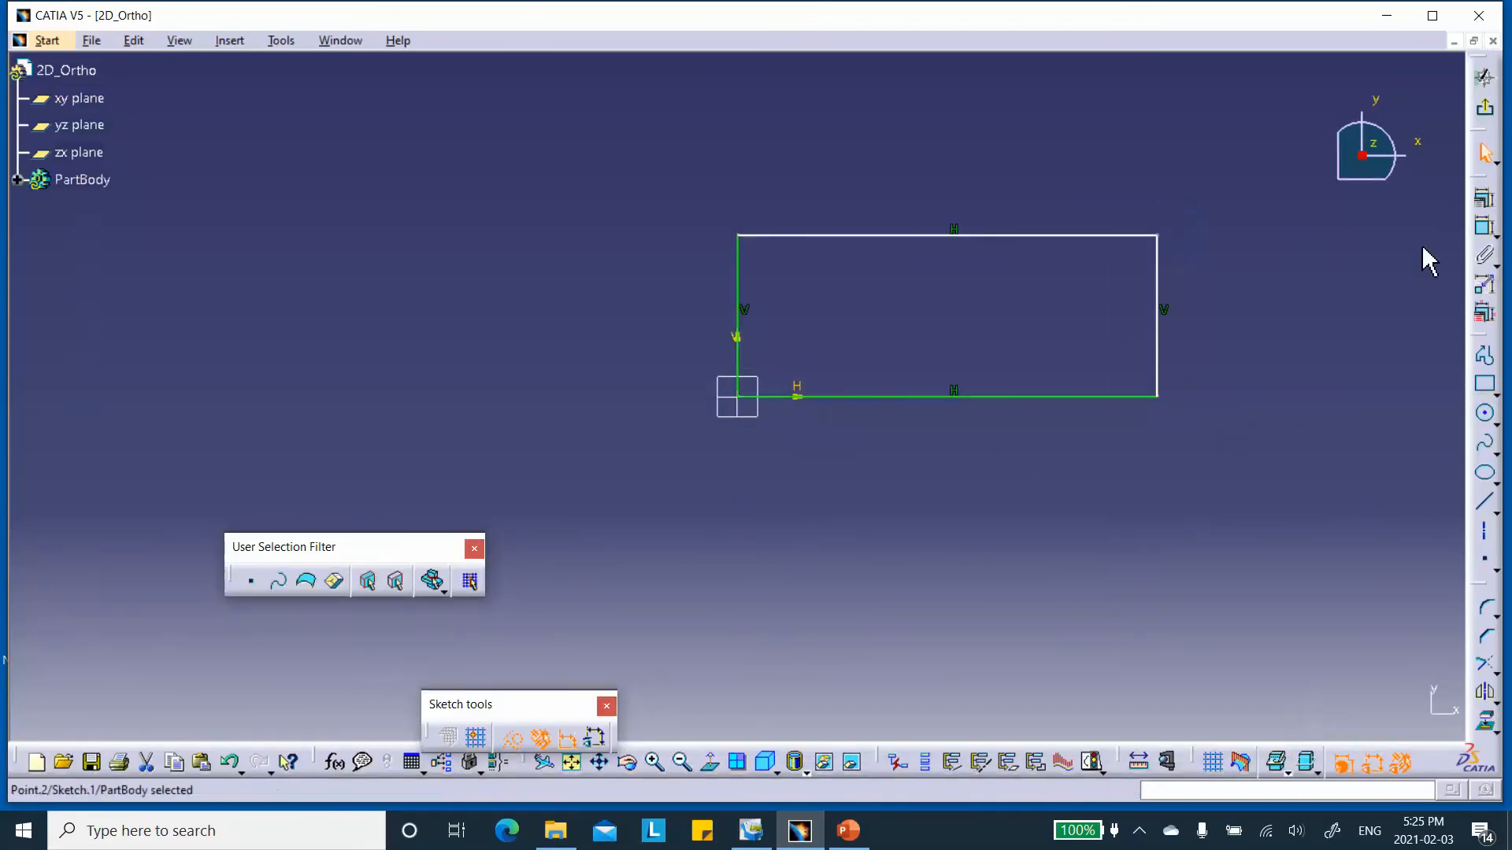
Dimension the rectangle's height and set it to 100 mm.
click(1014, 398)
click(983, 488)
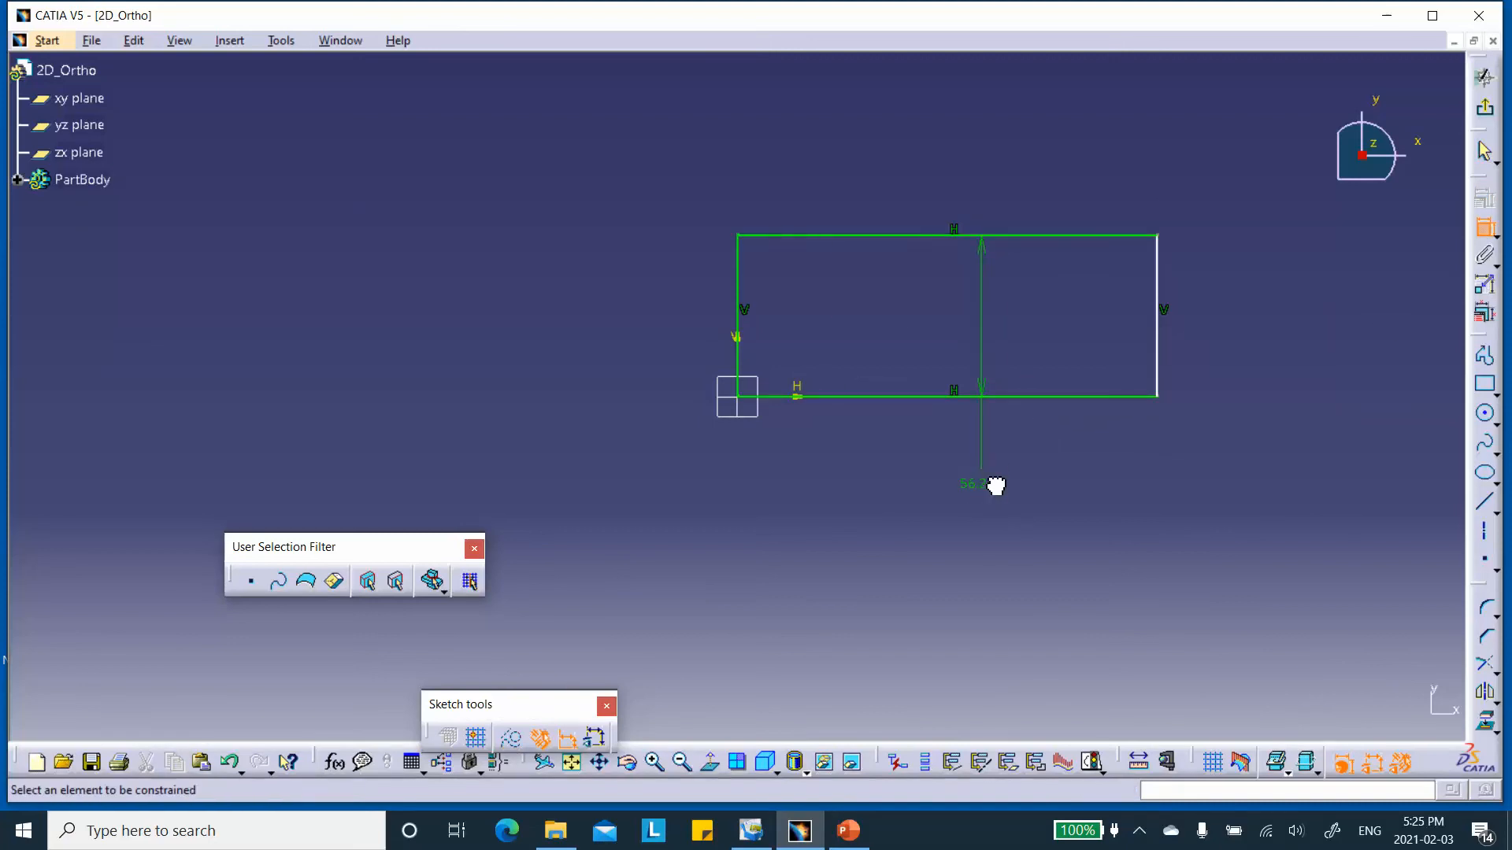
double_click(996, 485)
text(100)
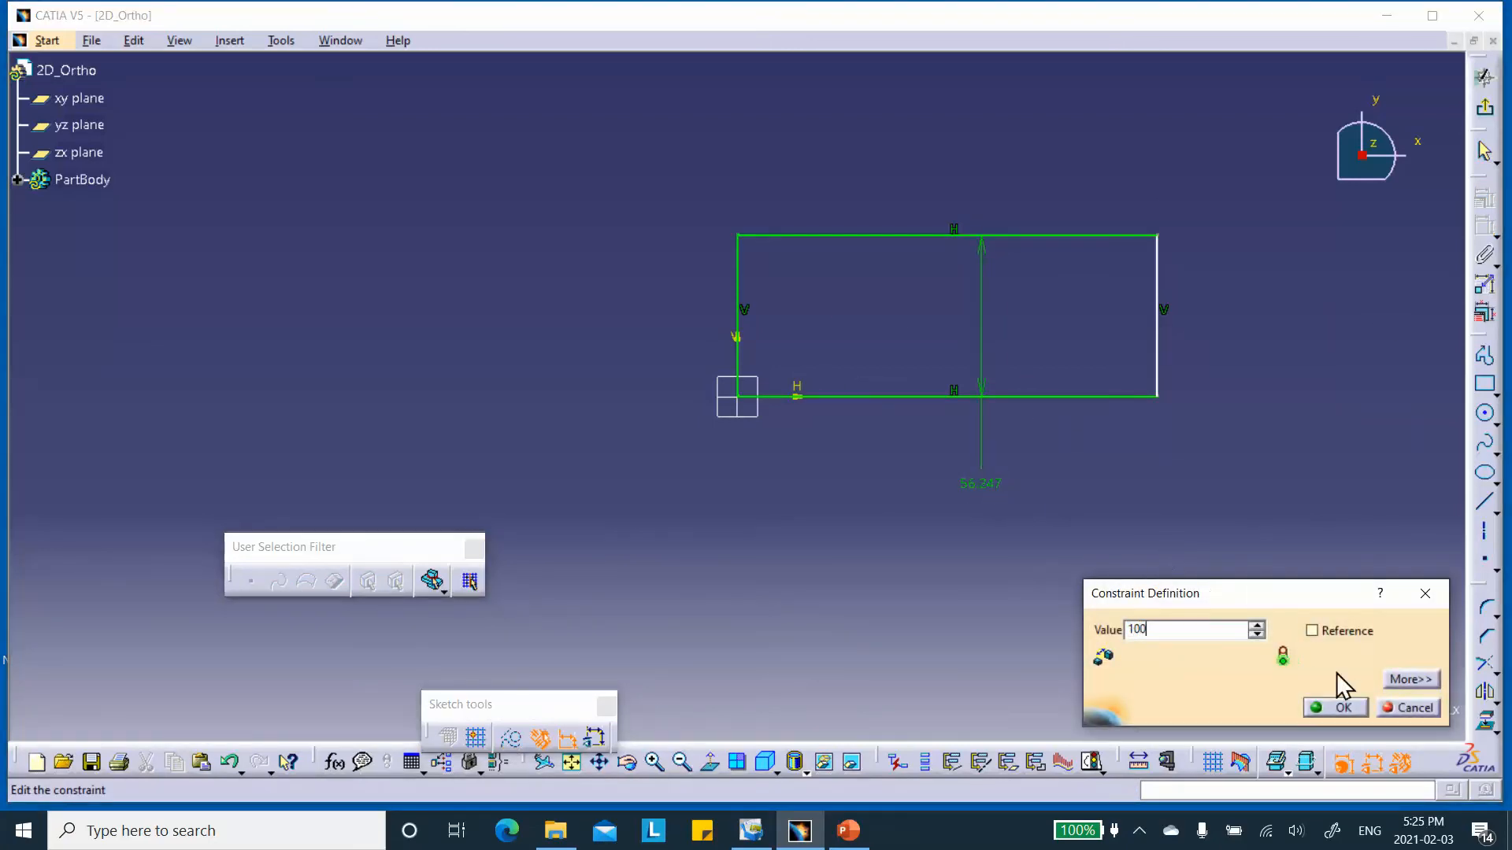
click(1341, 707)
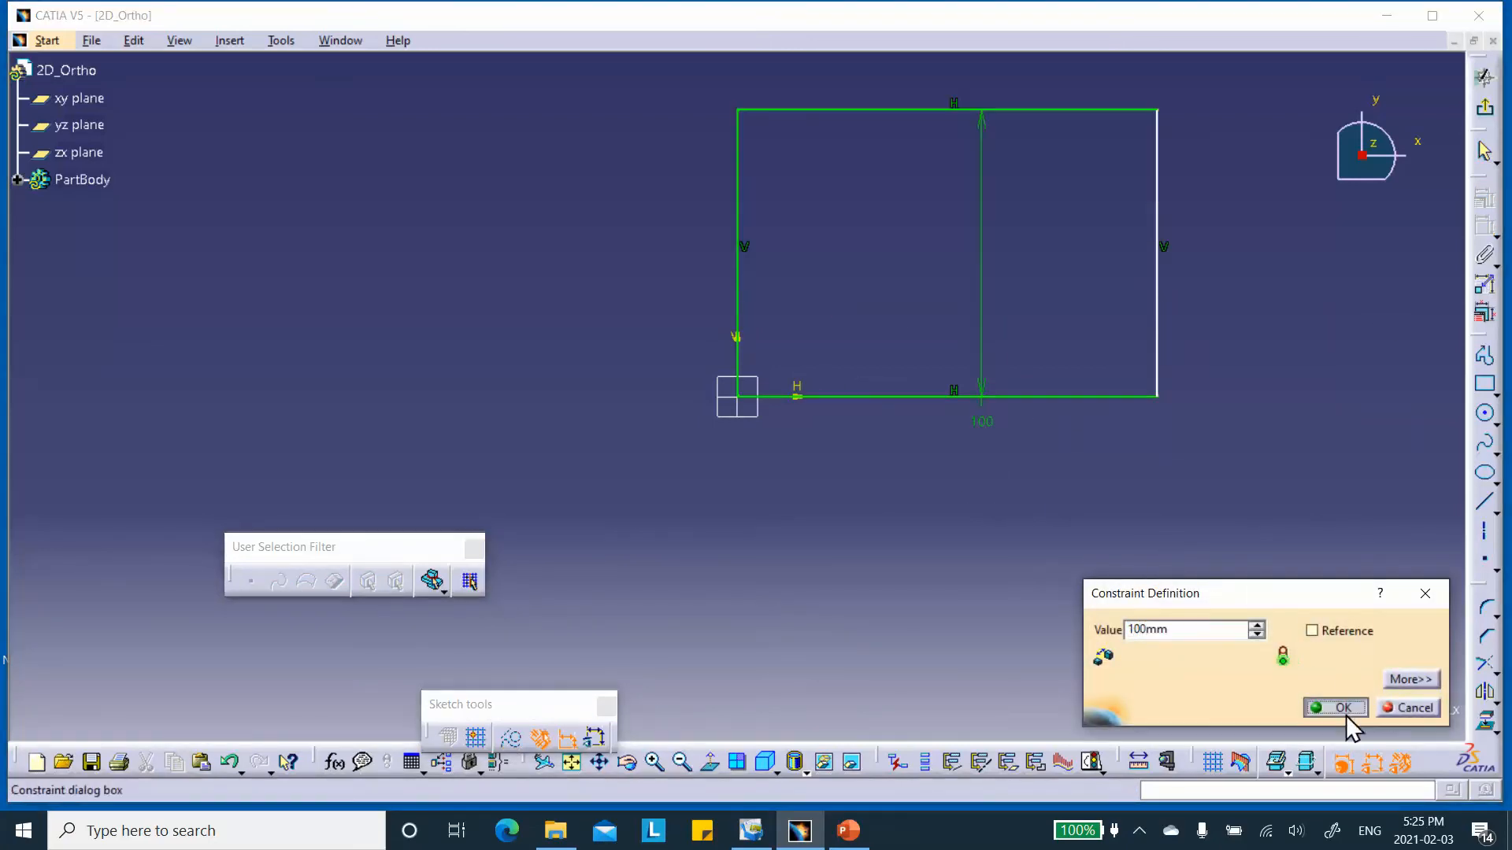
Dimension the rectangle's width, set it to 300 mm, and exit the sketch.
click(1486, 231)
click(1087, 398)
click(1032, 515)
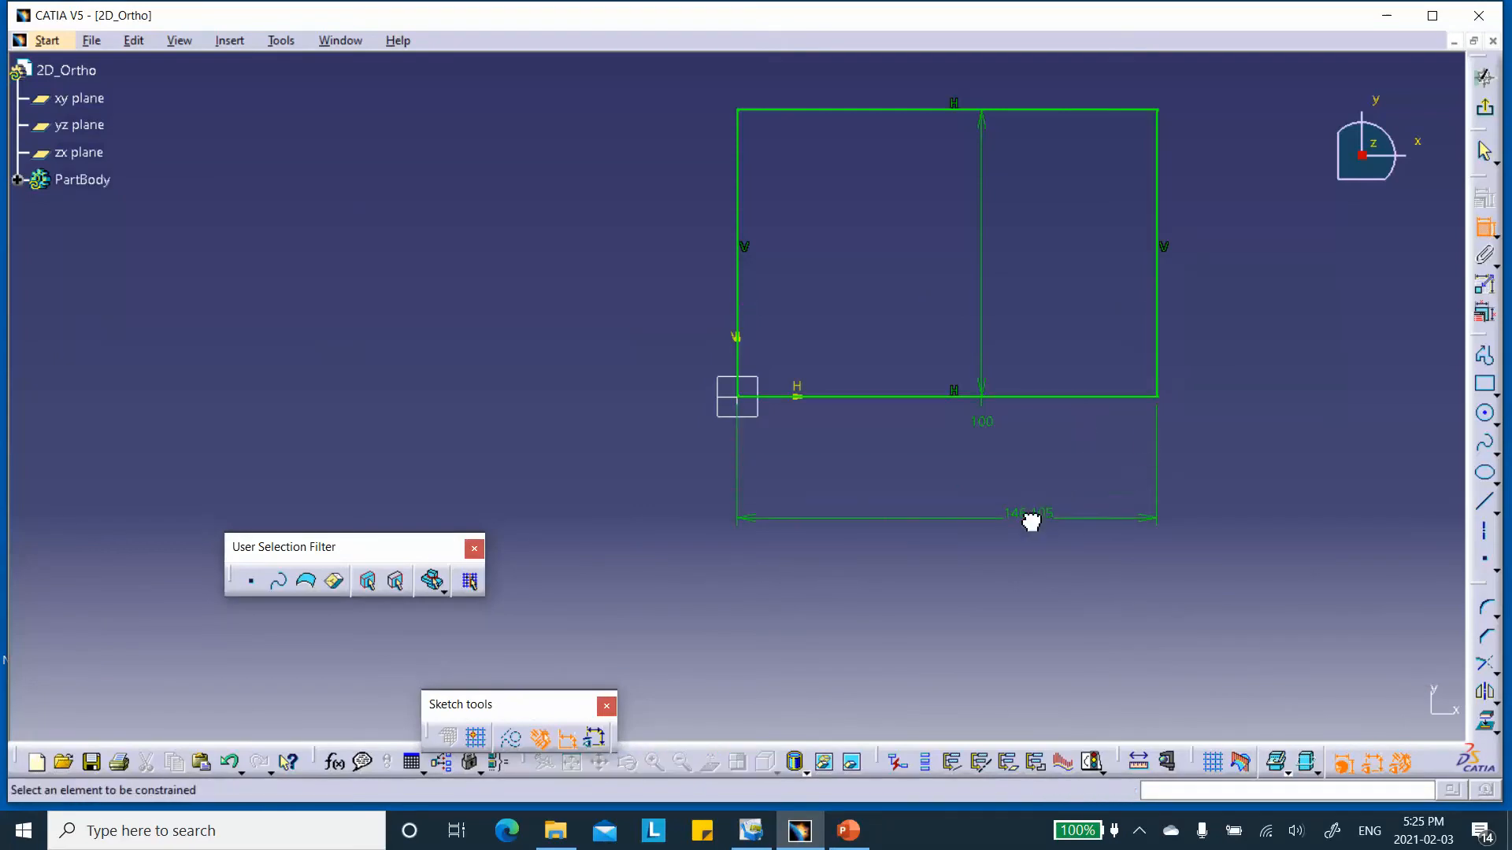
double_click(1038, 516)
text(3)
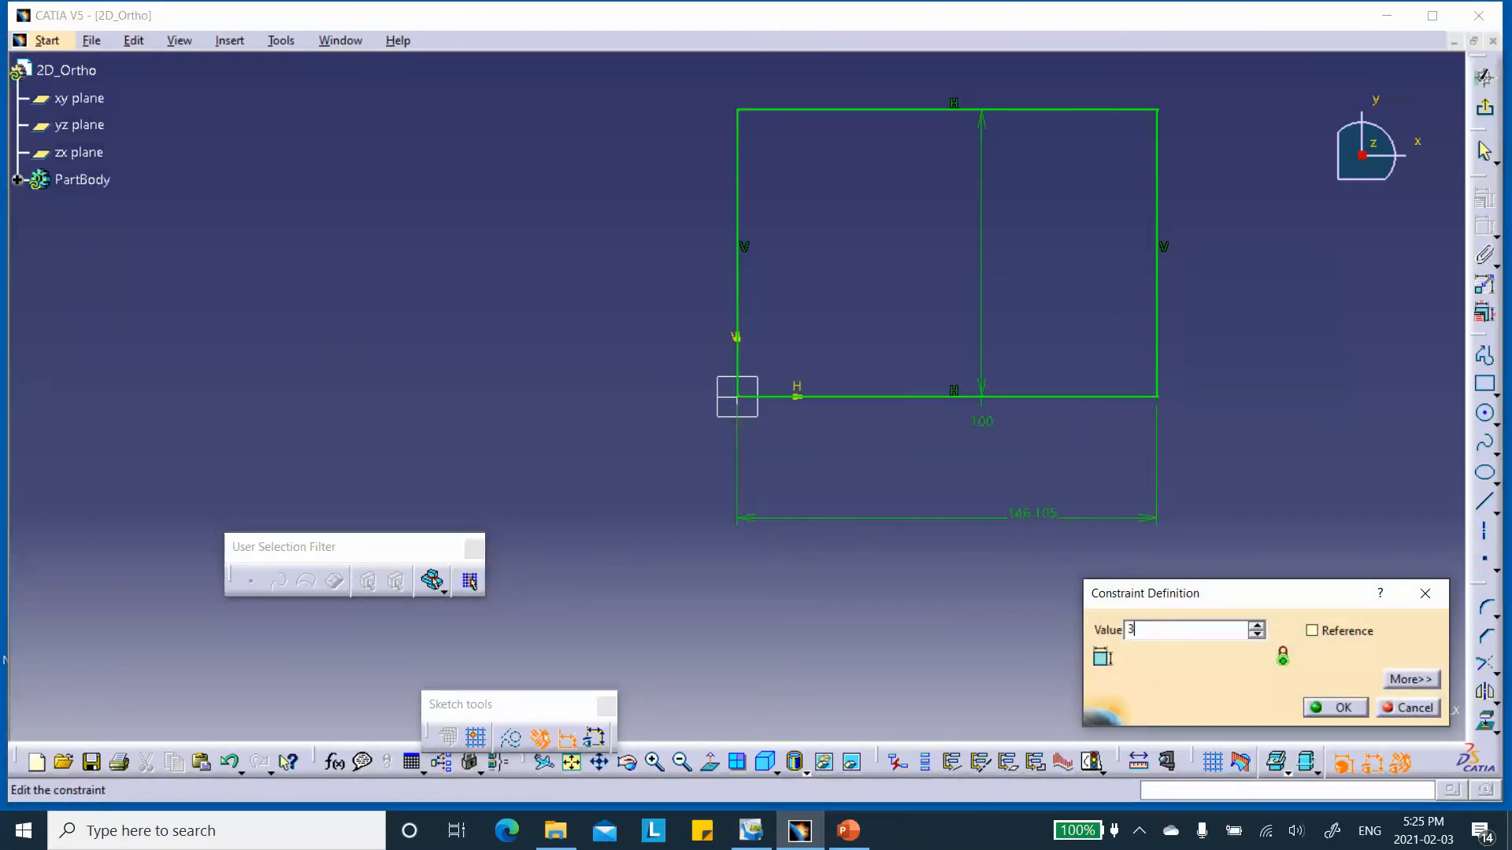
text(00mm)
click(1338, 707)
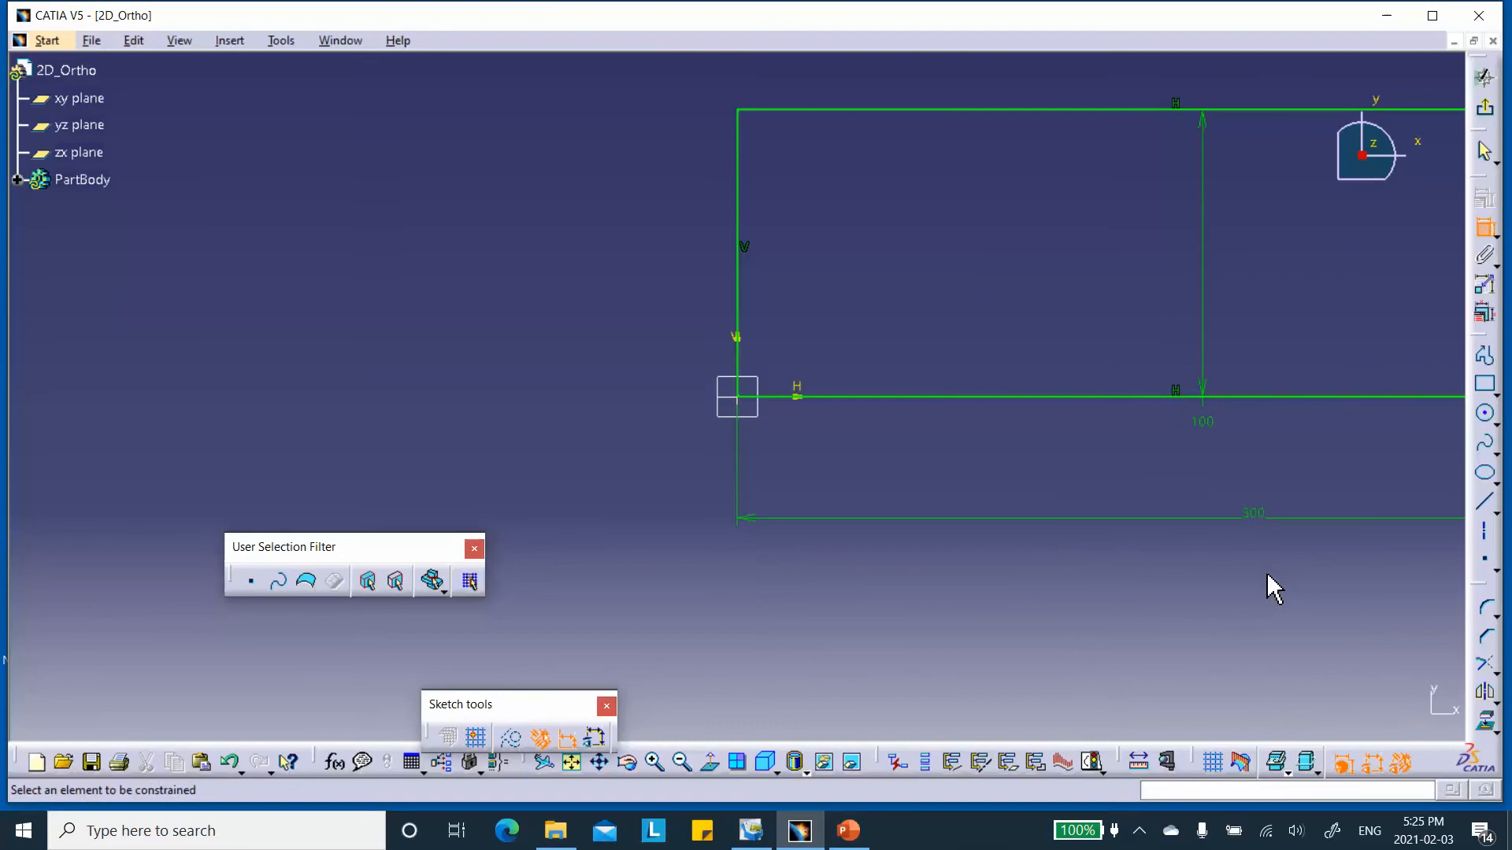
click(1480, 114)
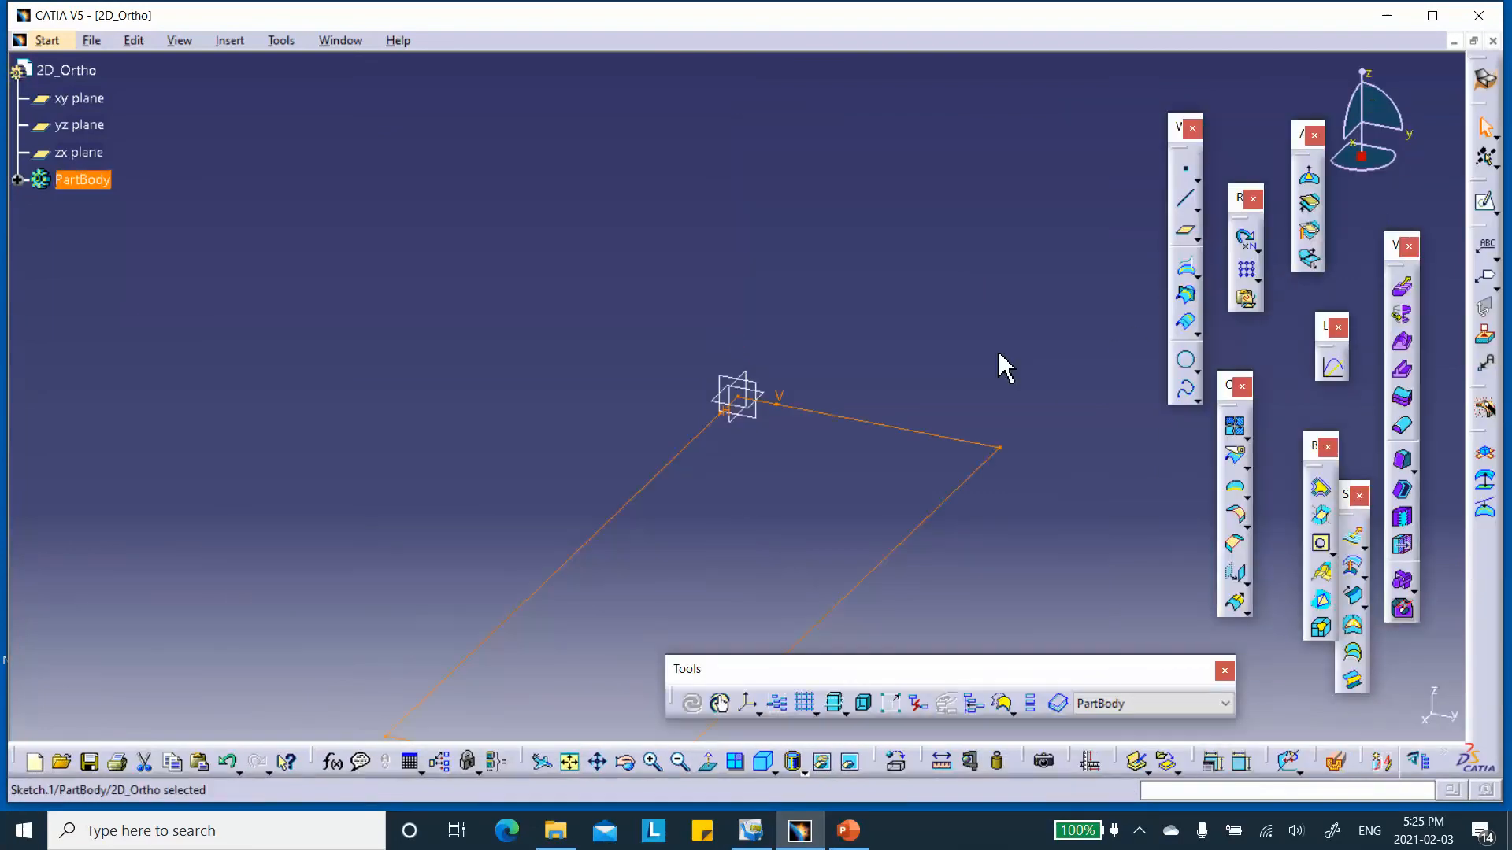
Create a Fill surface bounded by the closed rectangular sketch.
middle_drag(988, 366, 968, 155)
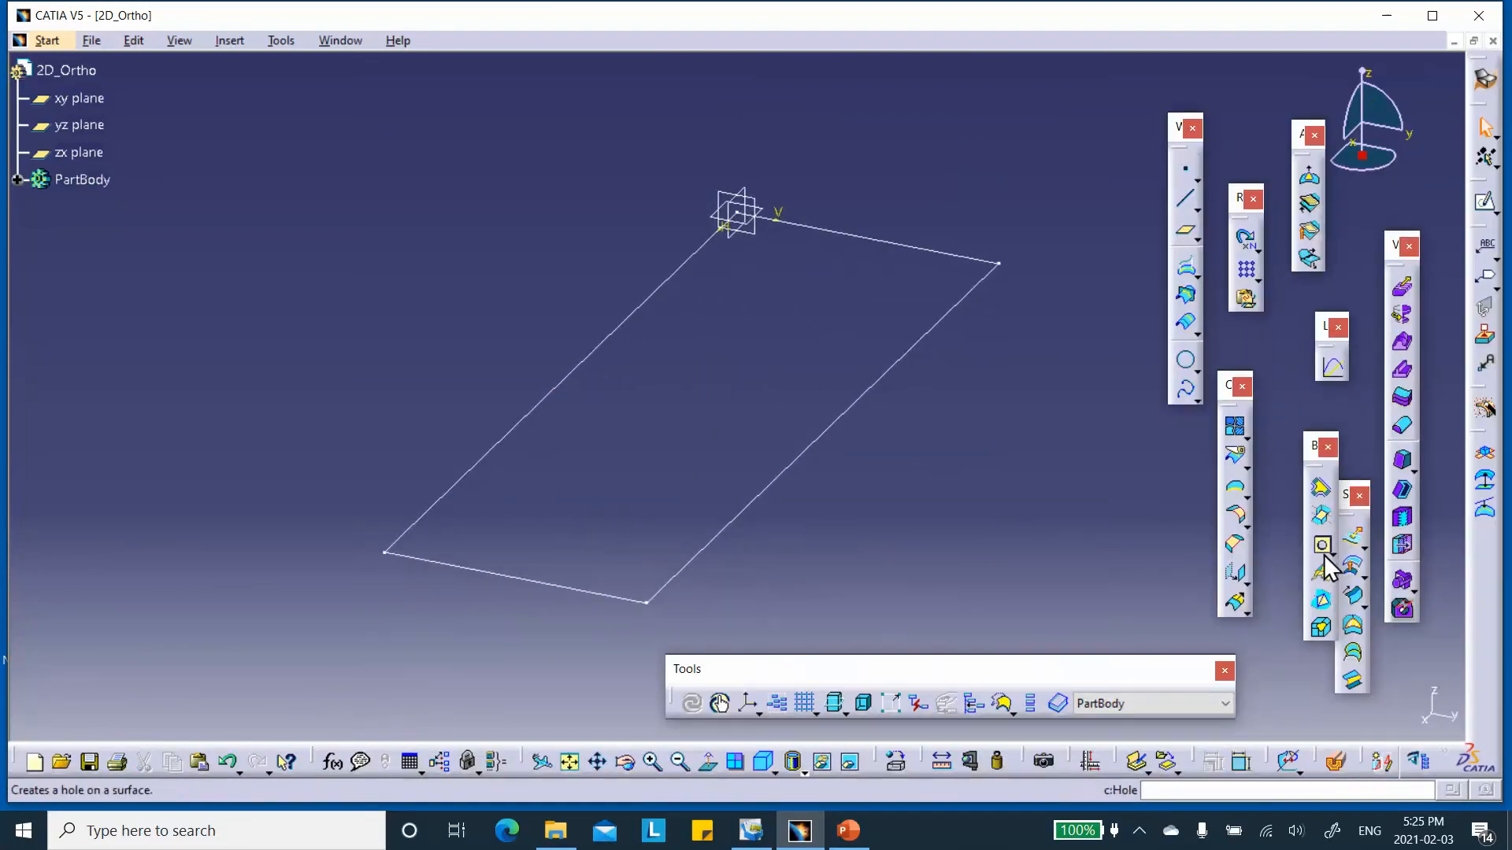
click(1354, 628)
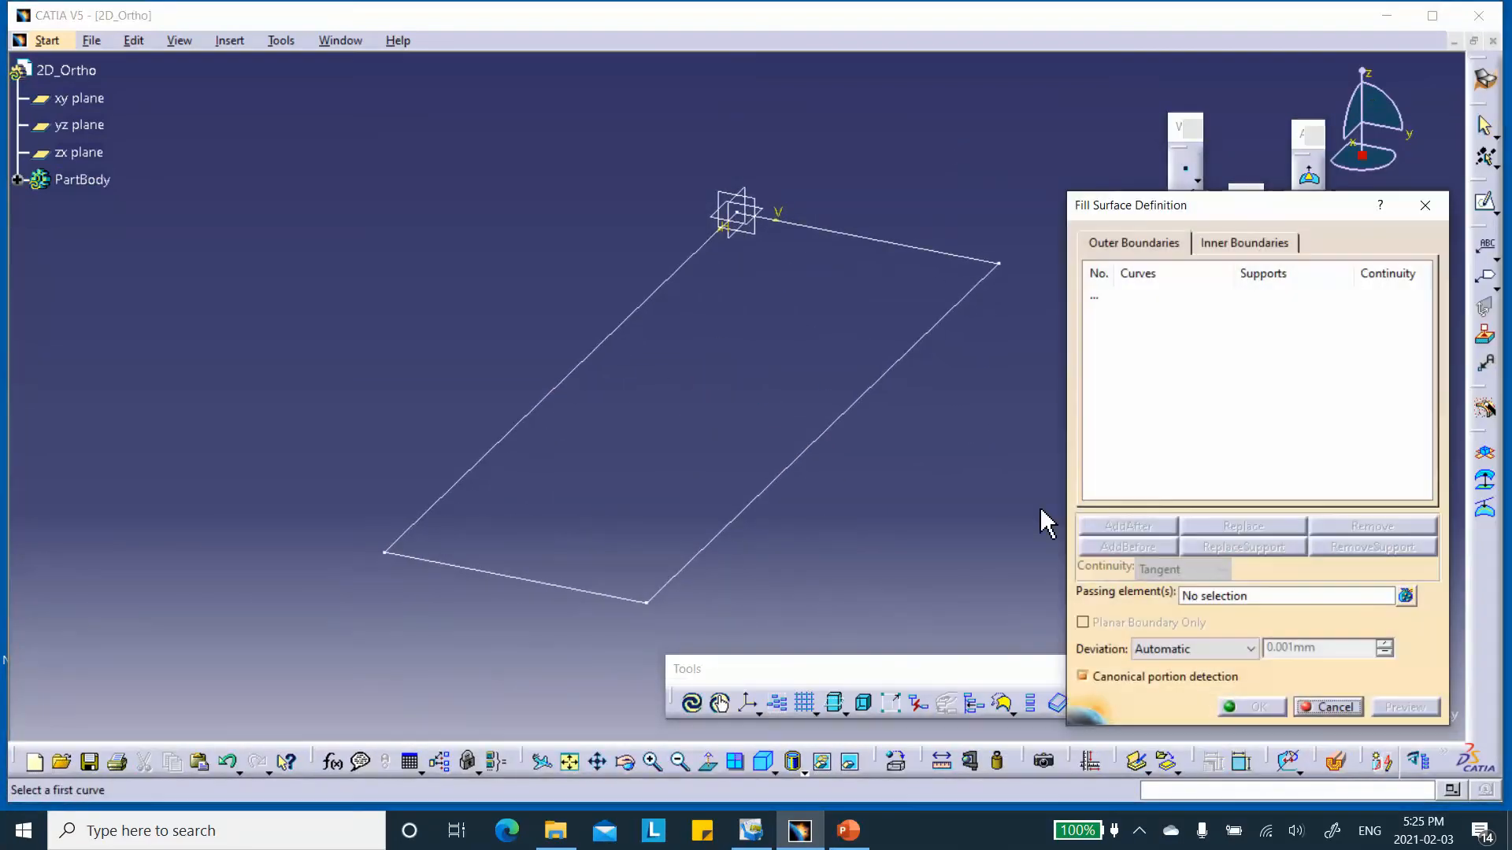
click(864, 402)
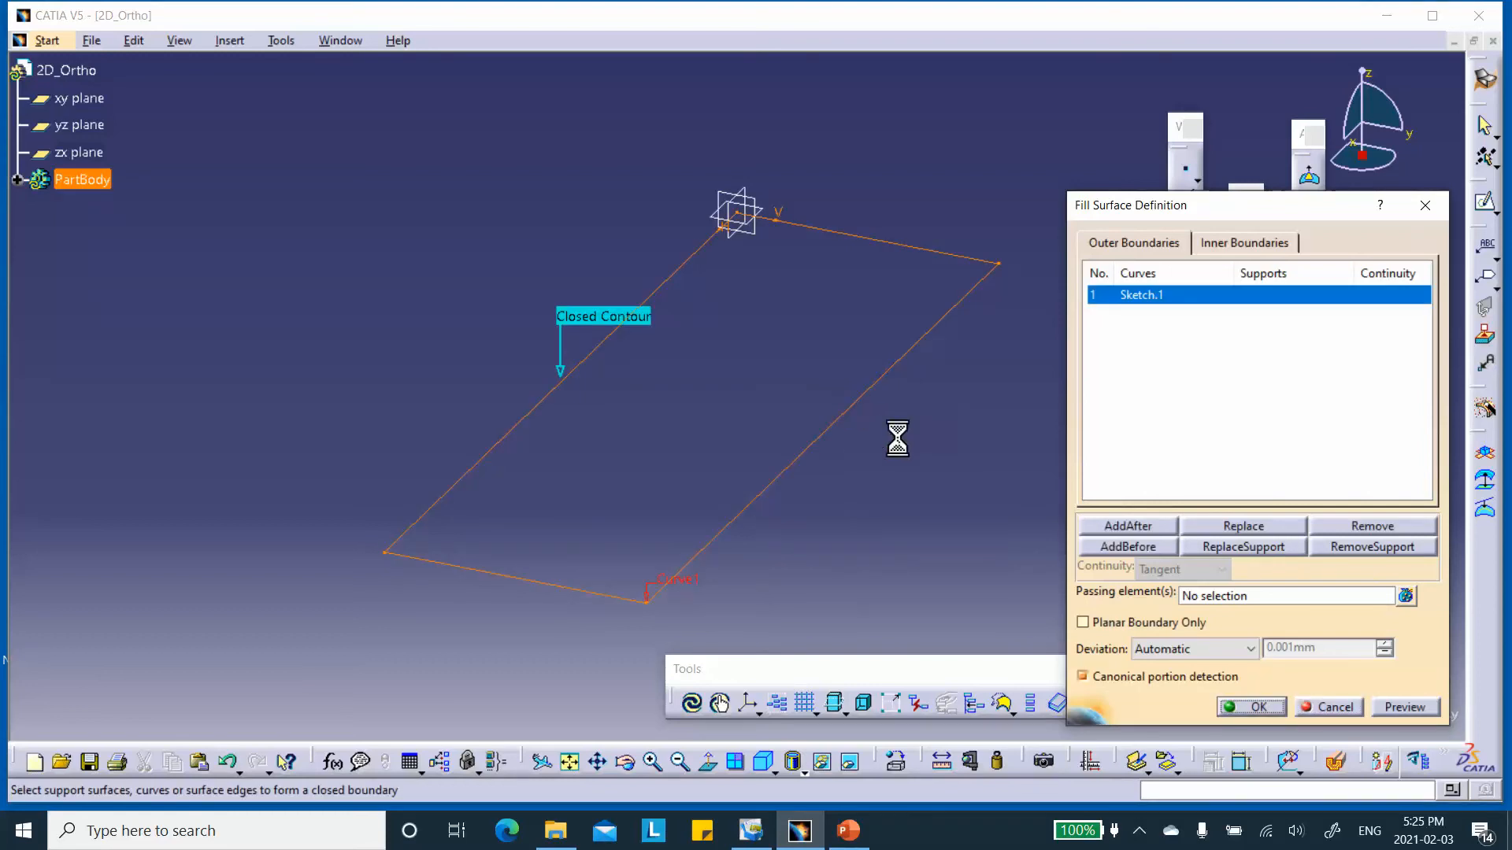
click(1256, 703)
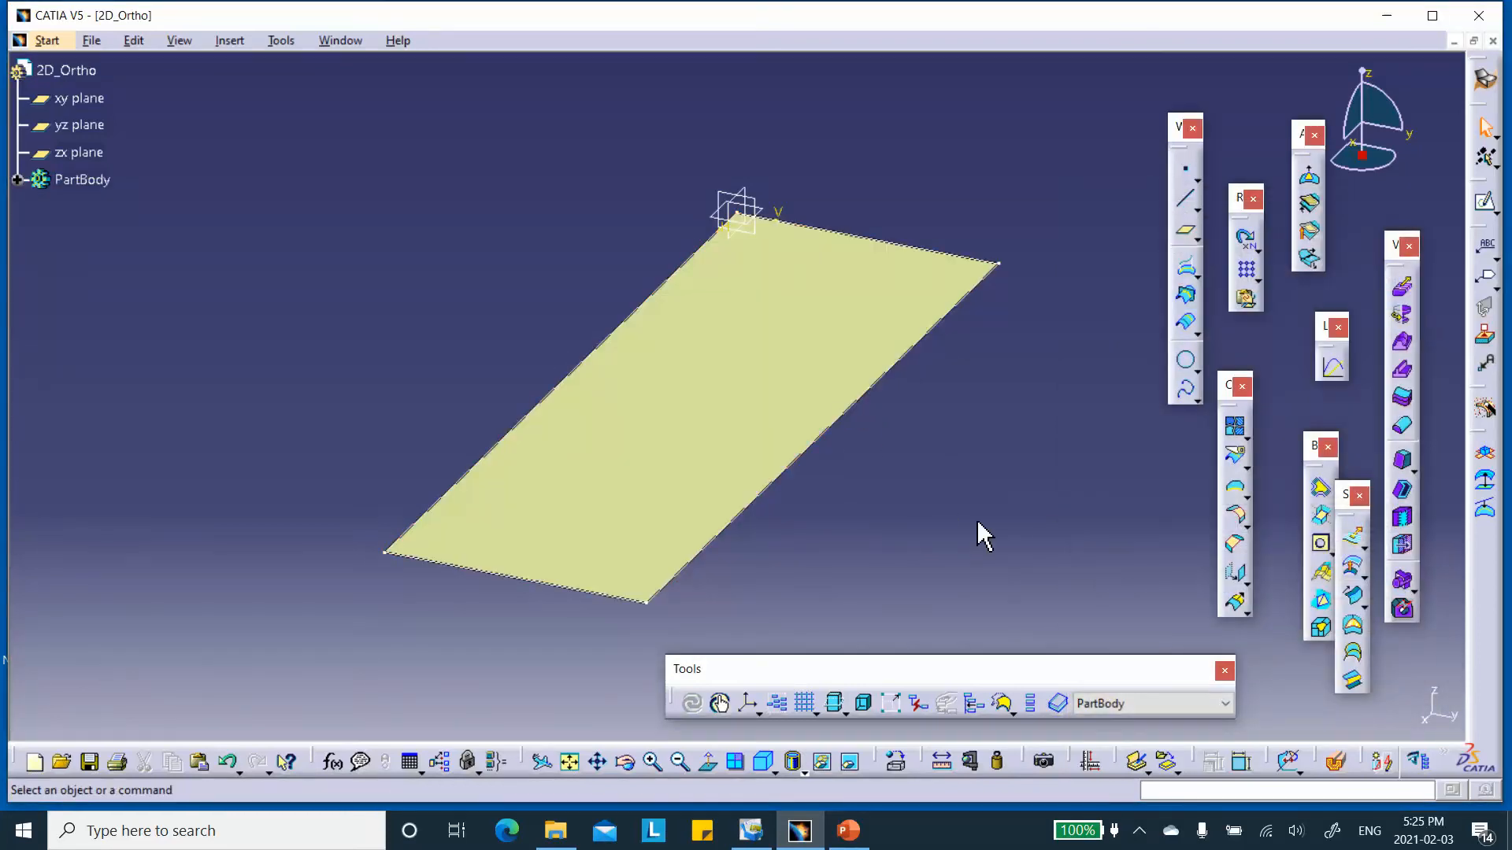
Create a Join from the rectangular fill surface with the default merging distance of 0.001 mm.
click(1235, 426)
click(775, 380)
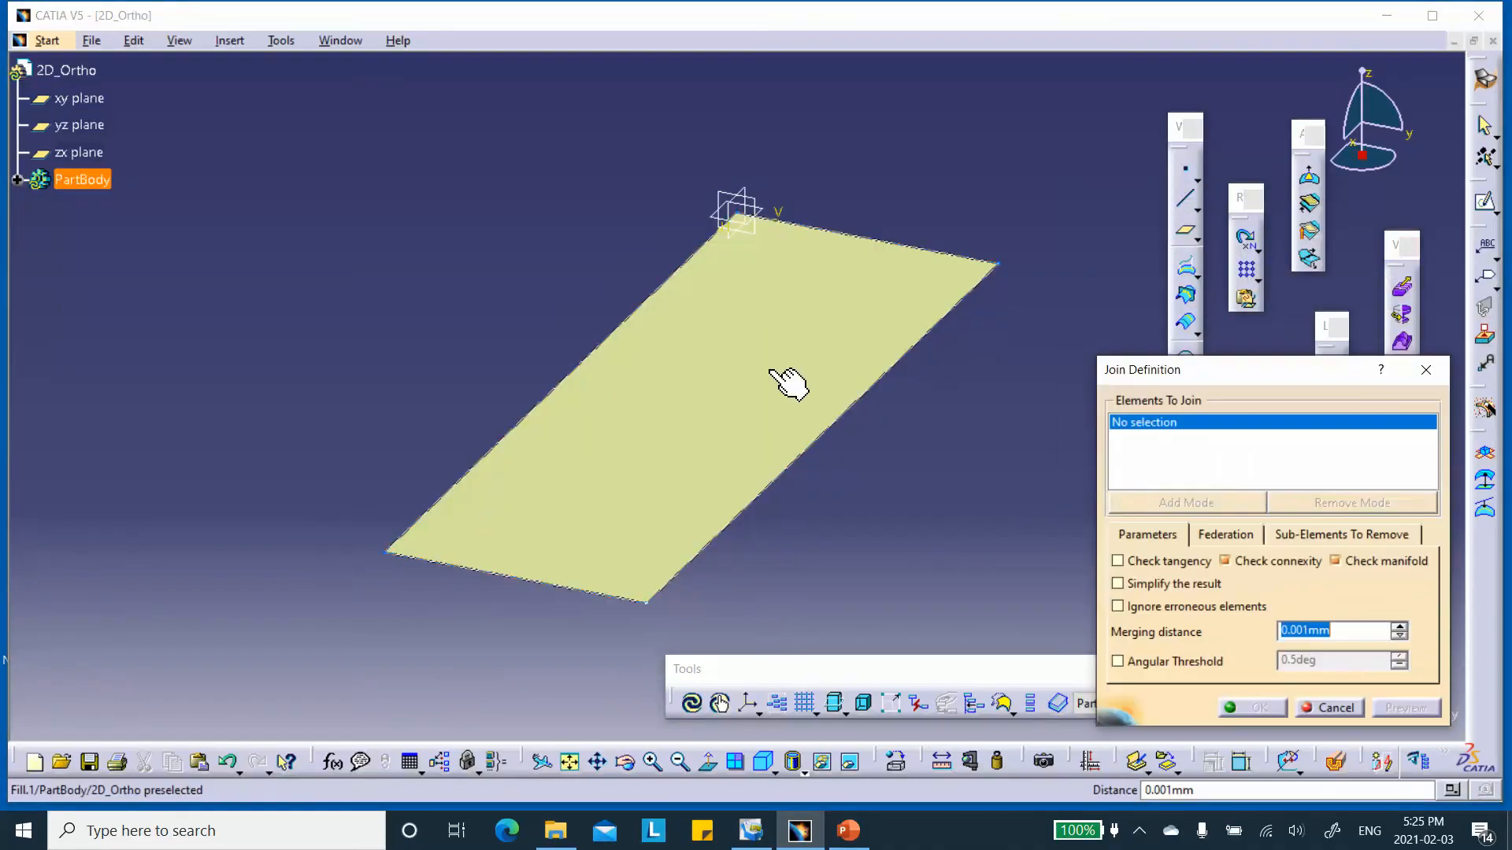
click(1256, 707)
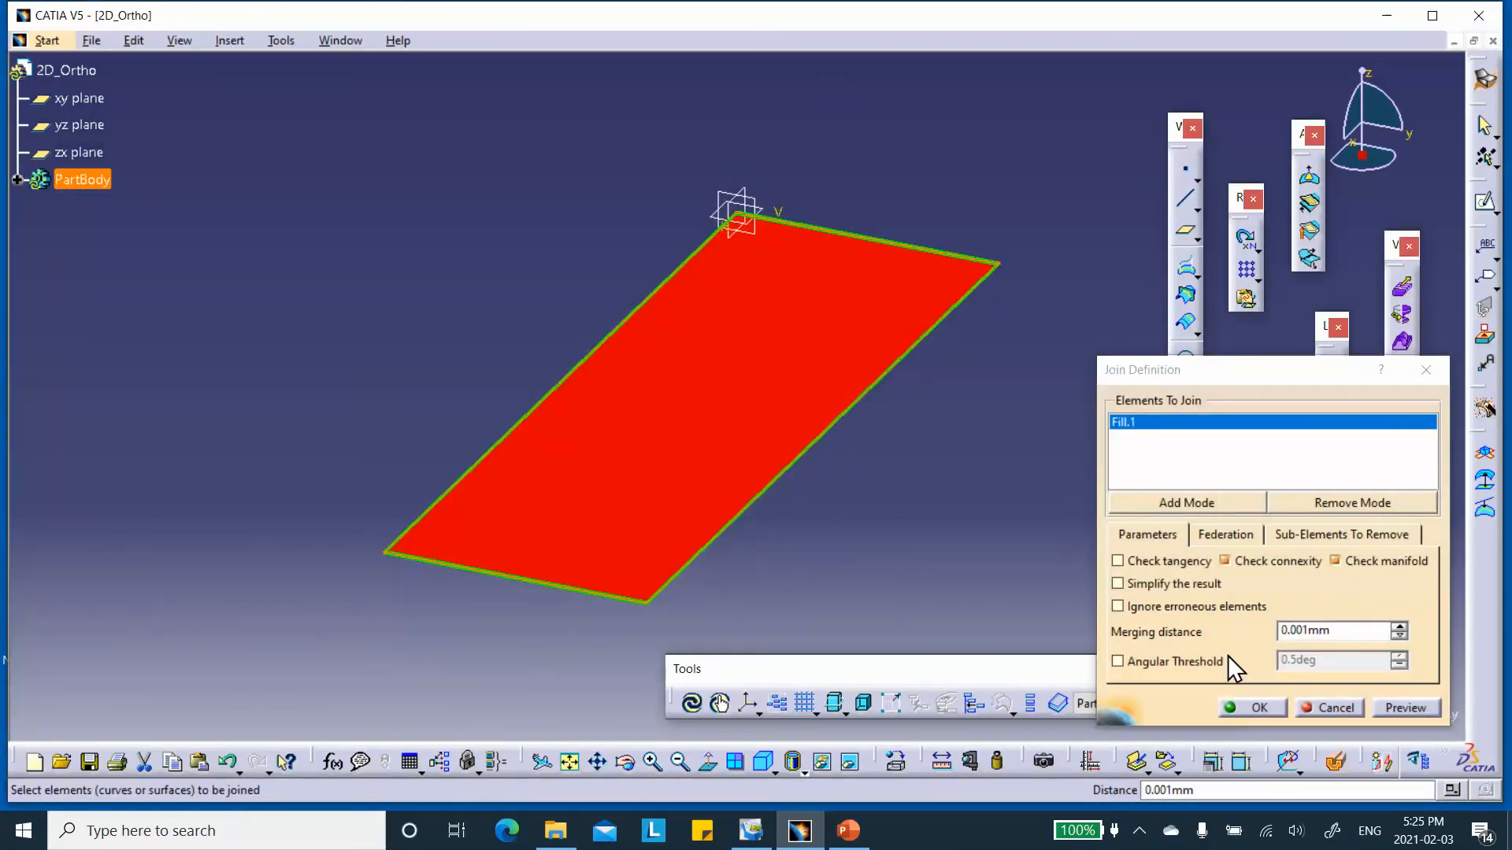
click(1259, 707)
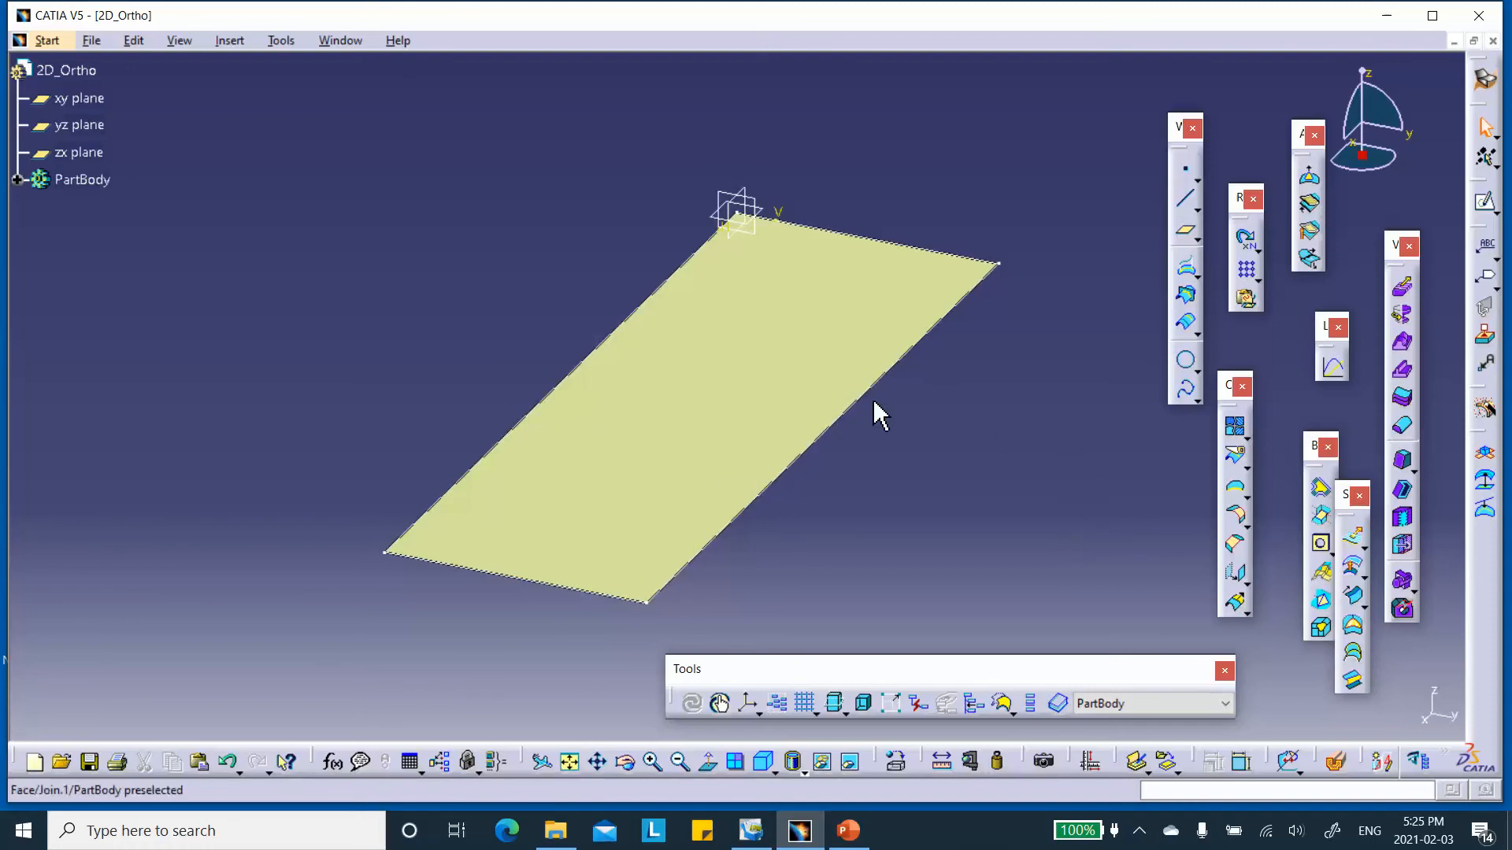
Create a standard axis system with its origin at a new point at Y = -30 mm, leaving it not set as current.
middle_drag(877, 462, 869, 378)
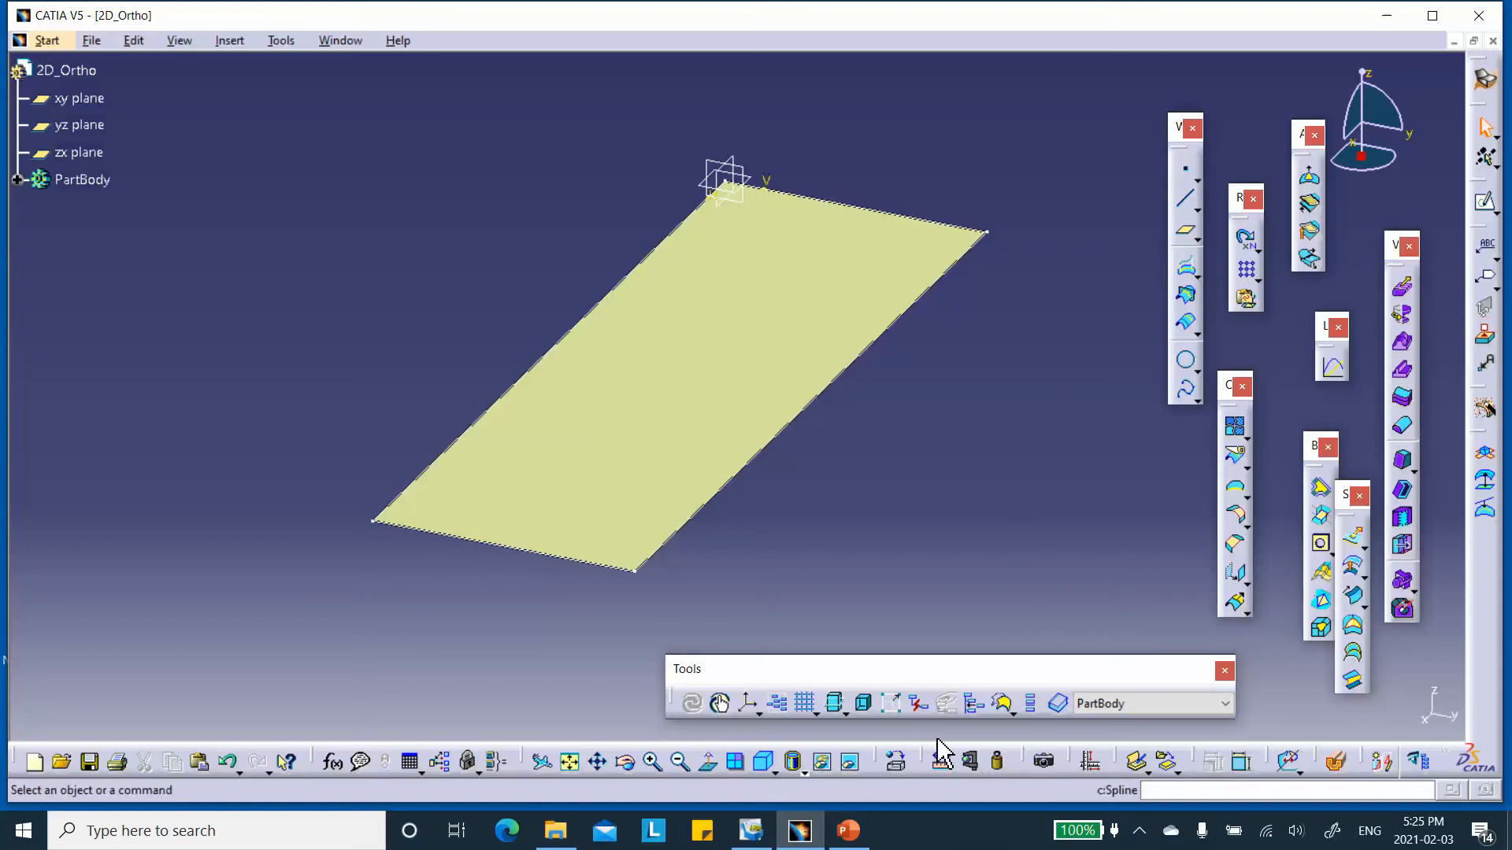
click(754, 700)
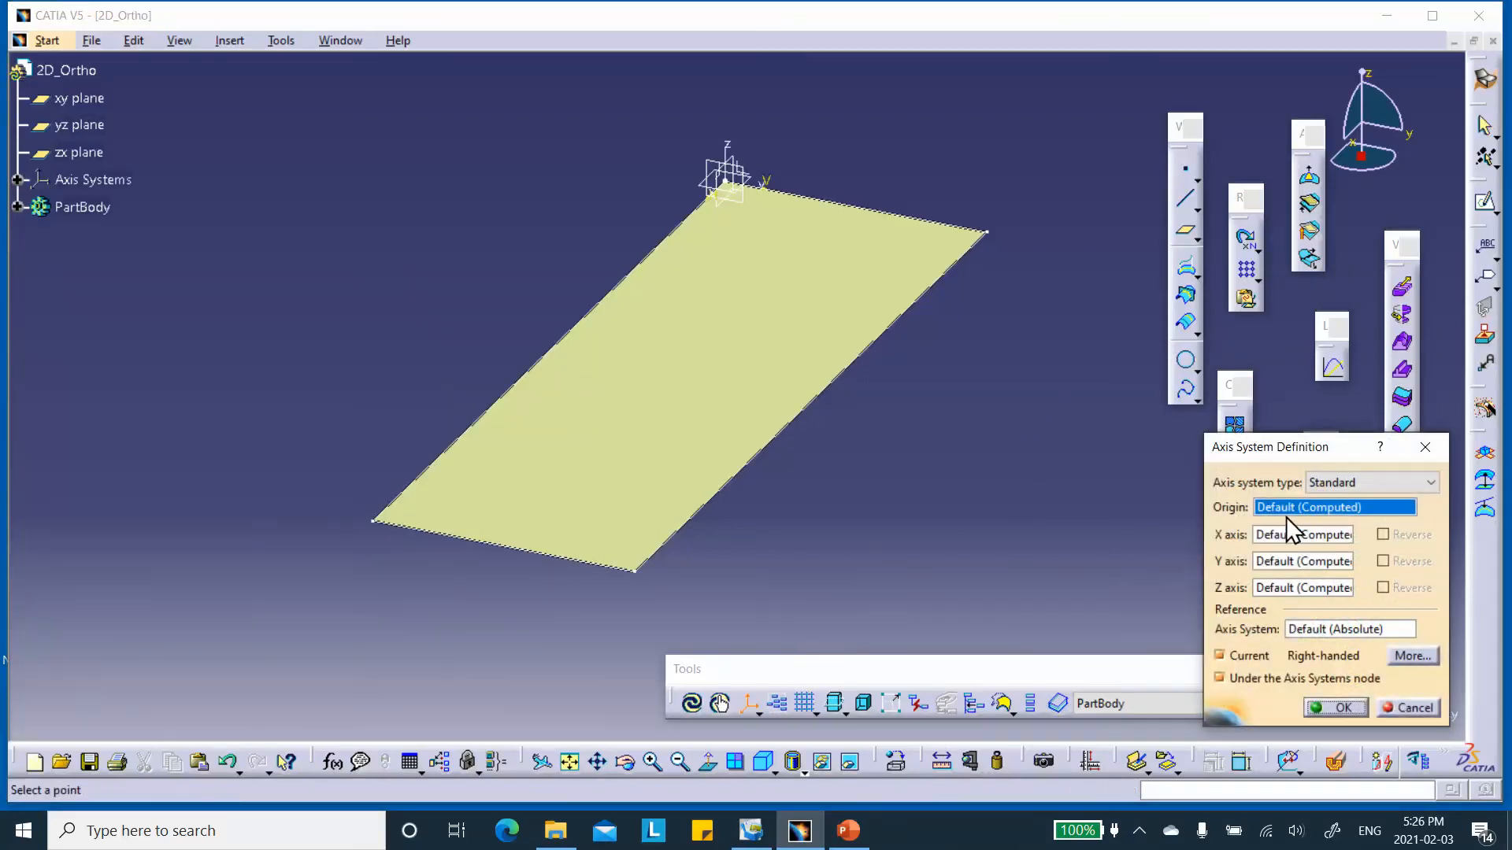
right_click(1279, 520)
click(1311, 510)
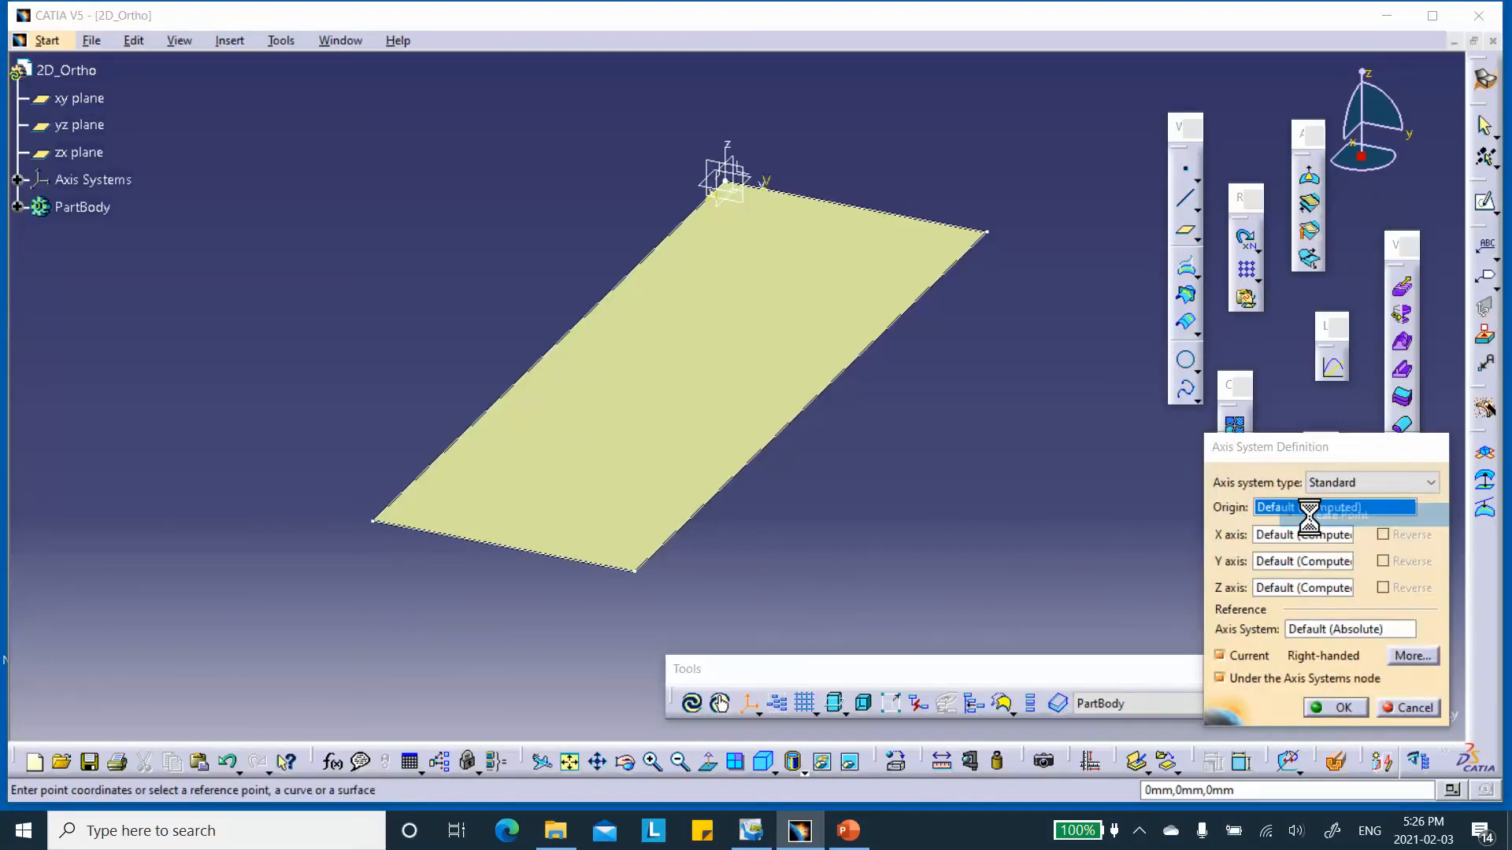
key(Tab)
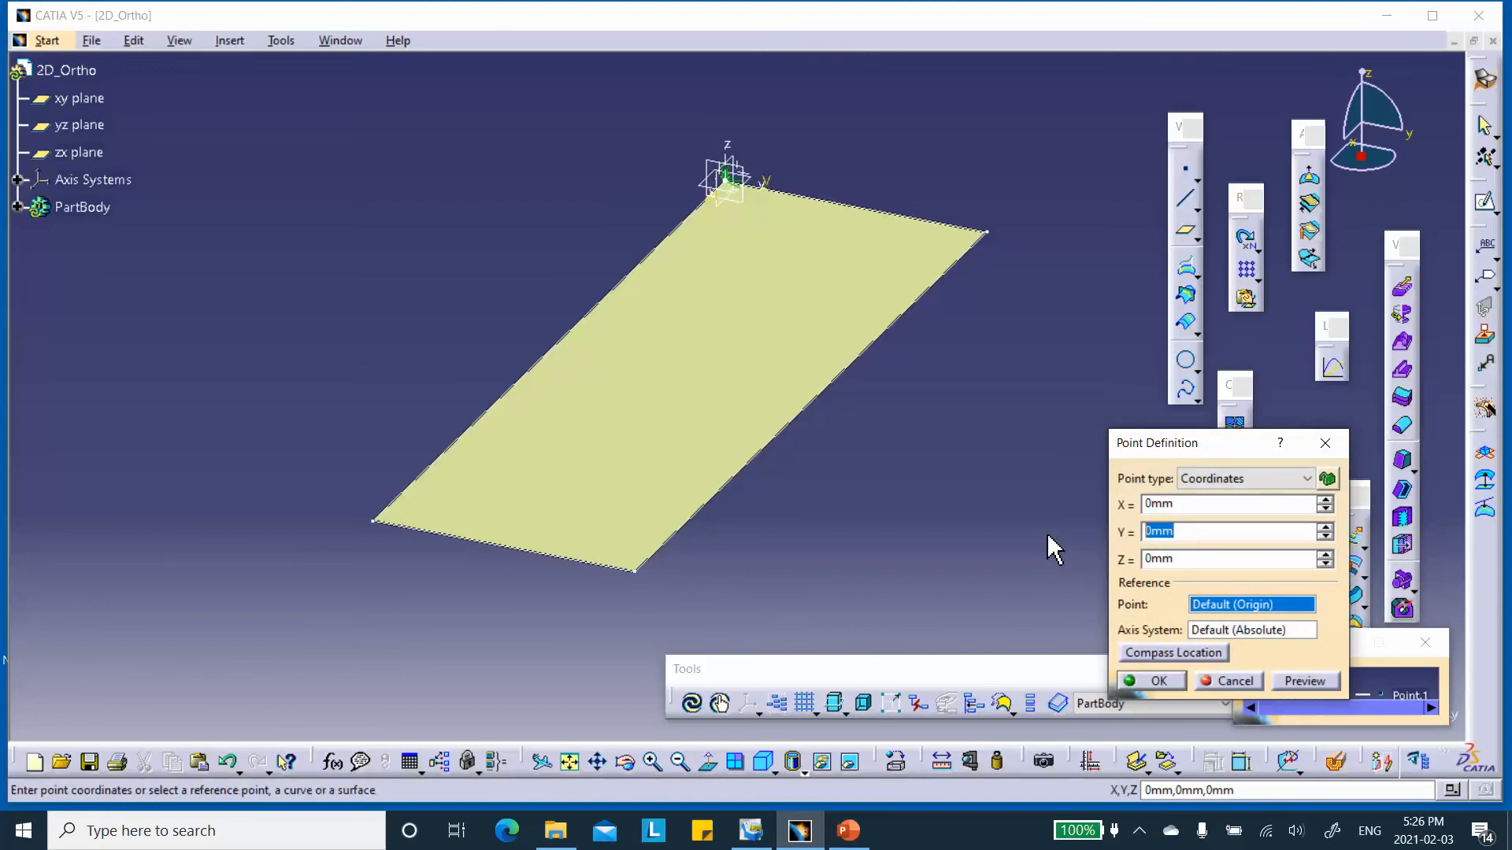
text(-30)
click(1156, 681)
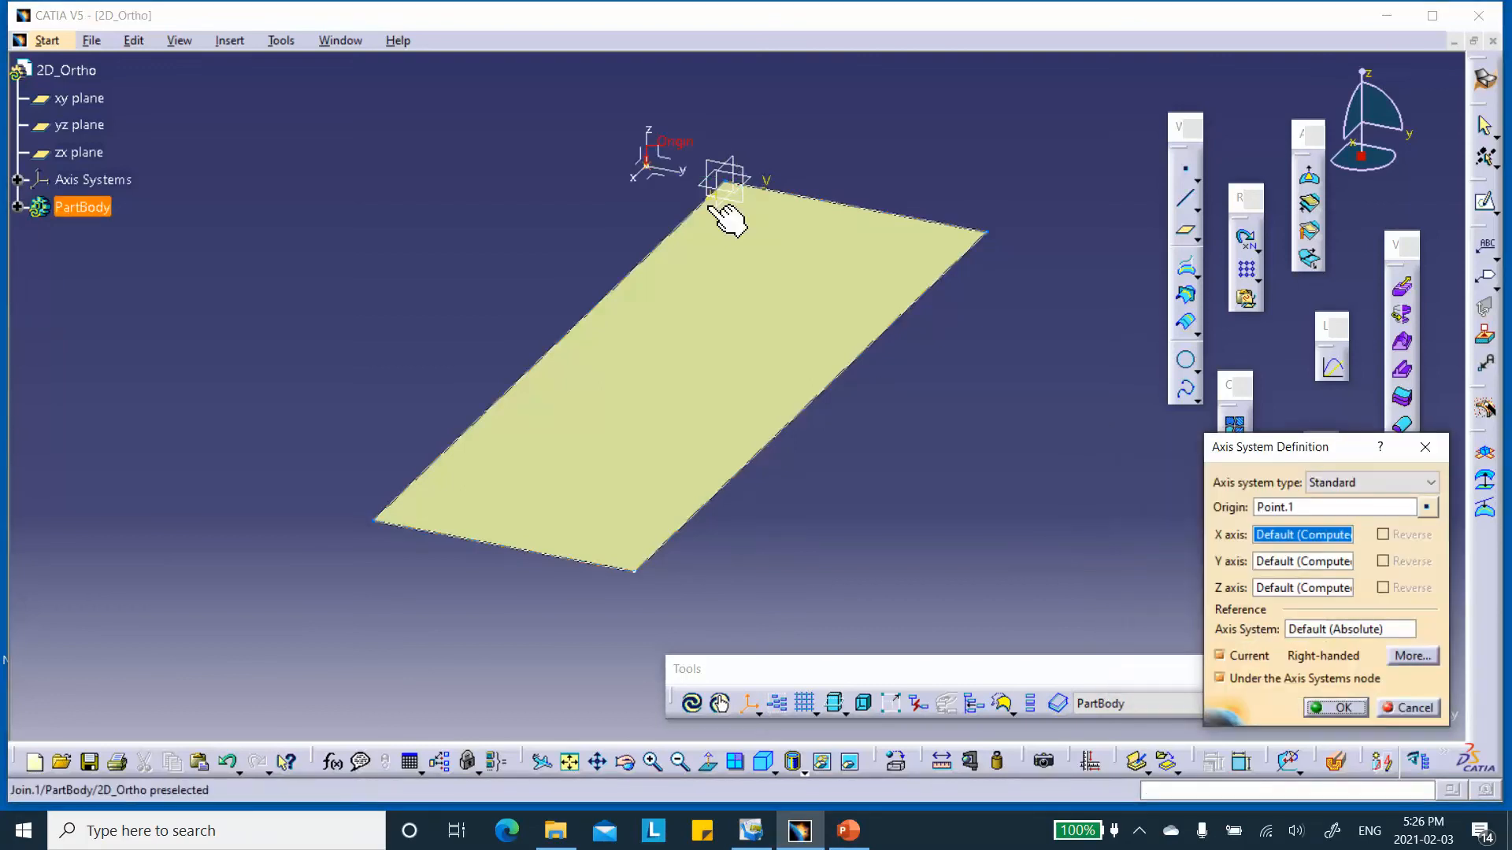
click(1220, 654)
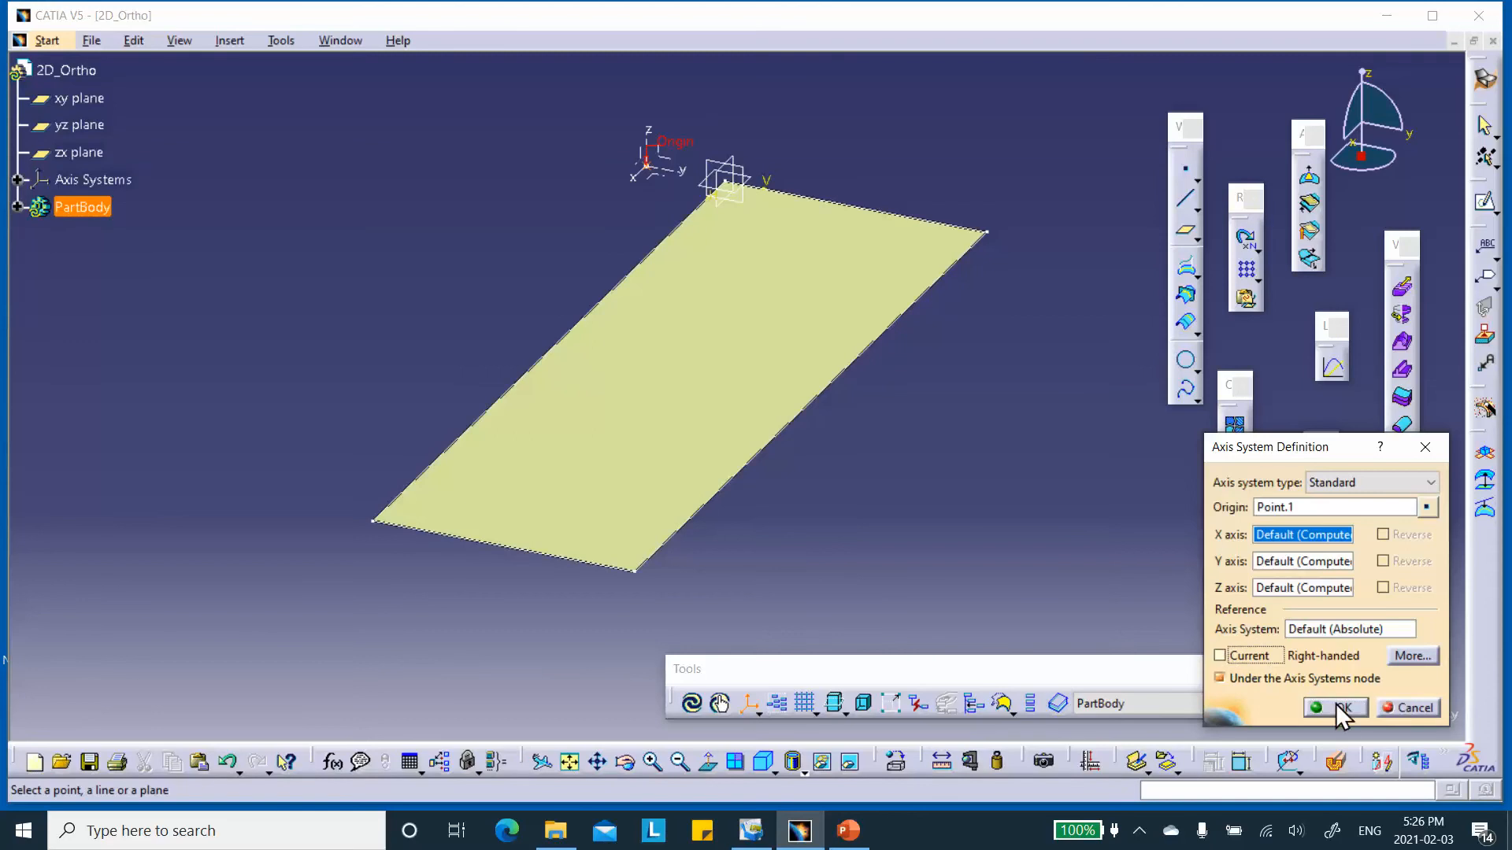
click(1341, 707)
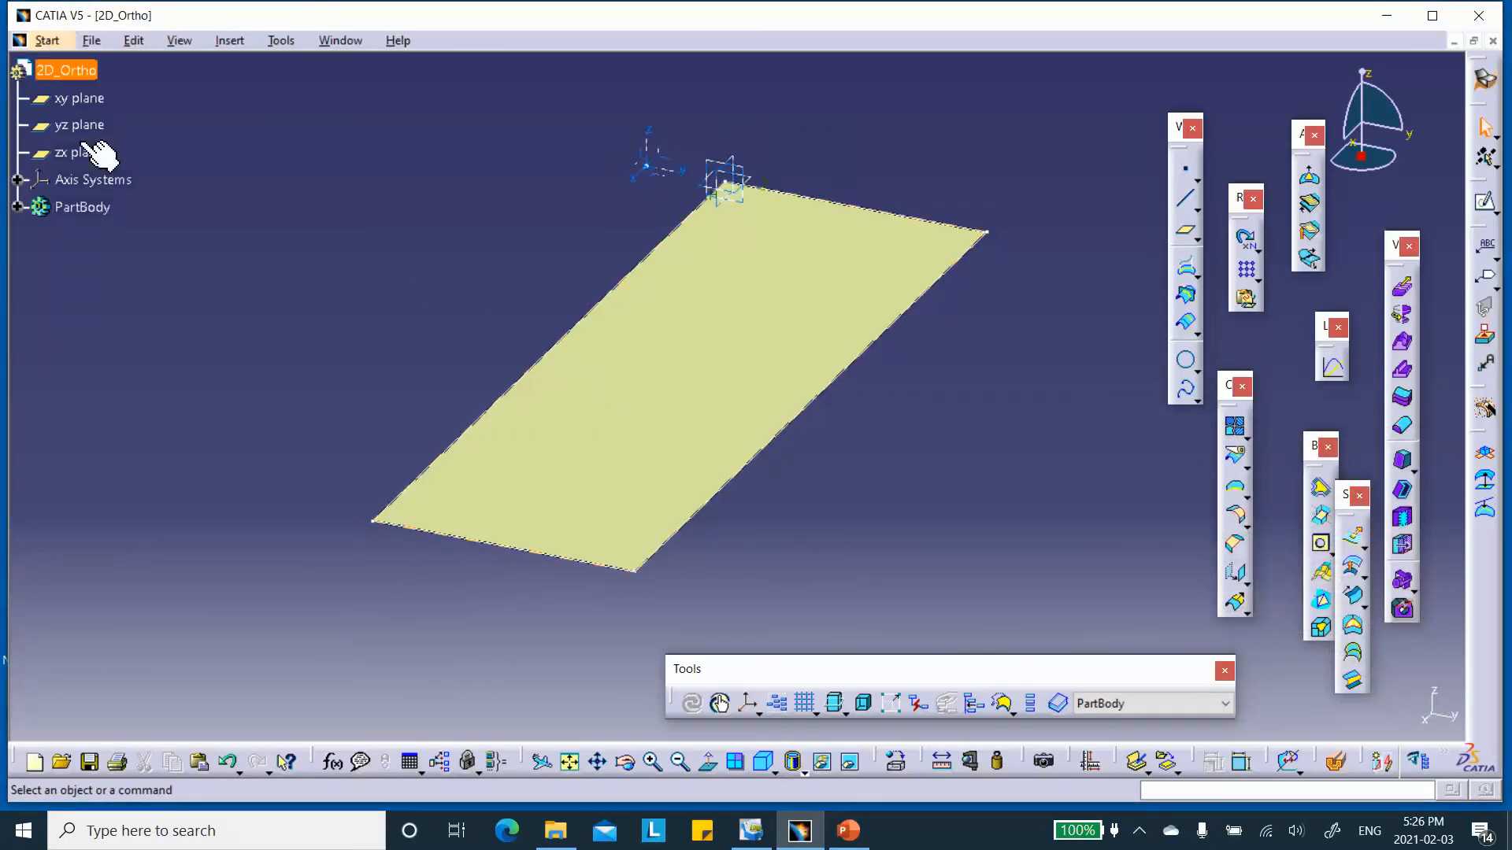
Save the part through Save Management as 2D_Ortho in the 2D_Orthotropic_with_shells folder, and close it.
click(89, 761)
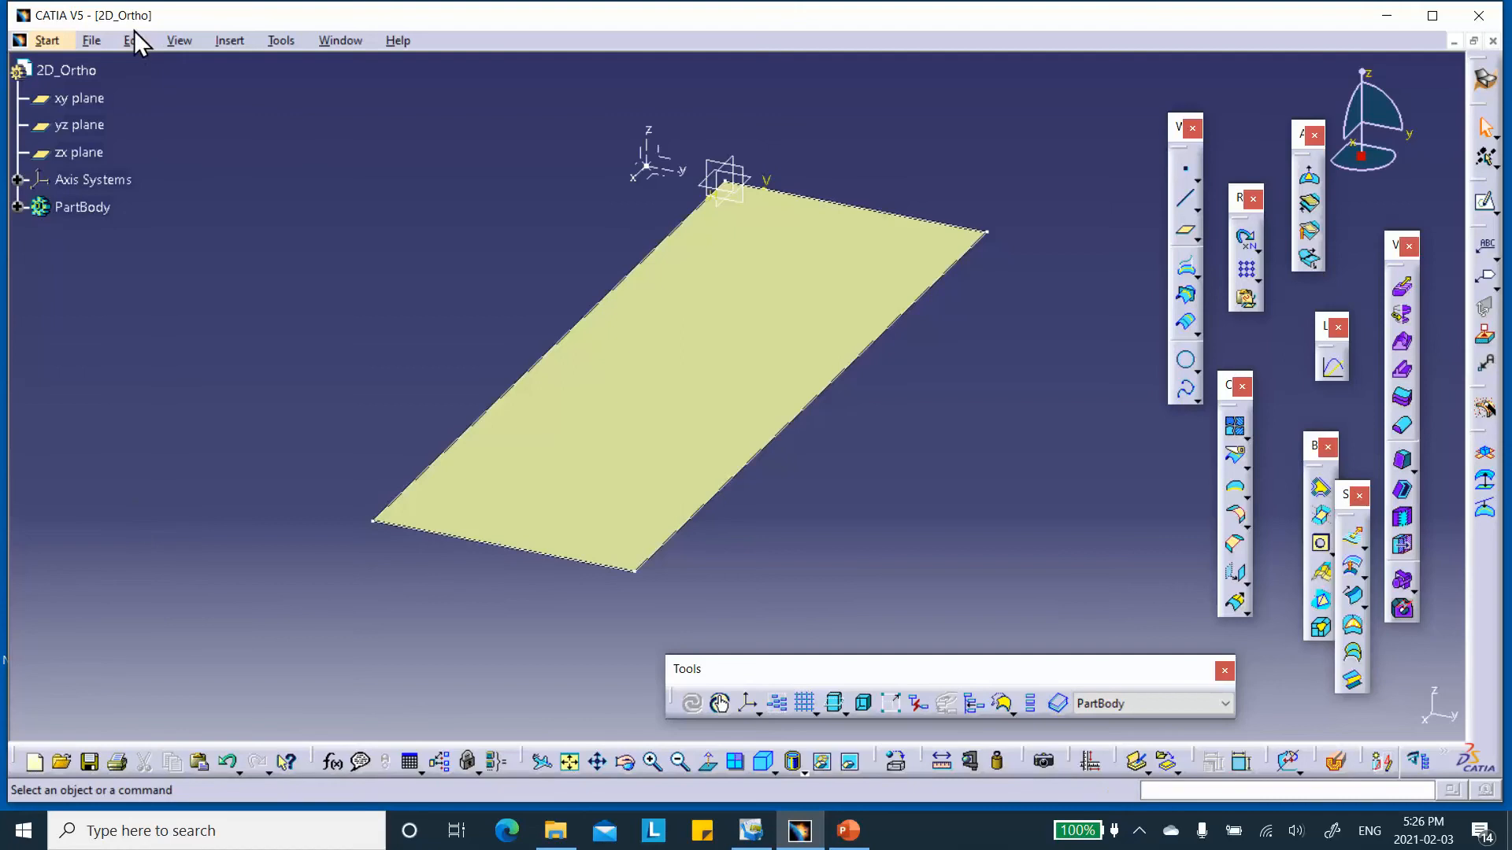
click(93, 41)
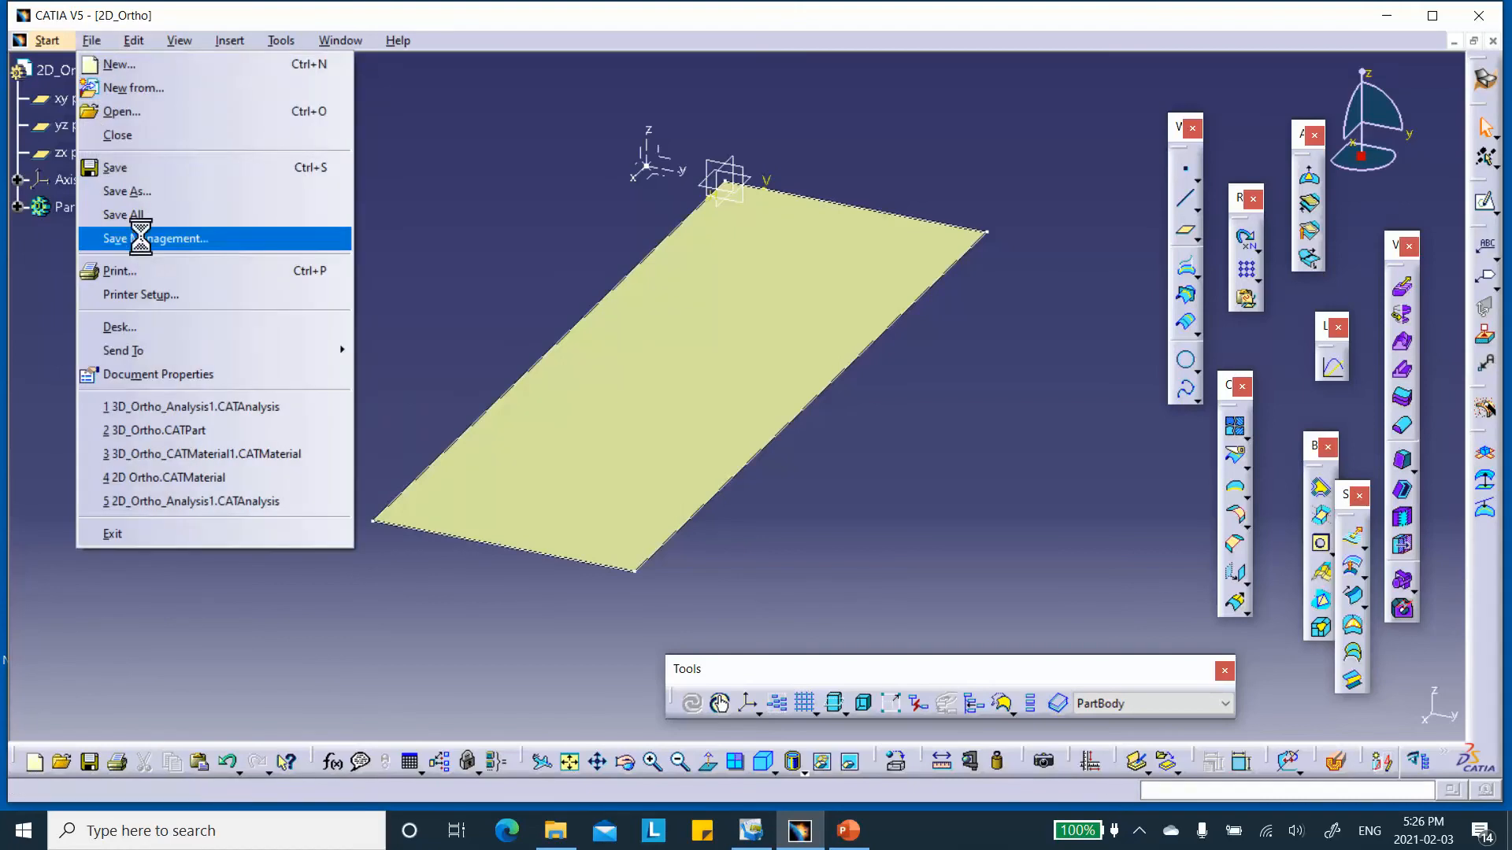
click(144, 238)
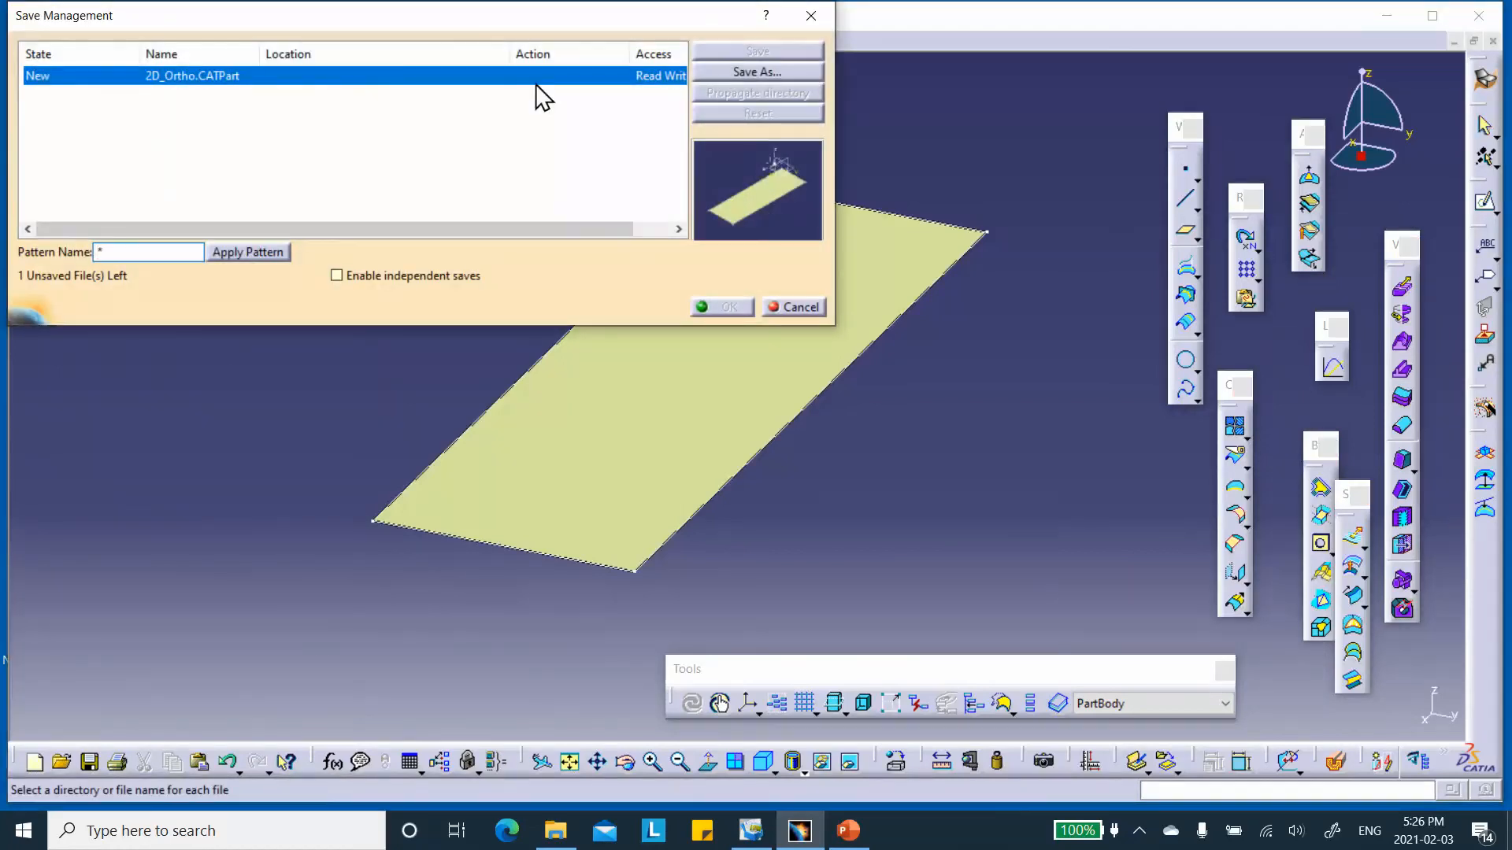
click(756, 72)
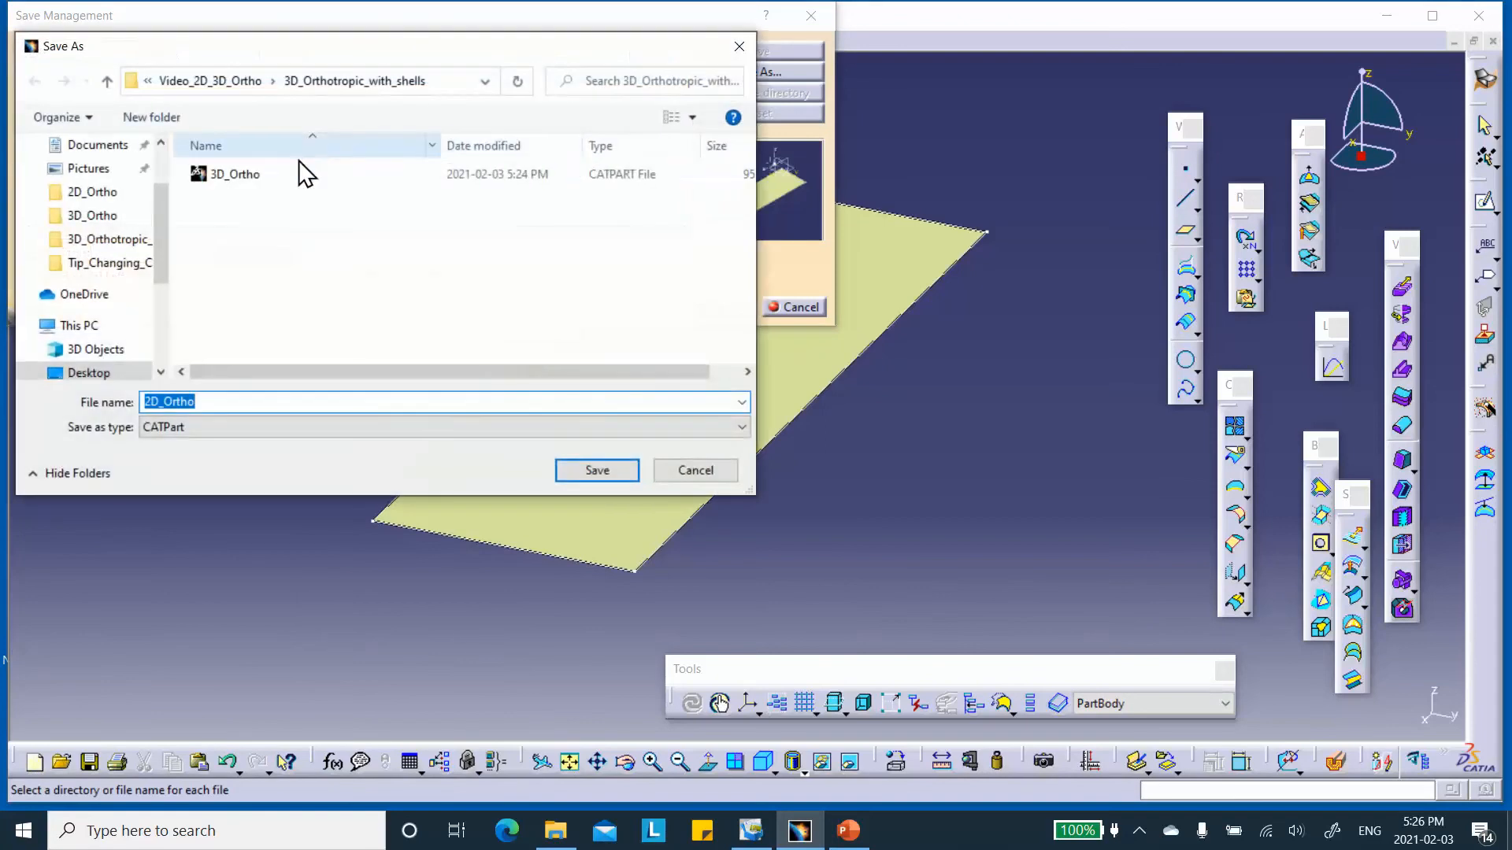
click(107, 82)
double_click(277, 175)
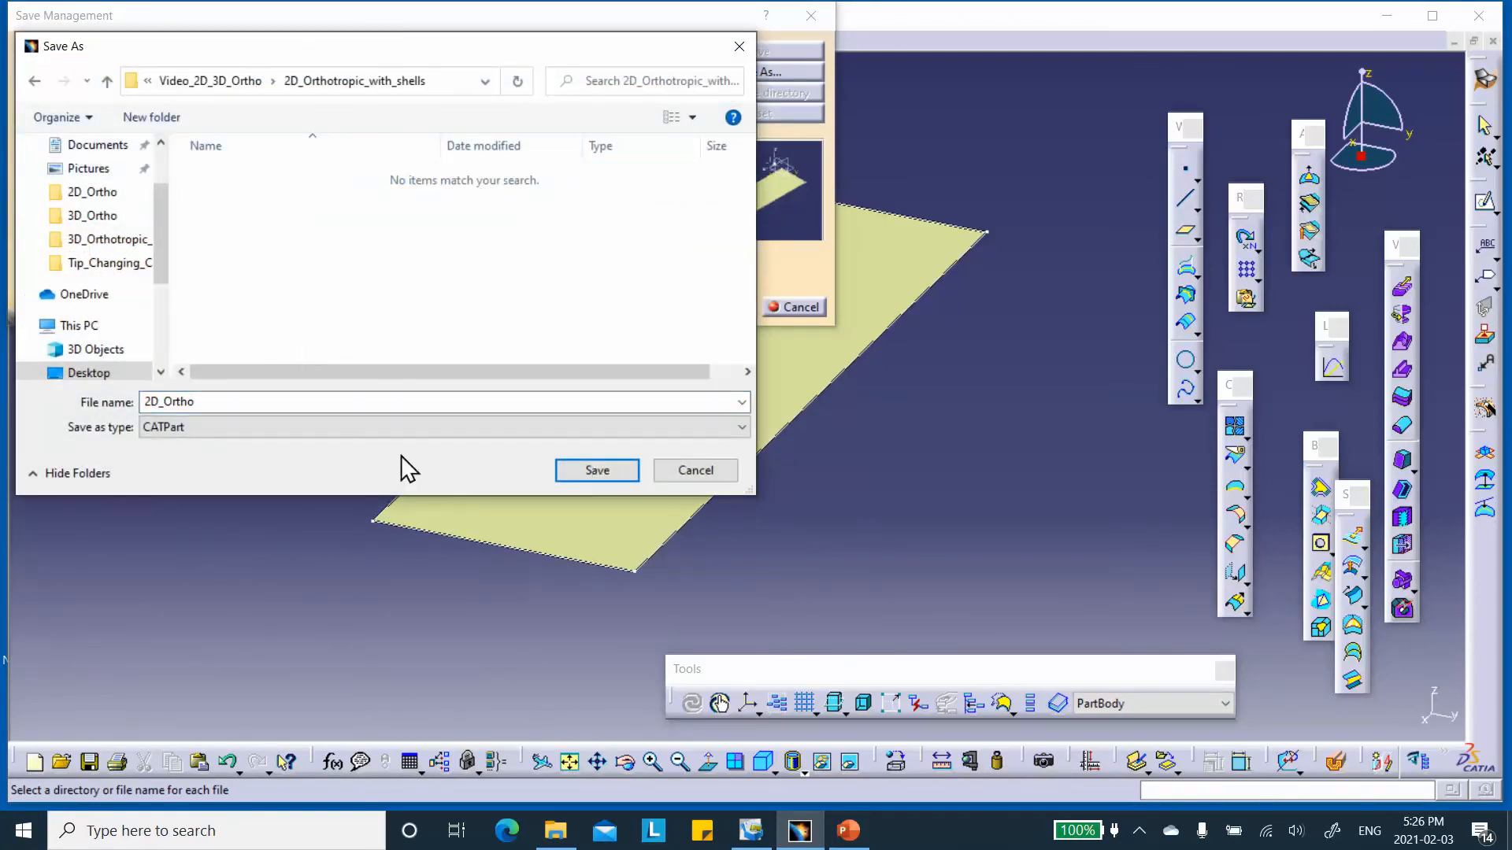
click(598, 473)
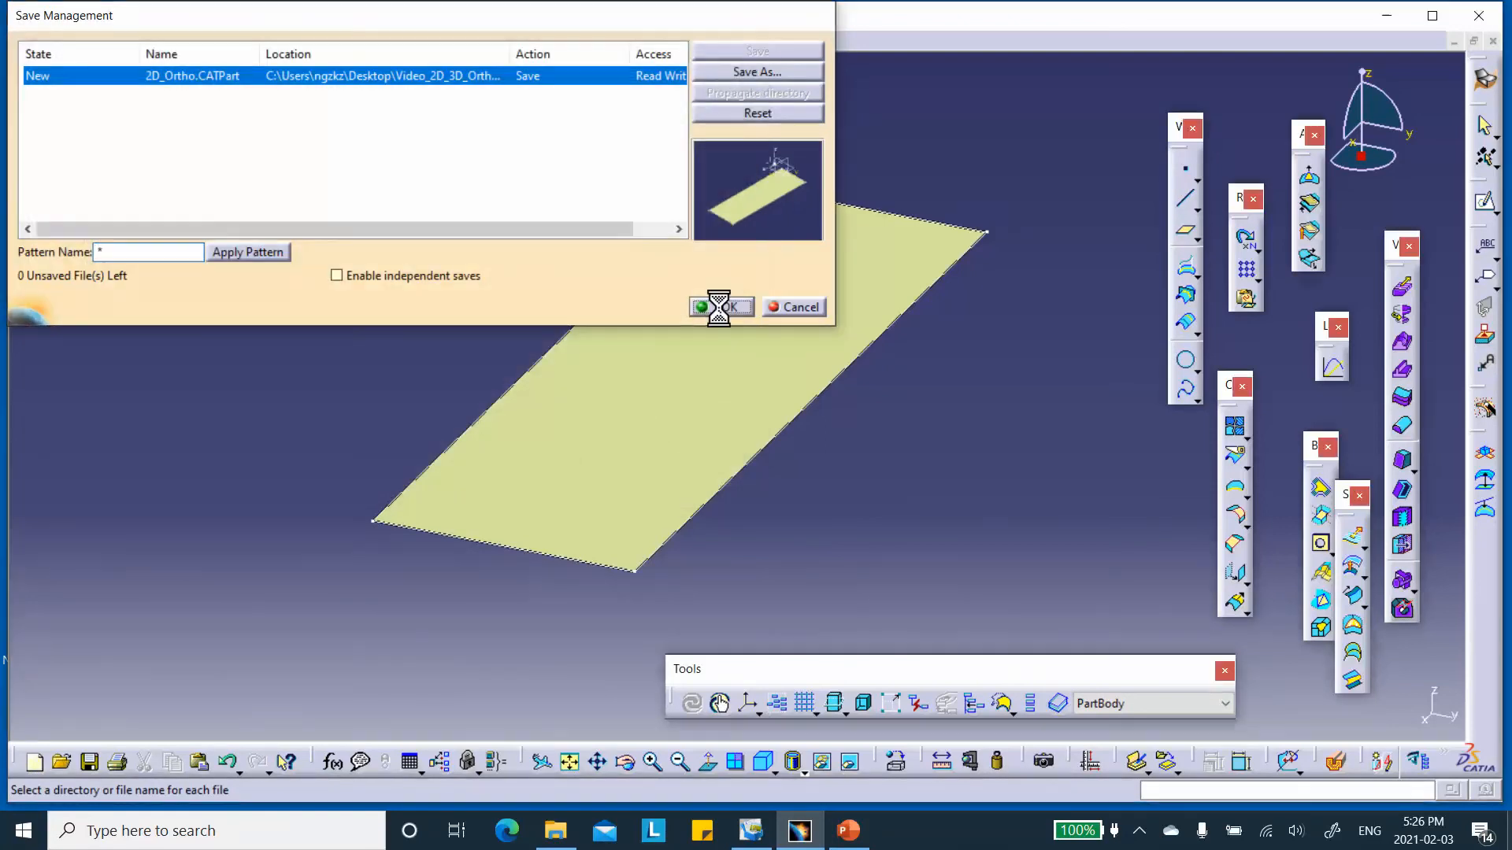
click(715, 307)
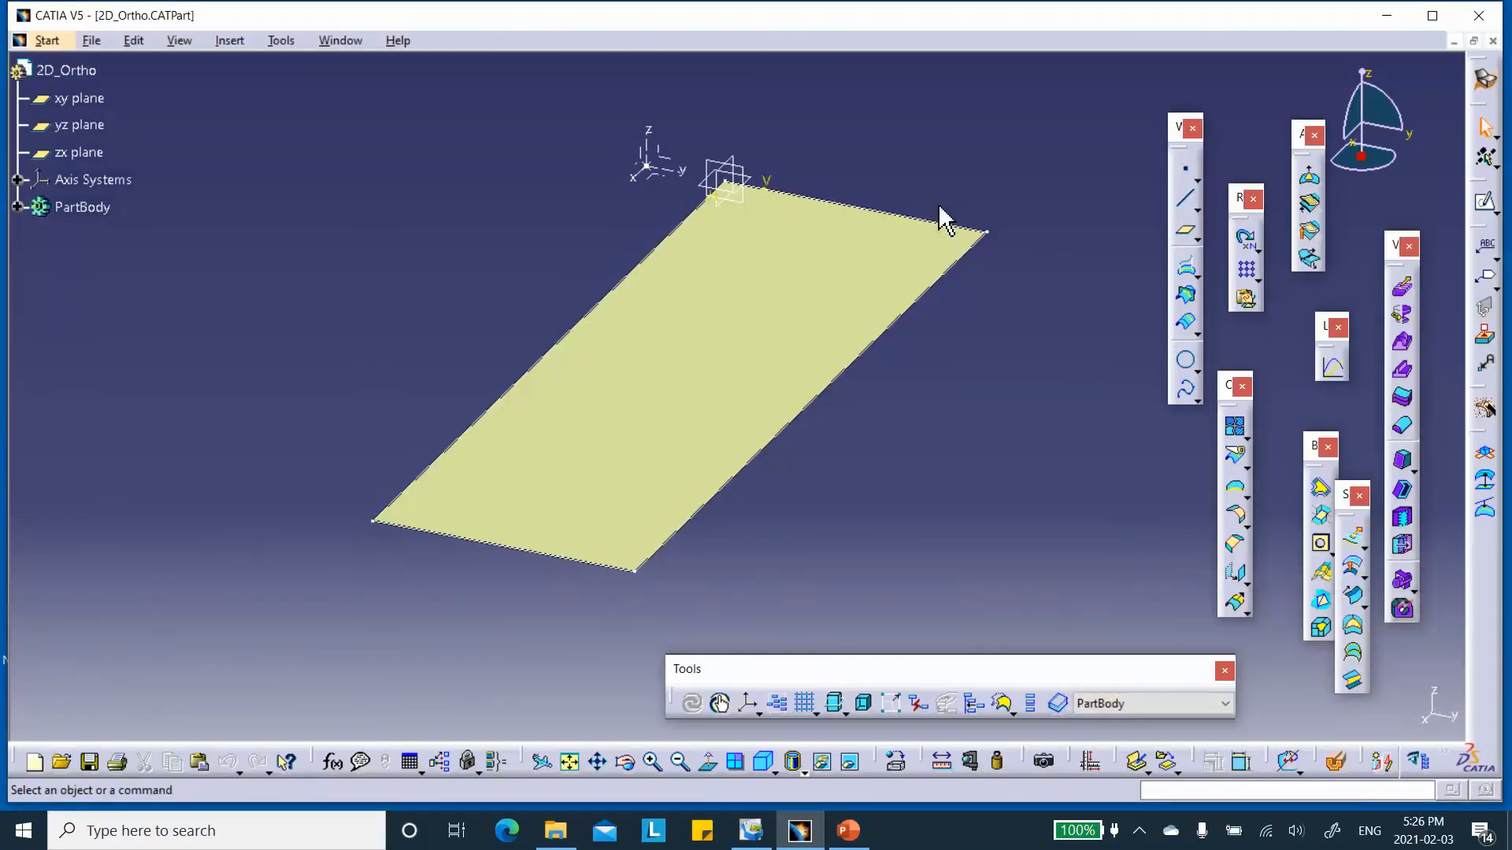
click(1492, 40)
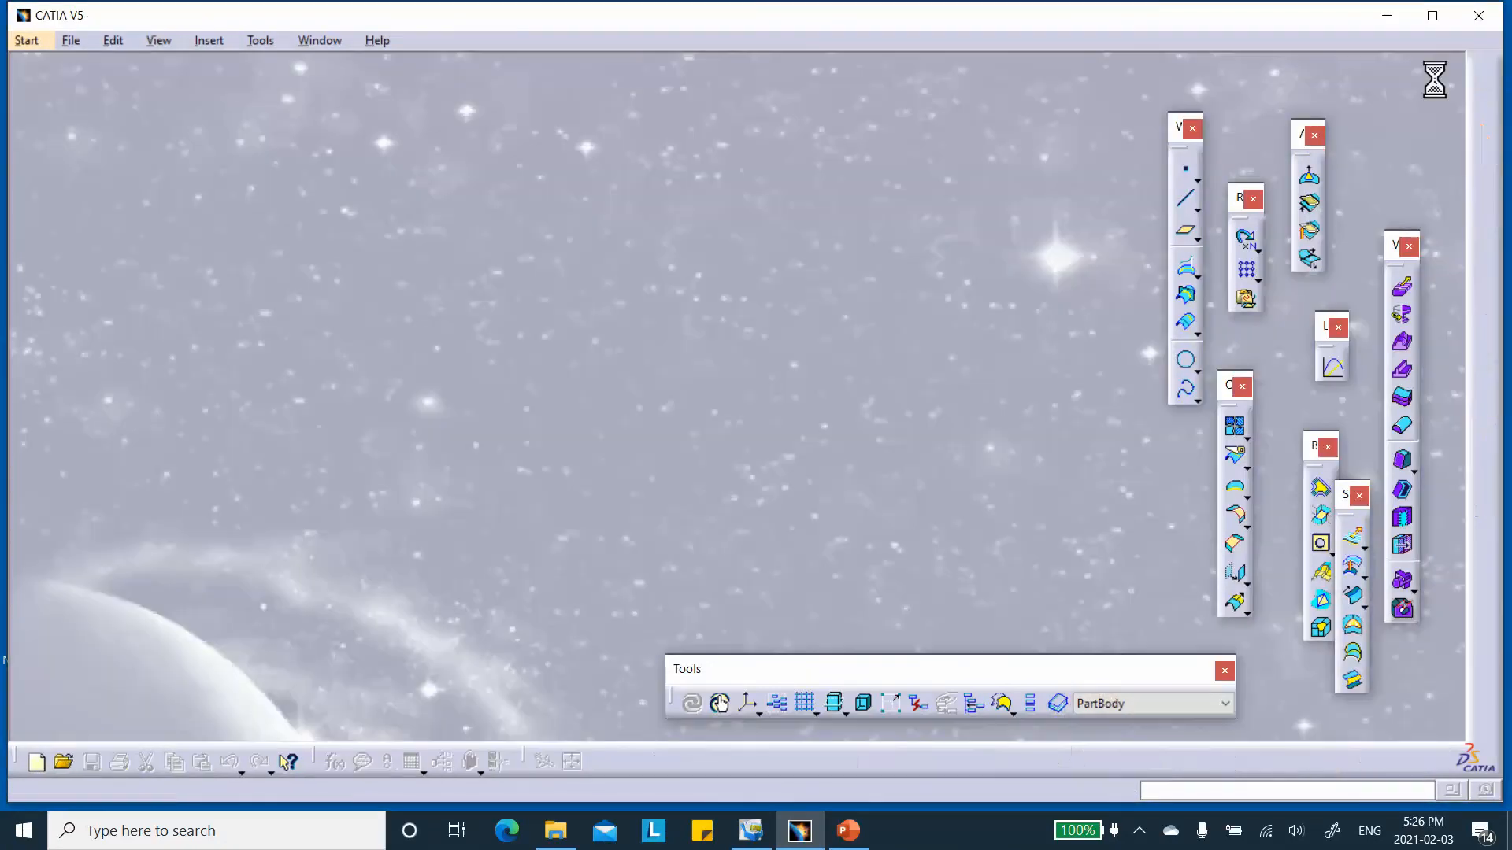
Create a new material library in the Material Library workbench.
click(37, 41)
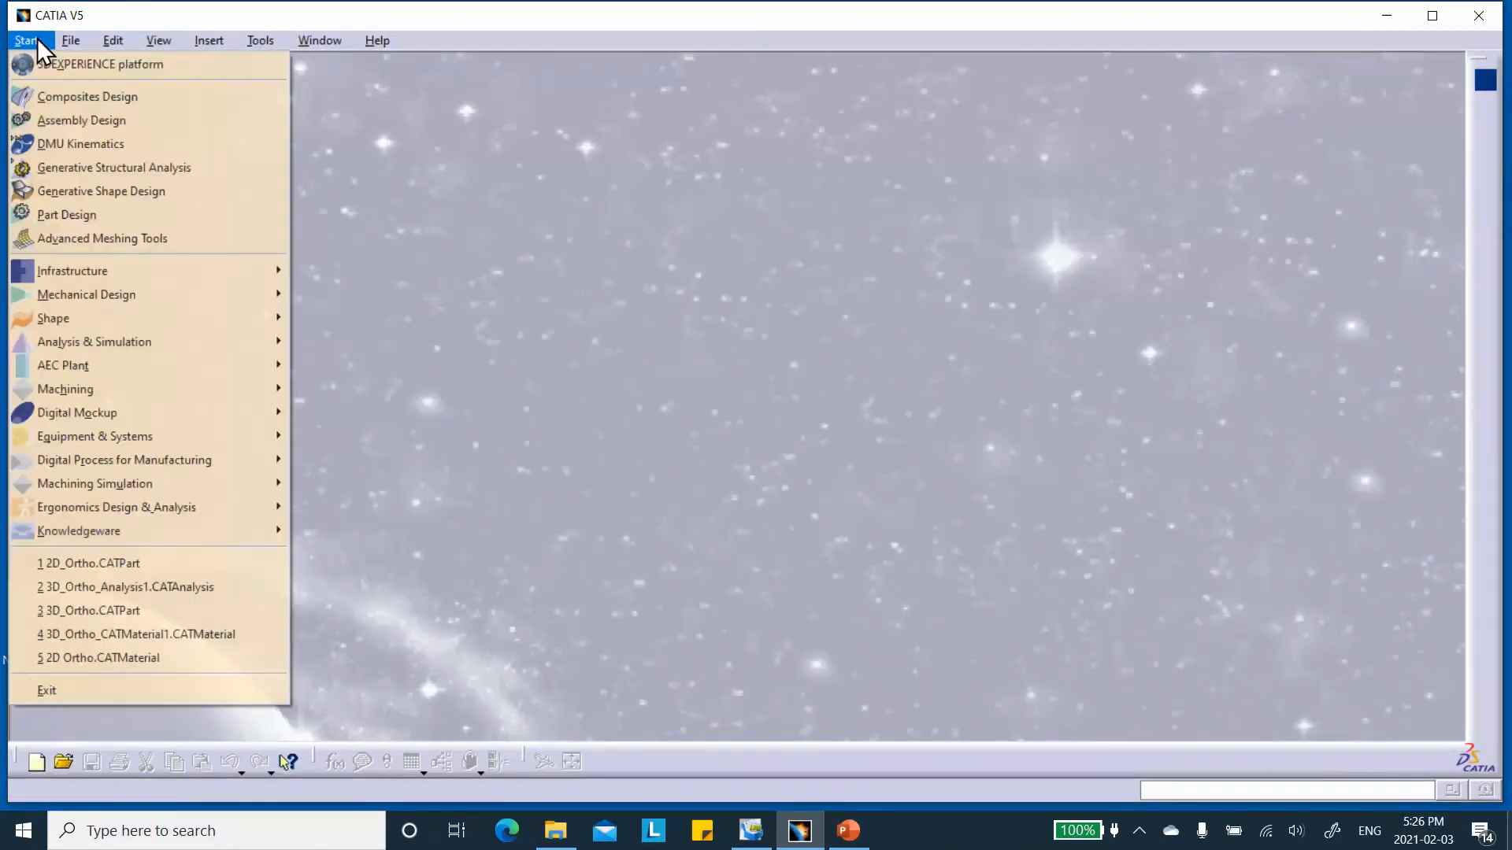
mouse_move(91, 293)
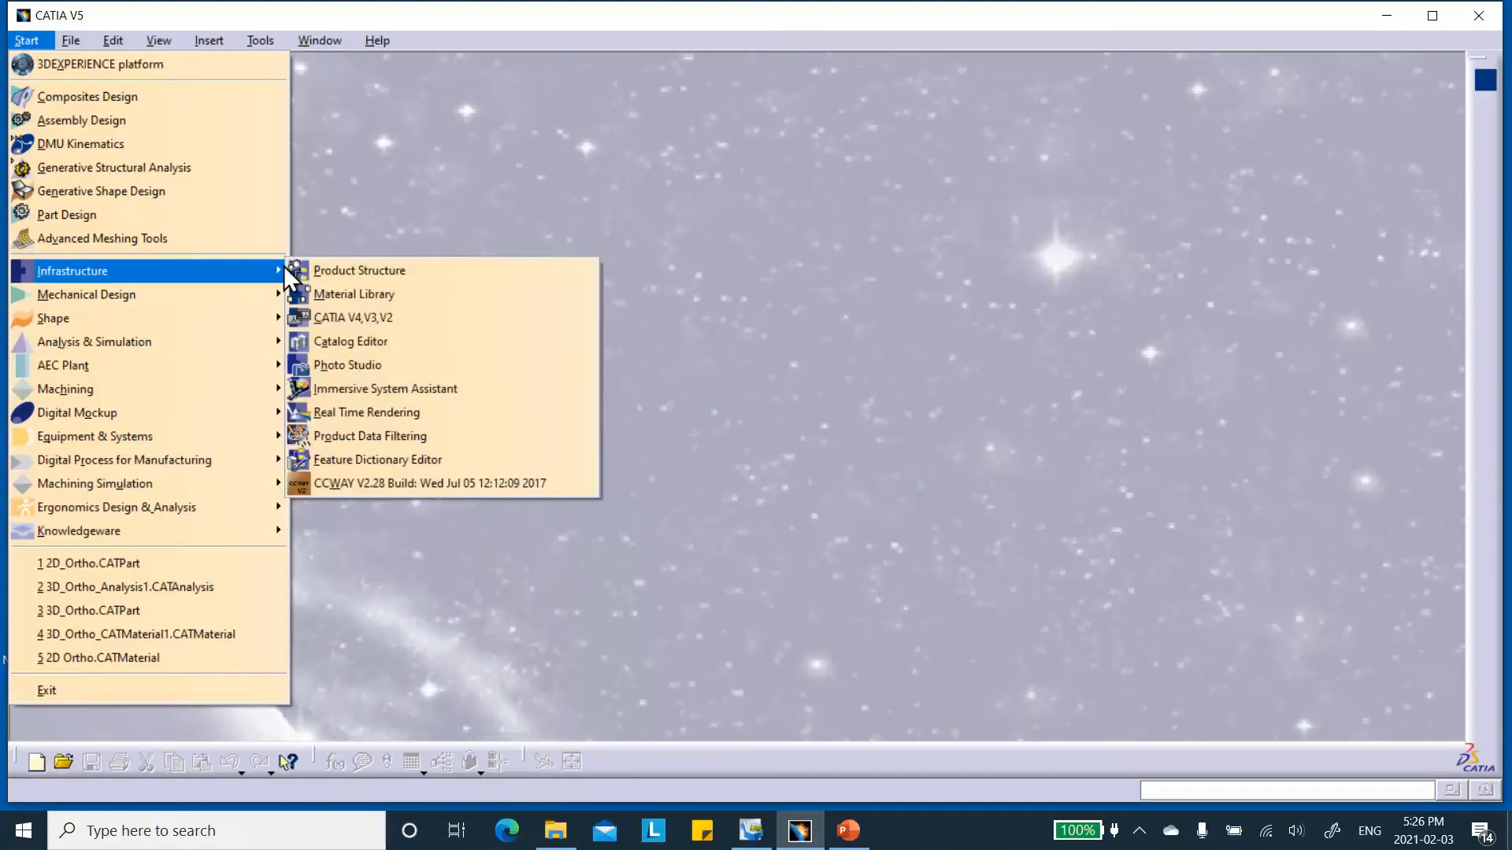
click(324, 294)
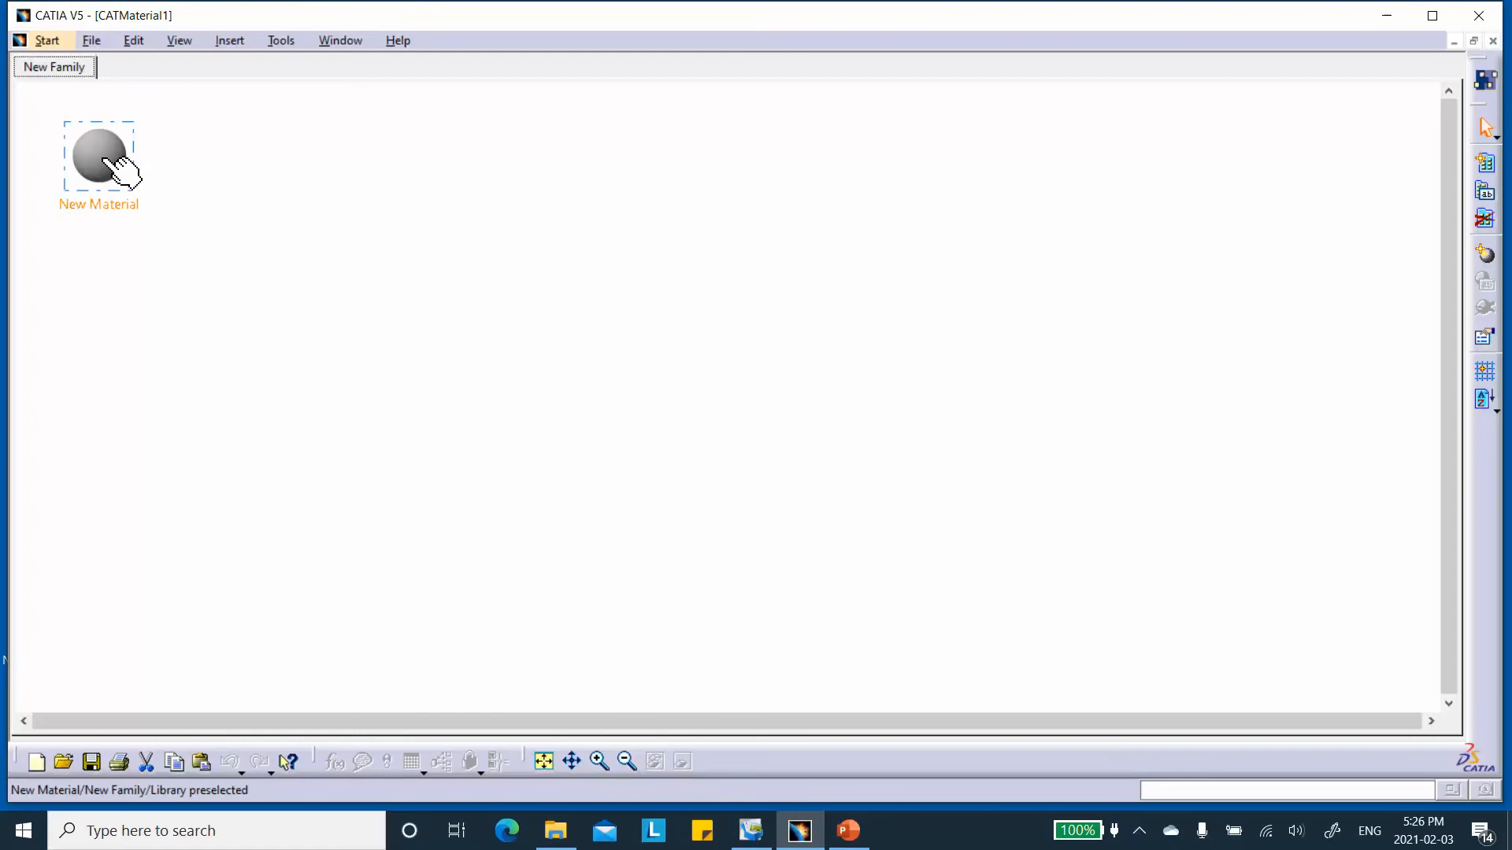
Rename the default material in the New Family as 2D_Orthotropic_New Material and apply the change.
double_click(116, 167)
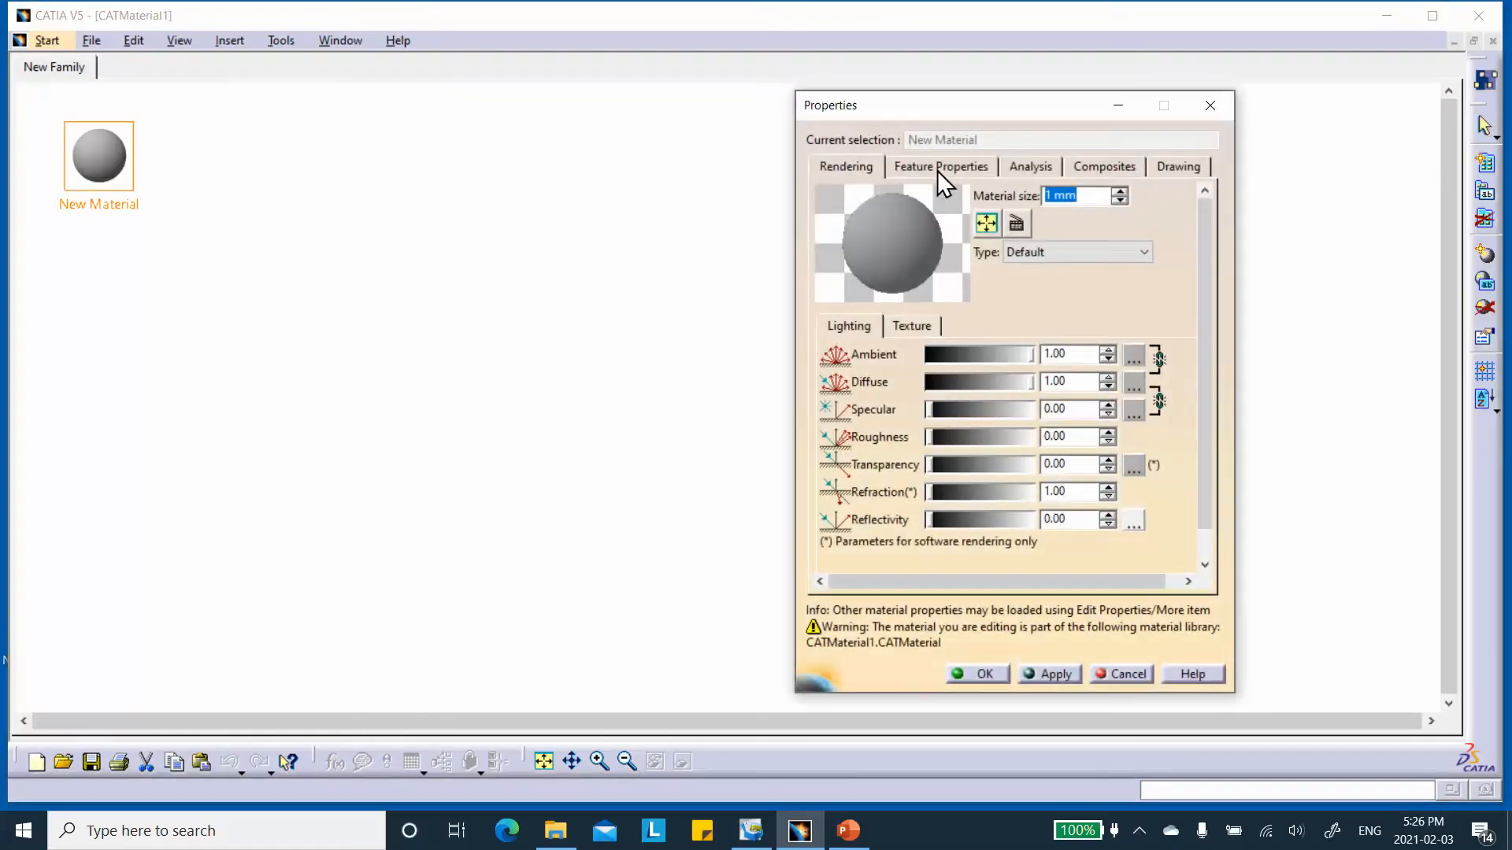
click(938, 168)
click(917, 195)
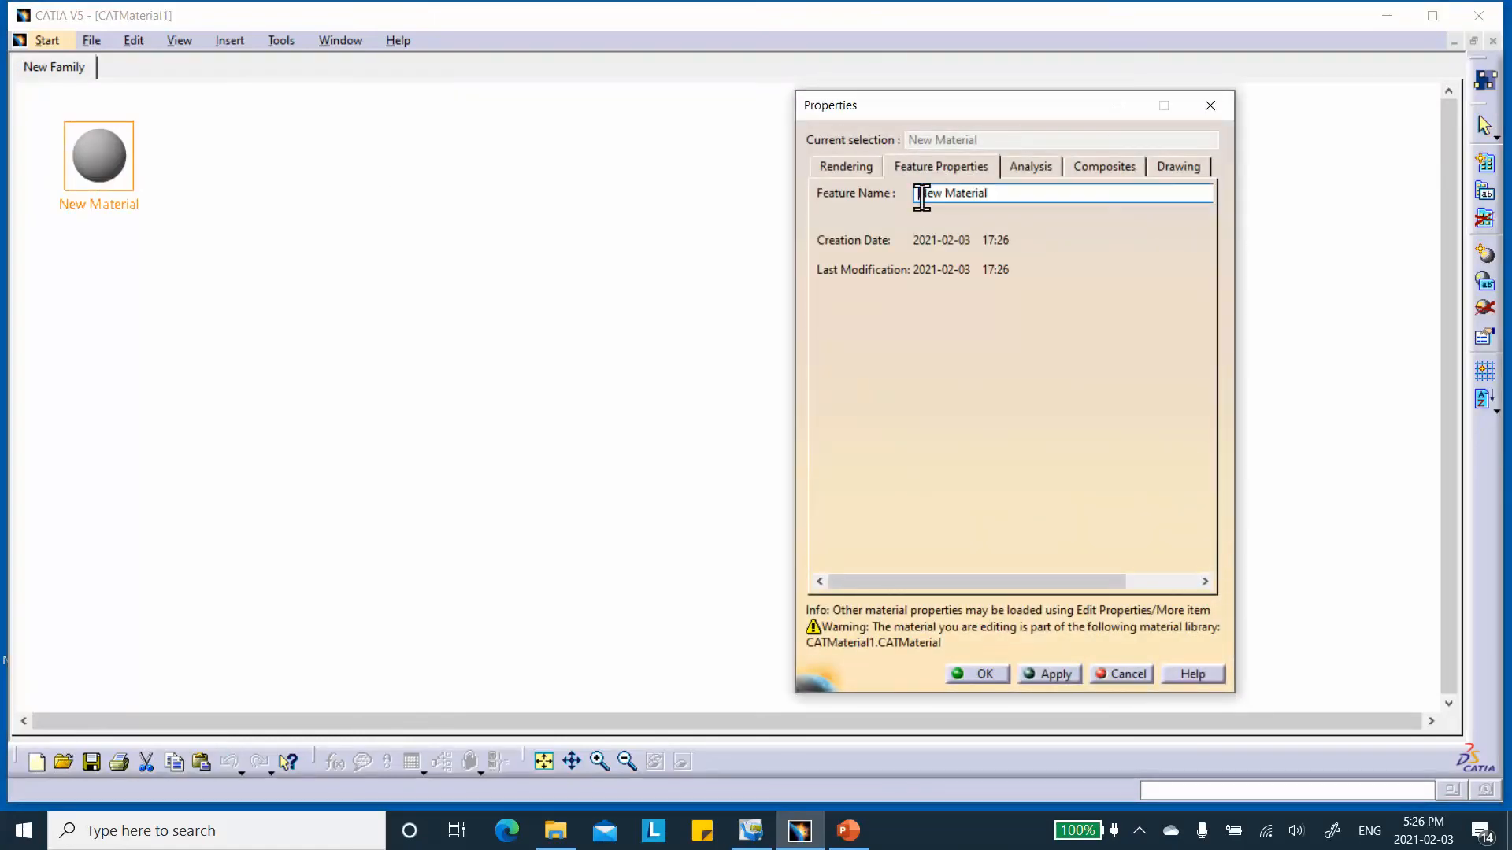
text(2D_Orthotropic_)
click(1026, 669)
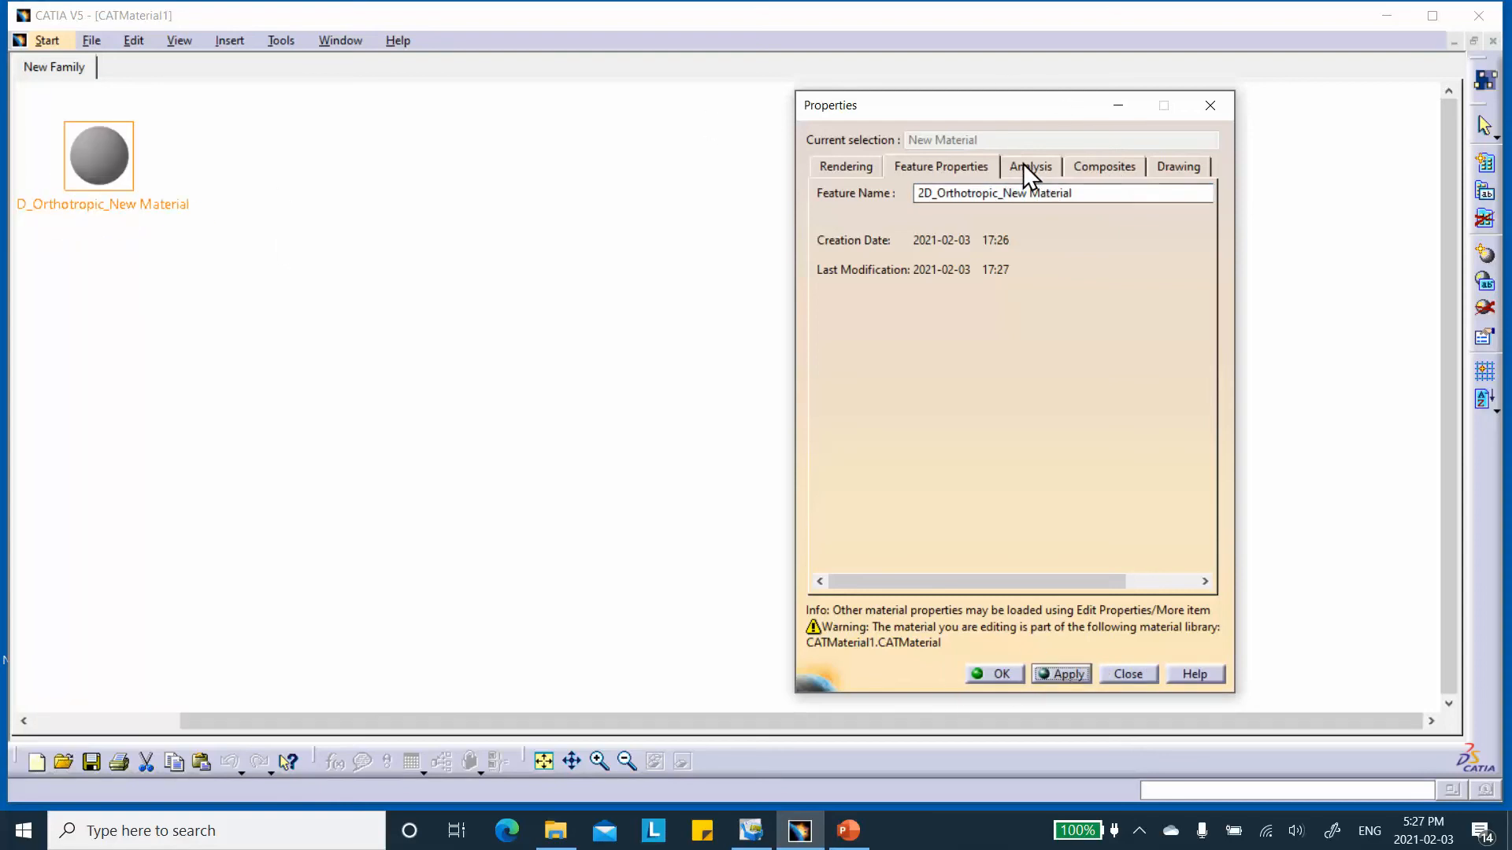
Set the material's composite type to Uni directional and its analysis material model to Orthotropic Material 2D.
click(1127, 167)
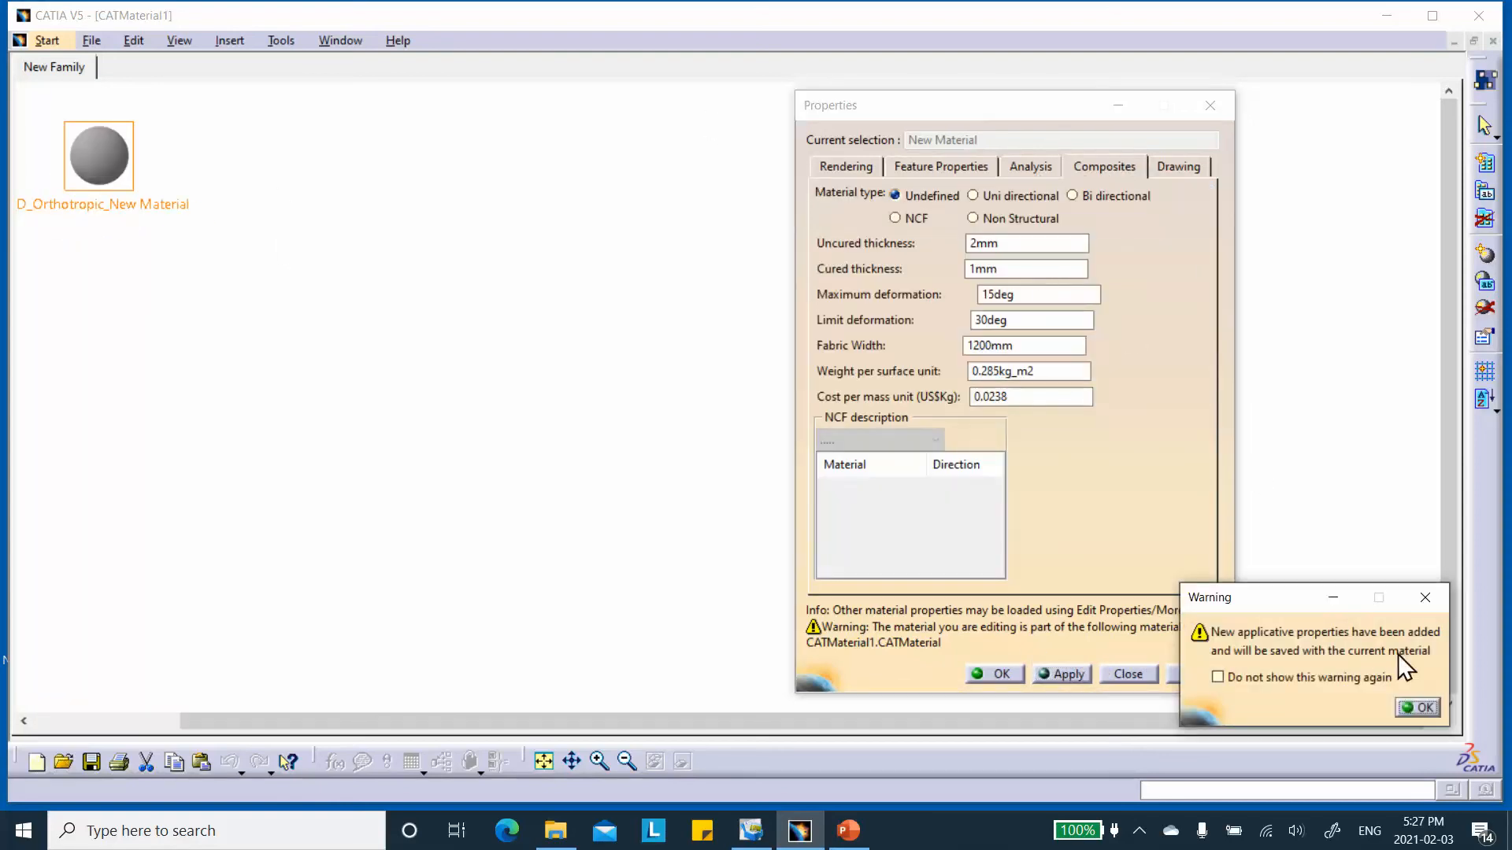
click(1426, 706)
click(976, 200)
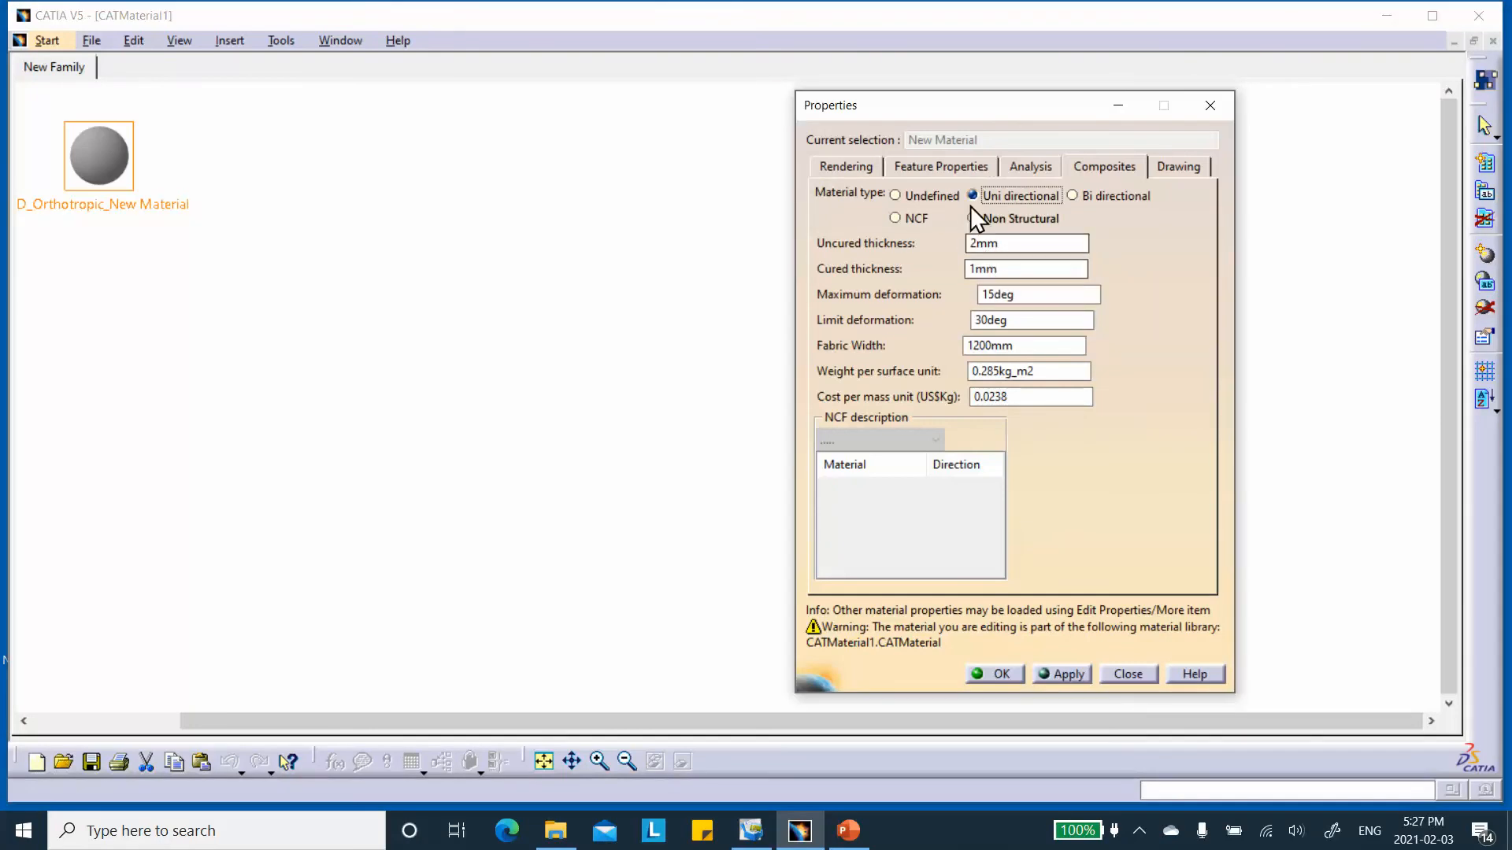
click(1026, 165)
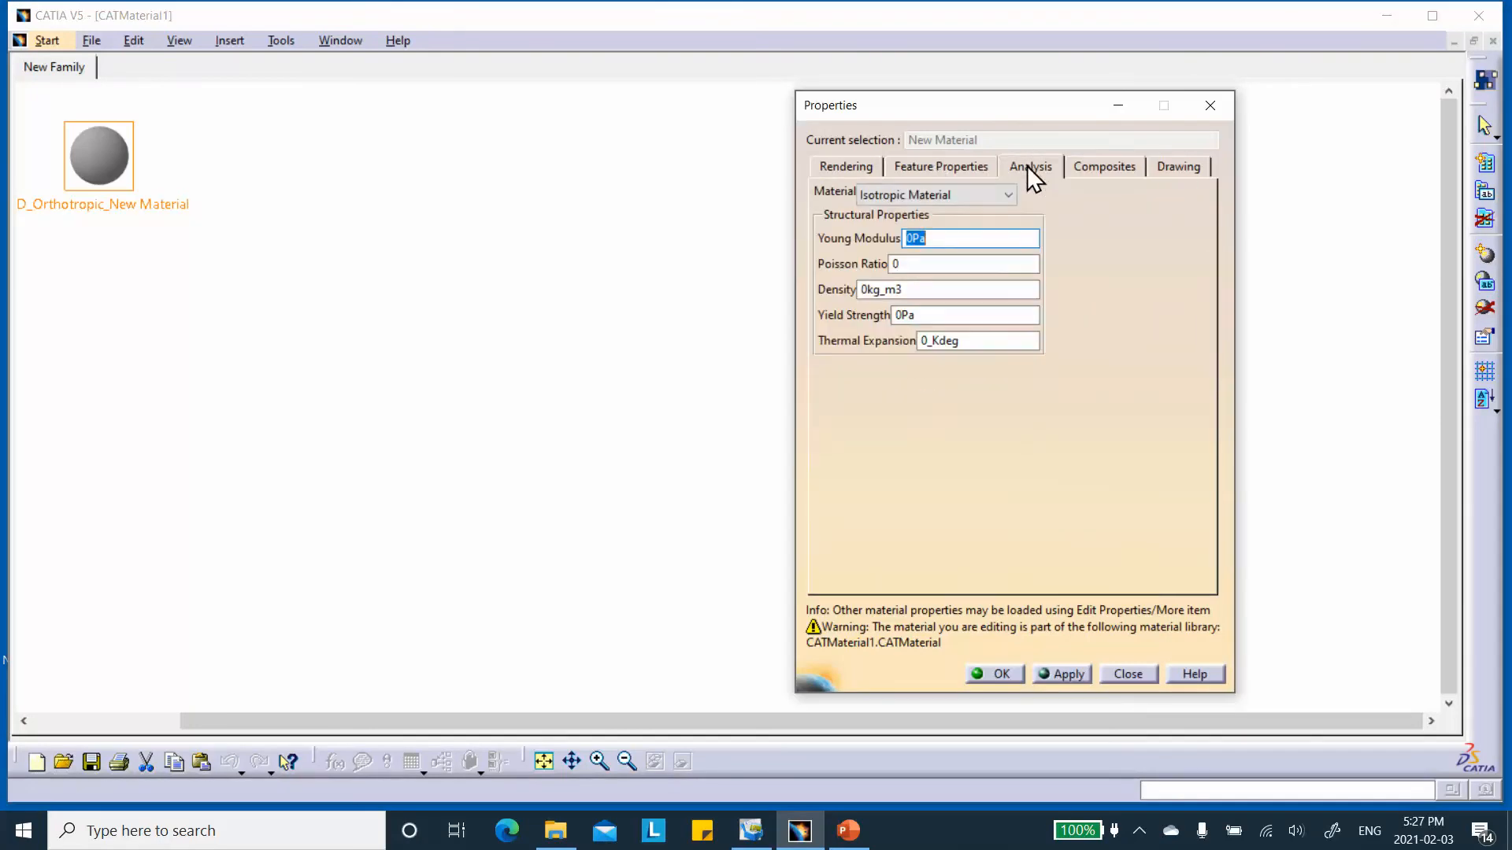
click(995, 195)
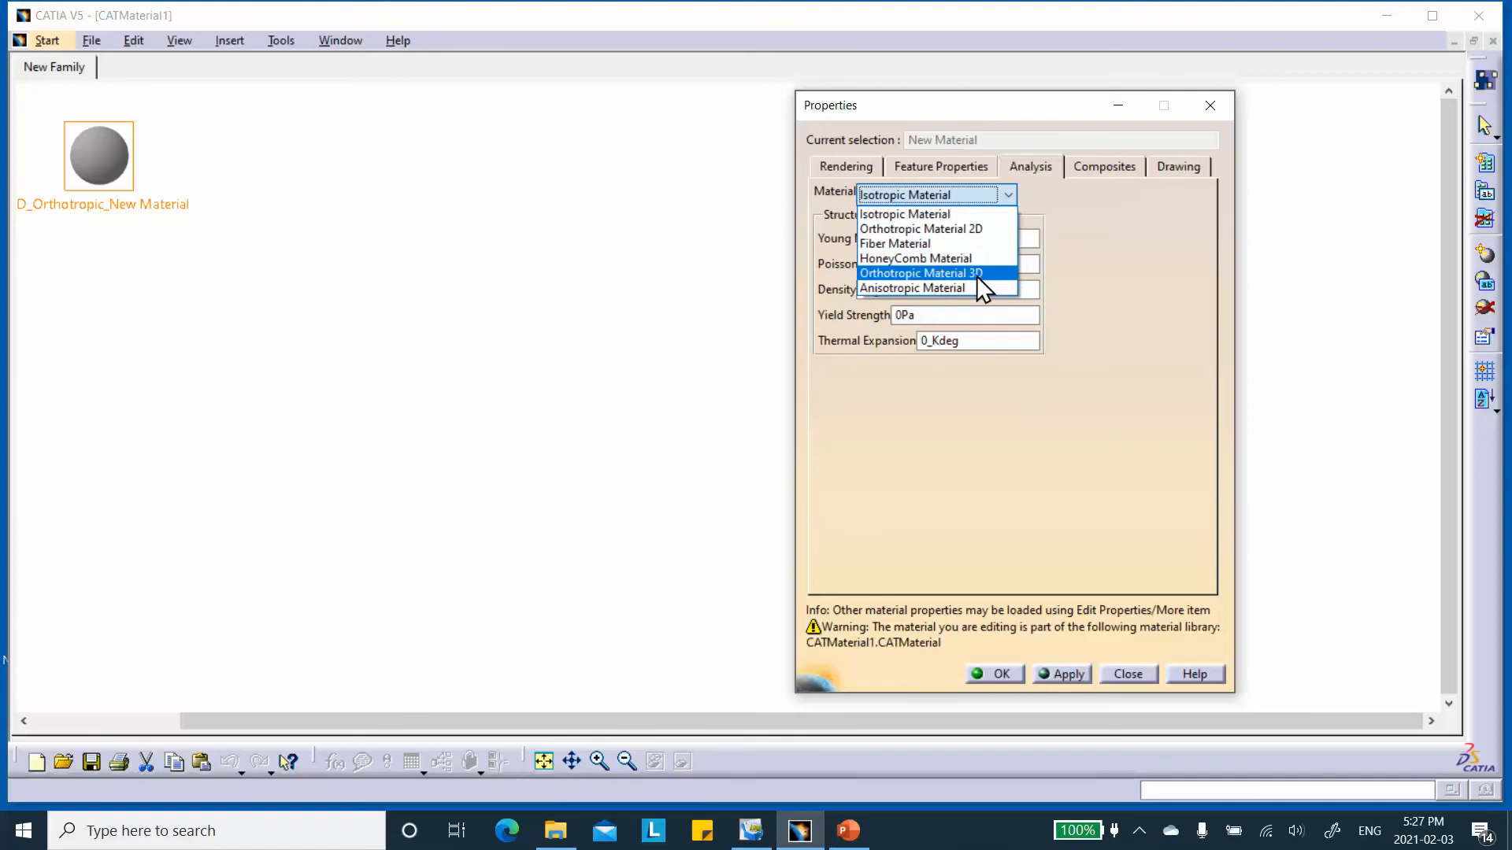
click(965, 230)
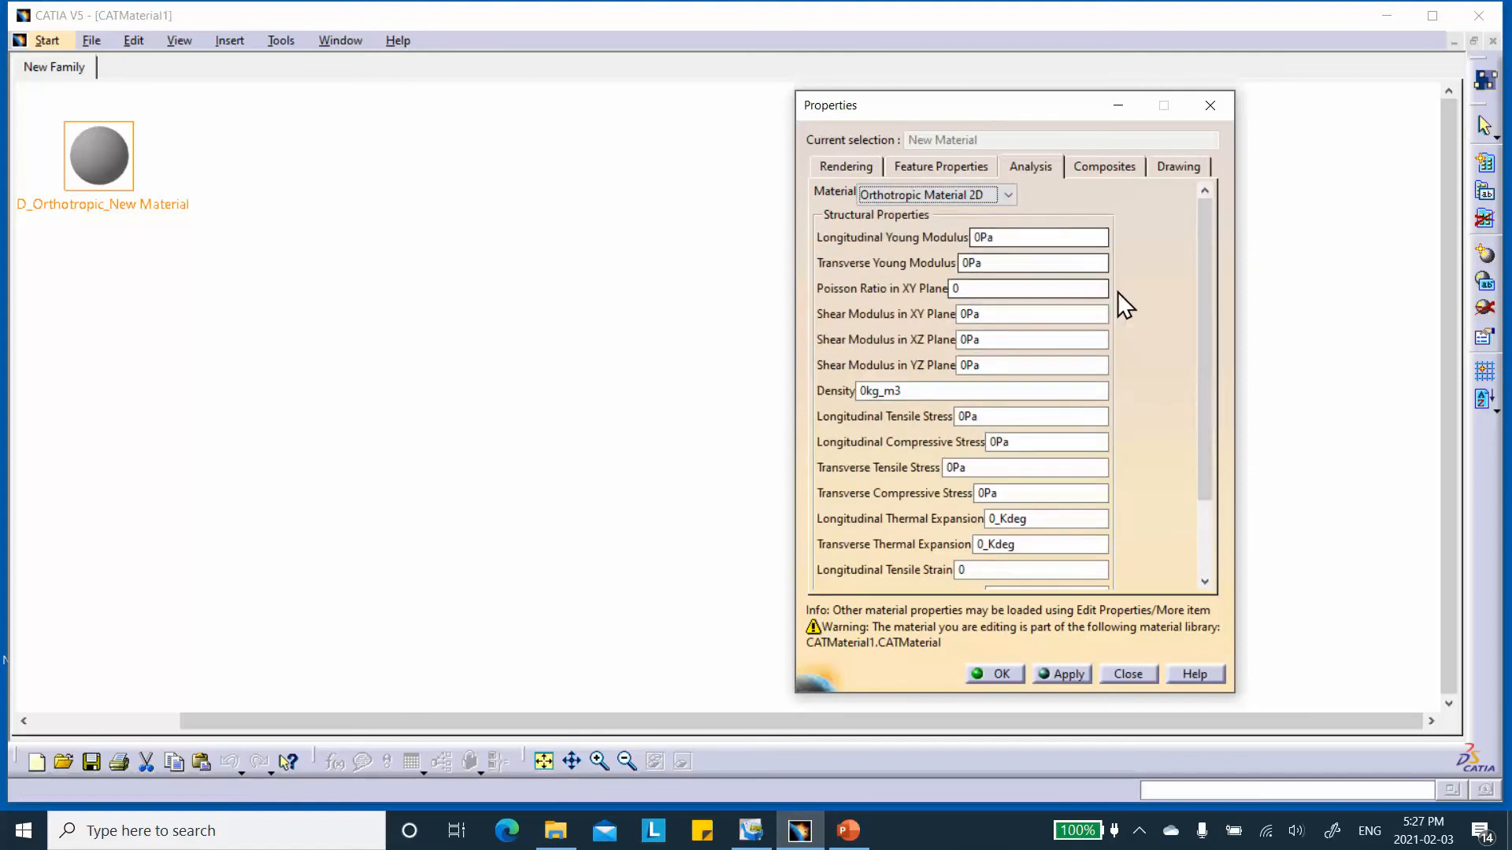
click(990, 263)
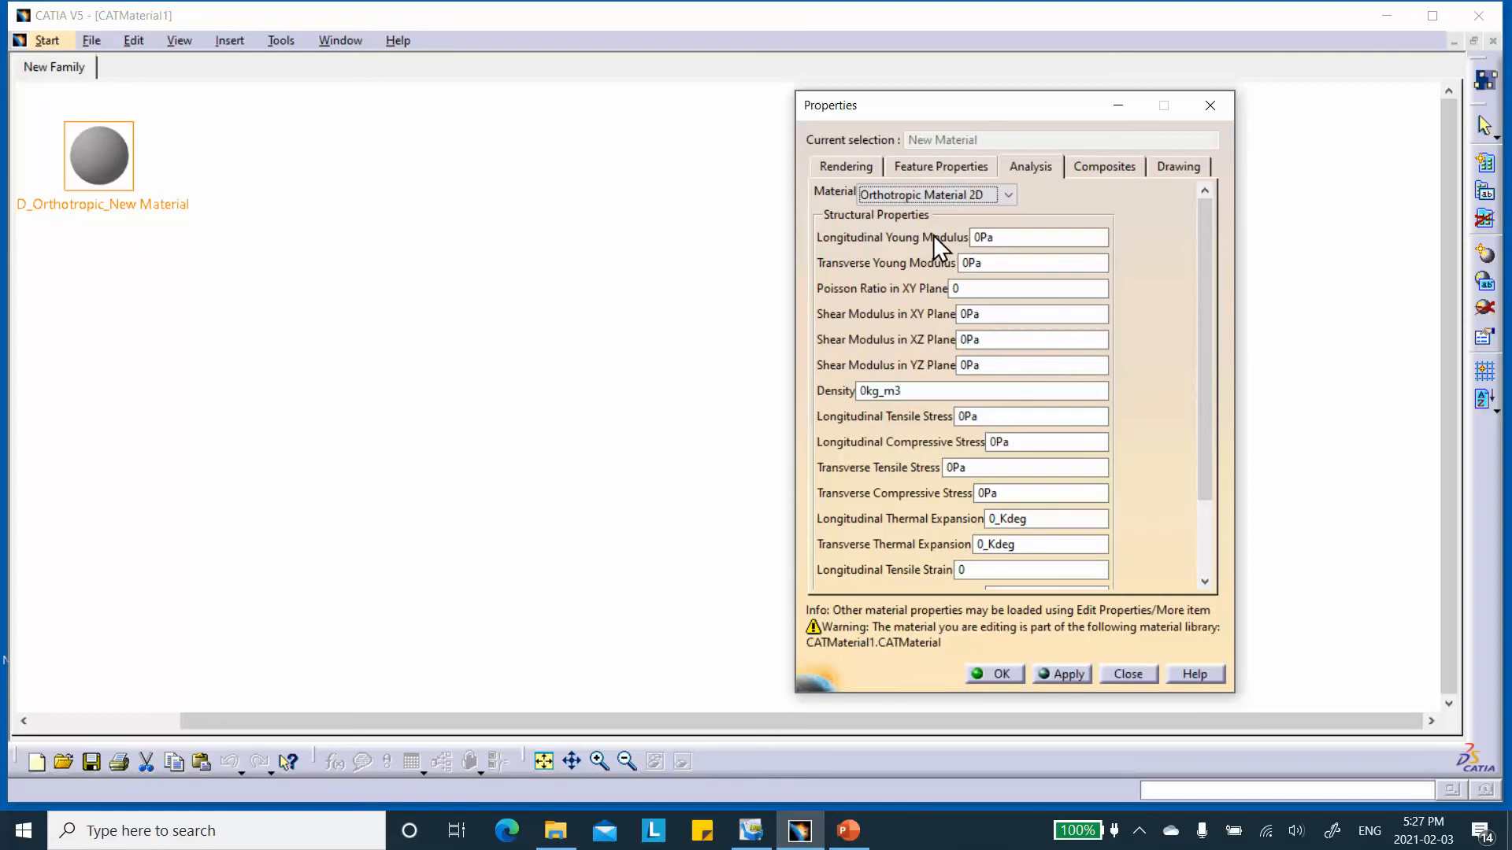
Set the material's Longitudinal Young Modulus to 20.1 GPa.
click(1005, 236)
text(20.)
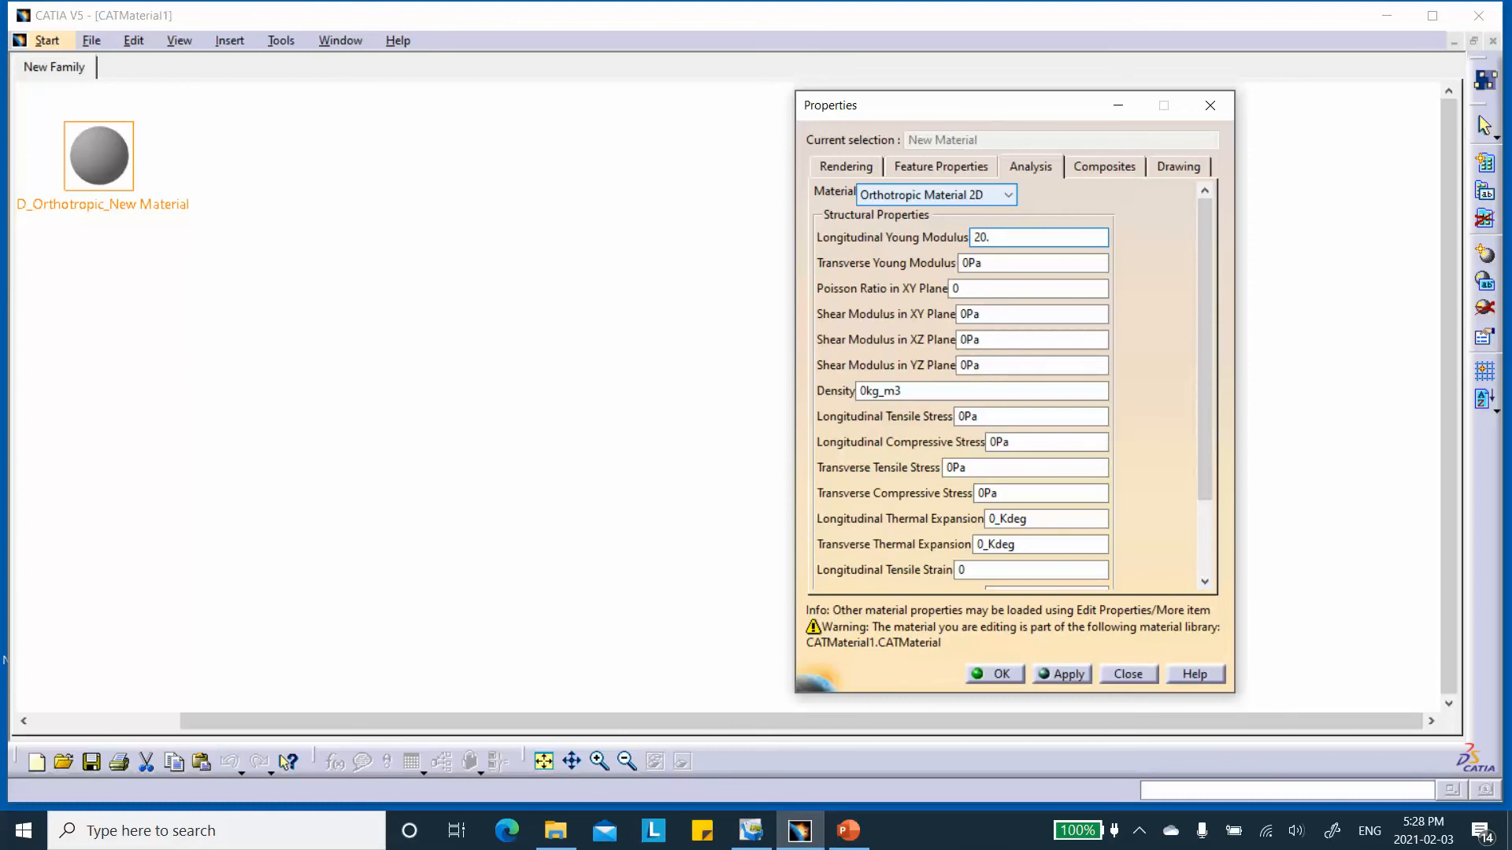
text(1)
text(G)
text(Psa)
key(BackSpace)
key(BackSpace)
Try to set the Transverse Young Modulus to 12,04 GPa, with a comma as the decimal separator.
click(1052, 262)
drag(1027, 263, 842, 265)
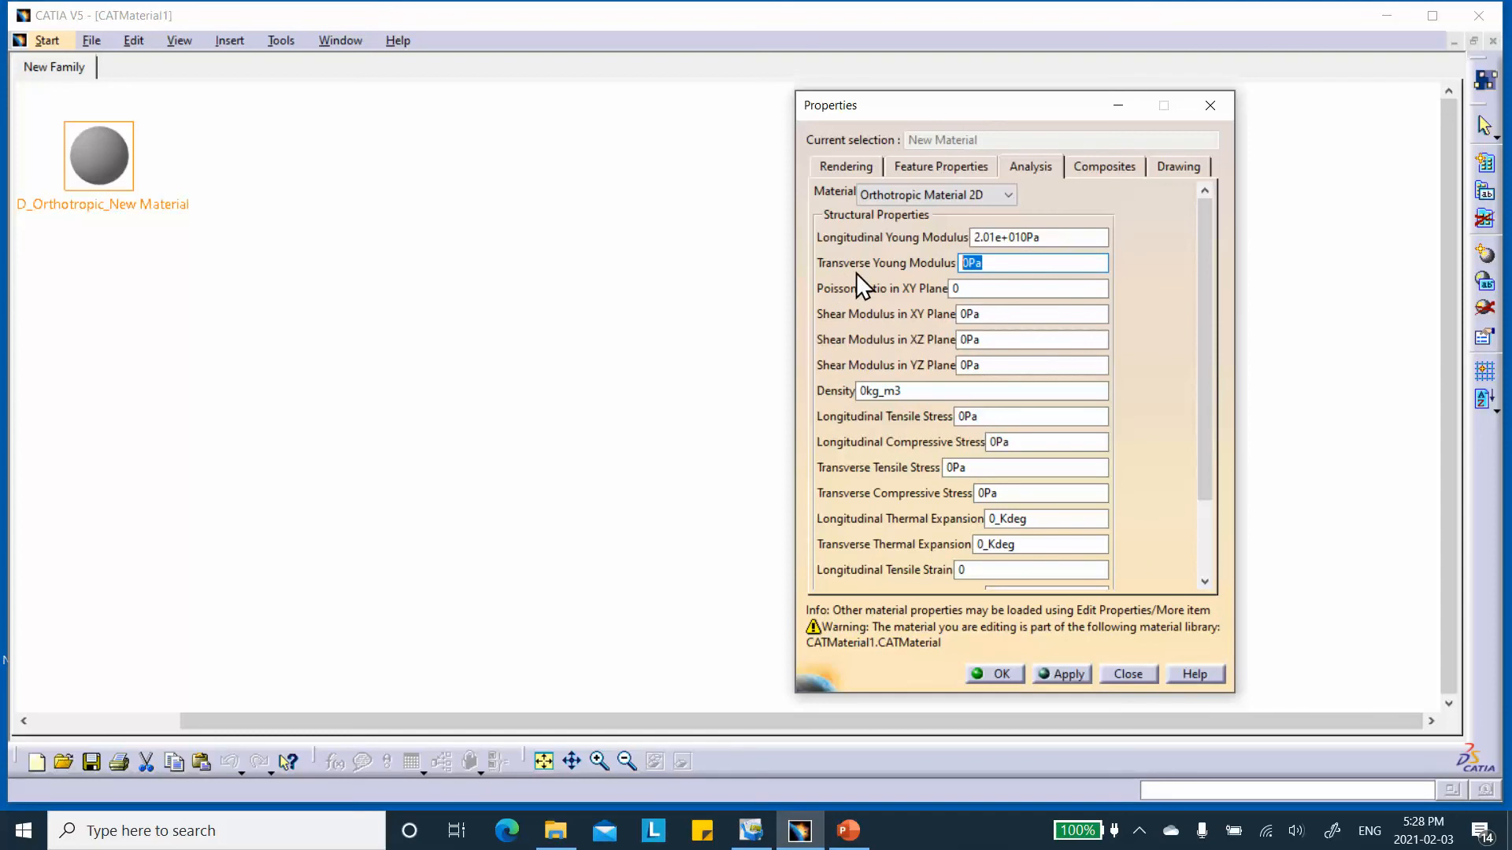
text(12,04GP)
click(1003, 289)
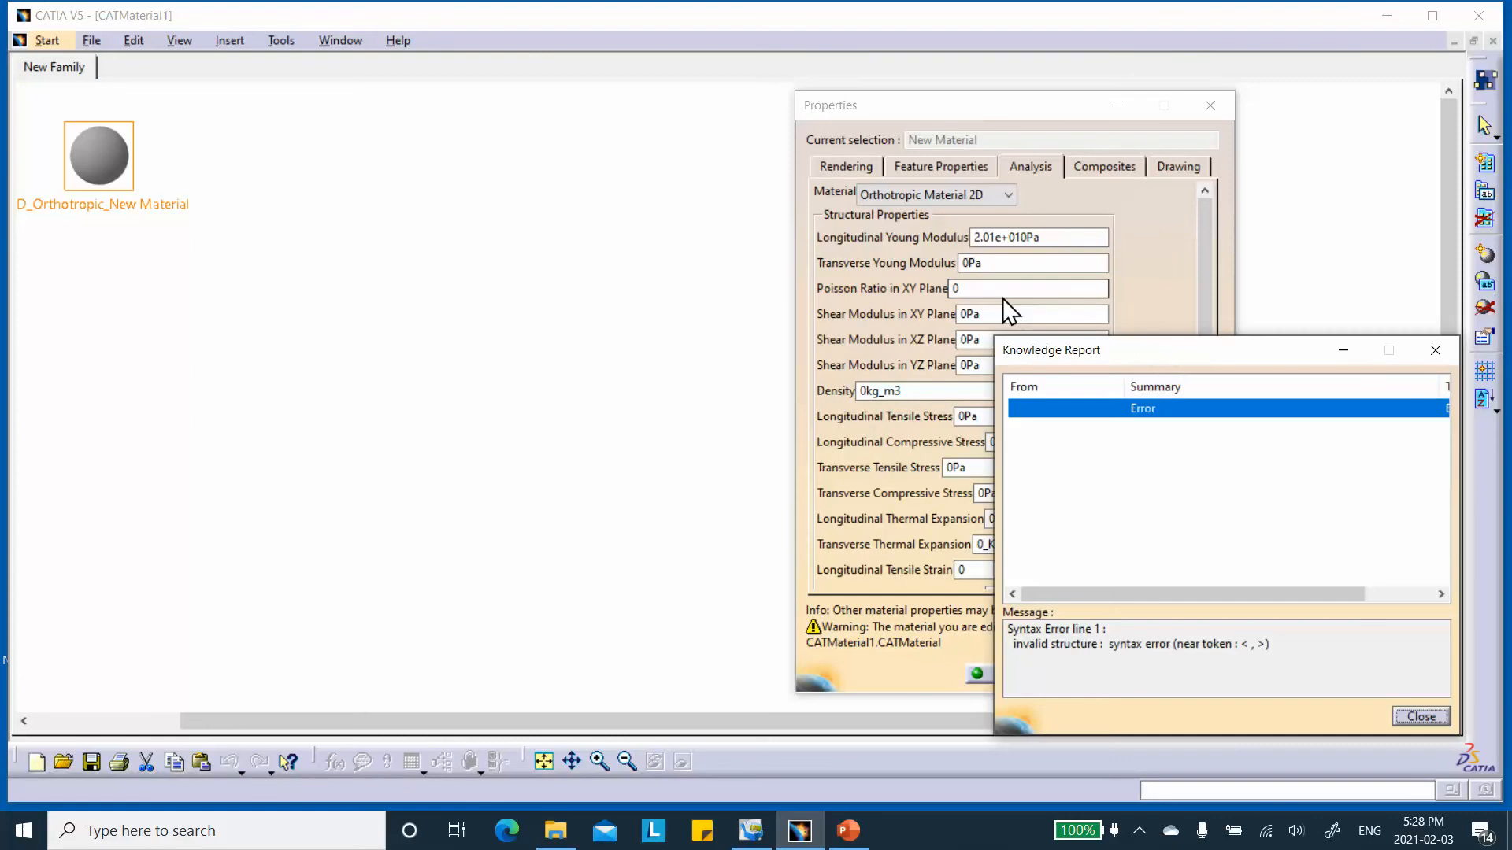
click(1421, 716)
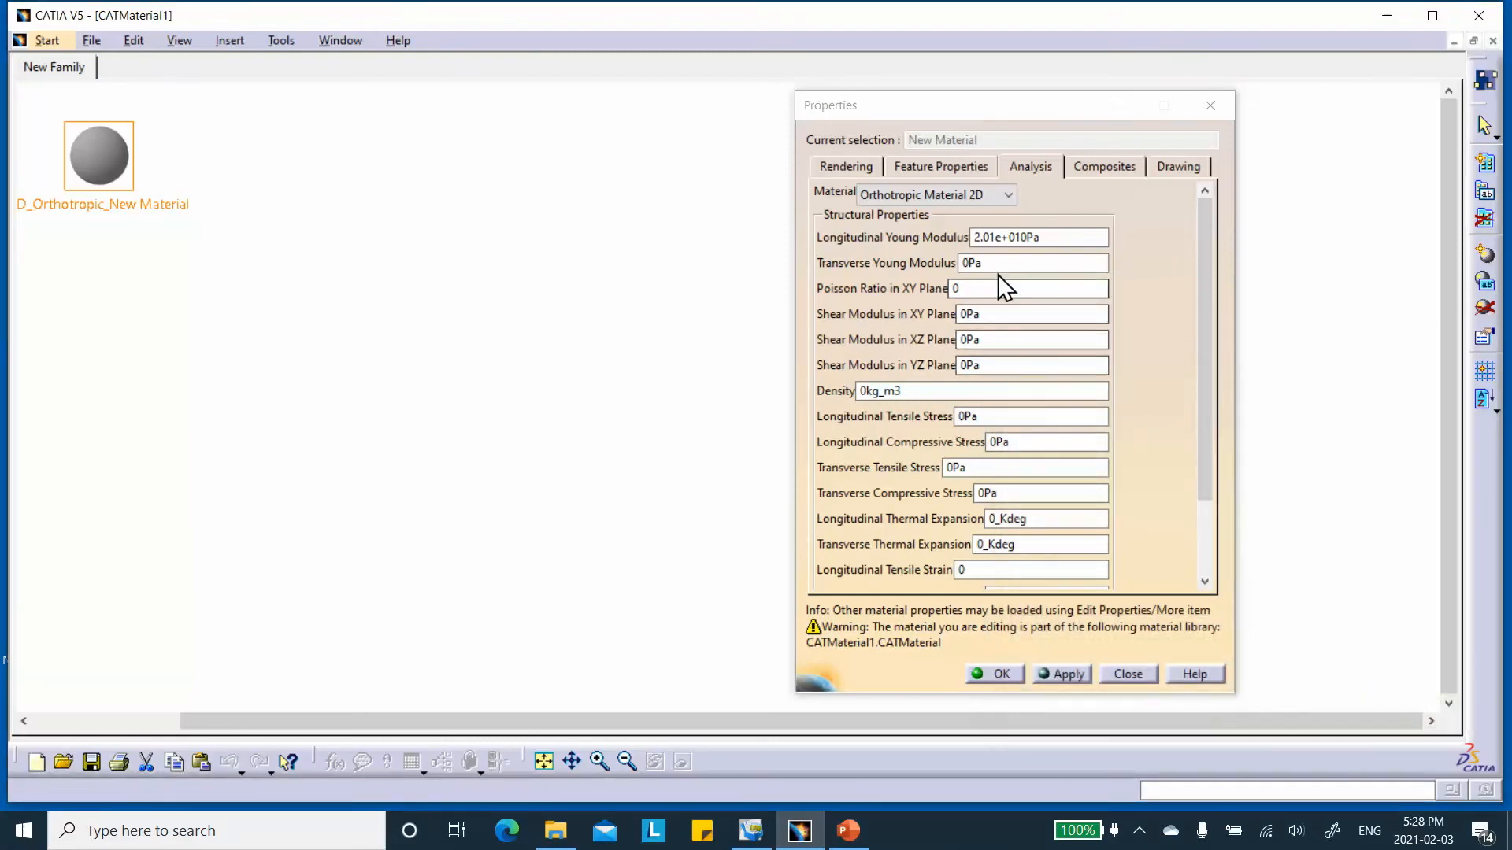
Try to set the Transverse Young Modulus to 12.04GPA.
text(12)
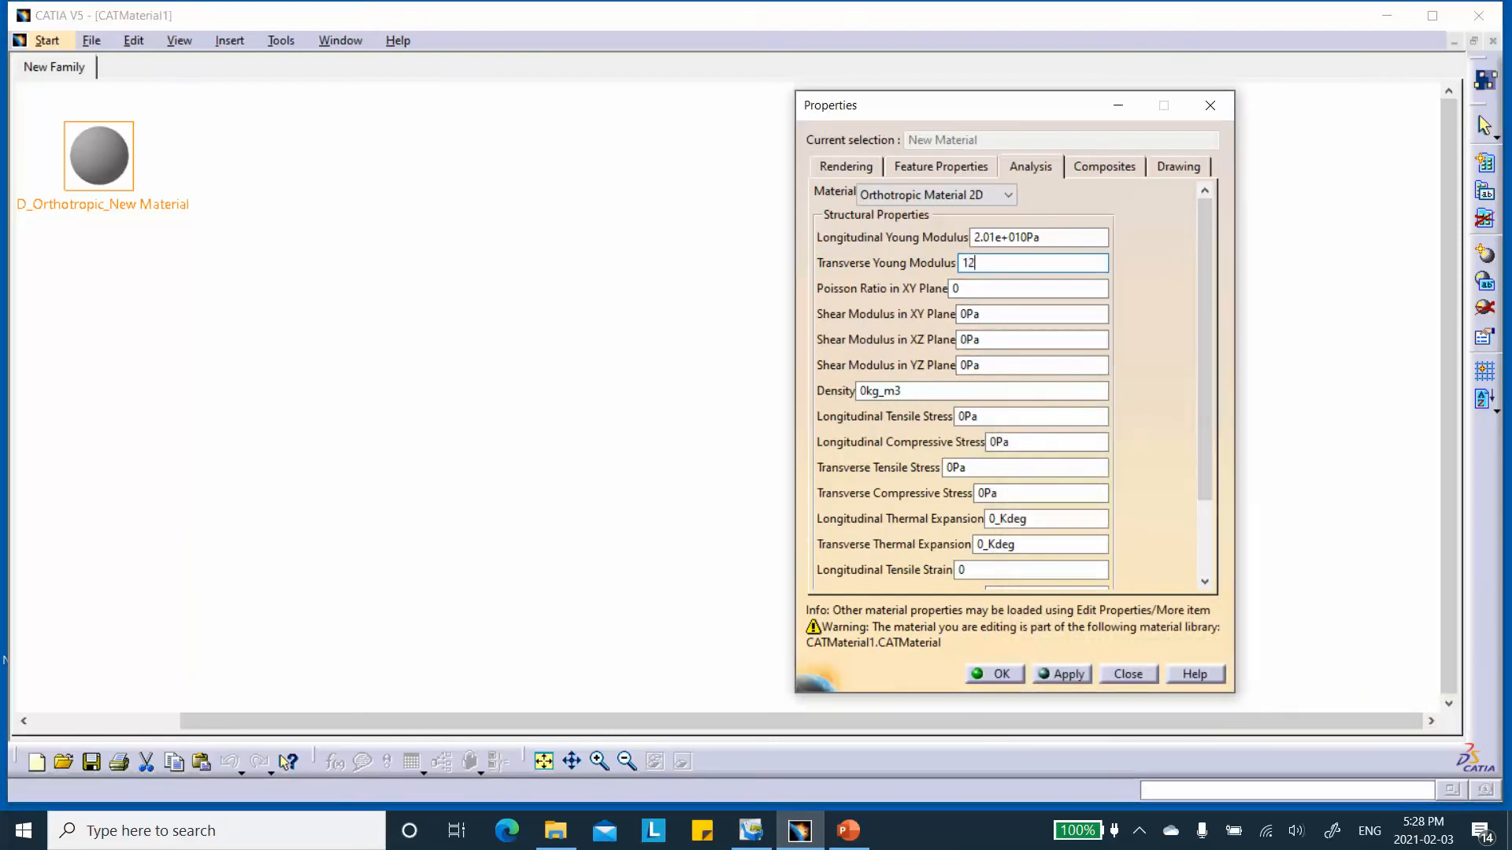
text(.04GPA)
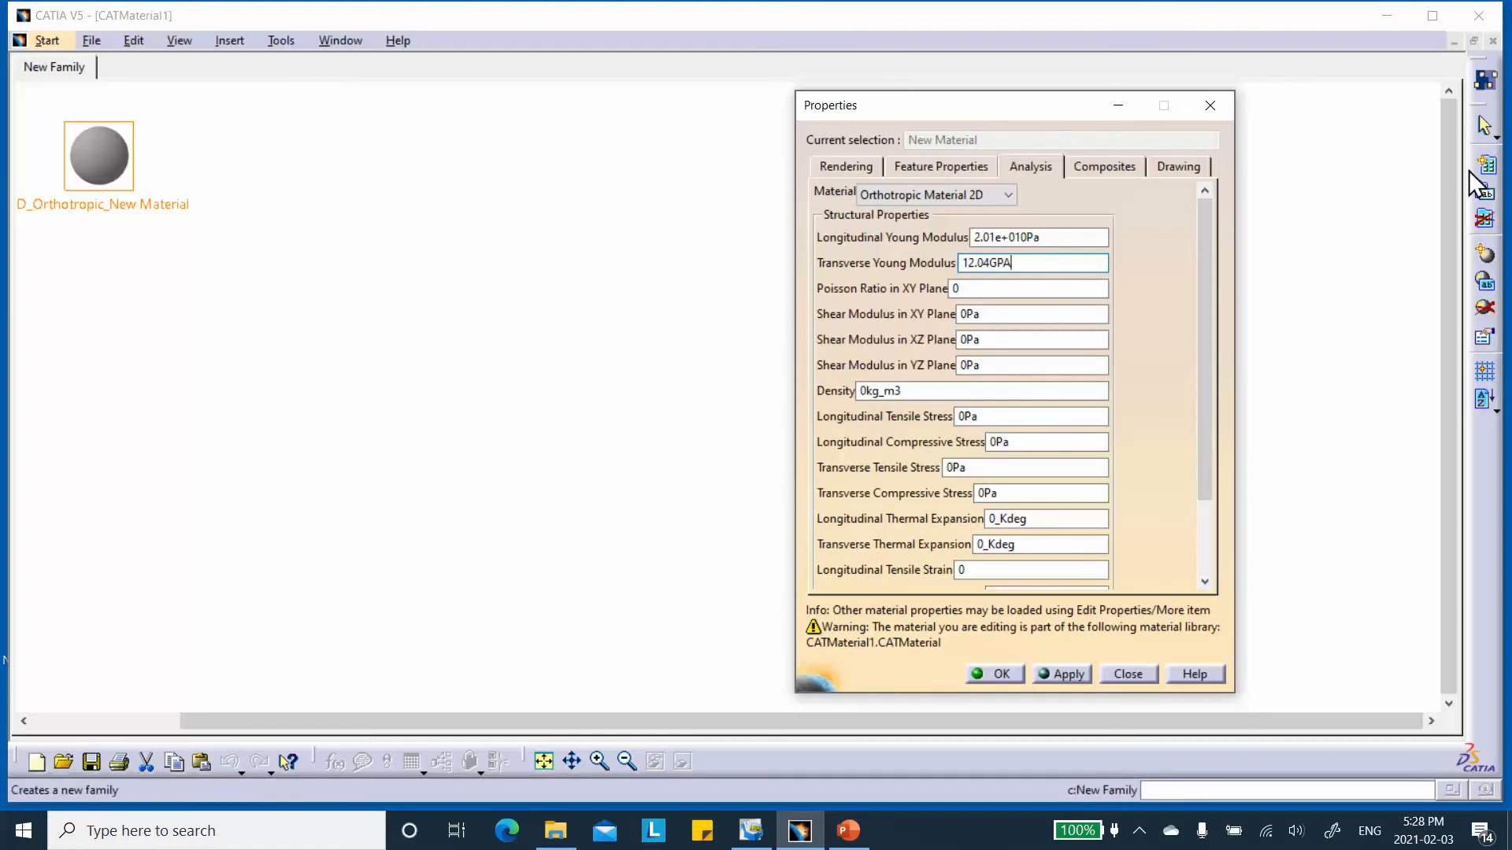
click(995, 290)
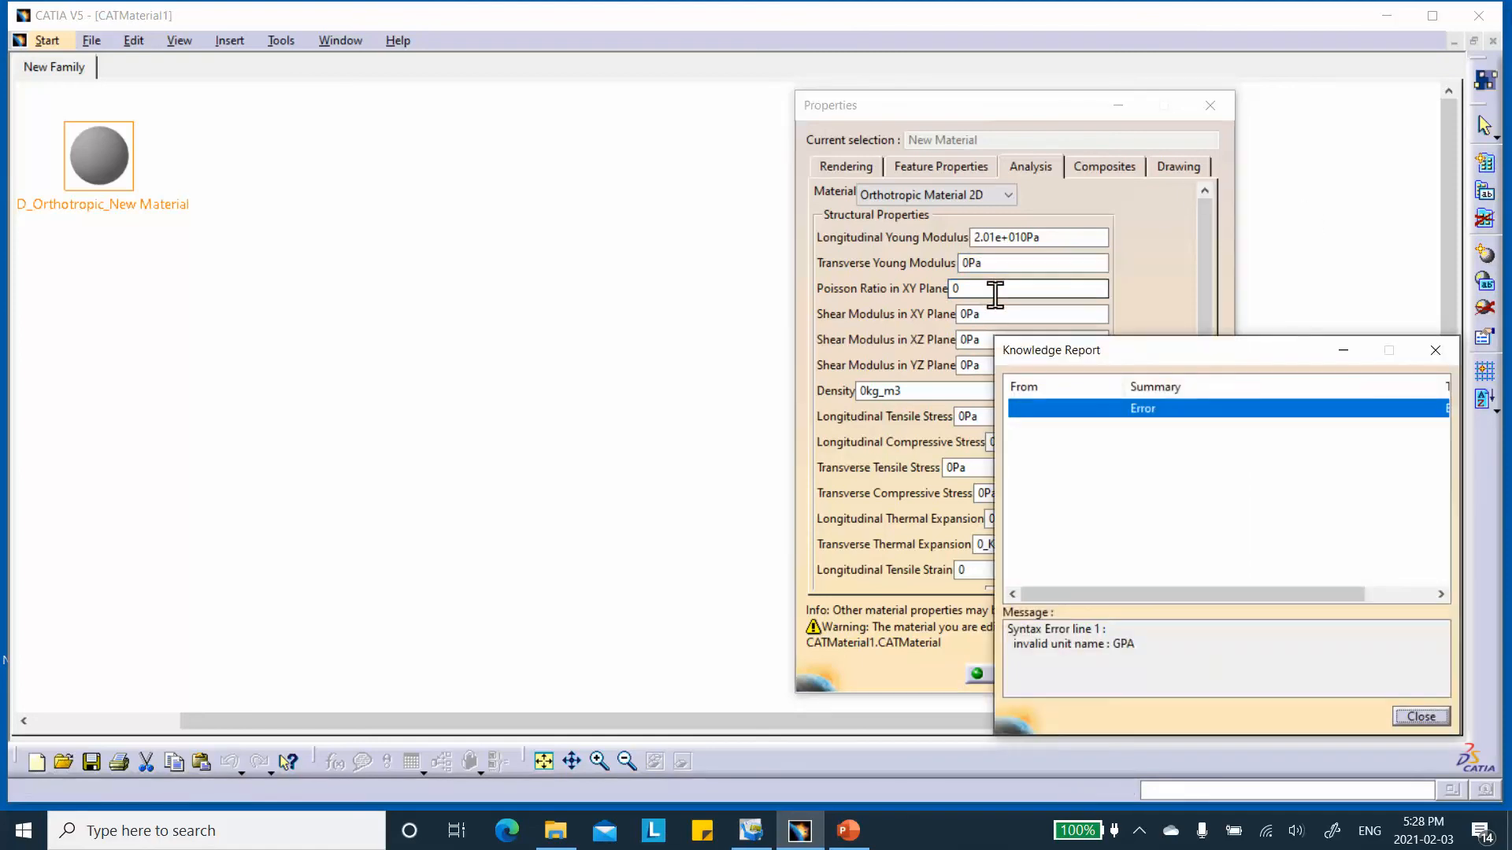
click(1417, 717)
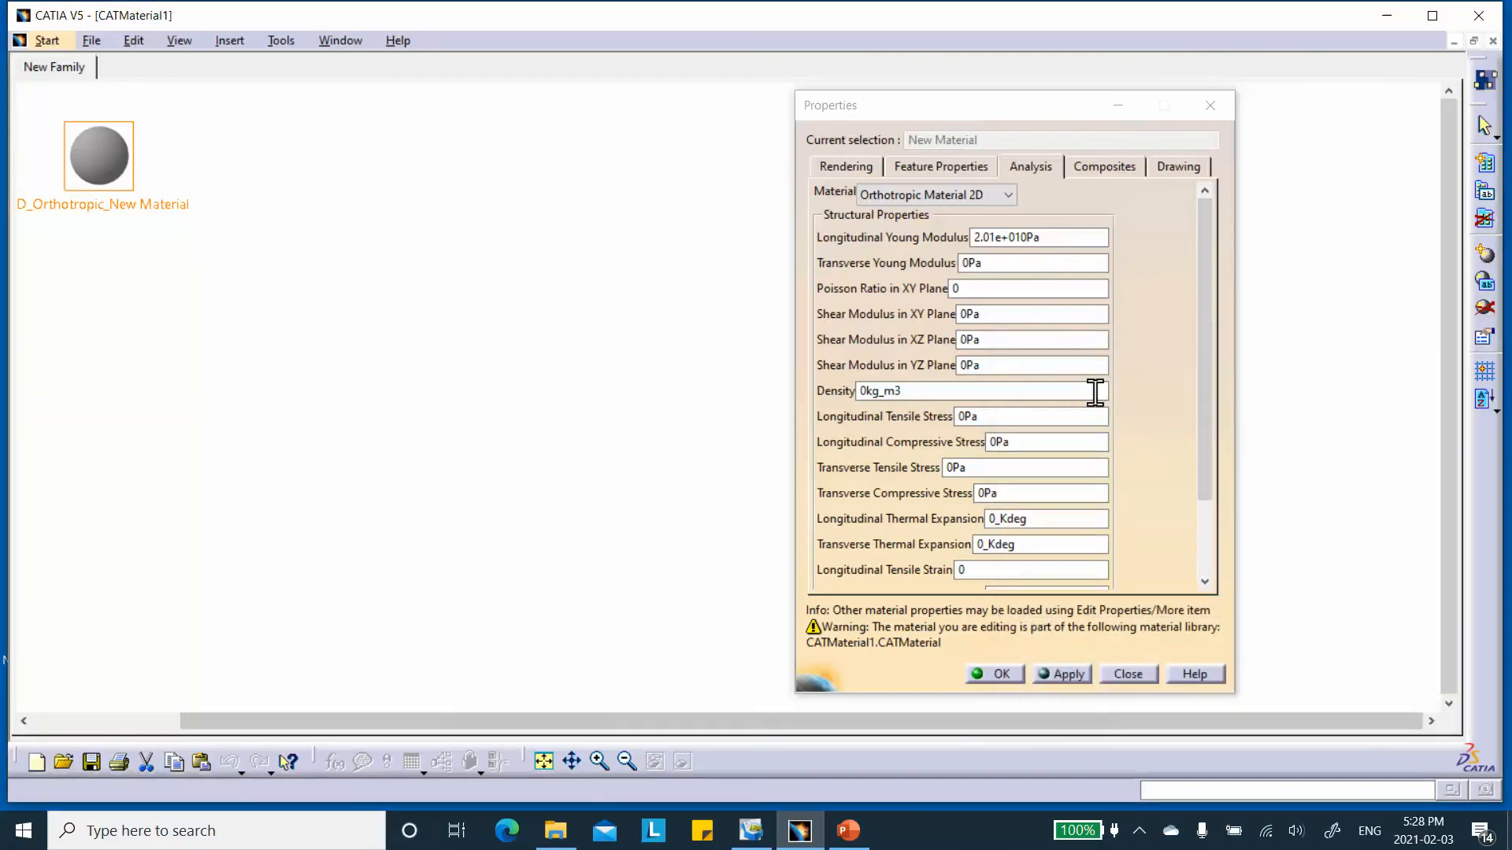
Set the Transverse Young Modulus to 12.04 GPa, with the unit written as GPa.
drag(991, 264, 886, 271)
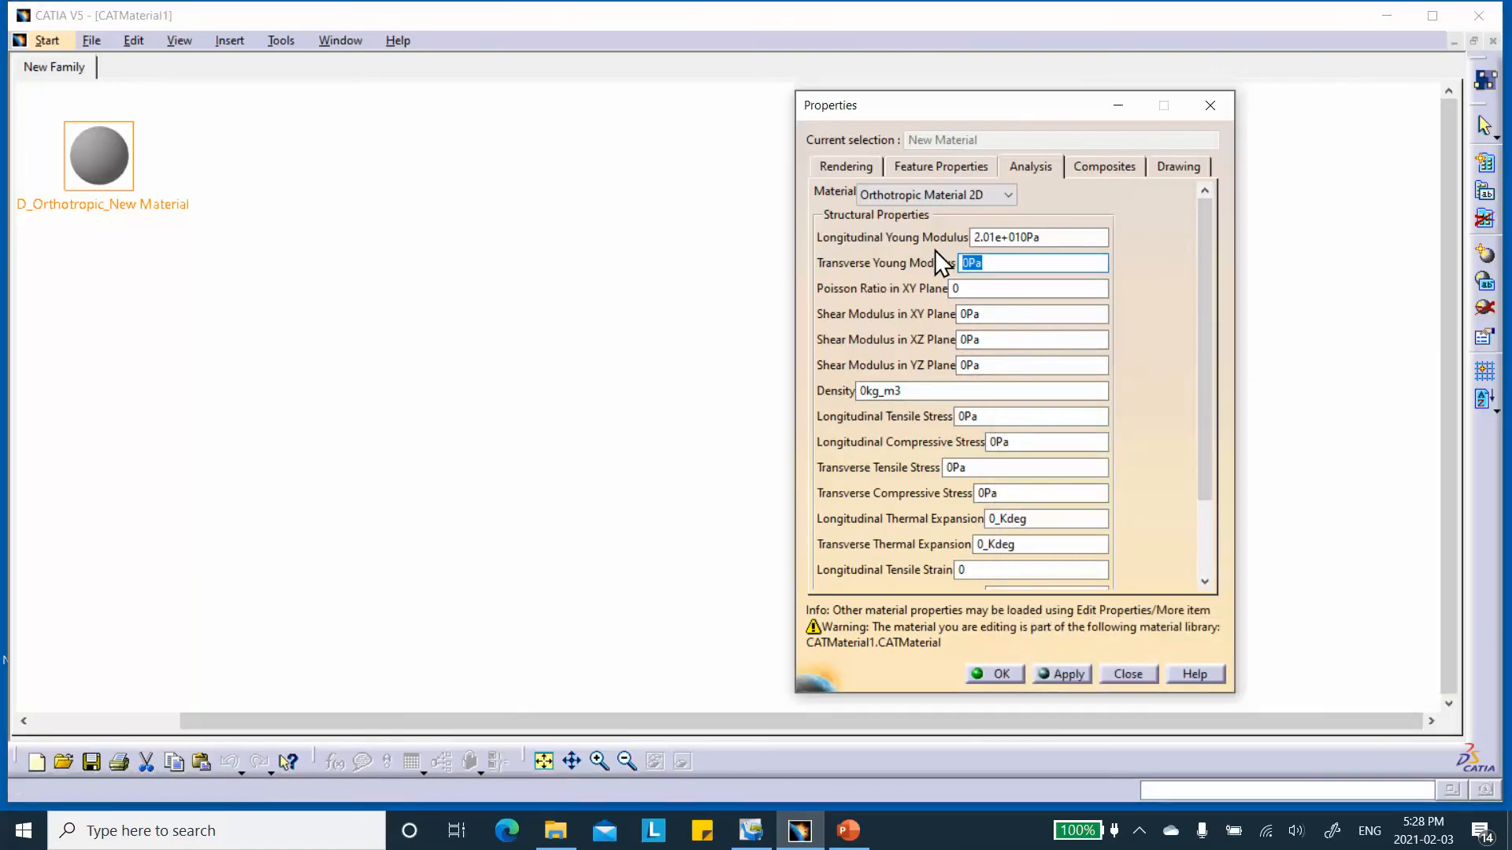
text(12.04GPa)
key(Tab)
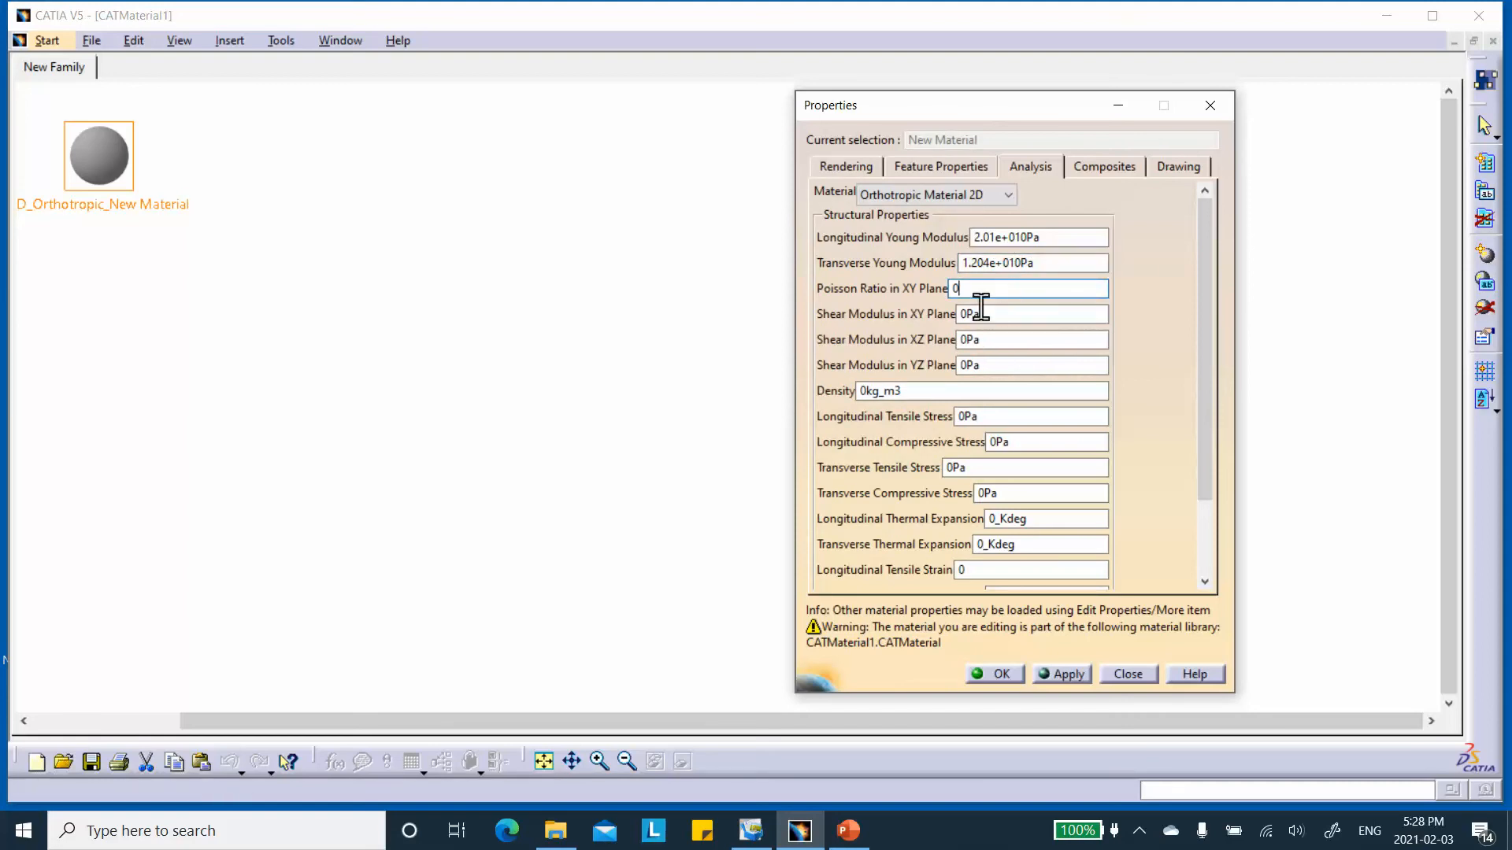
Set the Poisson Ratio in XY Plane to 0.532.
key(BackSpace)
drag(948, 281, 910, 289)
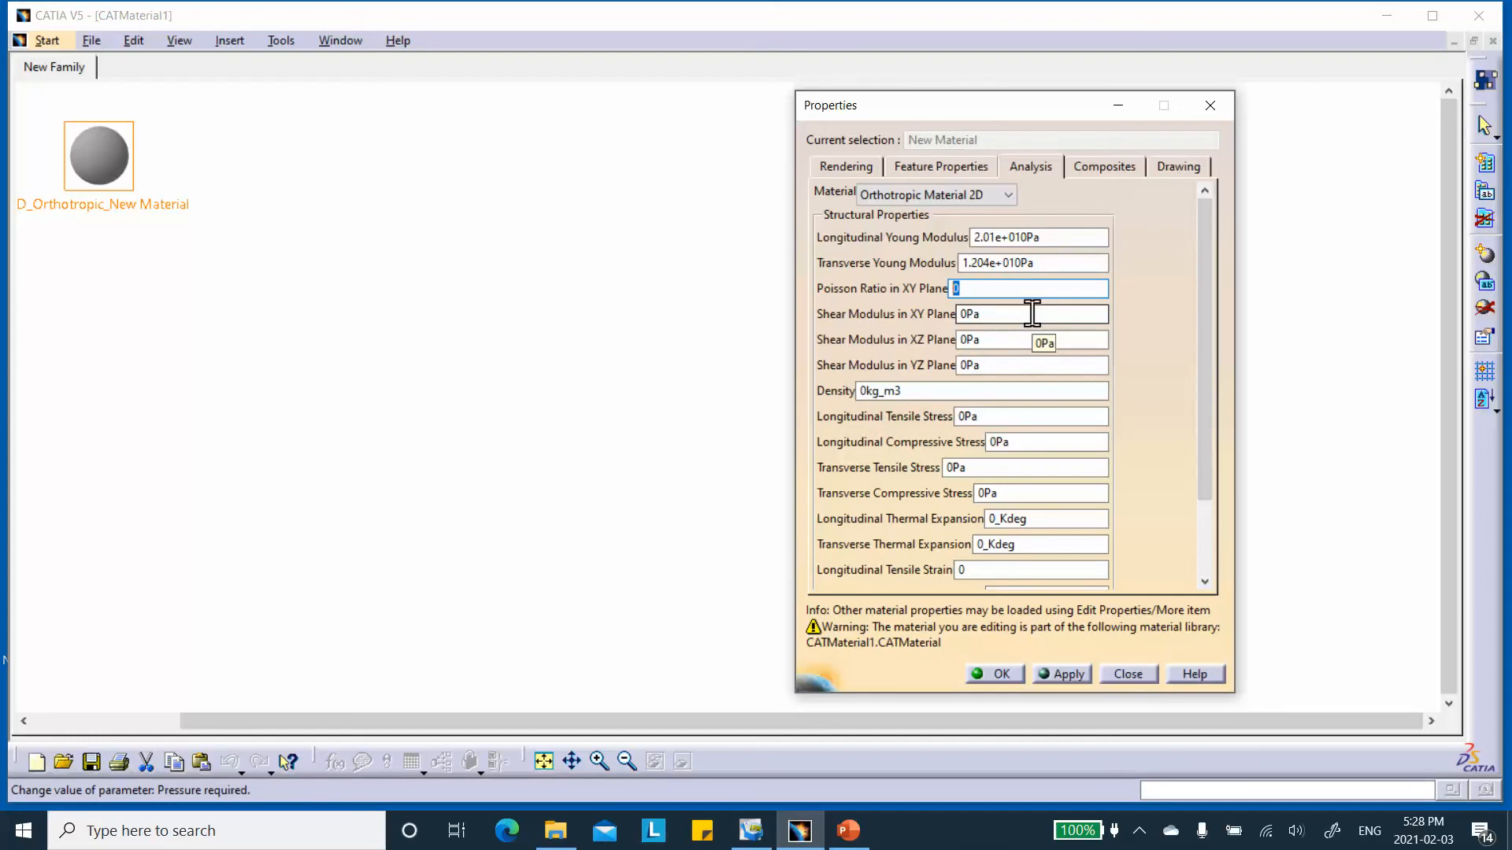
text(0.532)
Set the Shear Modulus in XY Plane to 8.237 GPa and in XZ Plane to 3.34 GPa.
click(993, 320)
drag(995, 318, 881, 326)
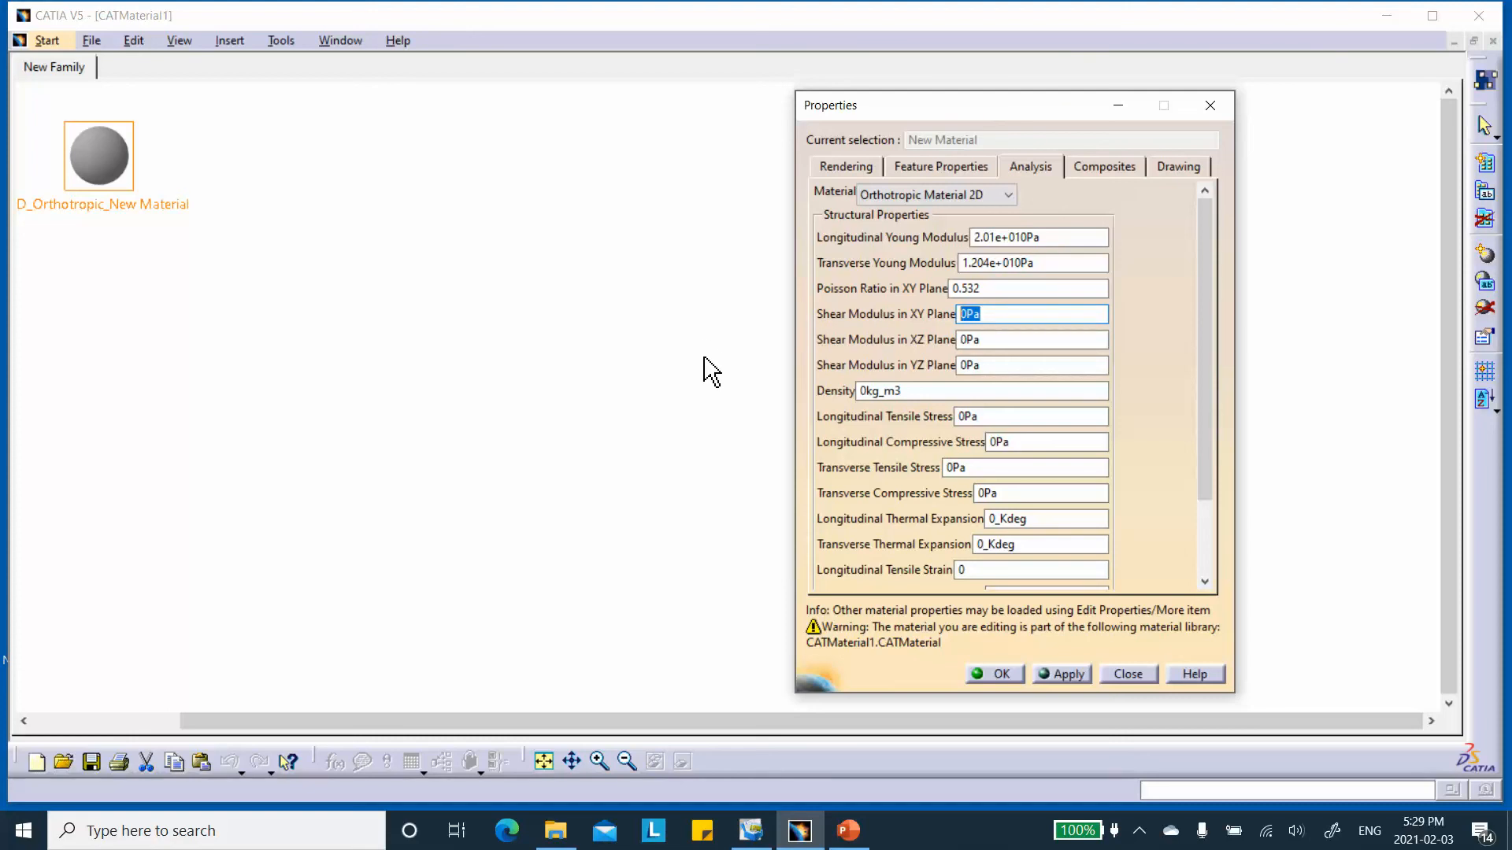
text(8.237GPa)
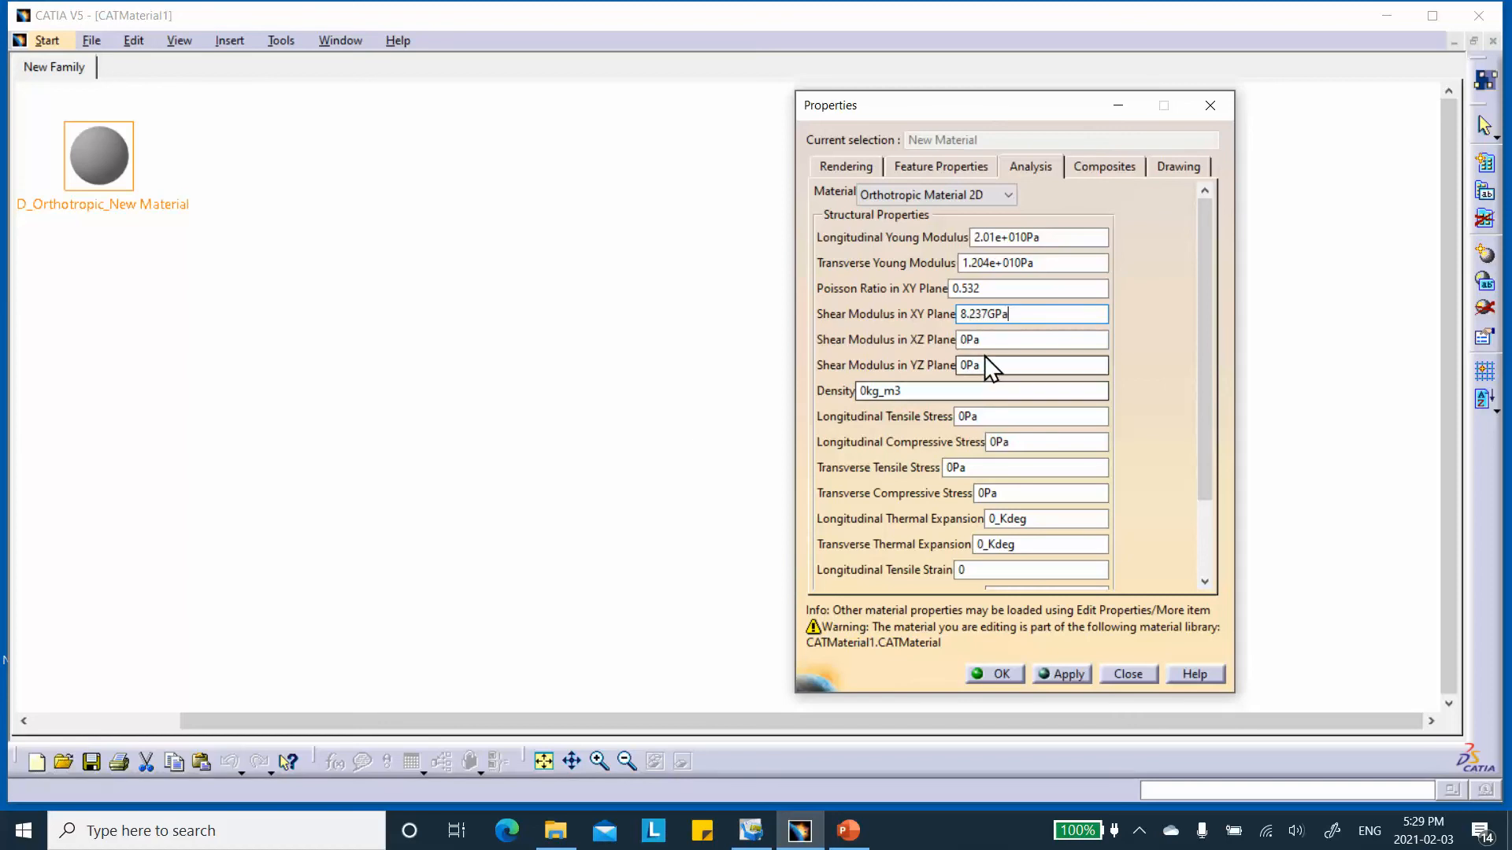
key(Tab)
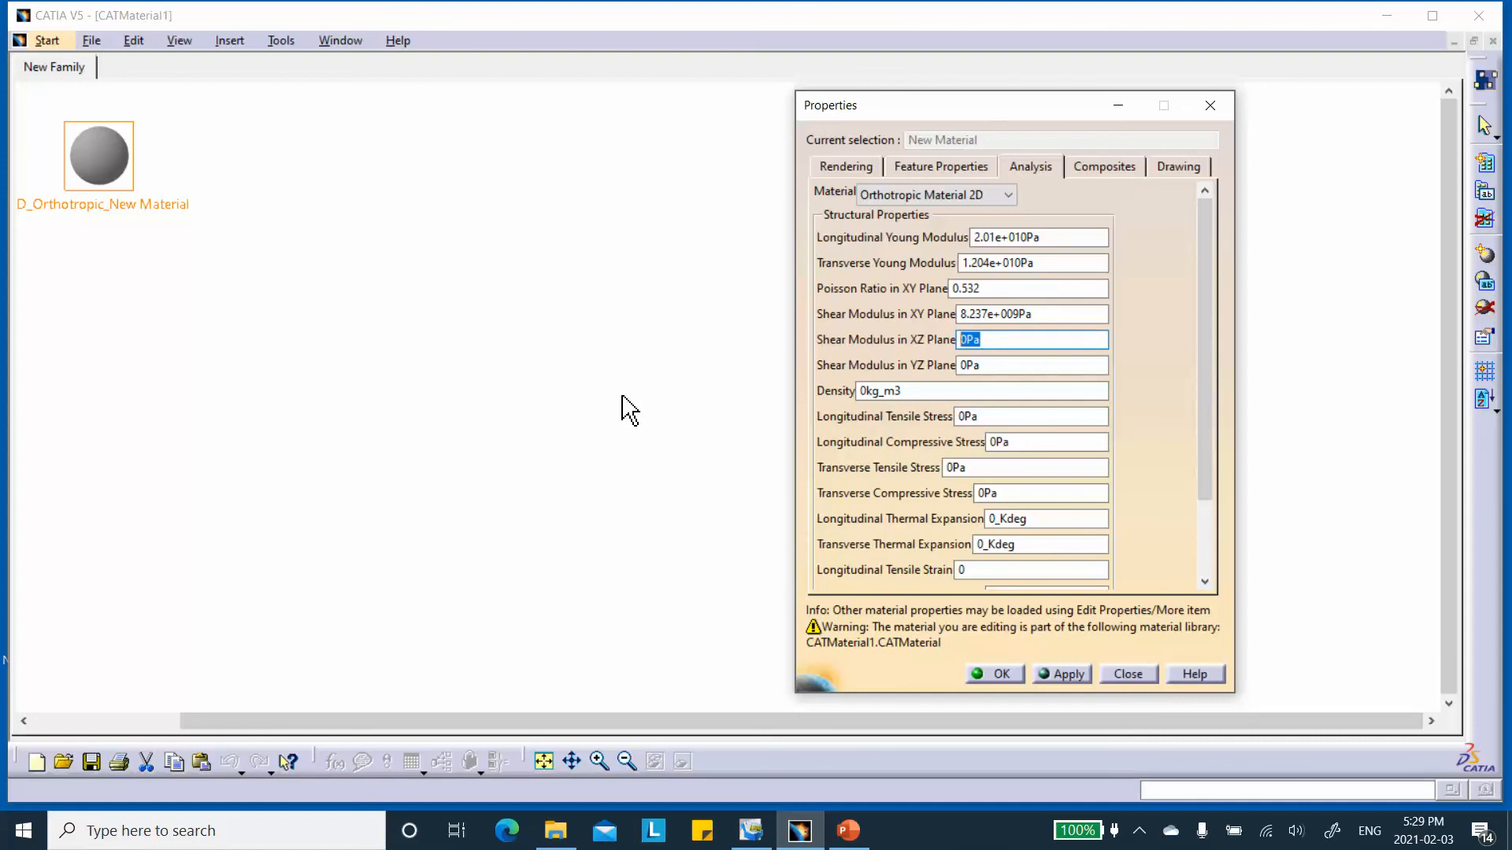
text(3.34GPa)
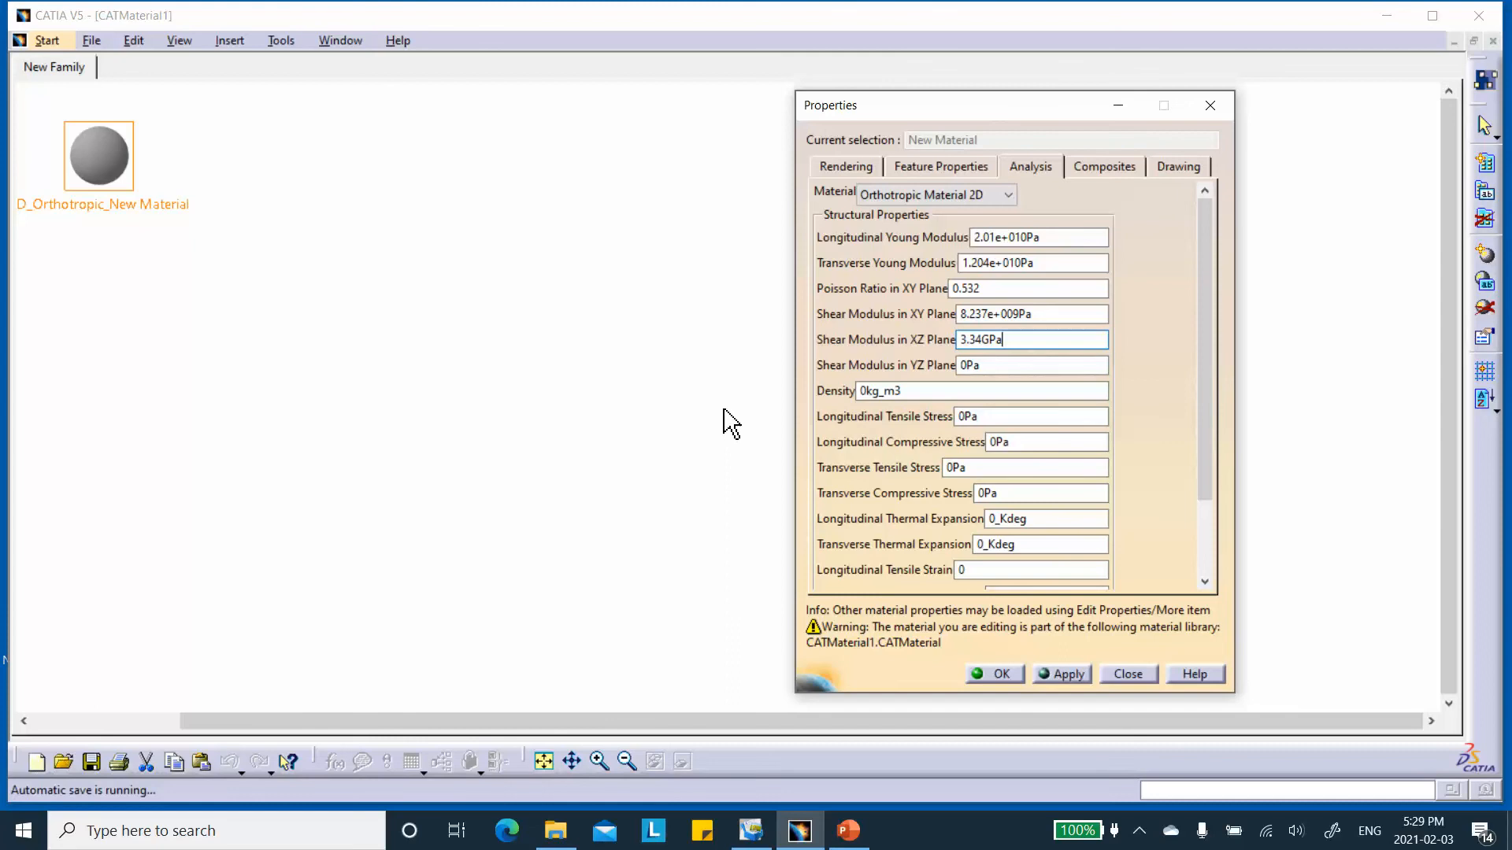
Set the Shear Modulus in YZ Plane to 3.373 GPa and accept the material properties.
click(1005, 365)
double_click(1006, 365)
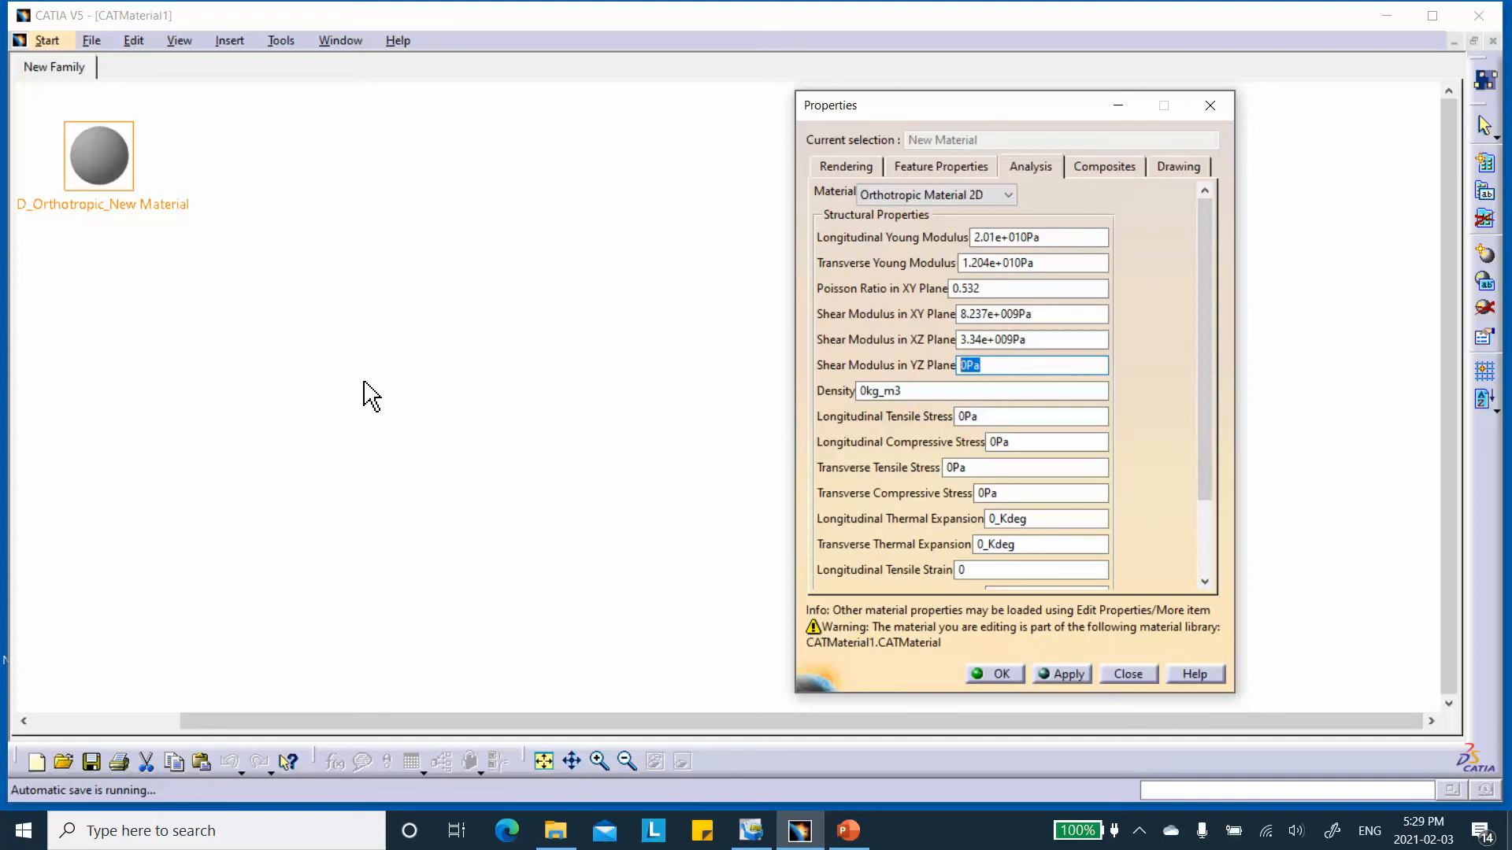
text(3.373GPa)
click(1039, 417)
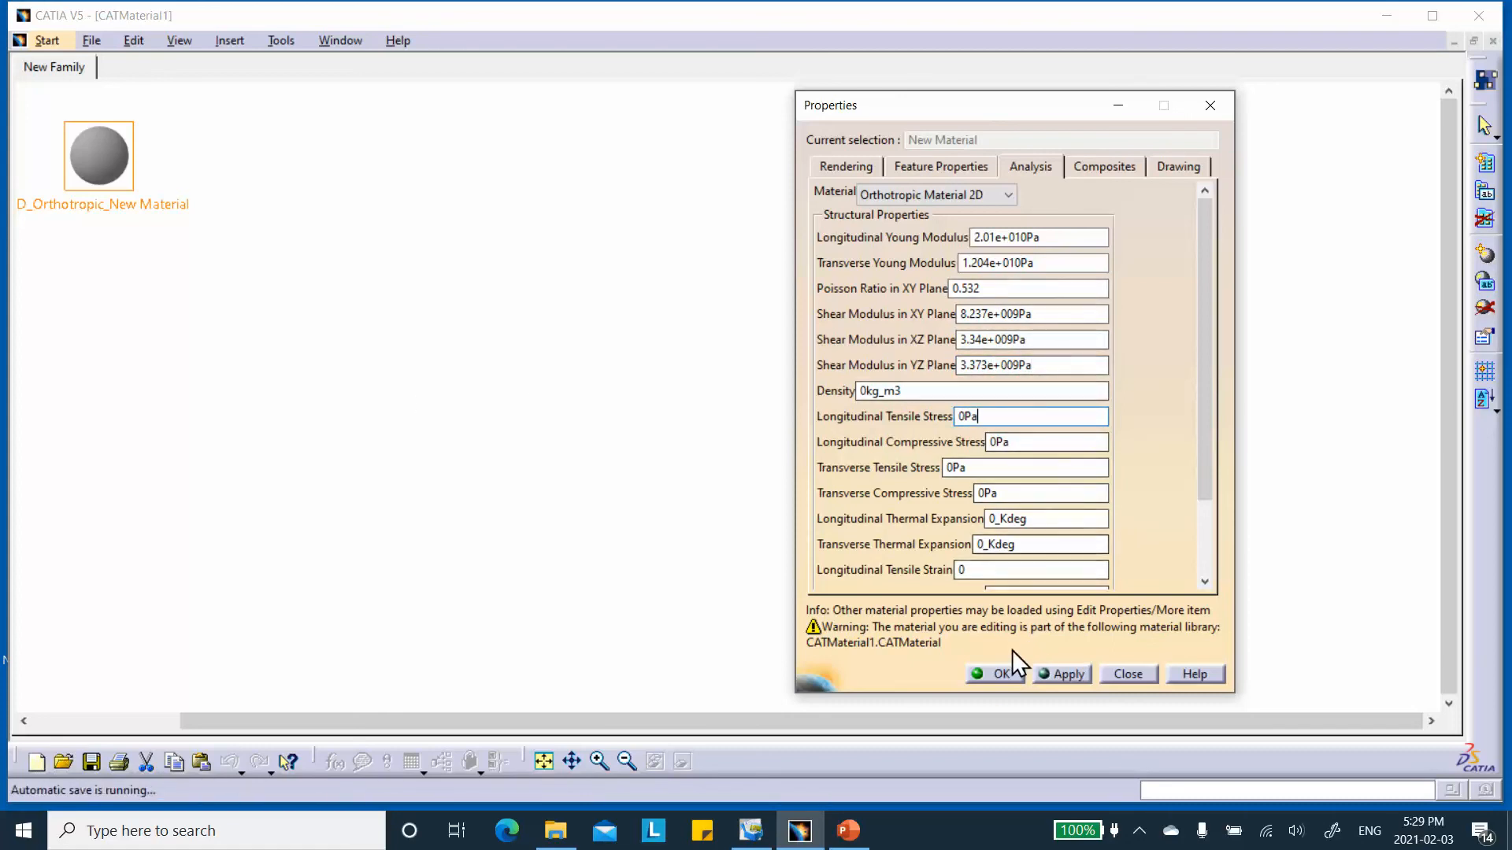
click(994, 673)
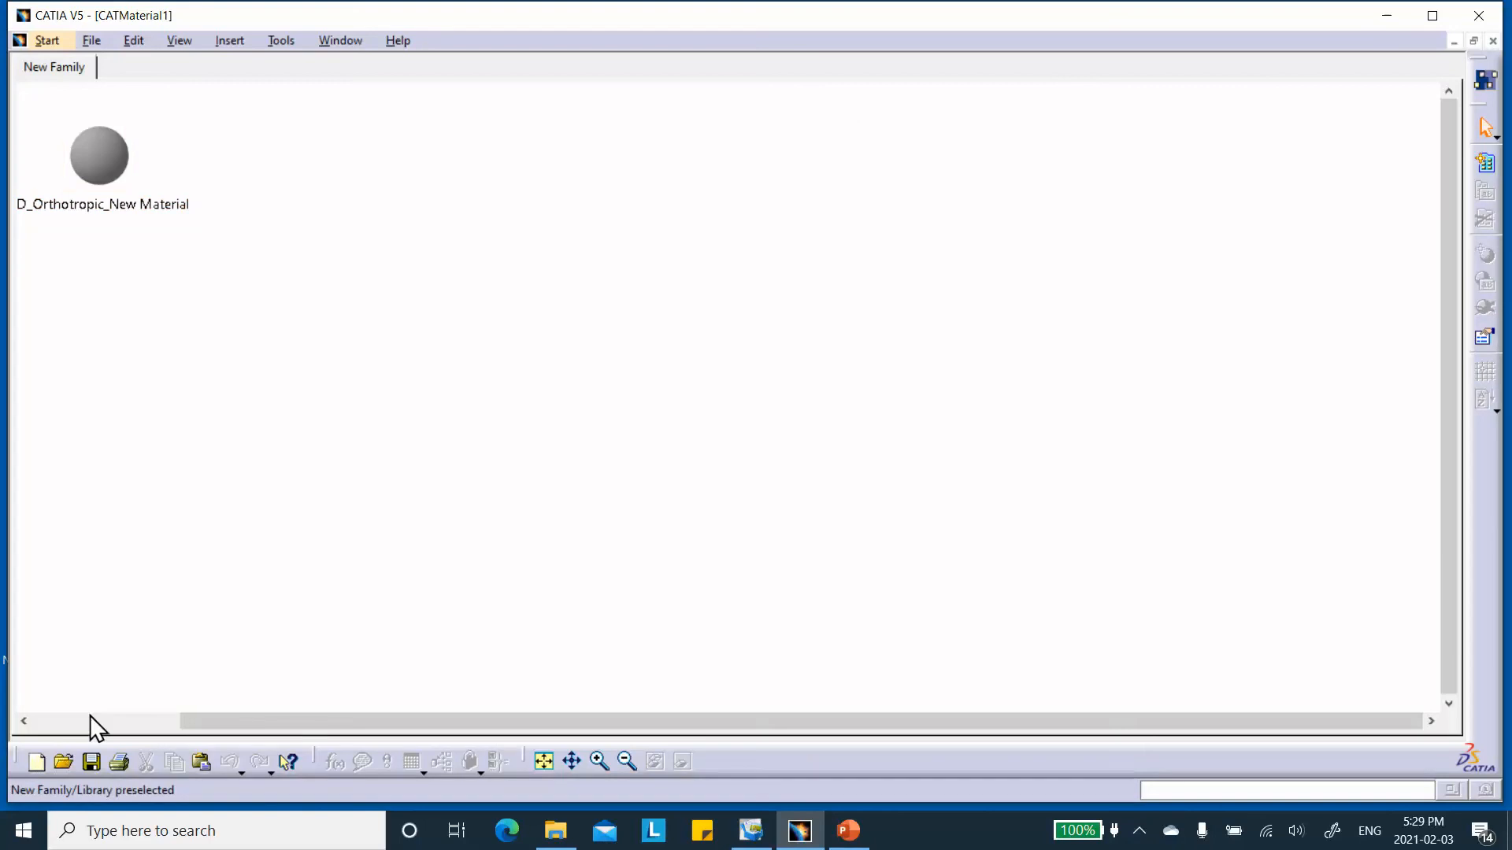
Save the material library as 2D_Orthotropic_CATMaterial1 in the 2D_Orthotropic_with_shells folder, and close it.
click(91, 761)
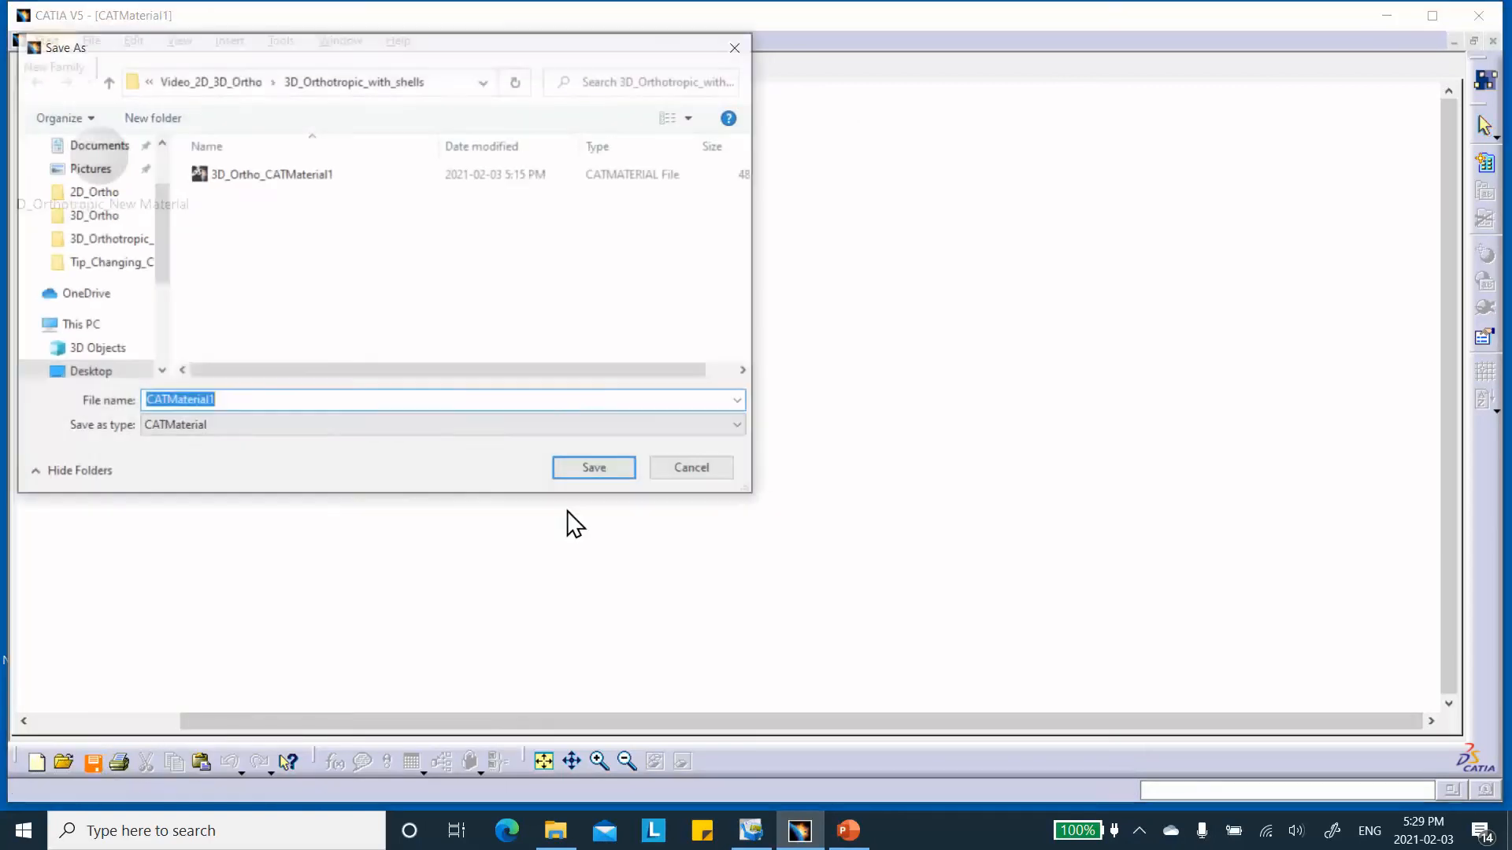
click(107, 81)
double_click(252, 176)
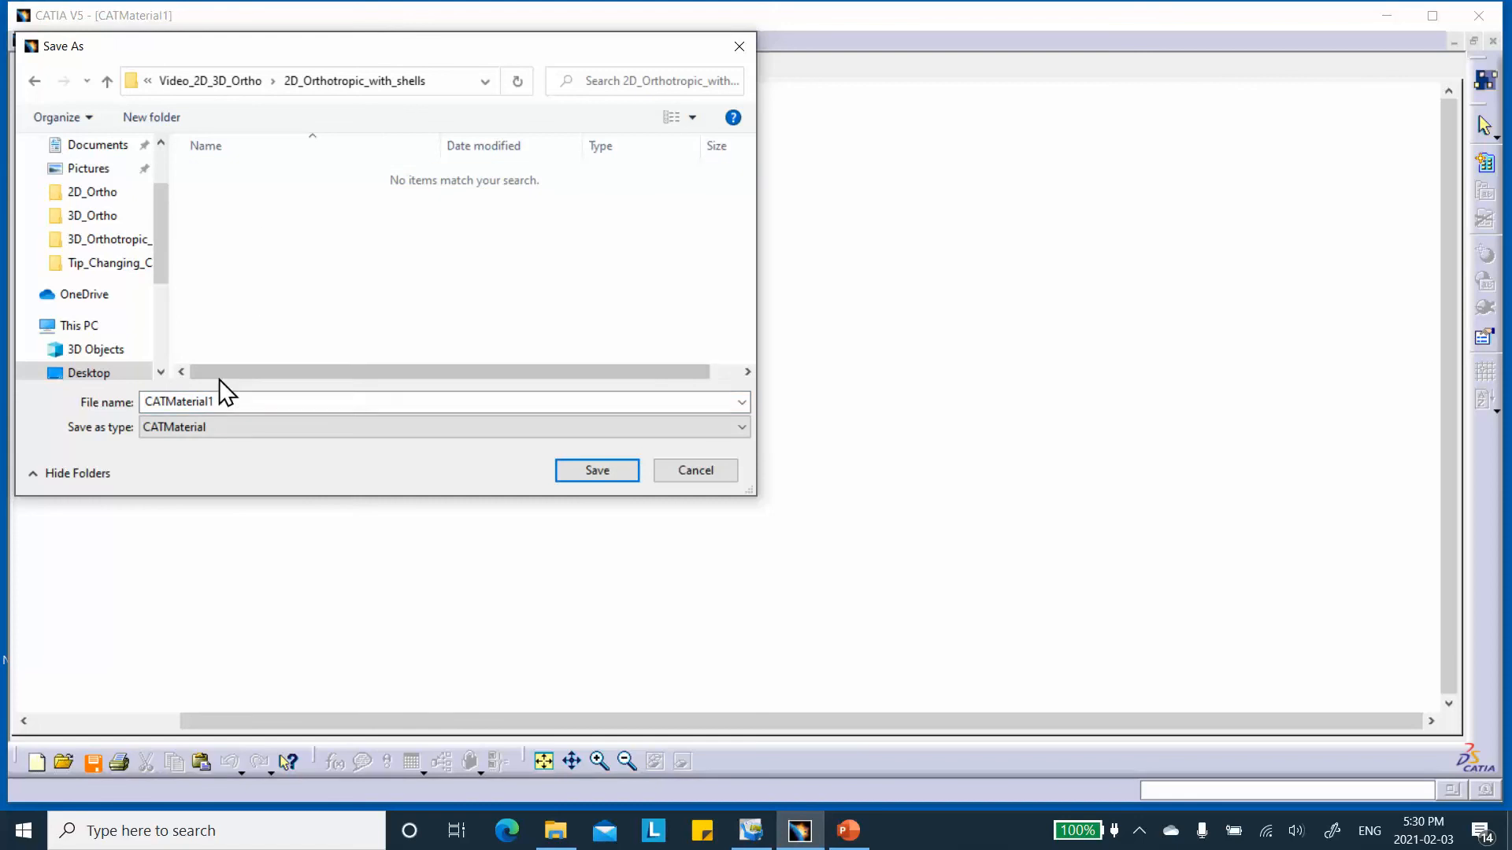
click(145, 402)
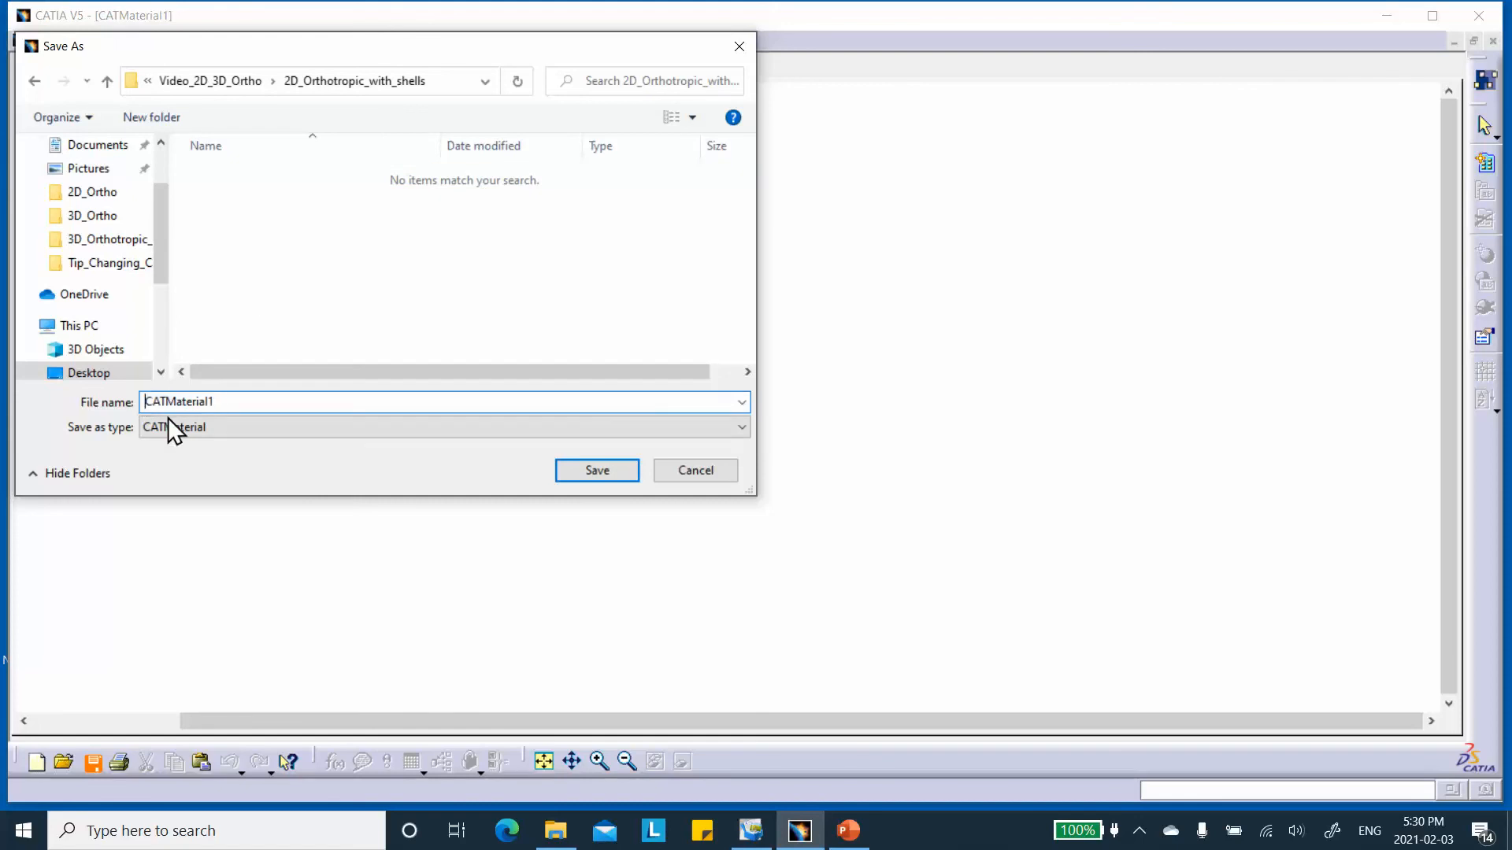
text(2D_O)
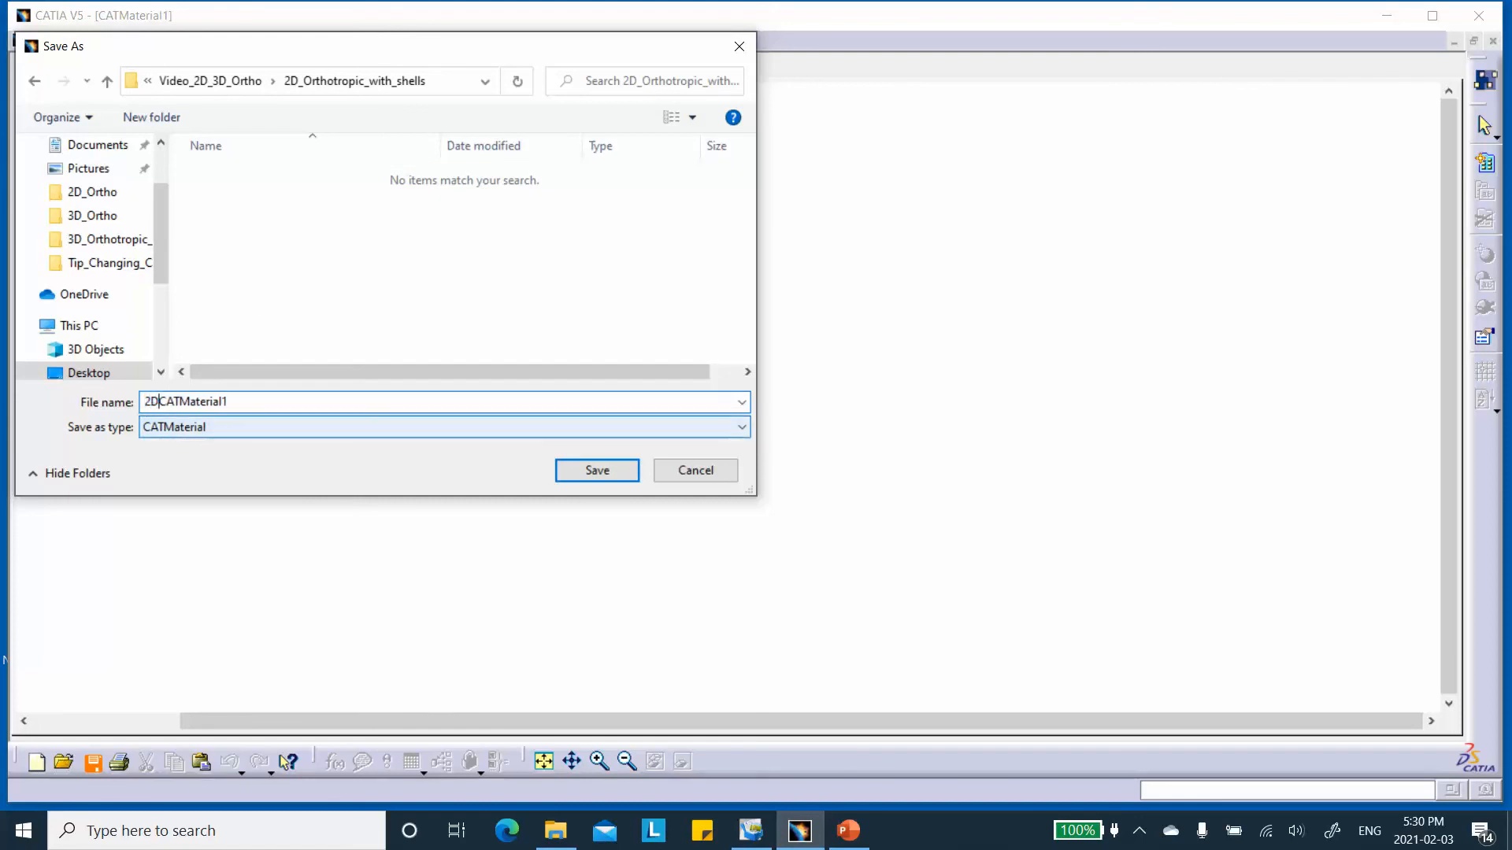
text(rtg)
key(BackSpace)
text(hotropic_)
click(607, 473)
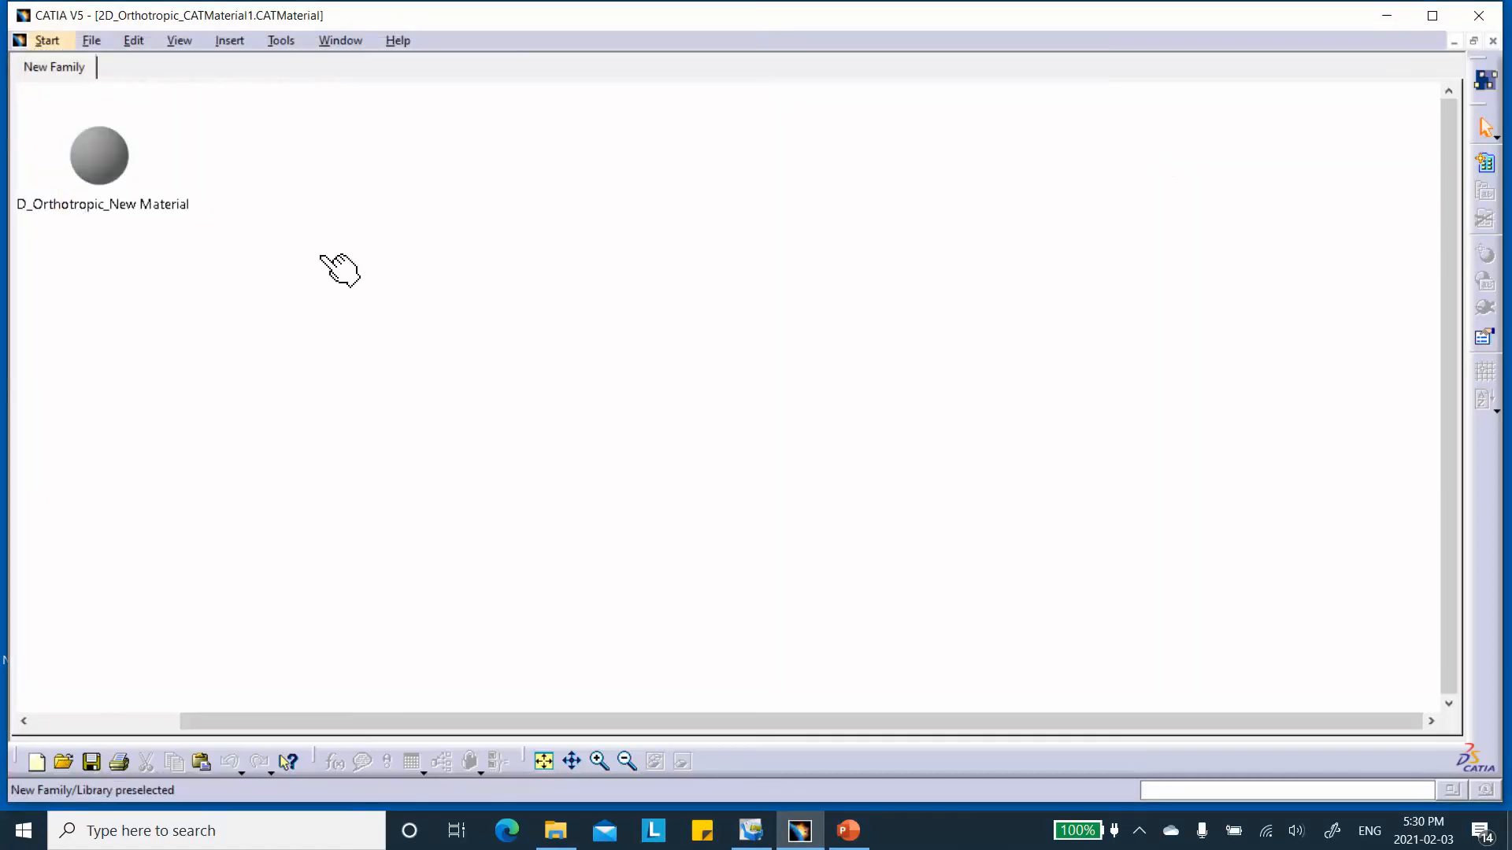
click(1493, 41)
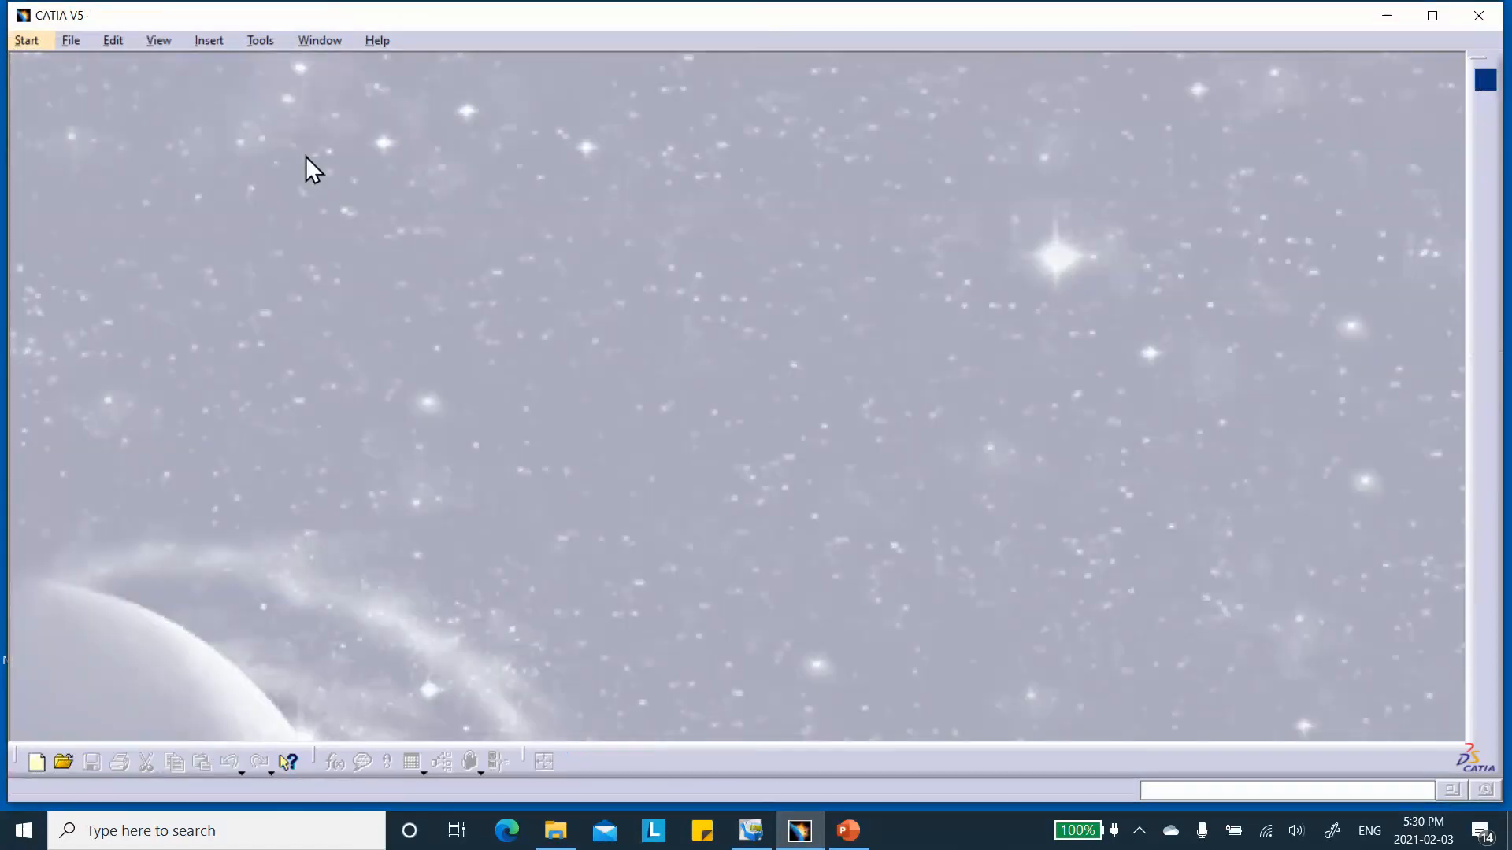
Reopen the 2D_Ortho part and switch it to the composites workbench.
click(63, 40)
click(149, 428)
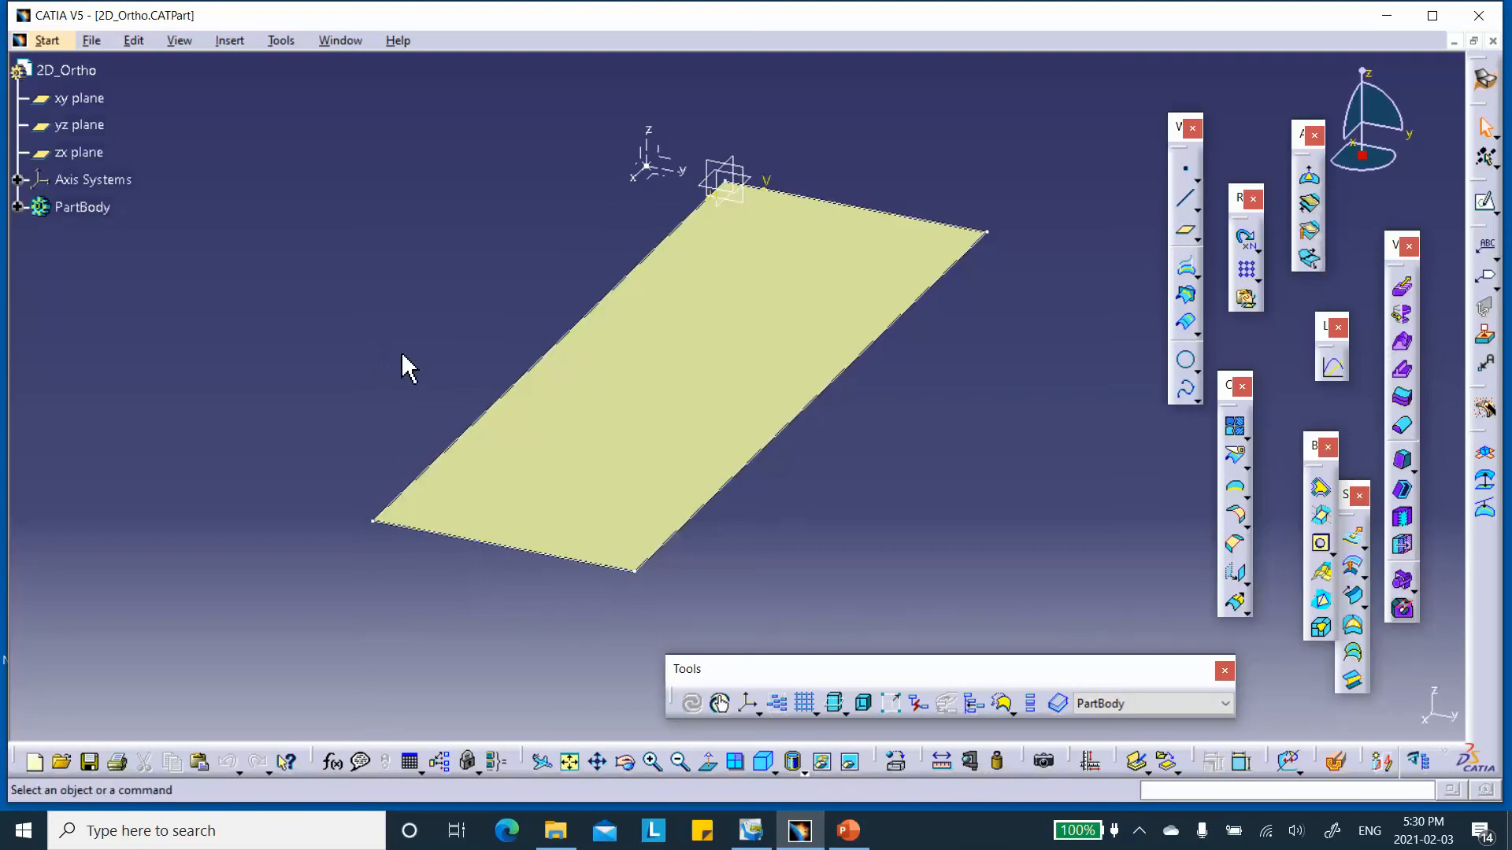
click(1485, 79)
click(1138, 466)
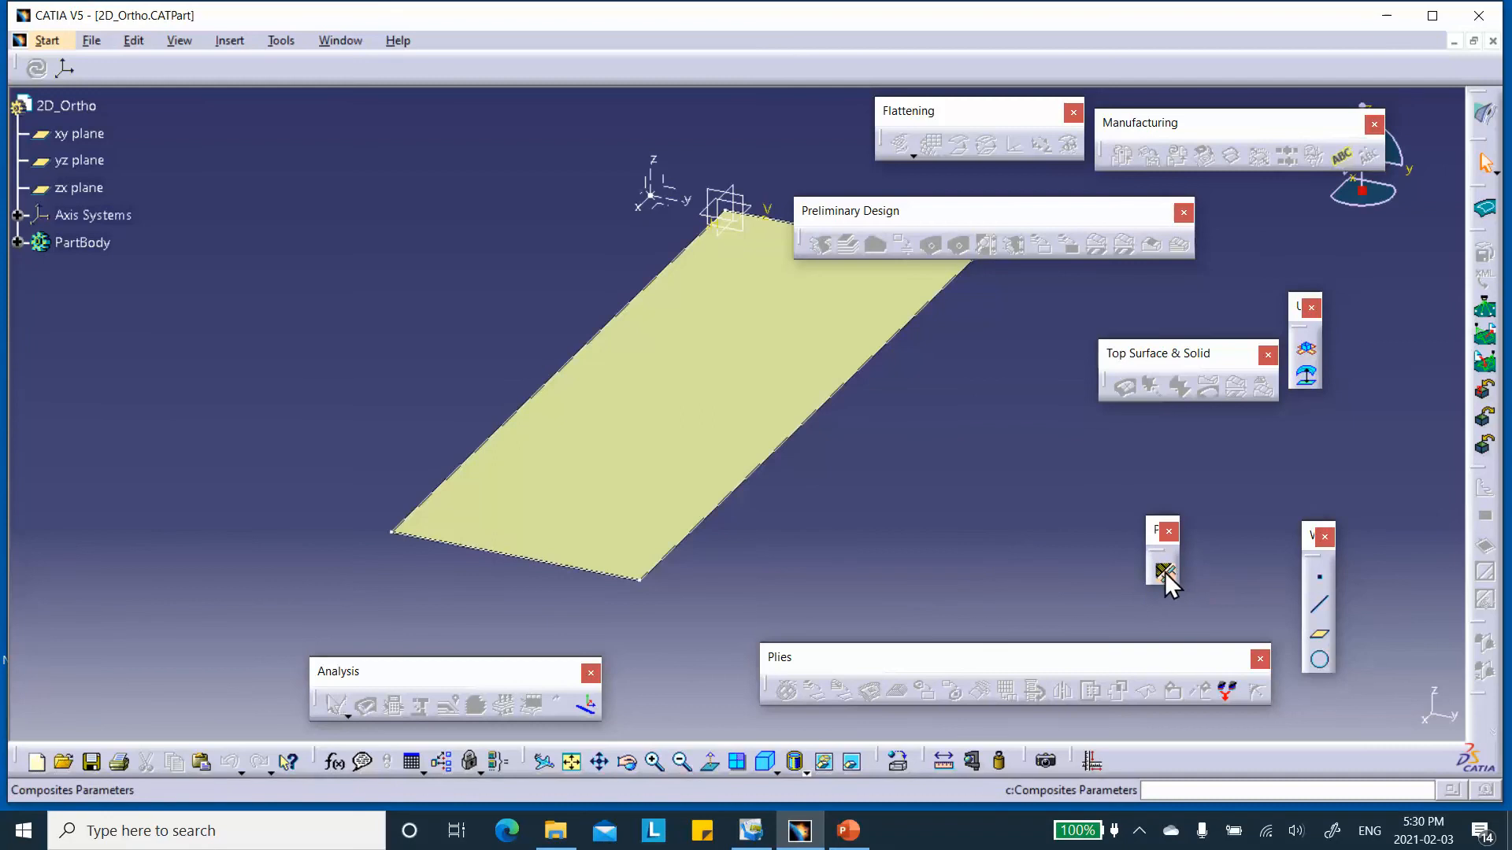
Add 2D_Orthotropic_New Material to the Composites Parameters from the 2D_Orthotropic_CATMaterial1 catalog in the 2D_Orthotropic_with_shells folder.
click(1164, 572)
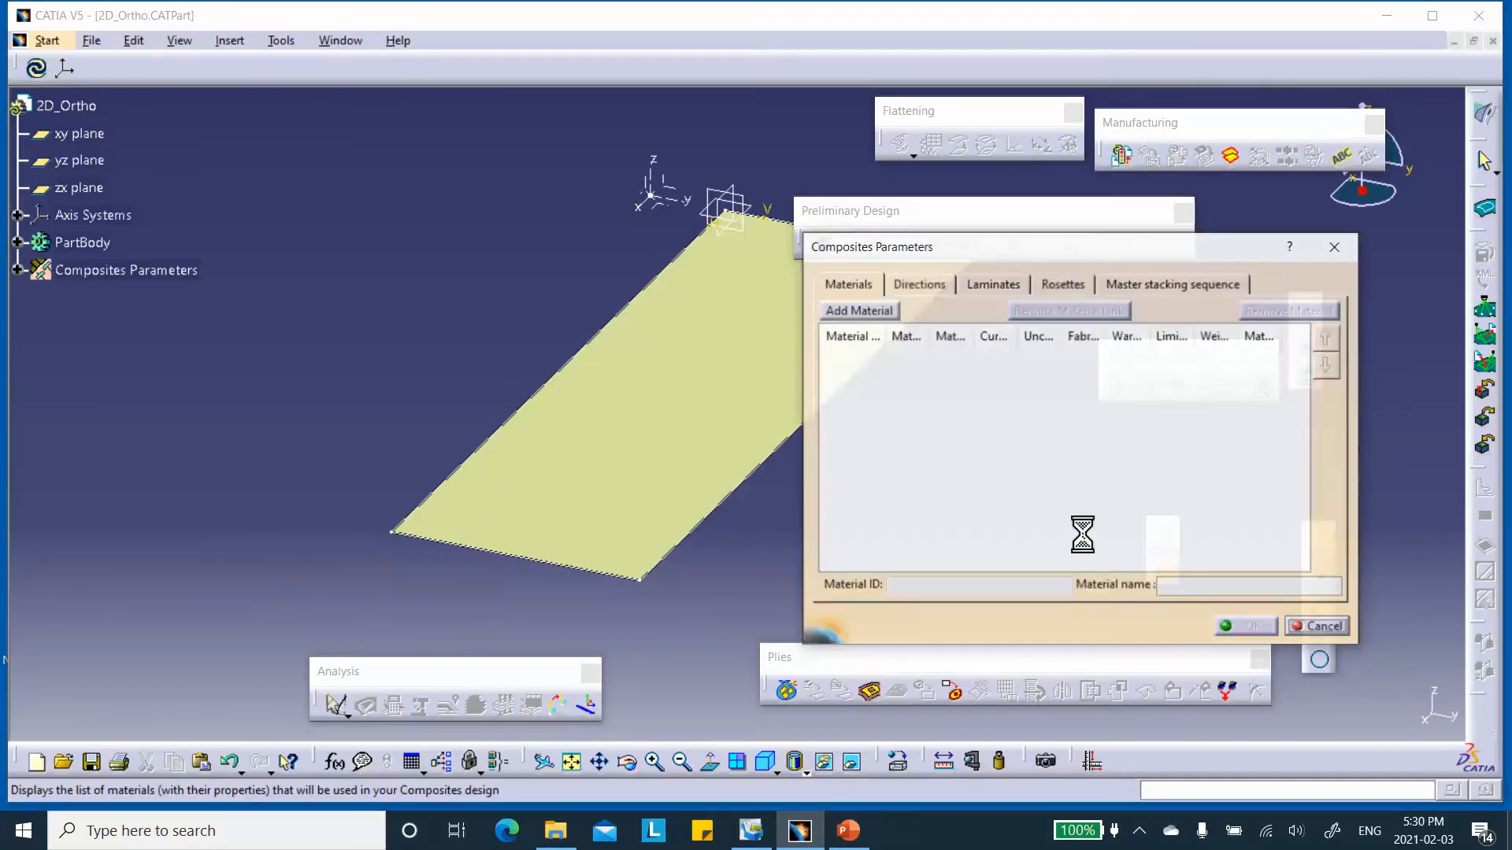
click(860, 310)
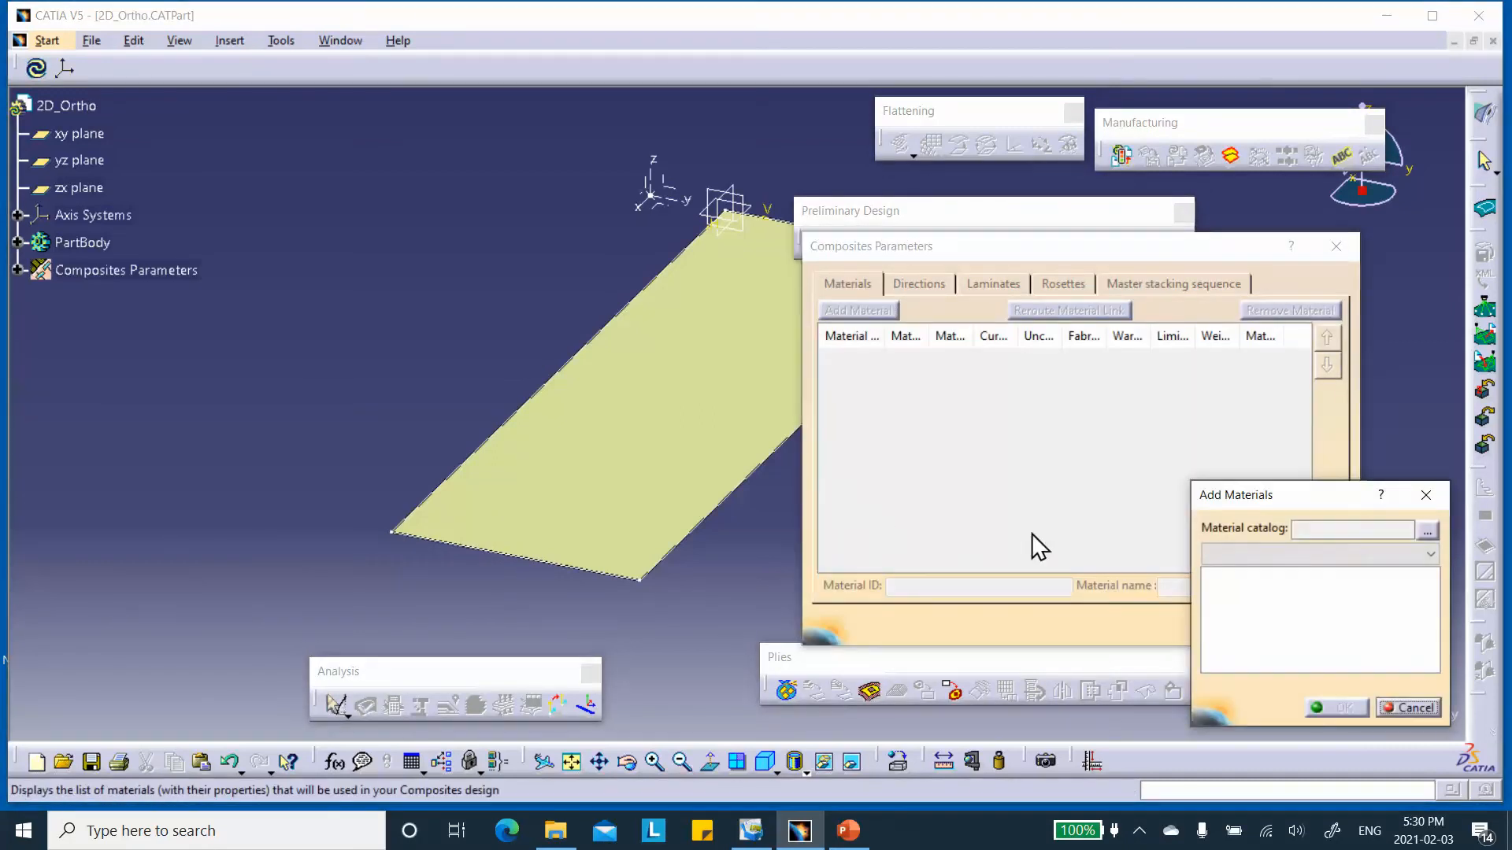
click(1427, 532)
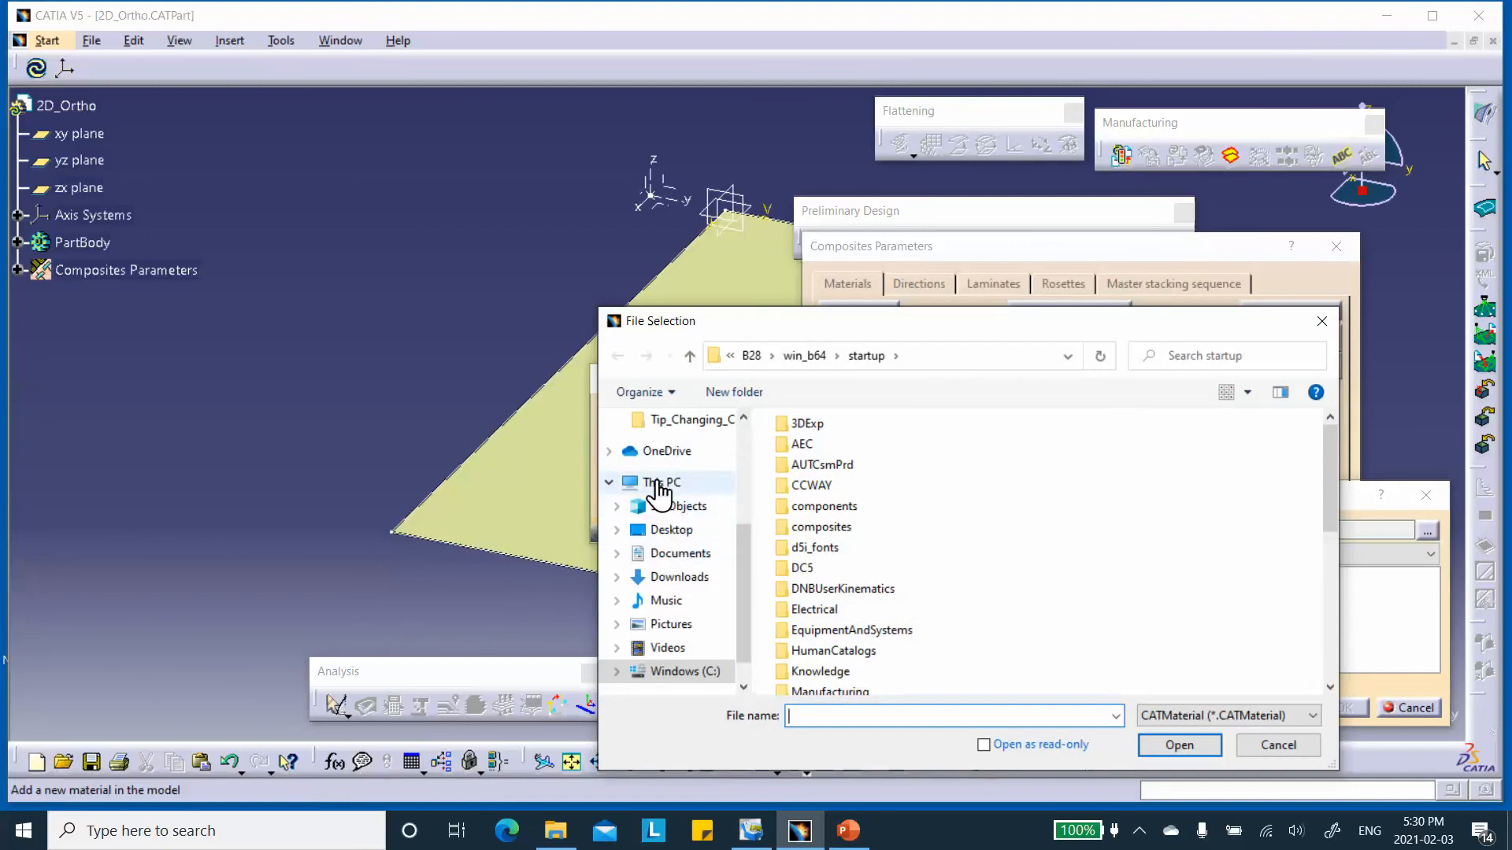
click(670, 529)
scroll(863, 606, down, 3)
double_click(857, 627)
double_click(836, 453)
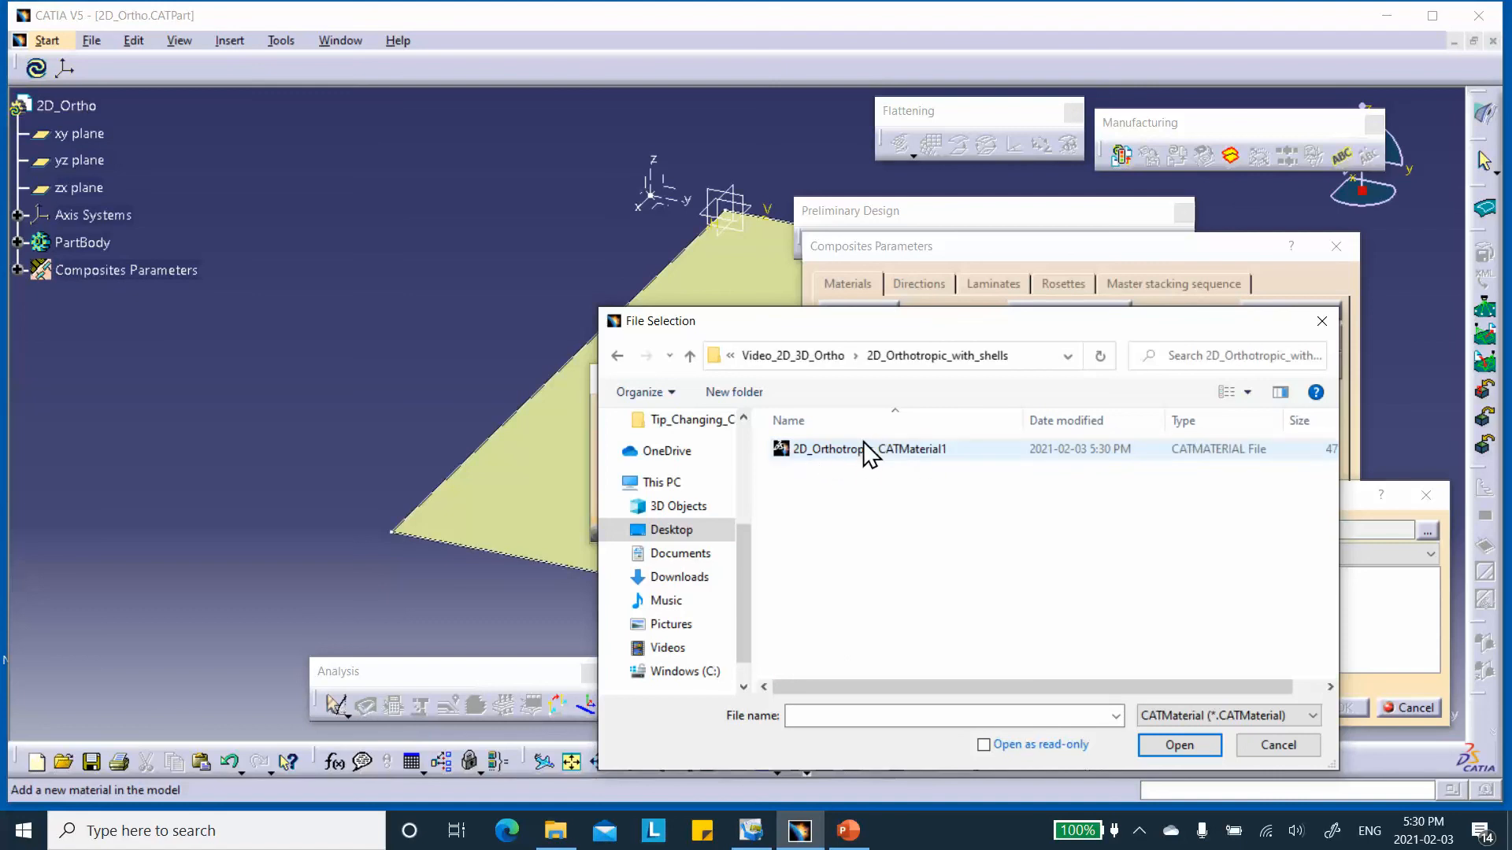
click(890, 455)
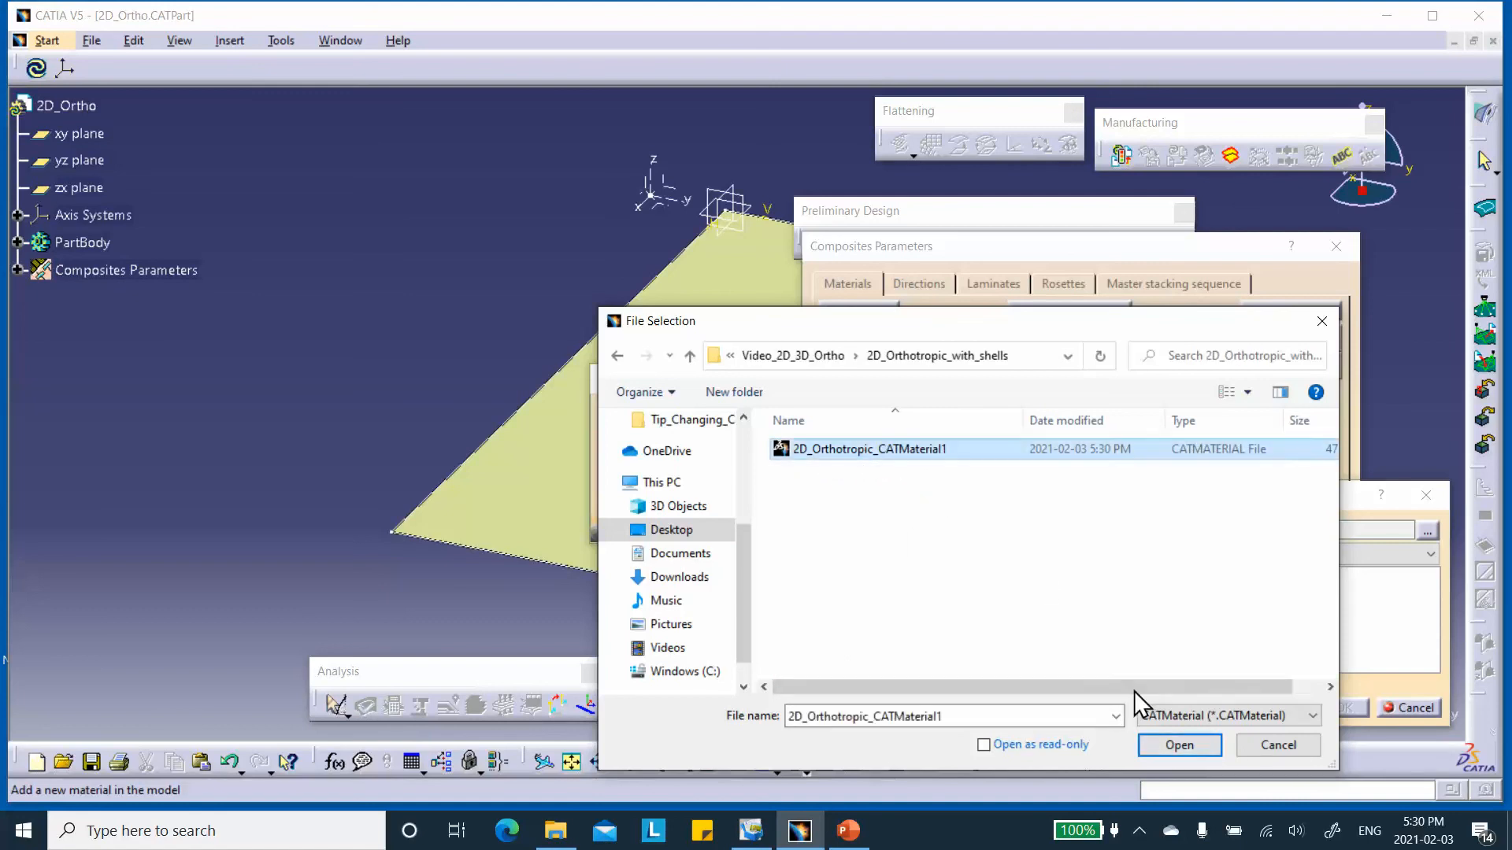
click(1190, 748)
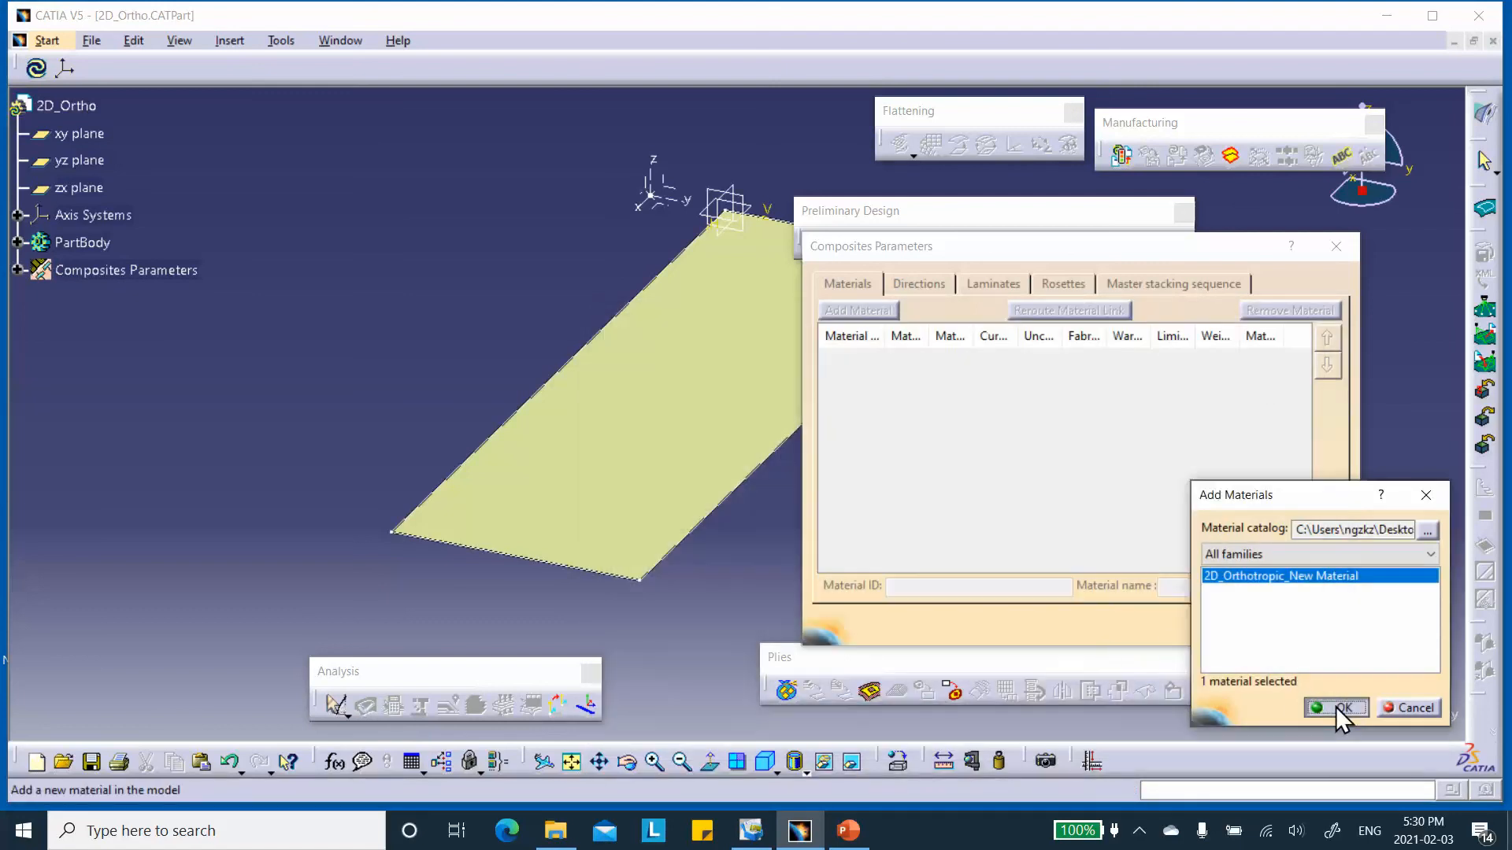
click(1339, 708)
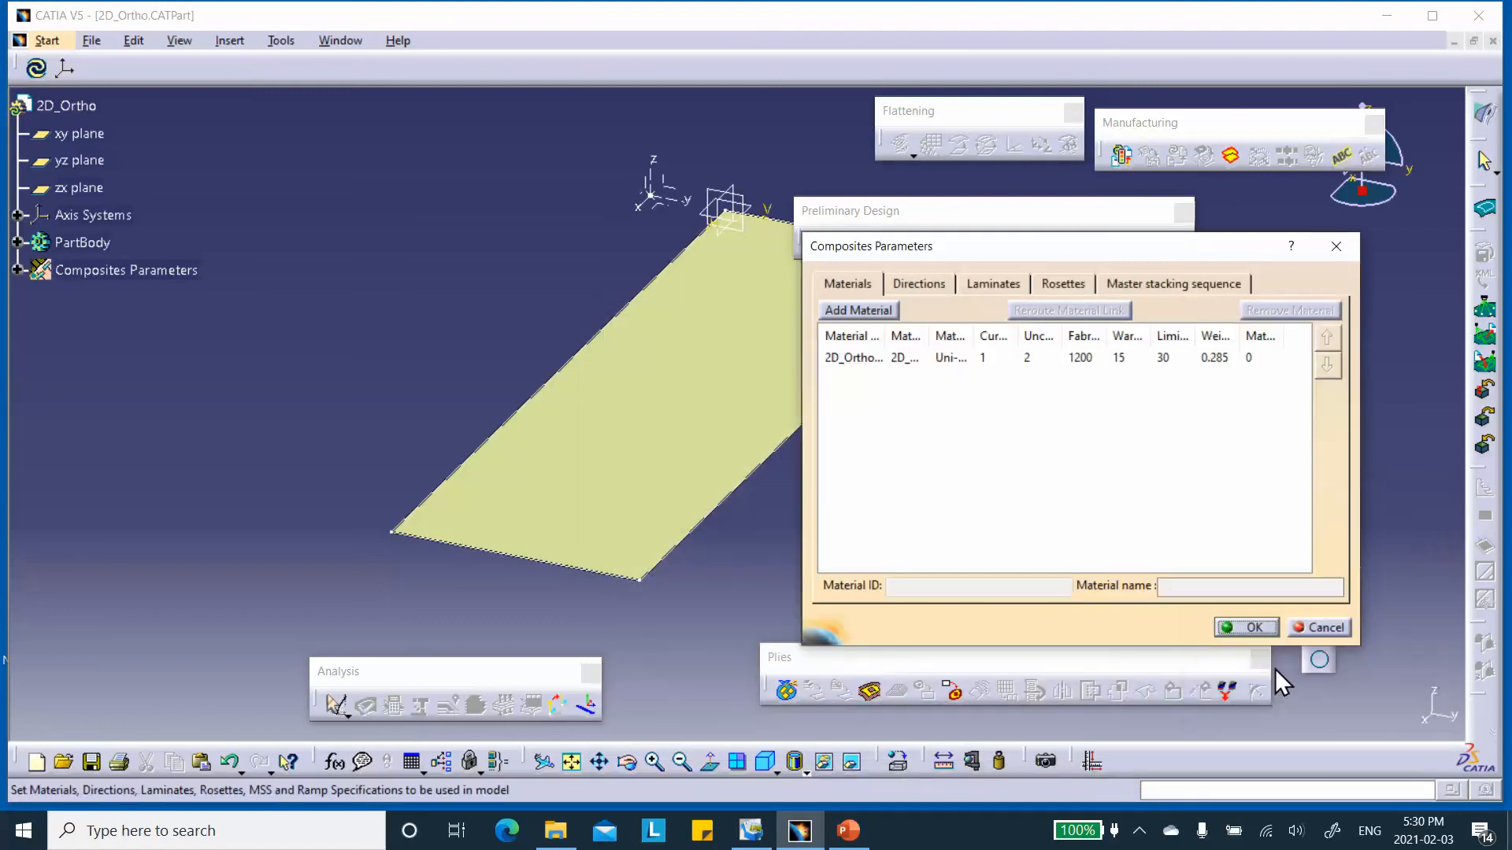
Add a Cartesian rosette on Axis System.1 to the composites parameters and save the part.
click(915, 284)
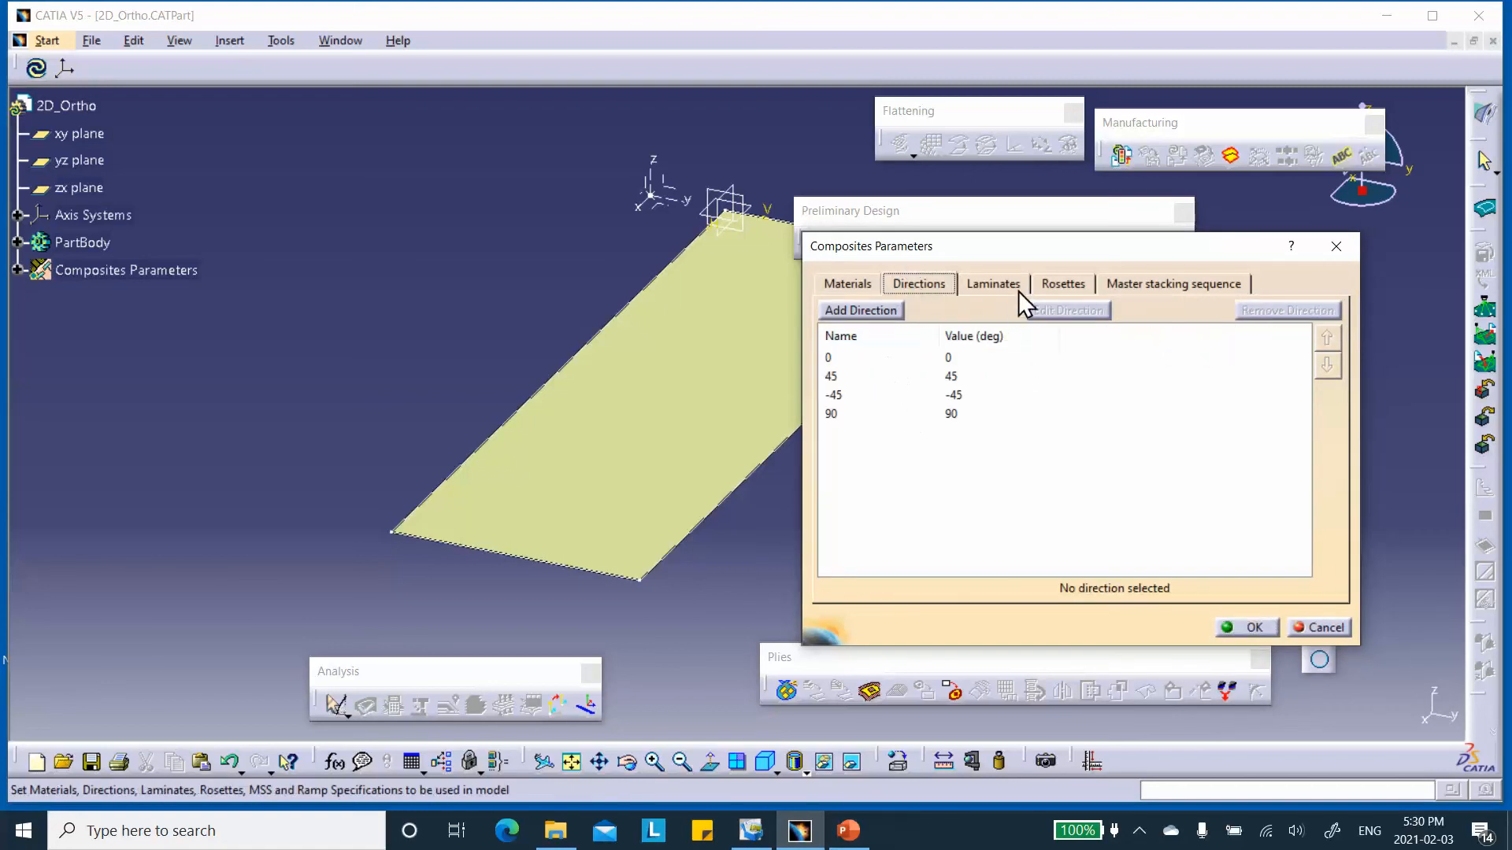
click(1061, 285)
click(858, 309)
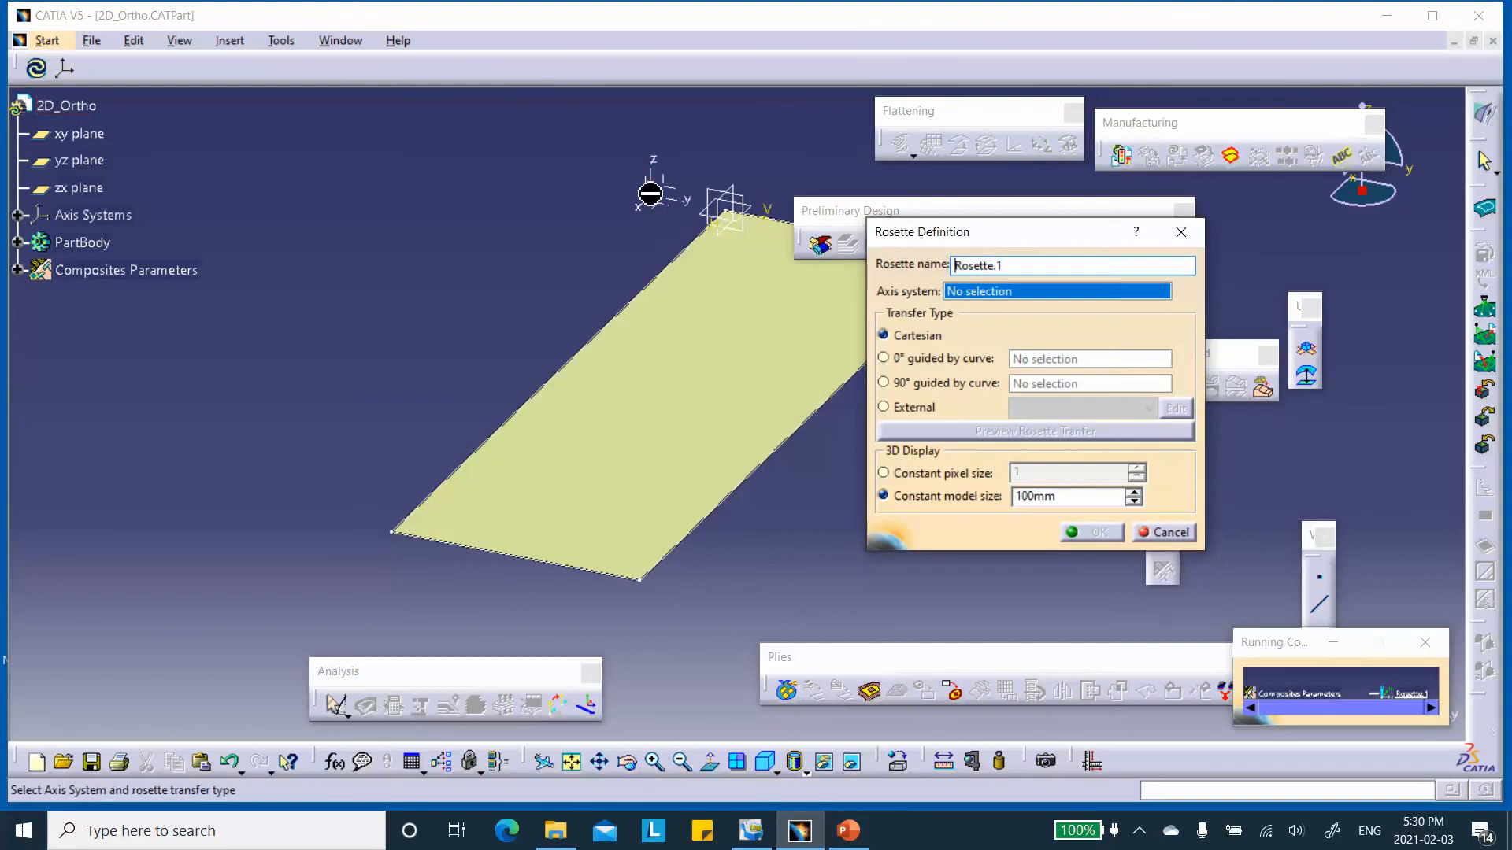
click(650, 193)
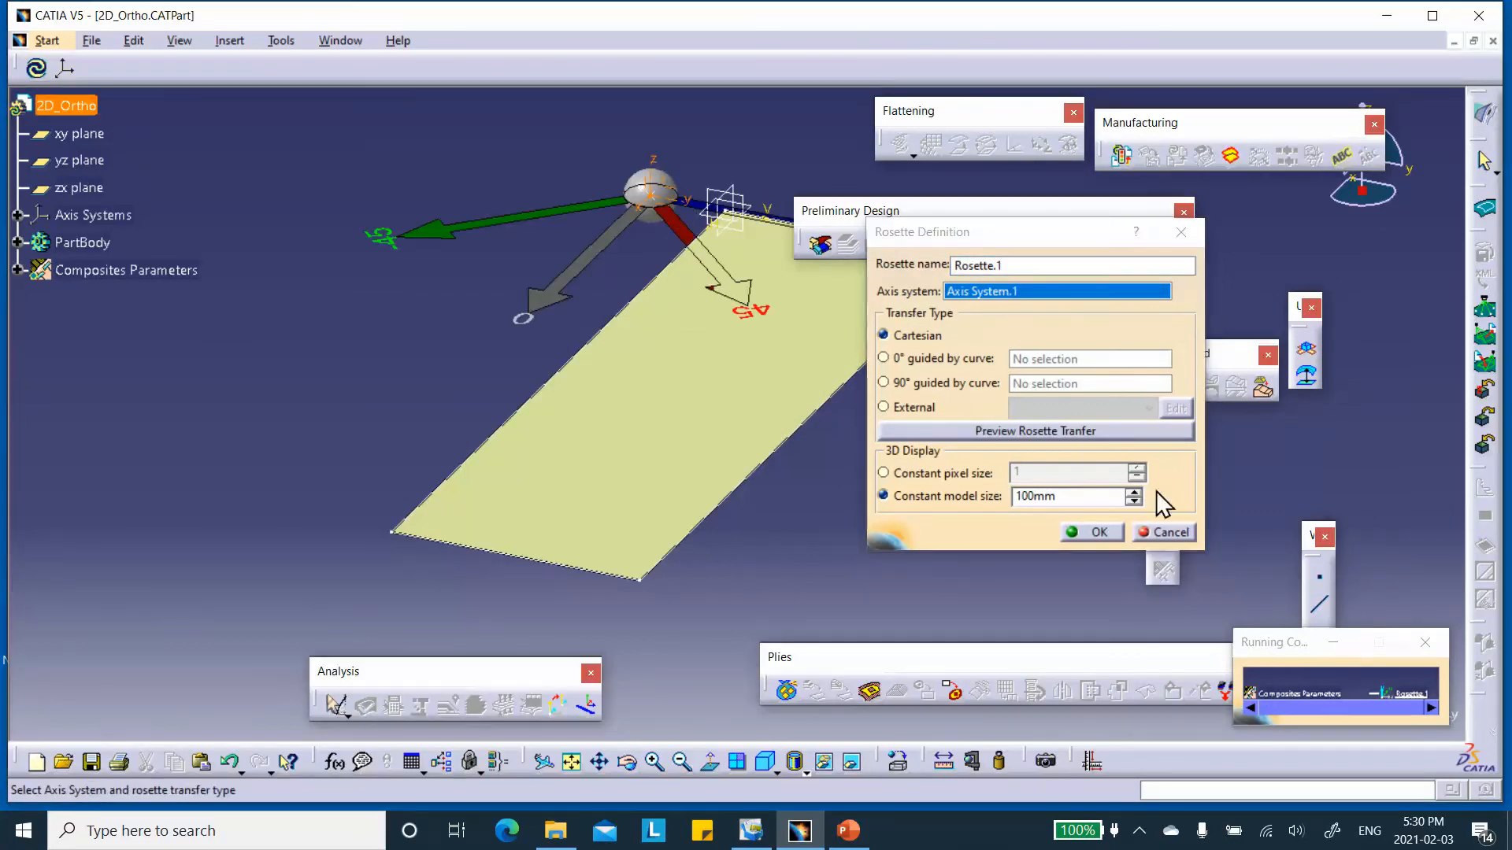
click(1098, 532)
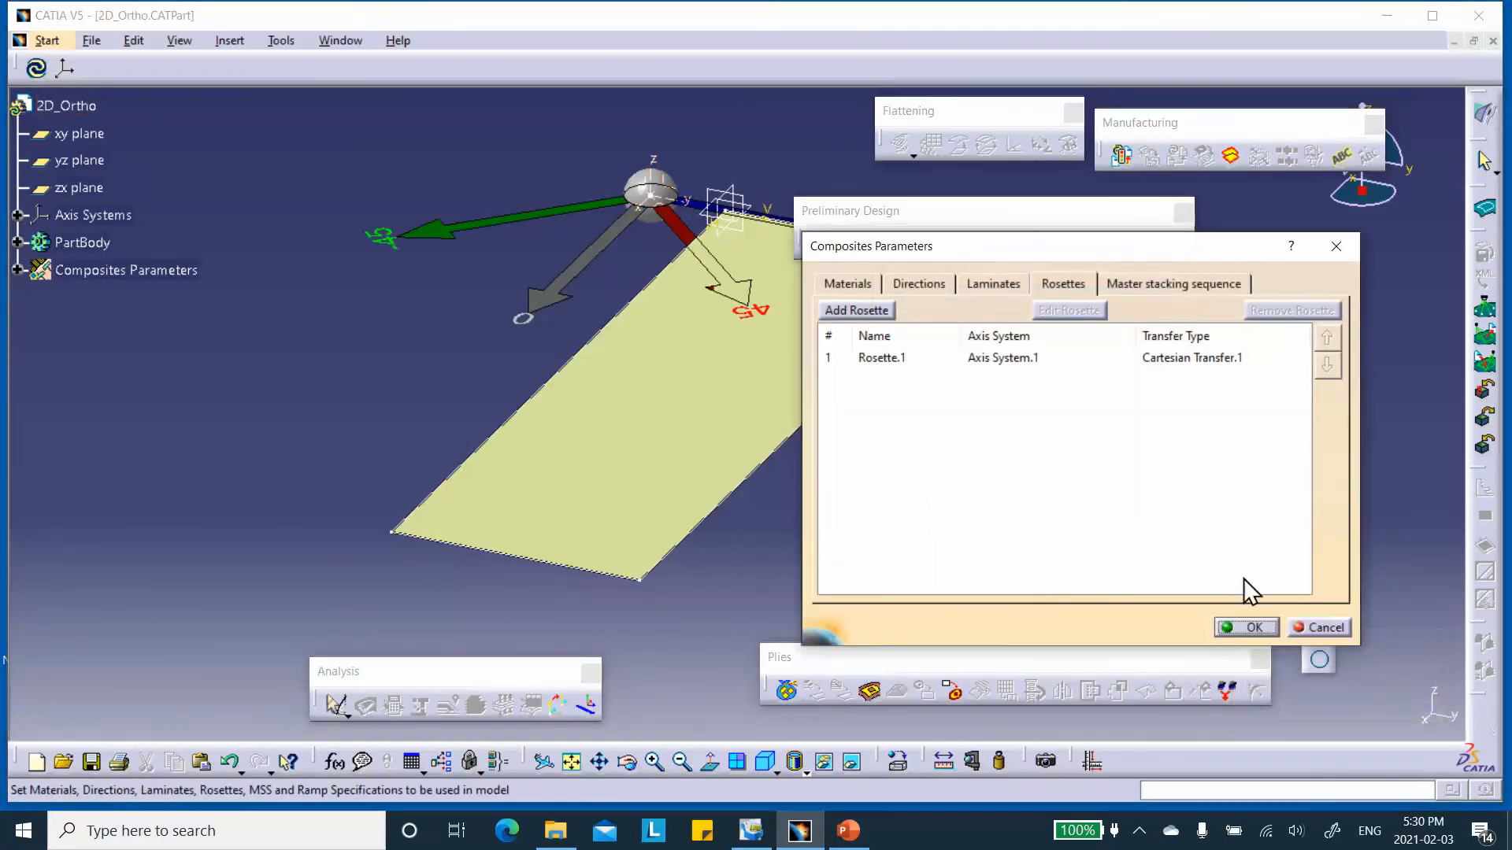
click(1250, 631)
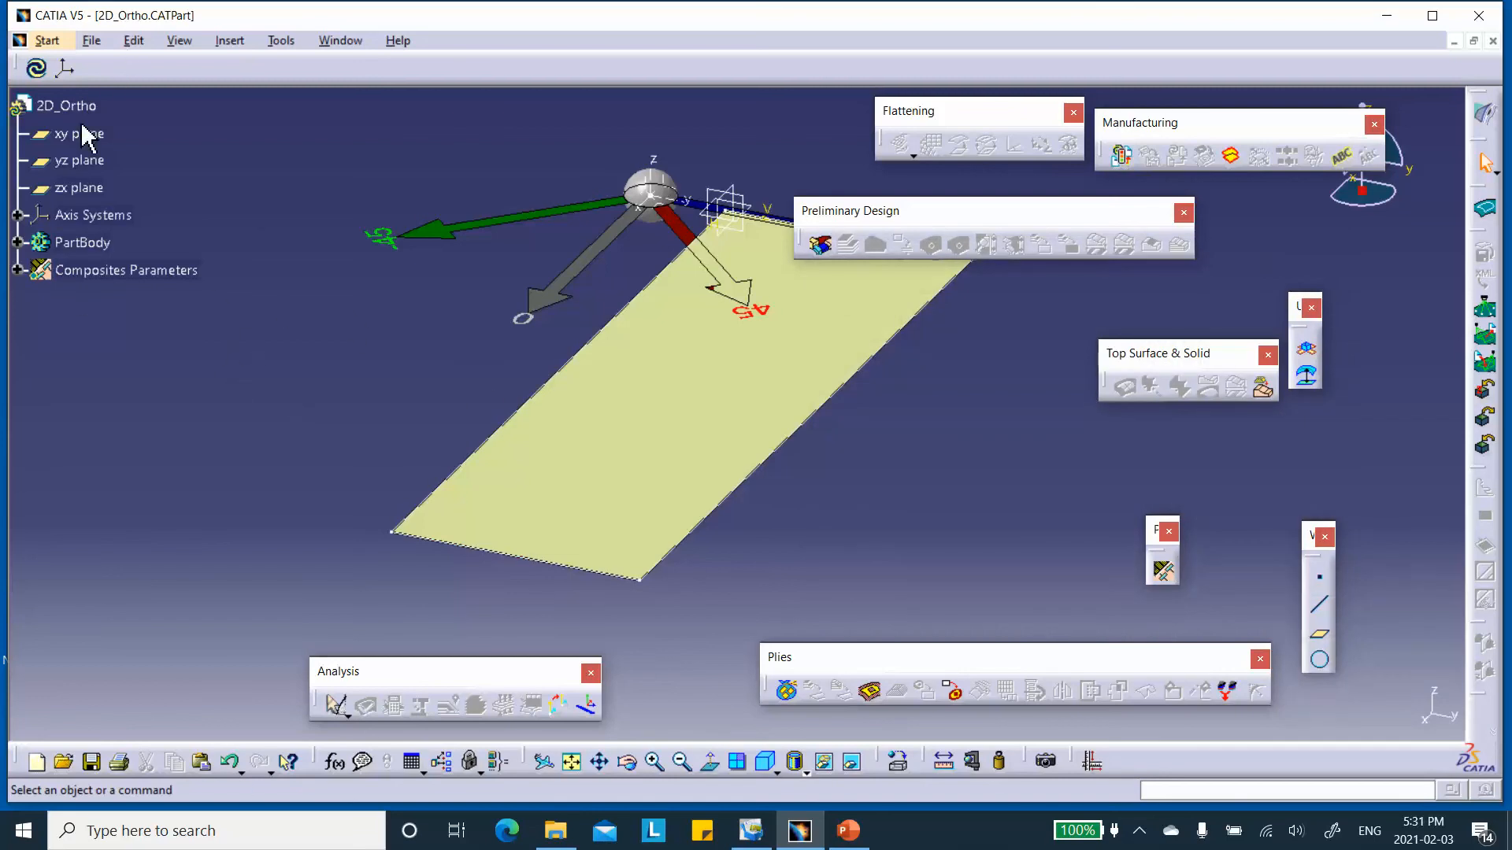
click(93, 762)
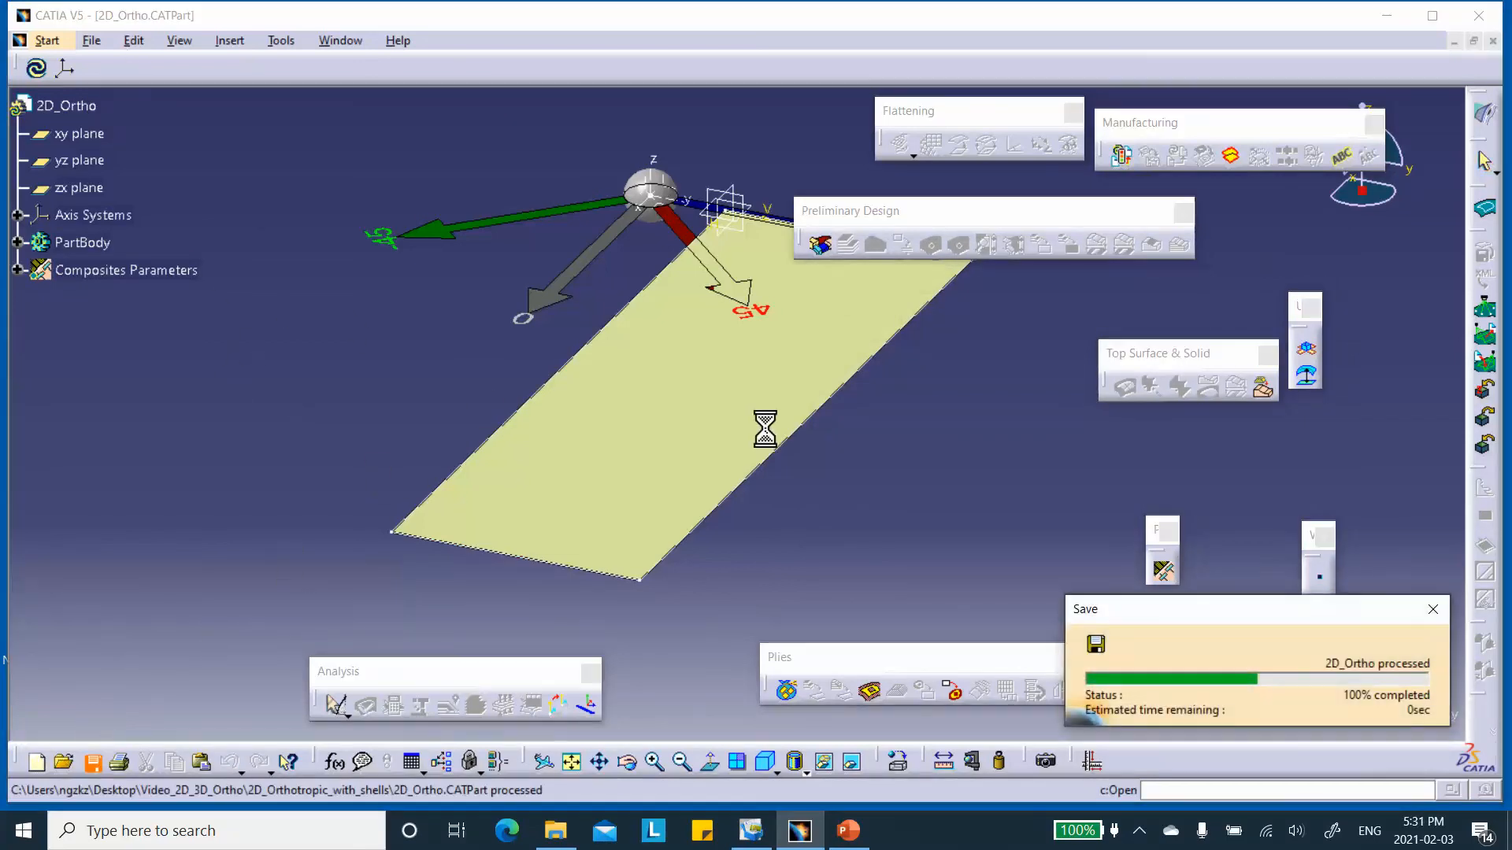
Create a plies group on the Join.1 surface, oriented by Rosette.1.
click(17, 270)
click(37, 297)
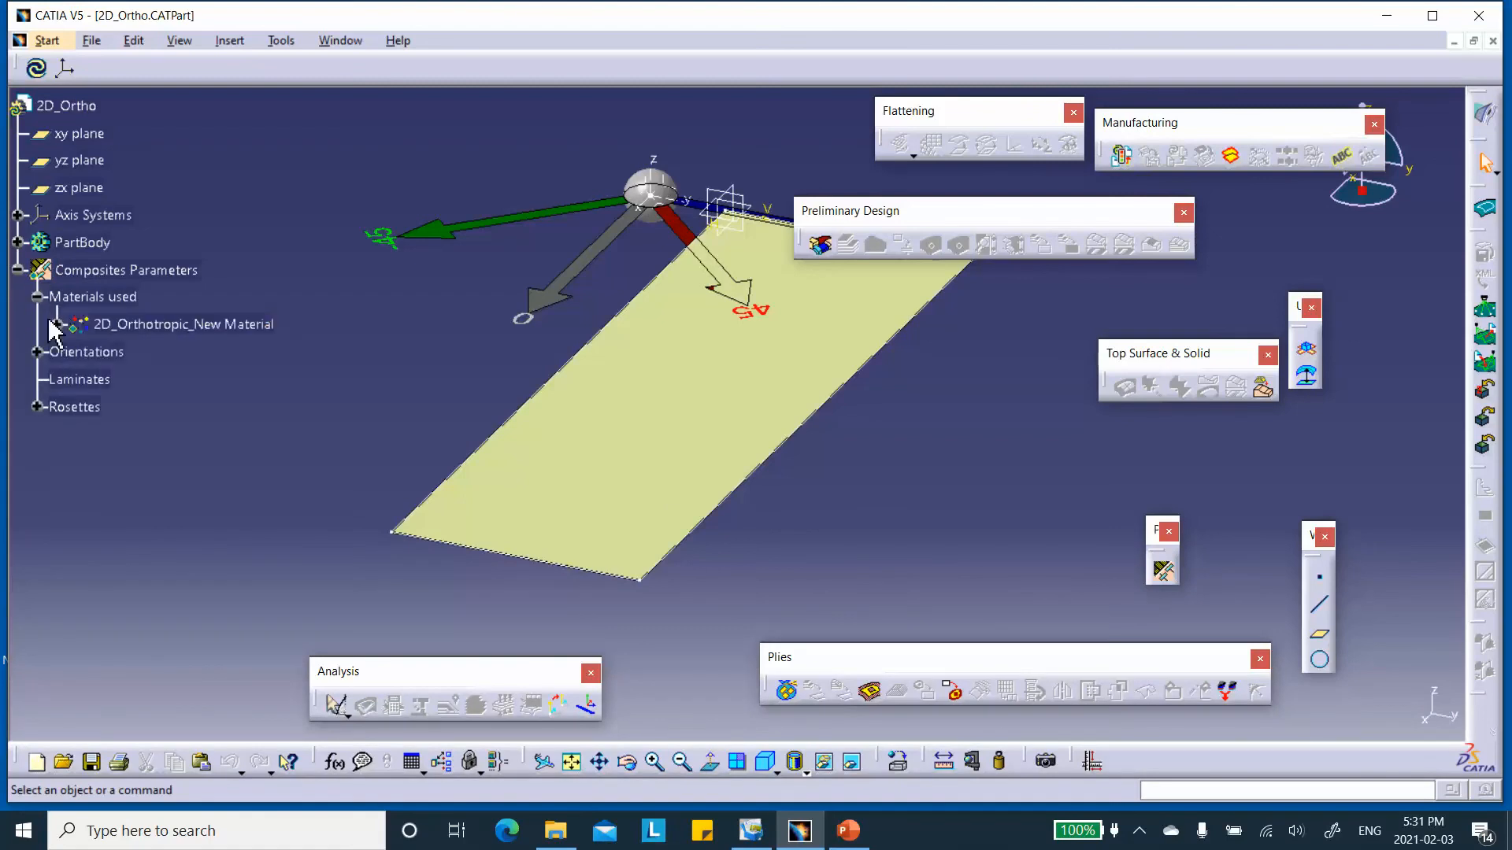
click(57, 324)
click(37, 297)
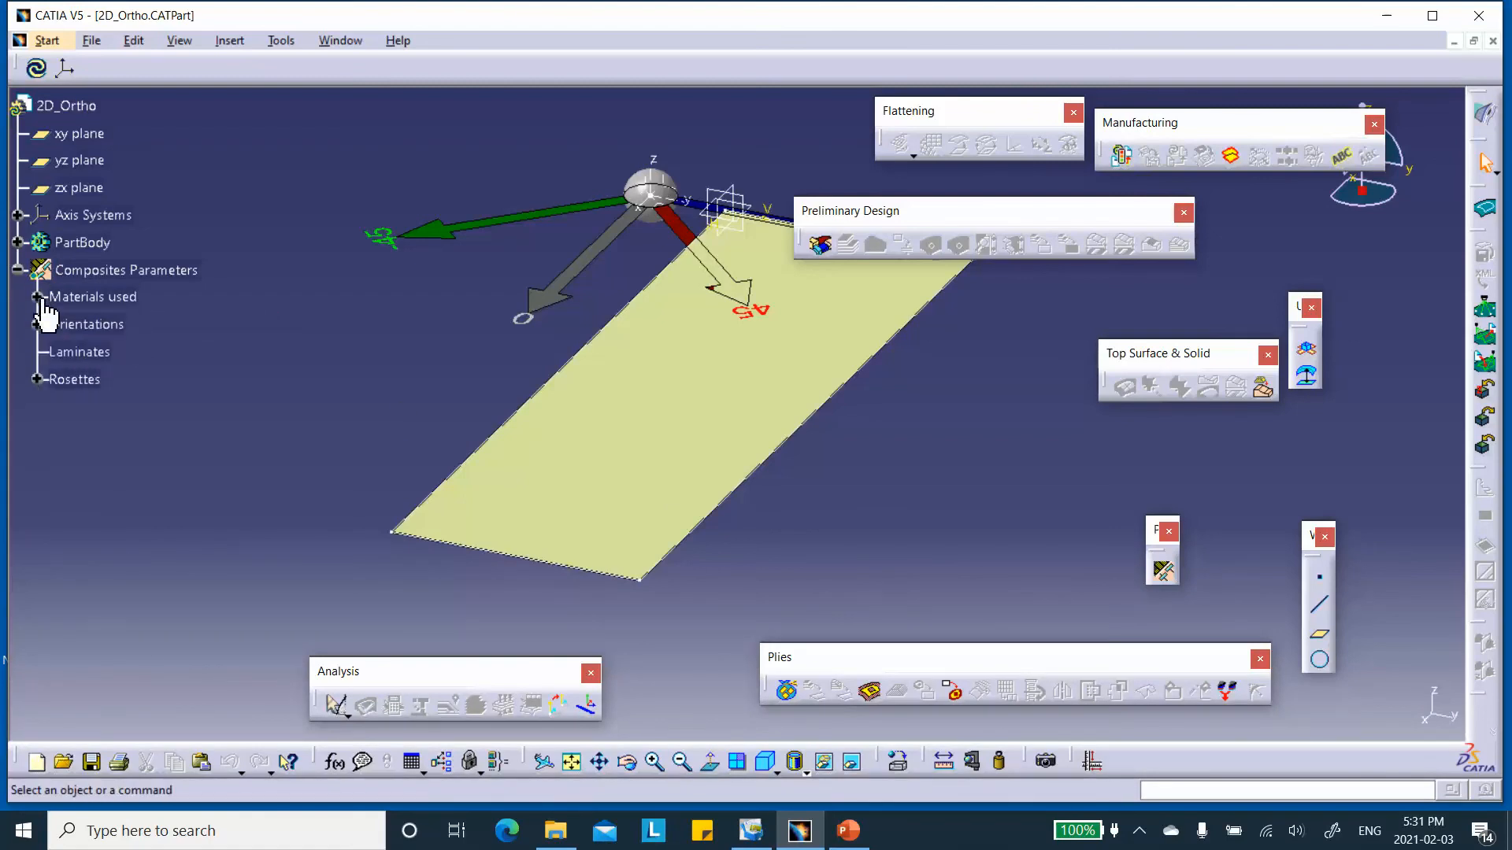
click(787, 693)
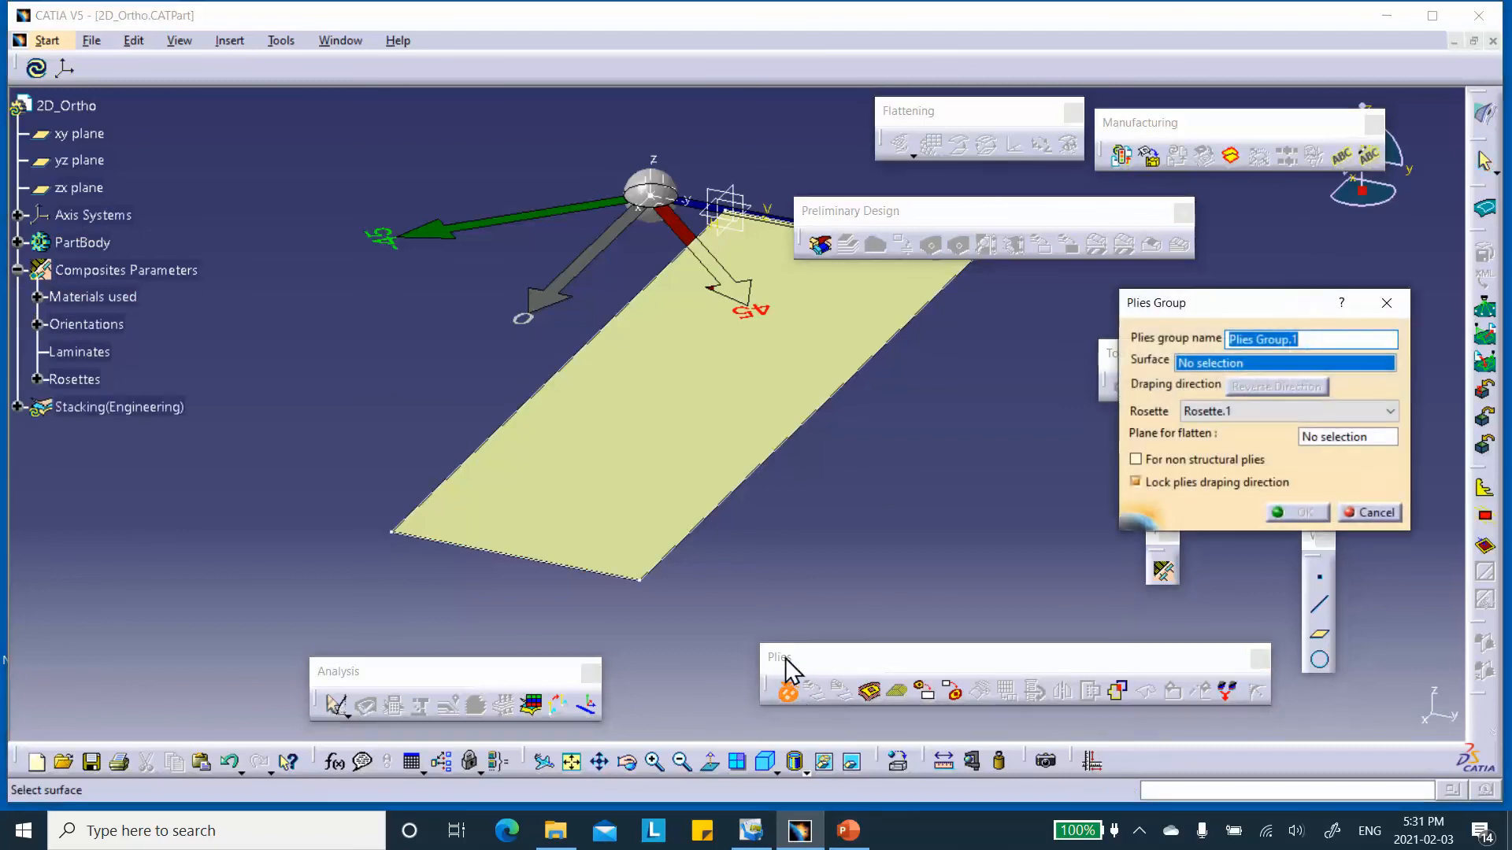
click(683, 422)
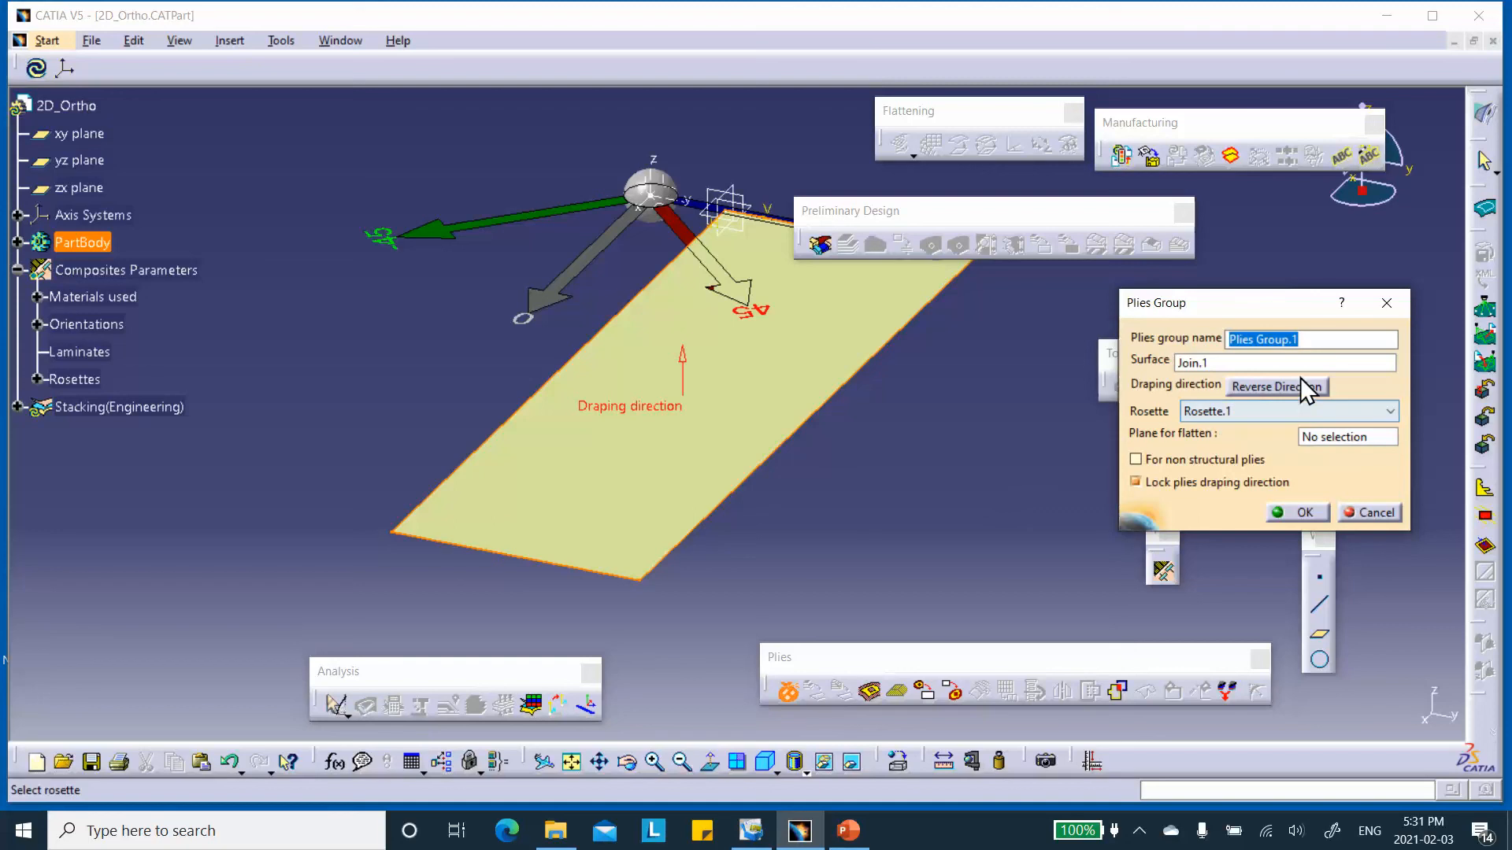
click(1305, 513)
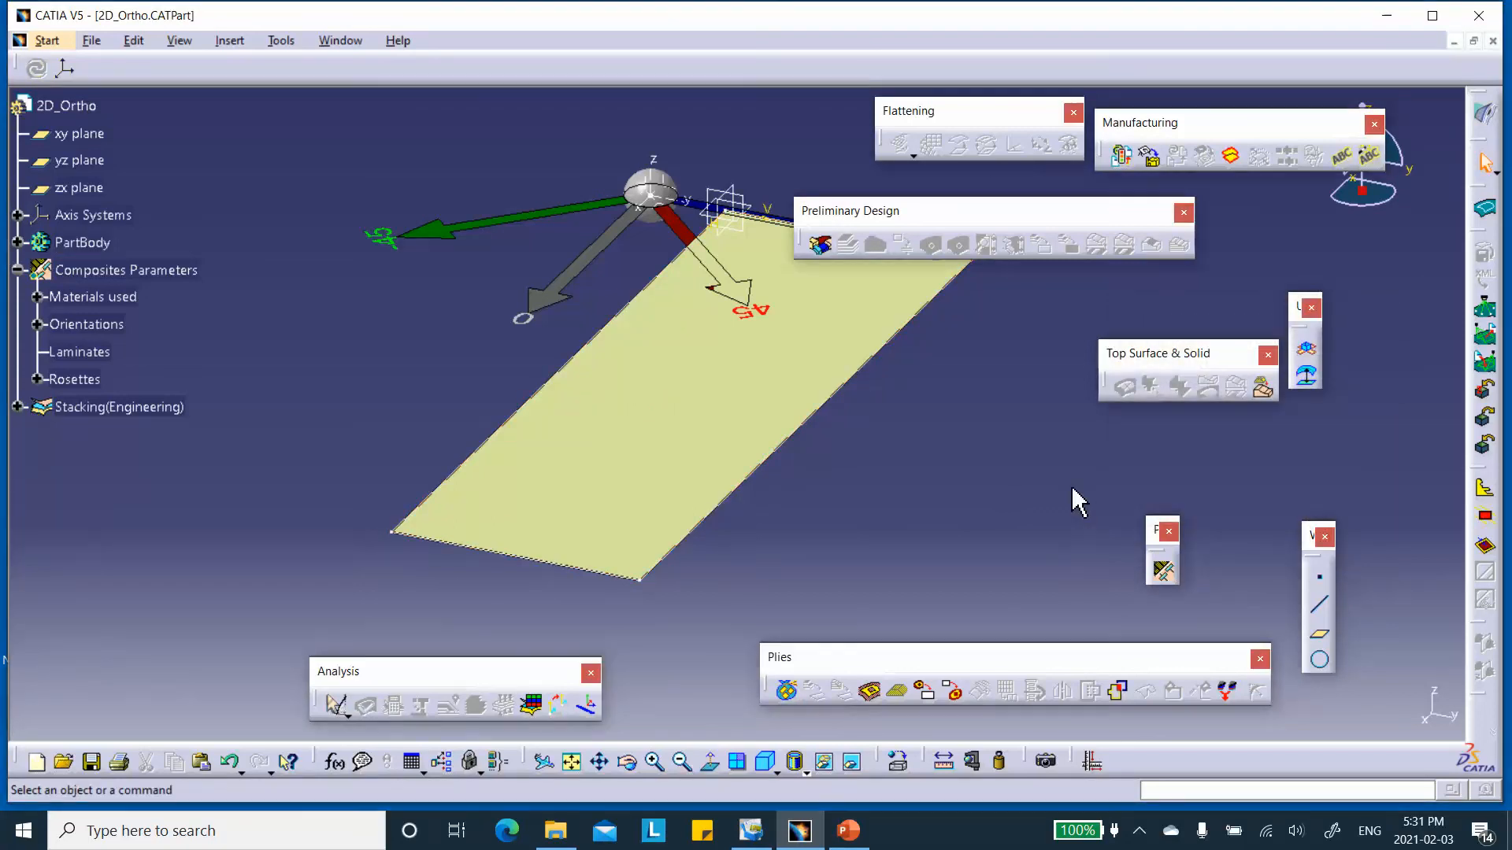
Create a ply in Plies Group.1 with Sketch.1 as its contour, 2D_Orthotropic_New Material and direction -45.
click(870, 693)
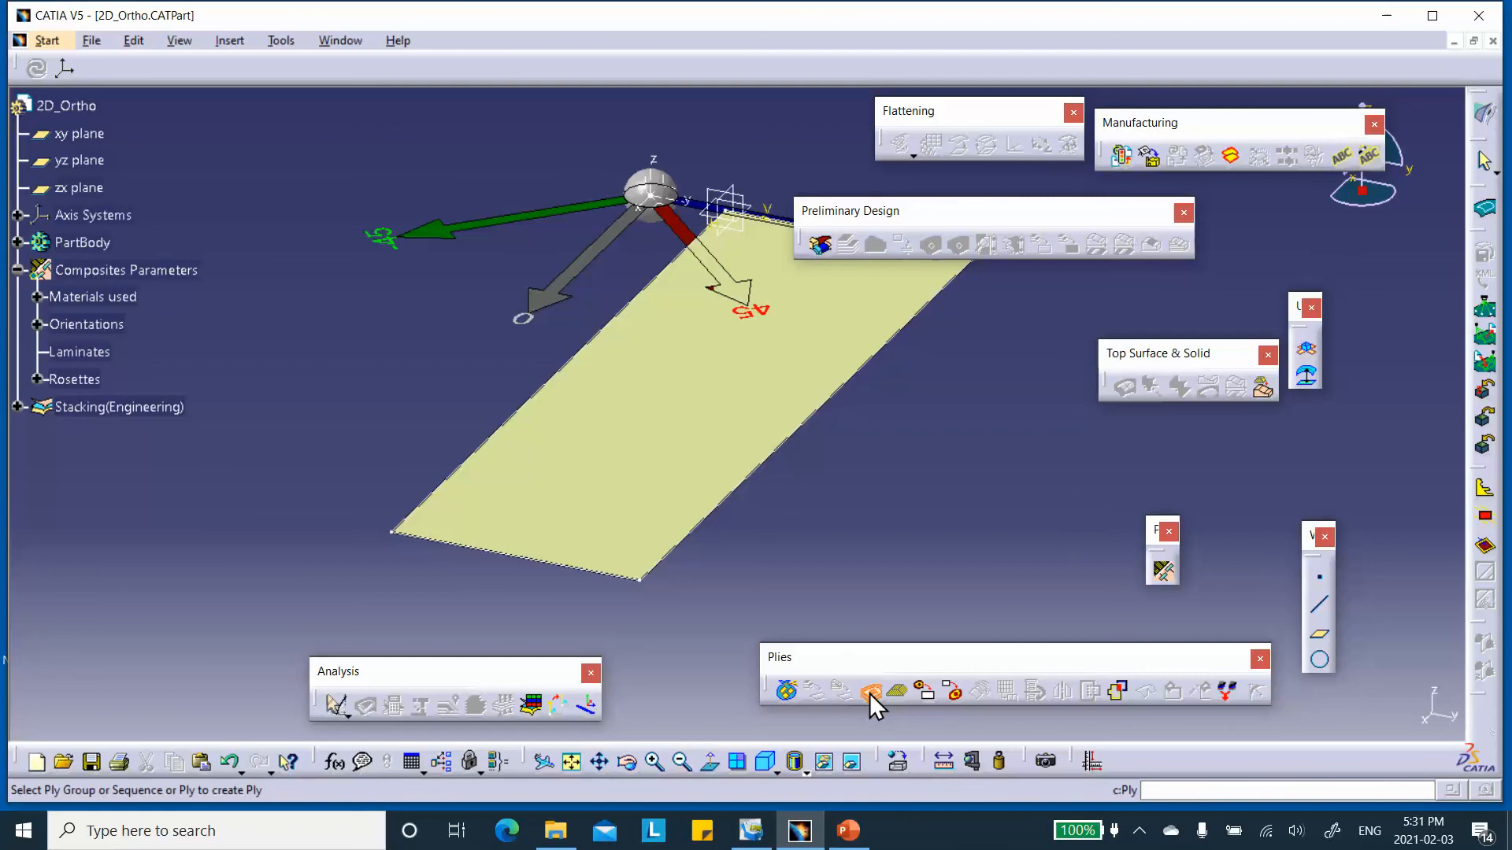
click(19, 408)
click(106, 433)
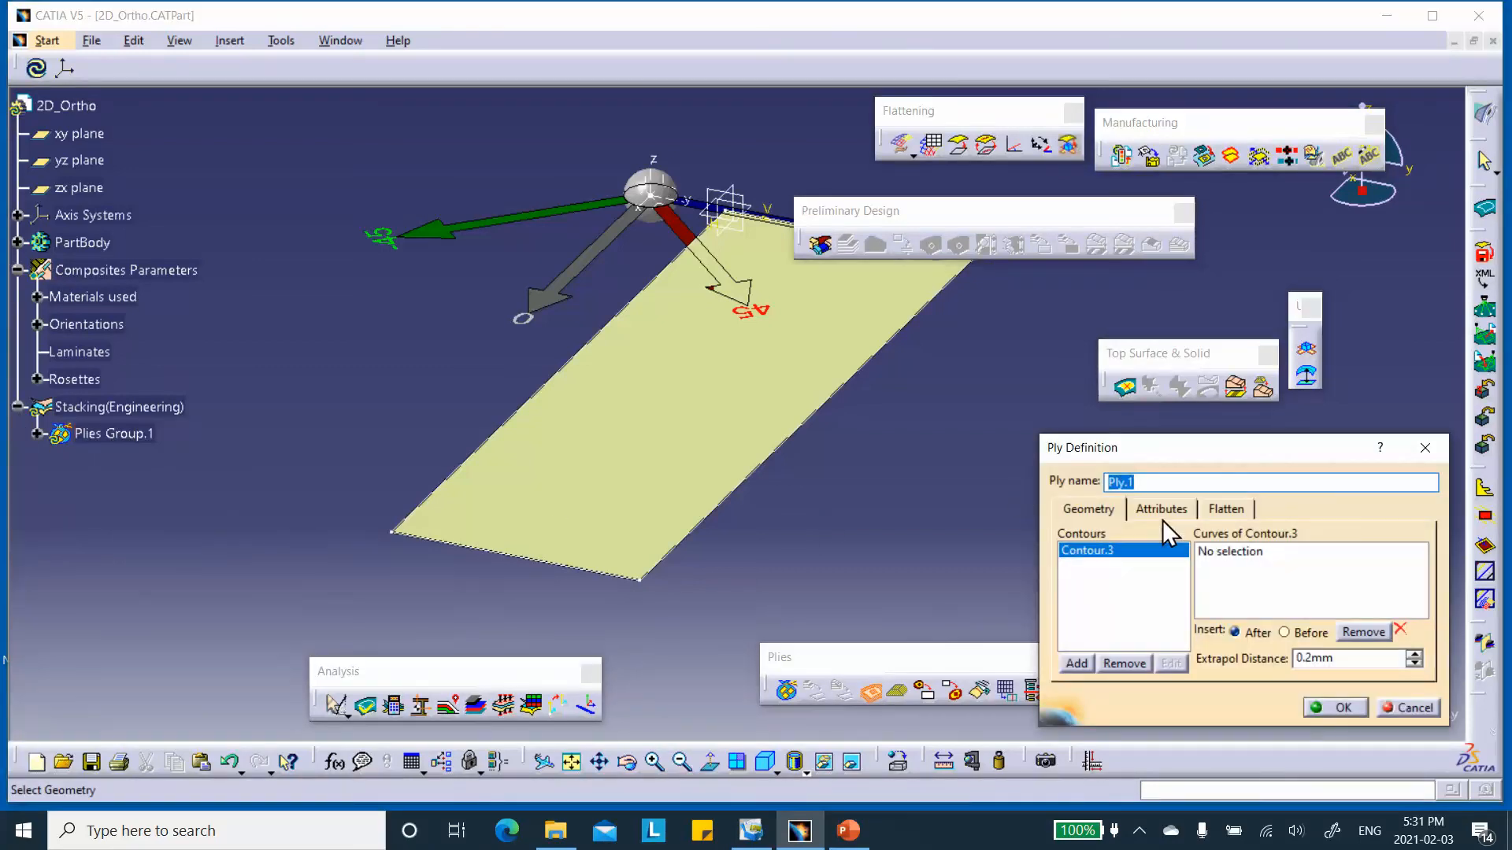
click(1222, 551)
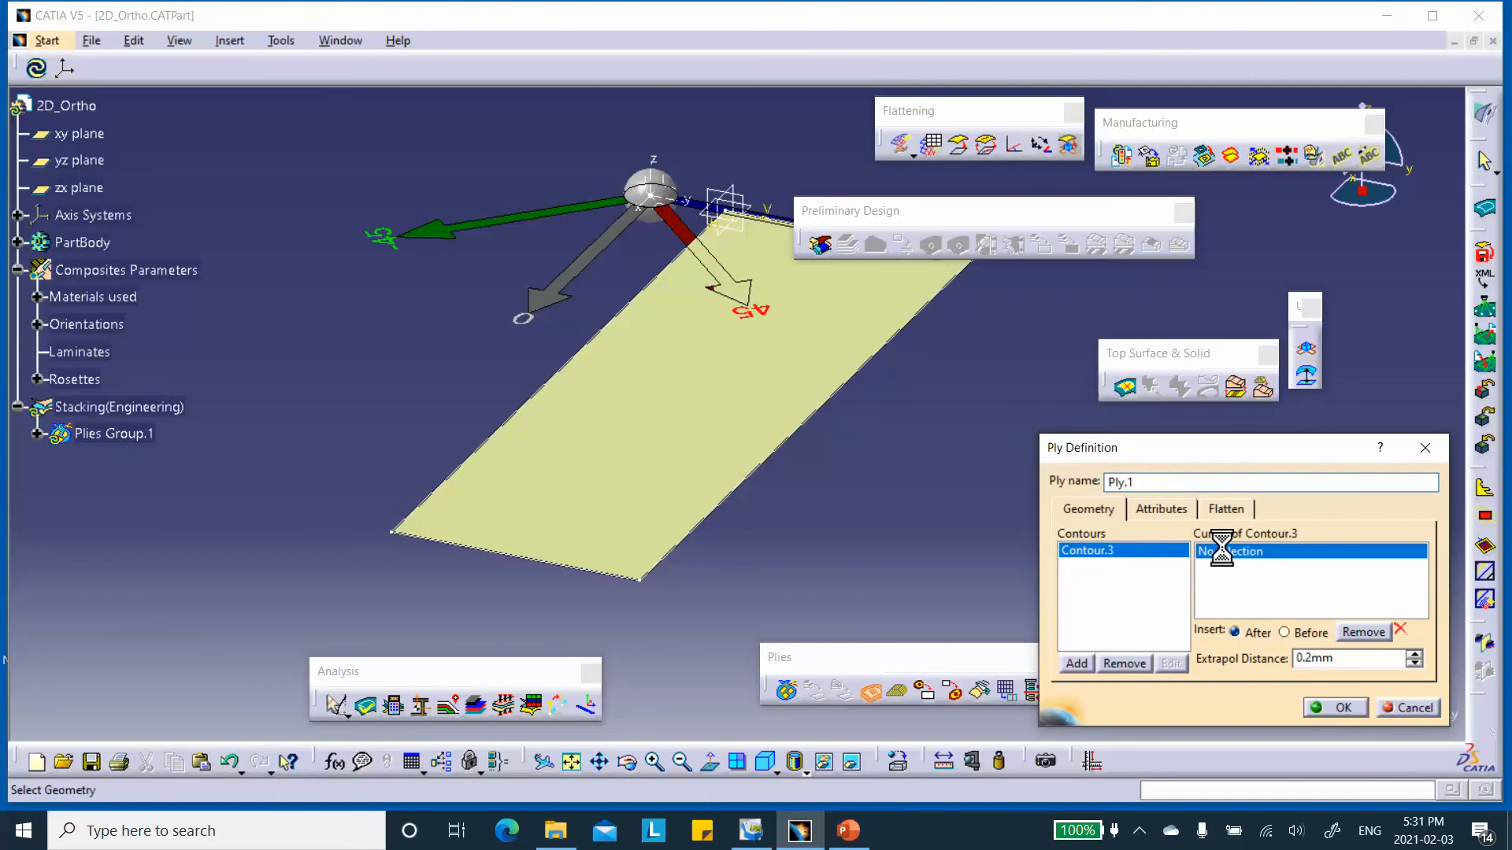
click(856, 411)
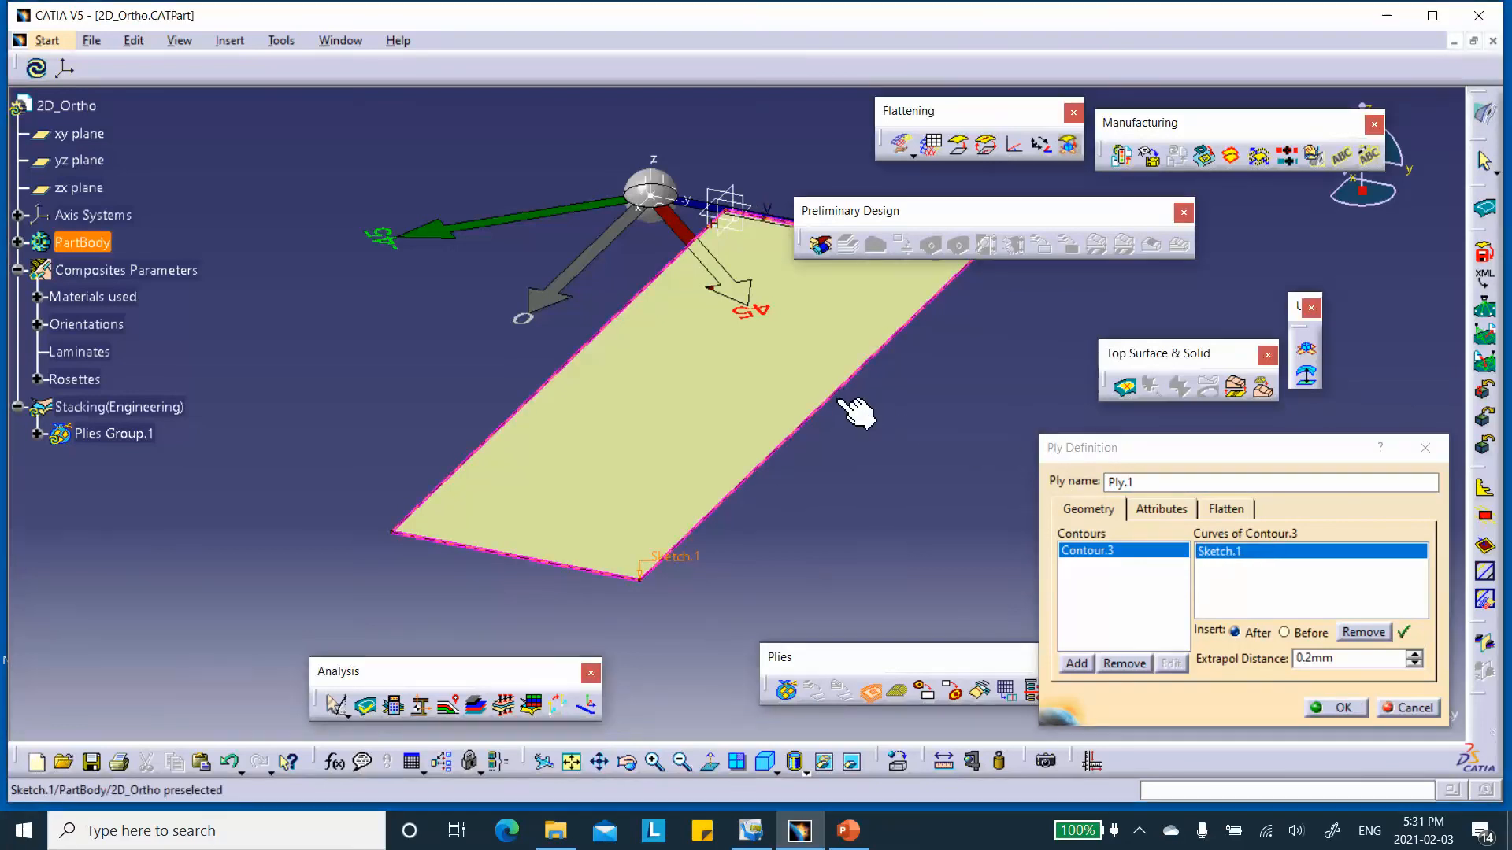
click(1157, 512)
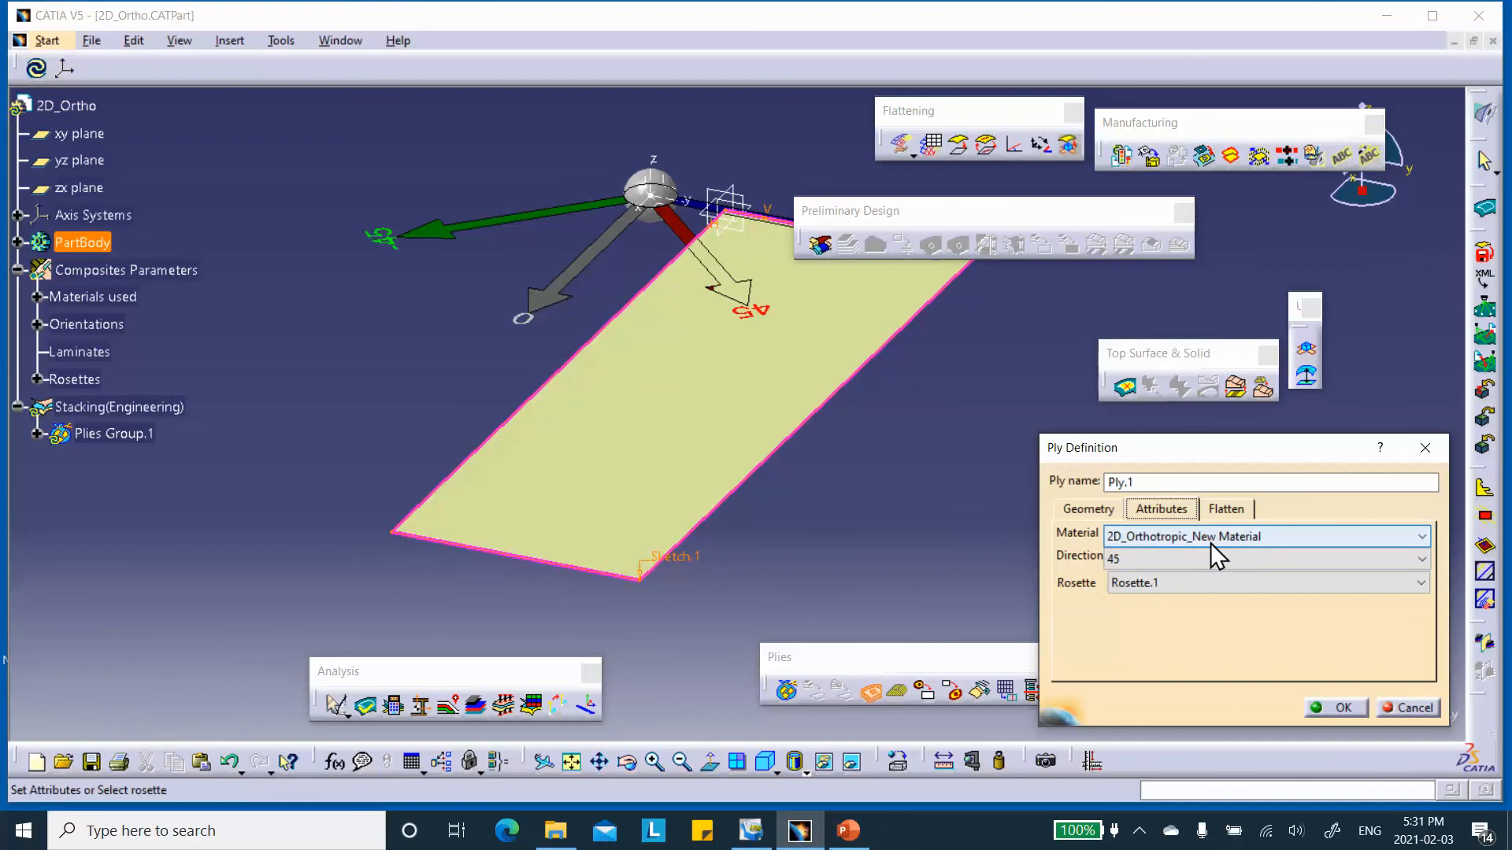
click(1156, 563)
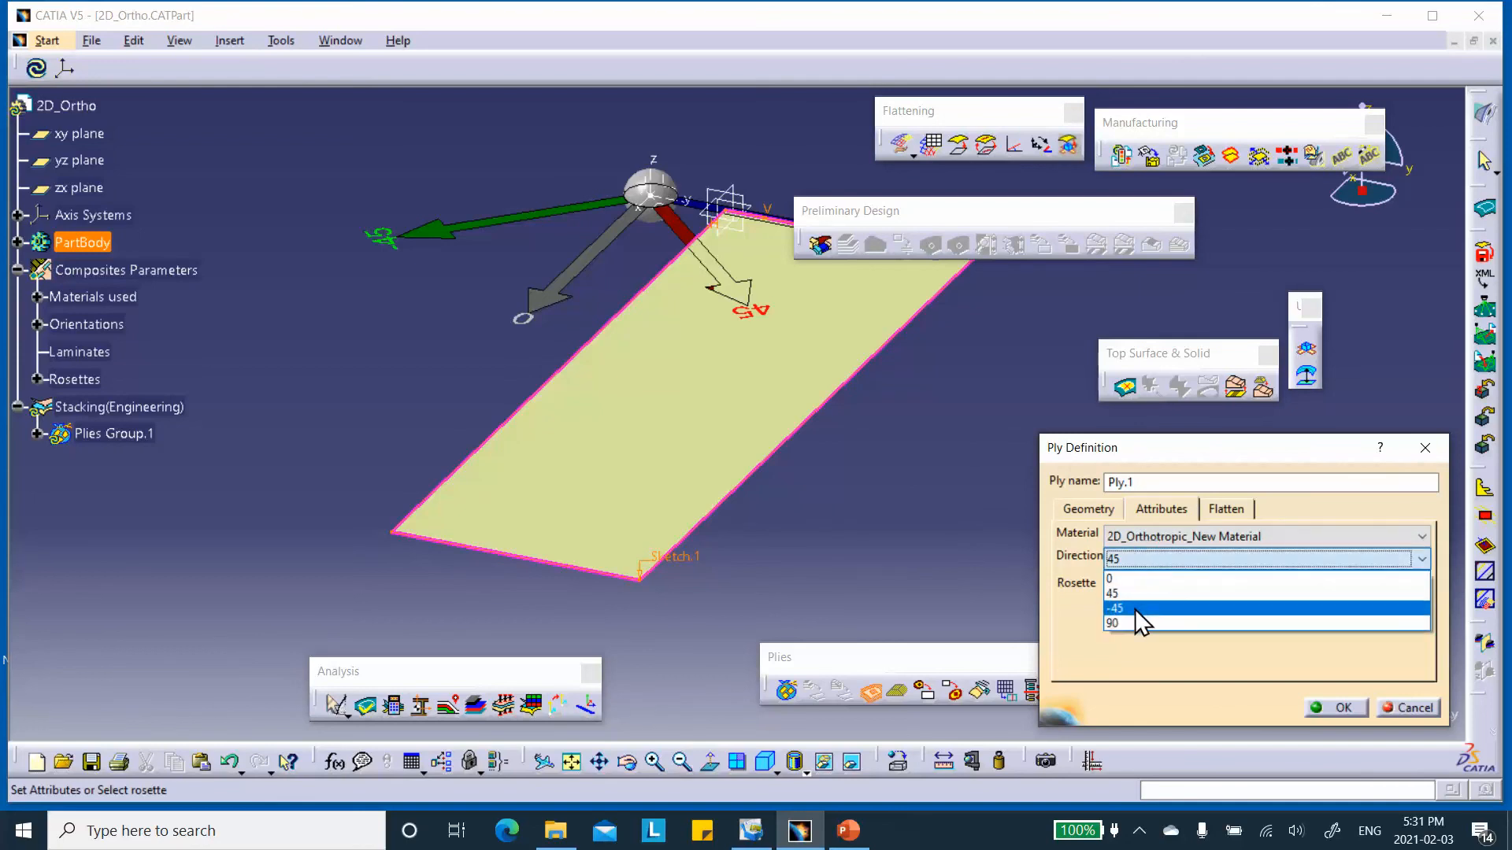
click(1144, 612)
click(1341, 708)
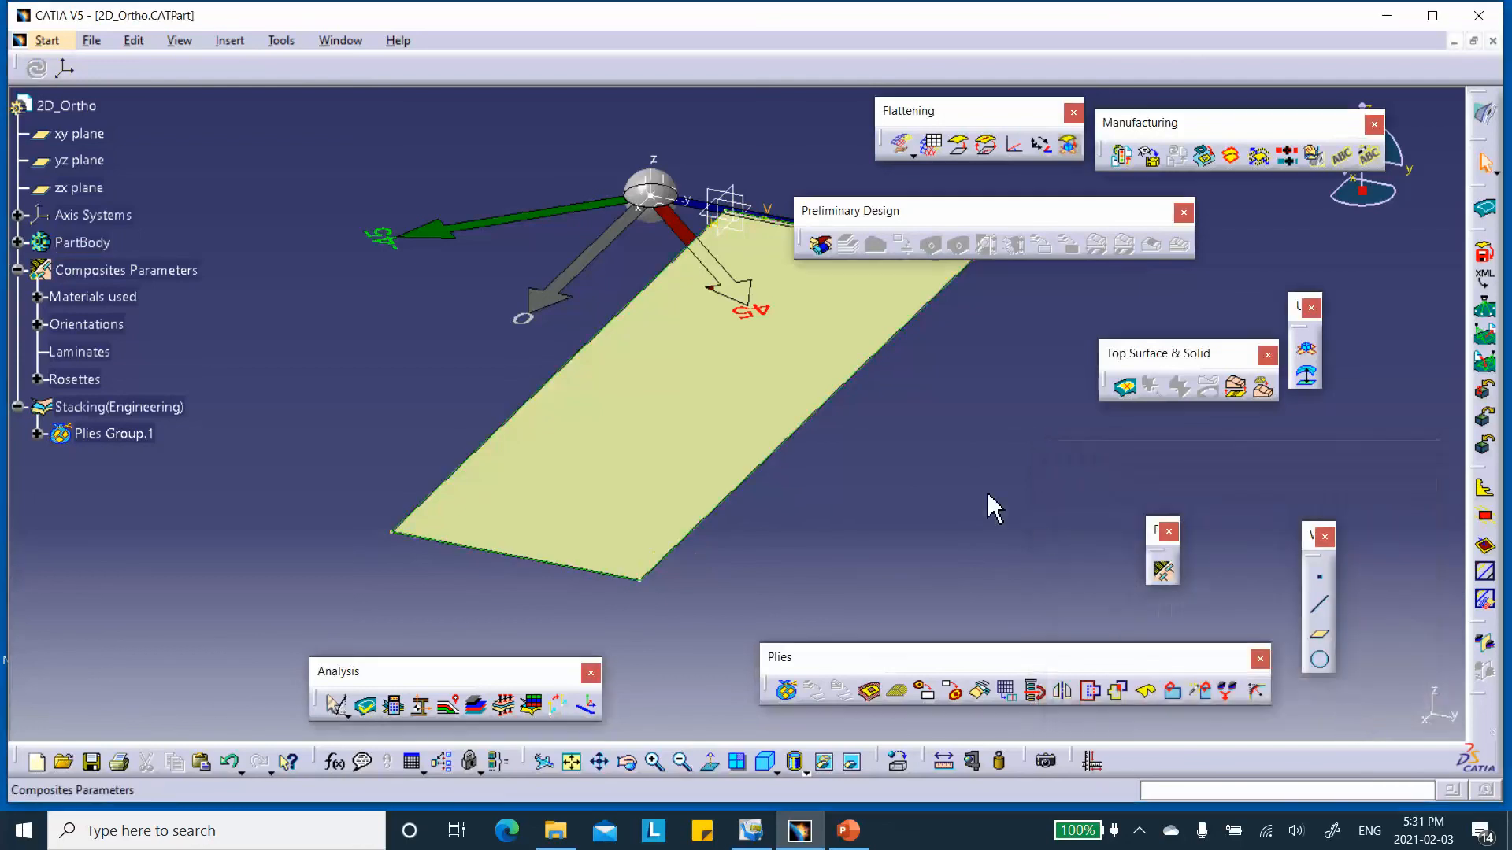
Create a second ply in the stacking using the first ply's contour, 2D_Orthotropic_New Material and direction 45, and save the part.
click(869, 692)
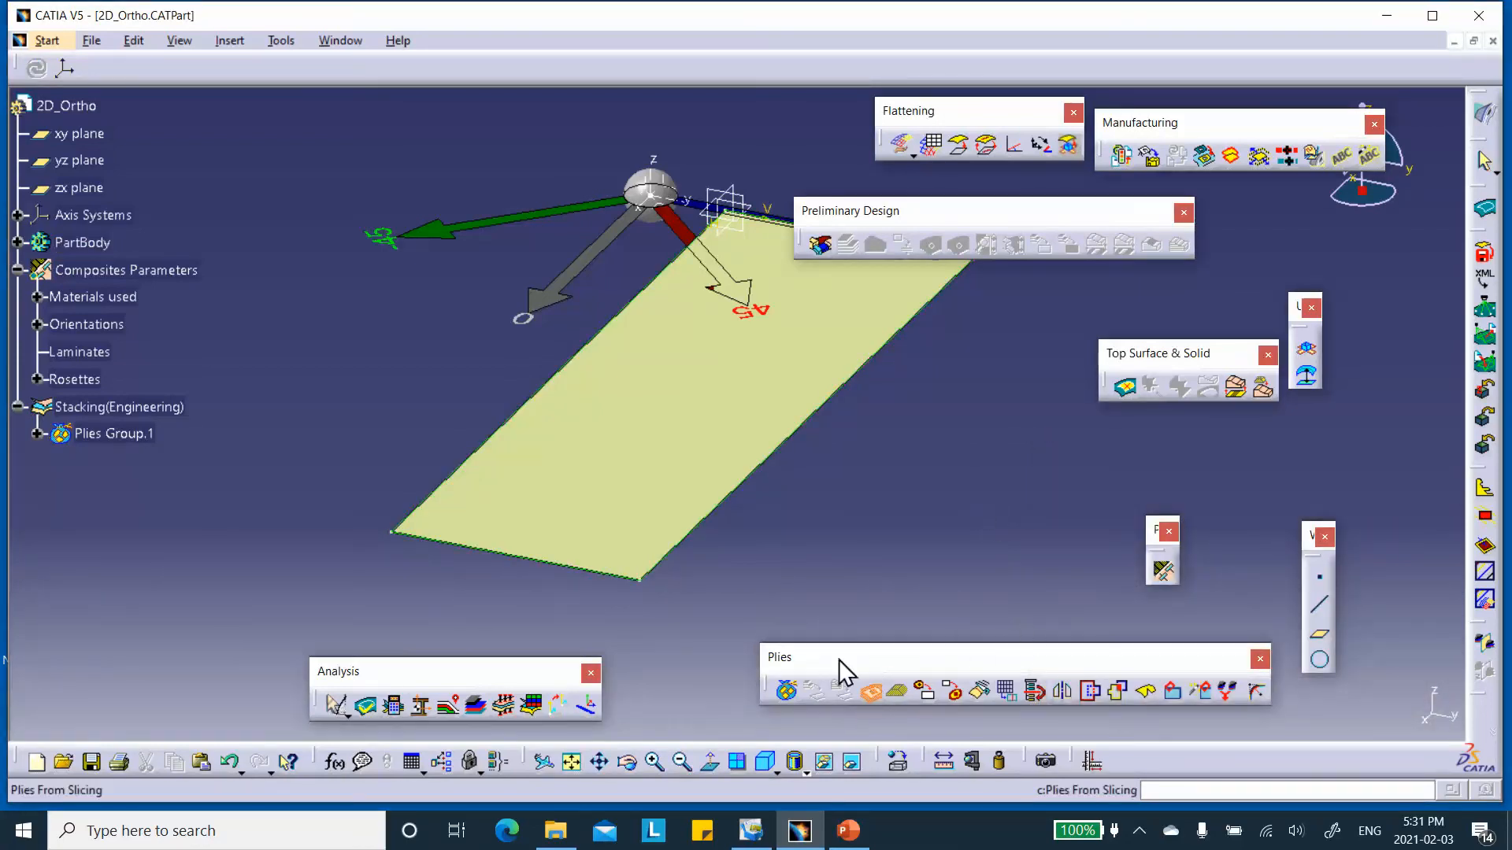
click(119, 409)
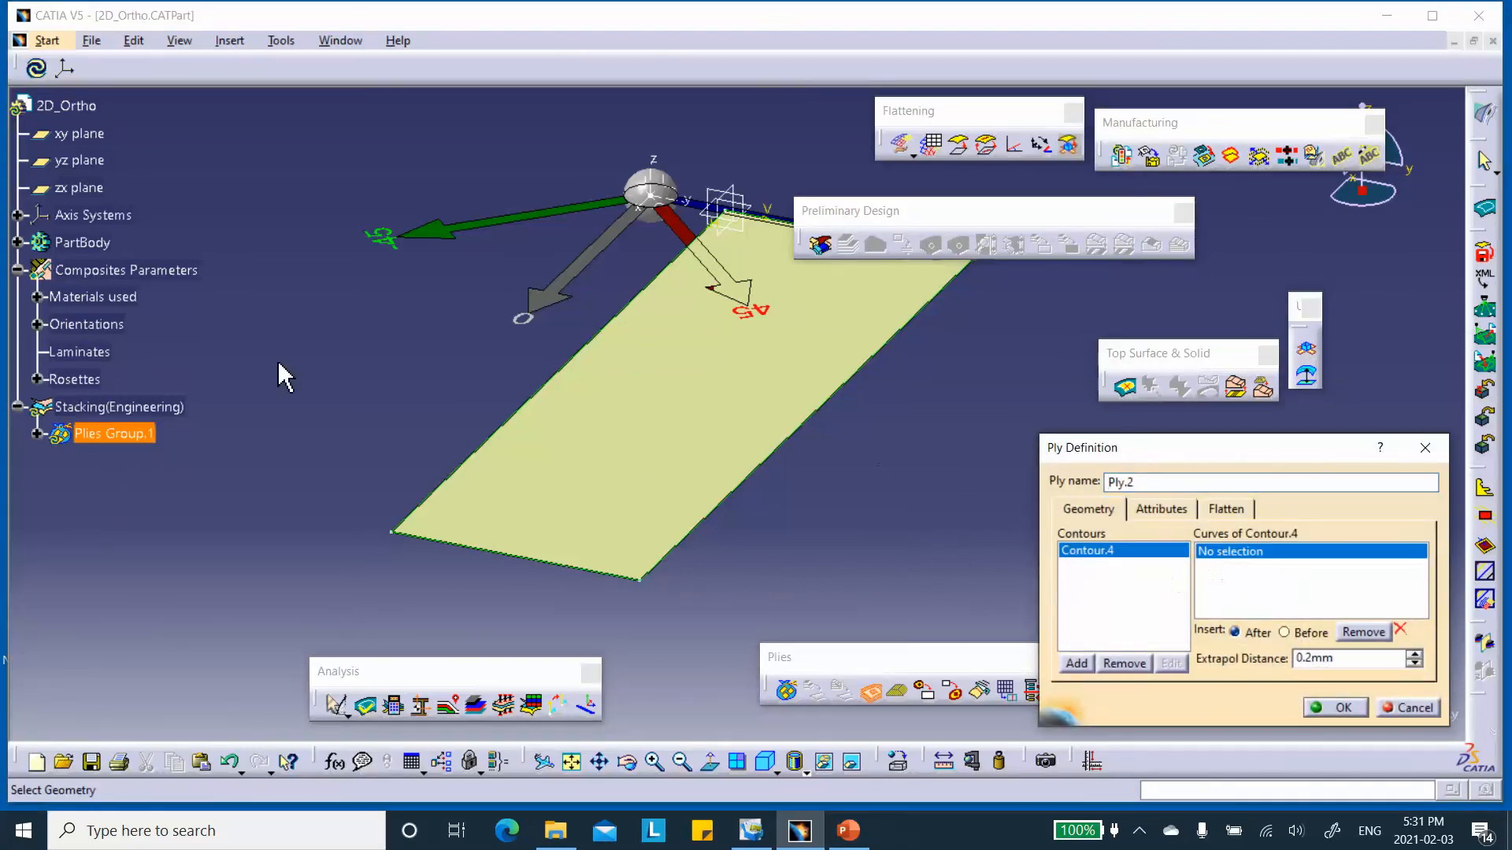
click(501, 431)
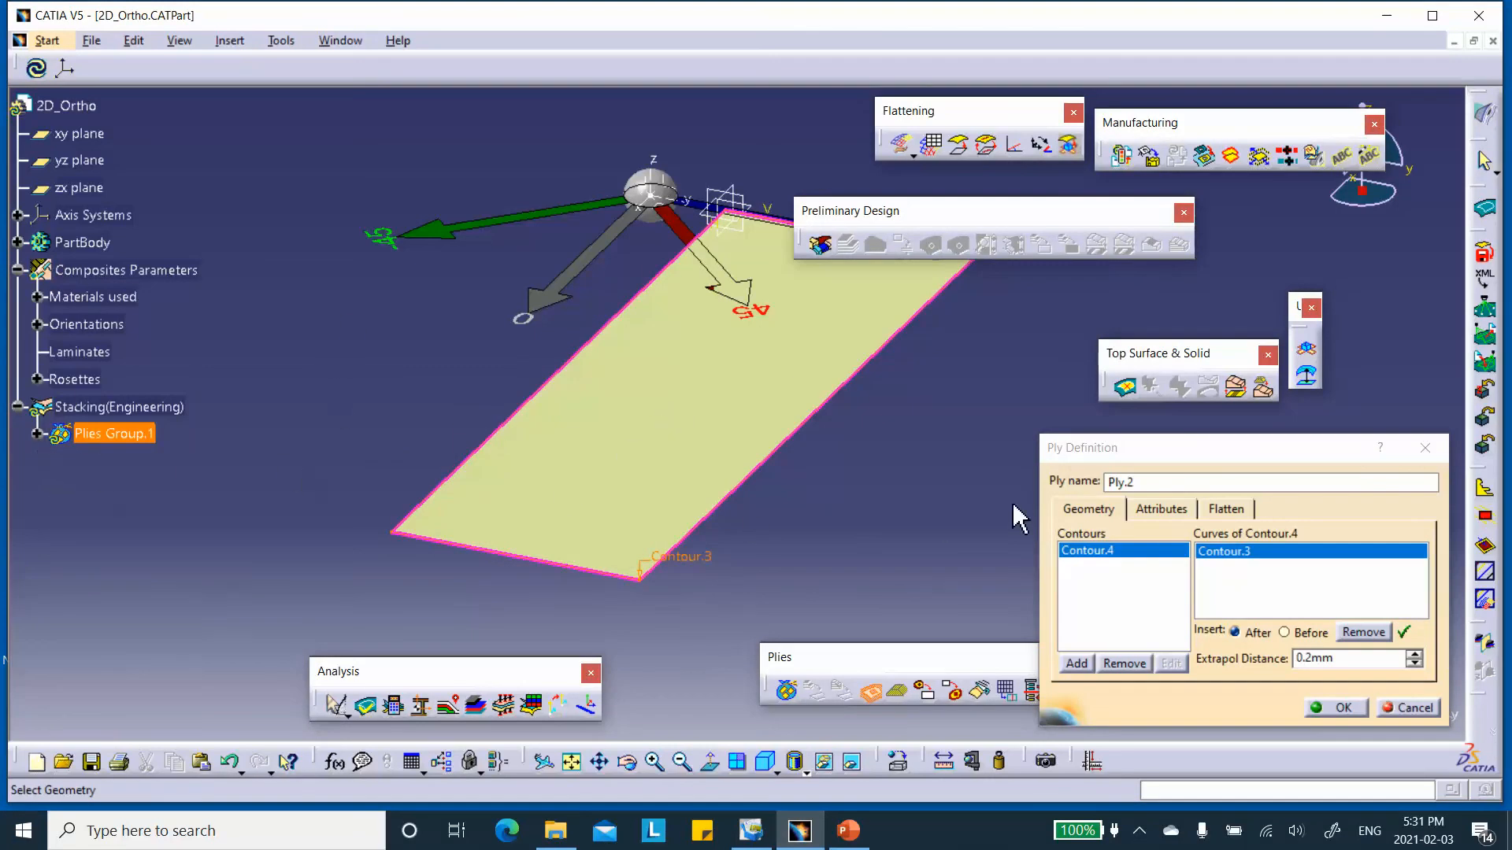
click(1149, 511)
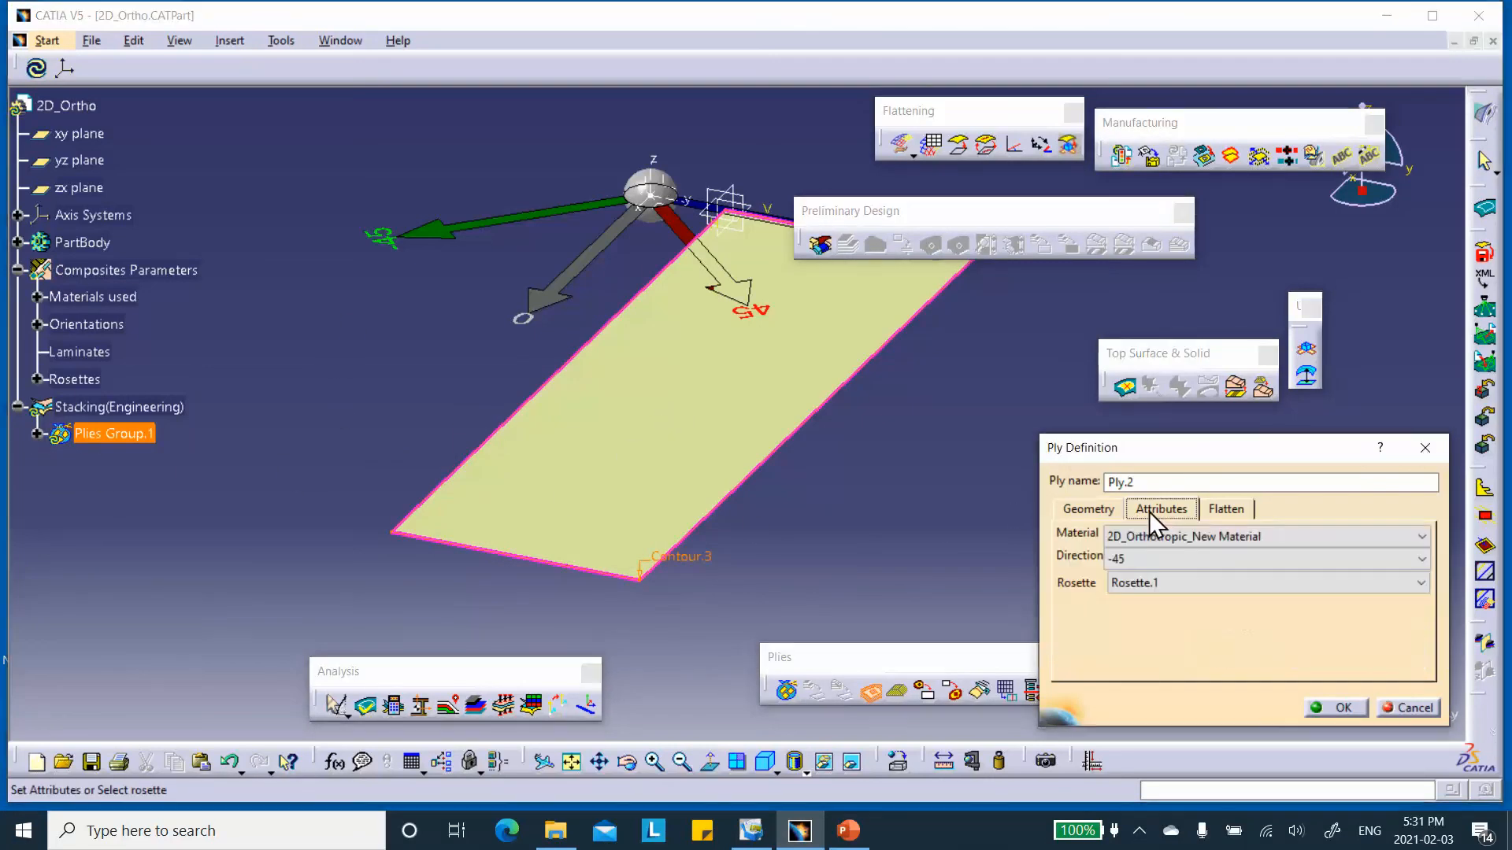
click(1188, 558)
click(1171, 607)
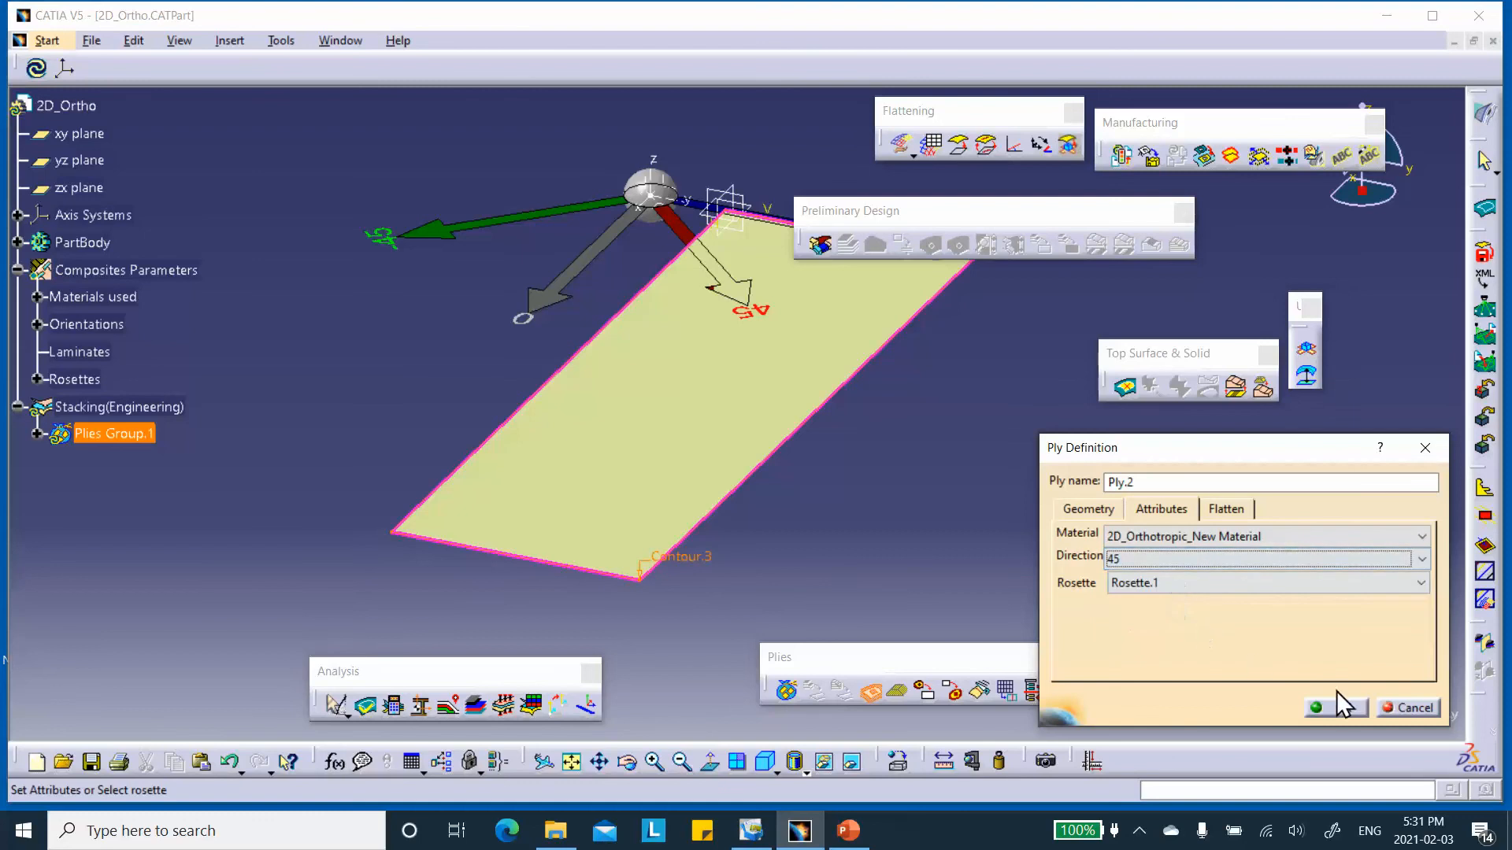
click(1343, 709)
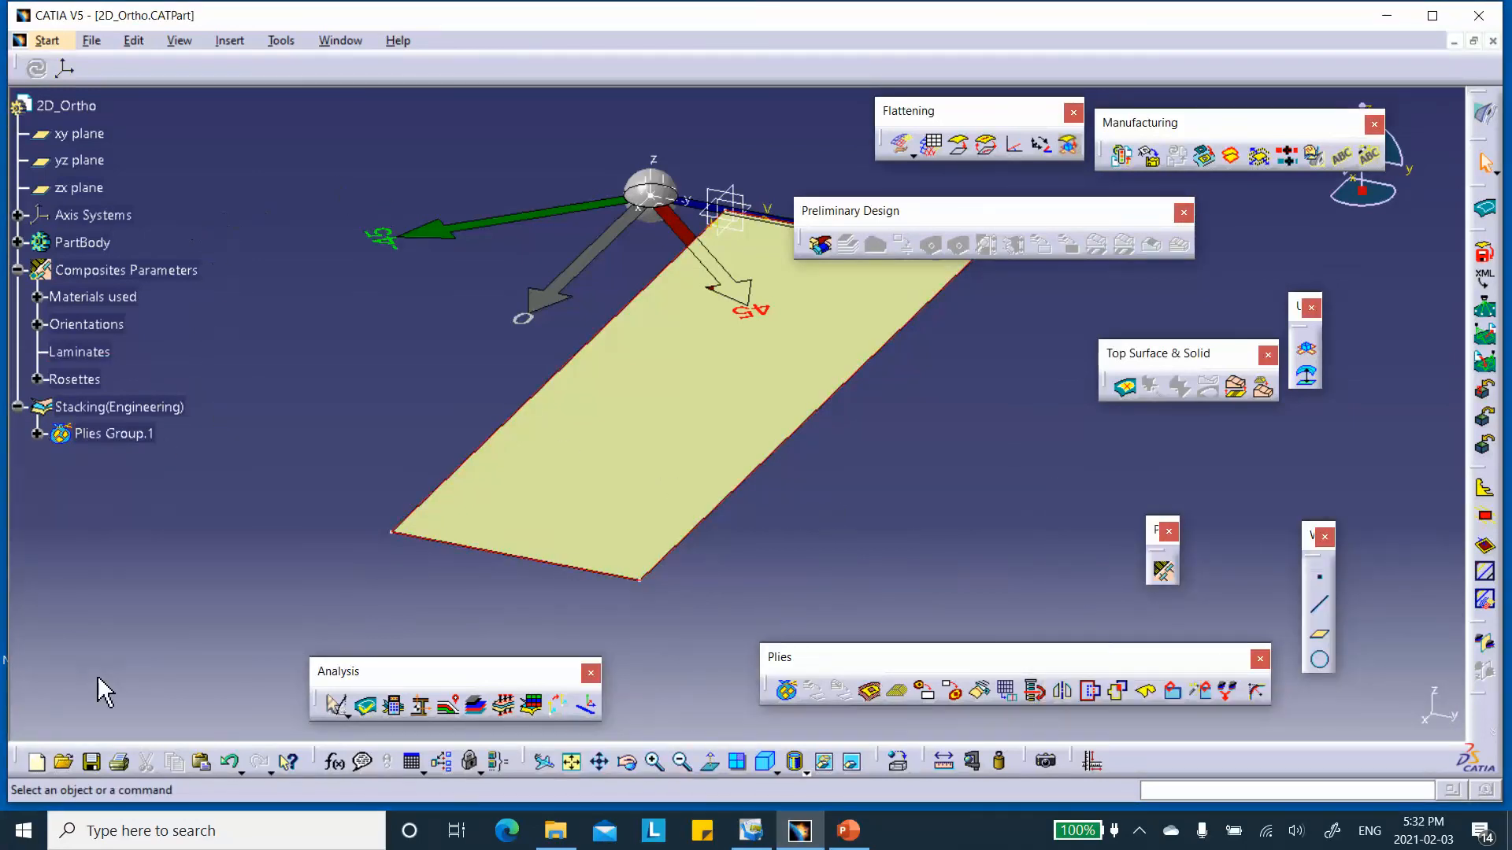
click(91, 761)
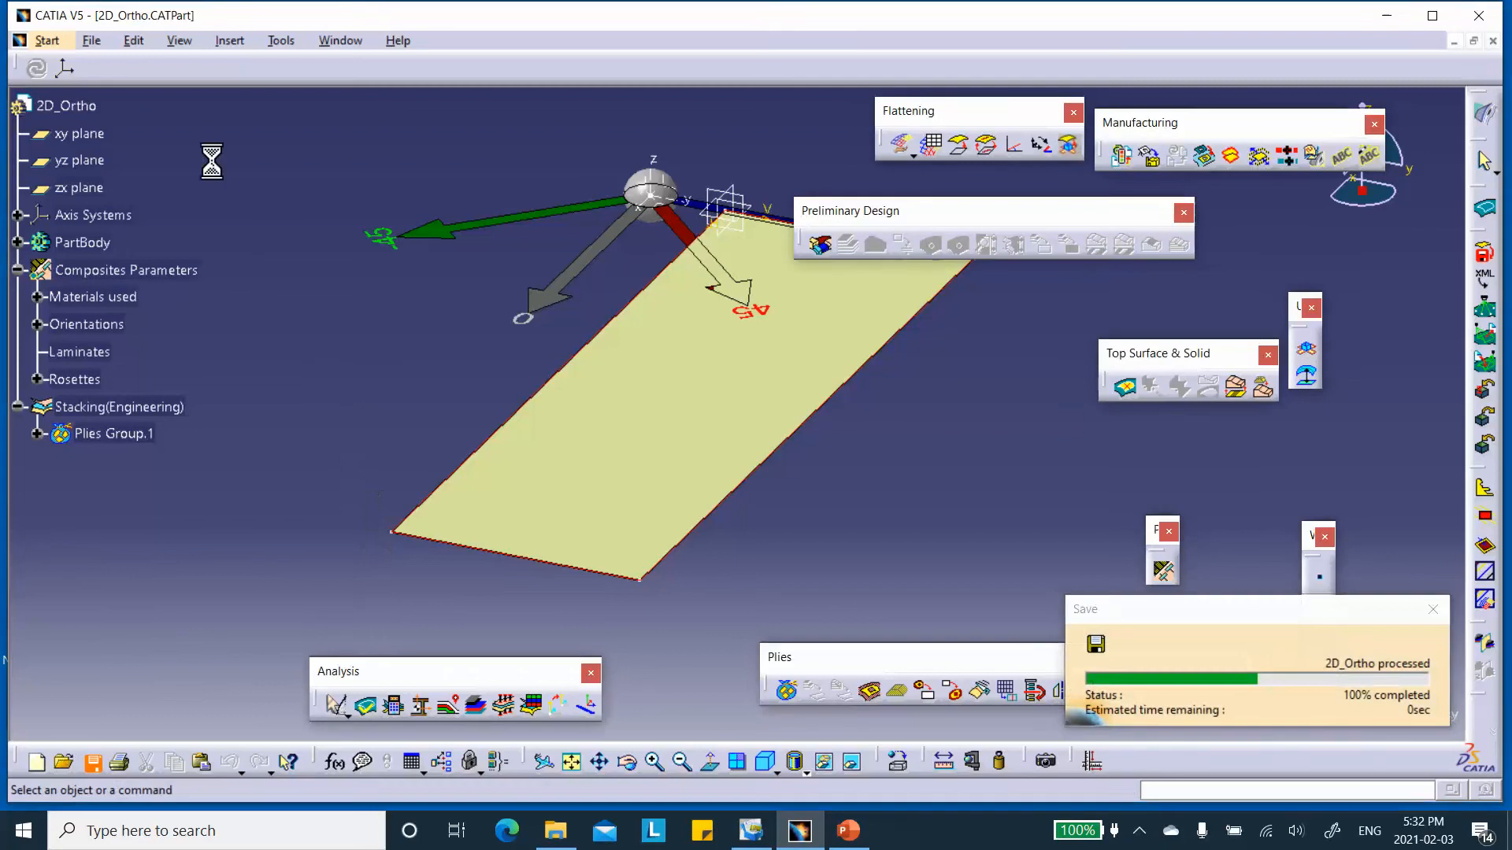
Switch the part to the Advanced Meshing Tools workbench with a new Static Analysis case.
click(90, 41)
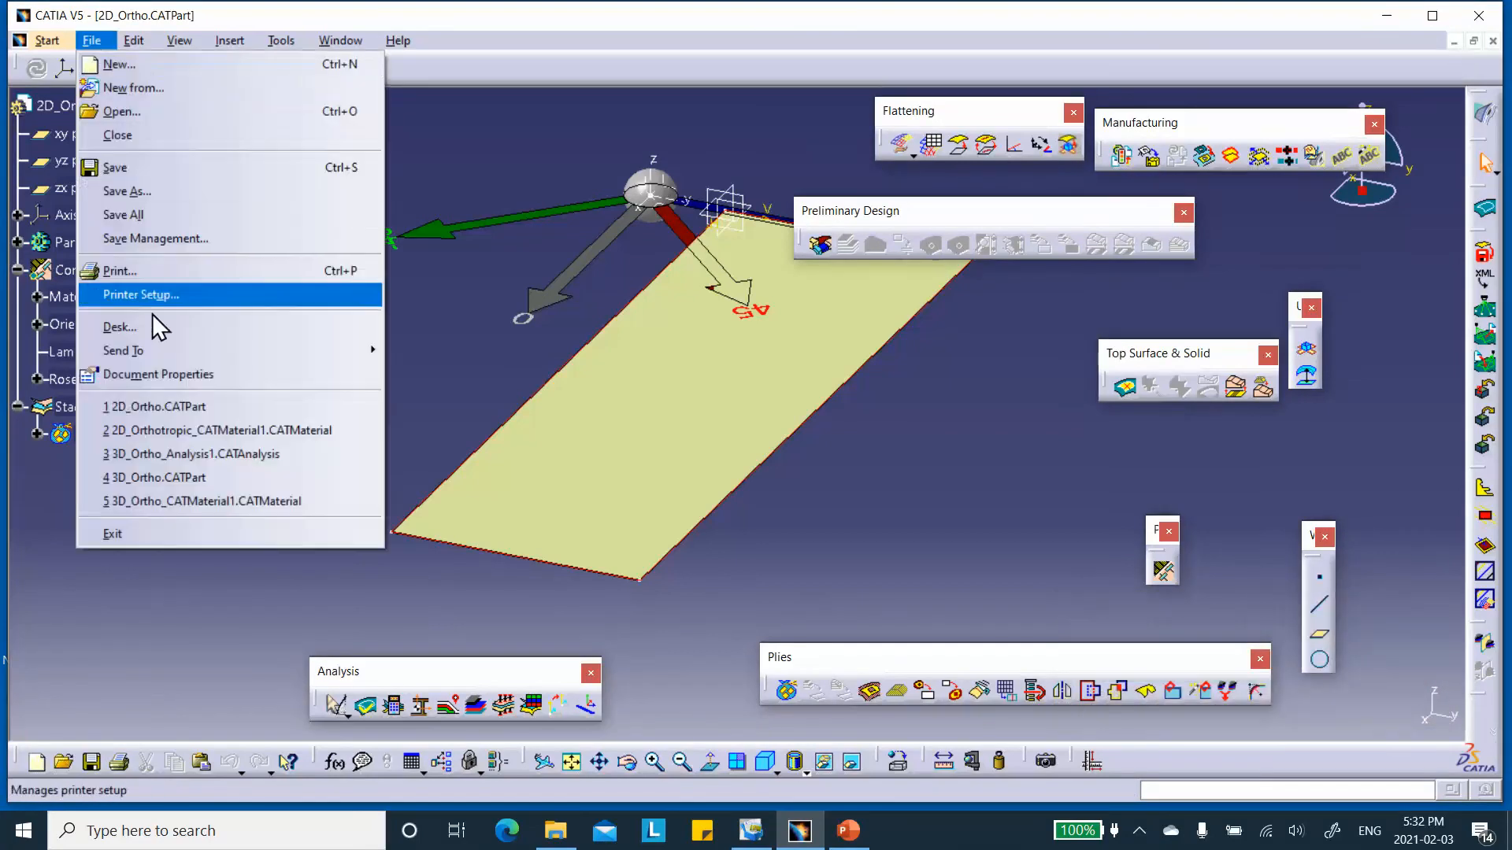
mouse_move(46, 40)
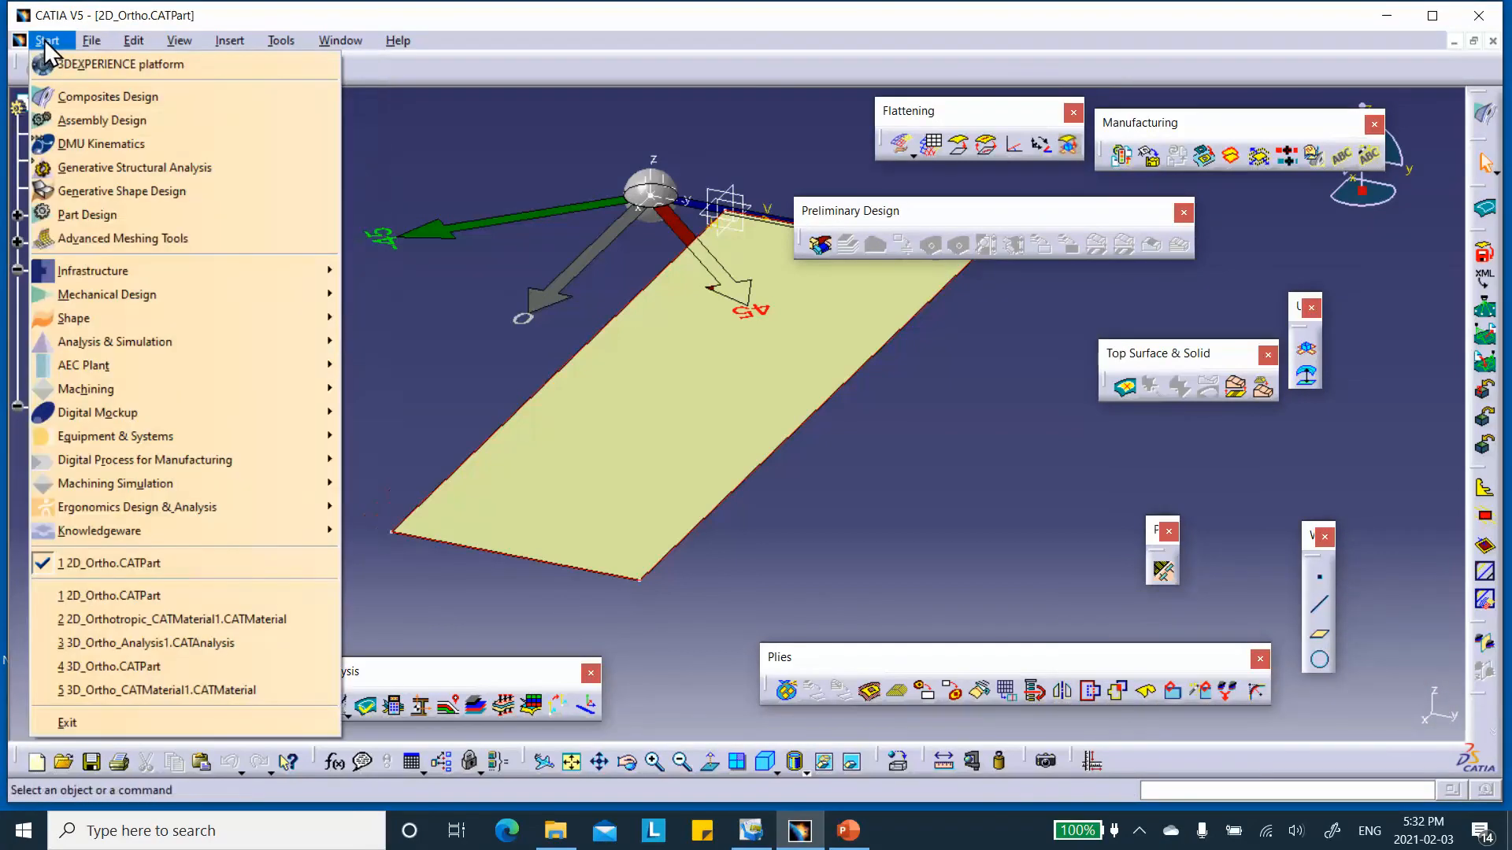
click(76, 238)
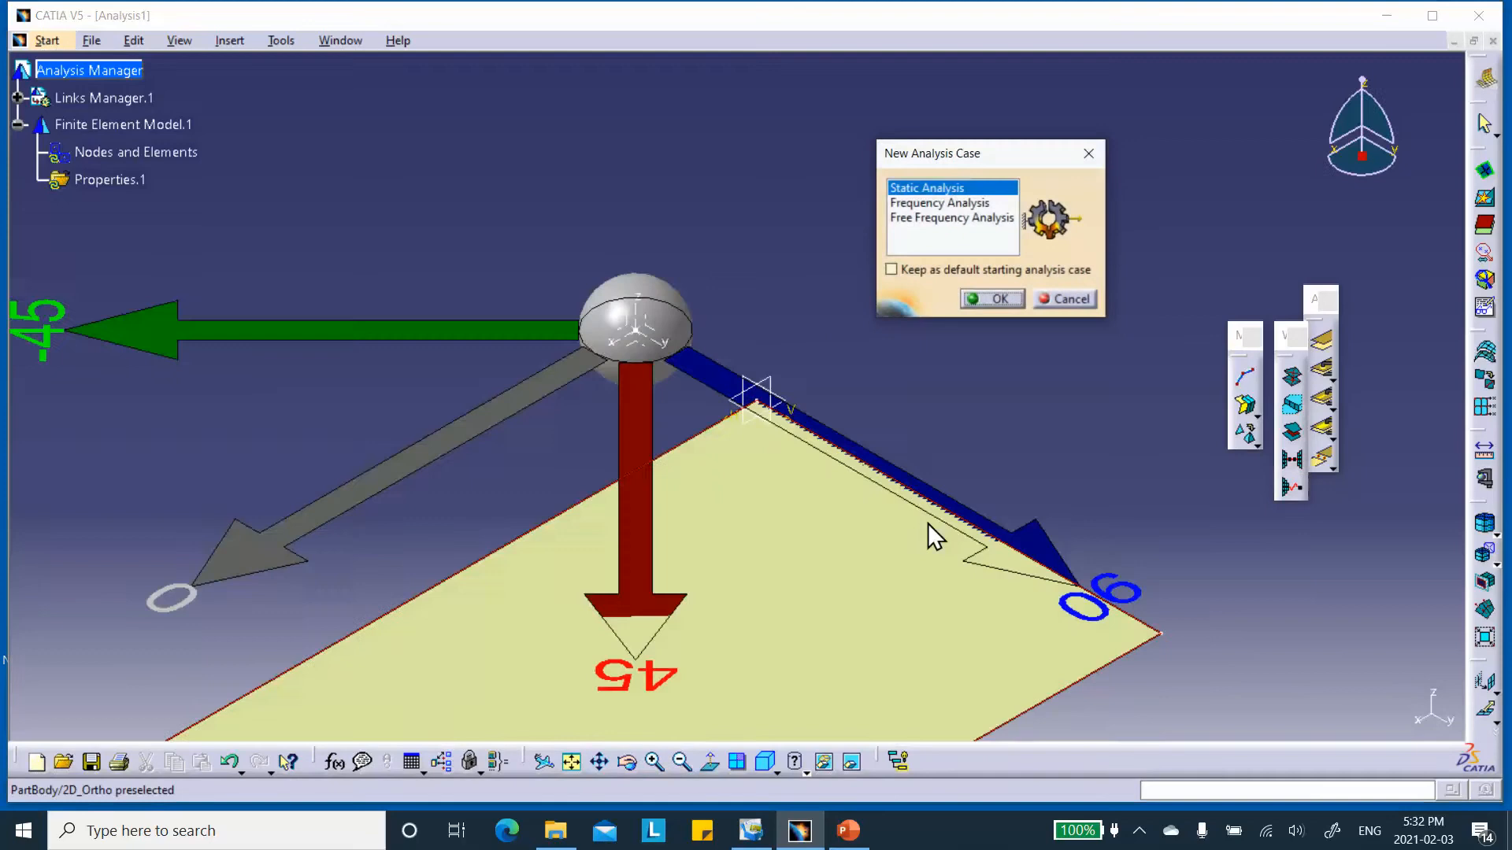
click(998, 298)
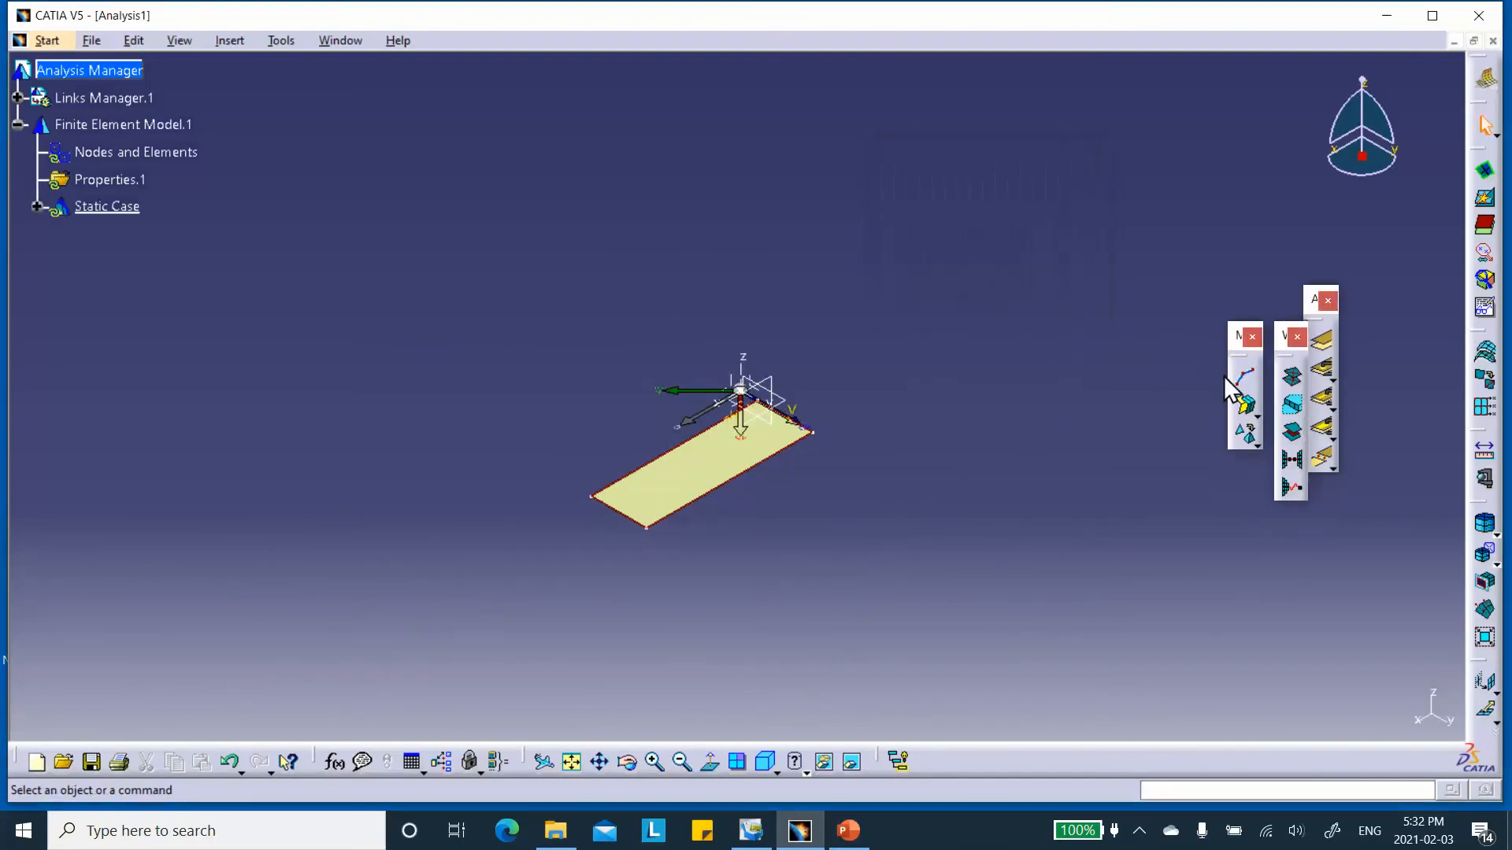
ctrl+middle_drag(880, 513, 876, 307)
click(596, 659)
middle_drag(672, 647, 653, 416)
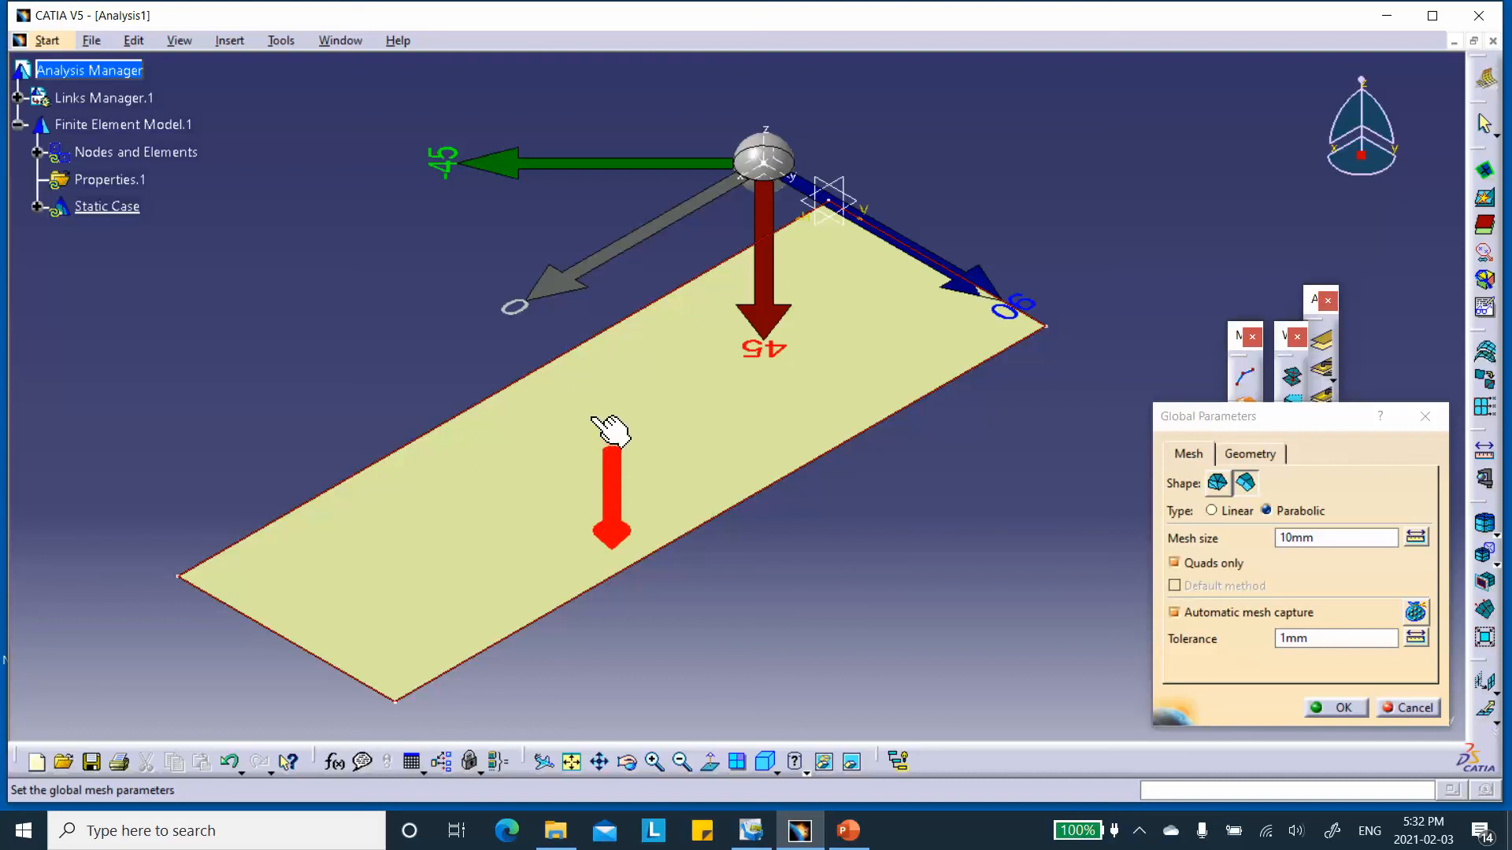
click(1409, 705)
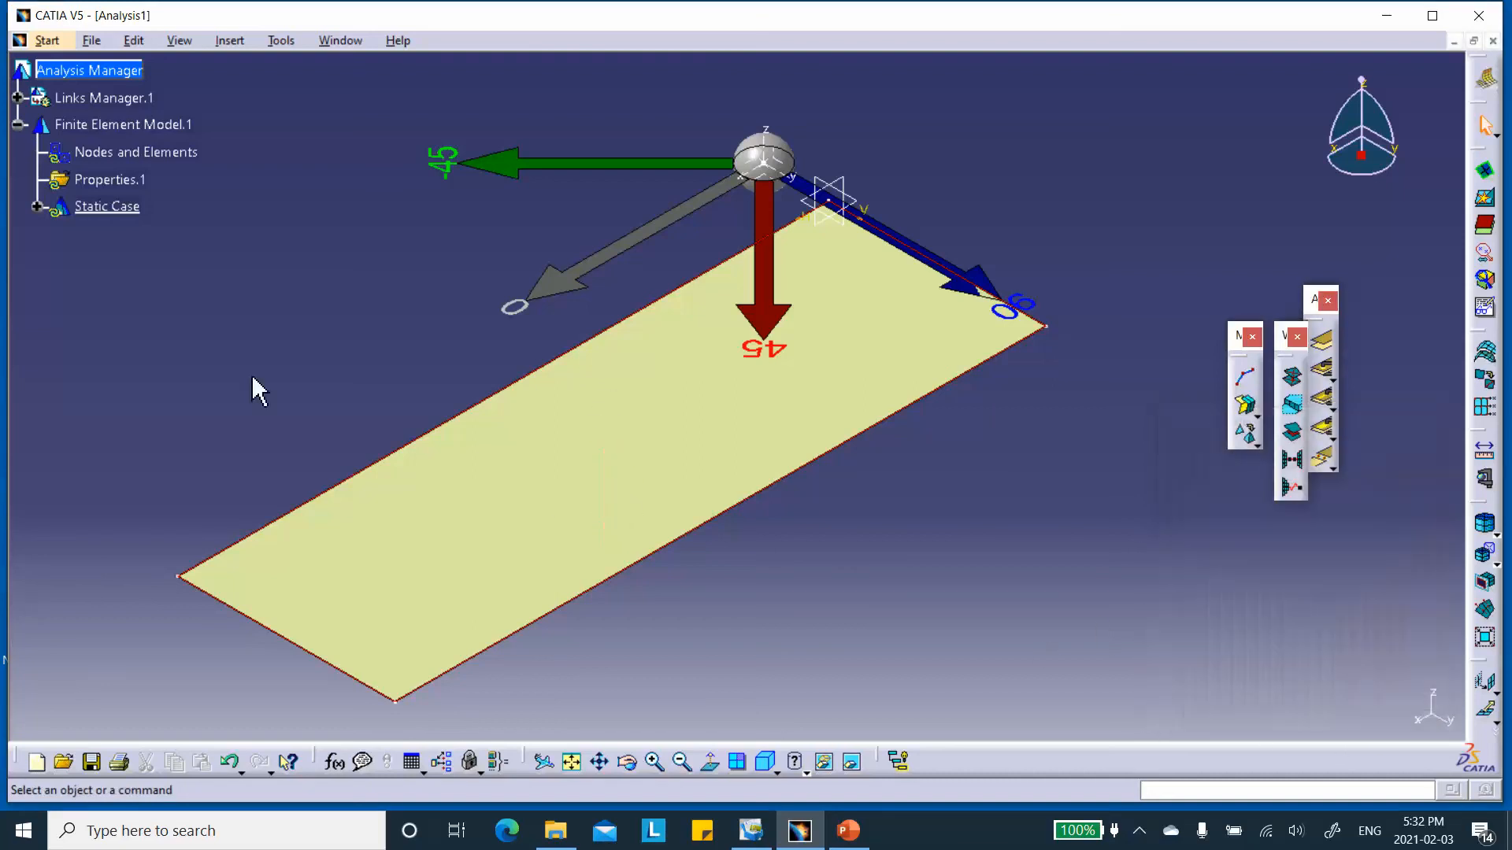
Expand the linked 2D_Ortho part in the analysis tree and examine the definition of its Join.1 surface.
click(18, 97)
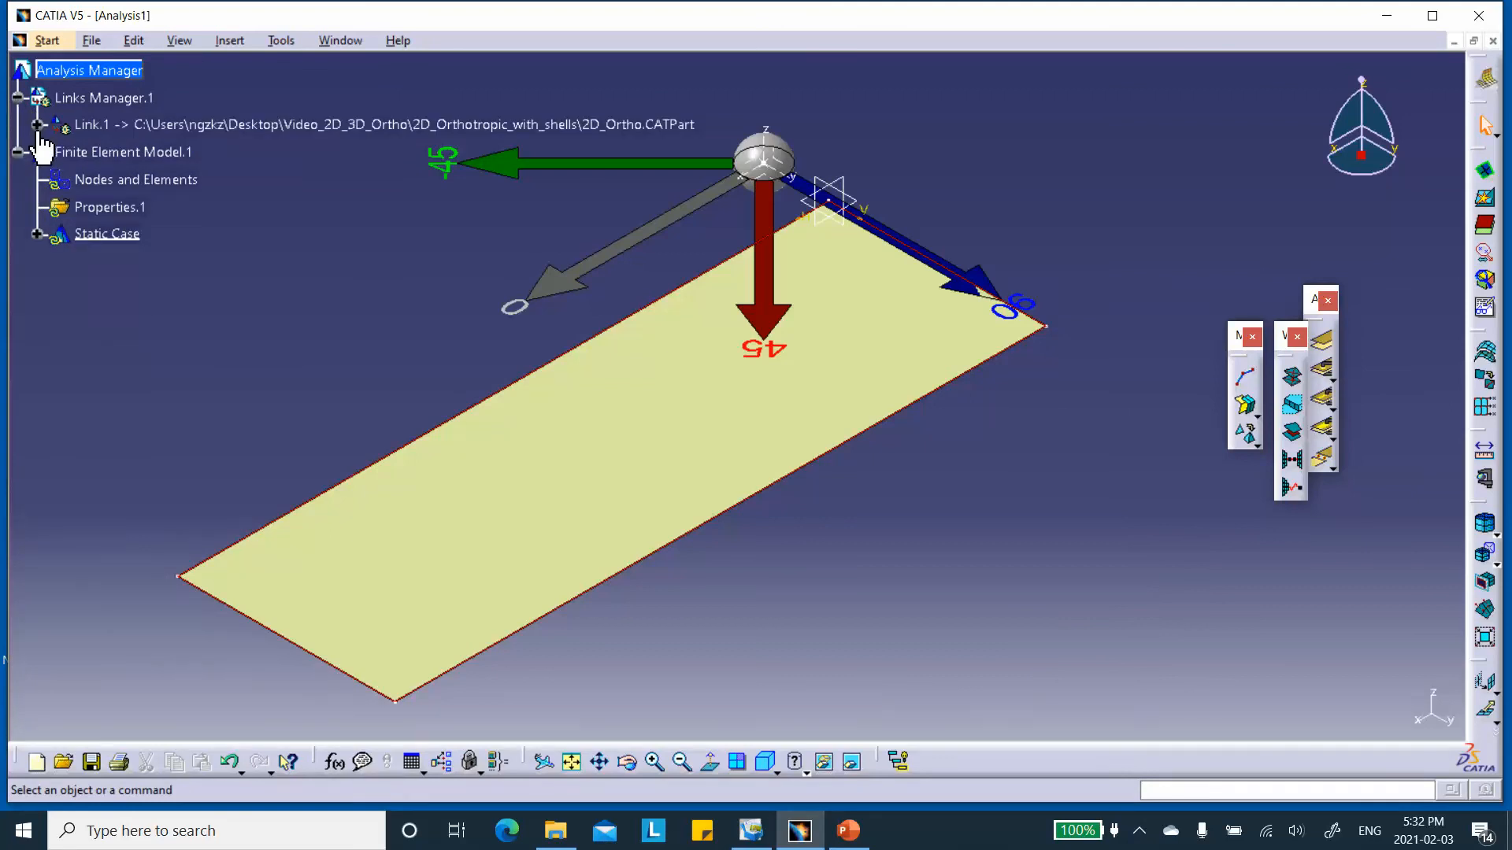
click(36, 125)
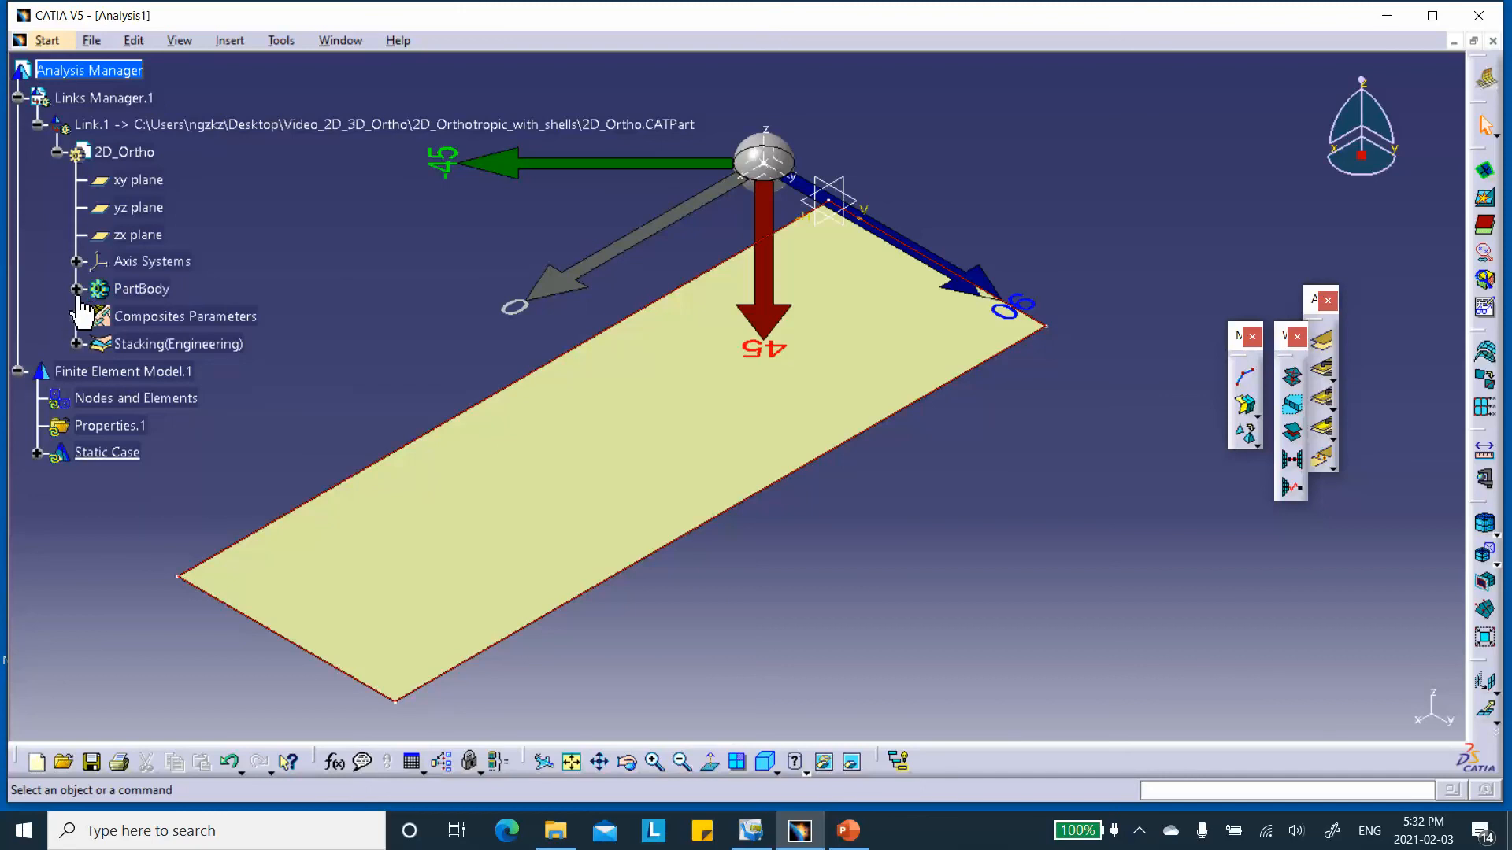
click(76, 290)
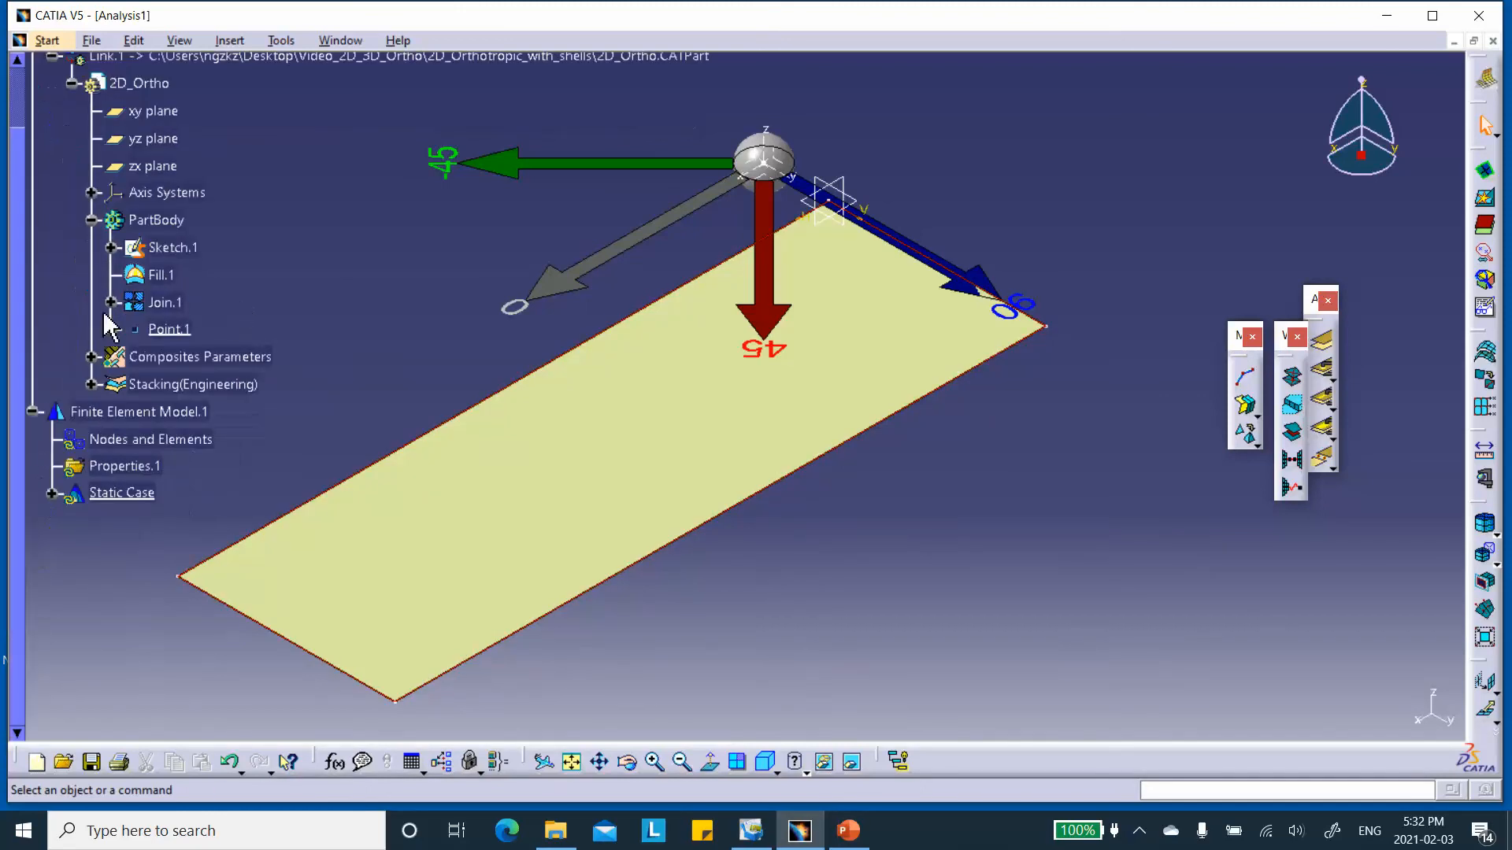
click(112, 303)
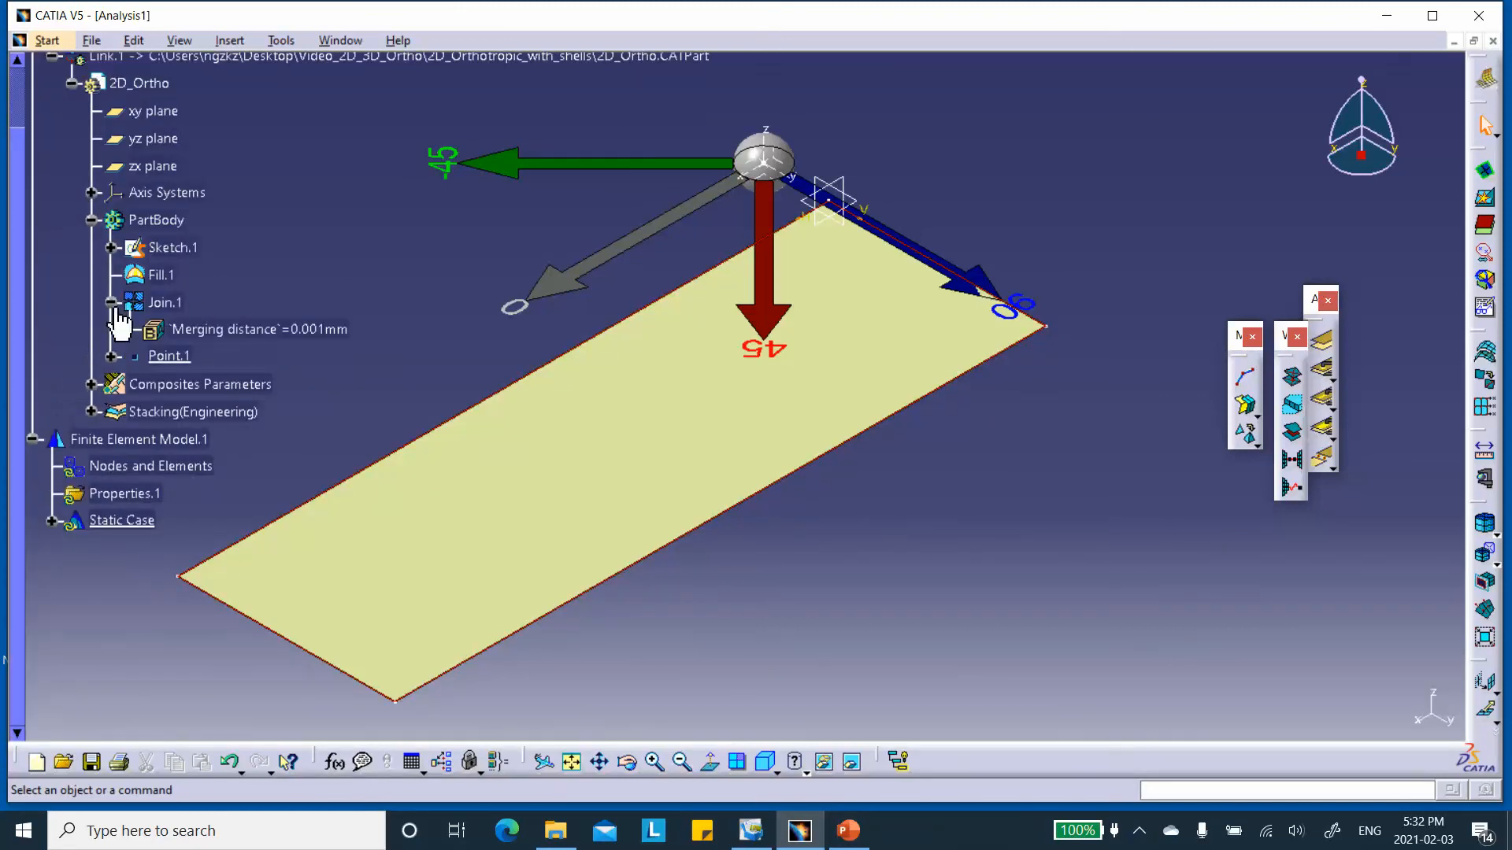
double_click(183, 305)
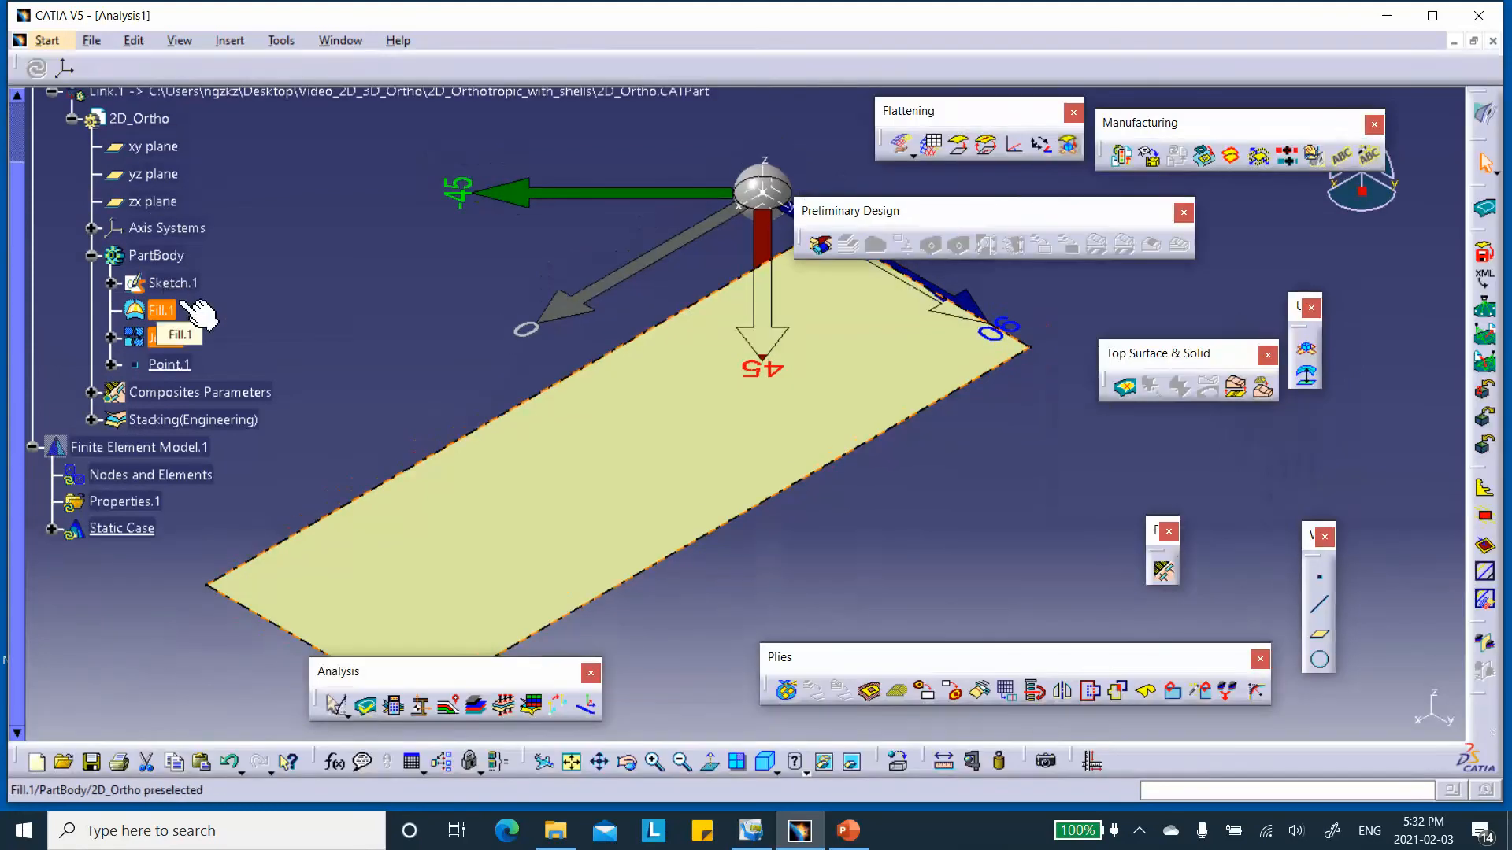
double_click(163, 339)
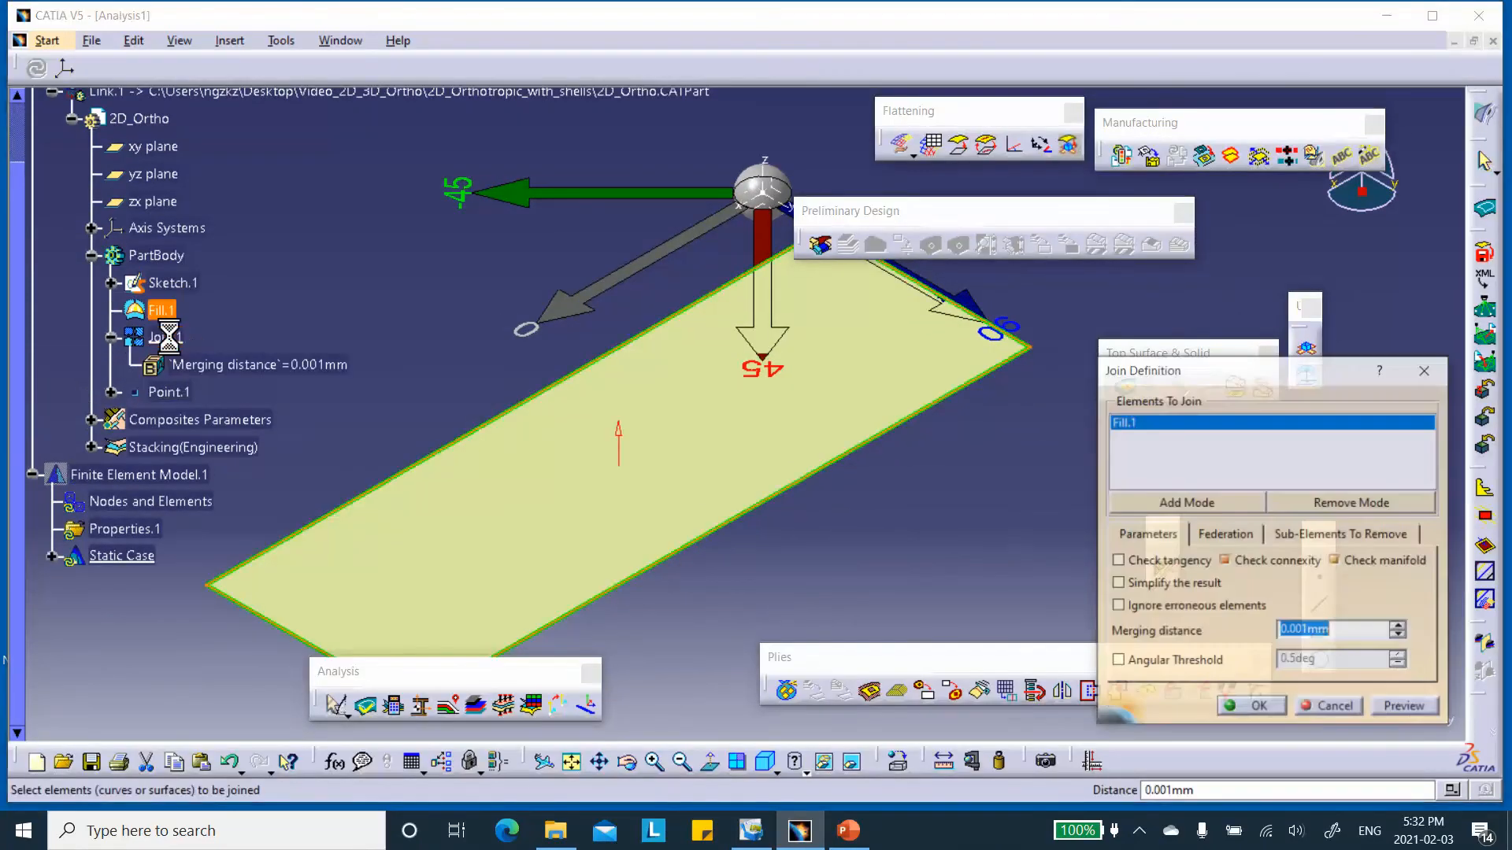
click(1257, 708)
scroll(337, 327, down, 5)
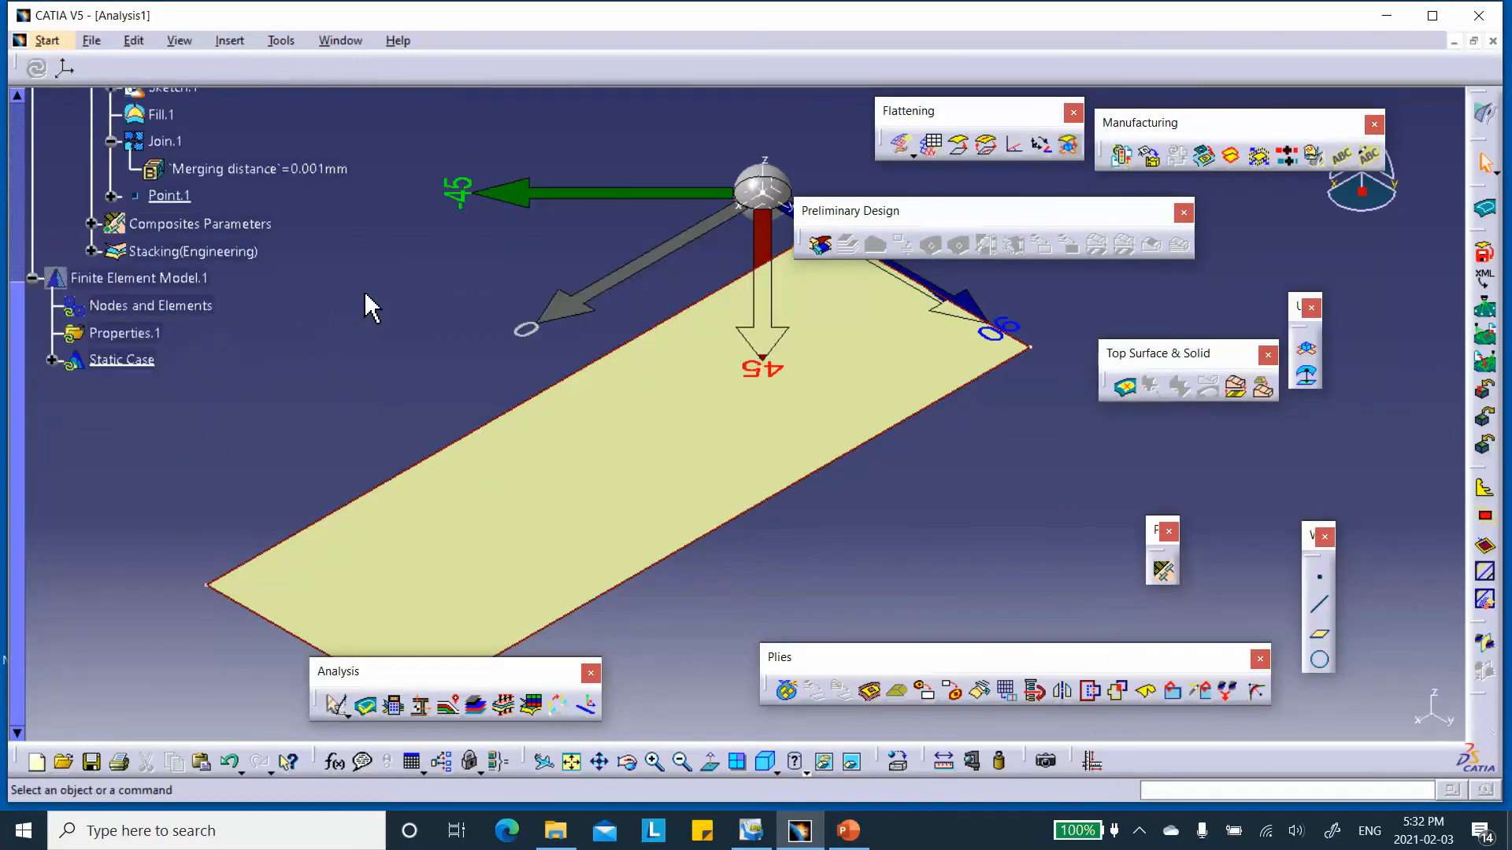
Create a surface mesh on the Join.1 plate with parabolic, quads-only elements, 10 mm mesh size and 1 mm tolerance.
double_click(149, 306)
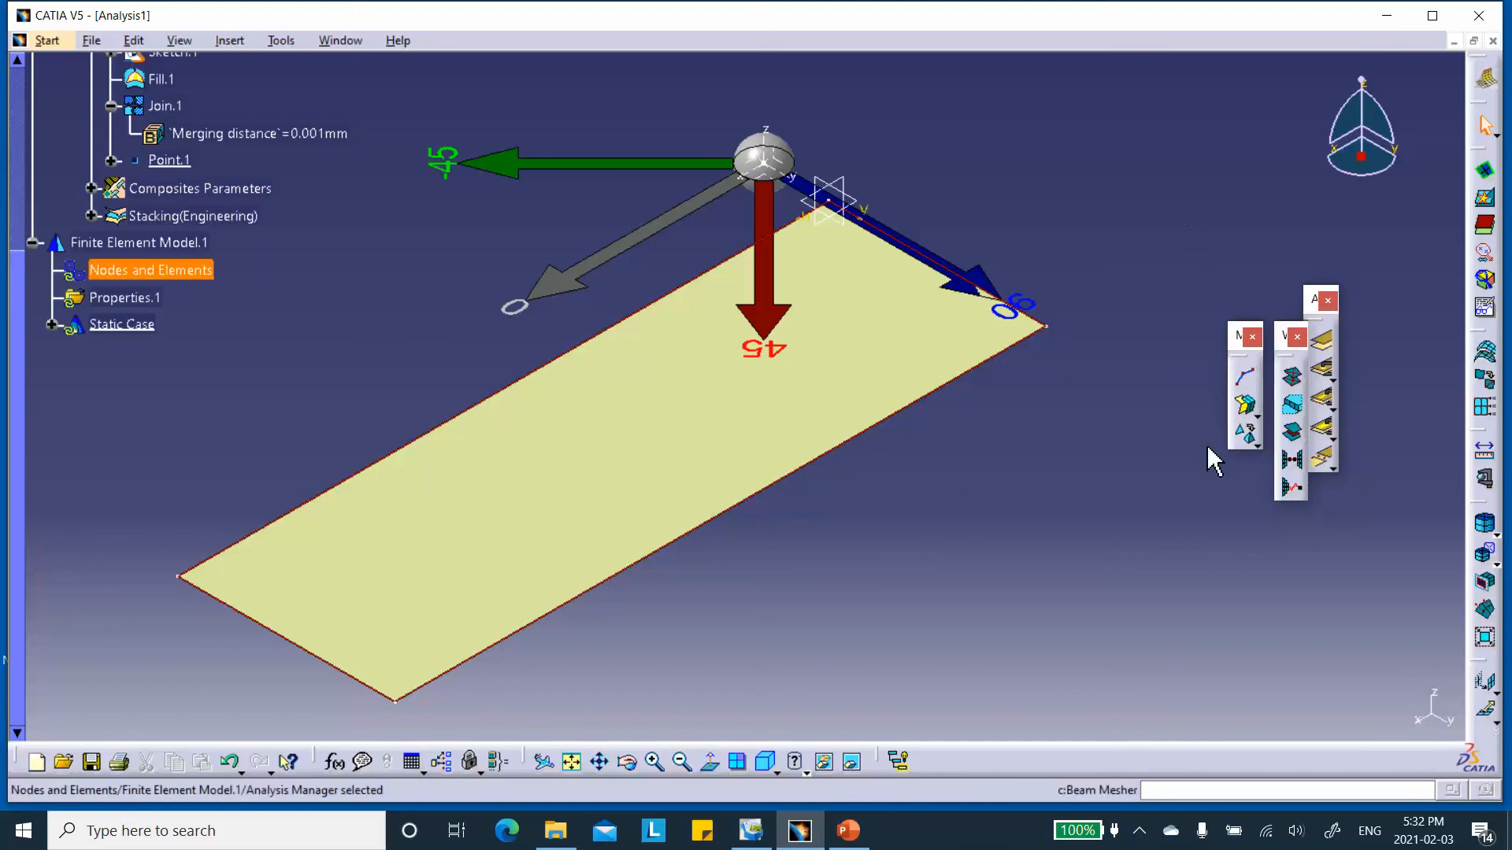
click(1245, 407)
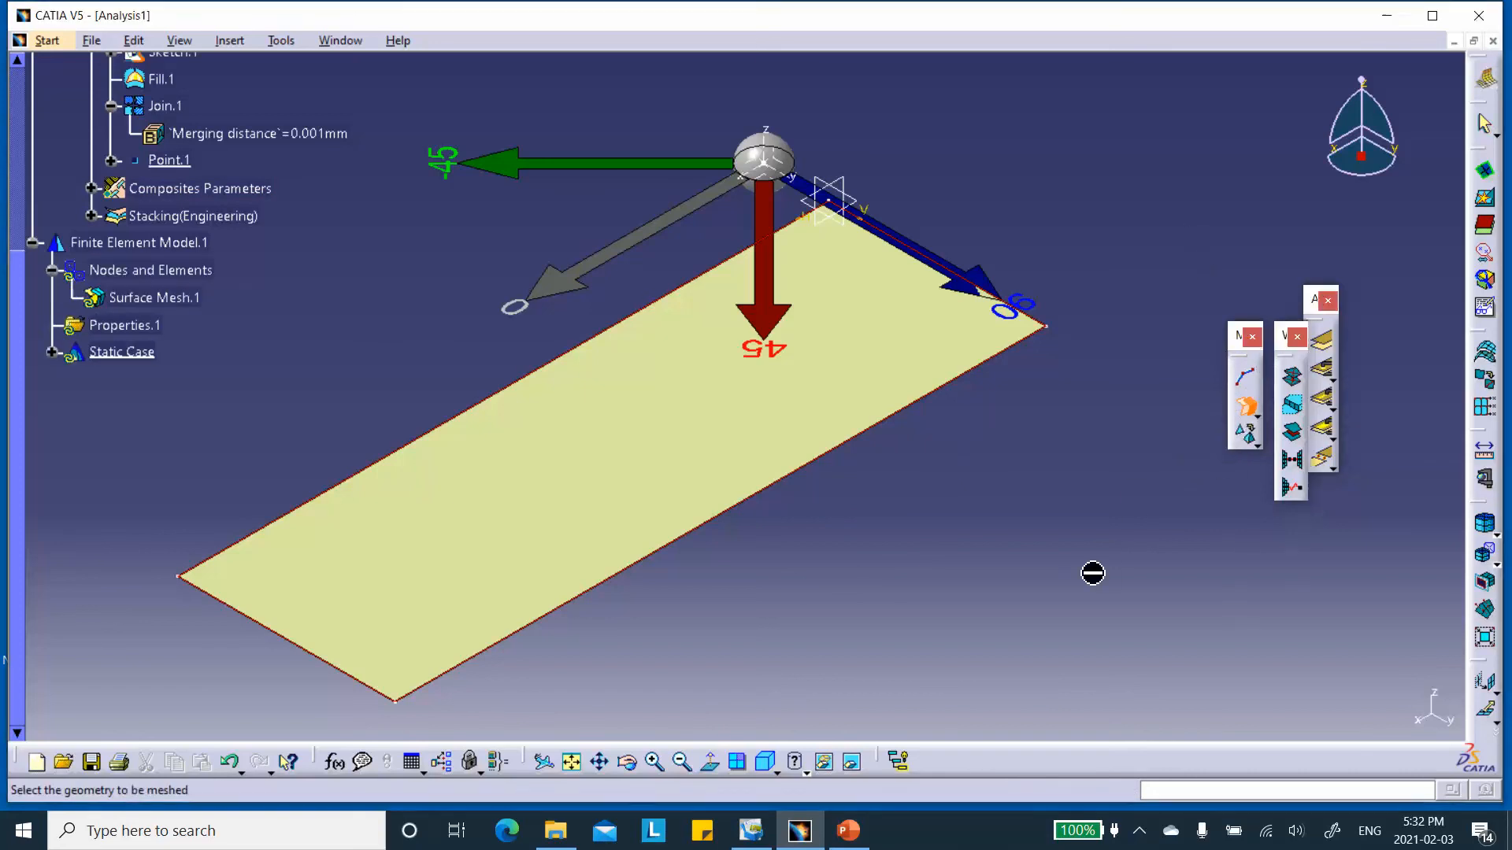
click(639, 473)
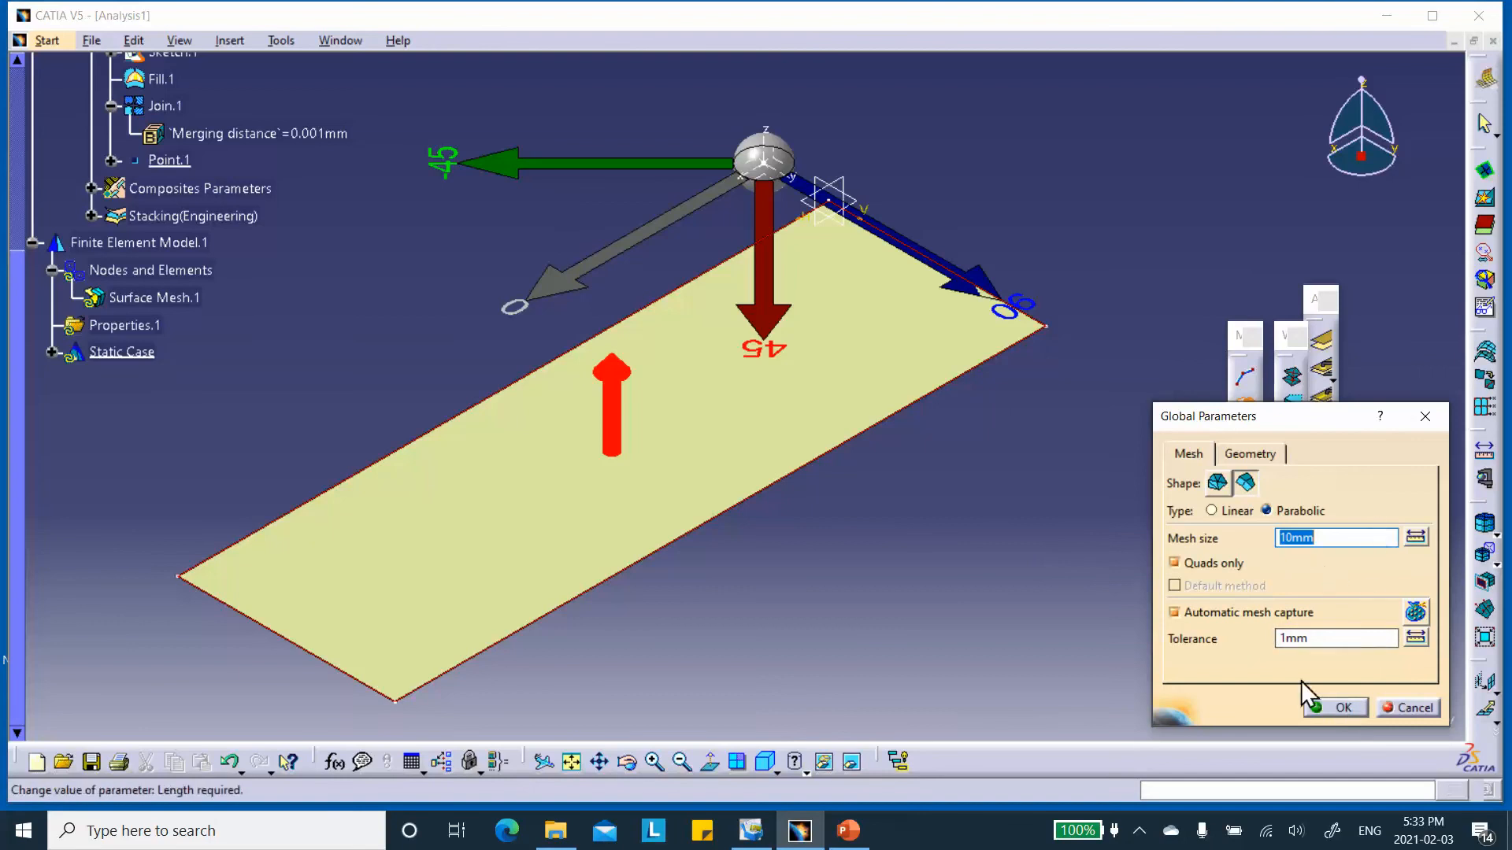
click(1343, 708)
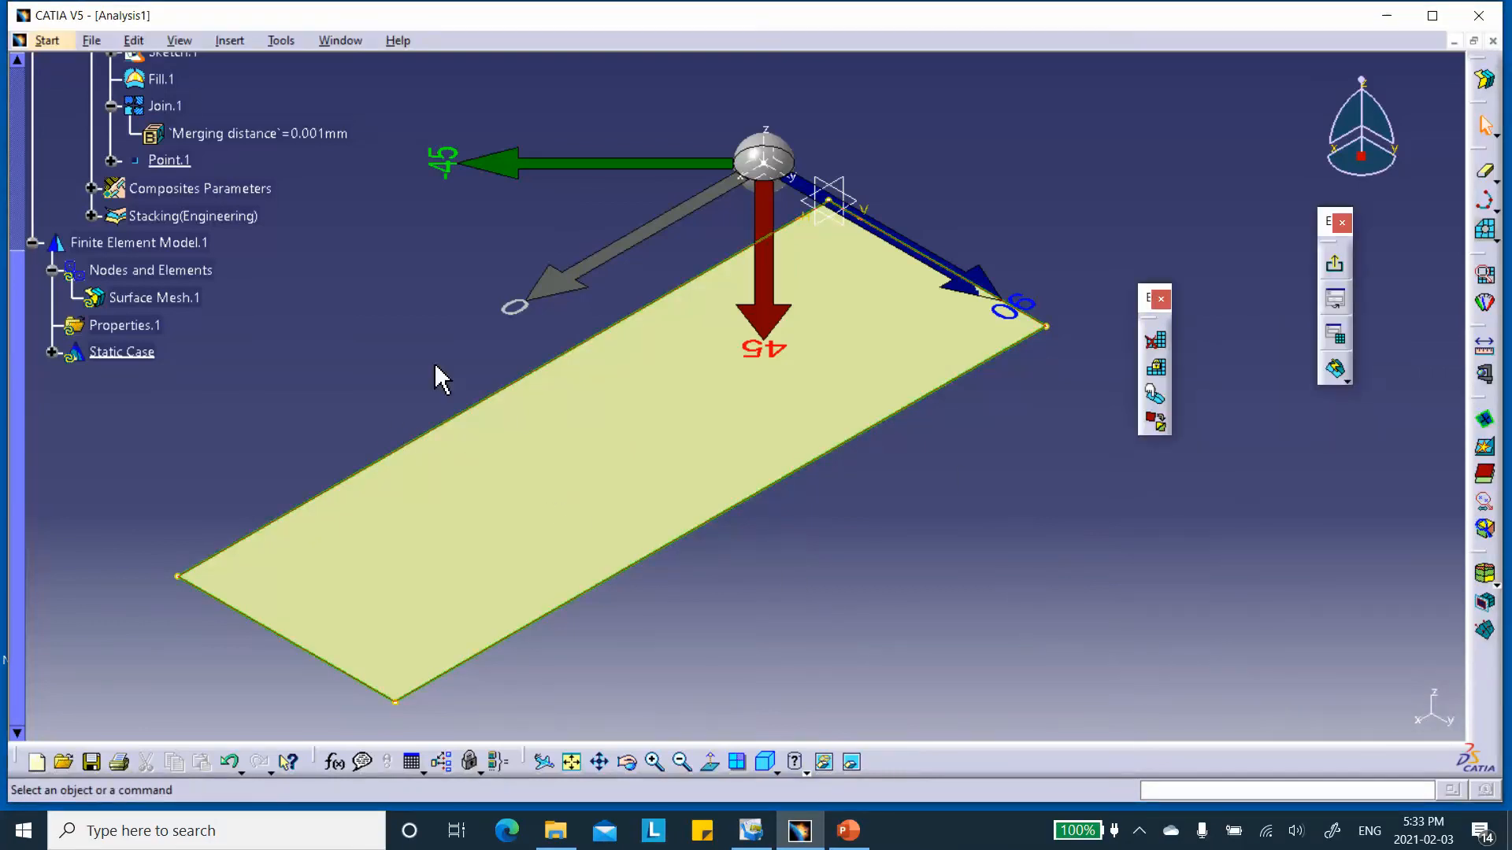
Generate the plate's surface mesh and leave the surface meshing environment.
middle_drag(1032, 555, 1086, 546)
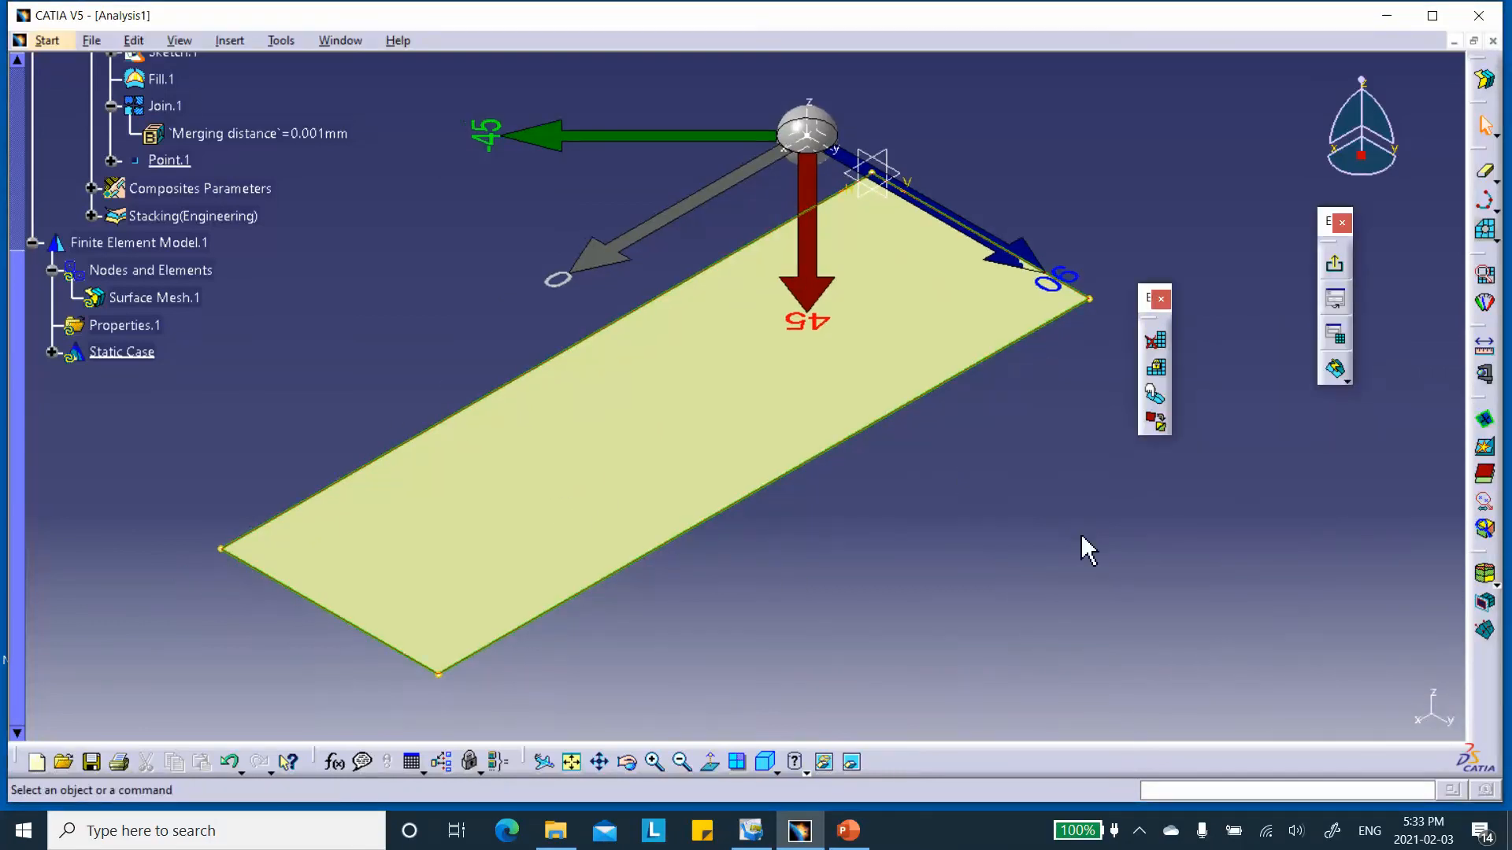
click(1338, 364)
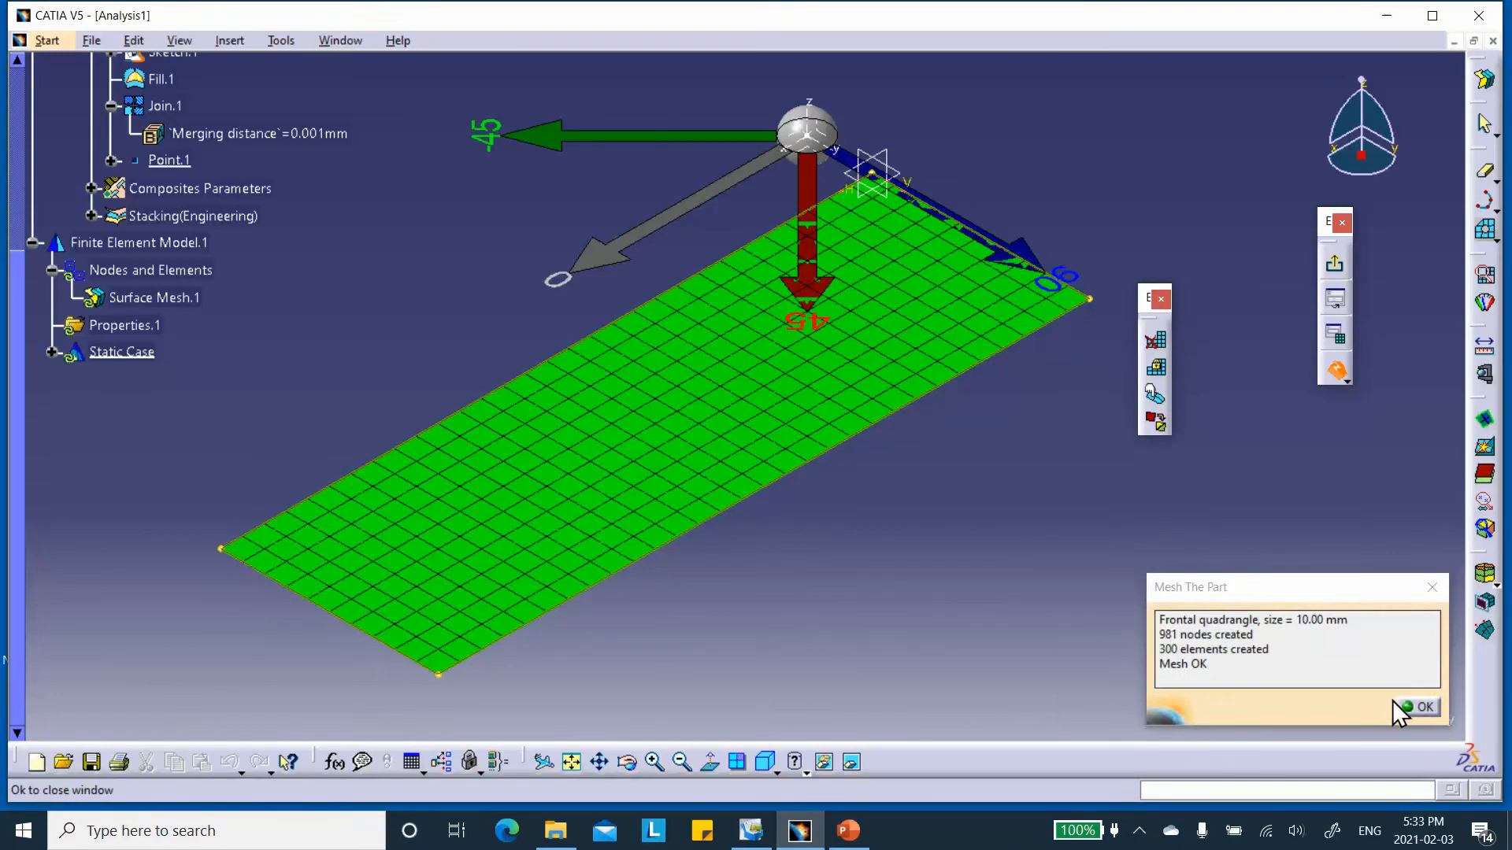
click(1421, 708)
click(1334, 264)
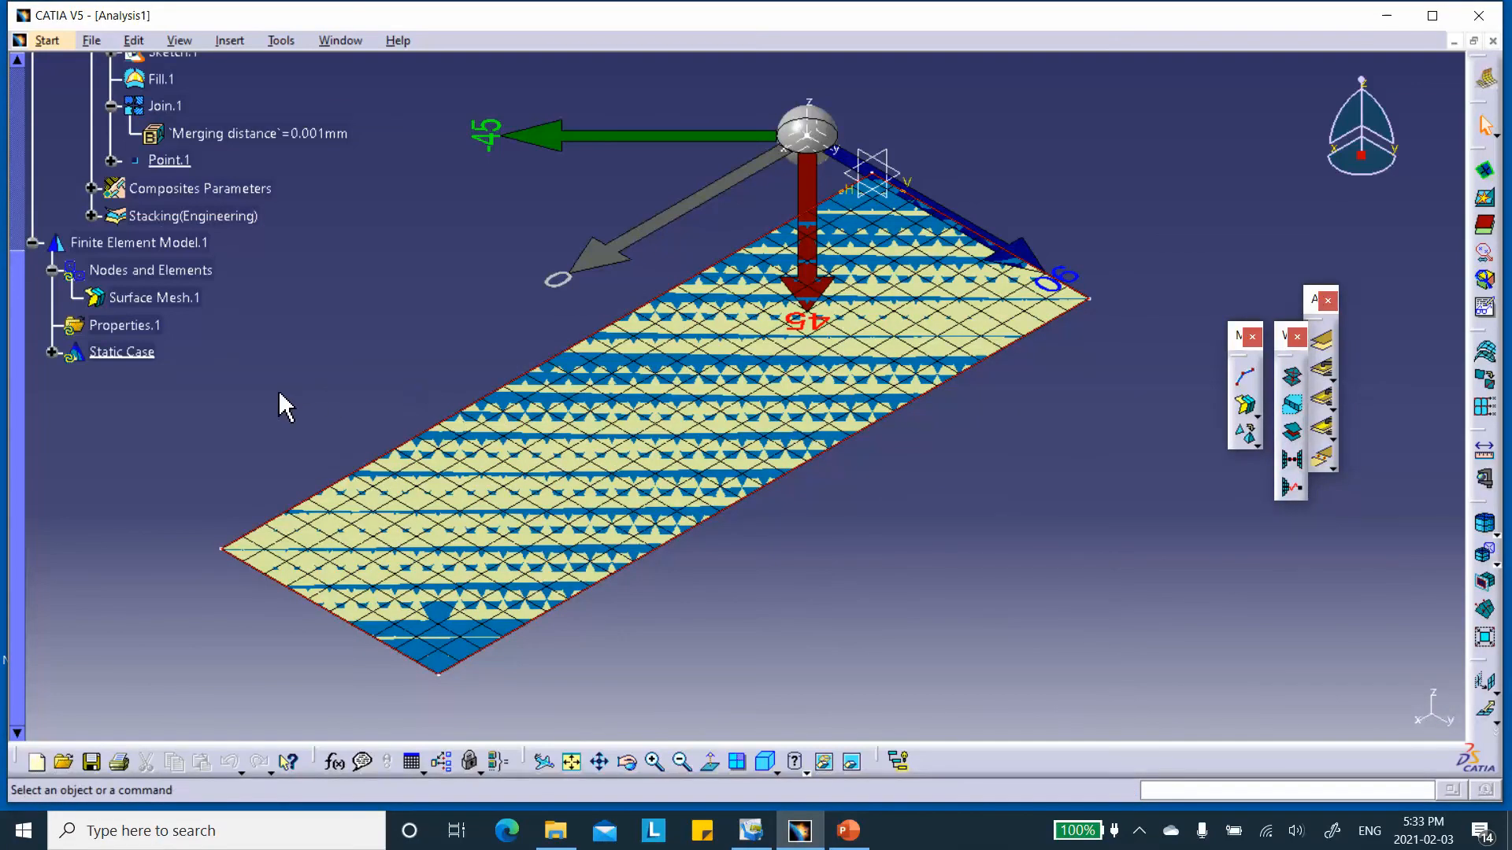
Switch the analysis to the Generative Structural Analysis workbench.
click(87, 41)
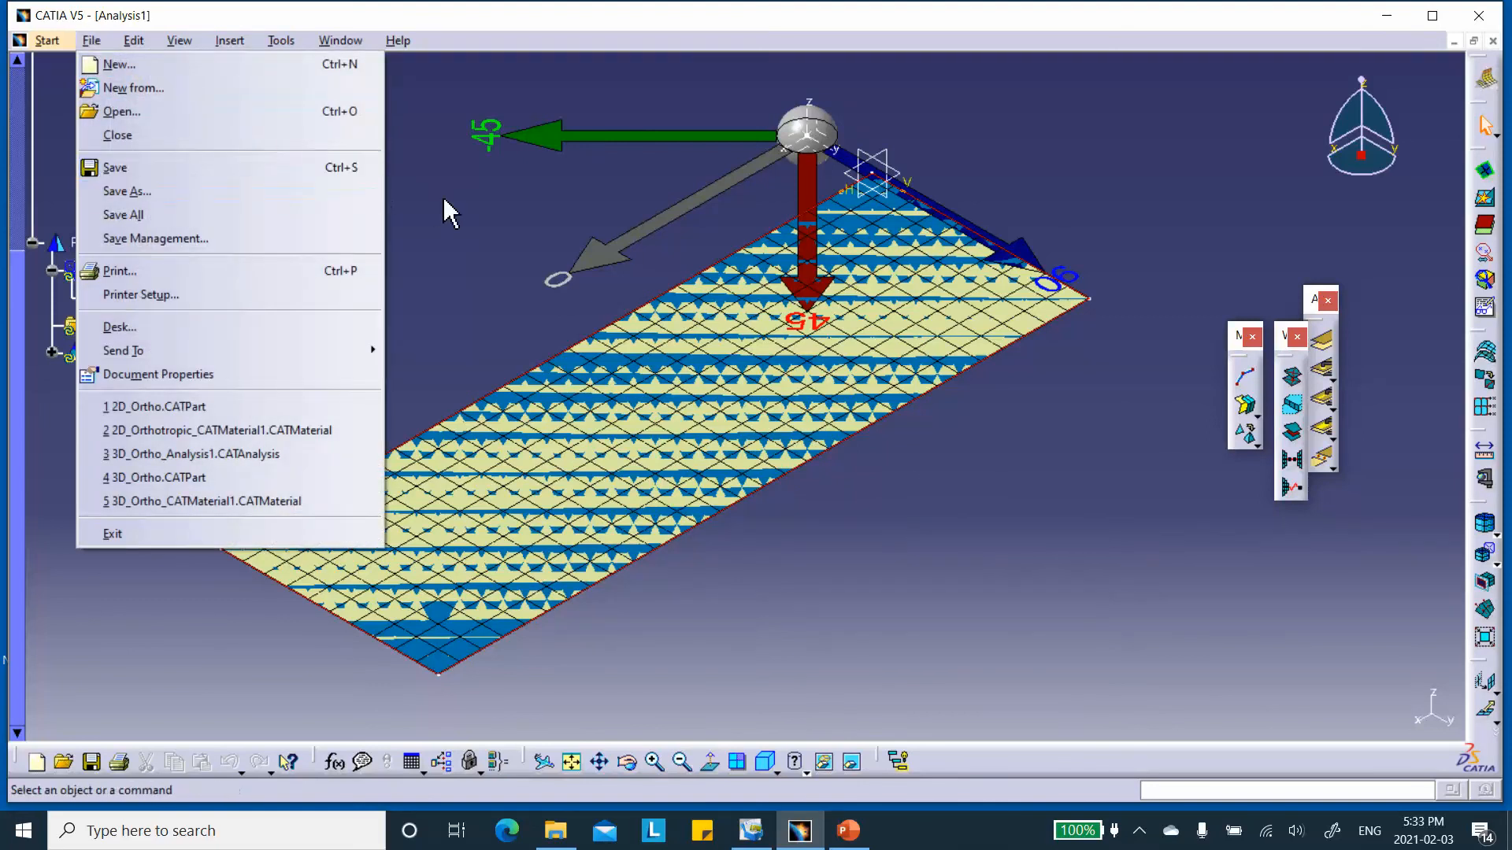
click(48, 40)
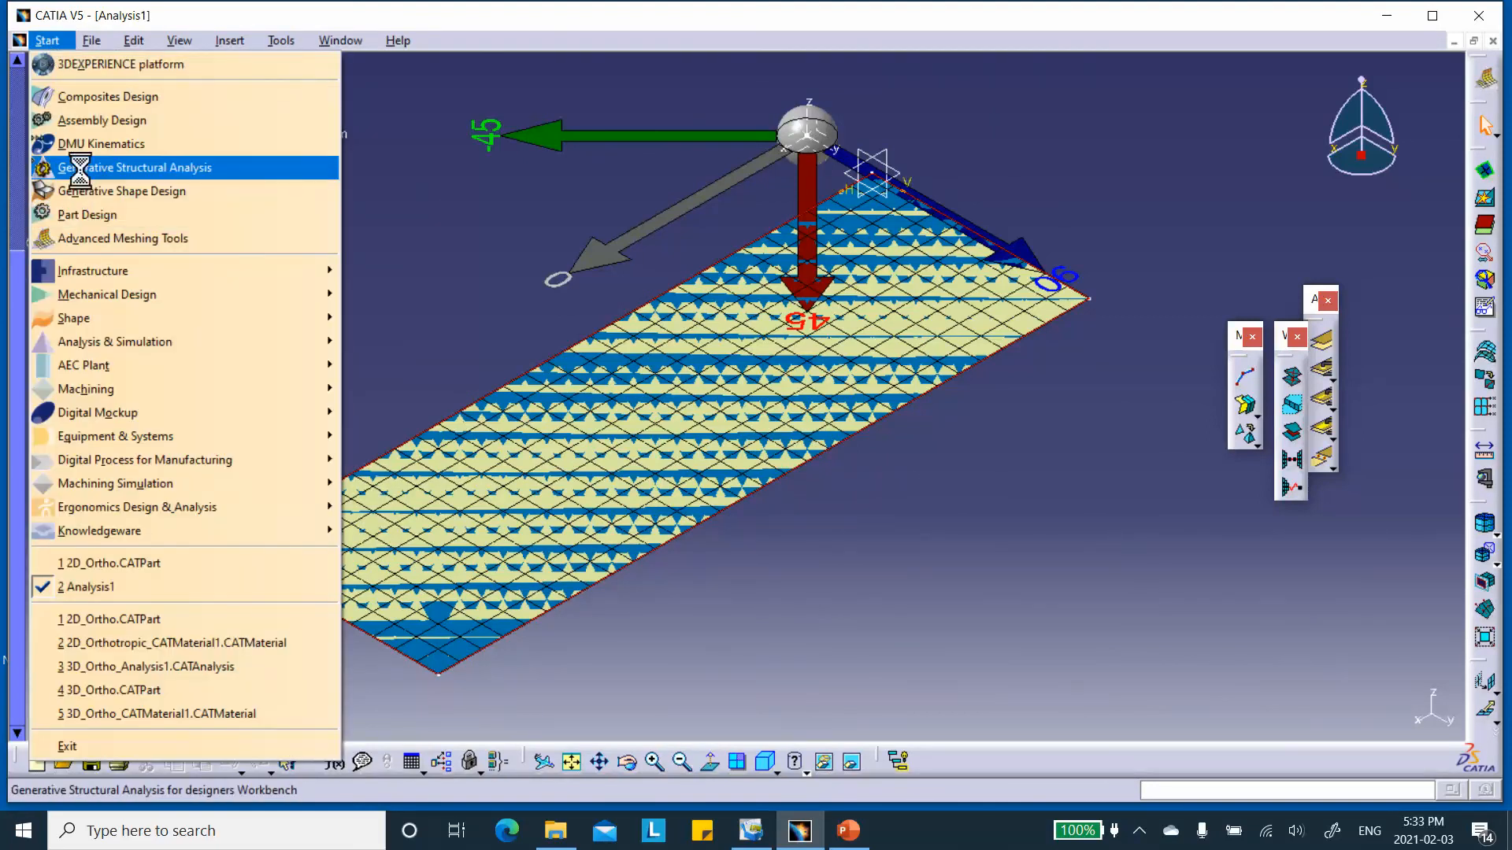
click(82, 170)
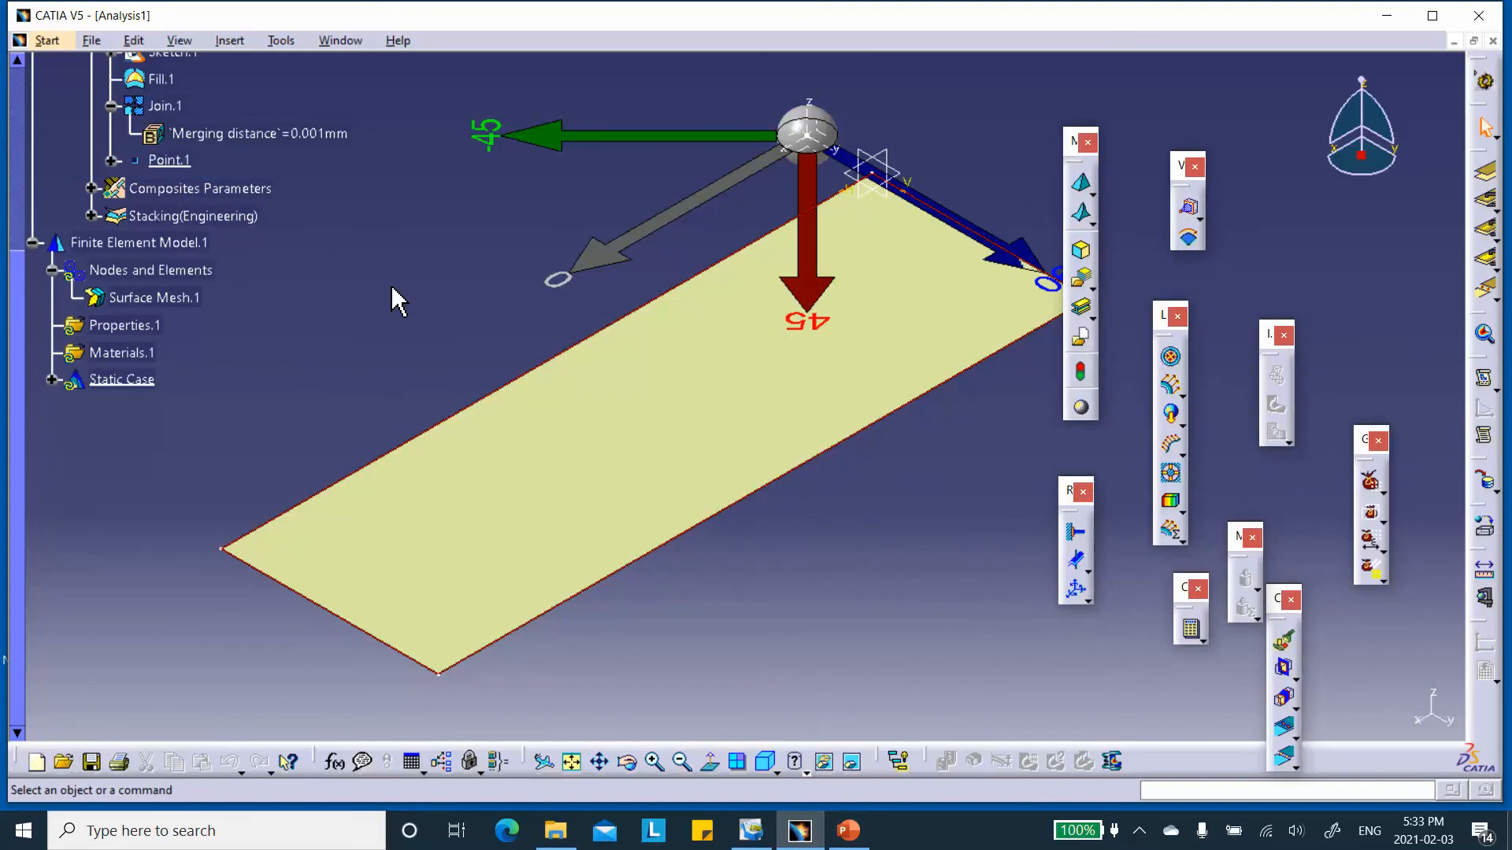
Save the analysis as 2D_Orthotropic_Analysis1 in the 2D_Orthotropic_with_shells folder, together with its modified part, through Save Management.
click(89, 40)
click(173, 236)
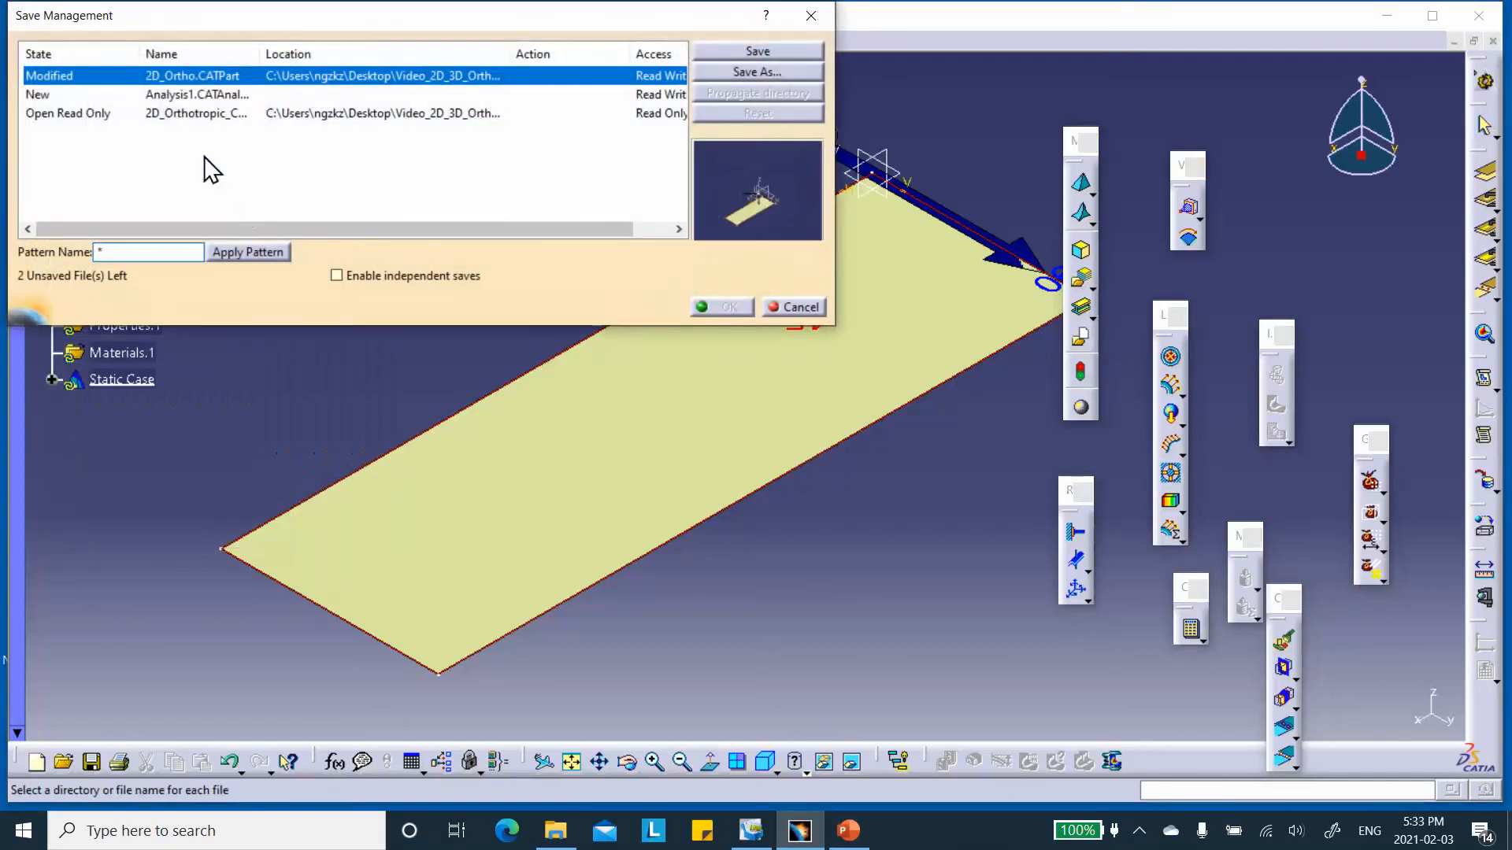
click(173, 99)
click(739, 72)
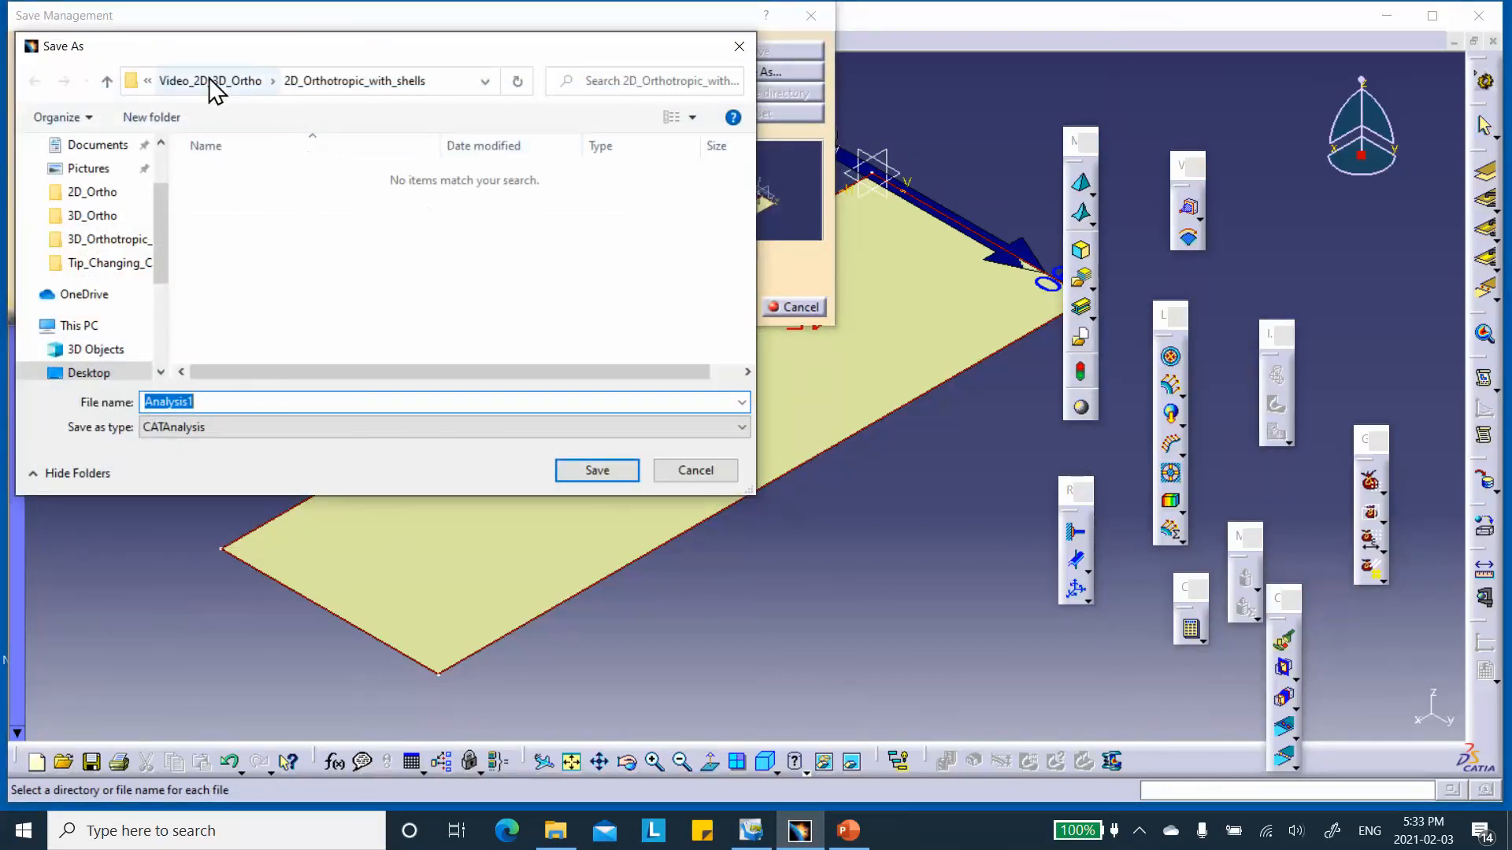
click(145, 402)
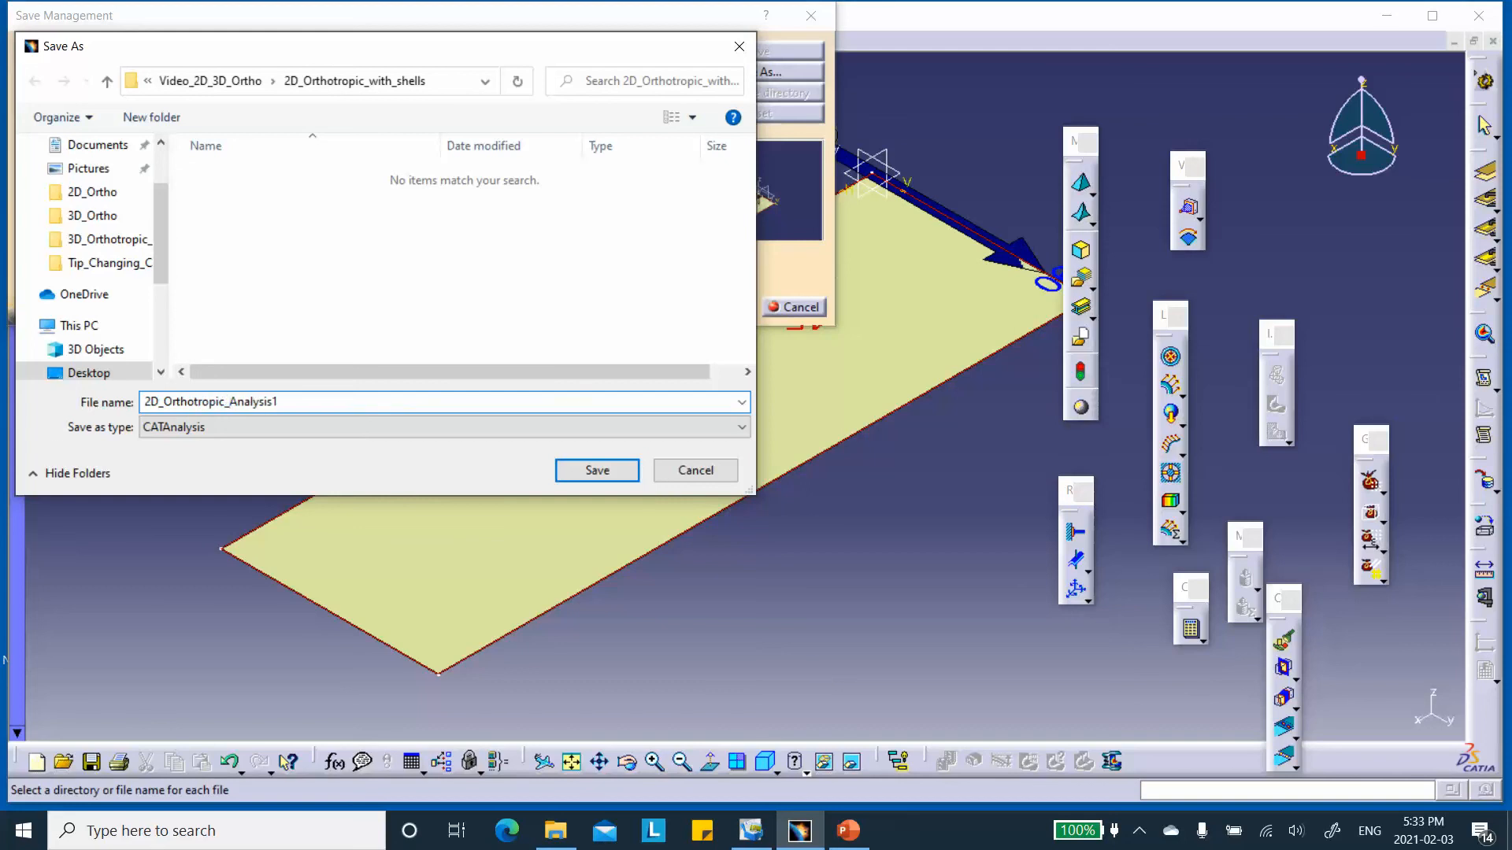
click(600, 470)
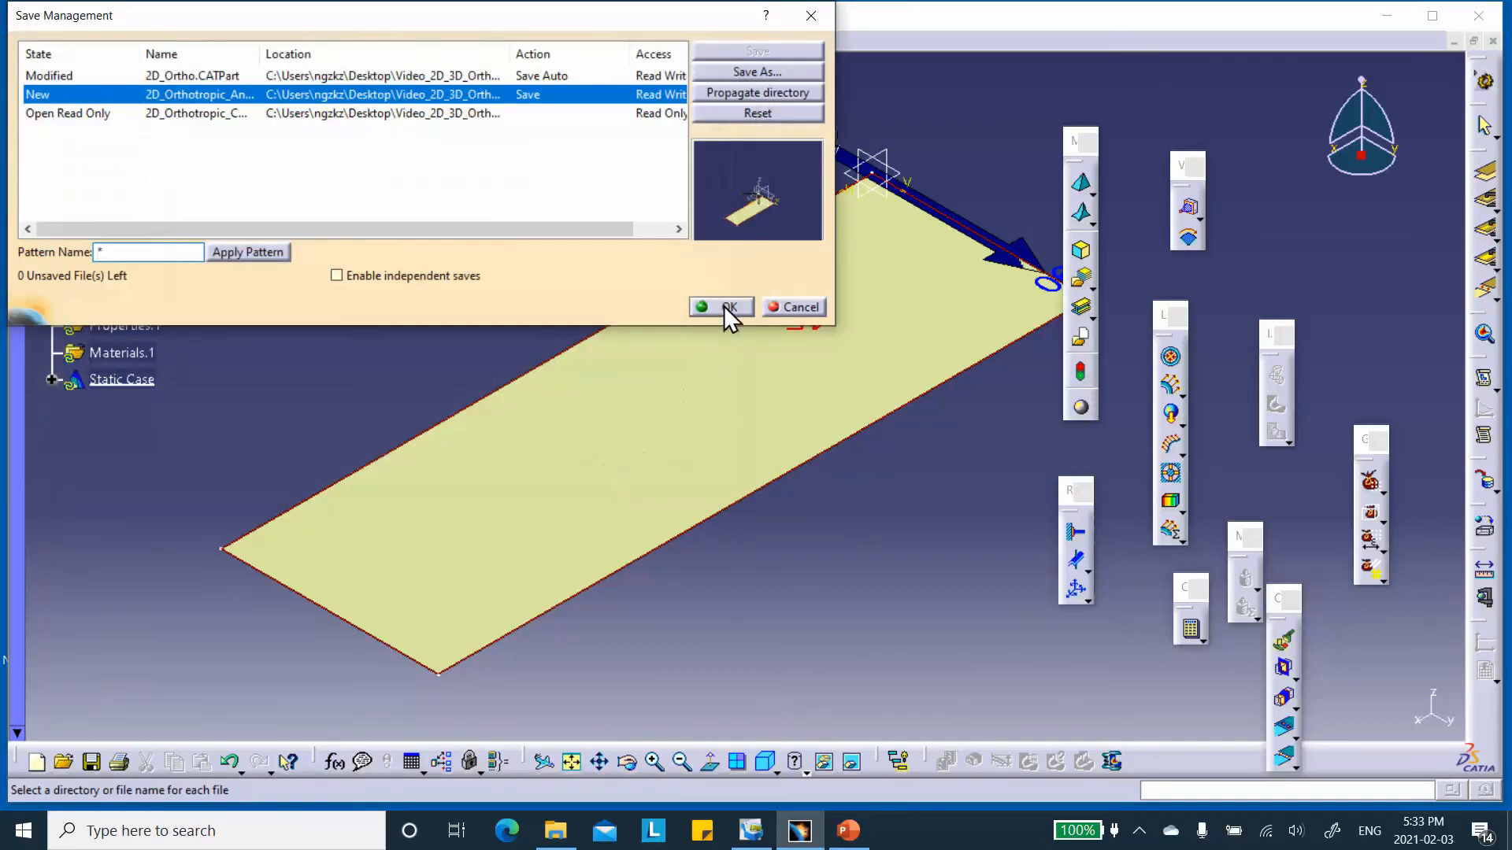
click(725, 305)
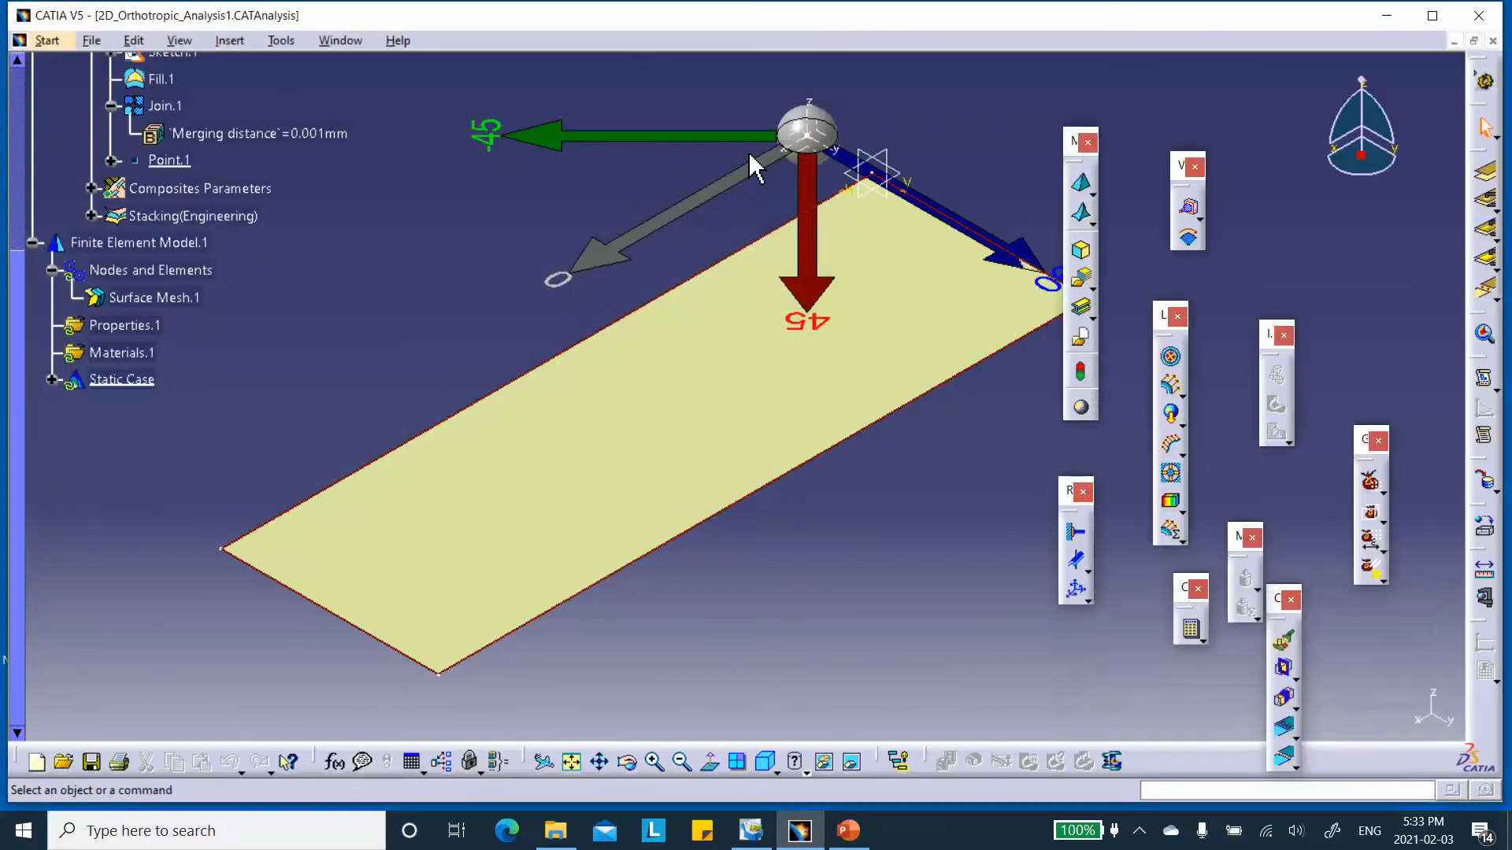
Hide the ply orientation rosette and the Stacking(Engineering) feature.
right_click(721, 137)
click(772, 193)
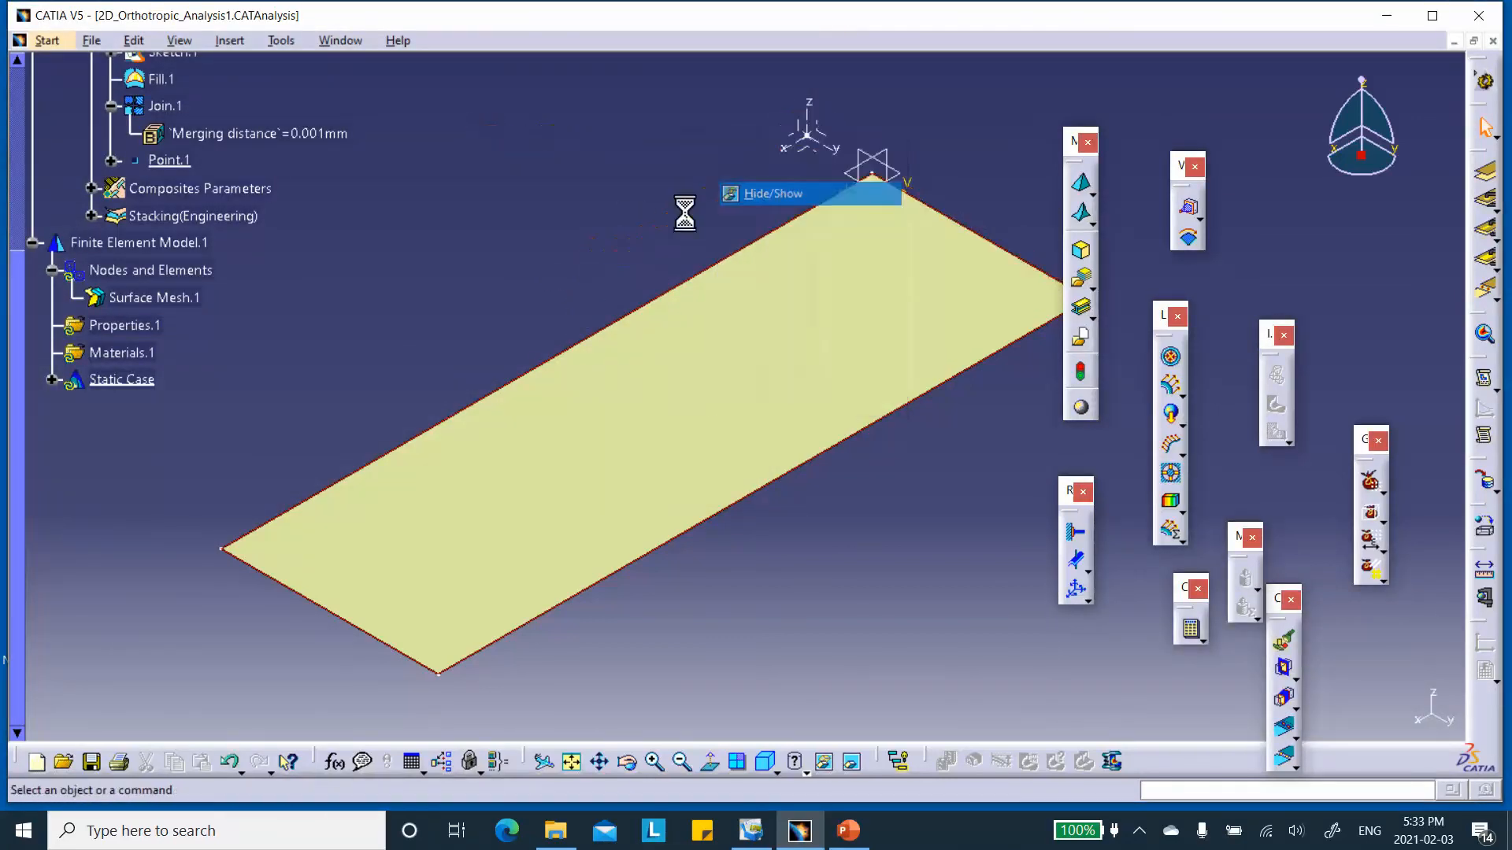
middle_drag(641, 222, 575, 209)
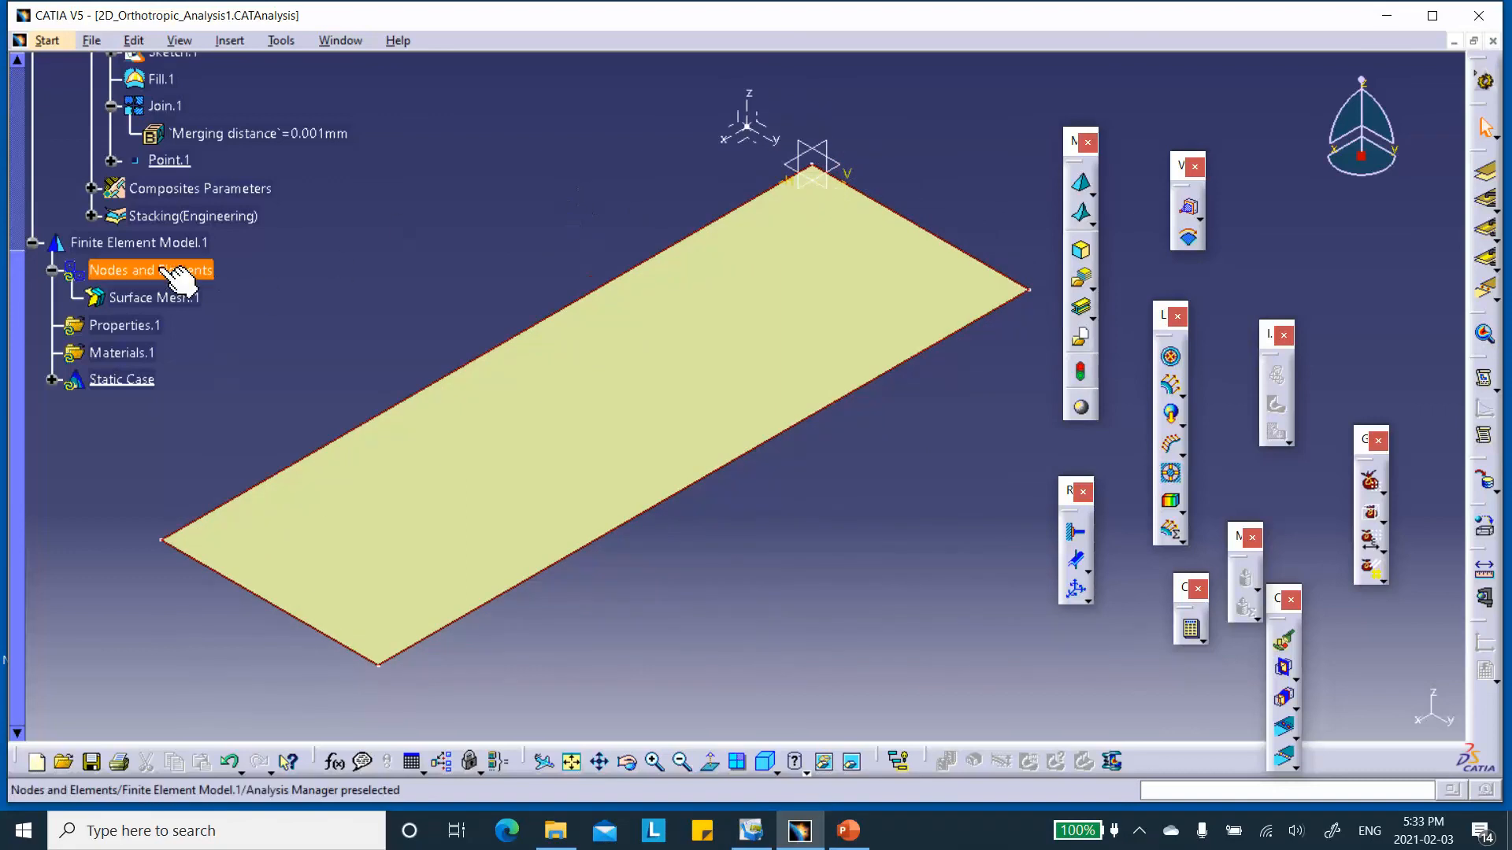
right_click(172, 221)
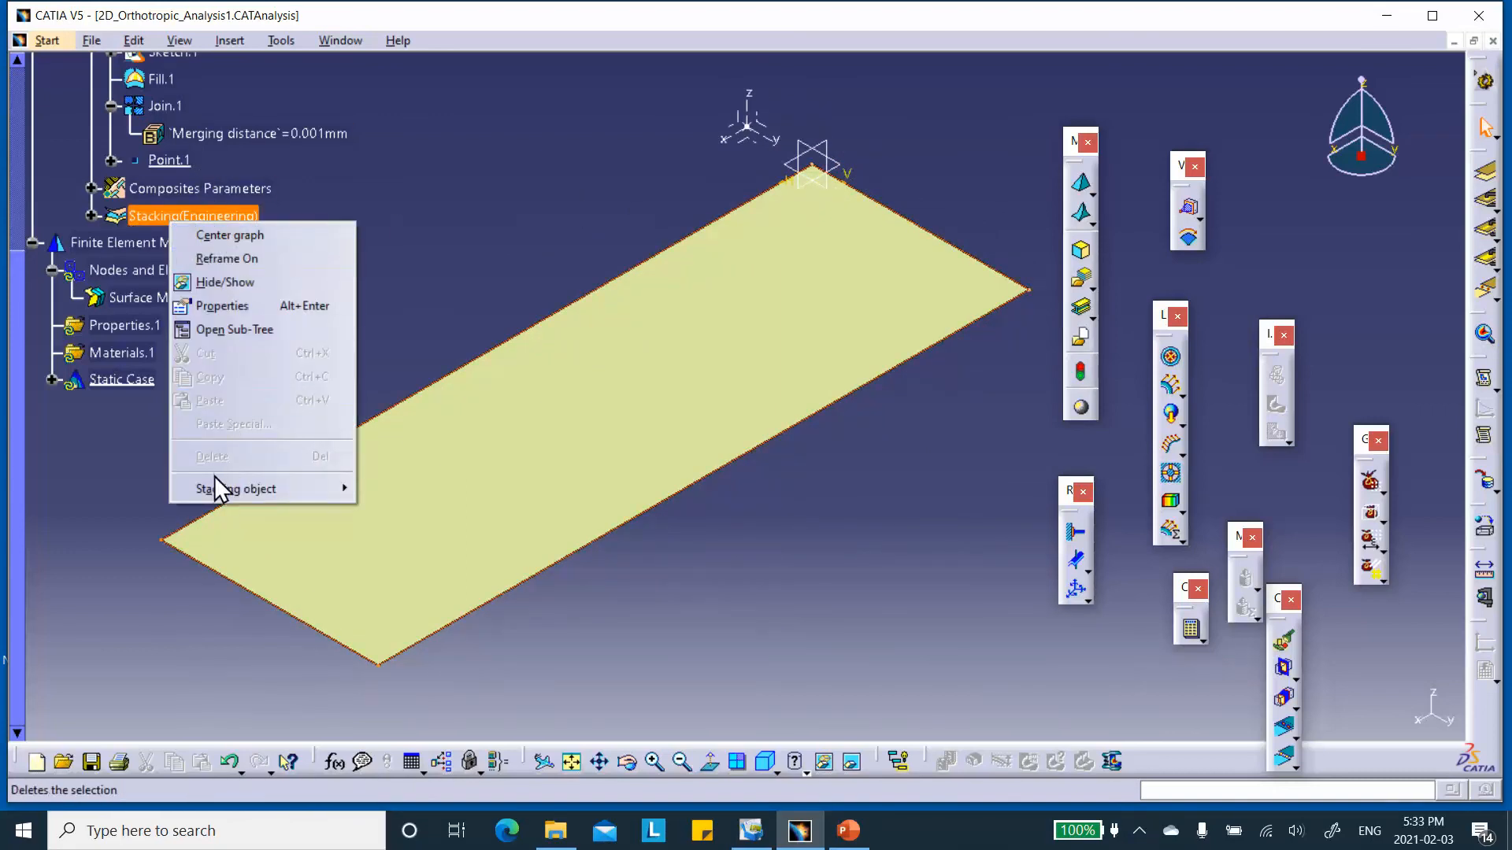
click(261, 282)
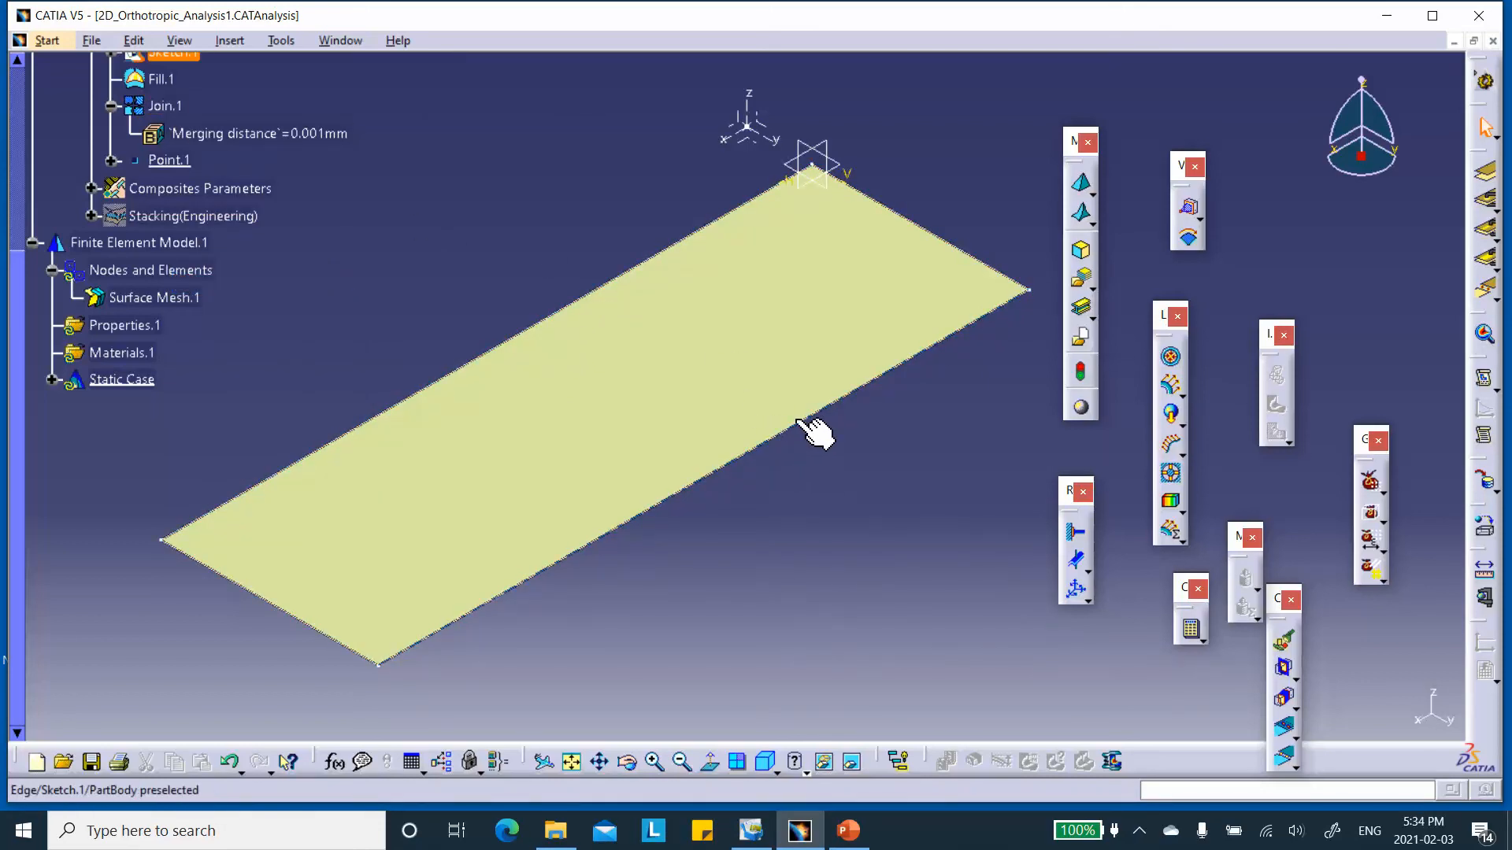
Hide Sketch.1 around the plate's outline so the surface edges can be selected.
right_click(793, 431)
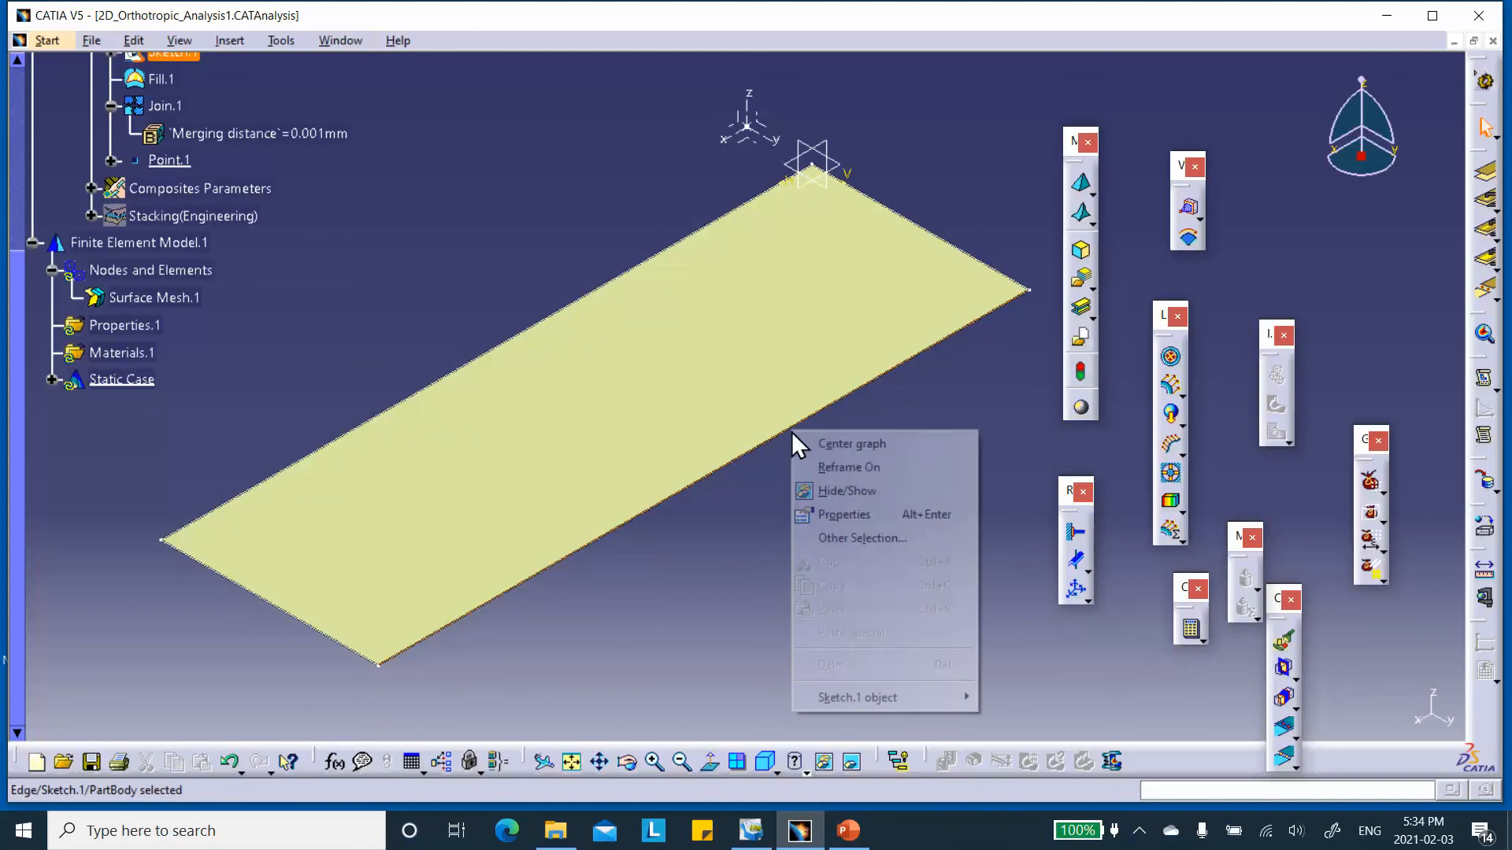
click(821, 471)
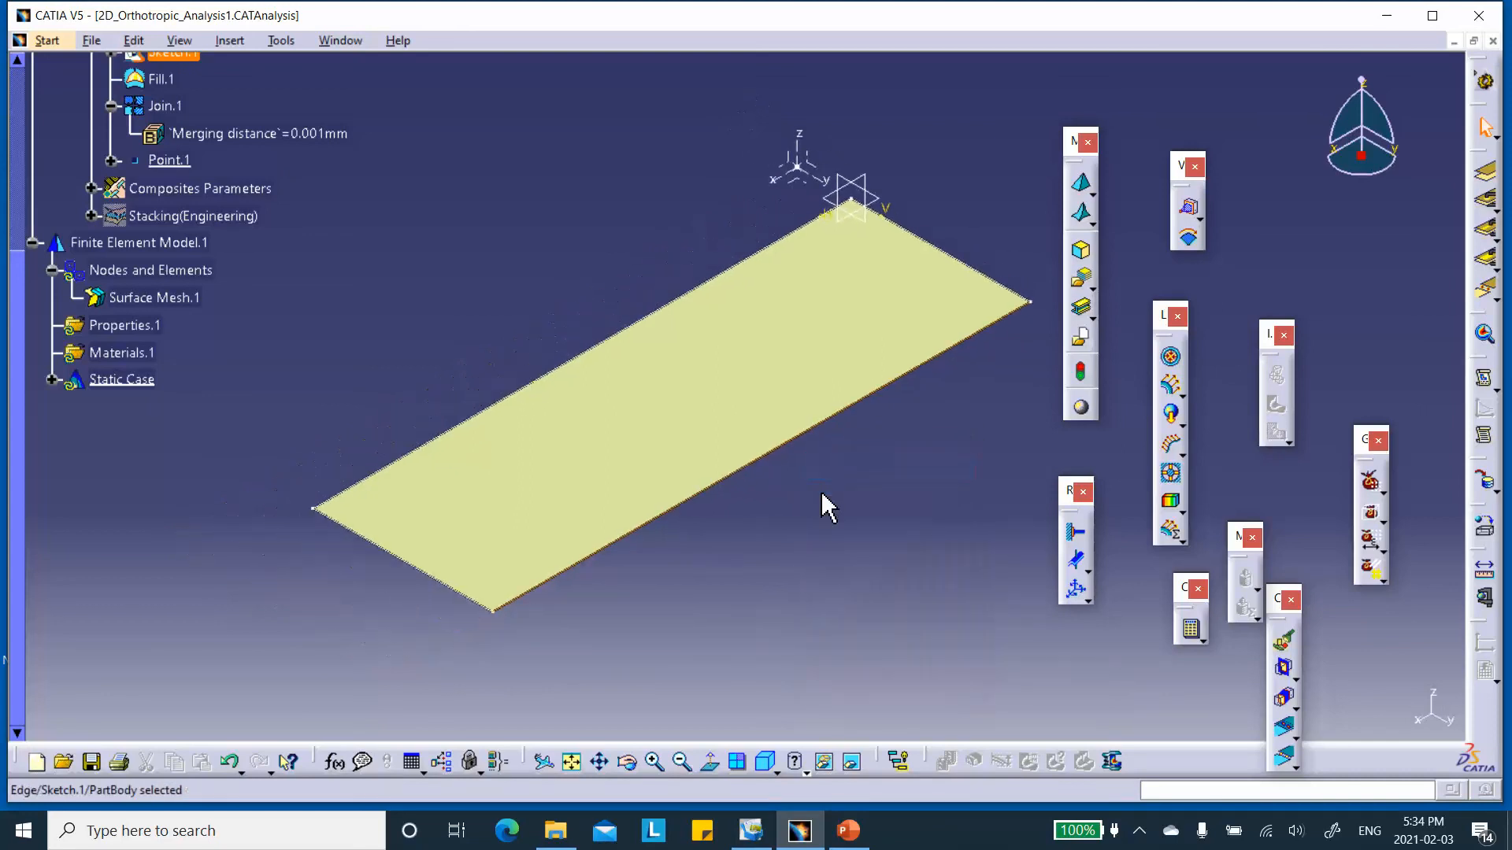
right_click(918, 396)
click(955, 446)
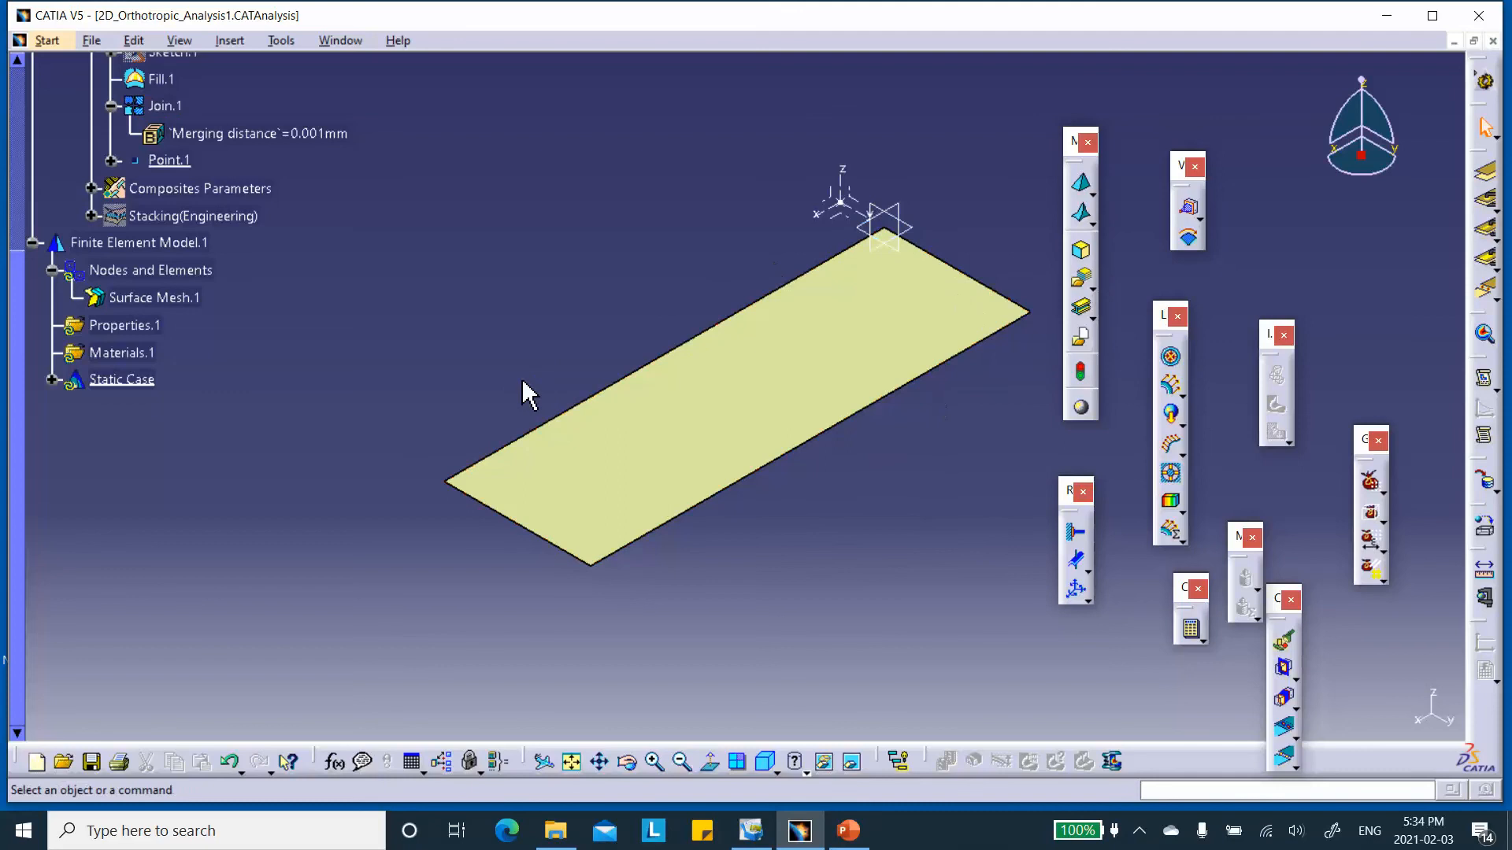
middle_drag(950, 428, 874, 448)
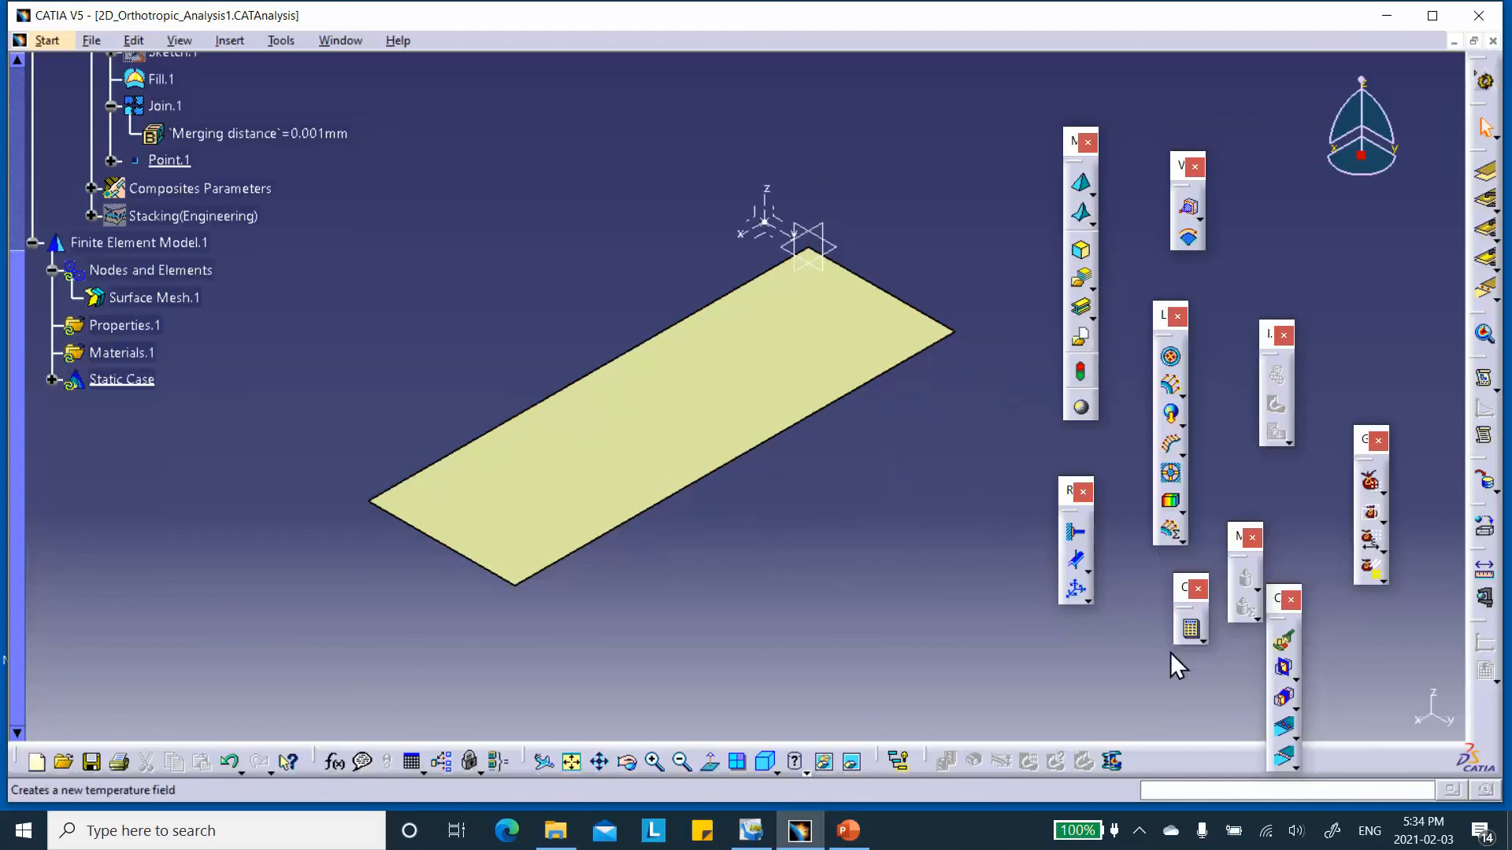
Clamp the plate's short edge nearest the axis system.
click(1079, 535)
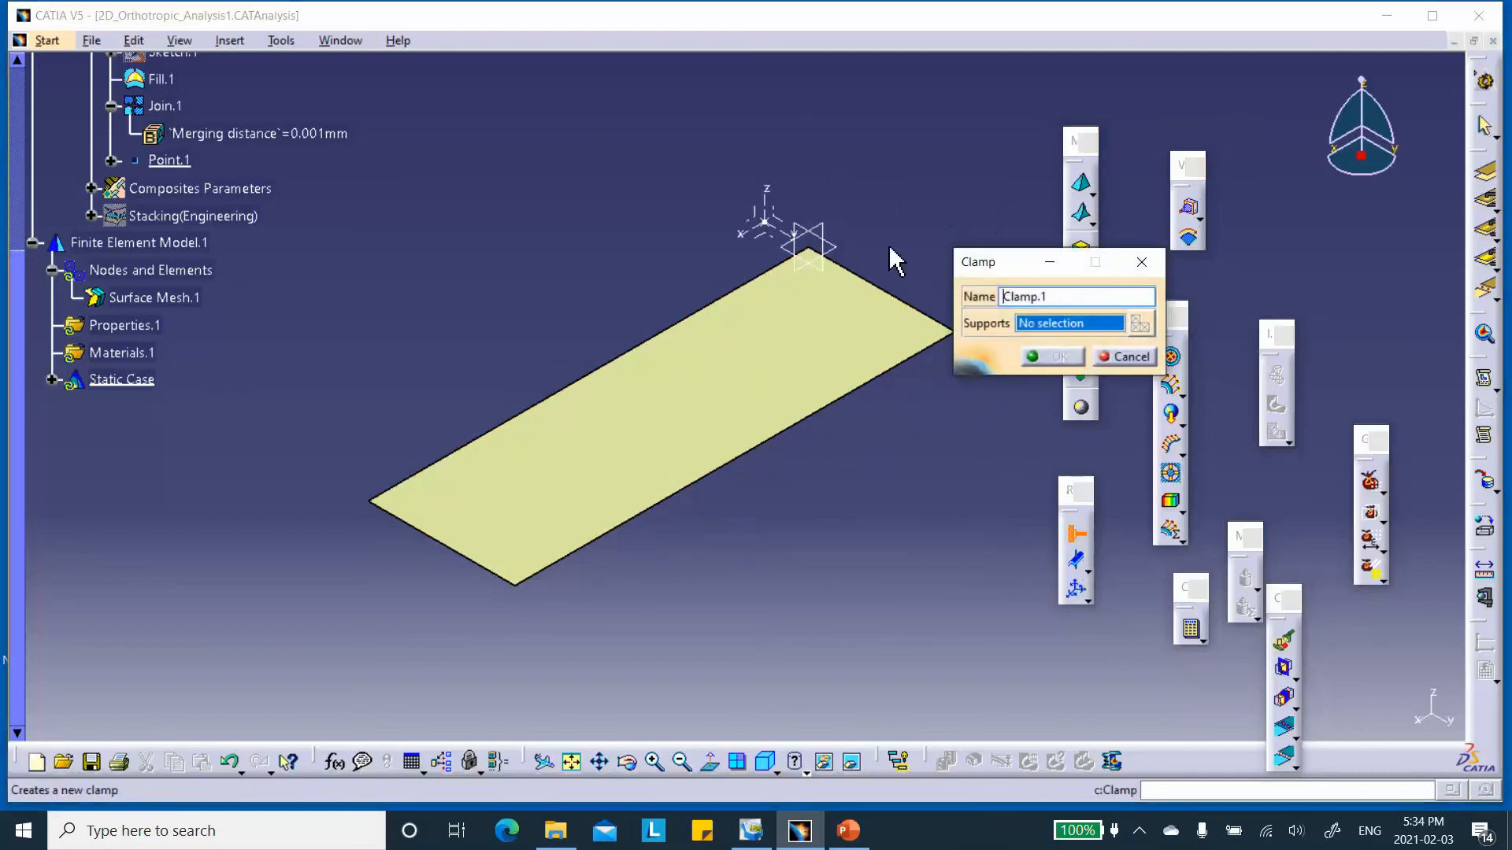
click(897, 300)
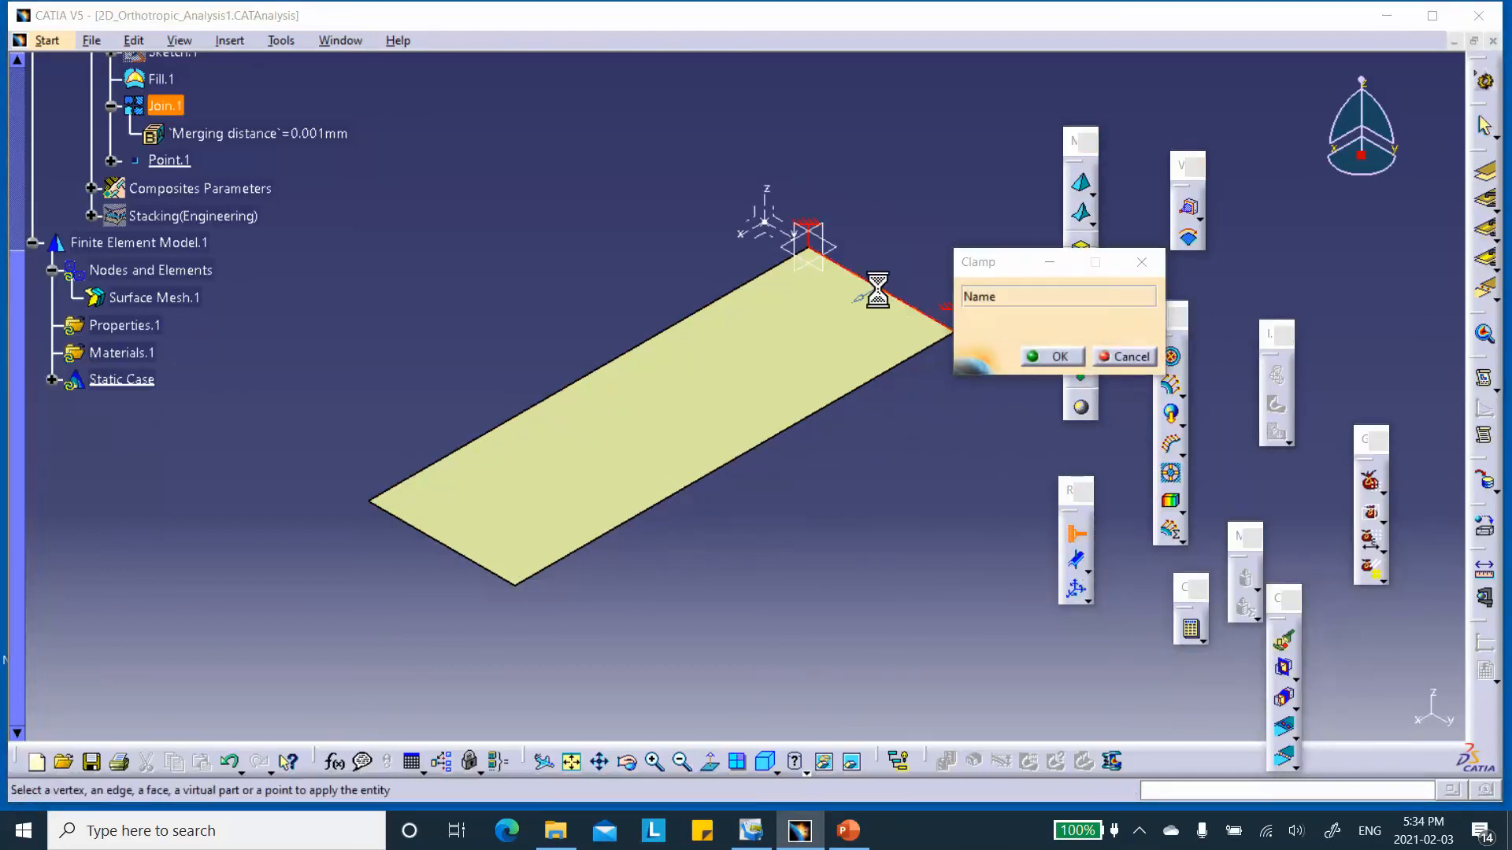
click(1053, 357)
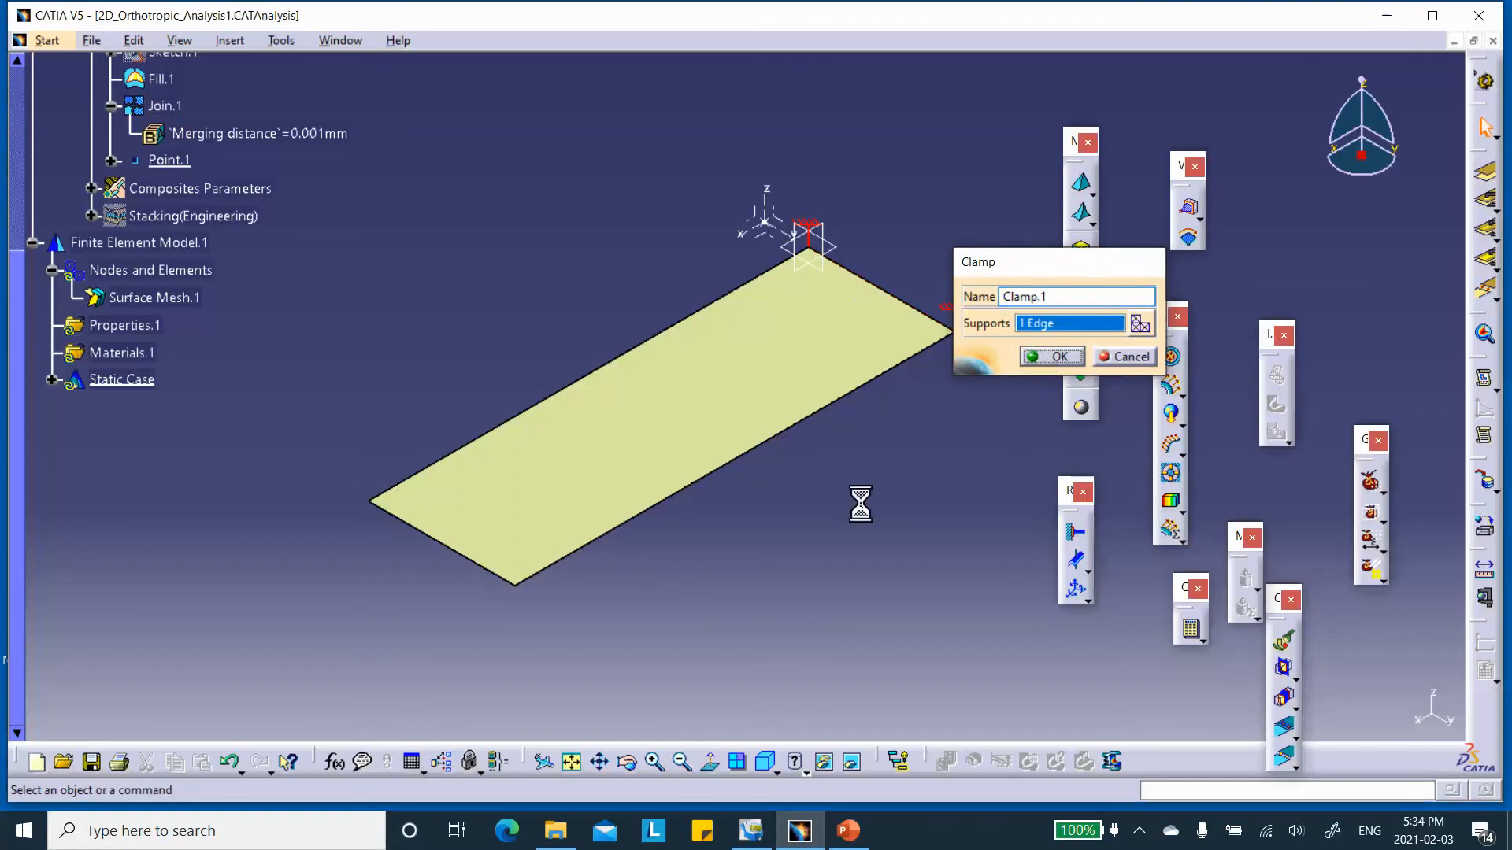
Apply a line force density of 10000 N_m in the global X direction to the plate's free short edge opposite the clamp.
click(1170, 444)
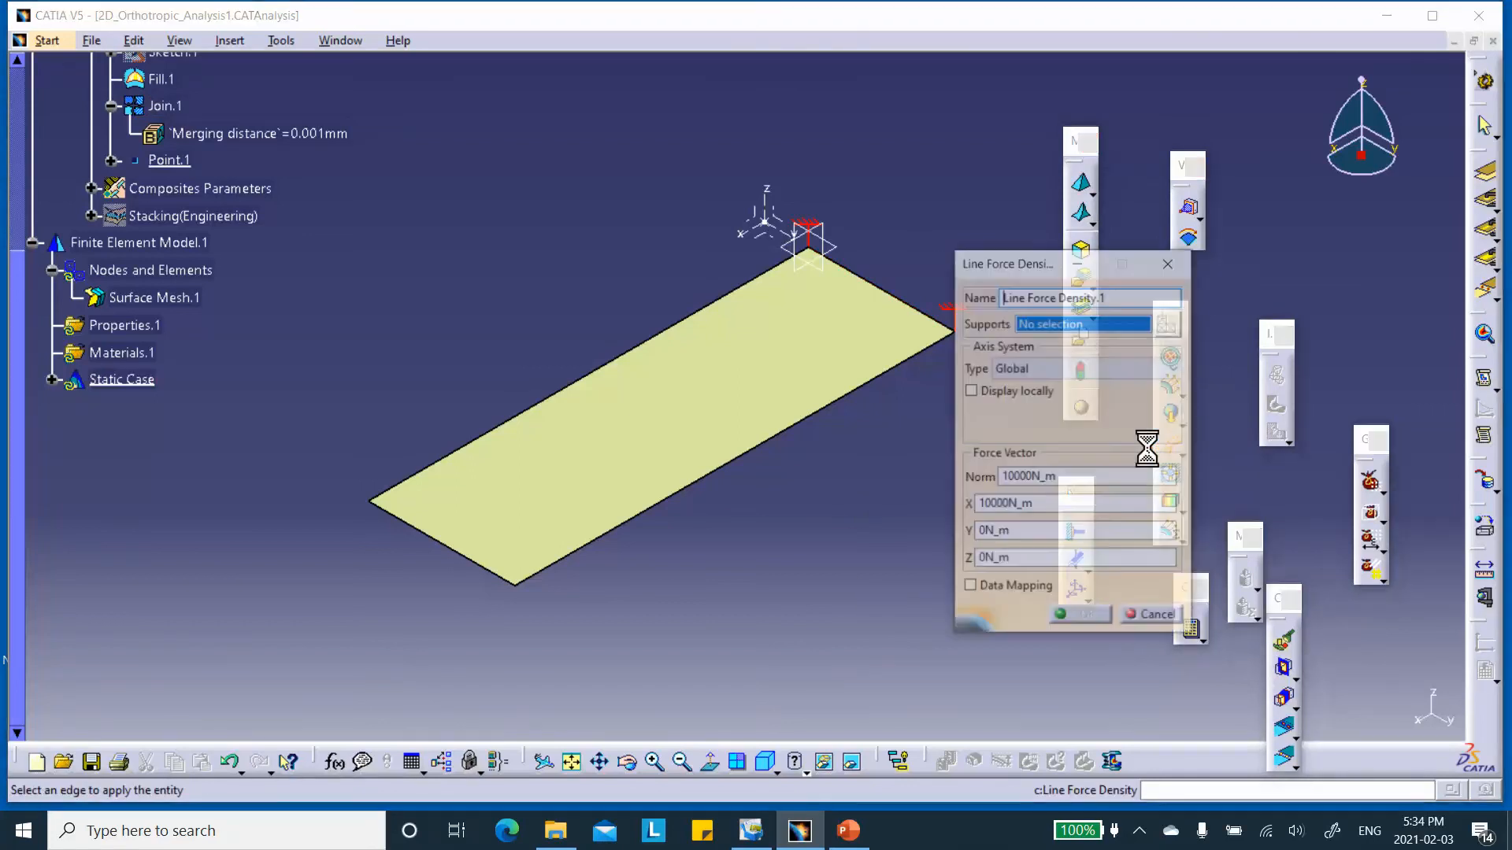
click(441, 542)
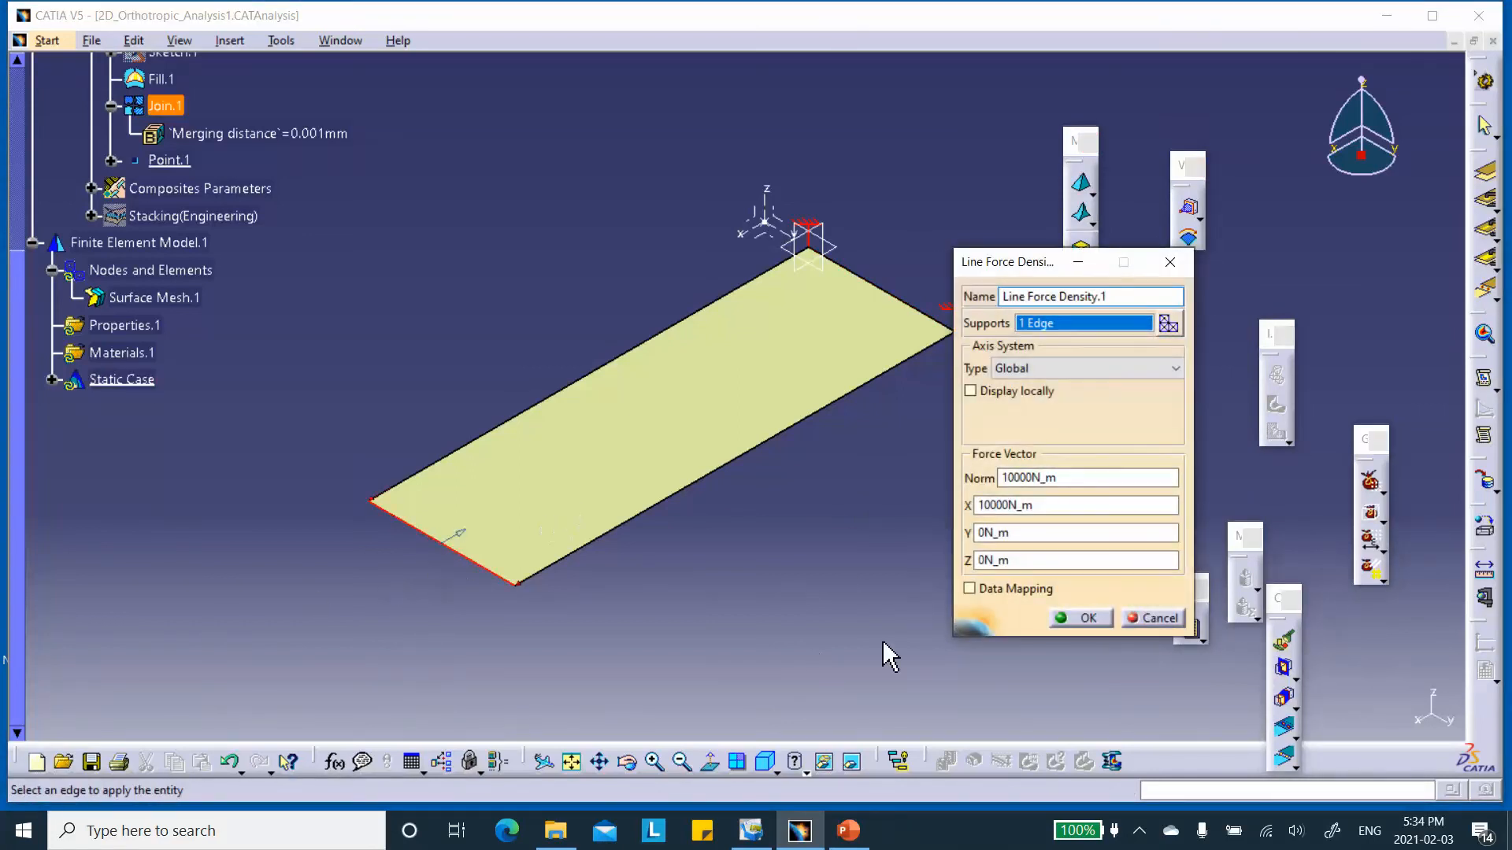
click(1070, 617)
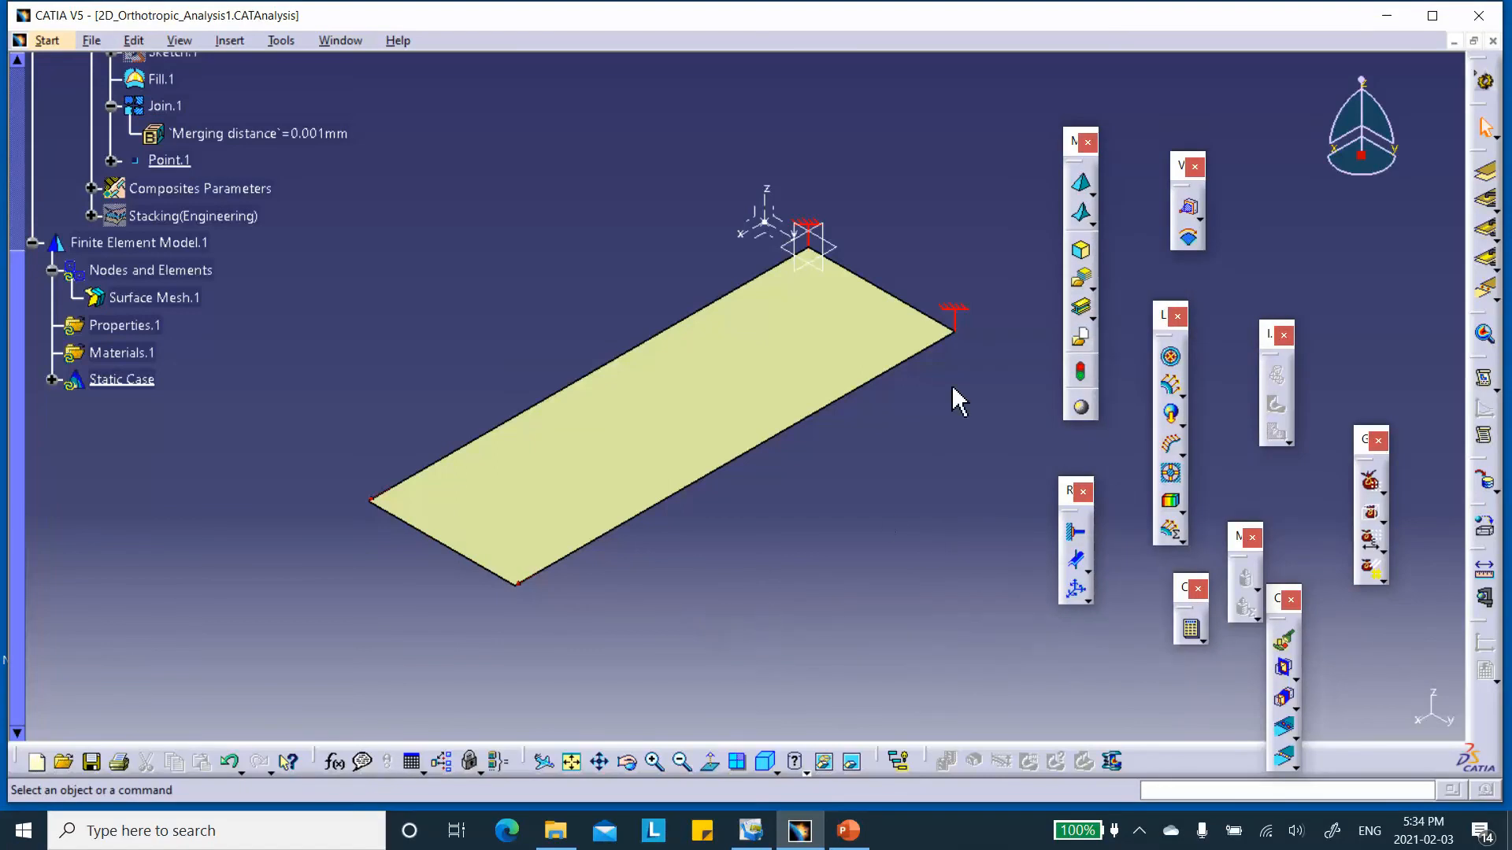
Add an imported composite property to the plate's surface, analysed by ply, with Plies Group.1 of Stacking(Engineering) as its ply selection.
click(1085, 281)
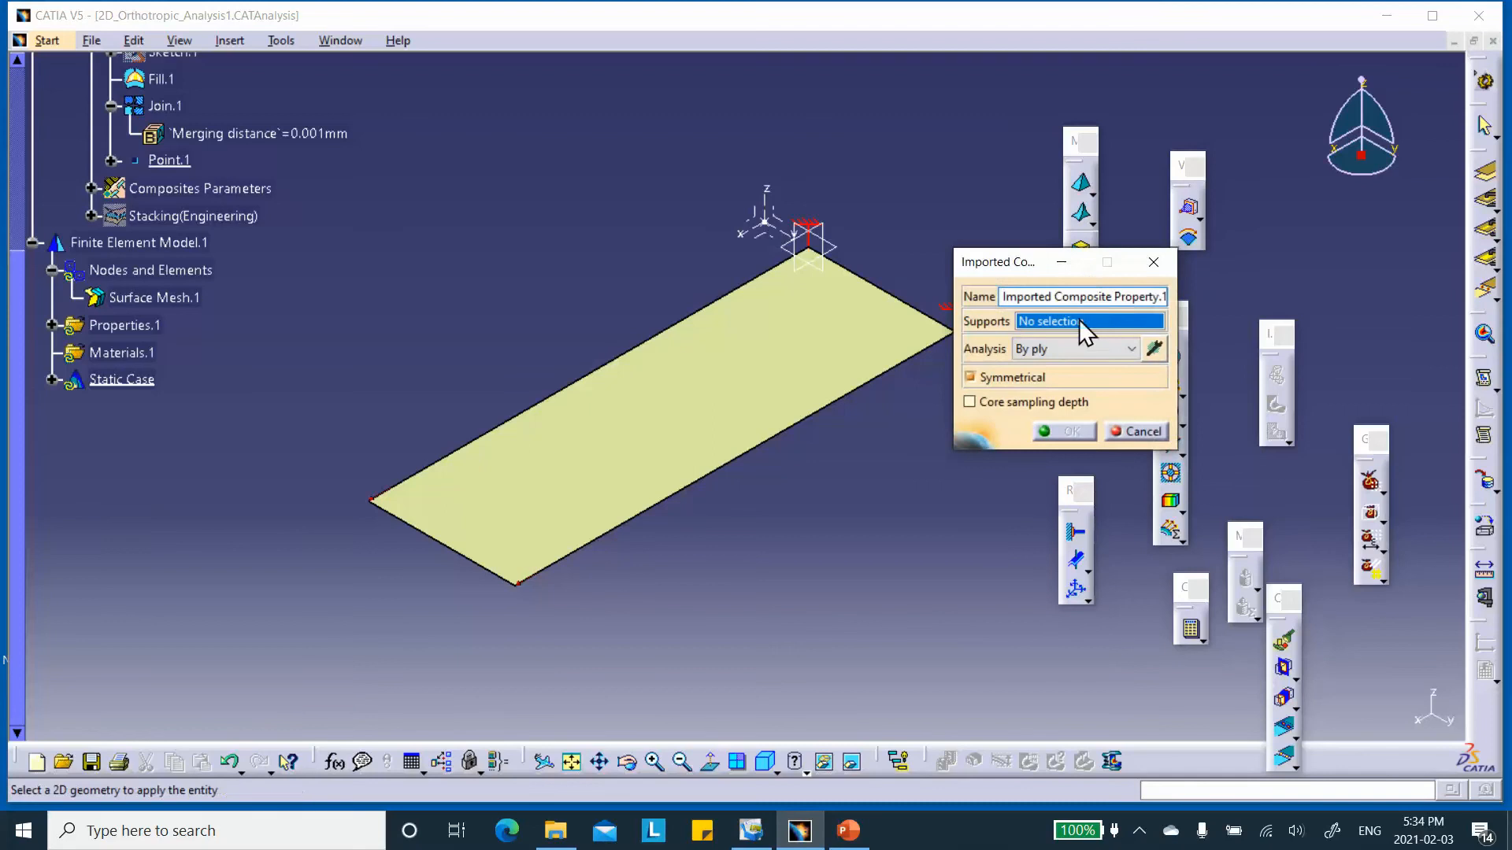
click(664, 429)
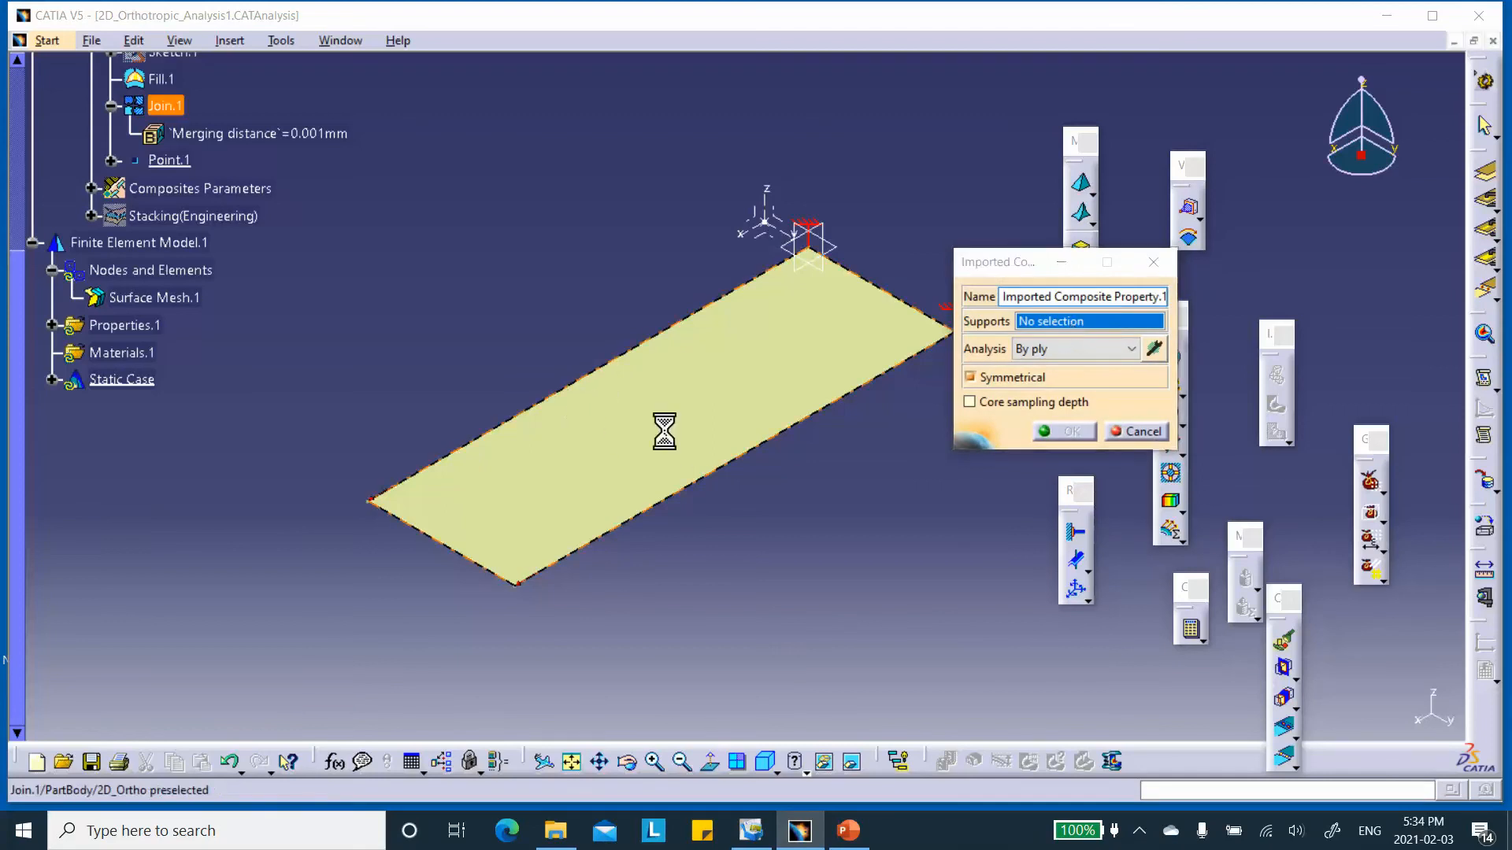
click(1153, 349)
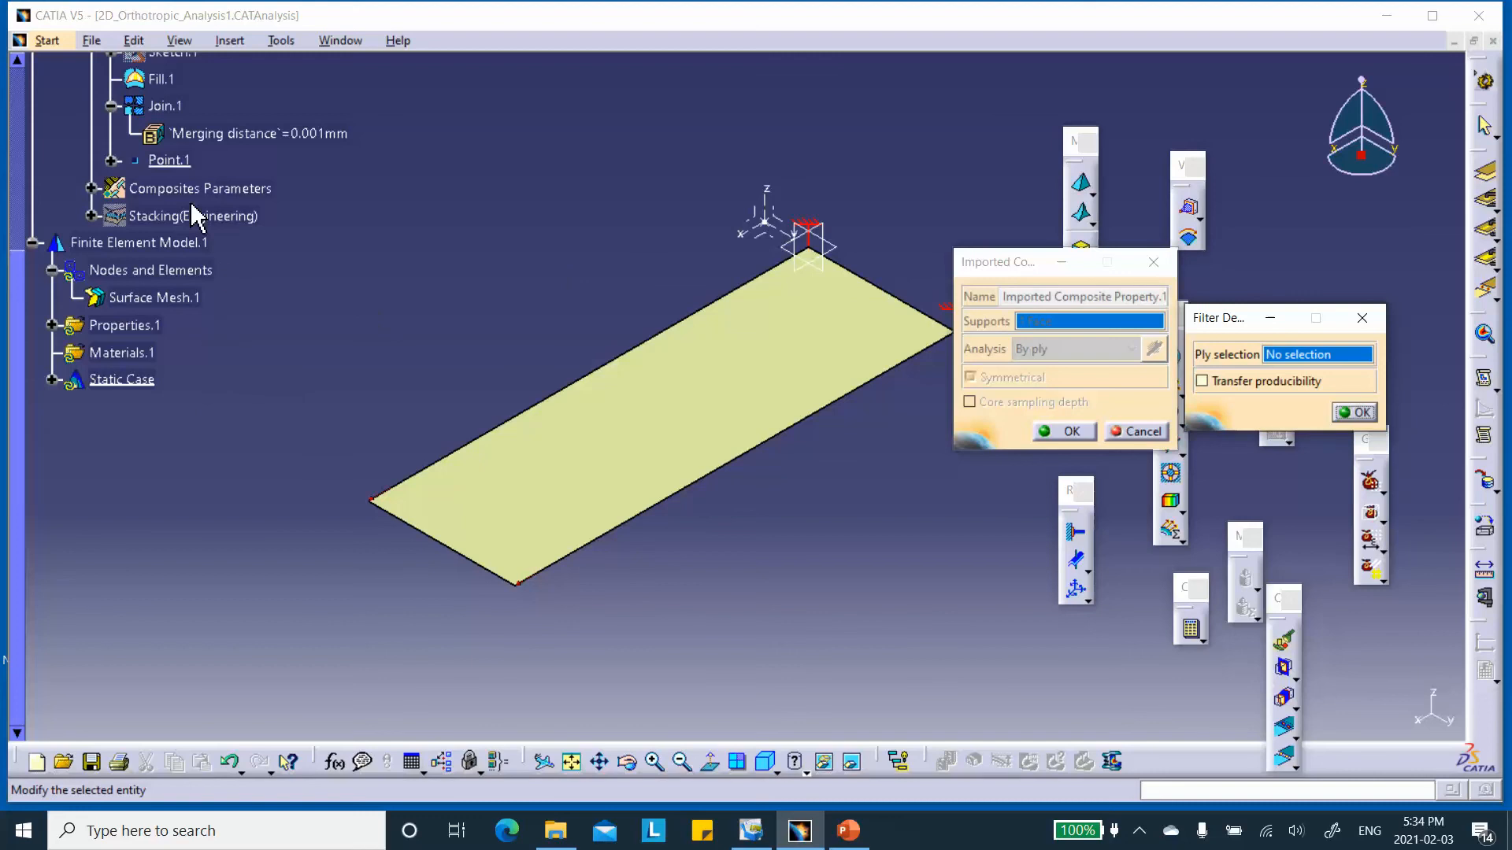
click(91, 215)
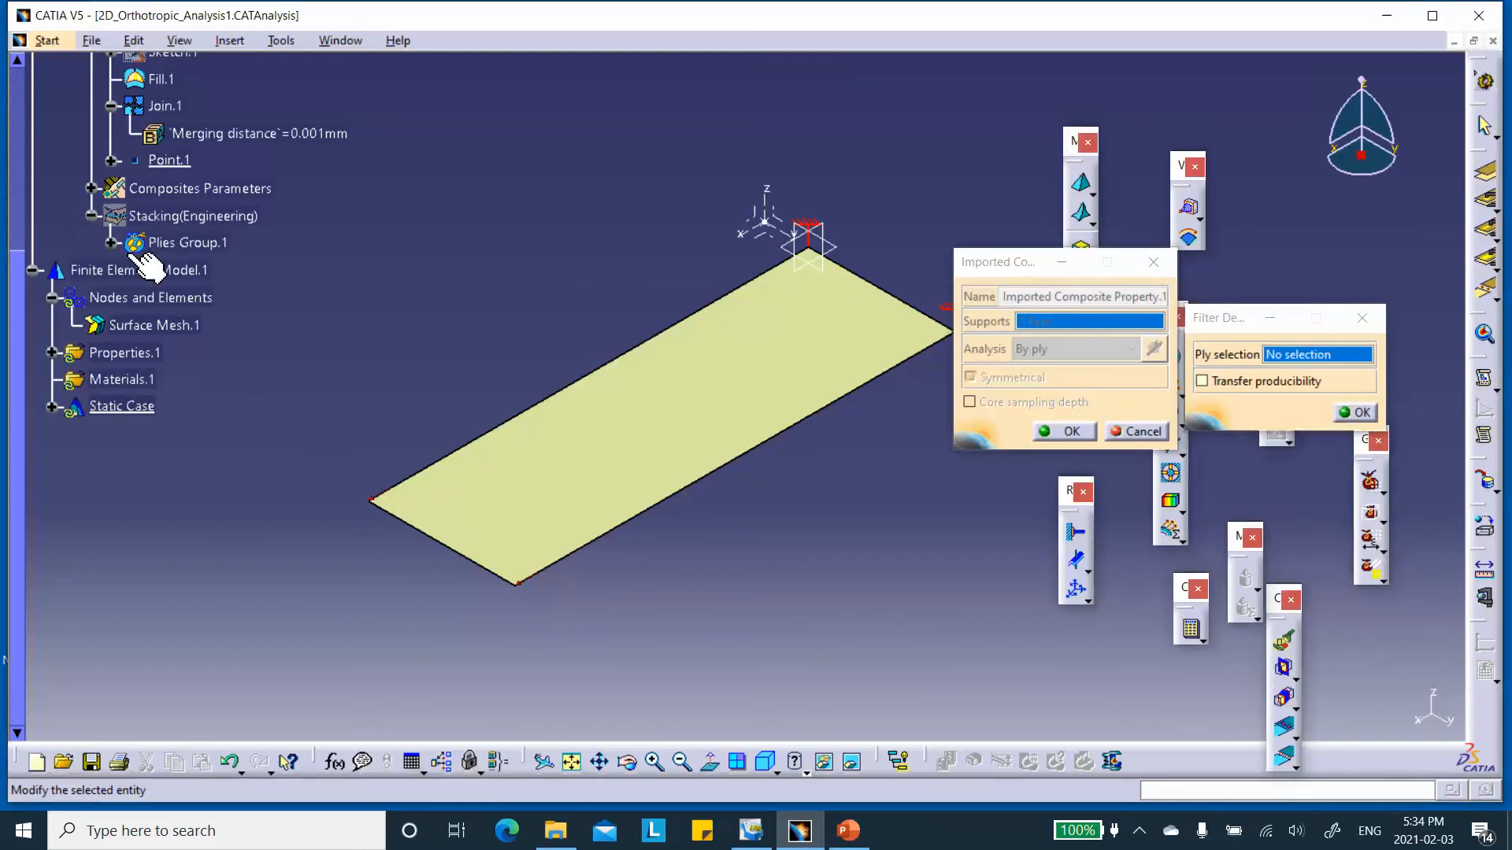
click(183, 242)
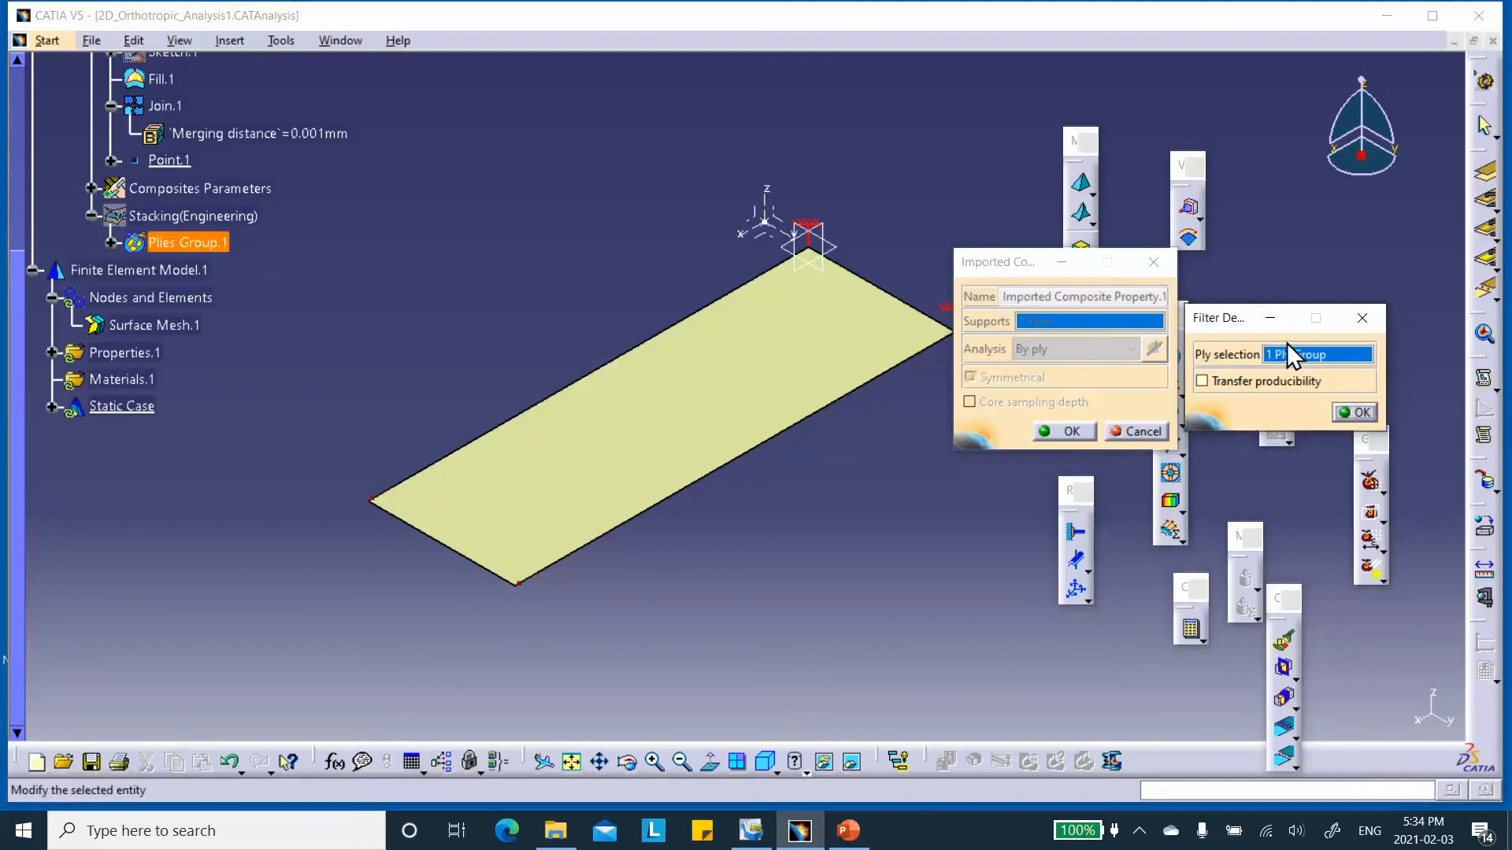
click(1367, 412)
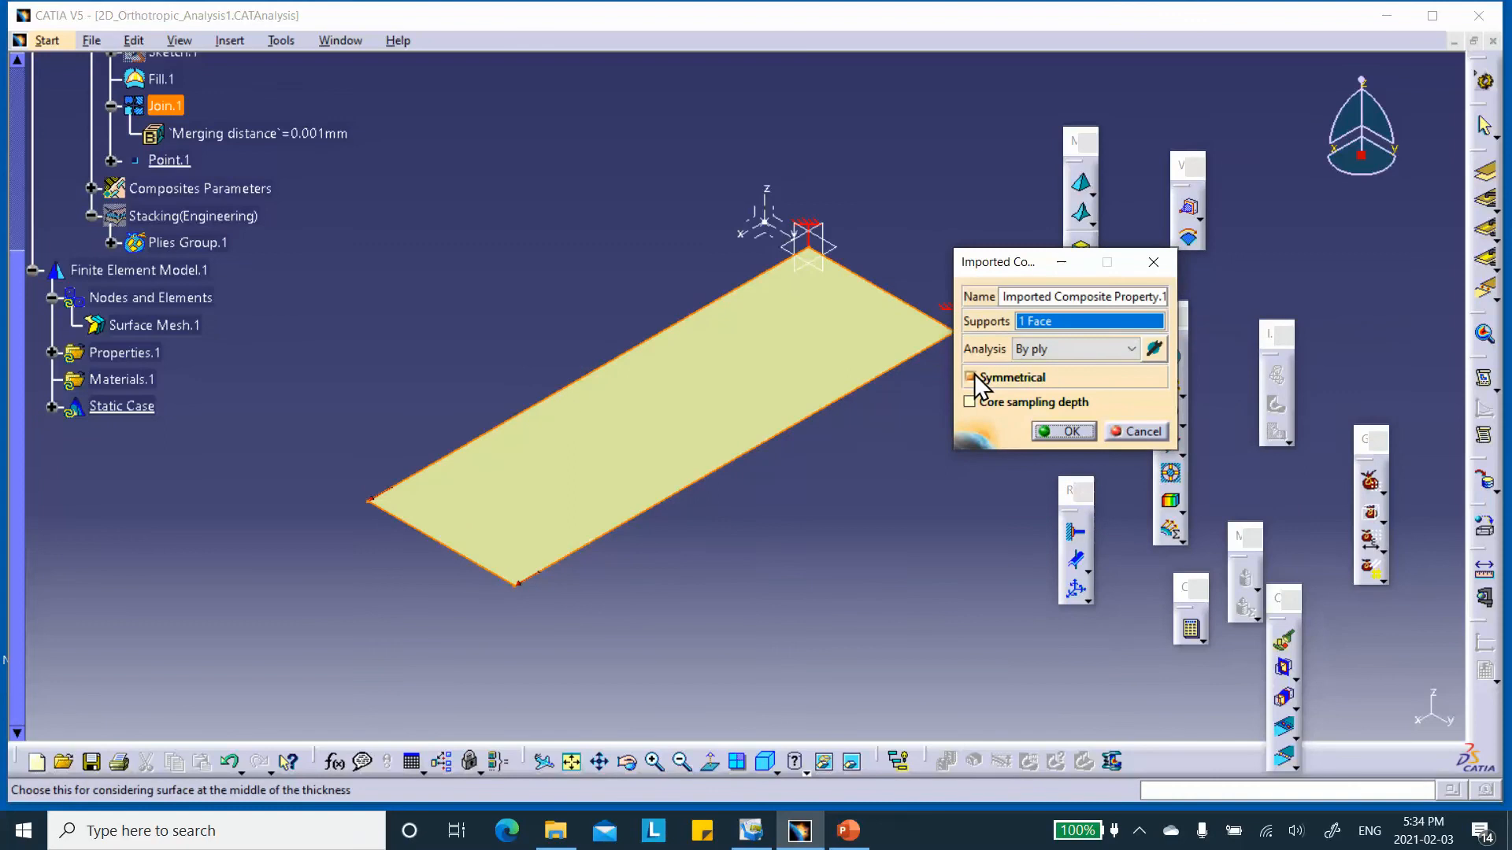
click(1071, 431)
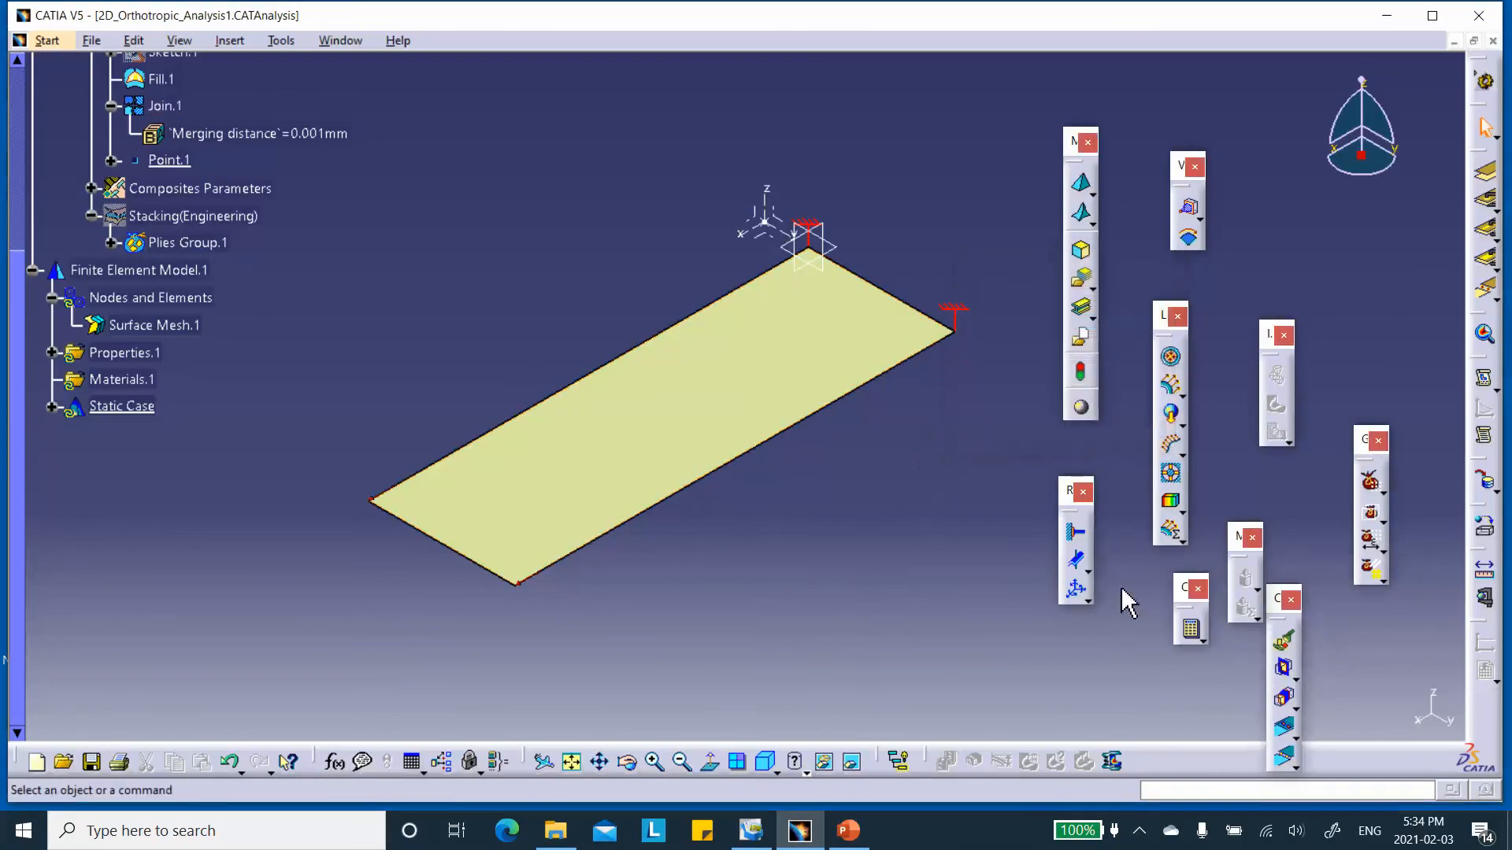
Compute the static analysis of the plate and continue through the resource estimation.
click(1190, 628)
click(1329, 705)
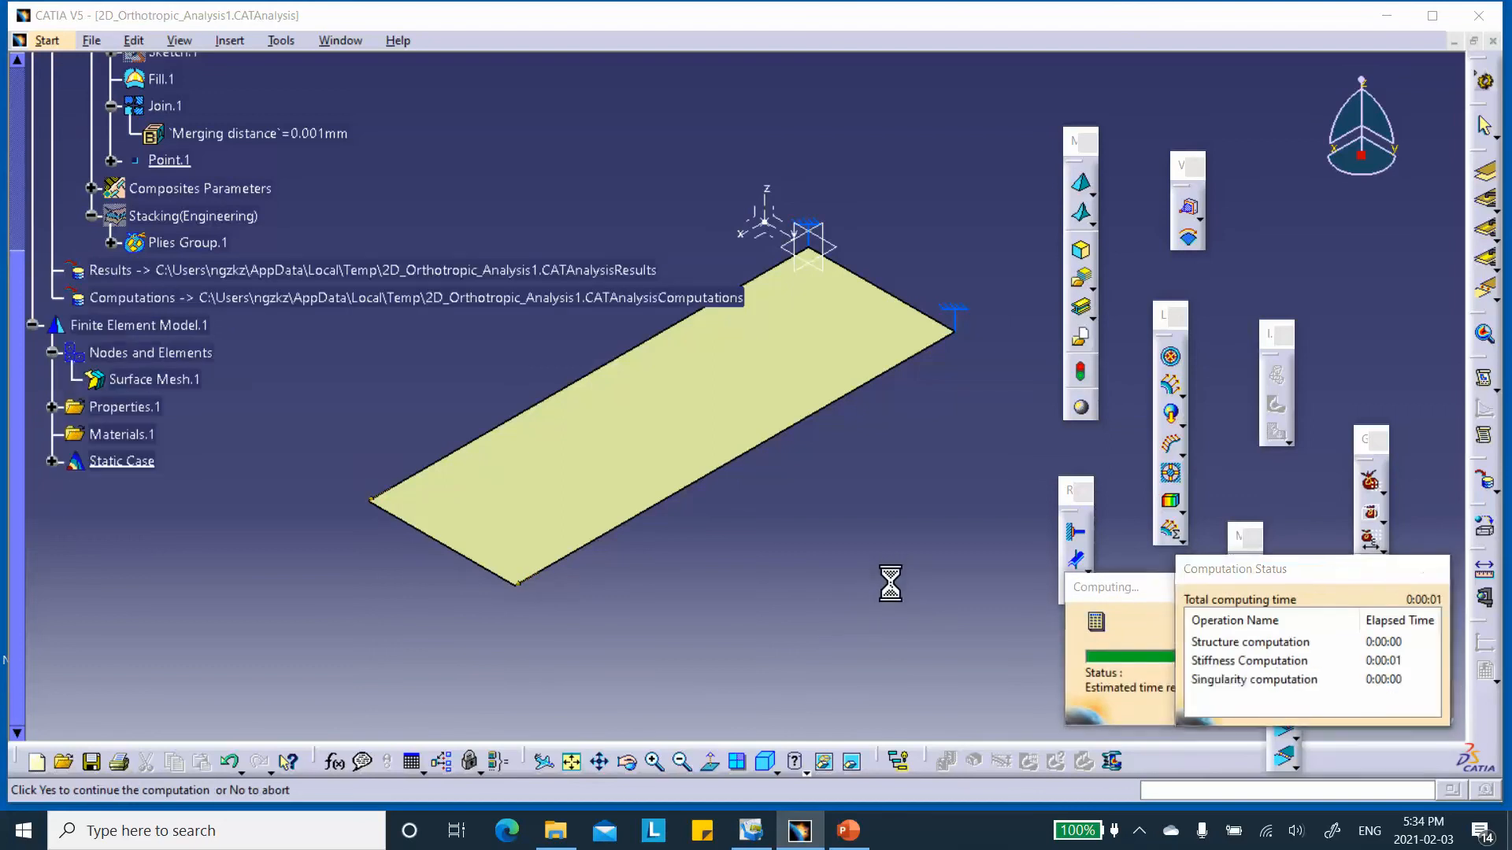
click(1357, 705)
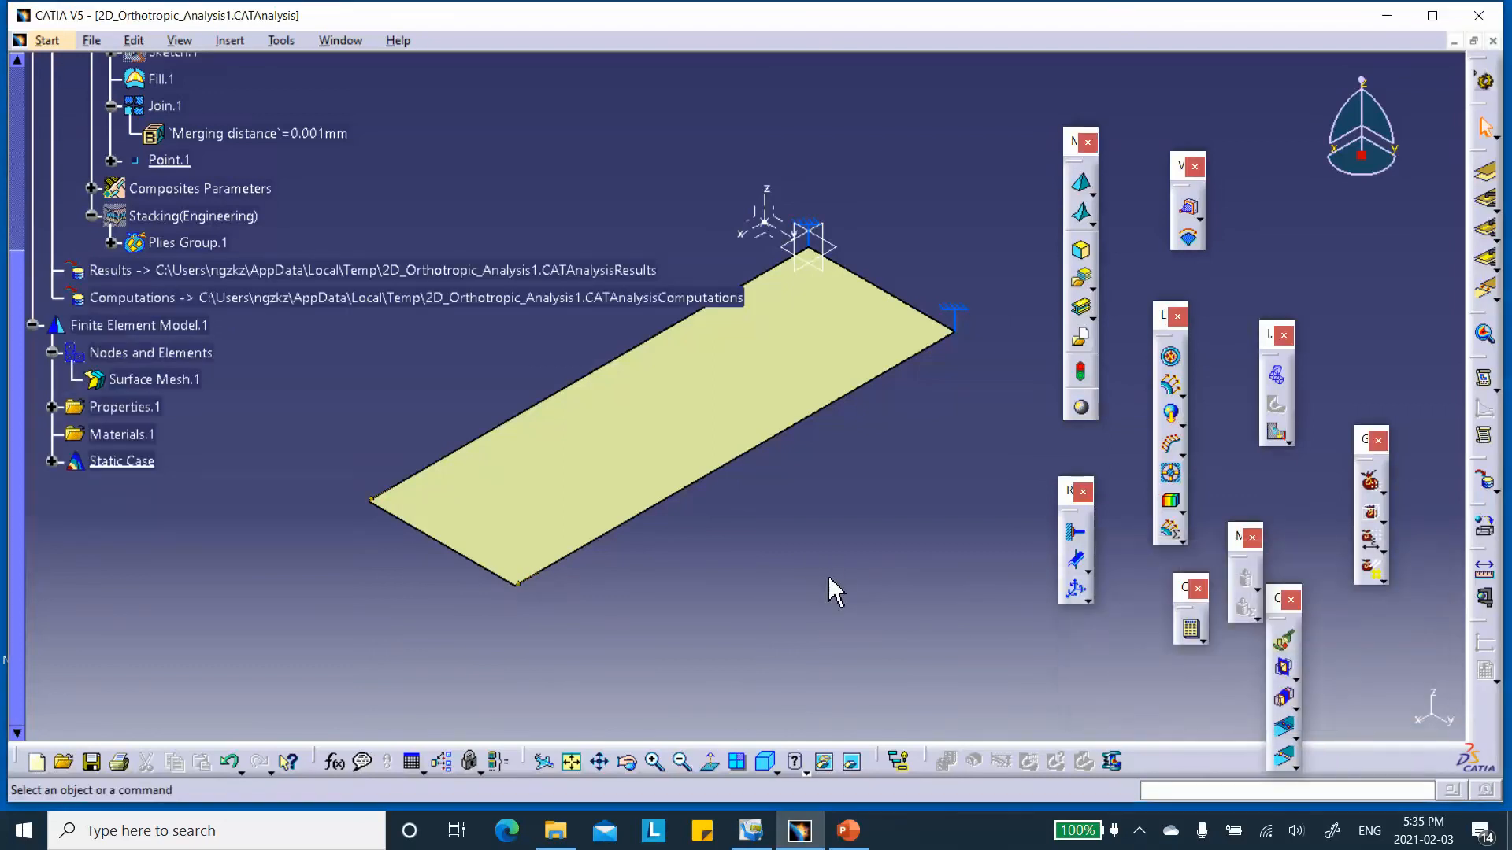
Display the plate's displacement image and change its visualization type to Average iso.
click(1171, 442)
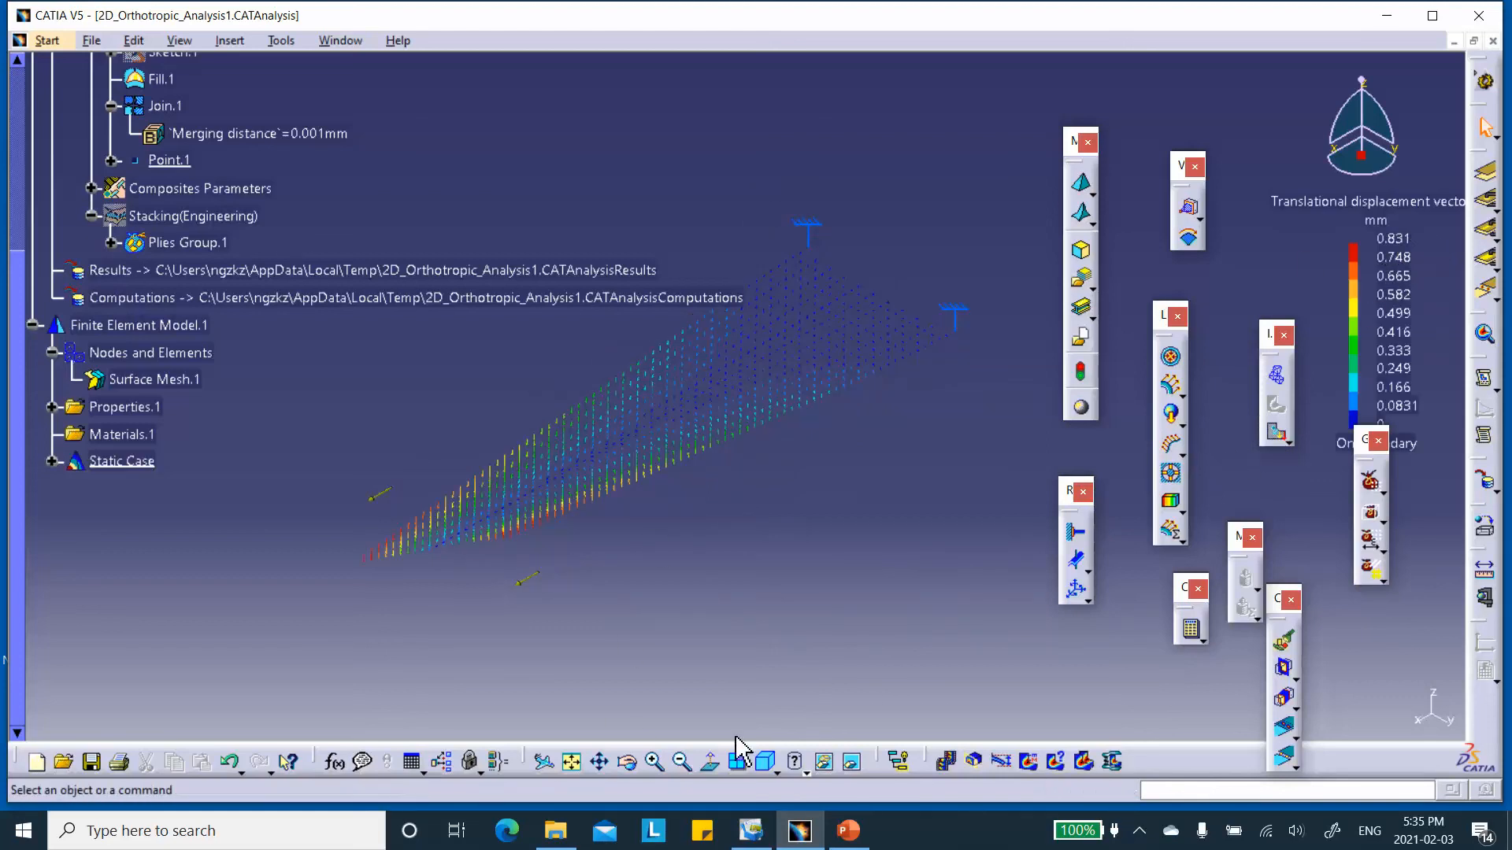
double_click(635, 479)
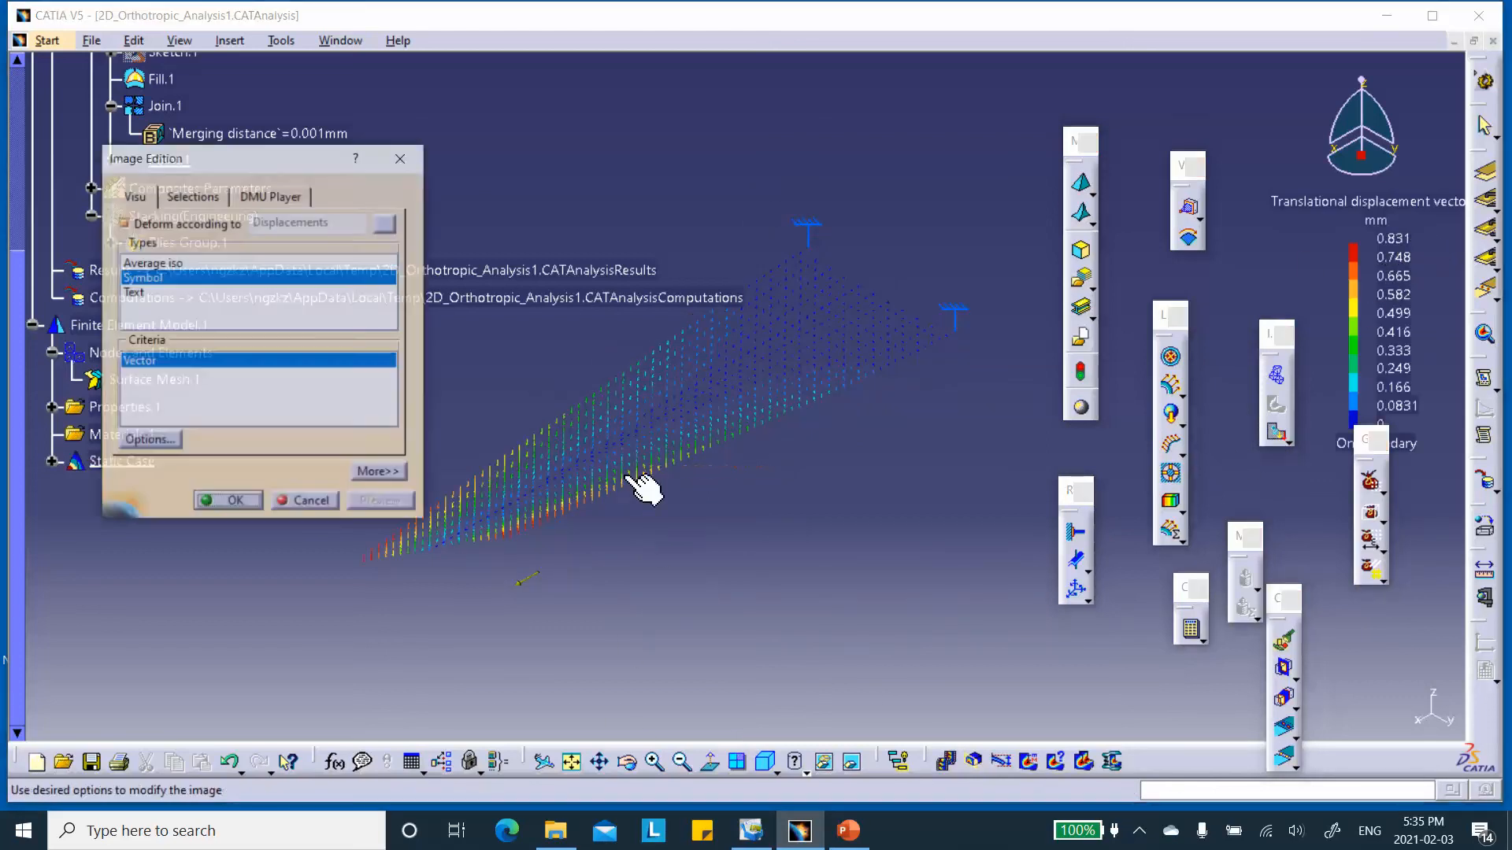
click(162, 263)
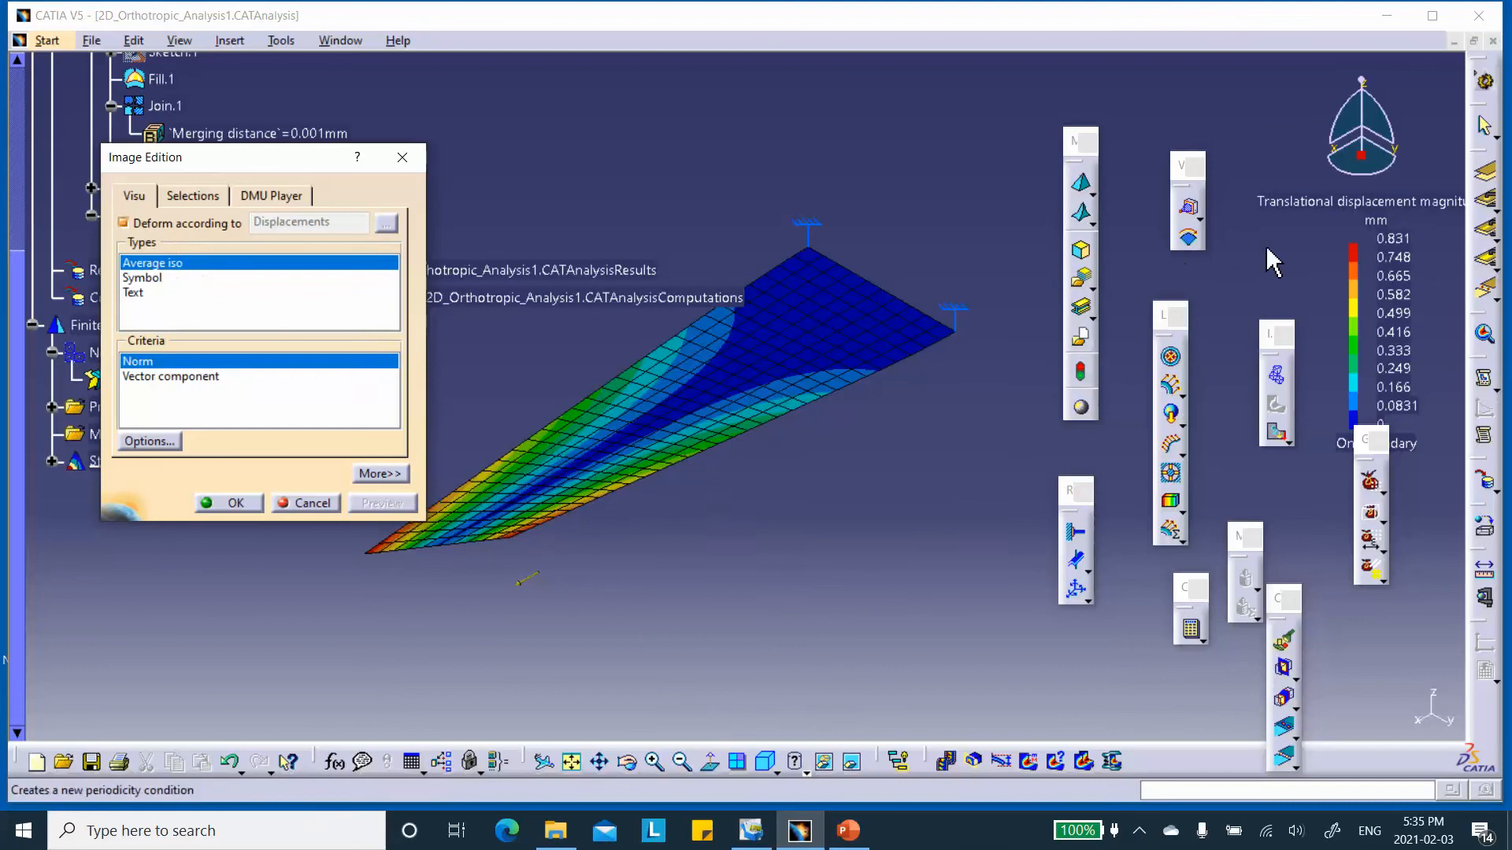
click(237, 504)
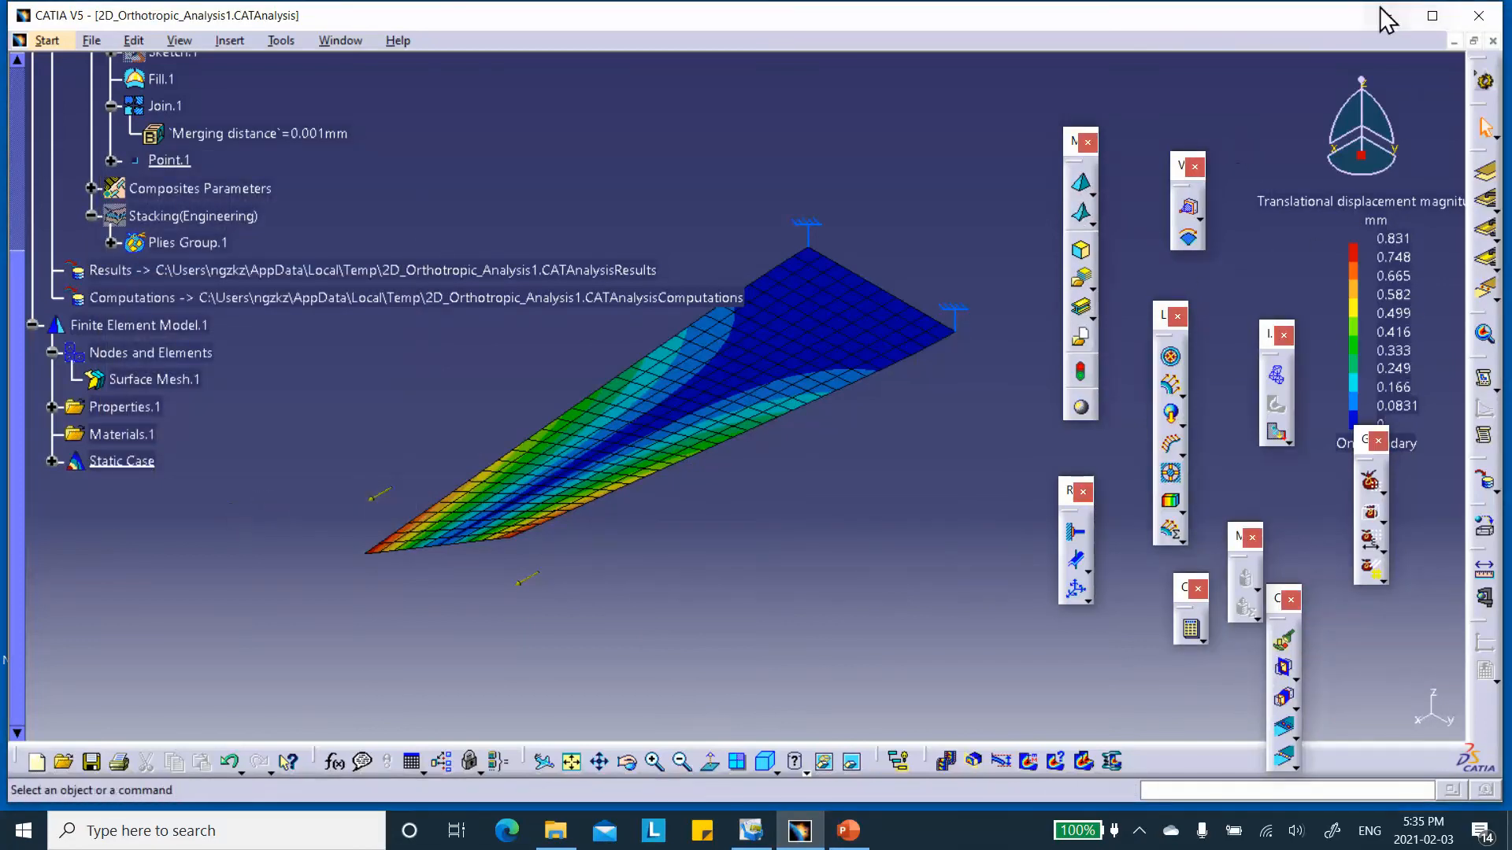
Save the 2D_Orthotropic_Analysis1 document together with its linked documents.
click(91, 761)
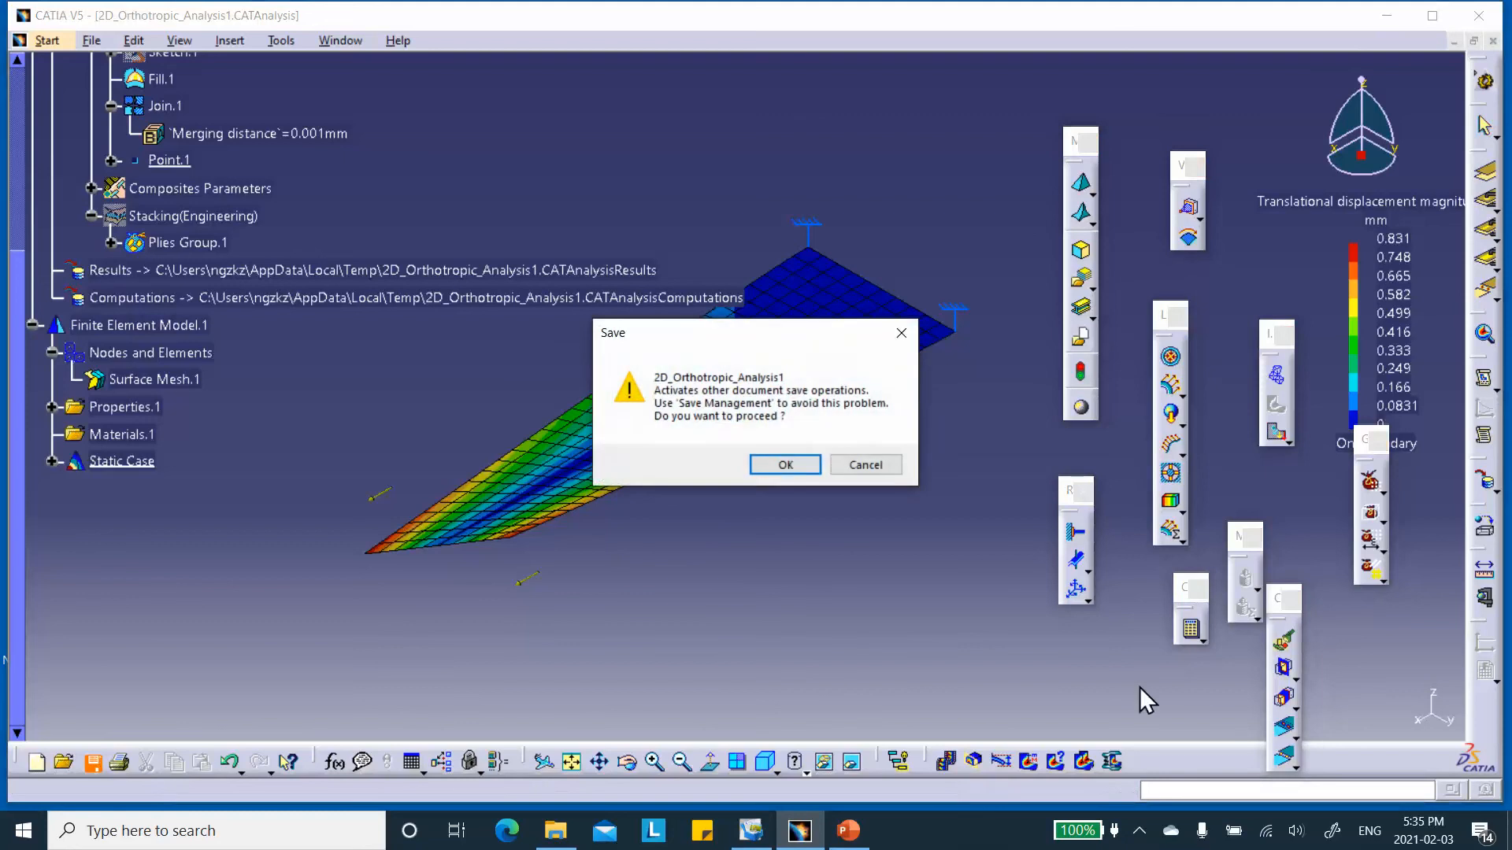
click(782, 463)
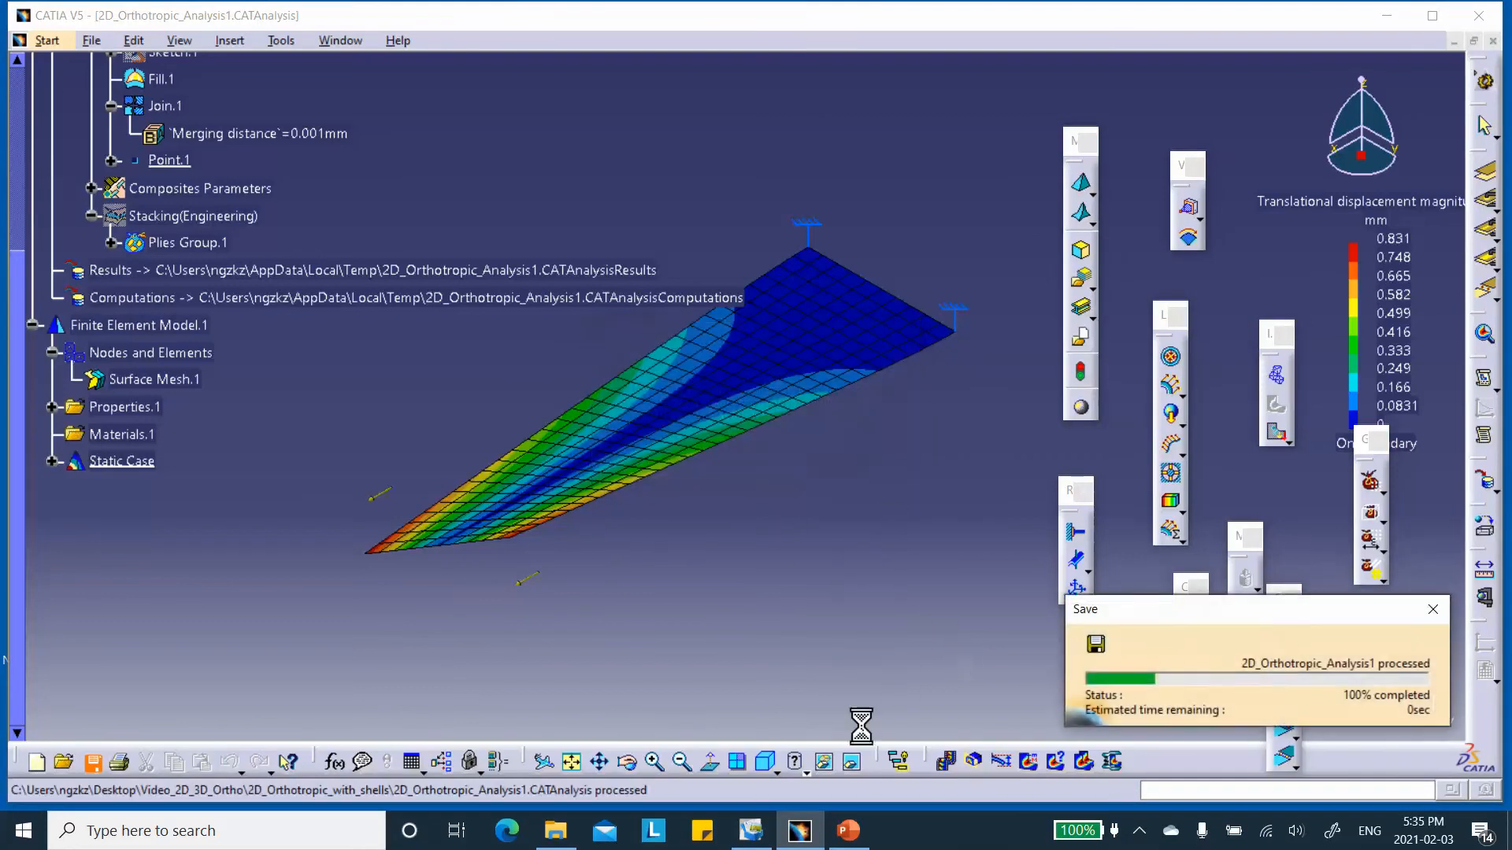